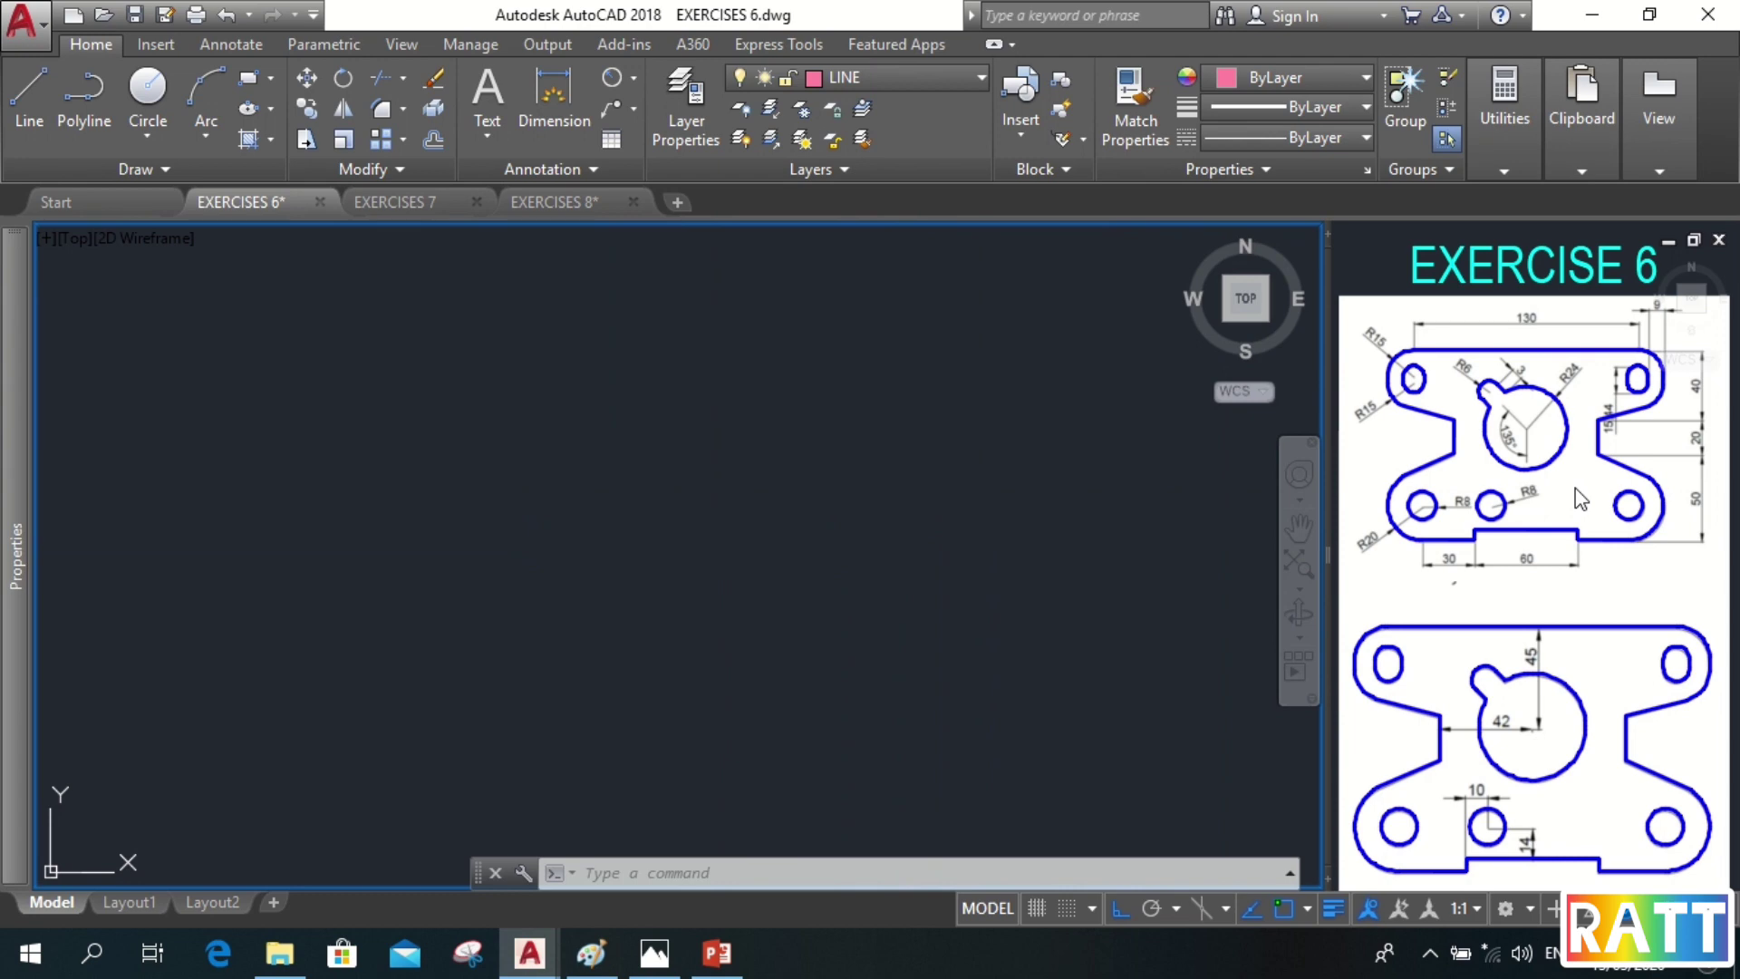
# Draw a 130-unit horizontal line as the part's top edge and recentre the view
pyautogui.click(1557, 266)
pyautogui.write('l')
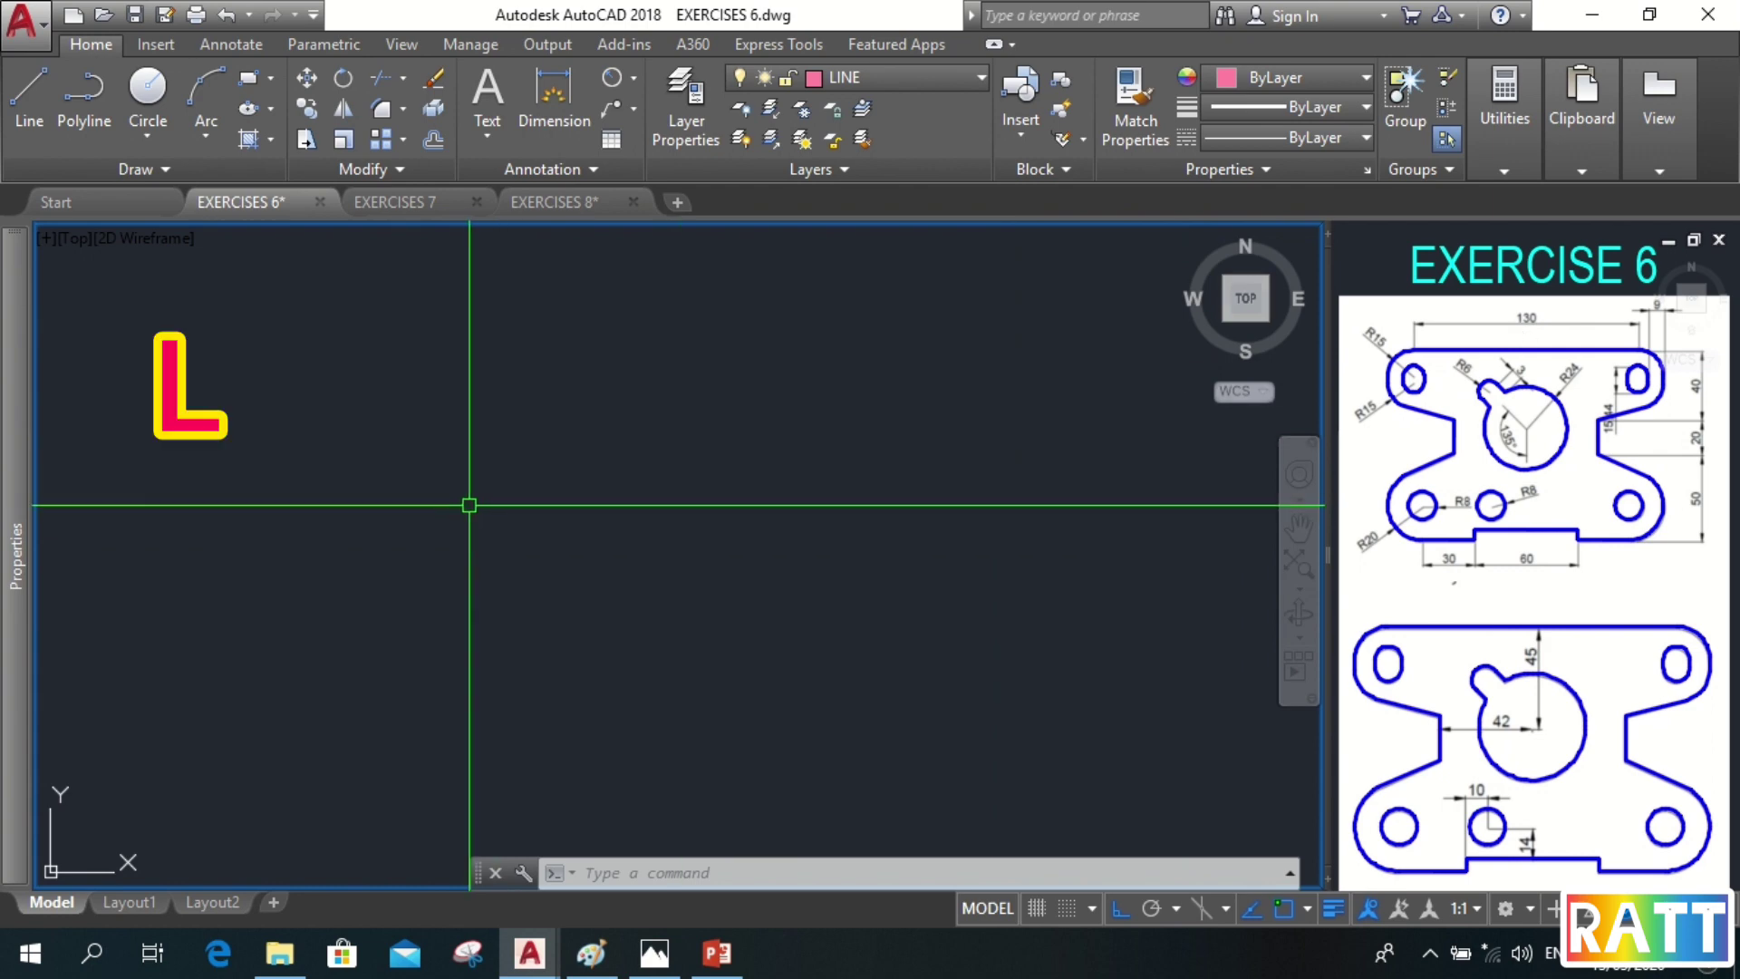
pyautogui.press('Return')
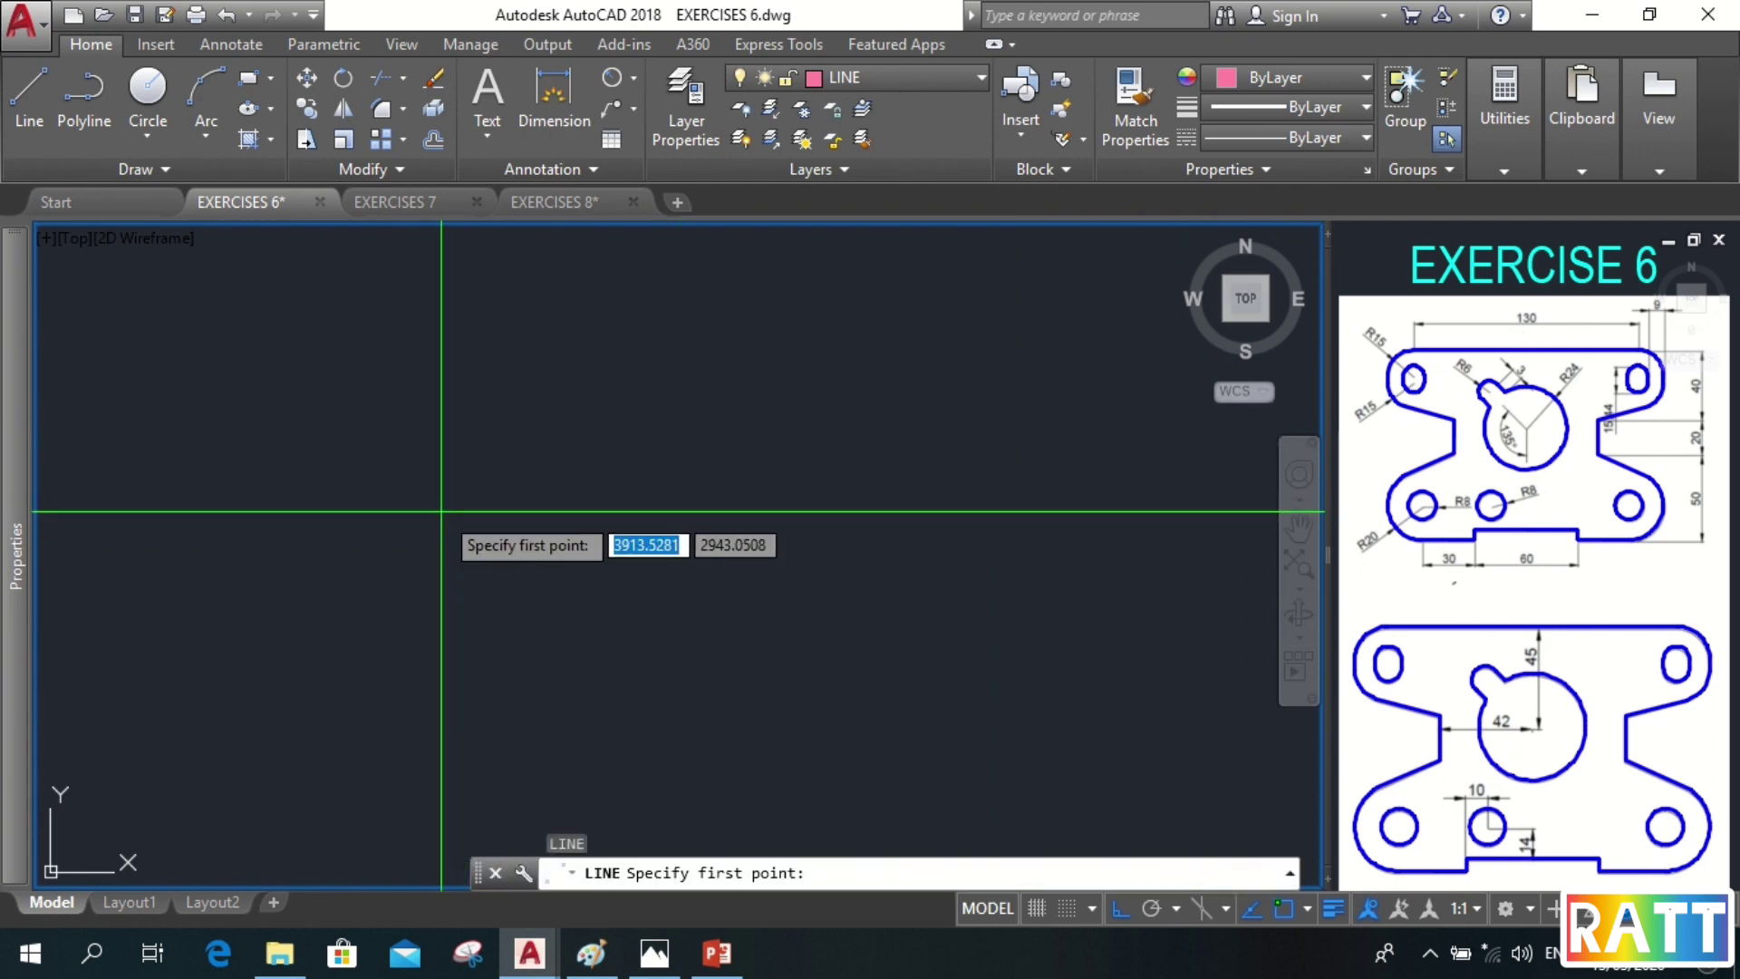
pyautogui.click(439, 512)
pyautogui.write('13')
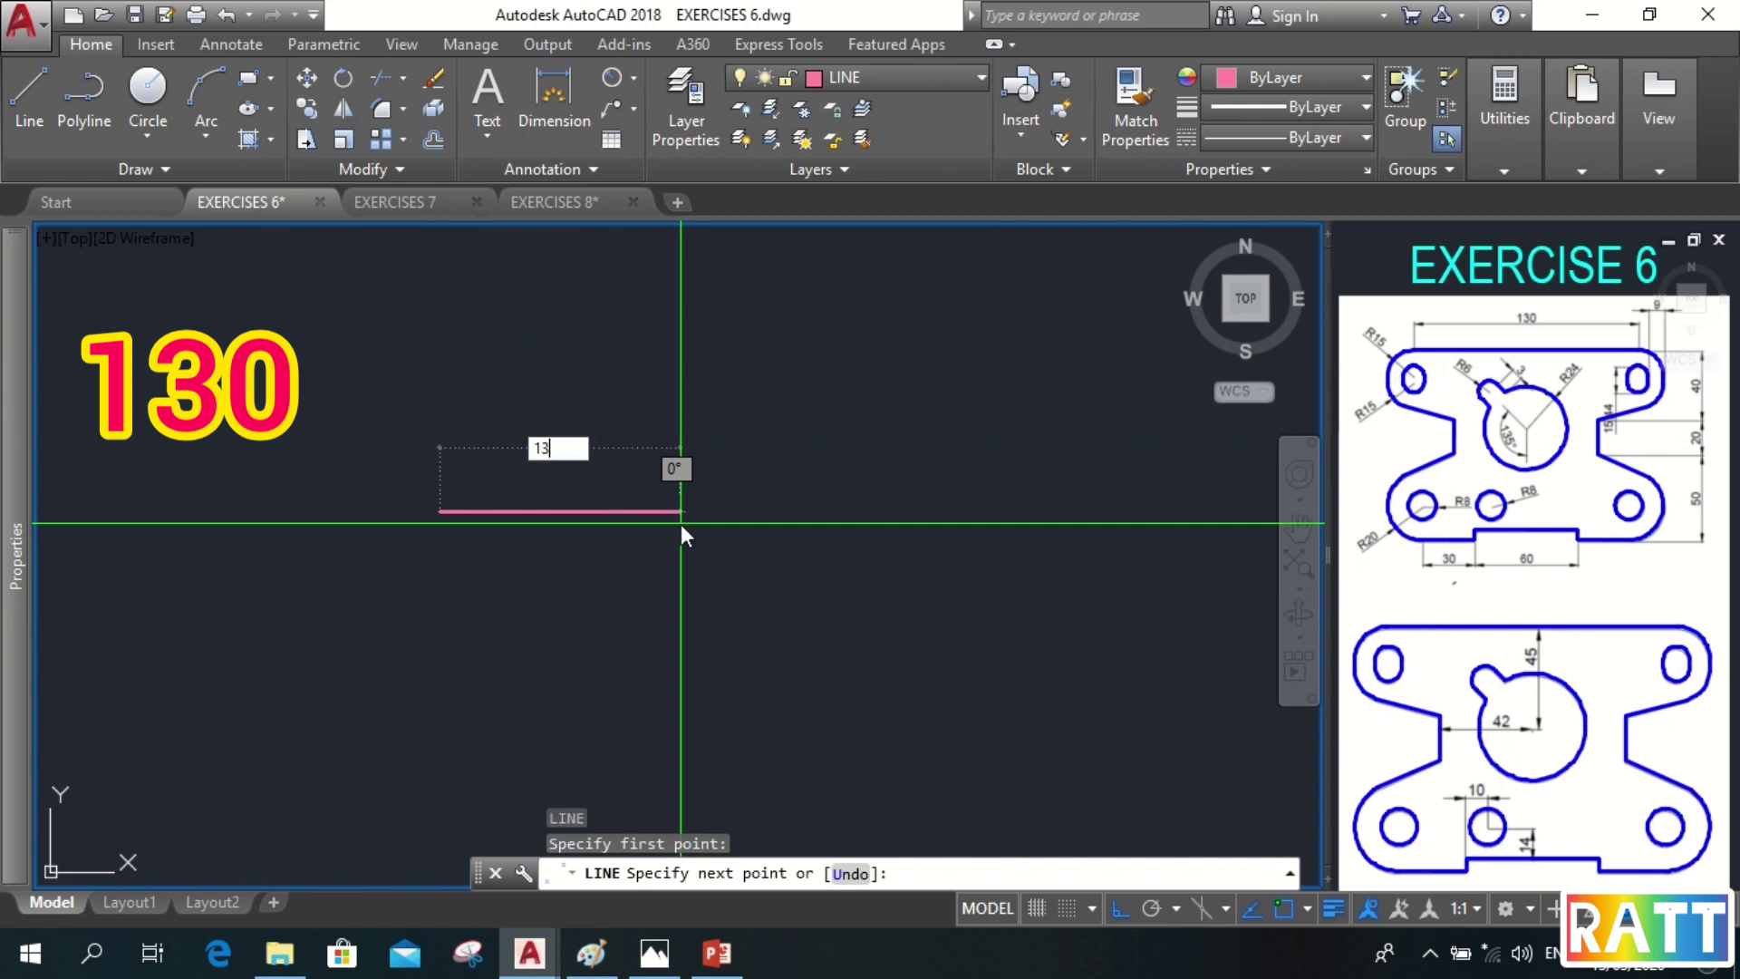
pyautogui.write('0')
pyautogui.press('Return')
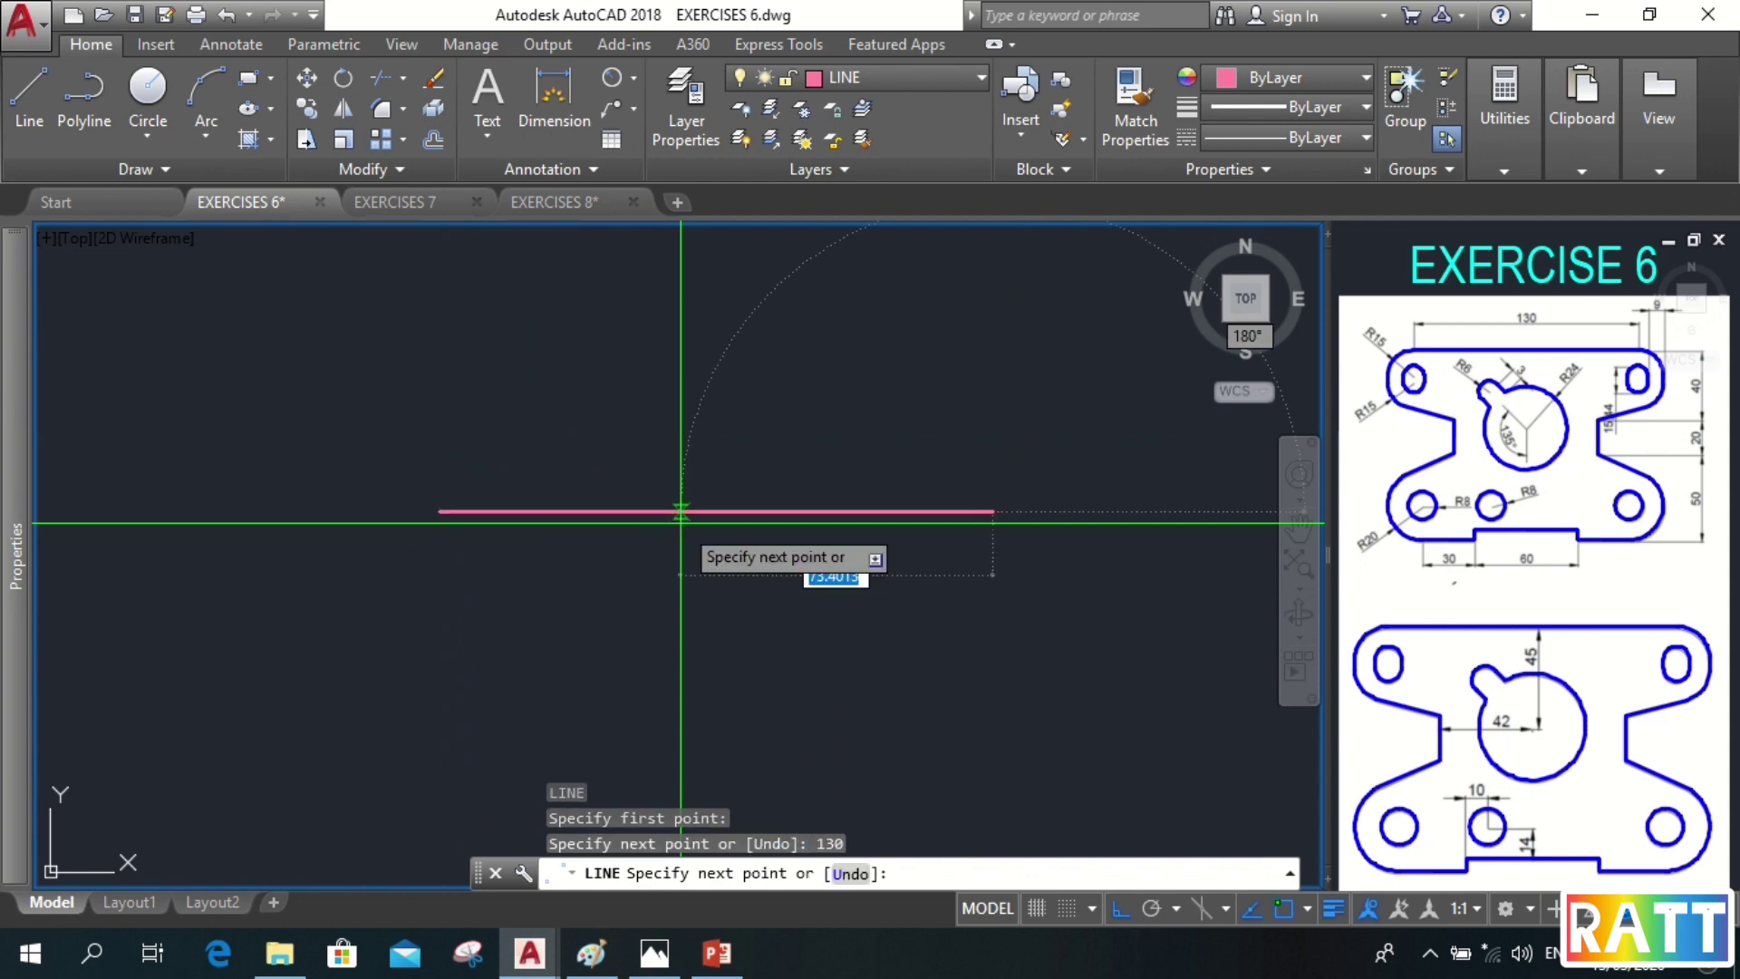
pyautogui.press('Return')
pyautogui.moveTo(830, 585); pyautogui.dragTo(834, 507, button='middle')
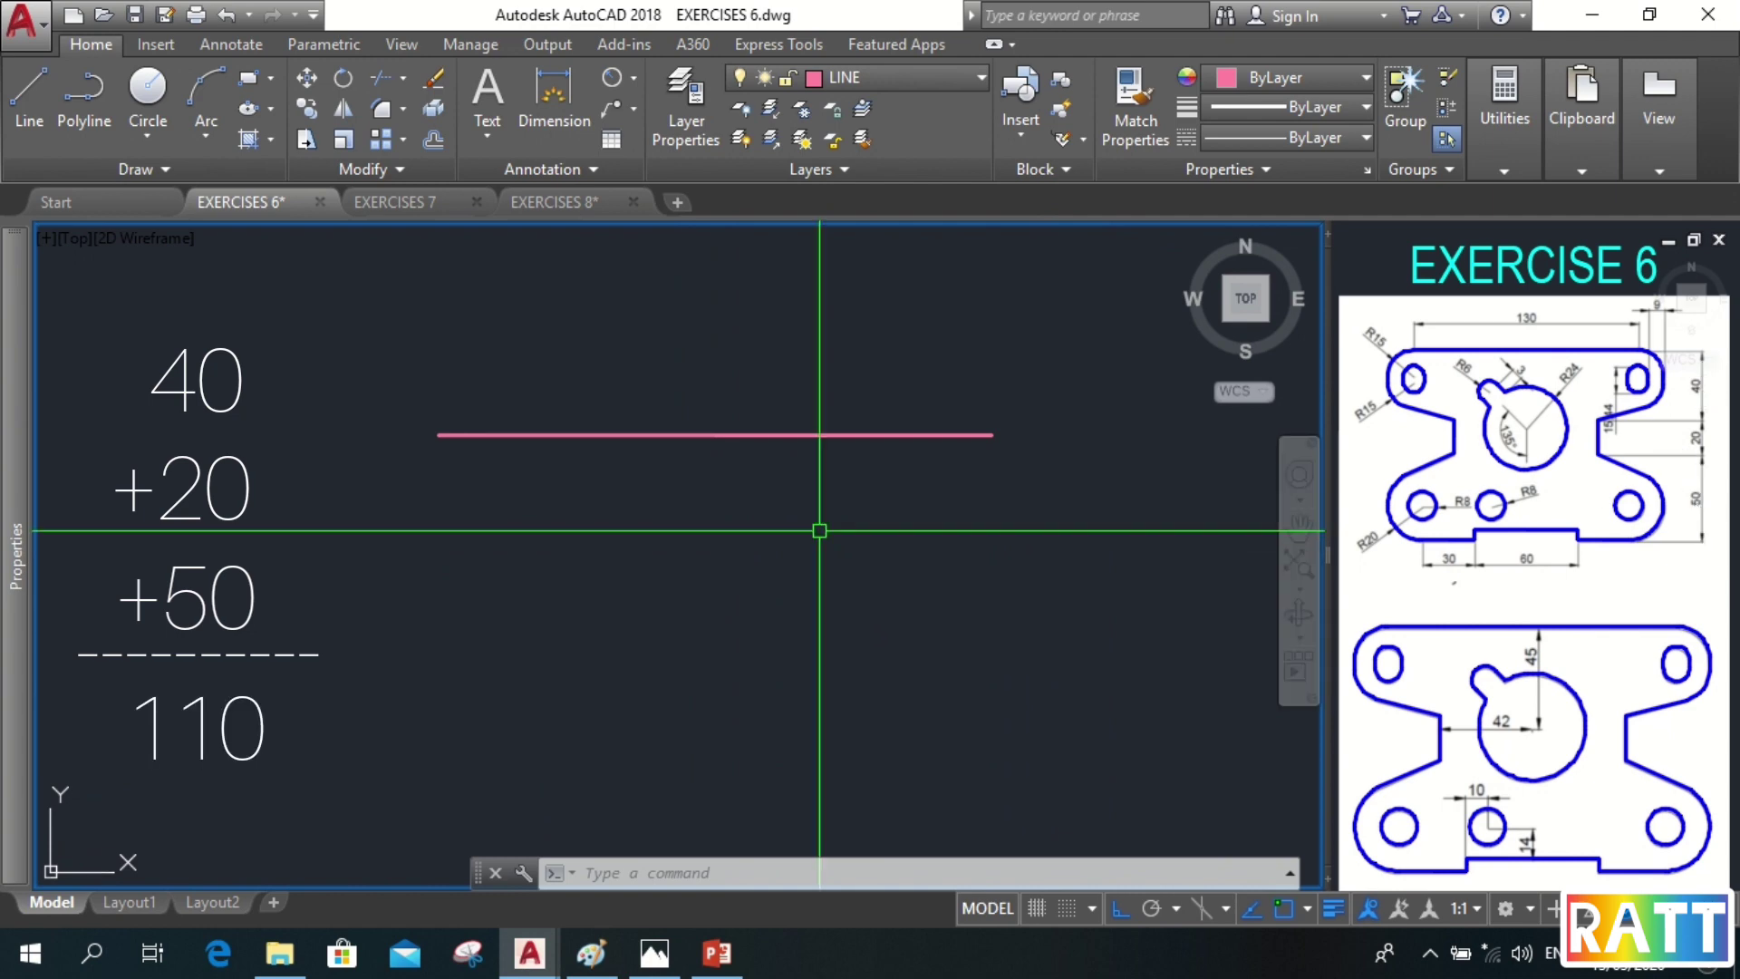
pyautogui.moveTo(707, 487); pyautogui.dragTo(689, 462, button='middle')
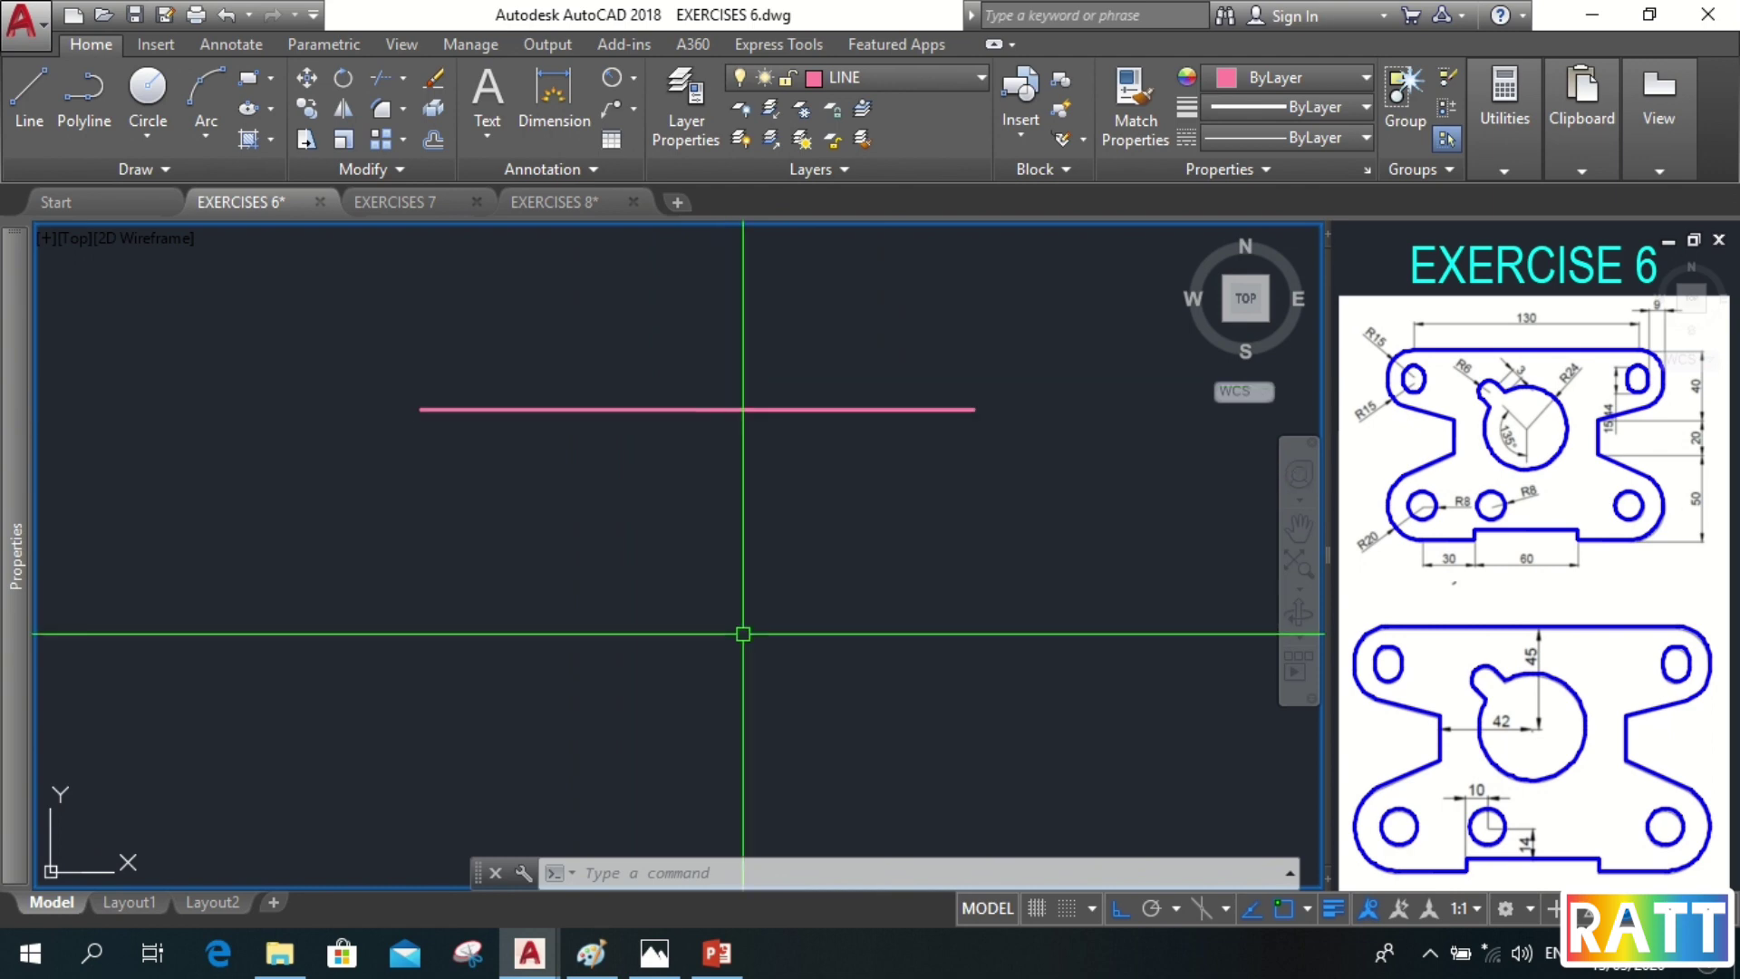
# Offset the 130 line 110 units downward to create the bottom edge
pyautogui.write('o')
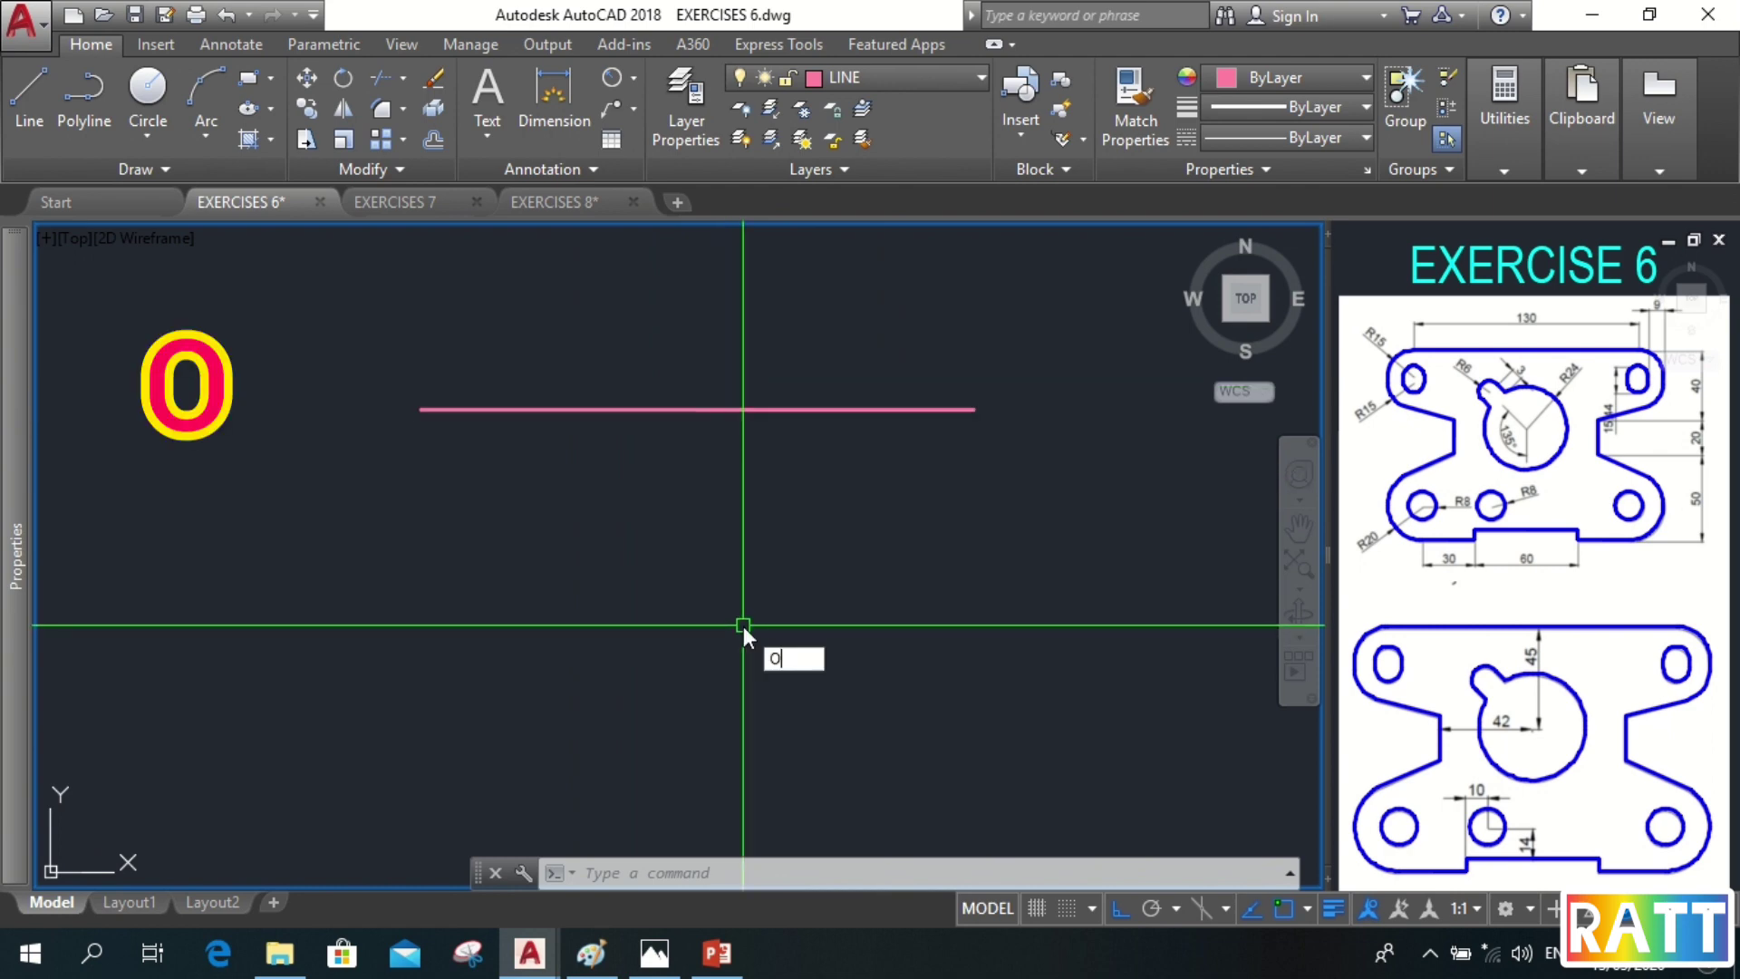
pyautogui.press('Return')
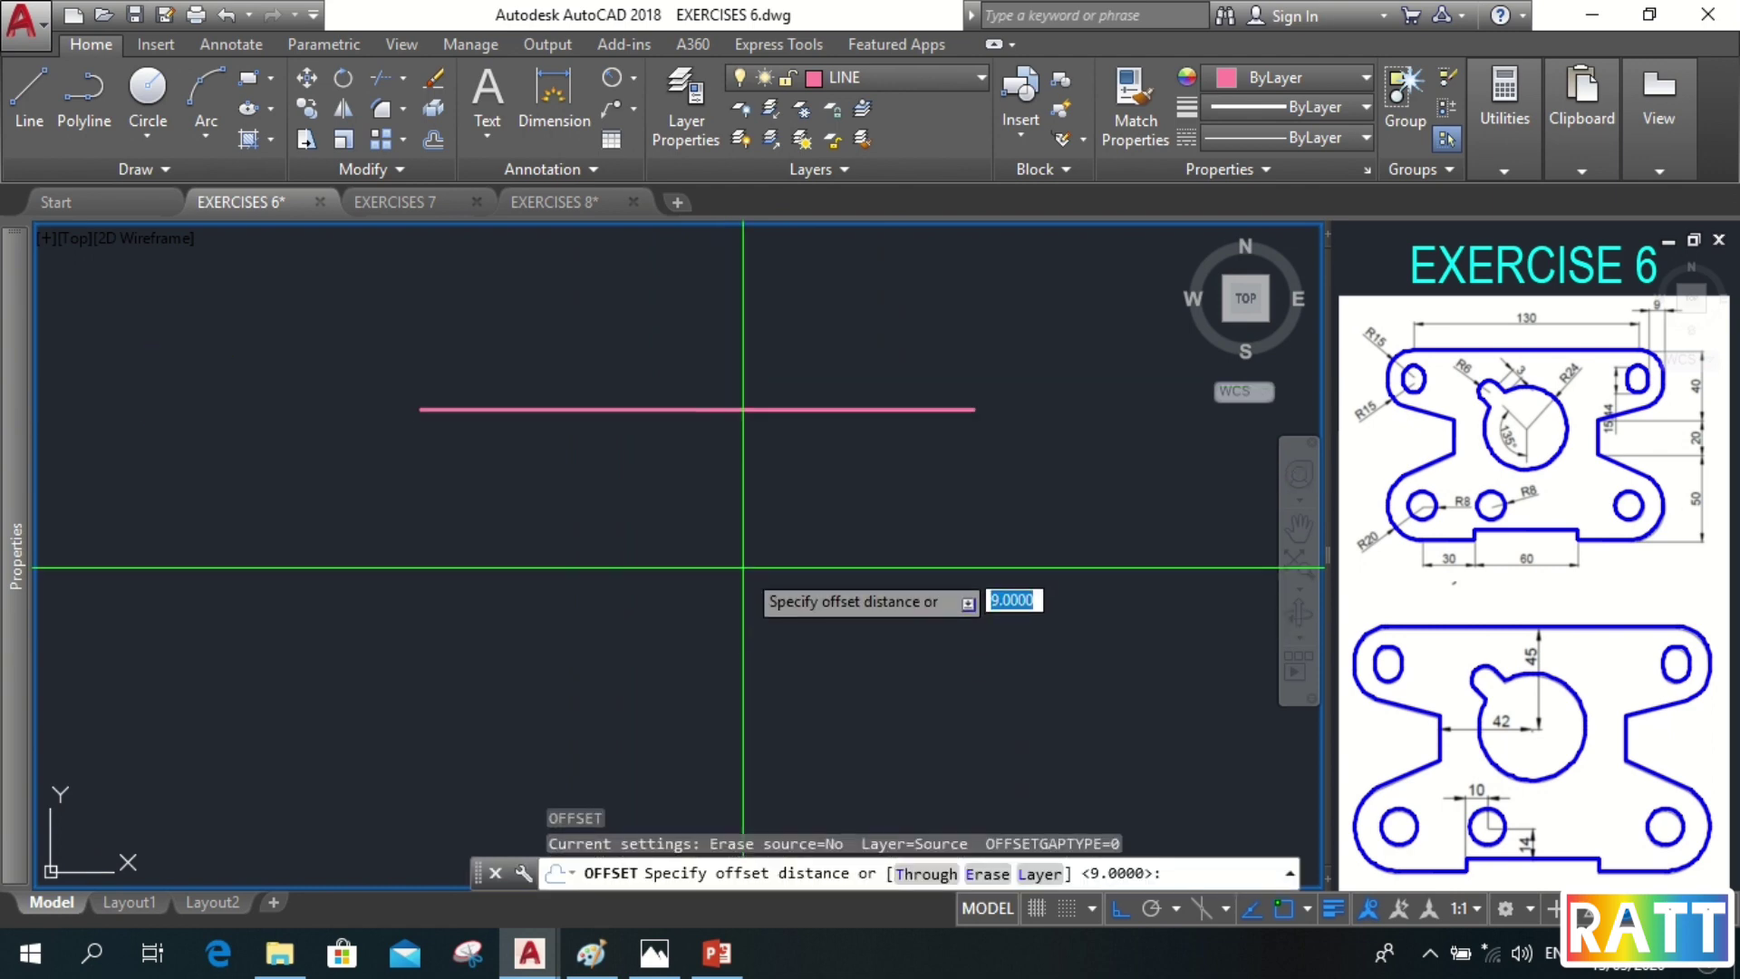
pyautogui.write('110')
pyautogui.press('Return')
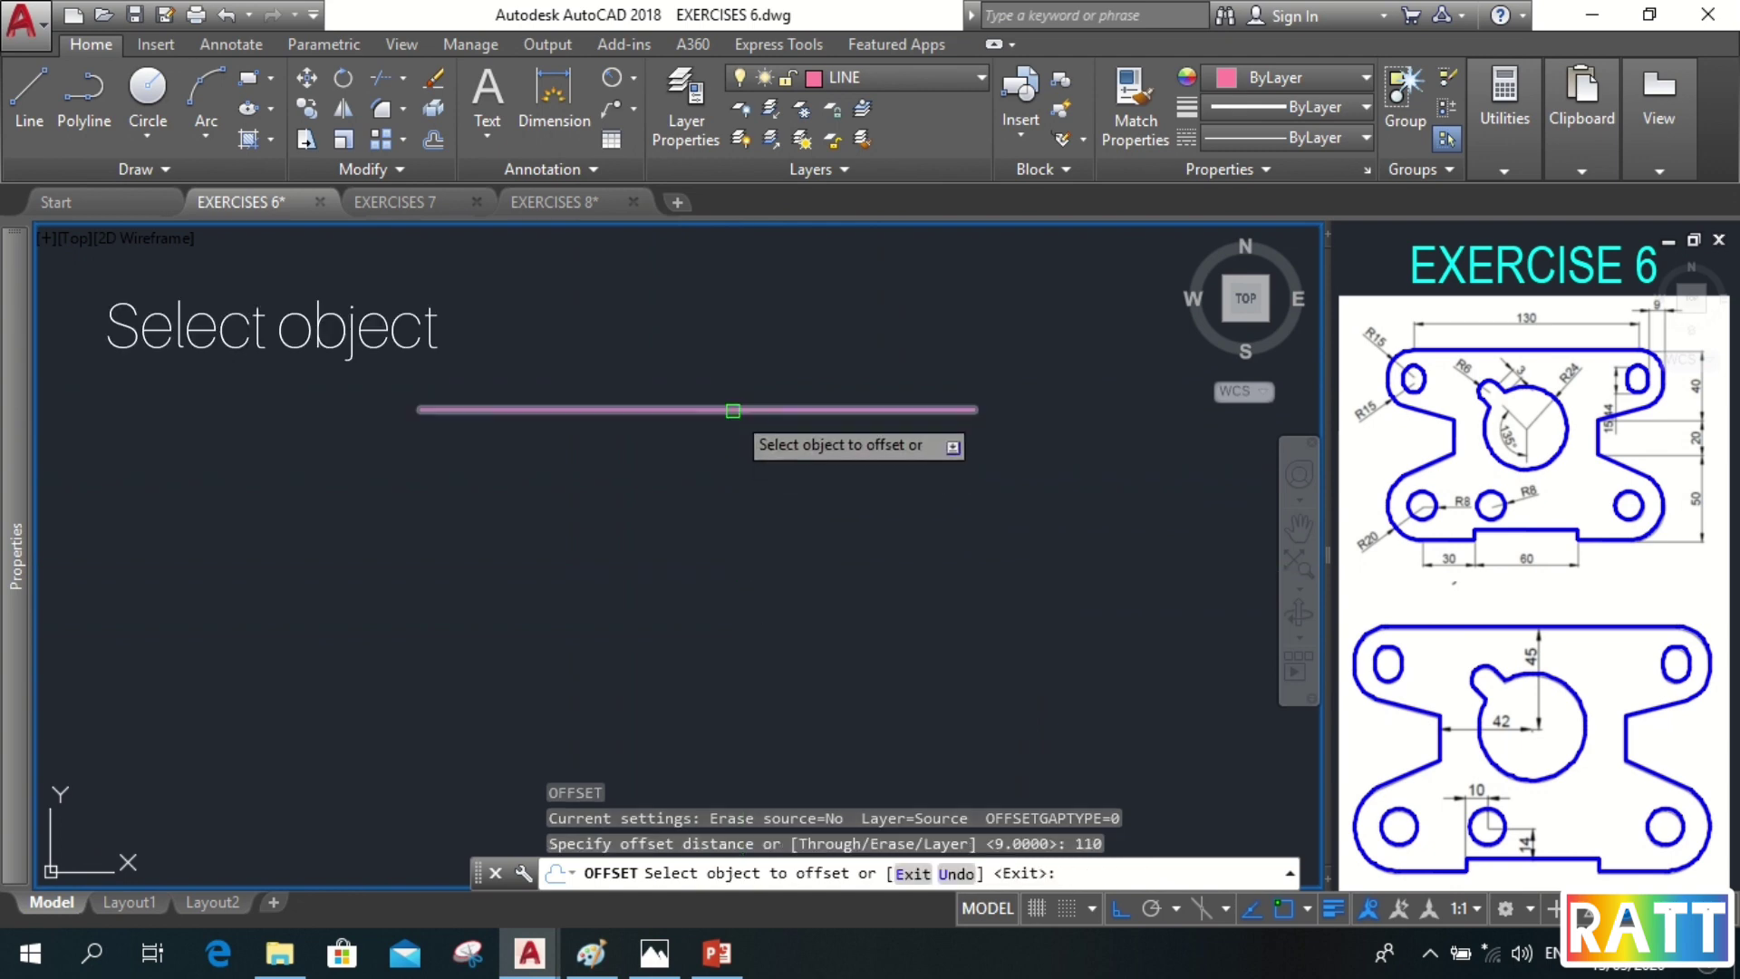
pyautogui.click(733, 411)
pyautogui.scroll(-2, 731, 408)
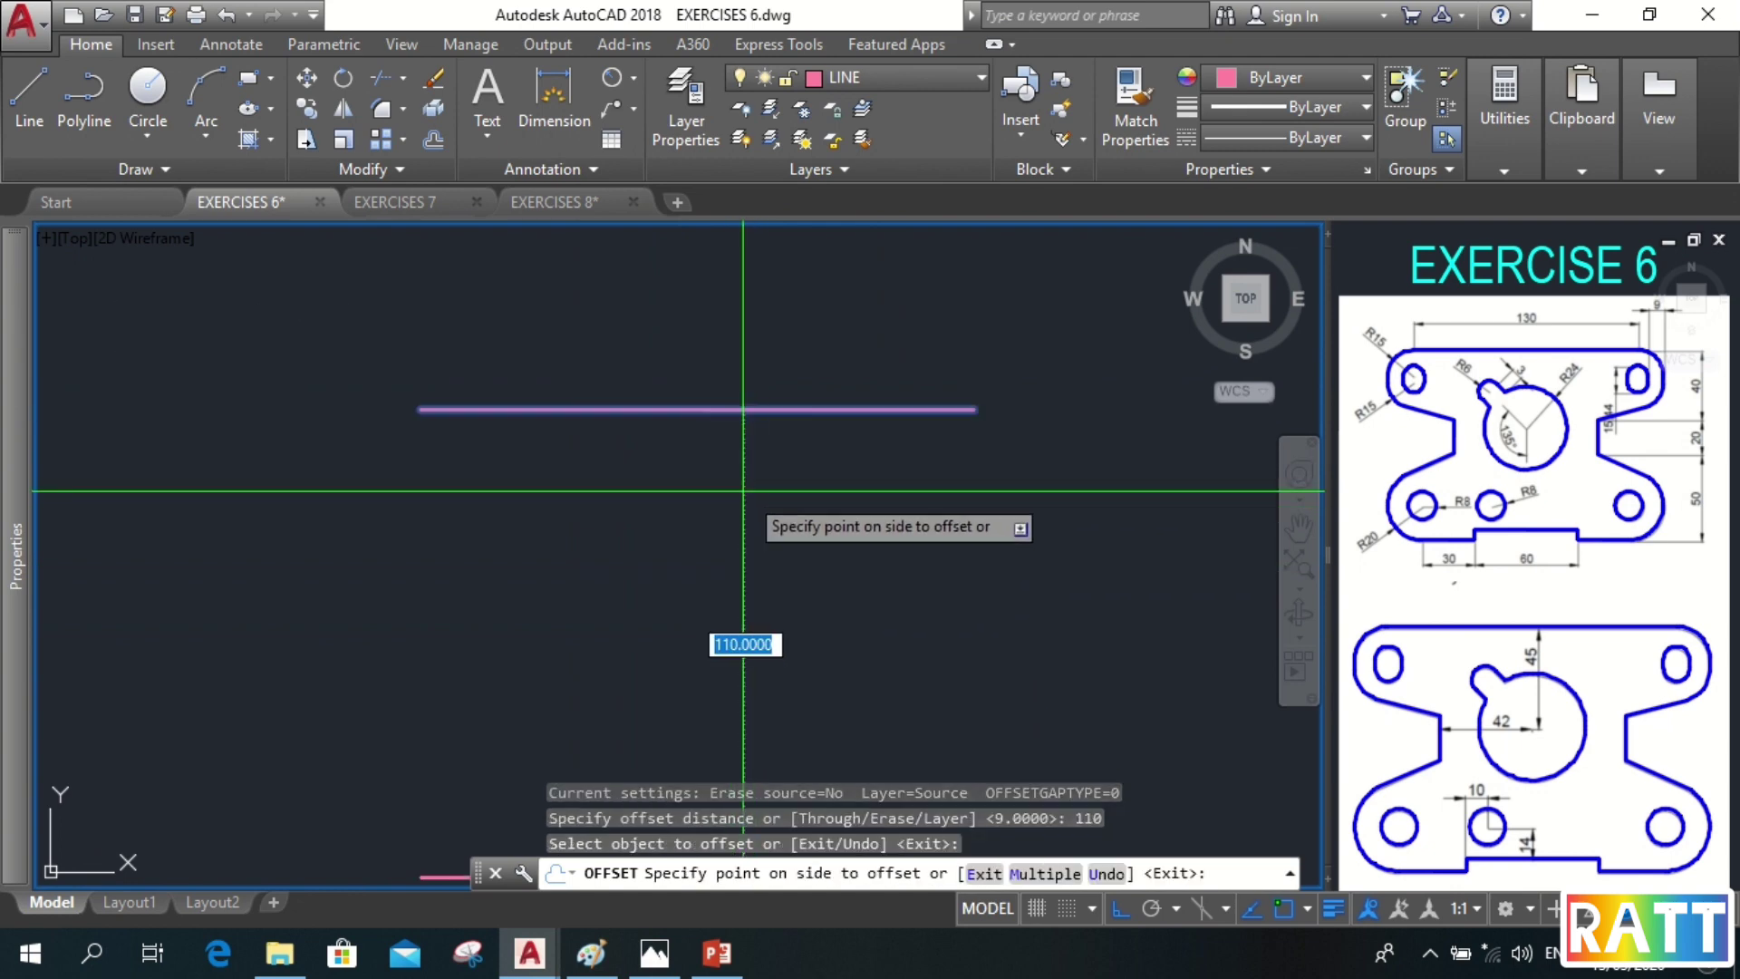
pyautogui.click(731, 479)
pyautogui.press('Return')
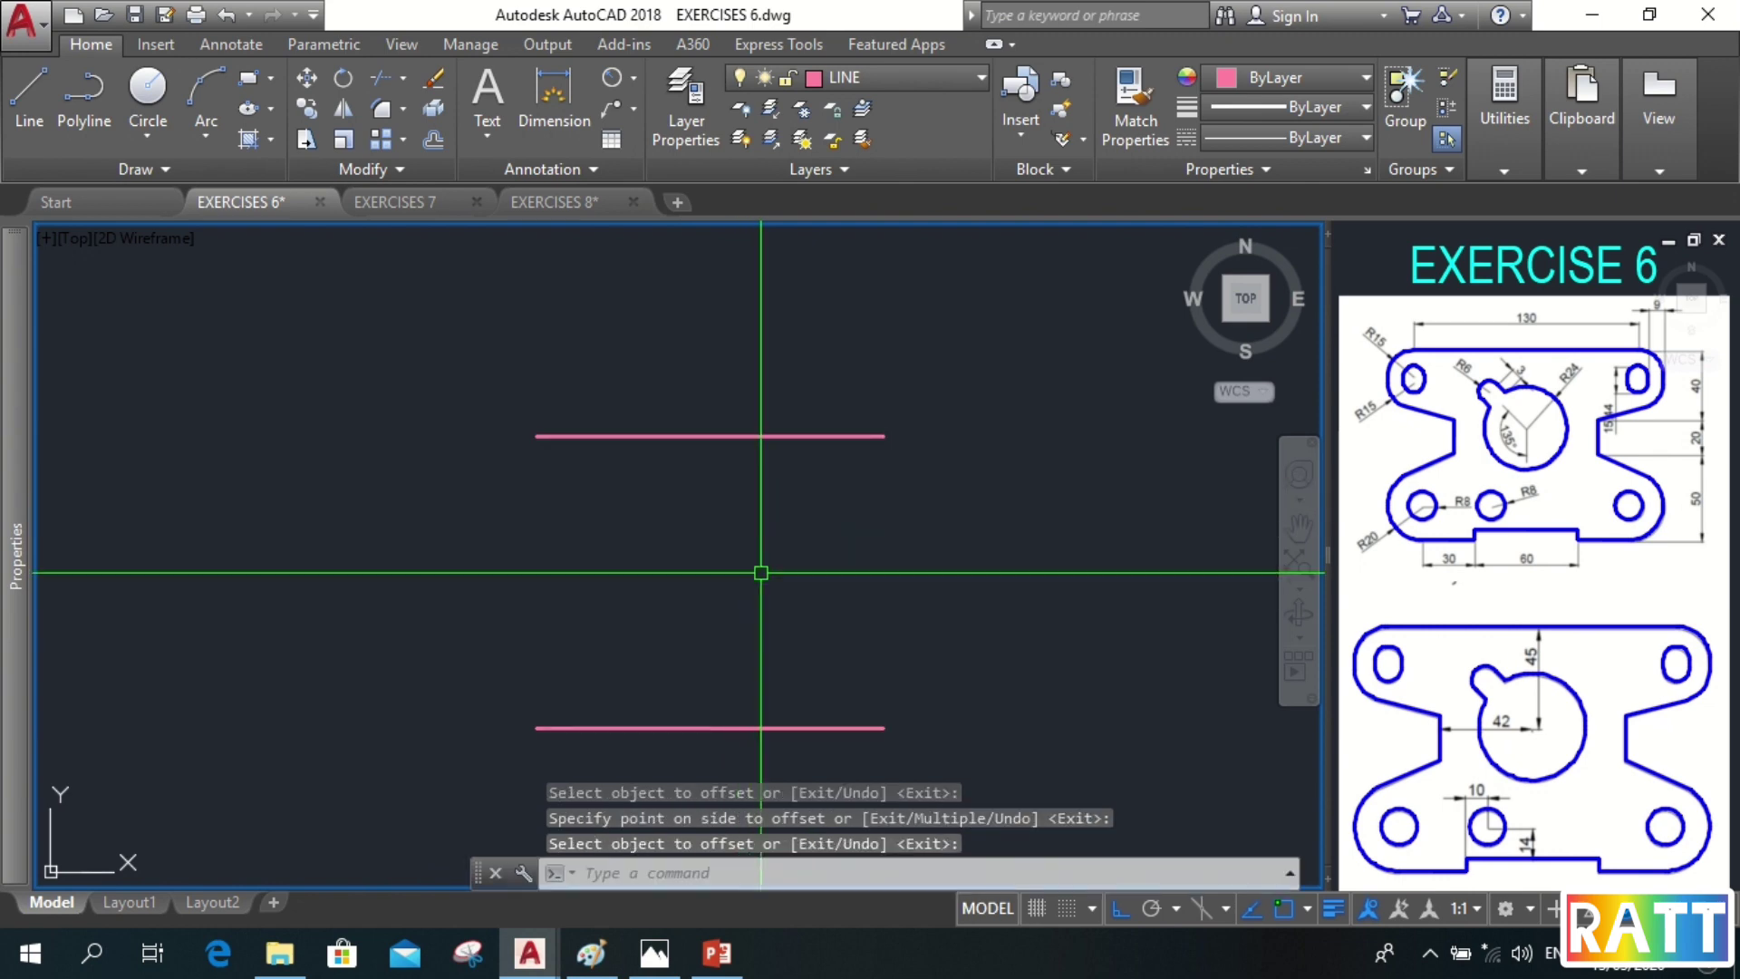
pyautogui.moveTo(757, 587); pyautogui.dragTo(738, 541, button='middle')
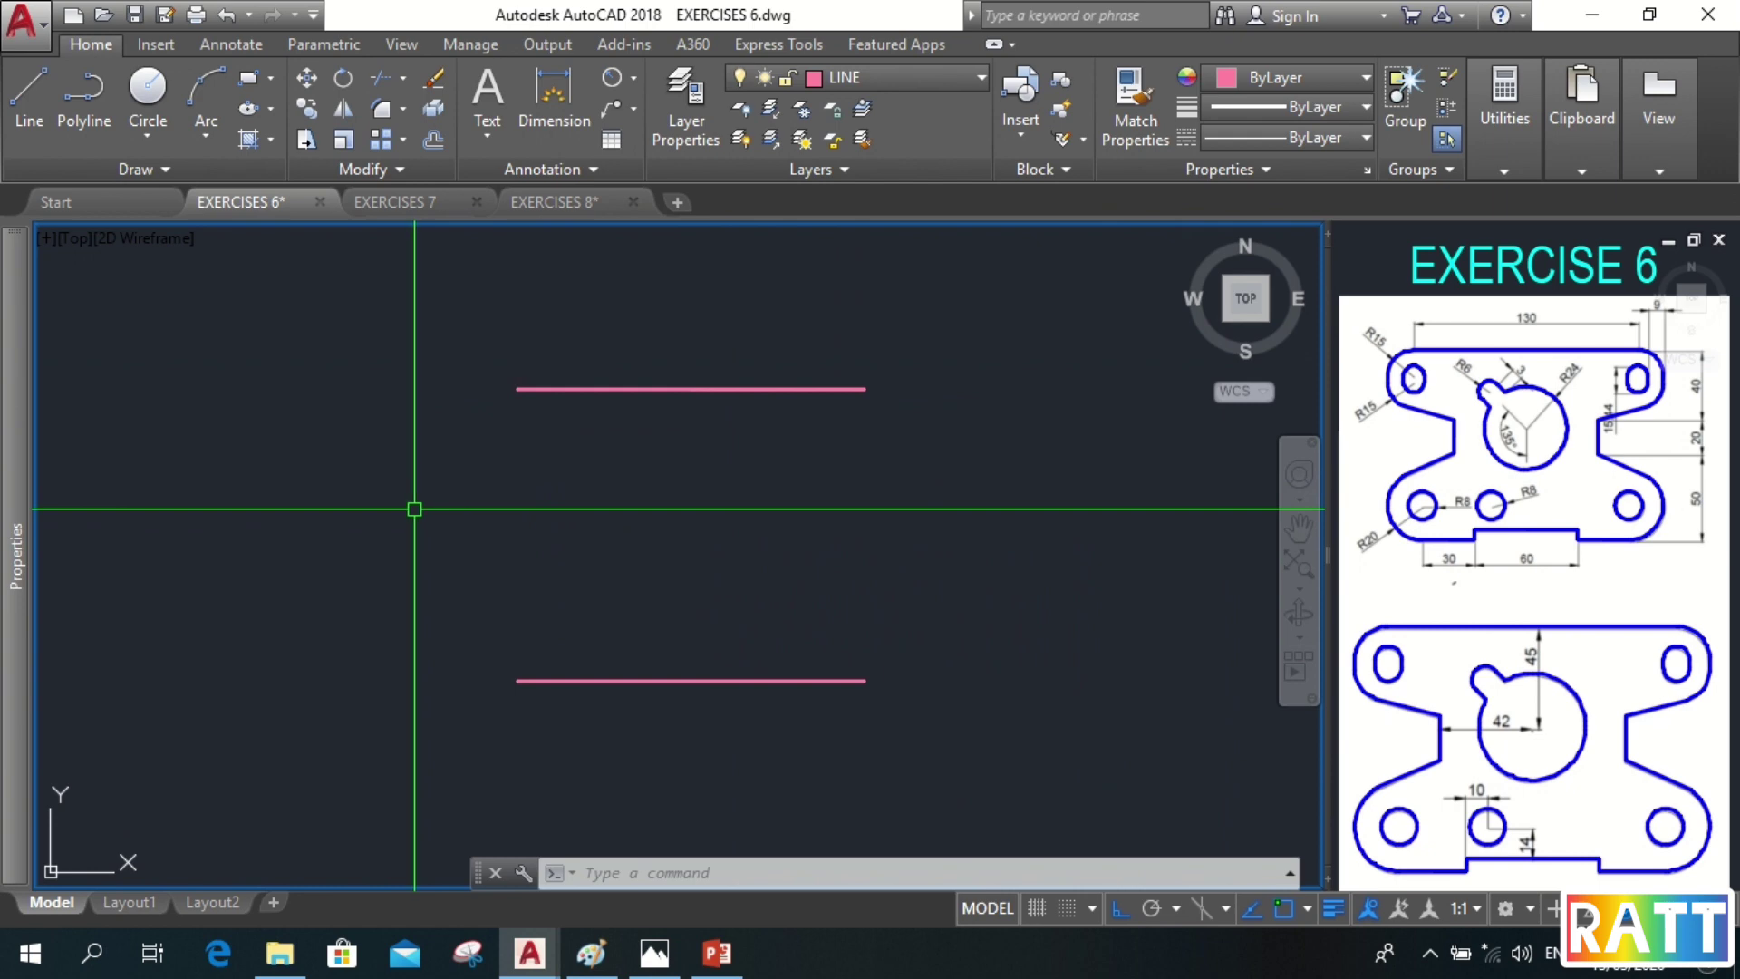
# Draw a 2P circle of diameter 30 from the top line's left endpoint downward
pyautogui.write('c')
pyautogui.press('Return')
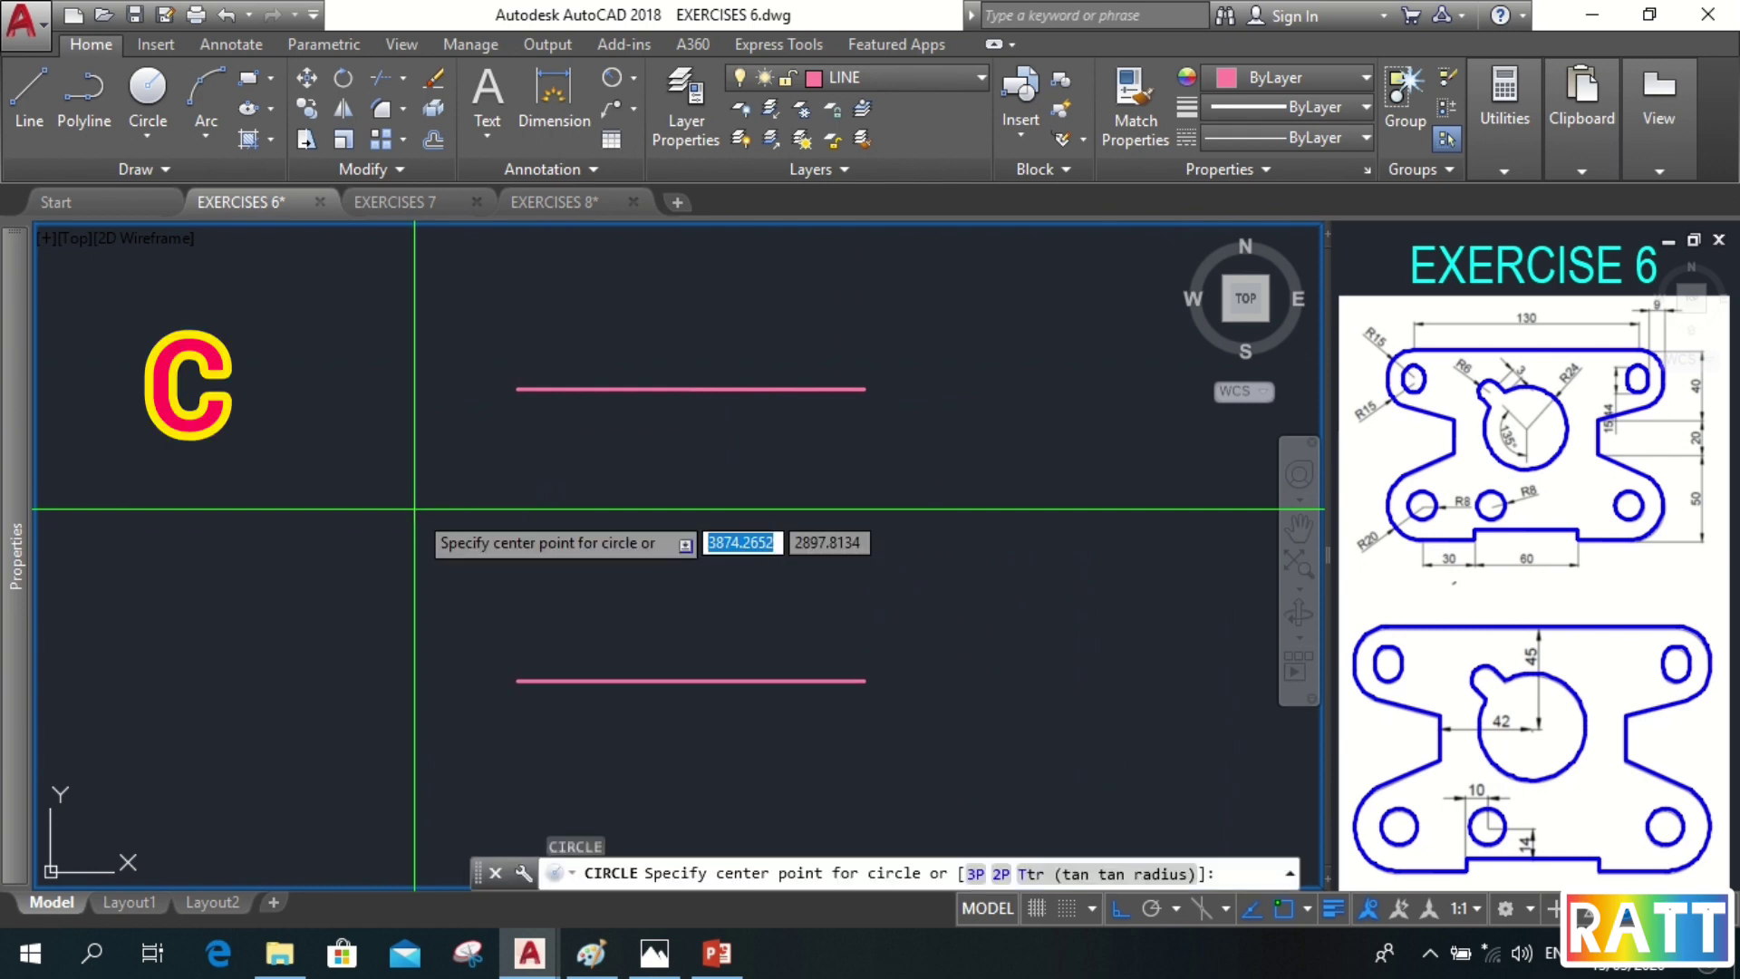
pyautogui.write('2P')
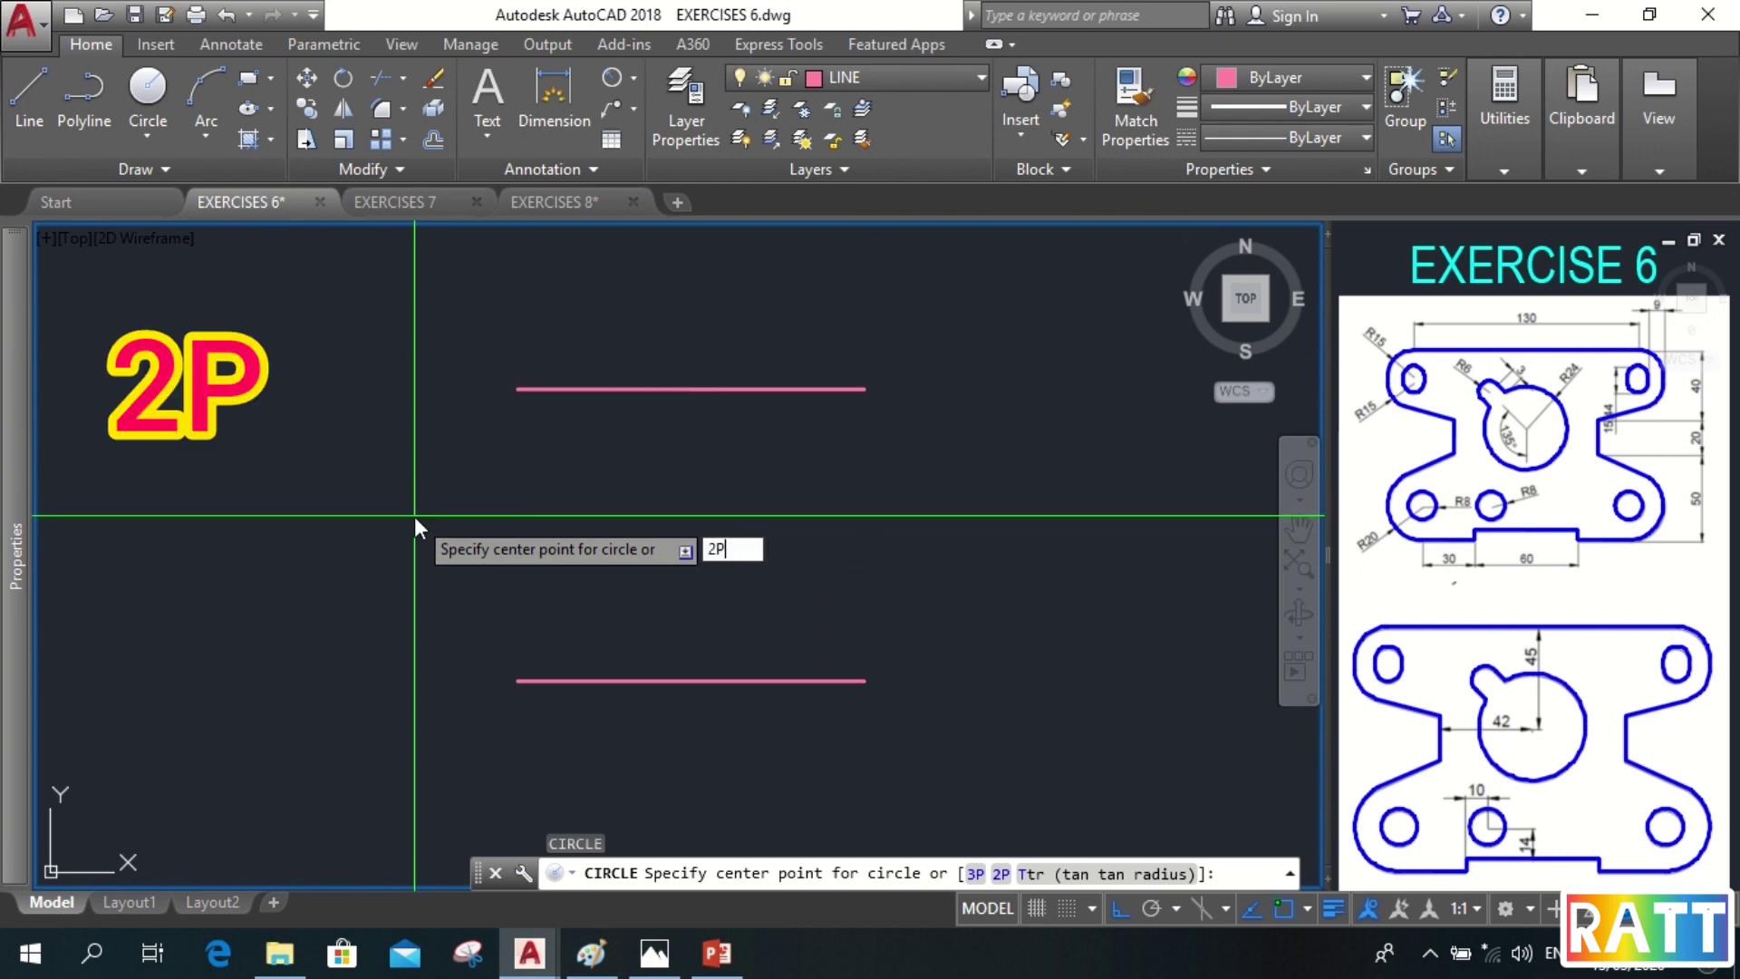
pyautogui.press('Return')
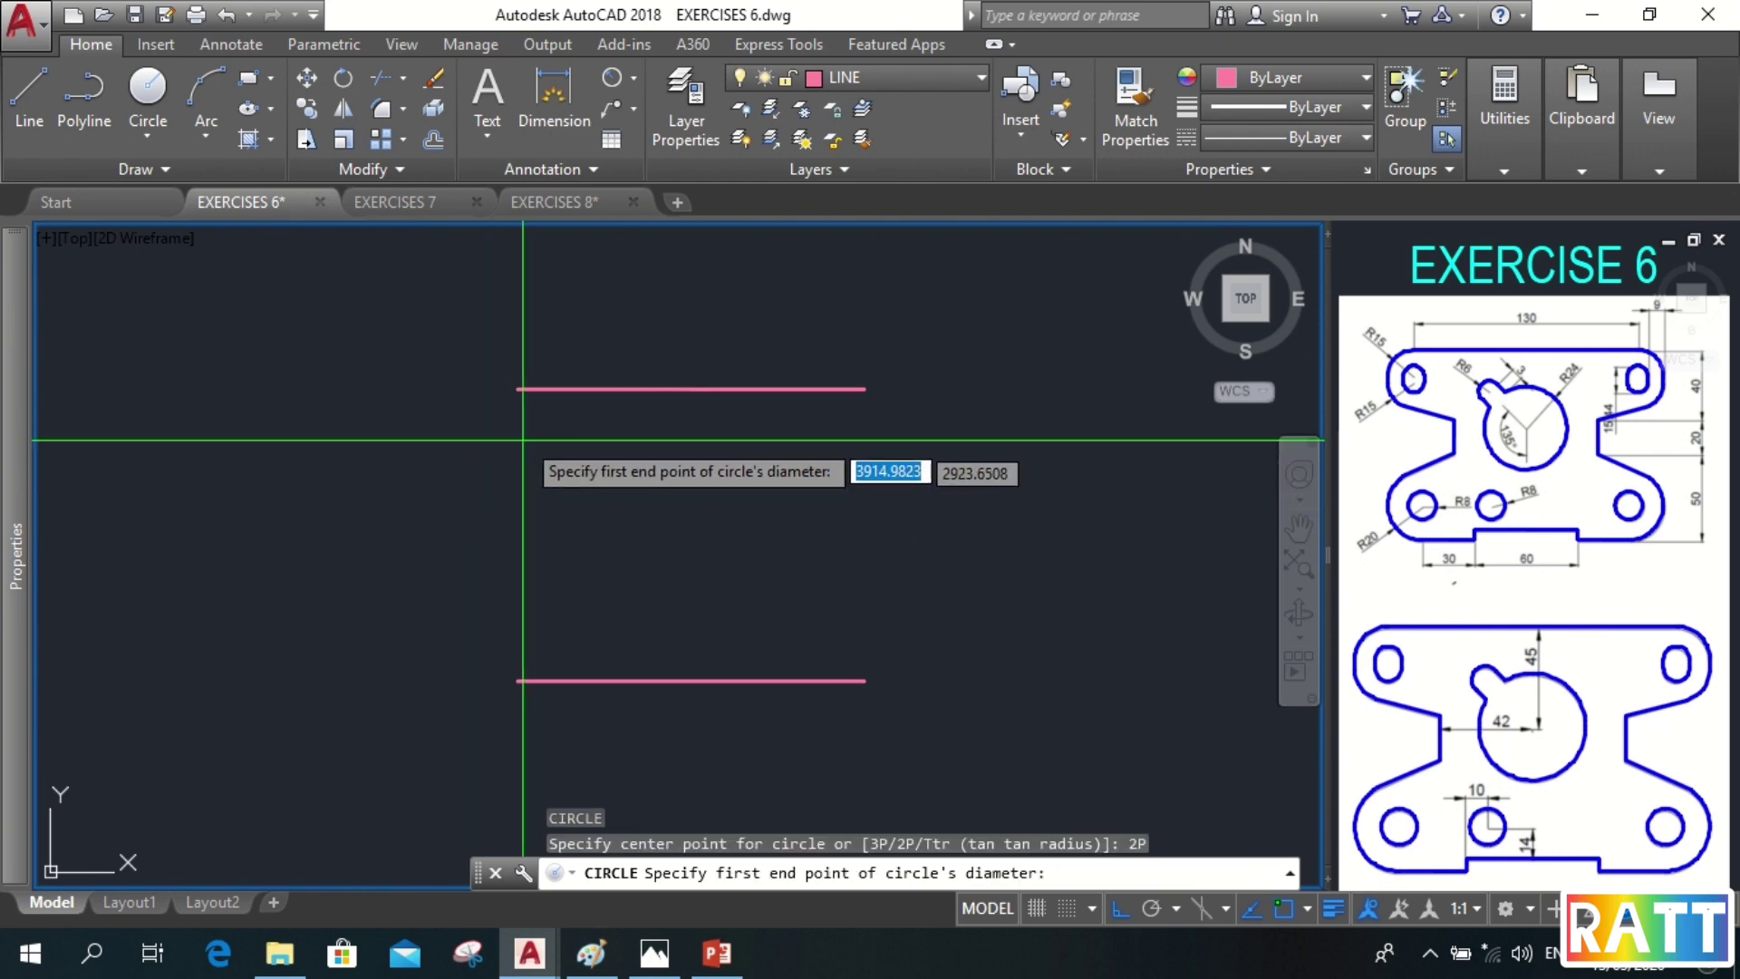
pyautogui.click(518, 389)
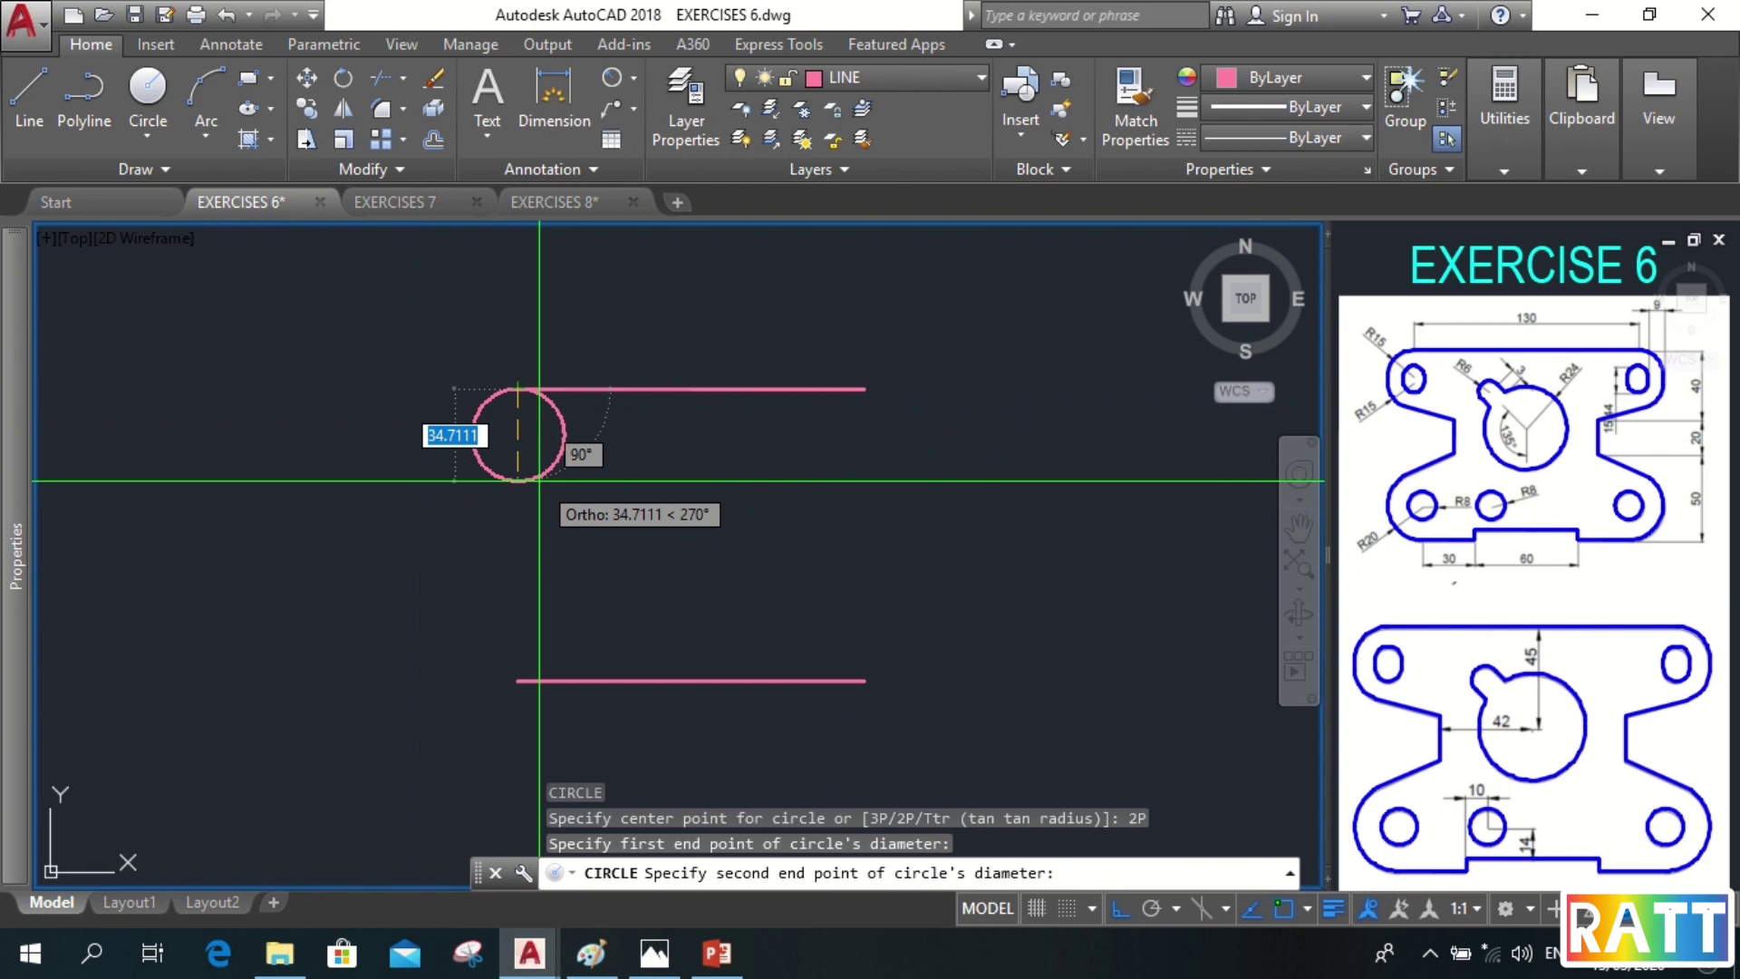
pyautogui.write('3')
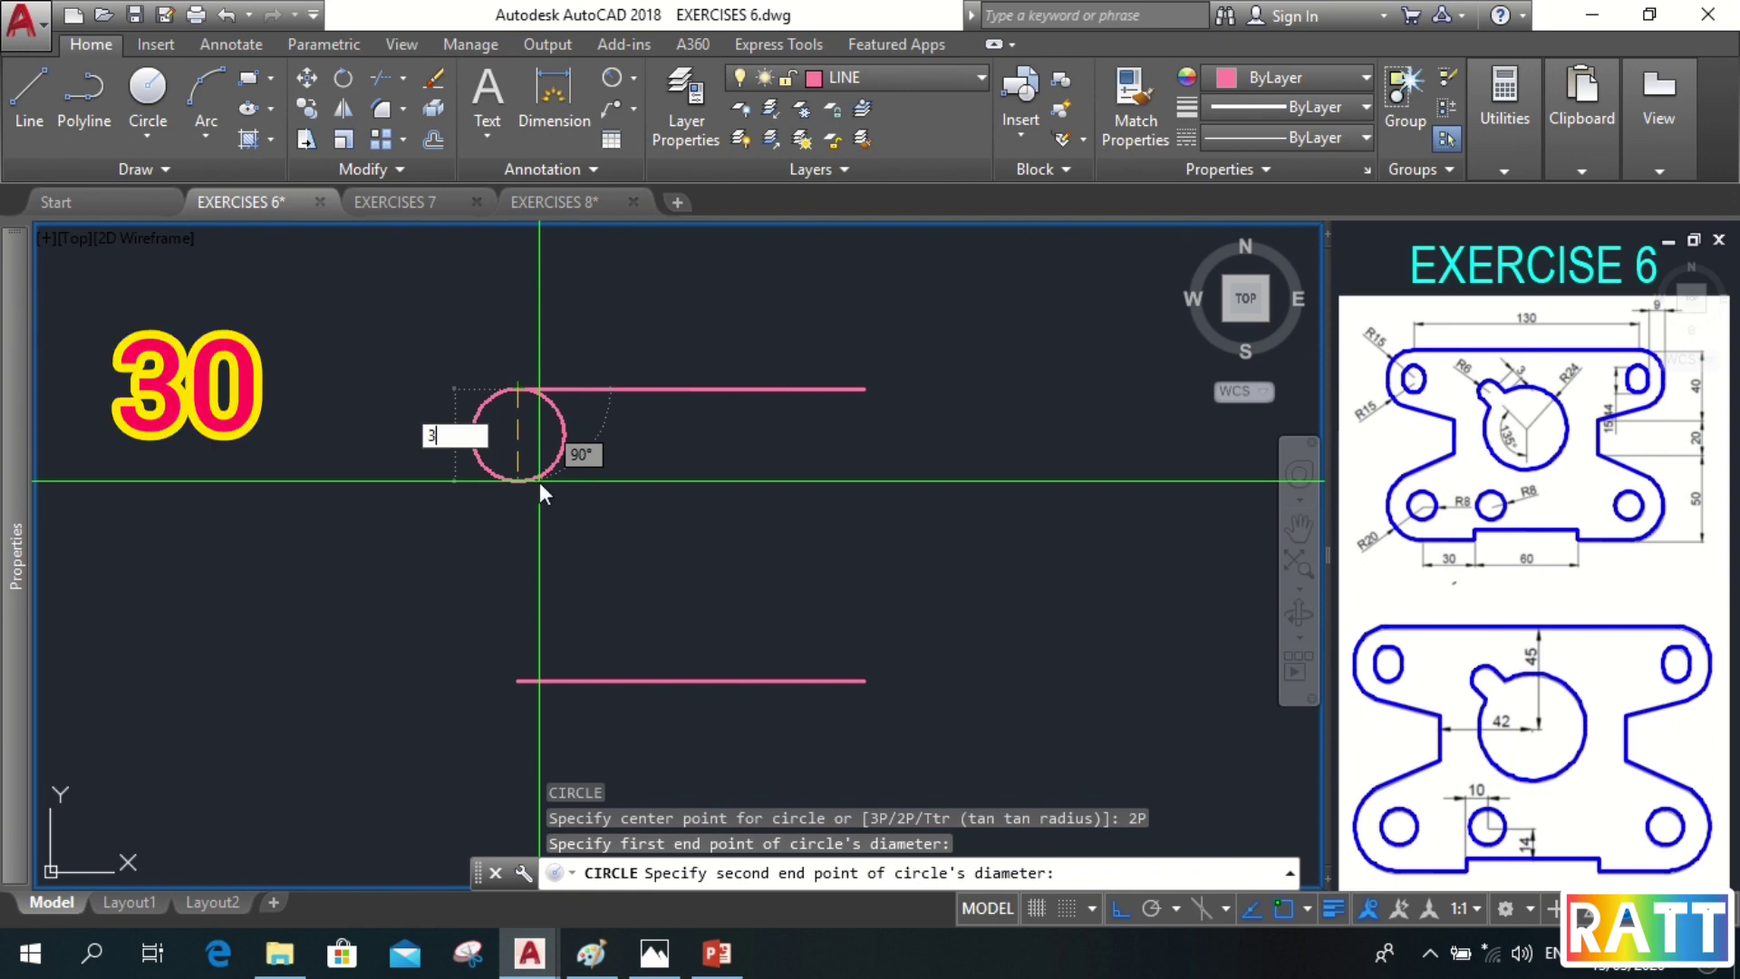
pyautogui.write('0')
pyautogui.press('Return')
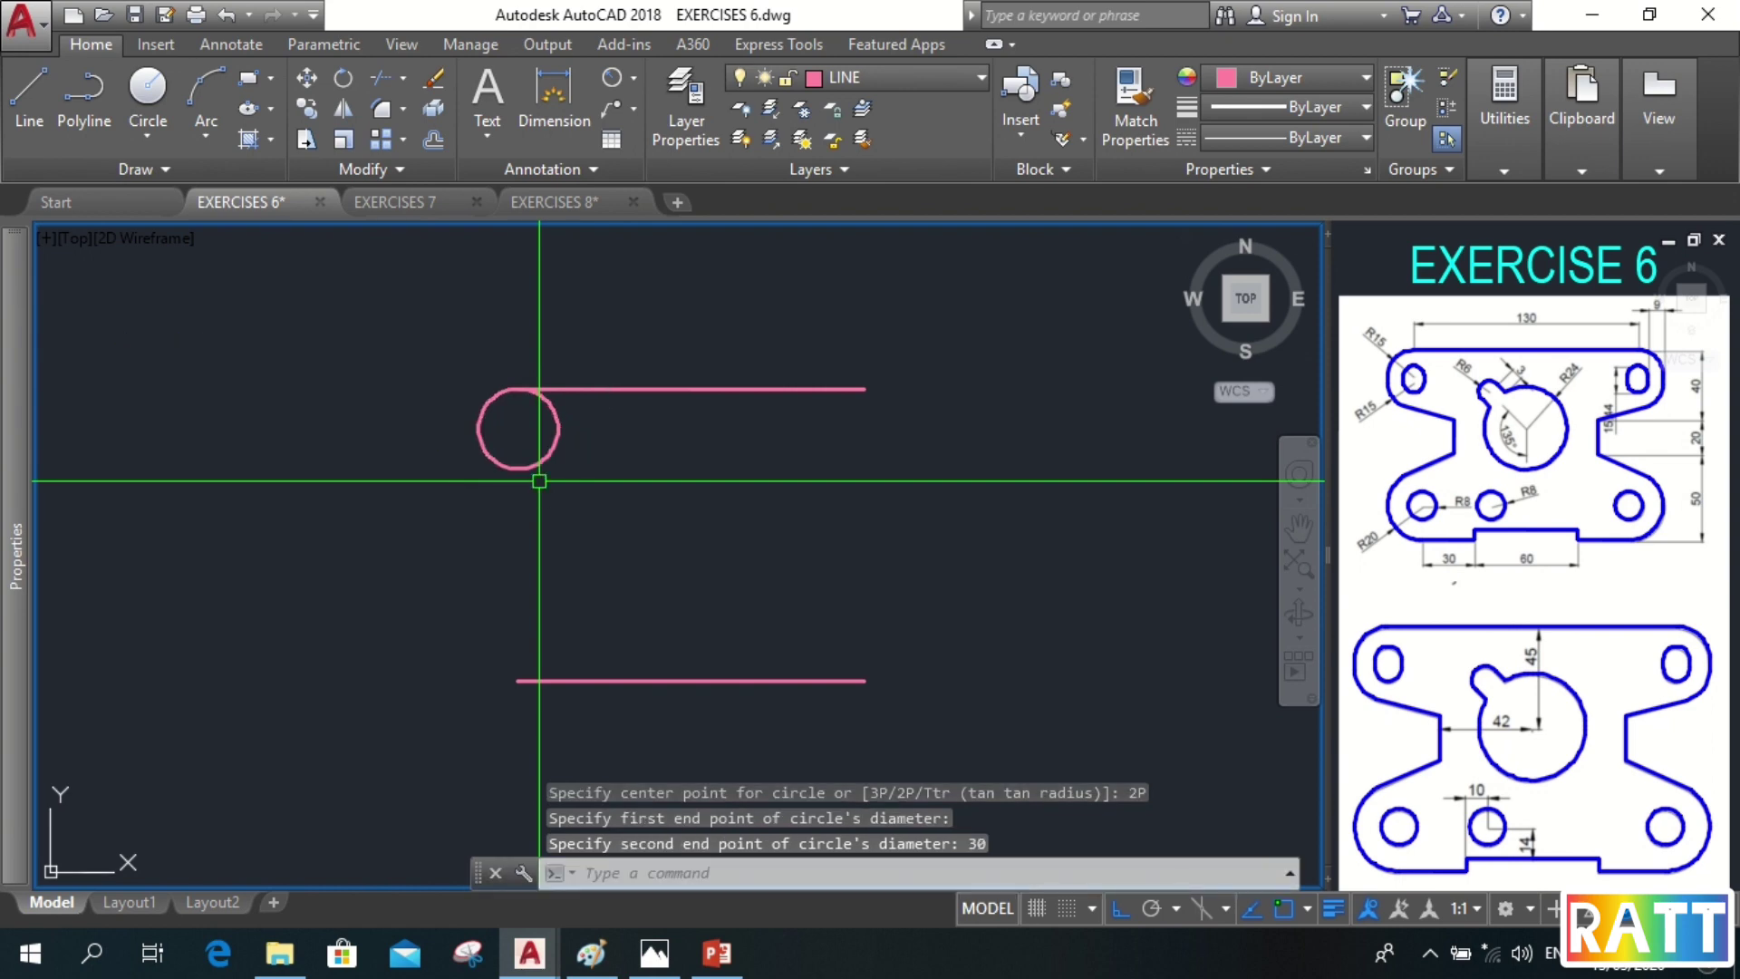
pyautogui.scroll(2, 540, 481)
pyautogui.scroll(-2, 544, 474)
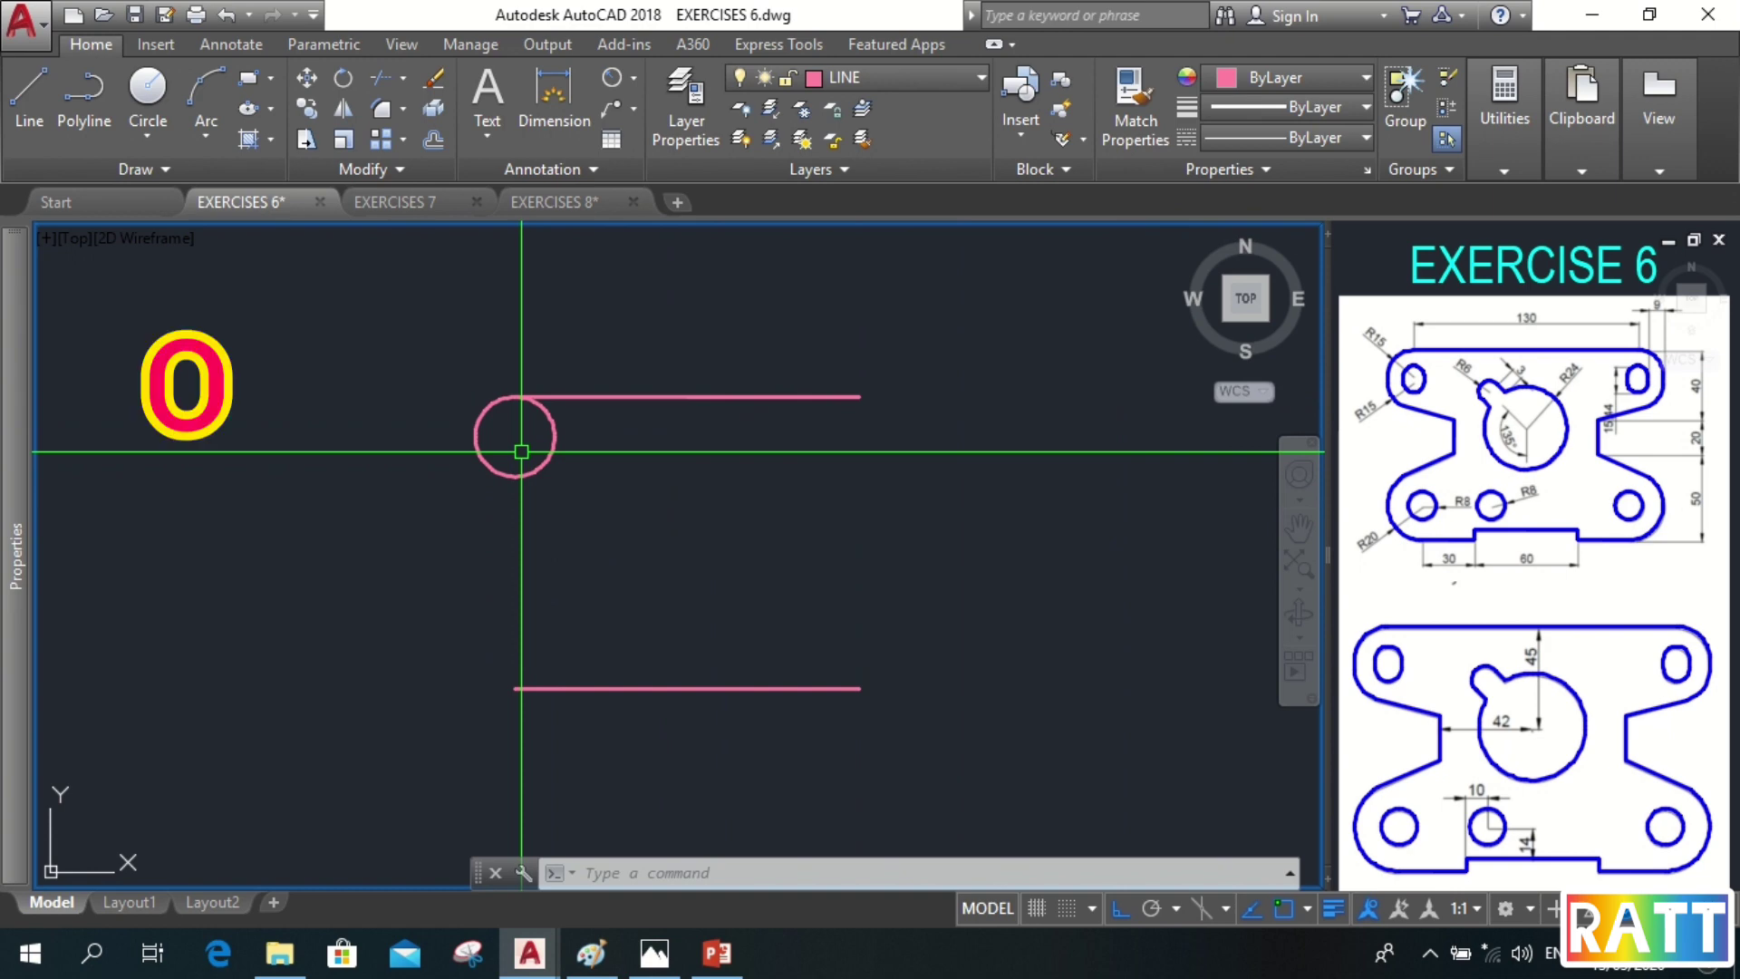
# Offset the 30-diameter circle 9 units inward to form a concentric inner circle
pyautogui.write('o')
pyautogui.press('Return')
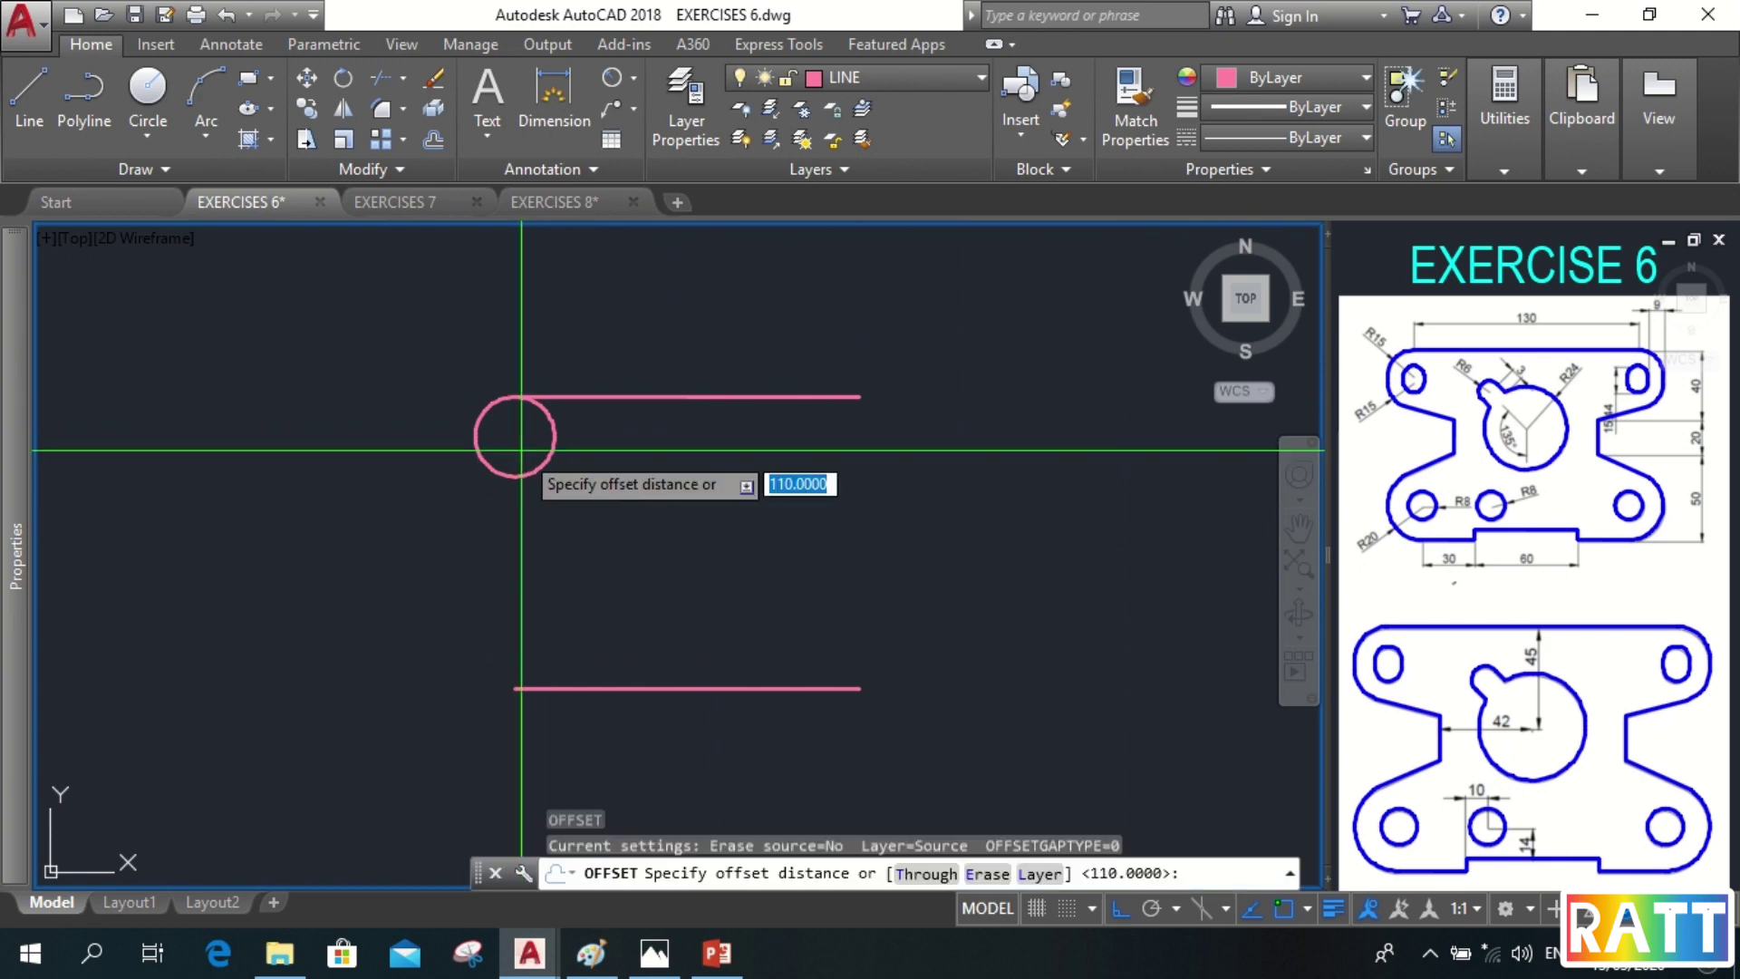
pyautogui.write('9')
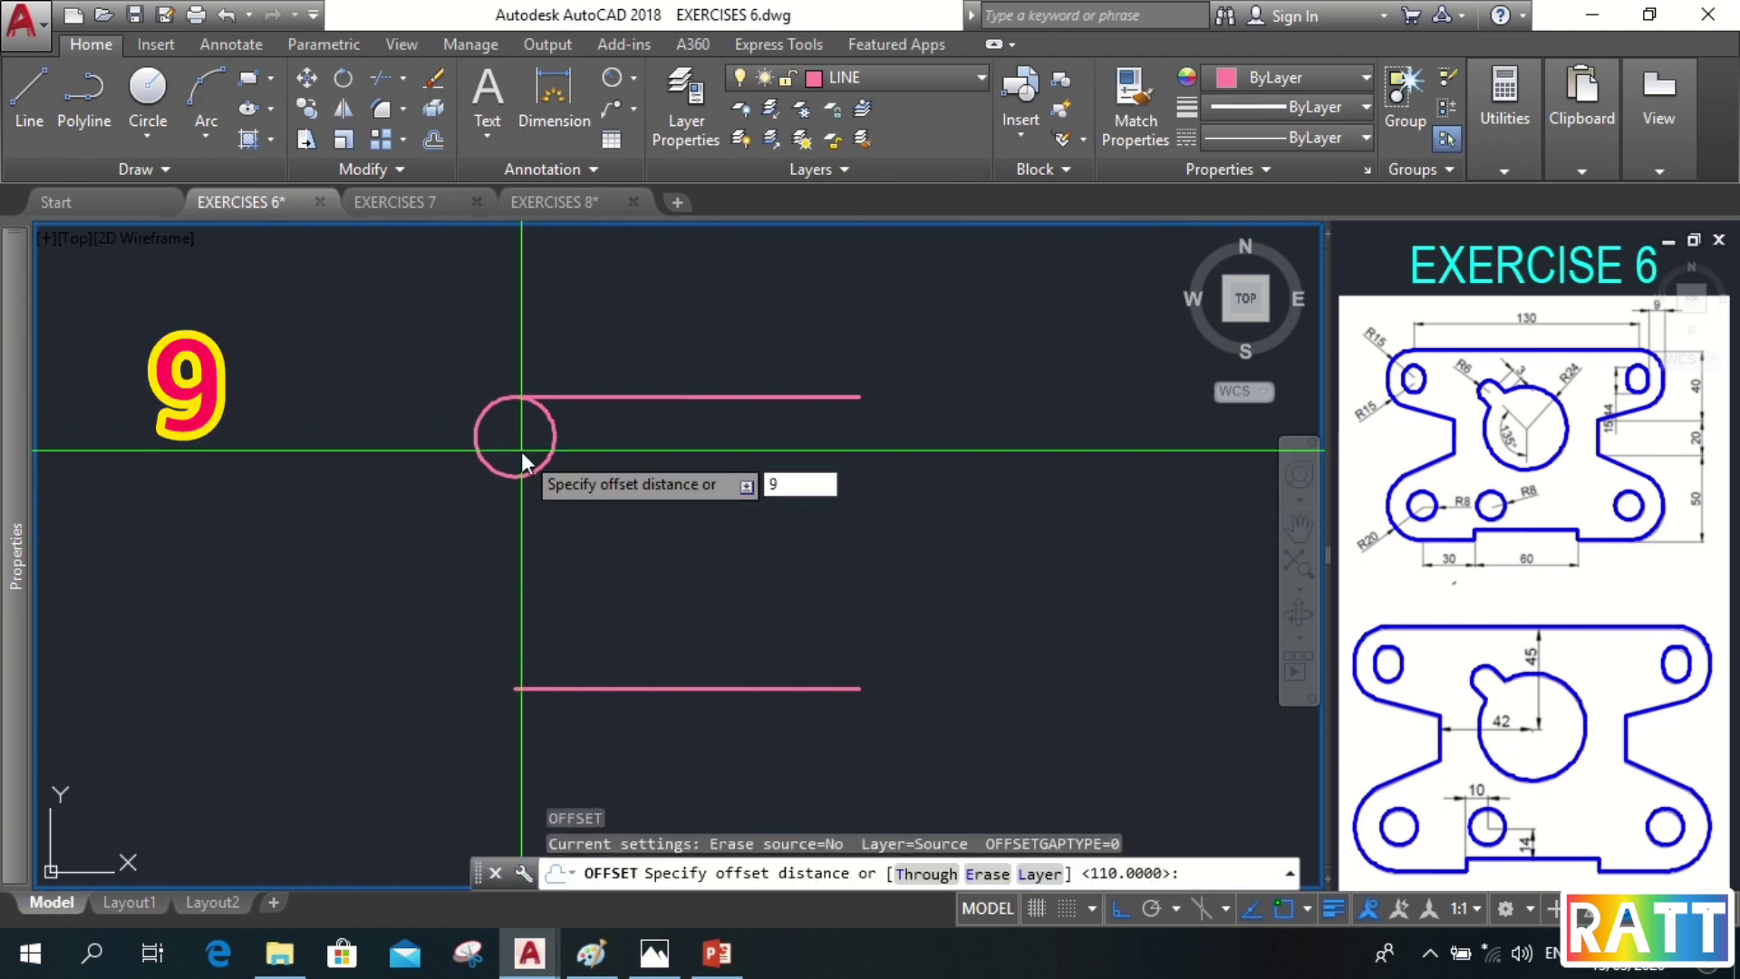
pyautogui.press('Return')
pyautogui.click(554, 434)
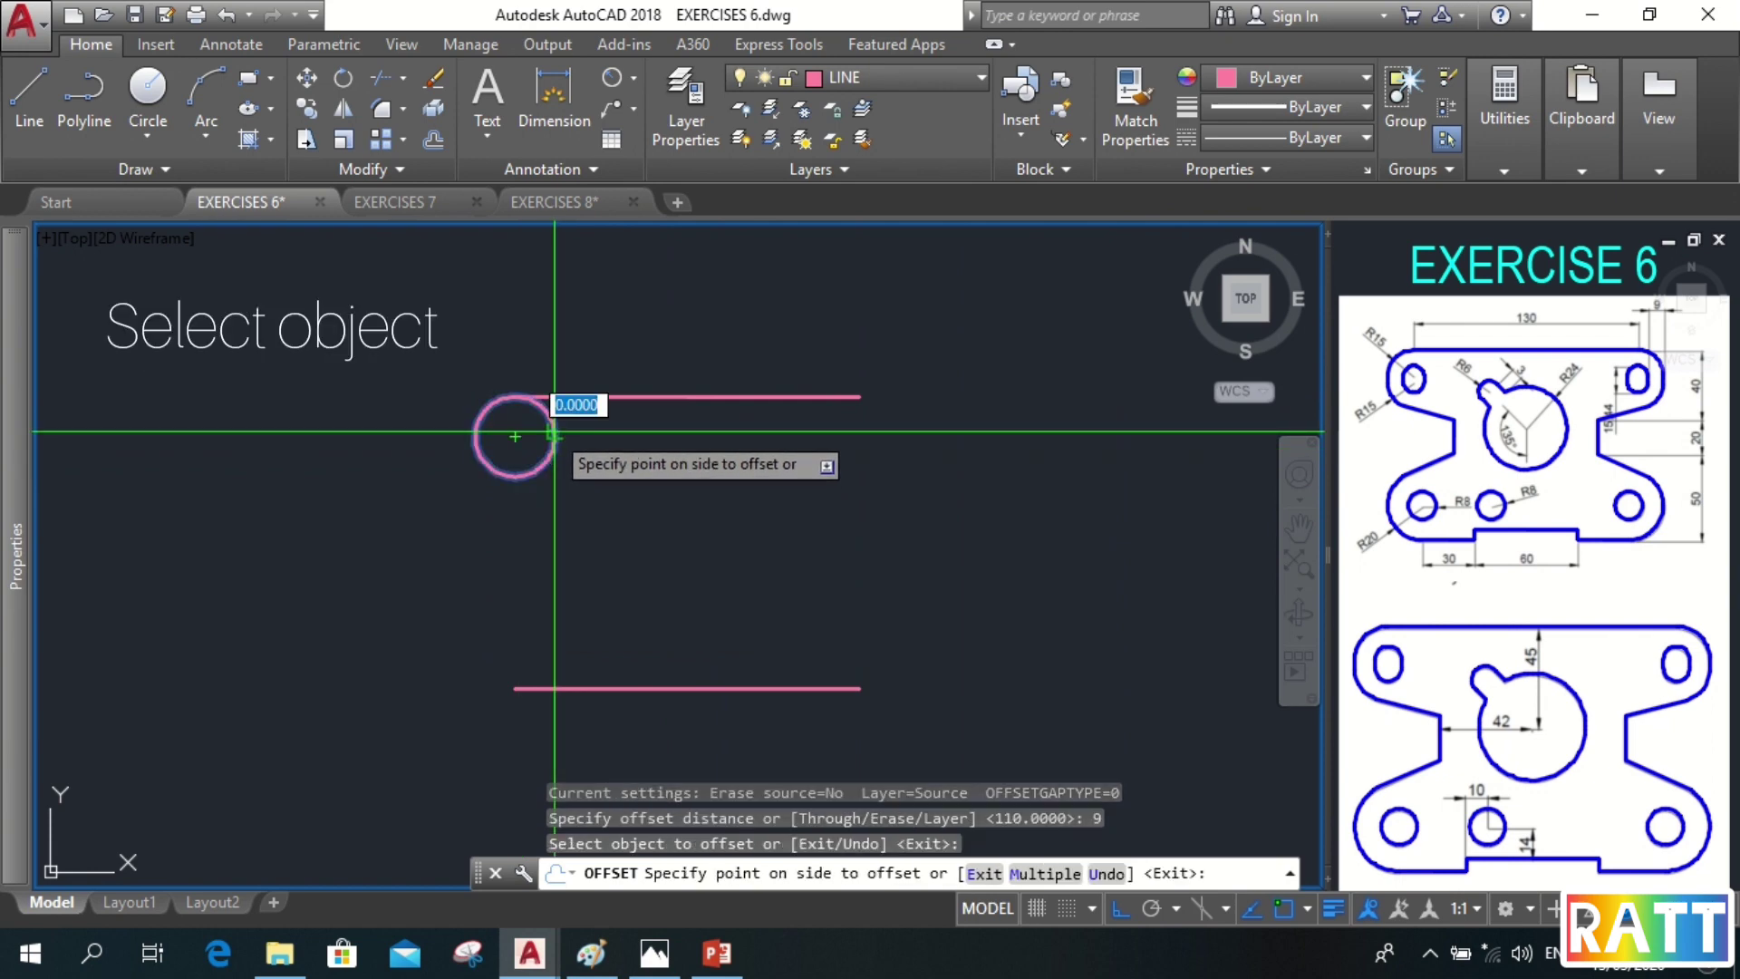
pyautogui.click(515, 436)
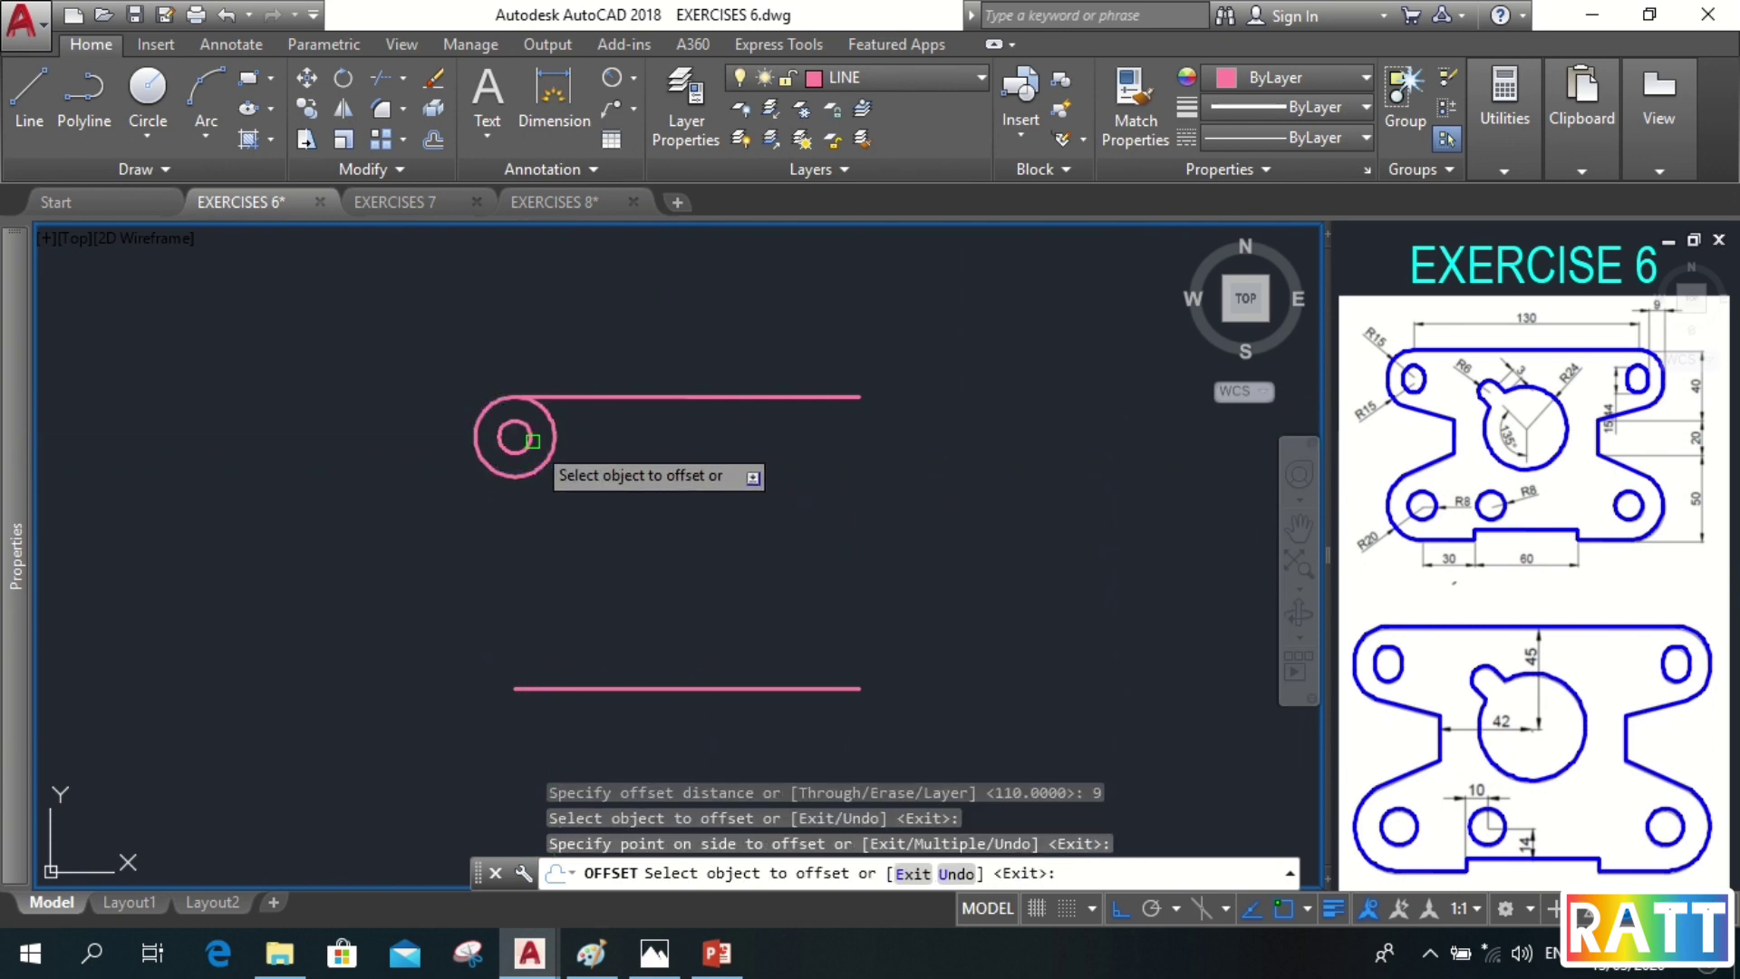
pyautogui.press('Escape')
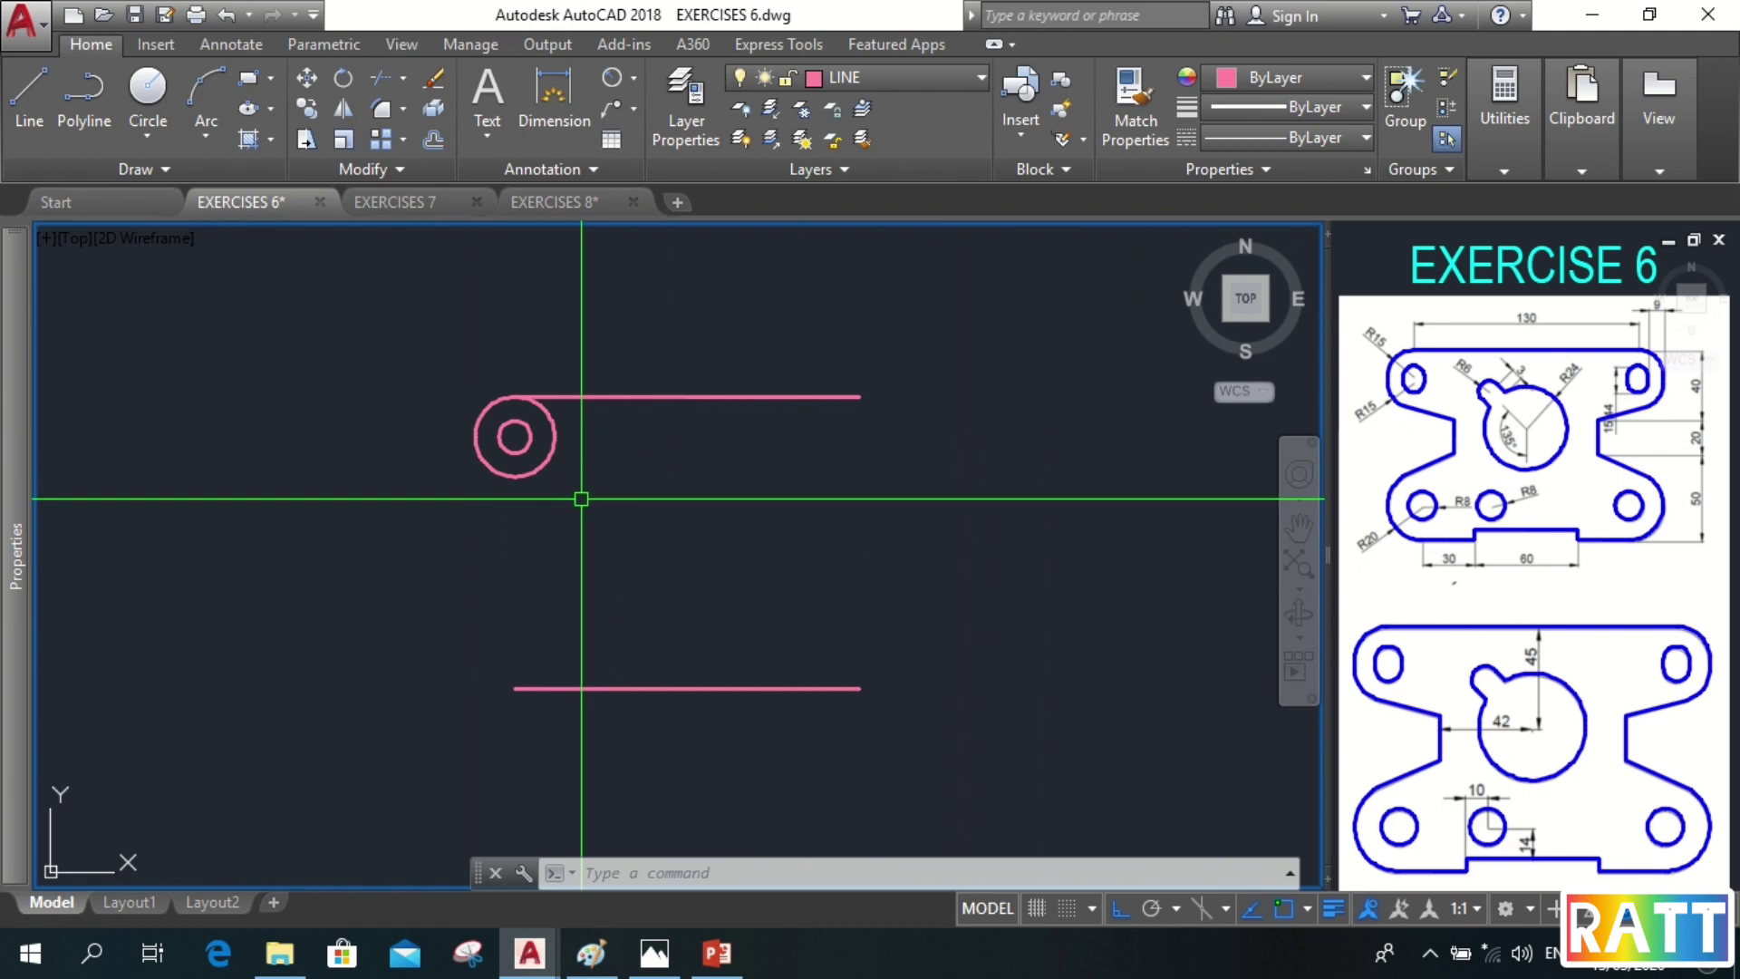
# Copy both ring circles using a From reference point with a 15.44 offset
pyautogui.write('CO')
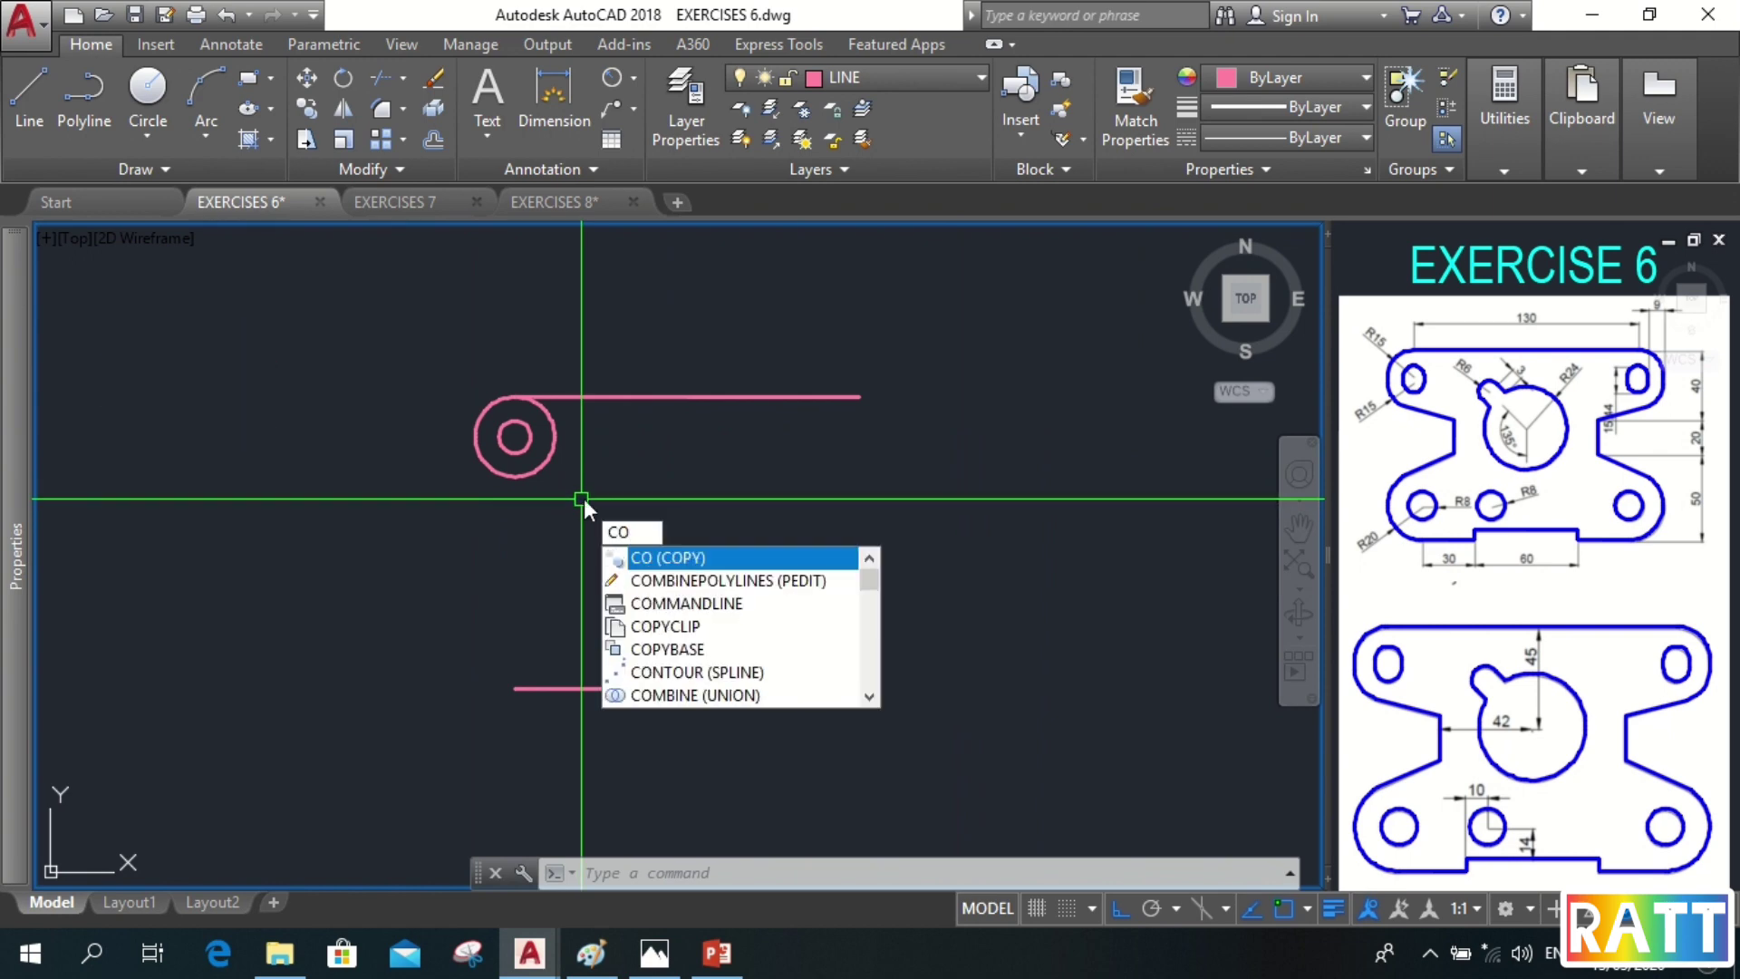
pyautogui.press('Return')
pyautogui.click(579, 494)
pyautogui.click(509, 439)
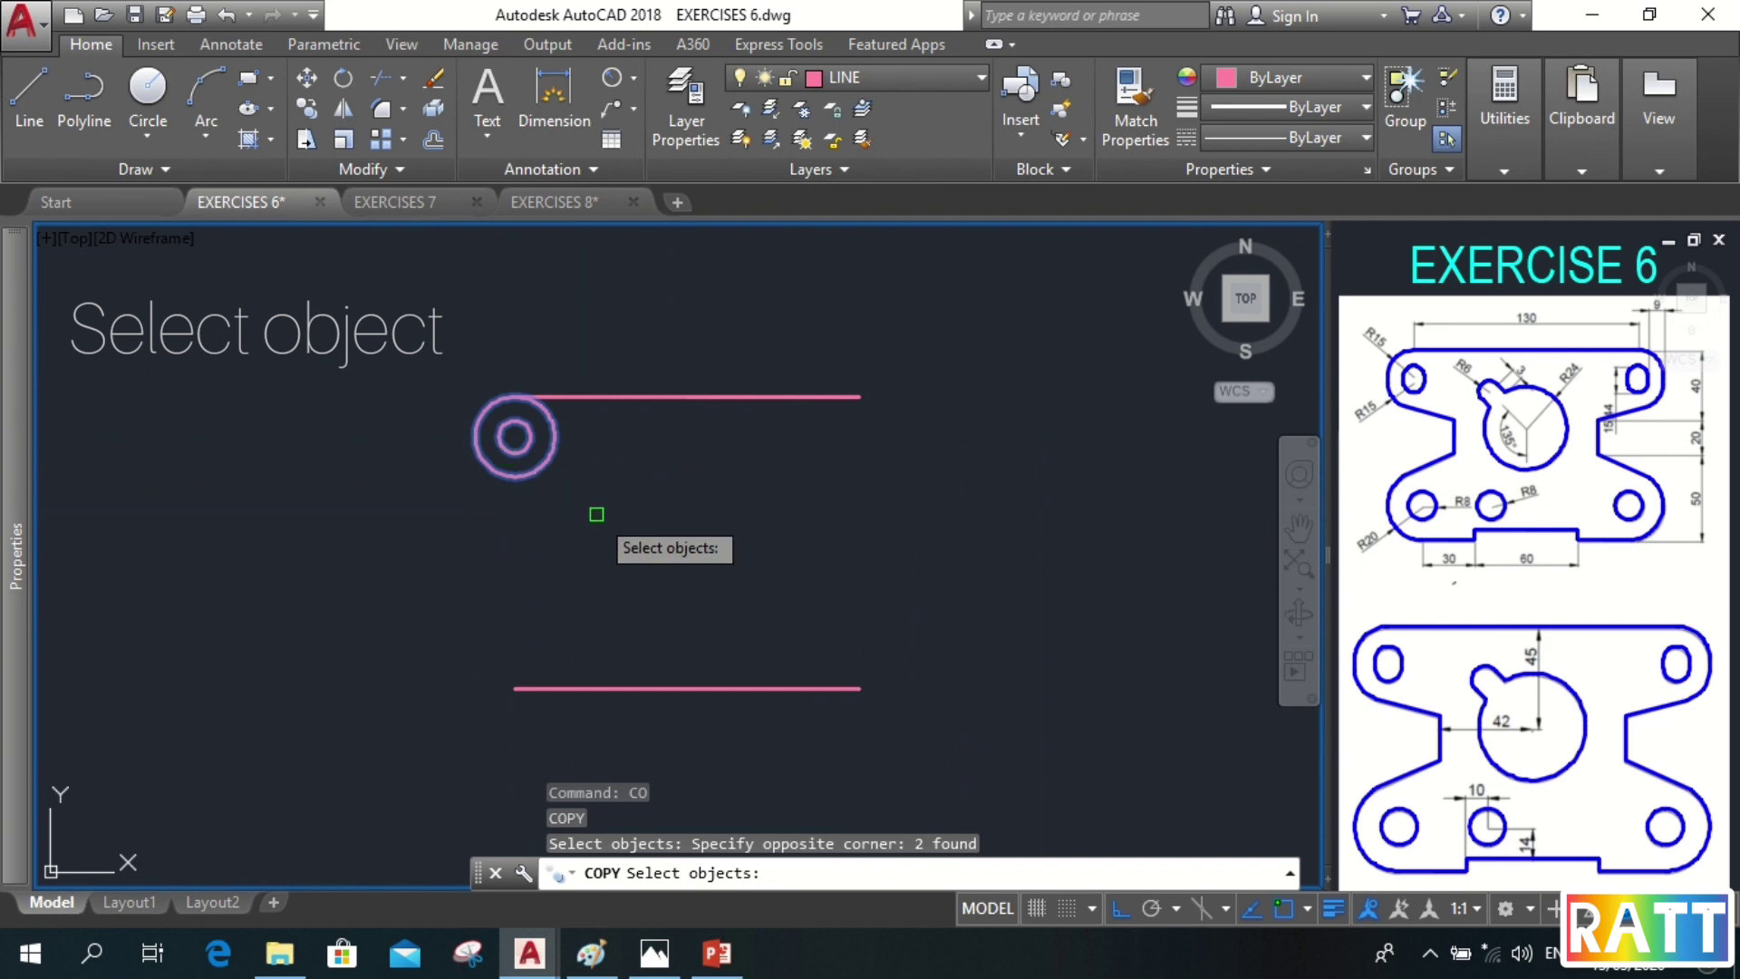
pyautogui.press('Return')
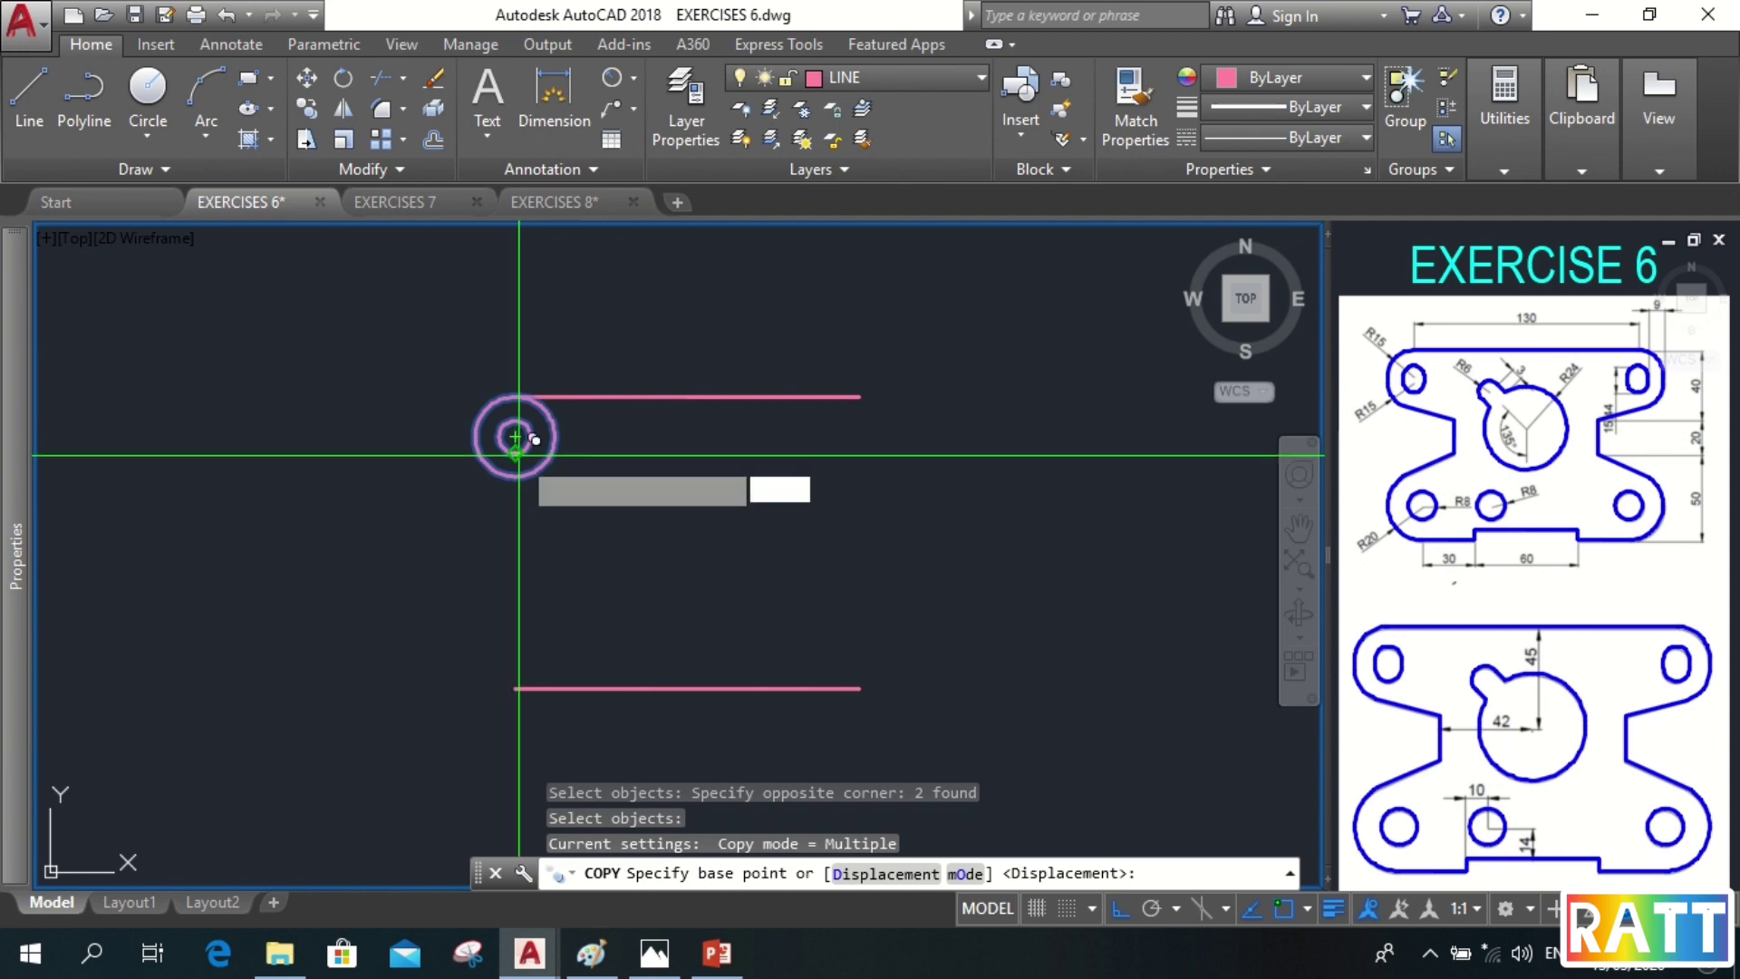
pyautogui.click(514, 451)
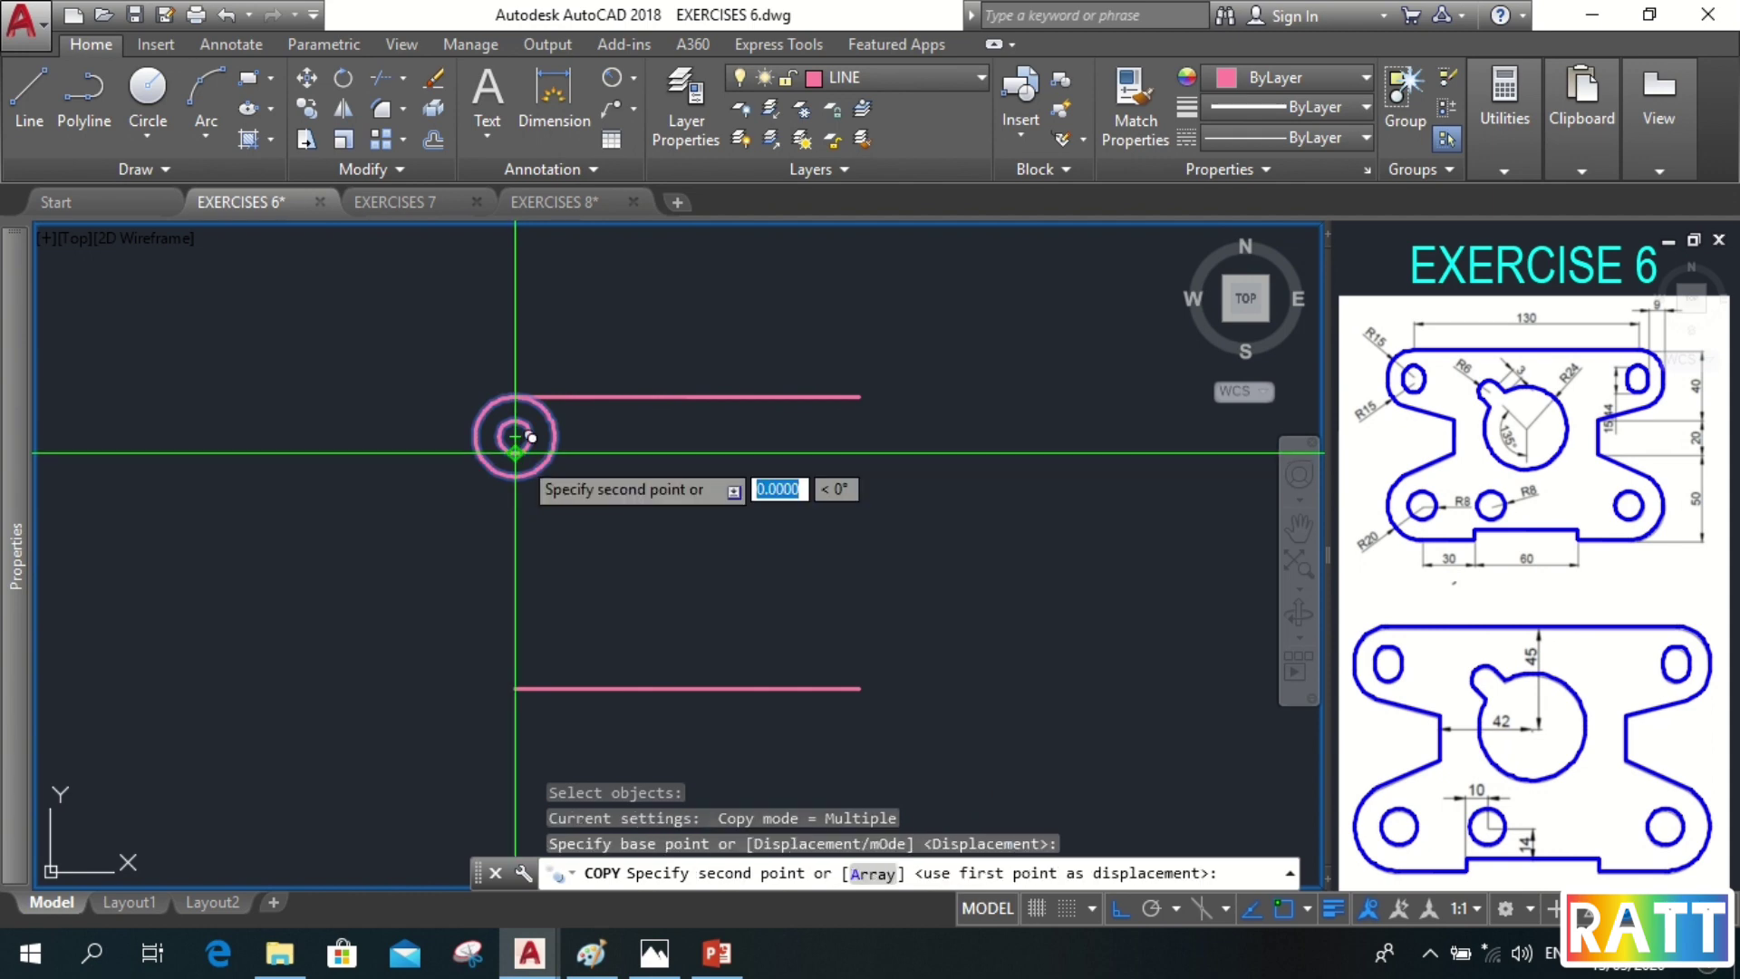
pyautogui.keyDown('shift'); pyautogui.rightClick(526, 501); pyautogui.keyUp('shift')
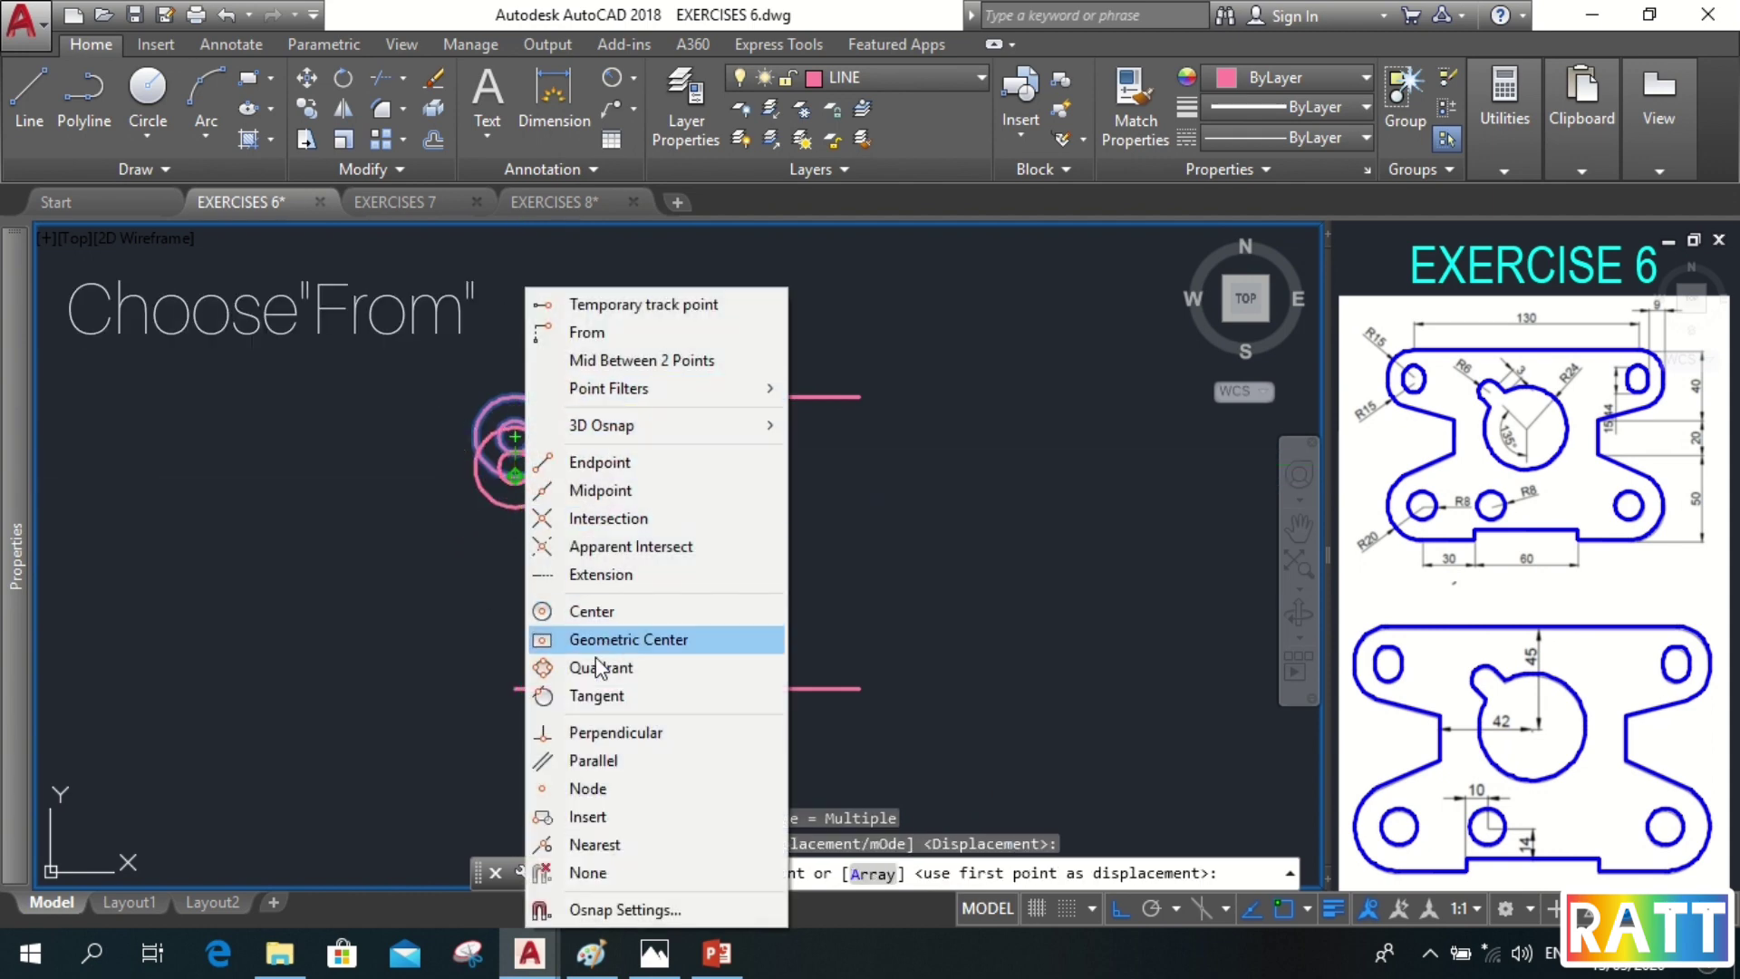
pyautogui.click(600, 334)
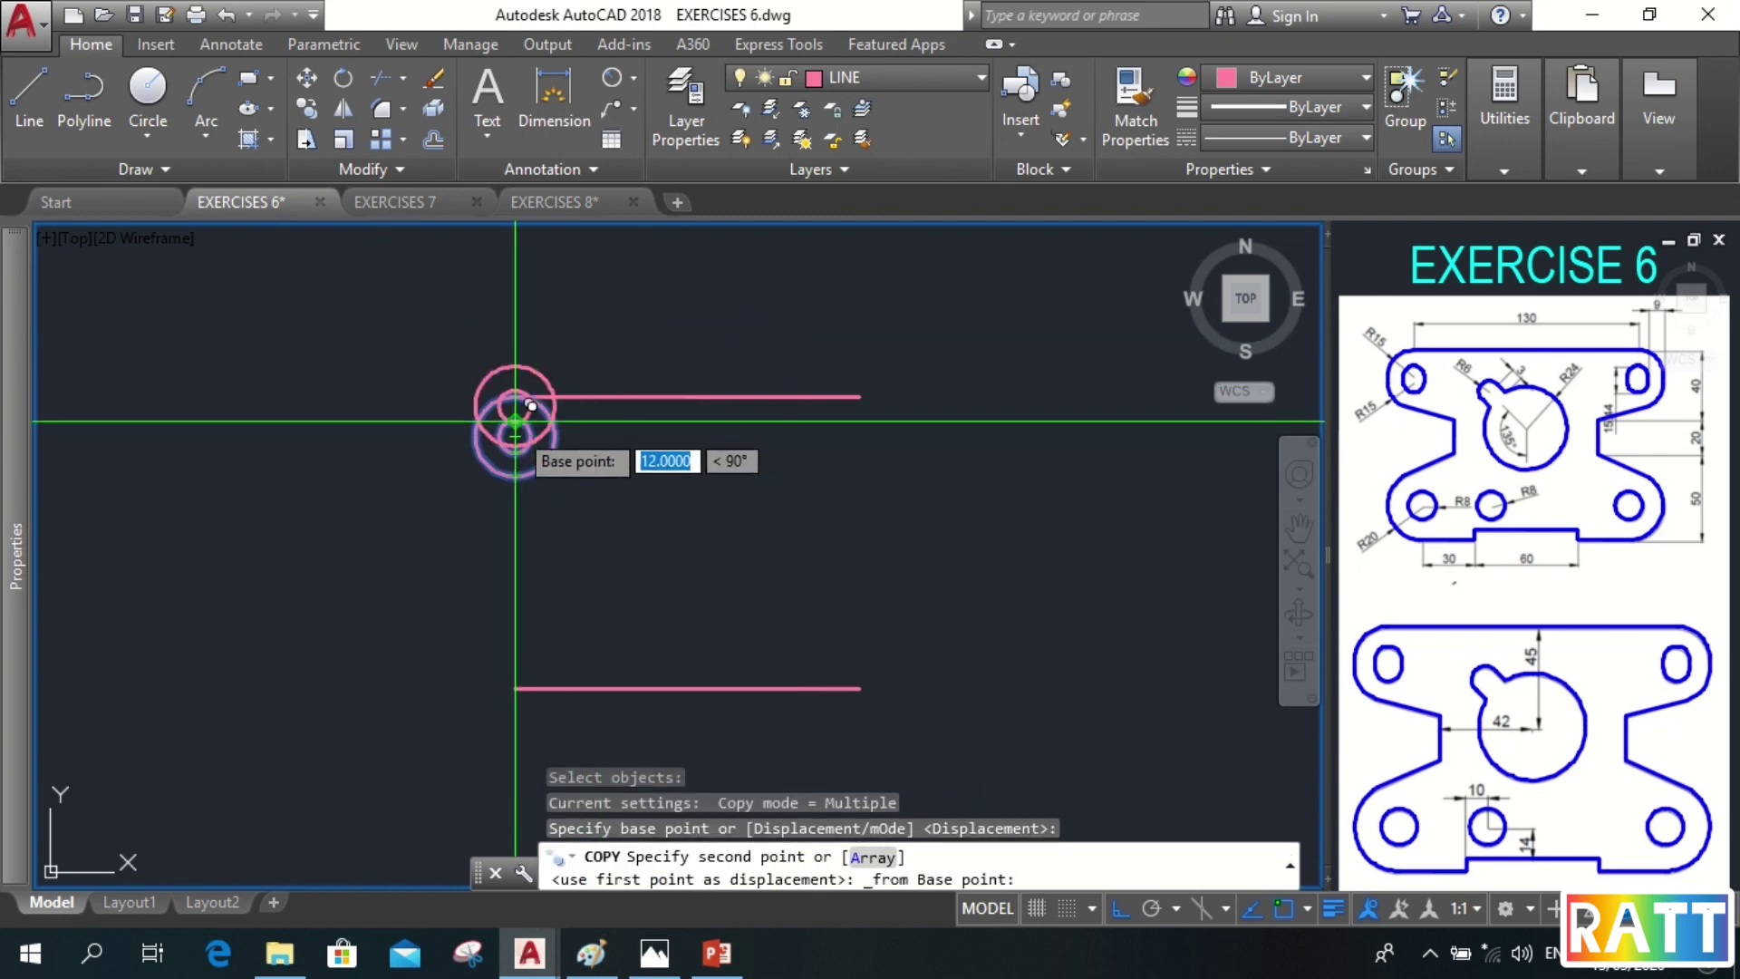
pyautogui.click(530, 405)
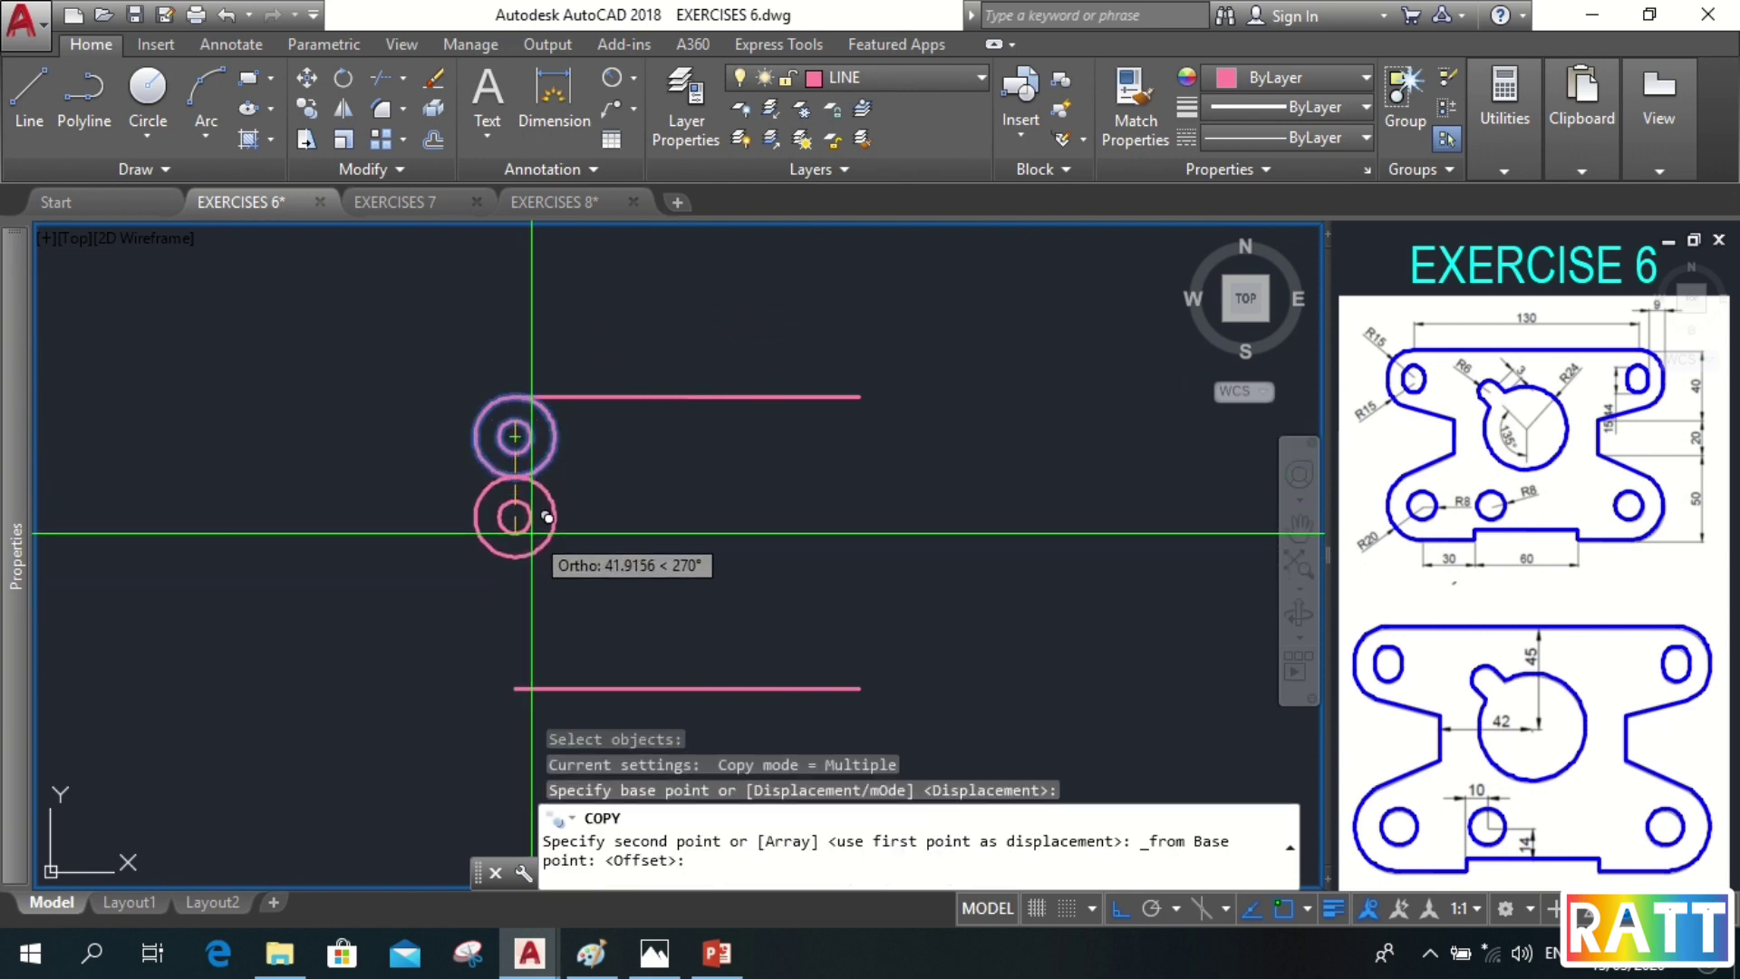
pyautogui.write('15')
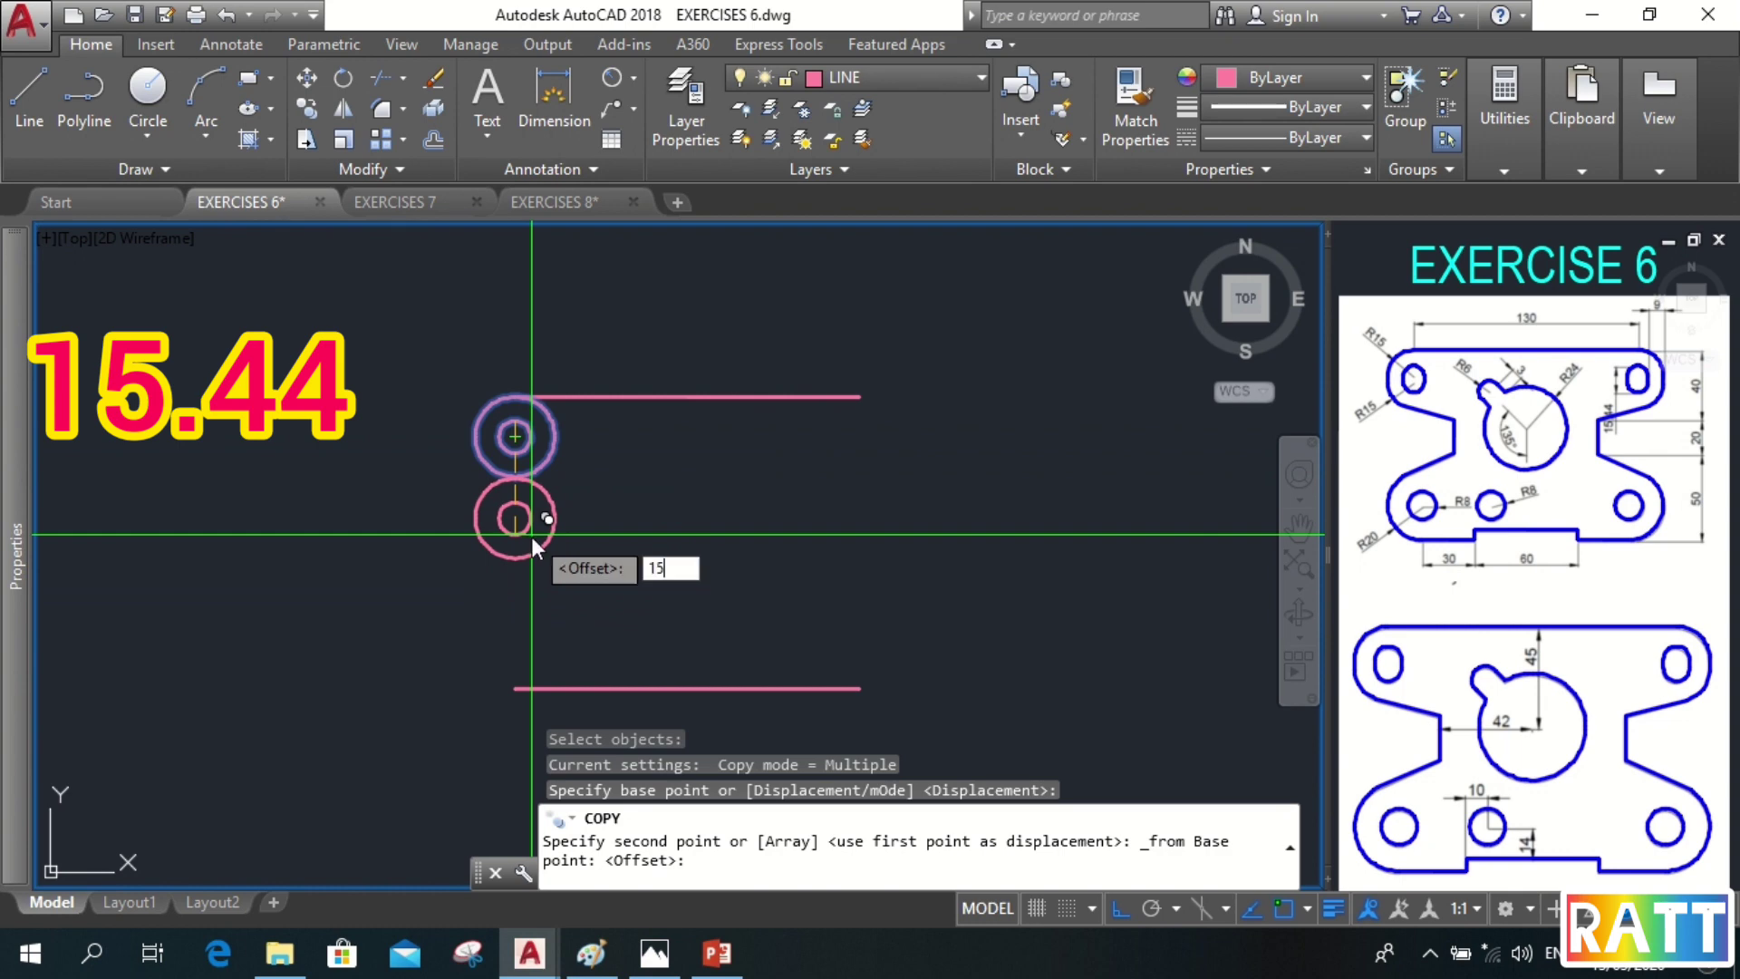
pyautogui.write('.44')
pyautogui.press('Return')
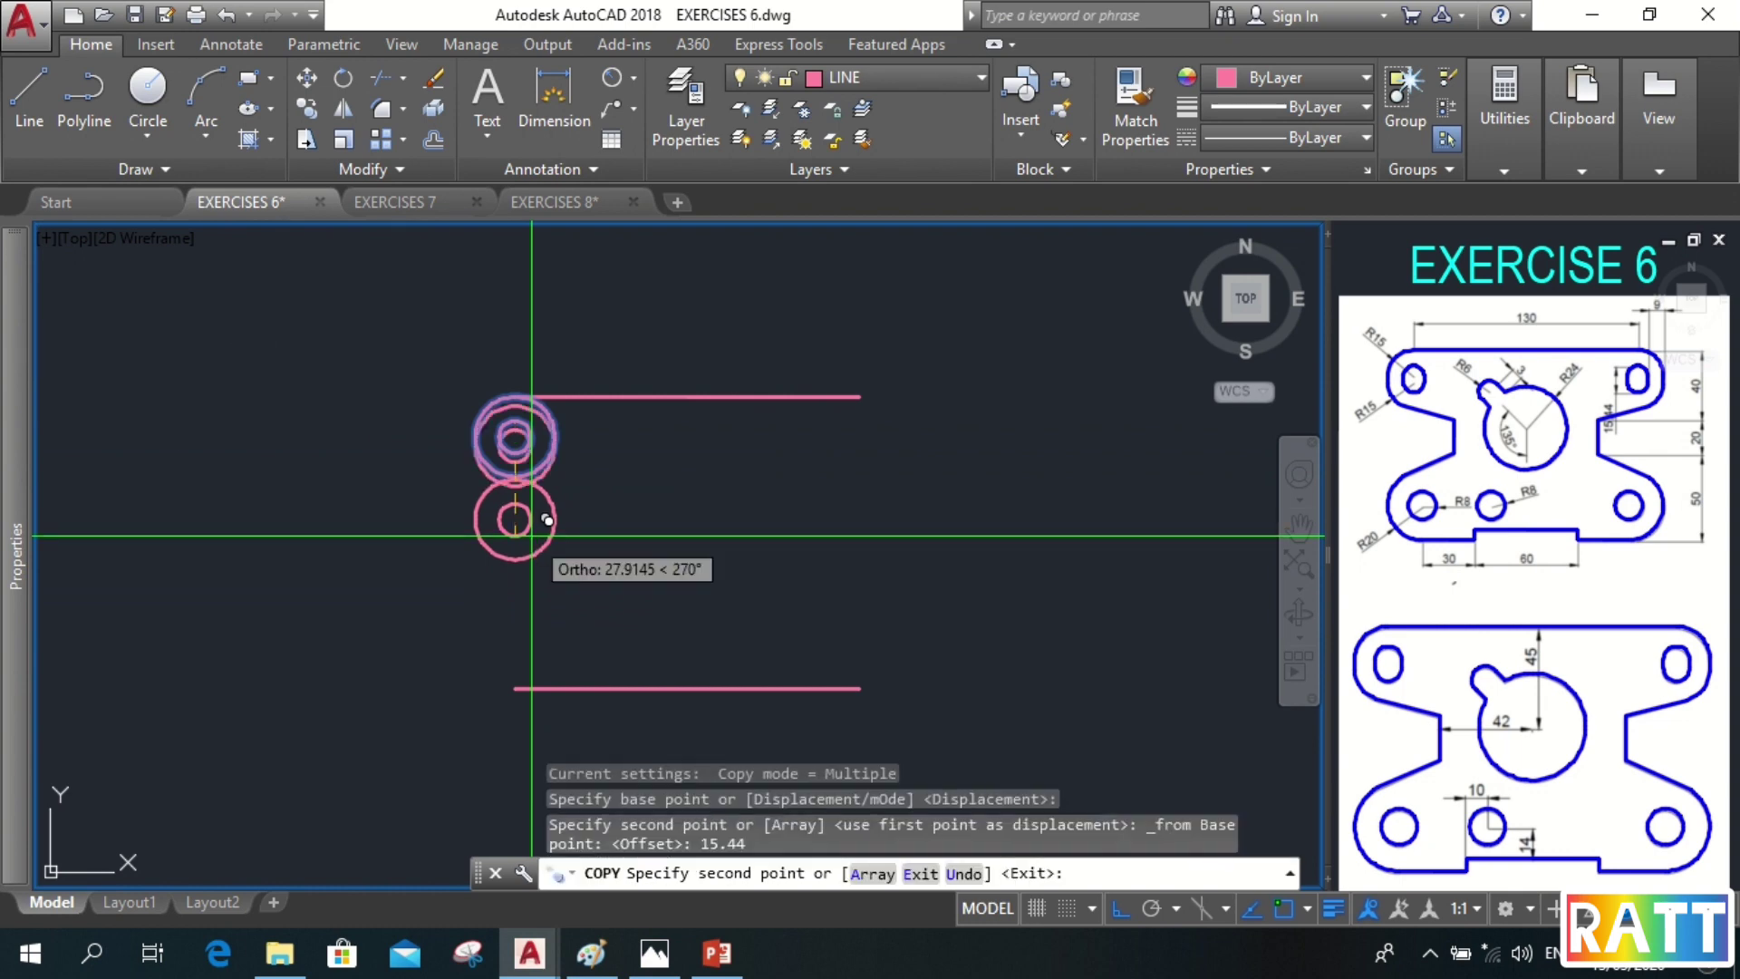
# Place the final circle copy, end COPY, and zoom in on the overlapping circles
pyautogui.scroll(2, 527, 502)
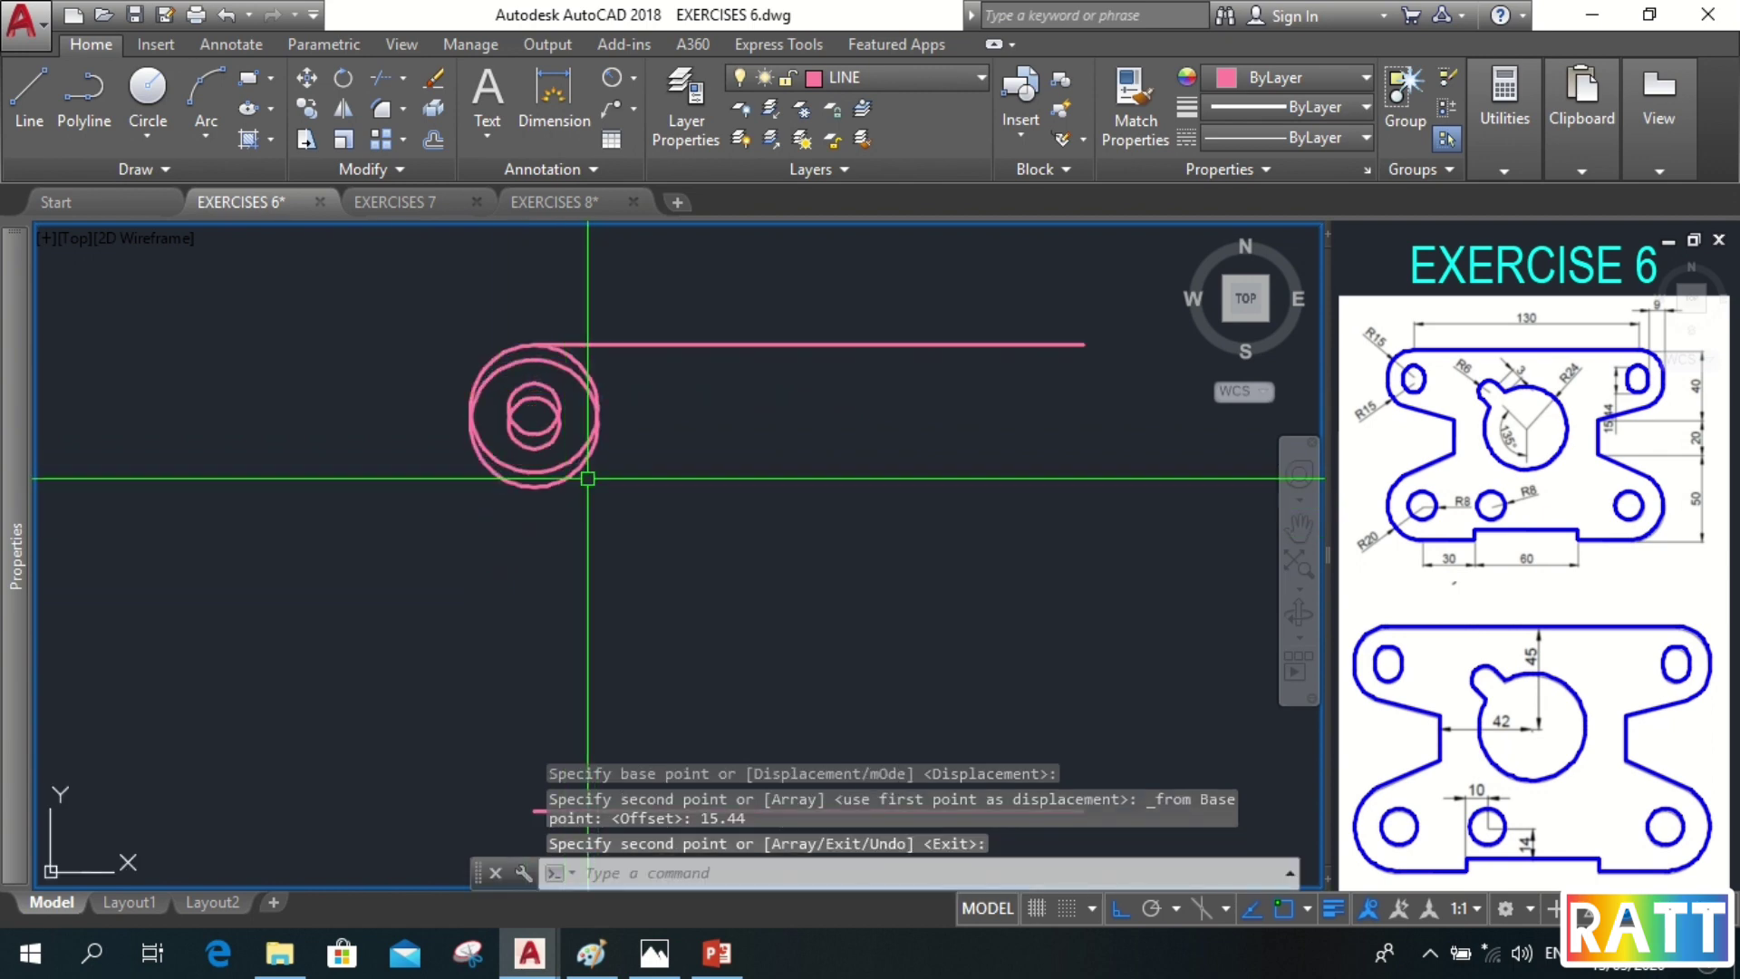
pyautogui.scroll(2, 534, 526)
pyautogui.scroll(2, 539, 553)
pyautogui.scroll(2, 541, 580)
pyautogui.click(541, 580)
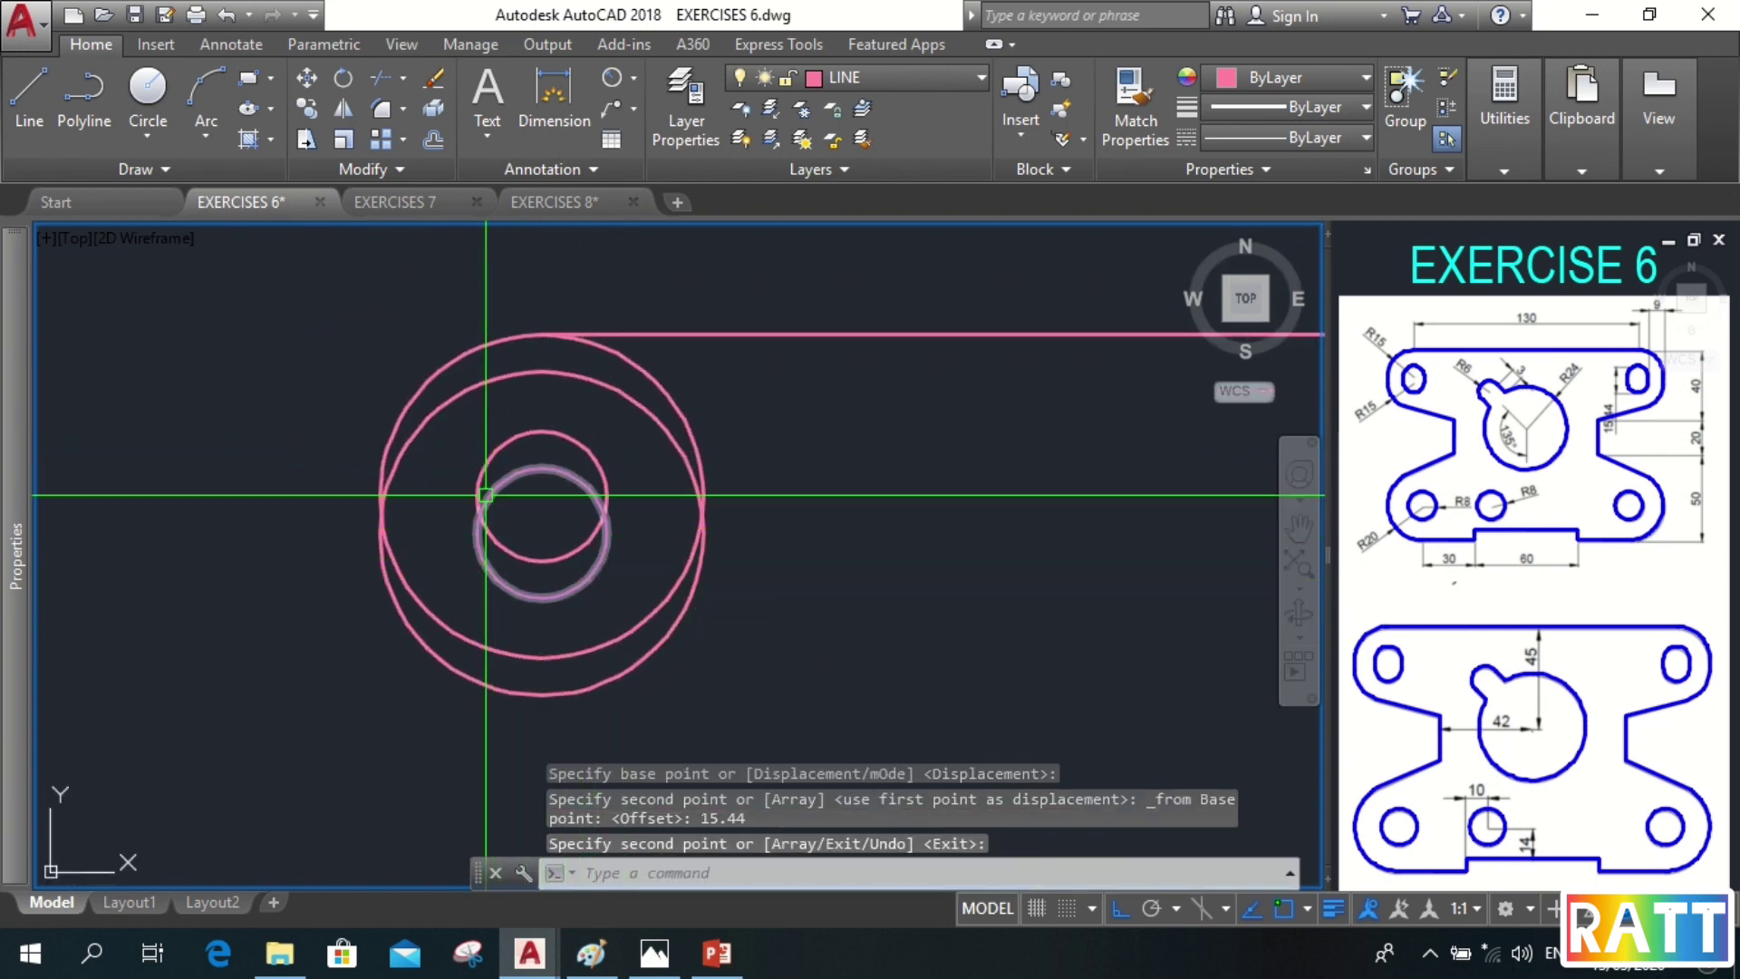
pyautogui.press('Escape')
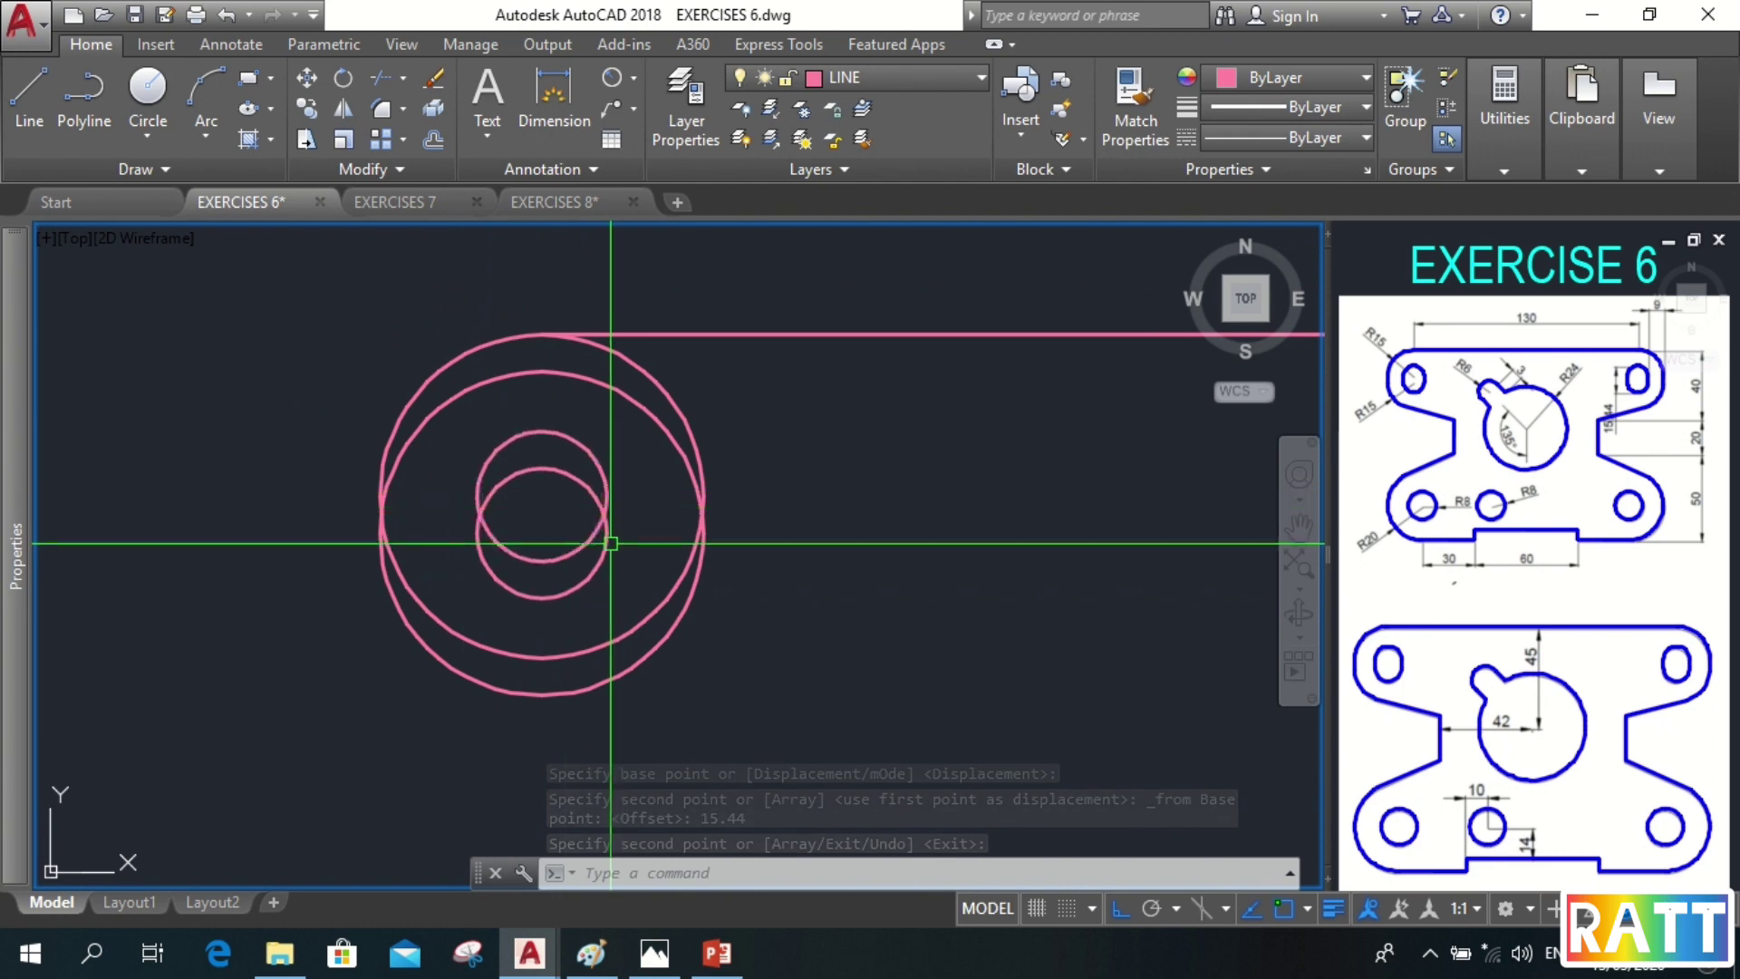
pyautogui.scroll(2, 609, 544)
pyautogui.scroll(1, 652, 580)
pyautogui.scroll(1, 693, 598)
pyautogui.scroll(-1, 779, 616)
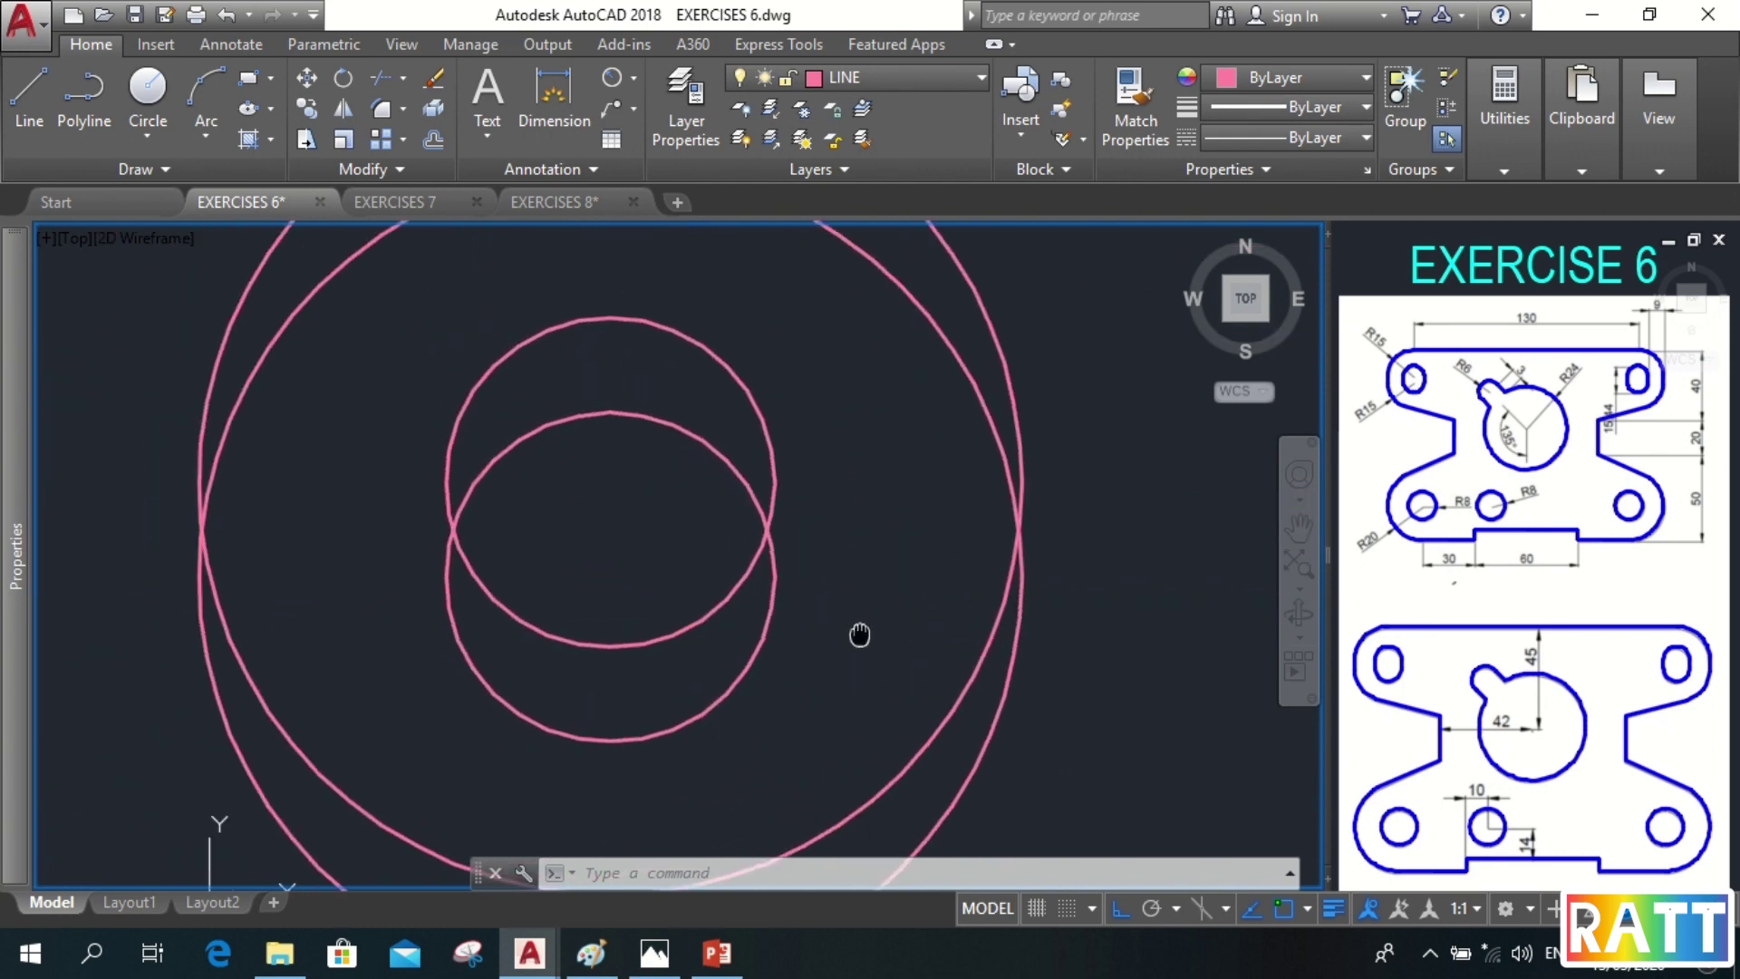
pyautogui.scroll(1, 858, 632)
# Draw vertical lines joining the left quadrants and the right quadrants of the small circles
pyautogui.write('l')
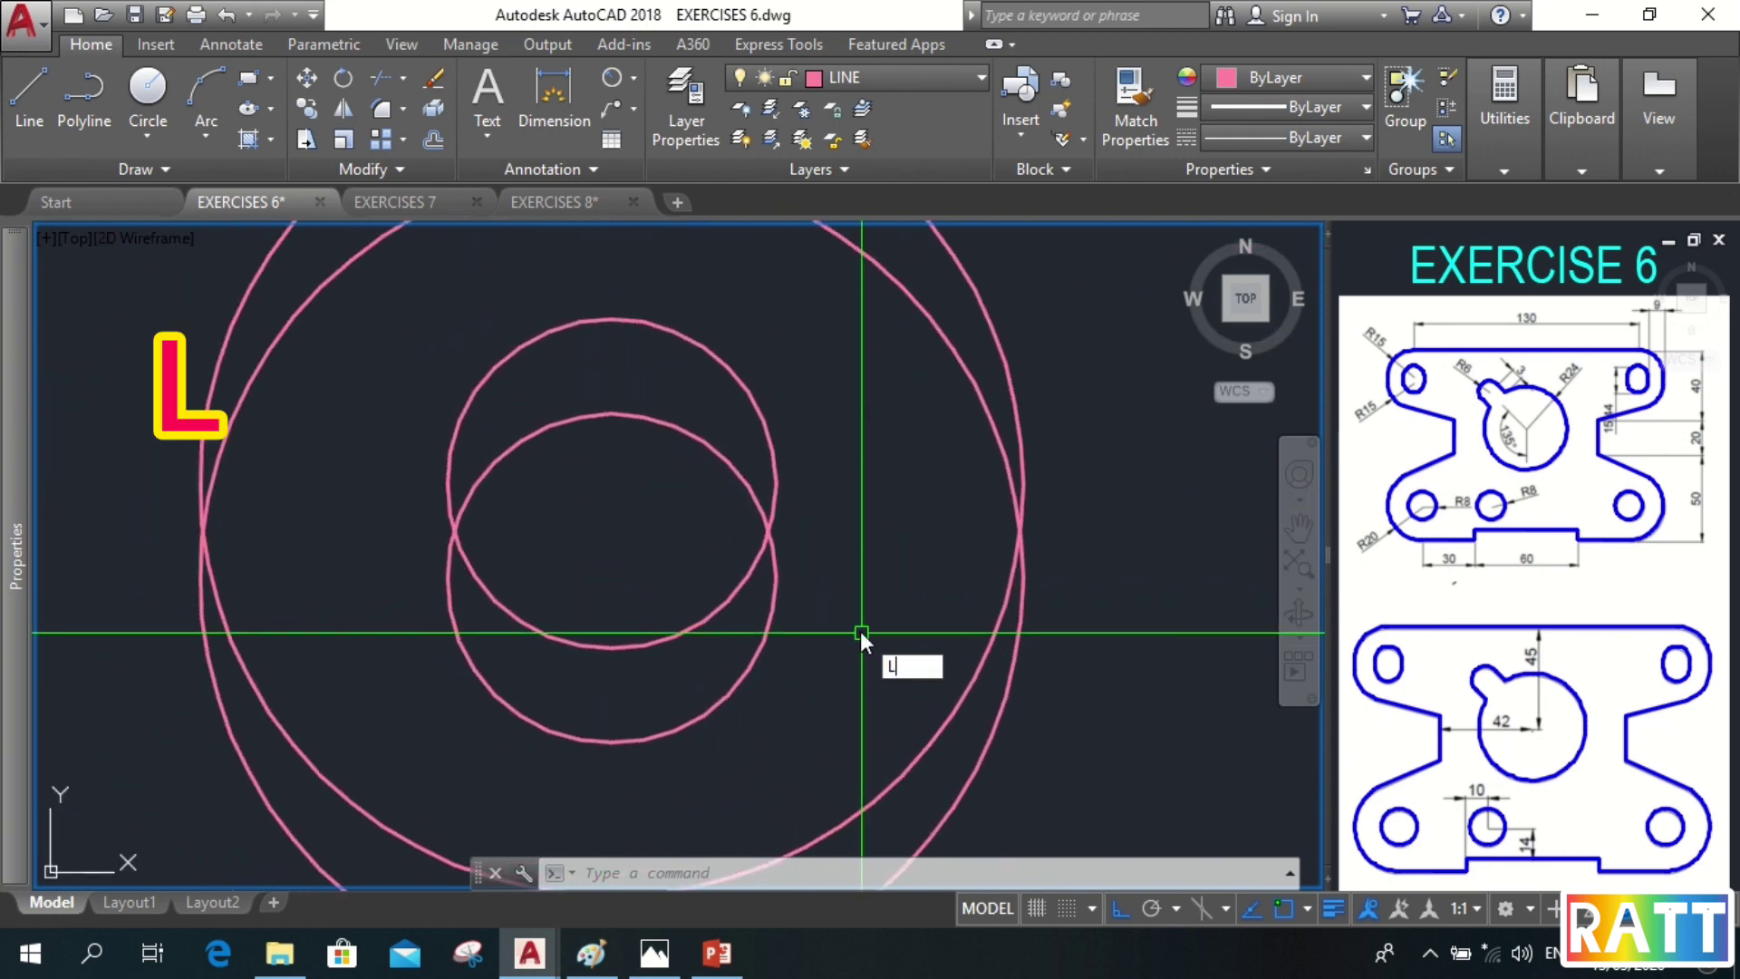
pyautogui.press('Return')
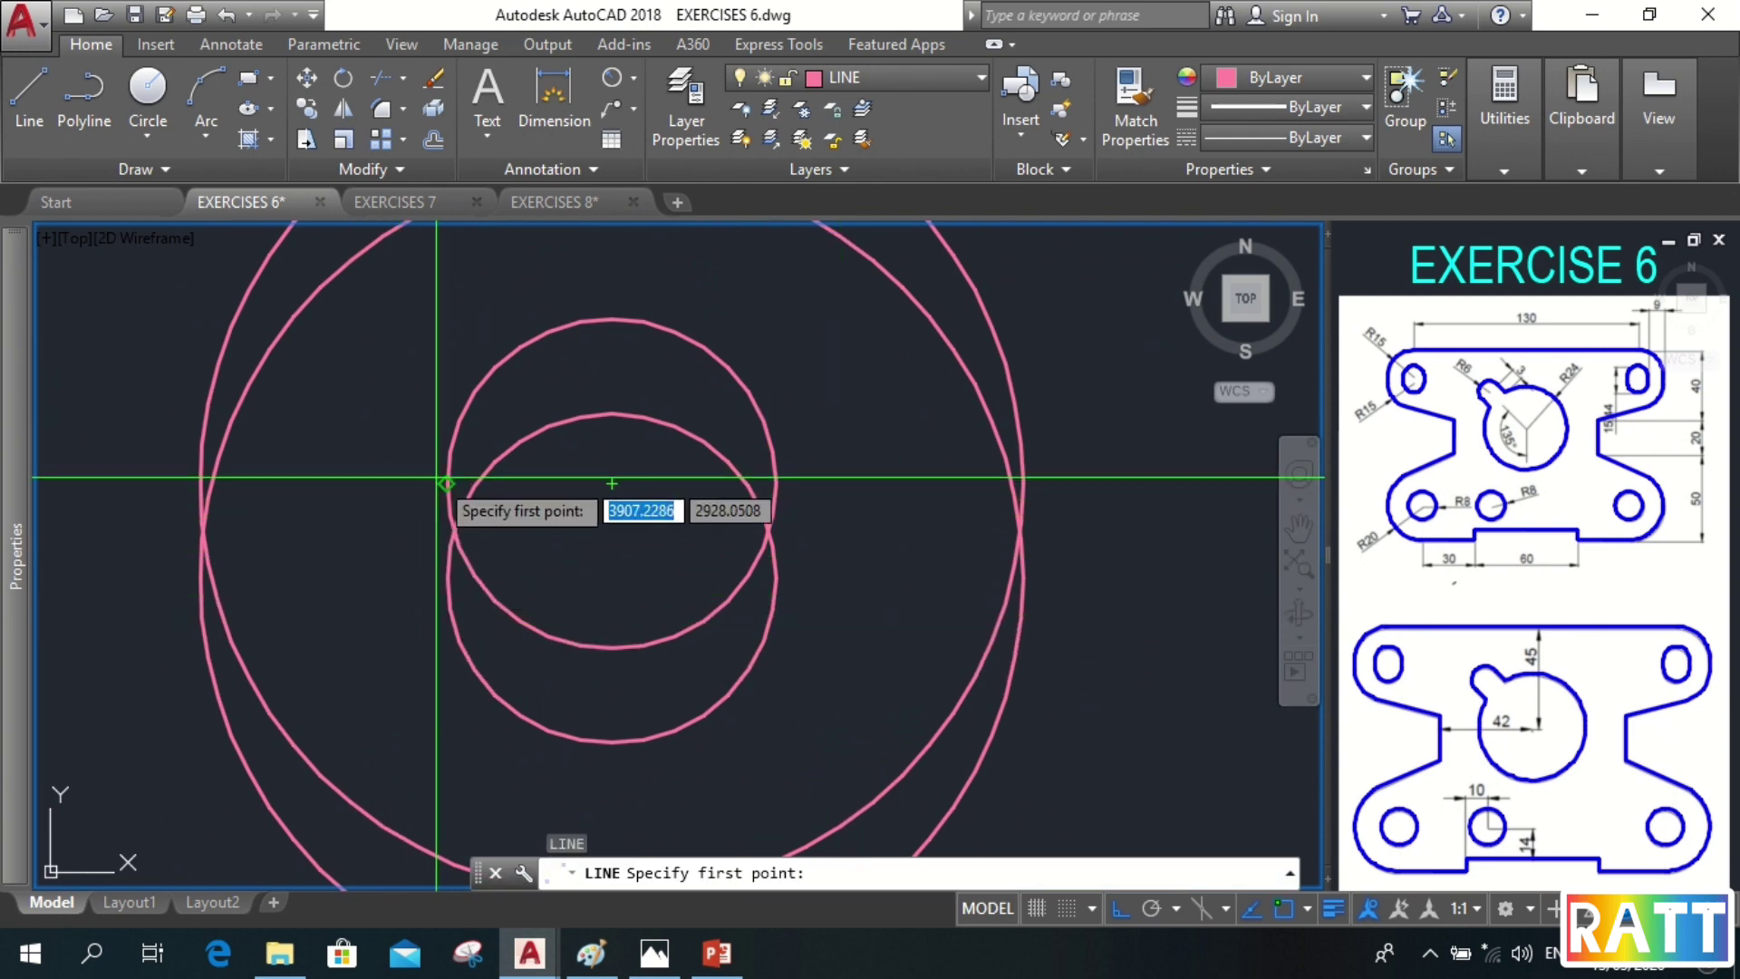
pyautogui.click(448, 483)
pyautogui.click(447, 577)
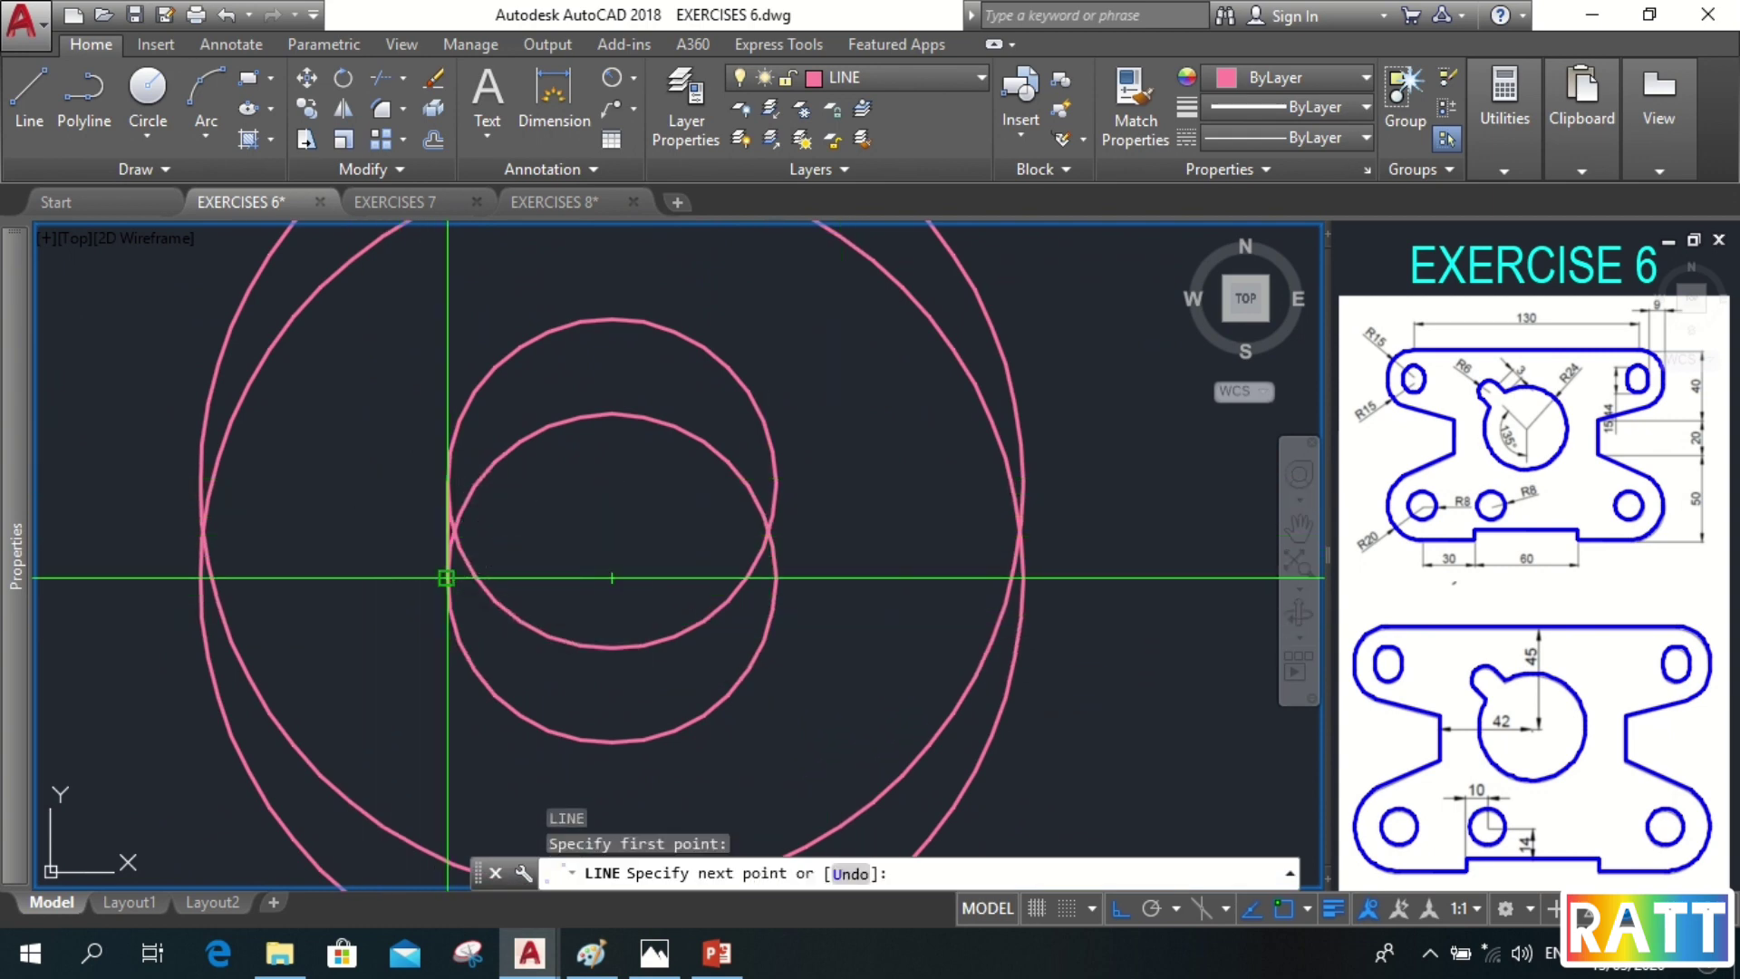
pyautogui.press('Return')
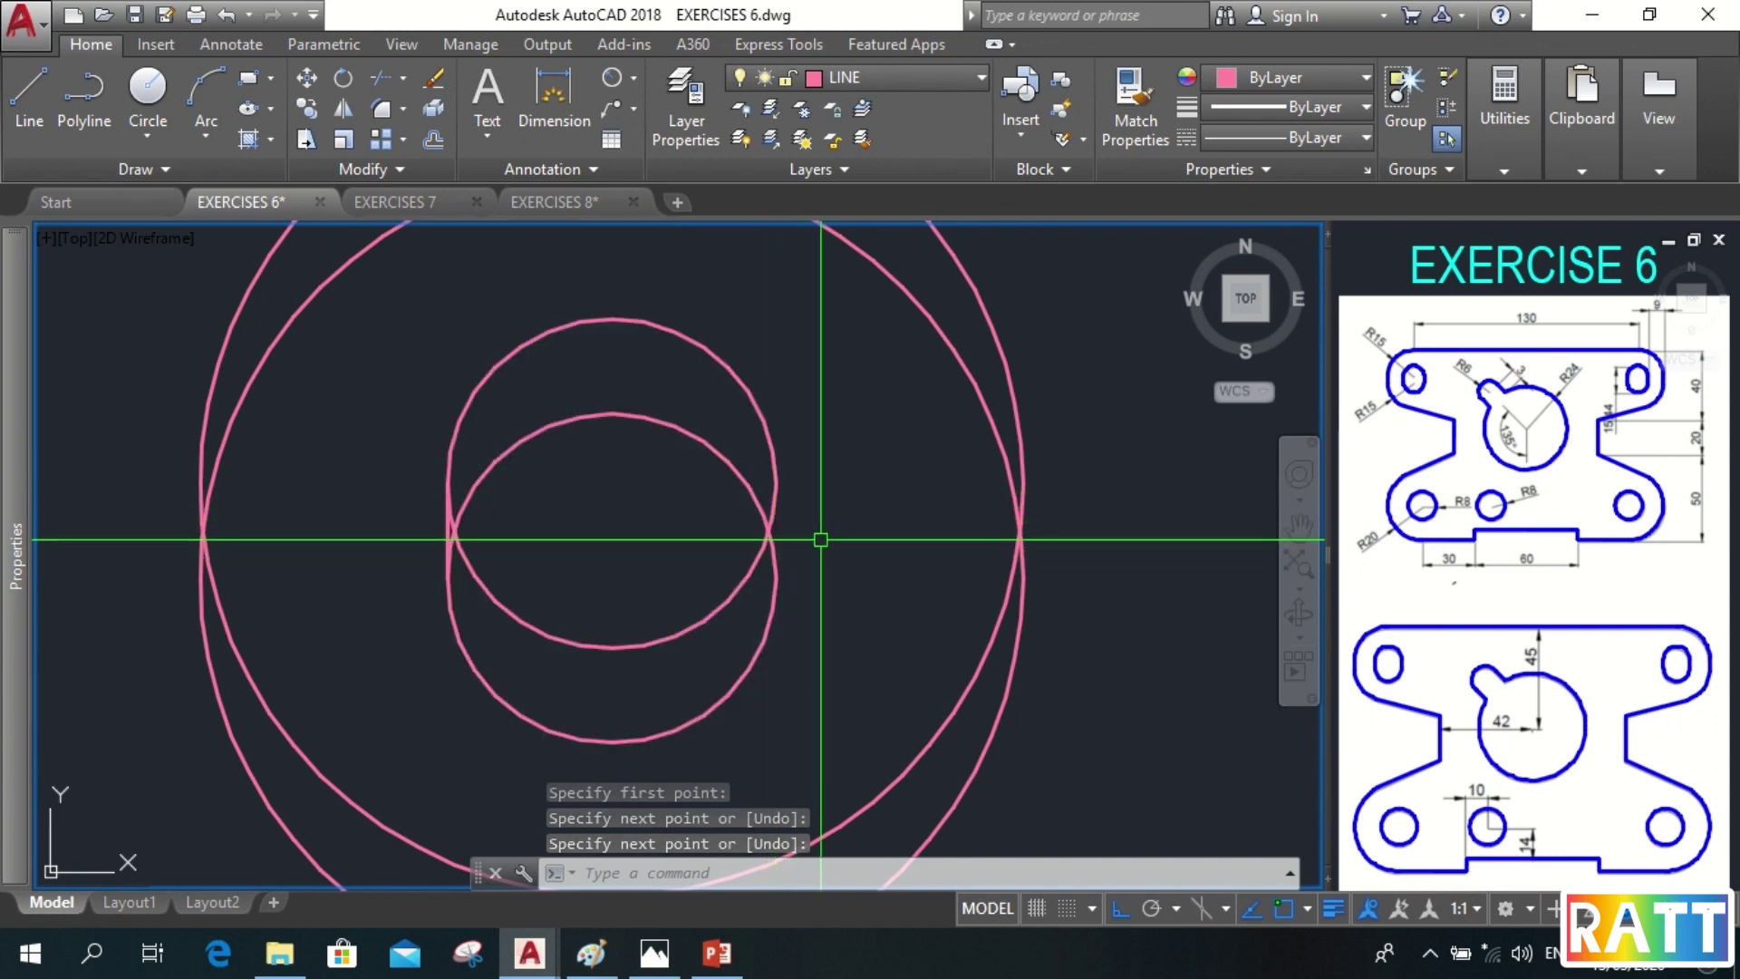
pyautogui.write('l')
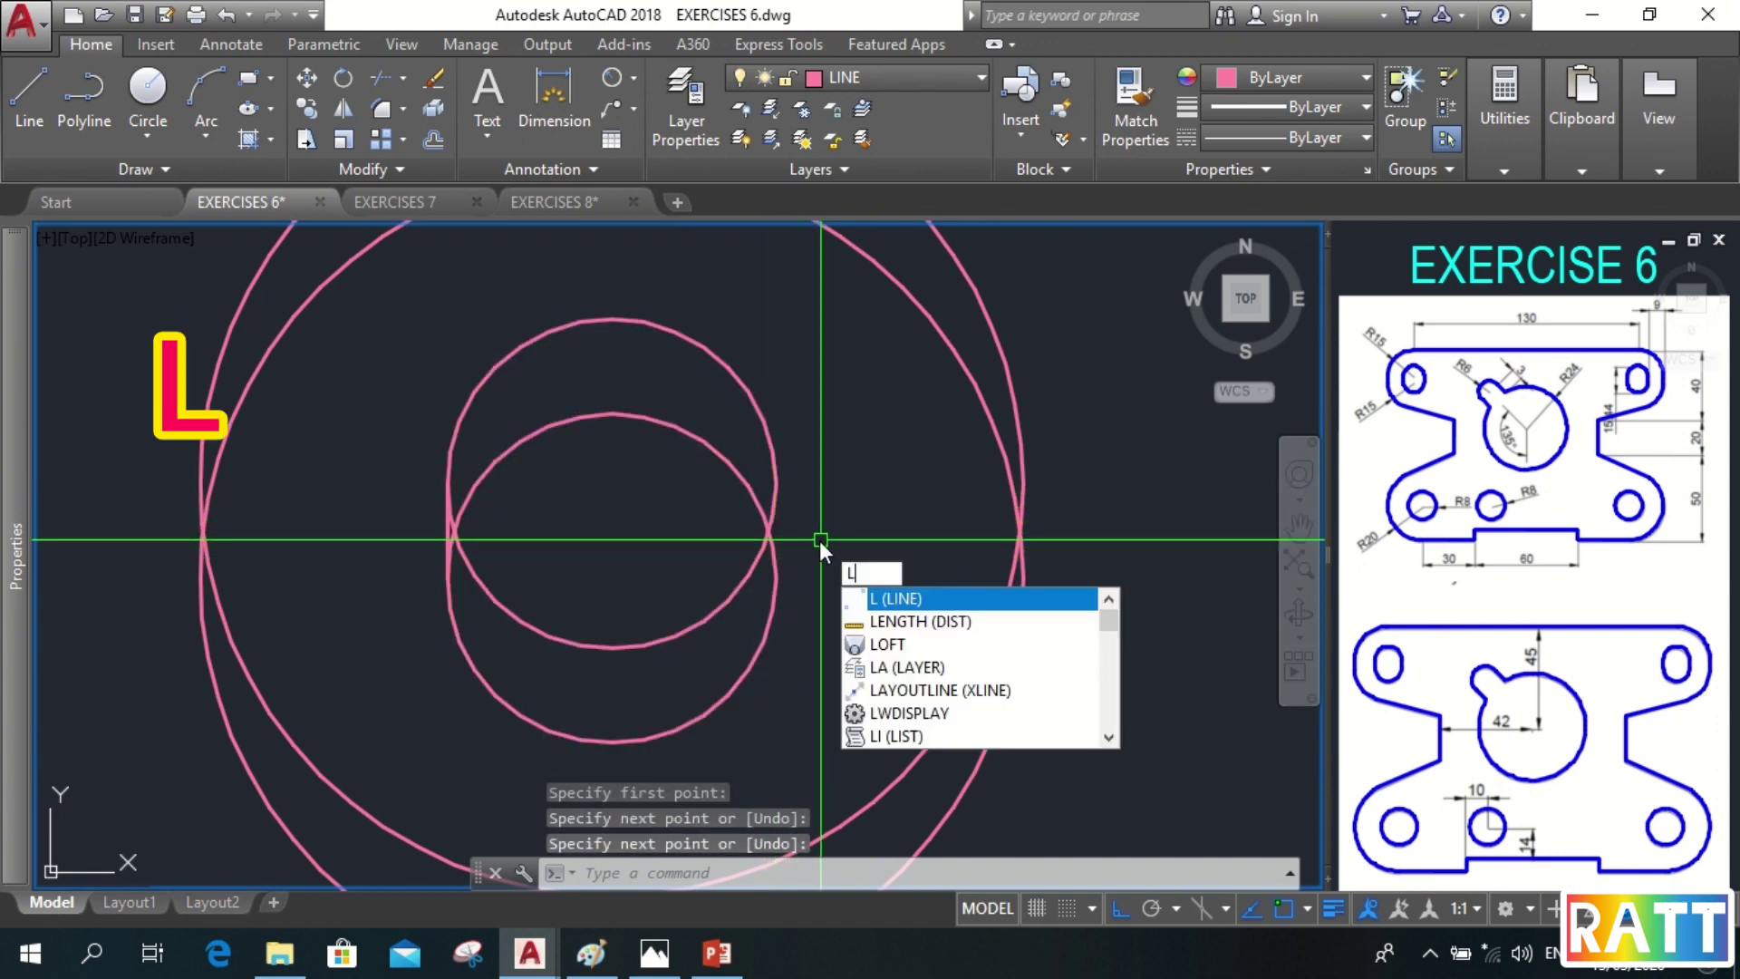
pyautogui.press('Return')
pyautogui.click(776, 483)
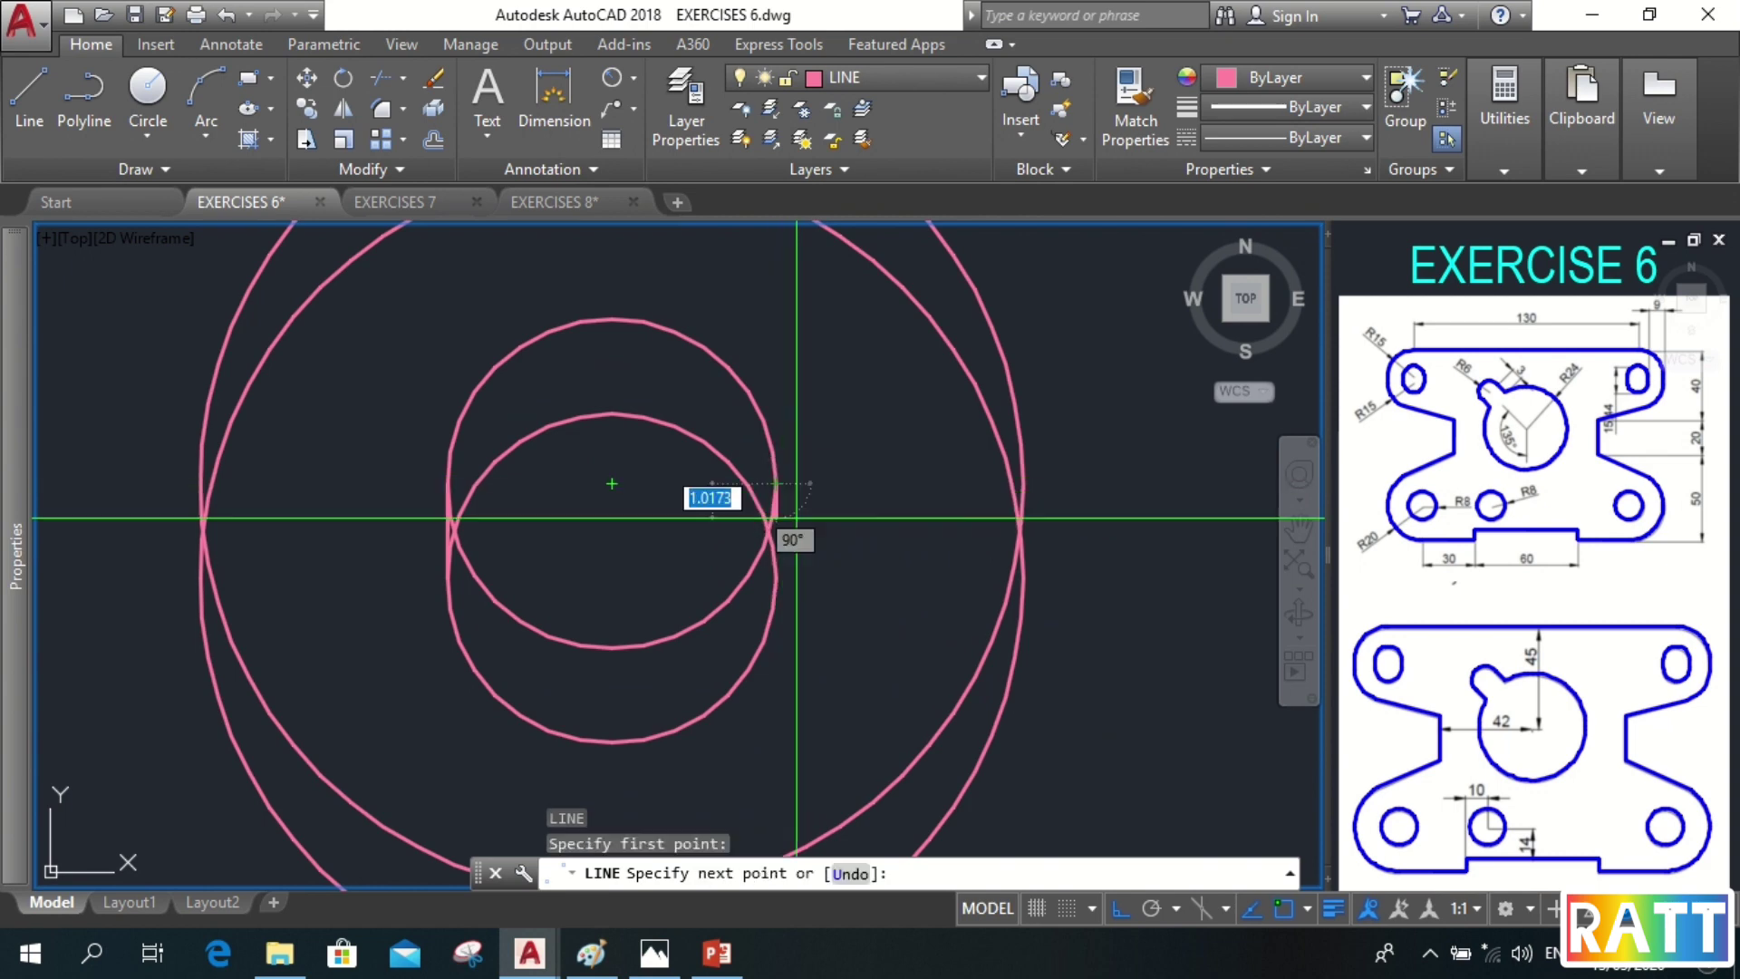
pyautogui.click(777, 578)
pyautogui.press('Escape')
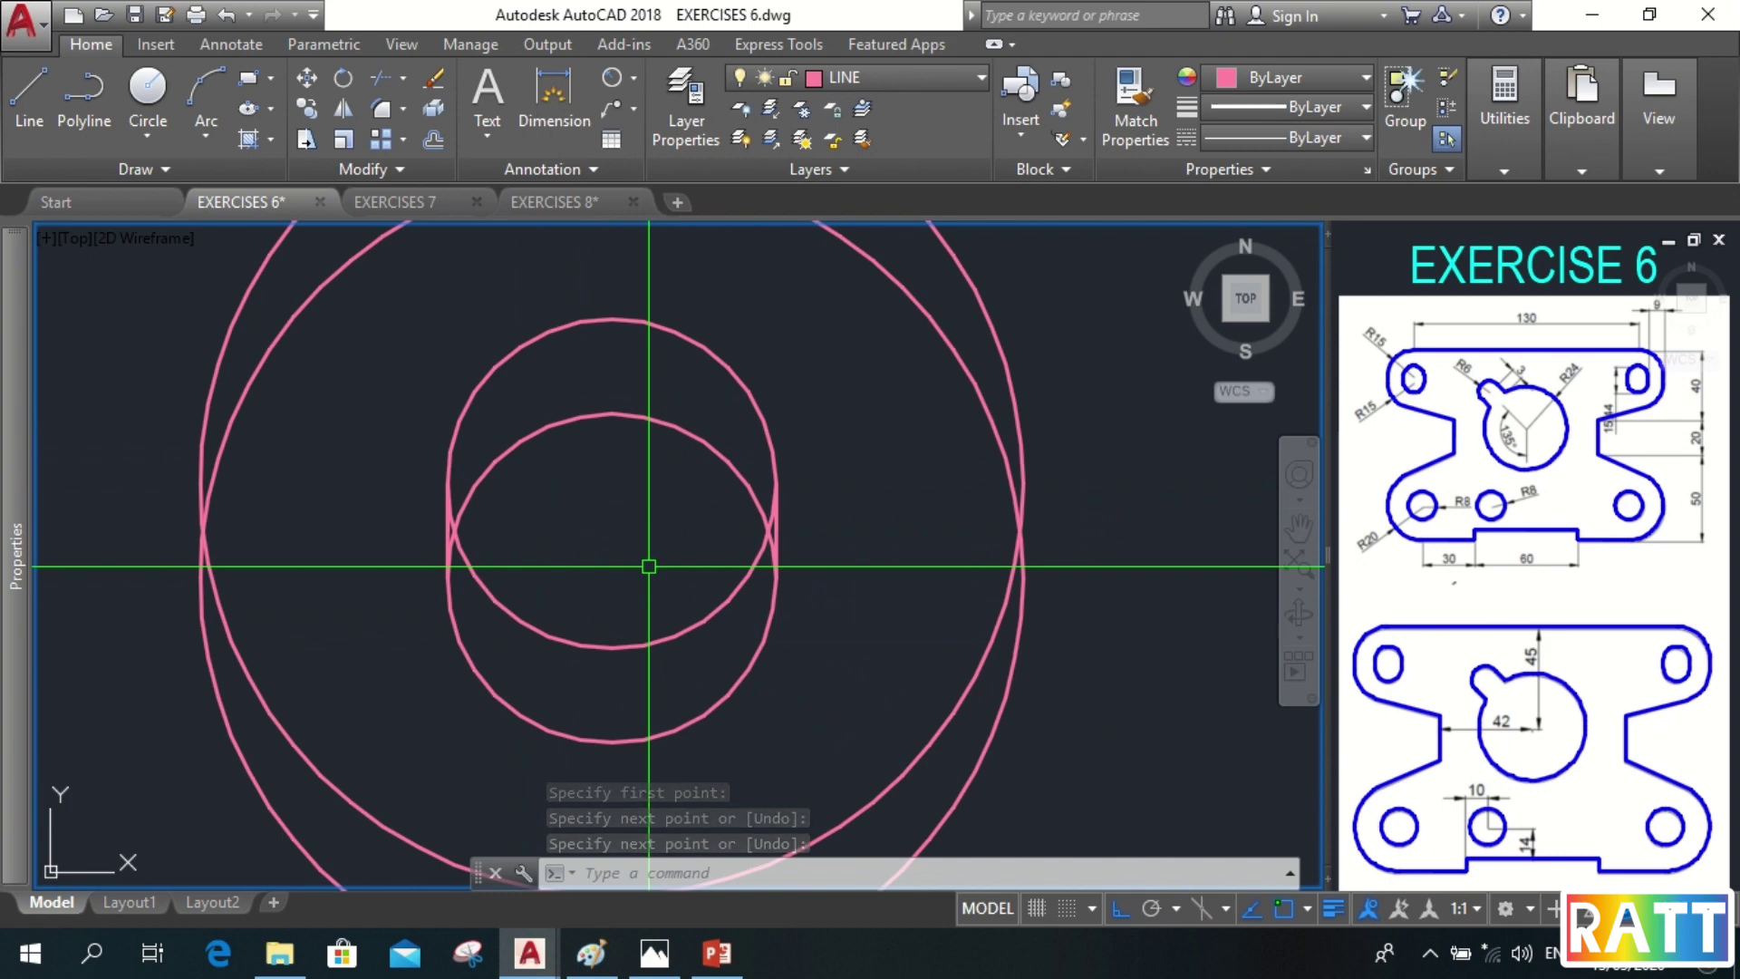
# Trim the inner arcs between the two vertical lines, leaving a straight-sided slot
pyautogui.write('tr')
pyautogui.press('Return')
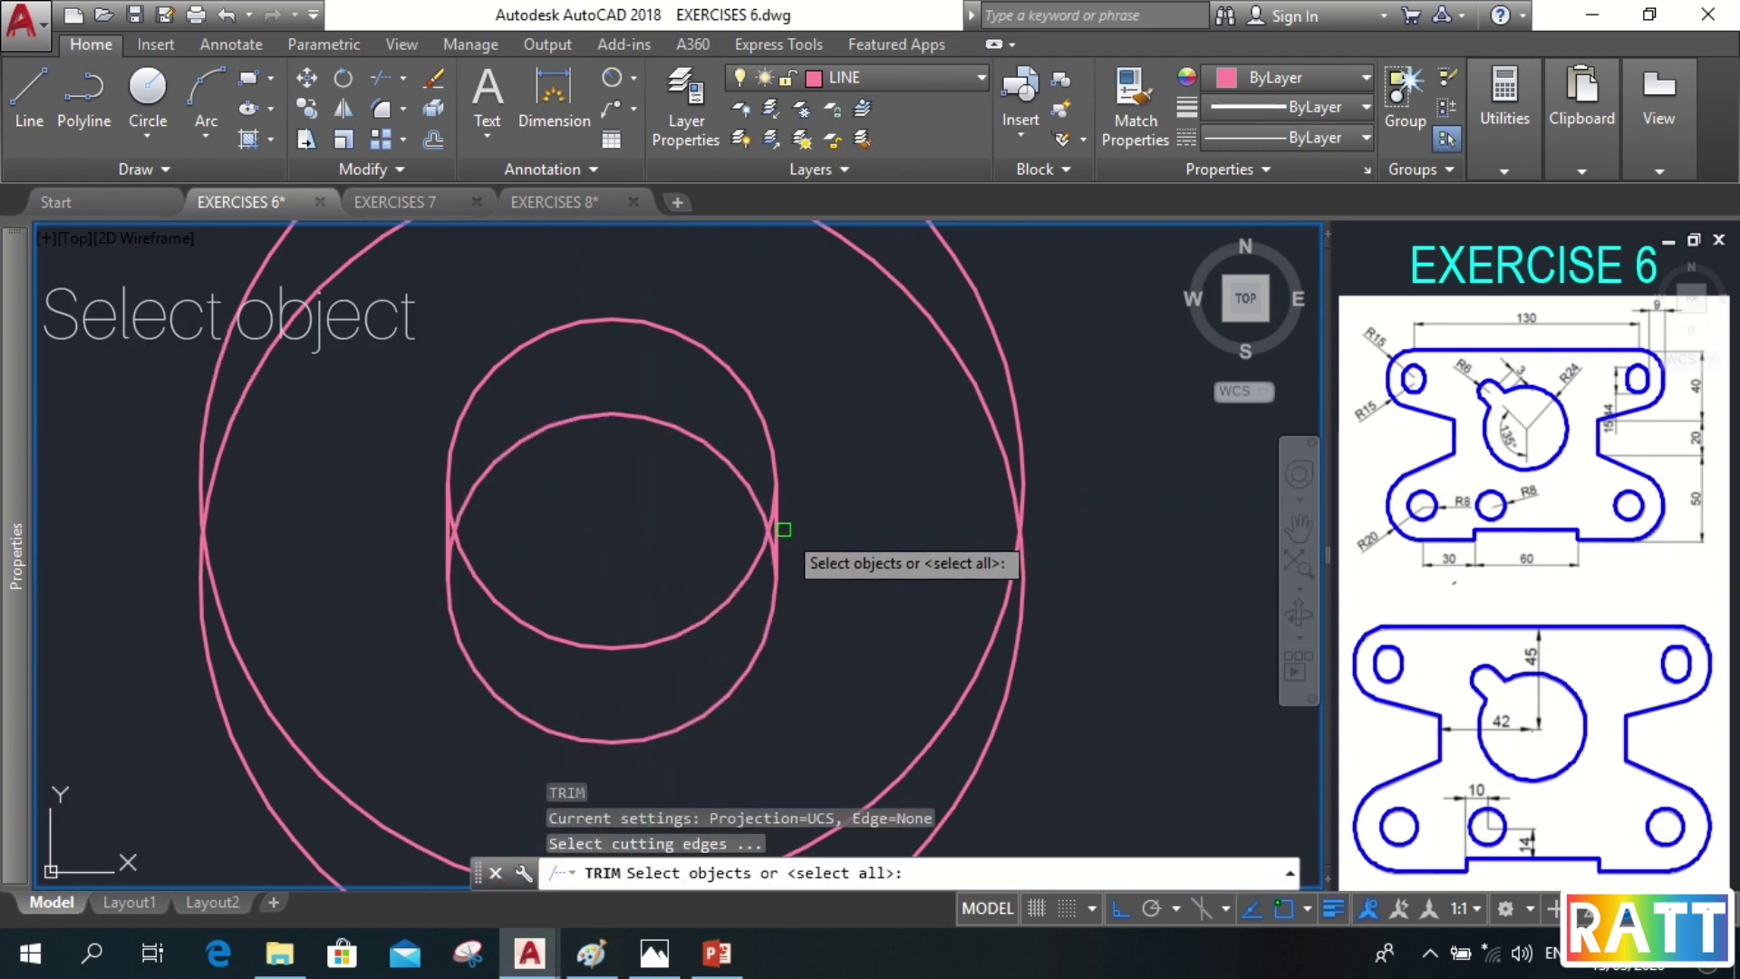
pyautogui.click(781, 529)
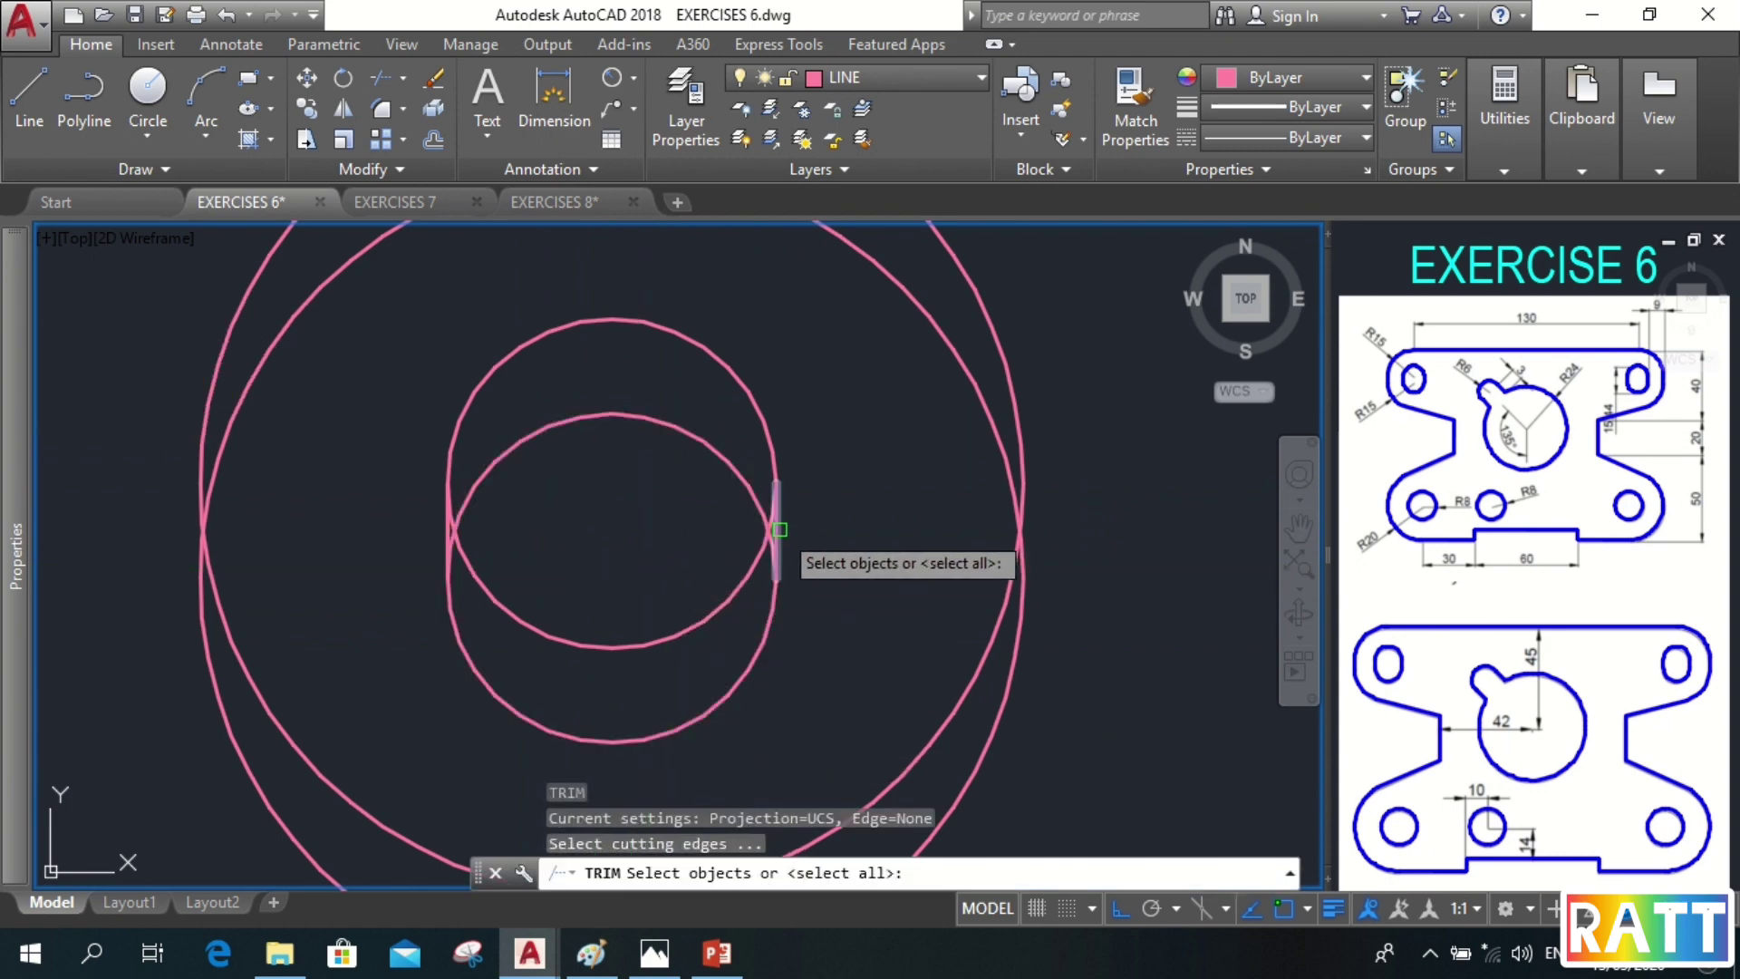
pyautogui.click(443, 526)
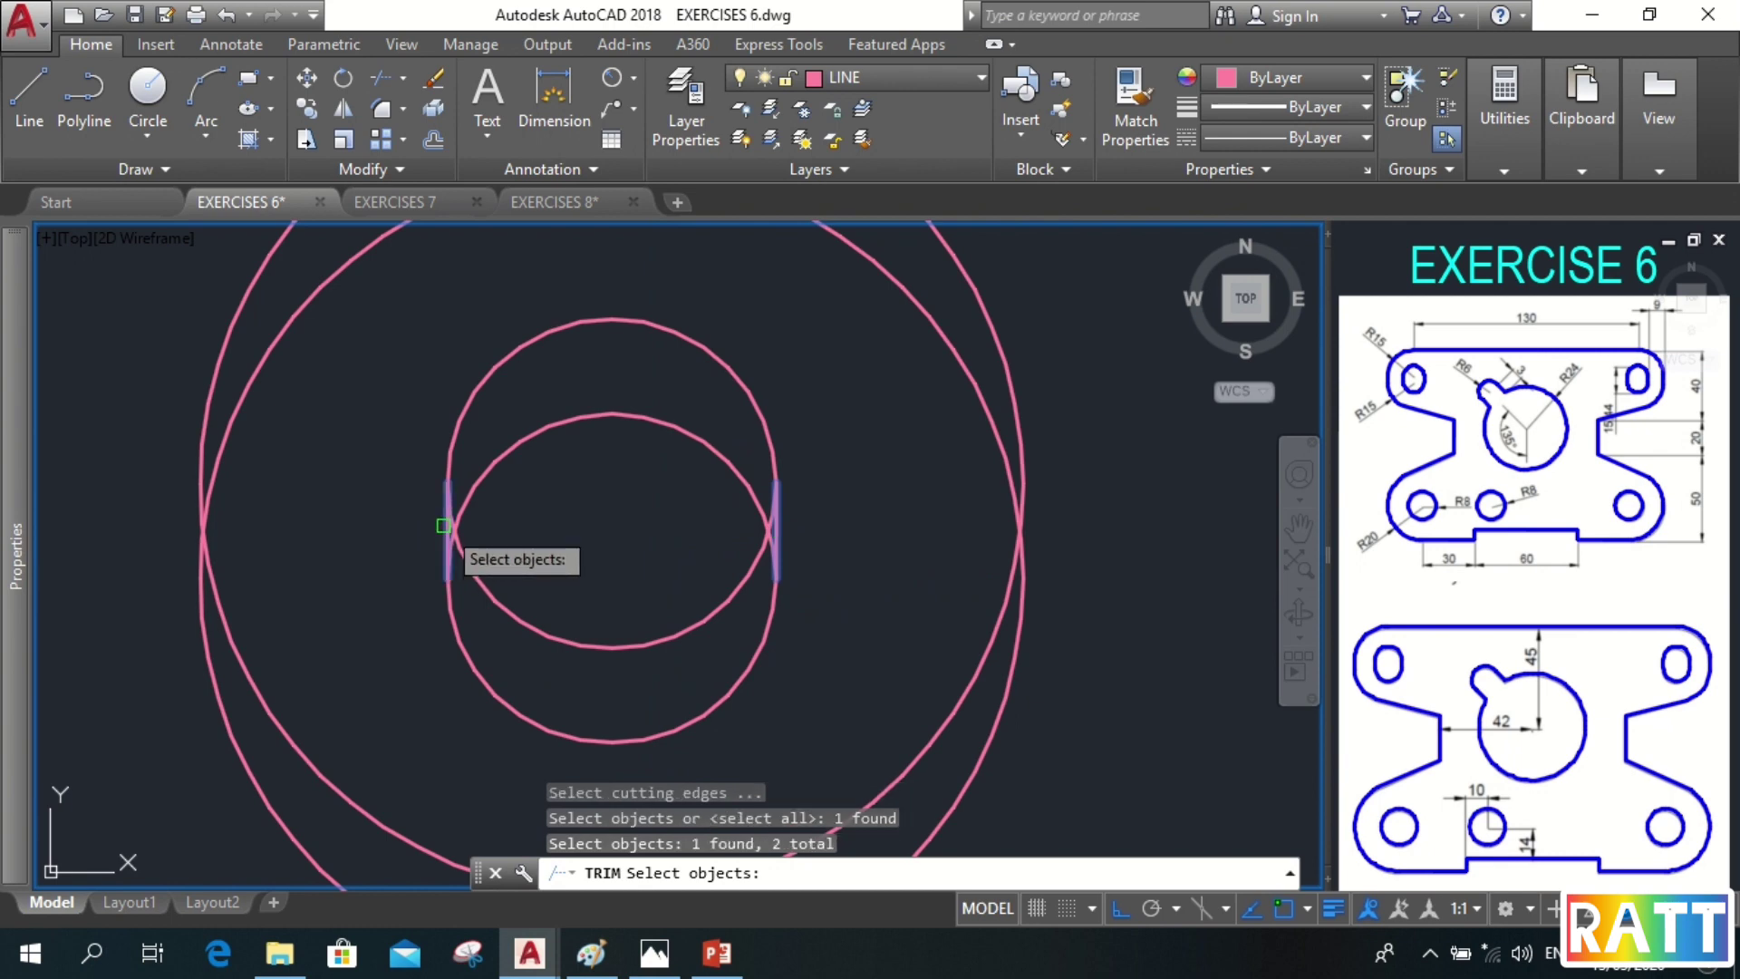
pyautogui.press('Return')
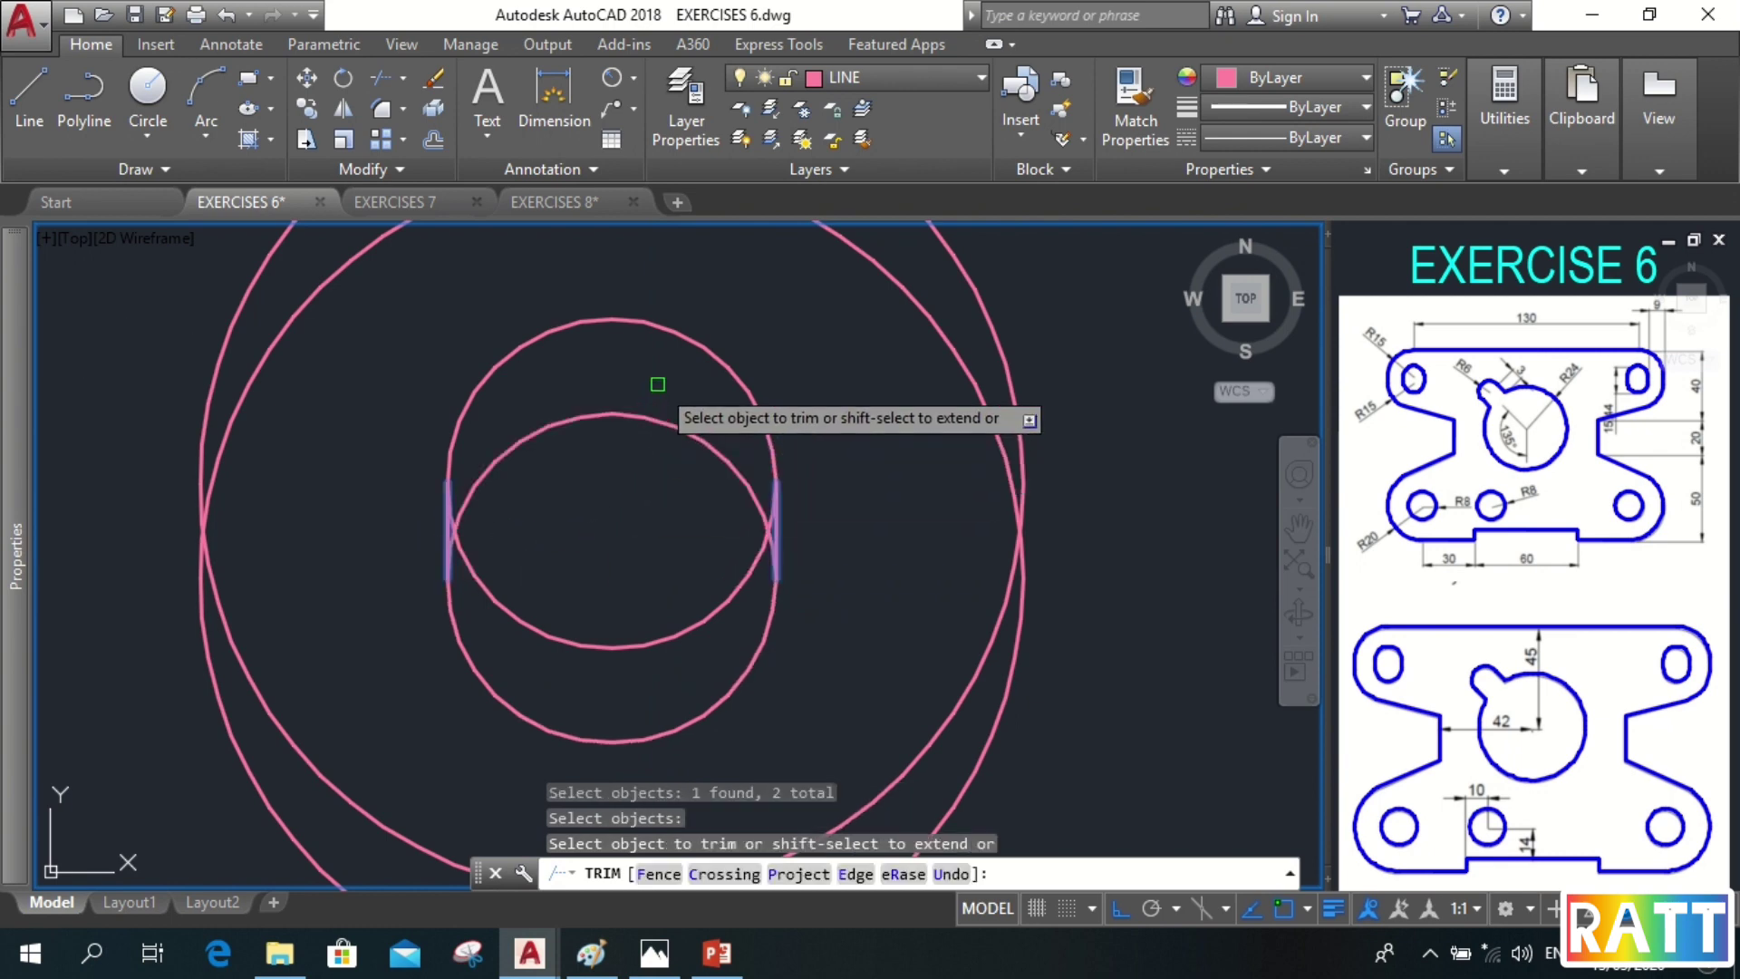
pyautogui.click(658, 383)
pyautogui.click(563, 624)
pyautogui.press('Return')
pyautogui.scroll(-4, 561, 624)
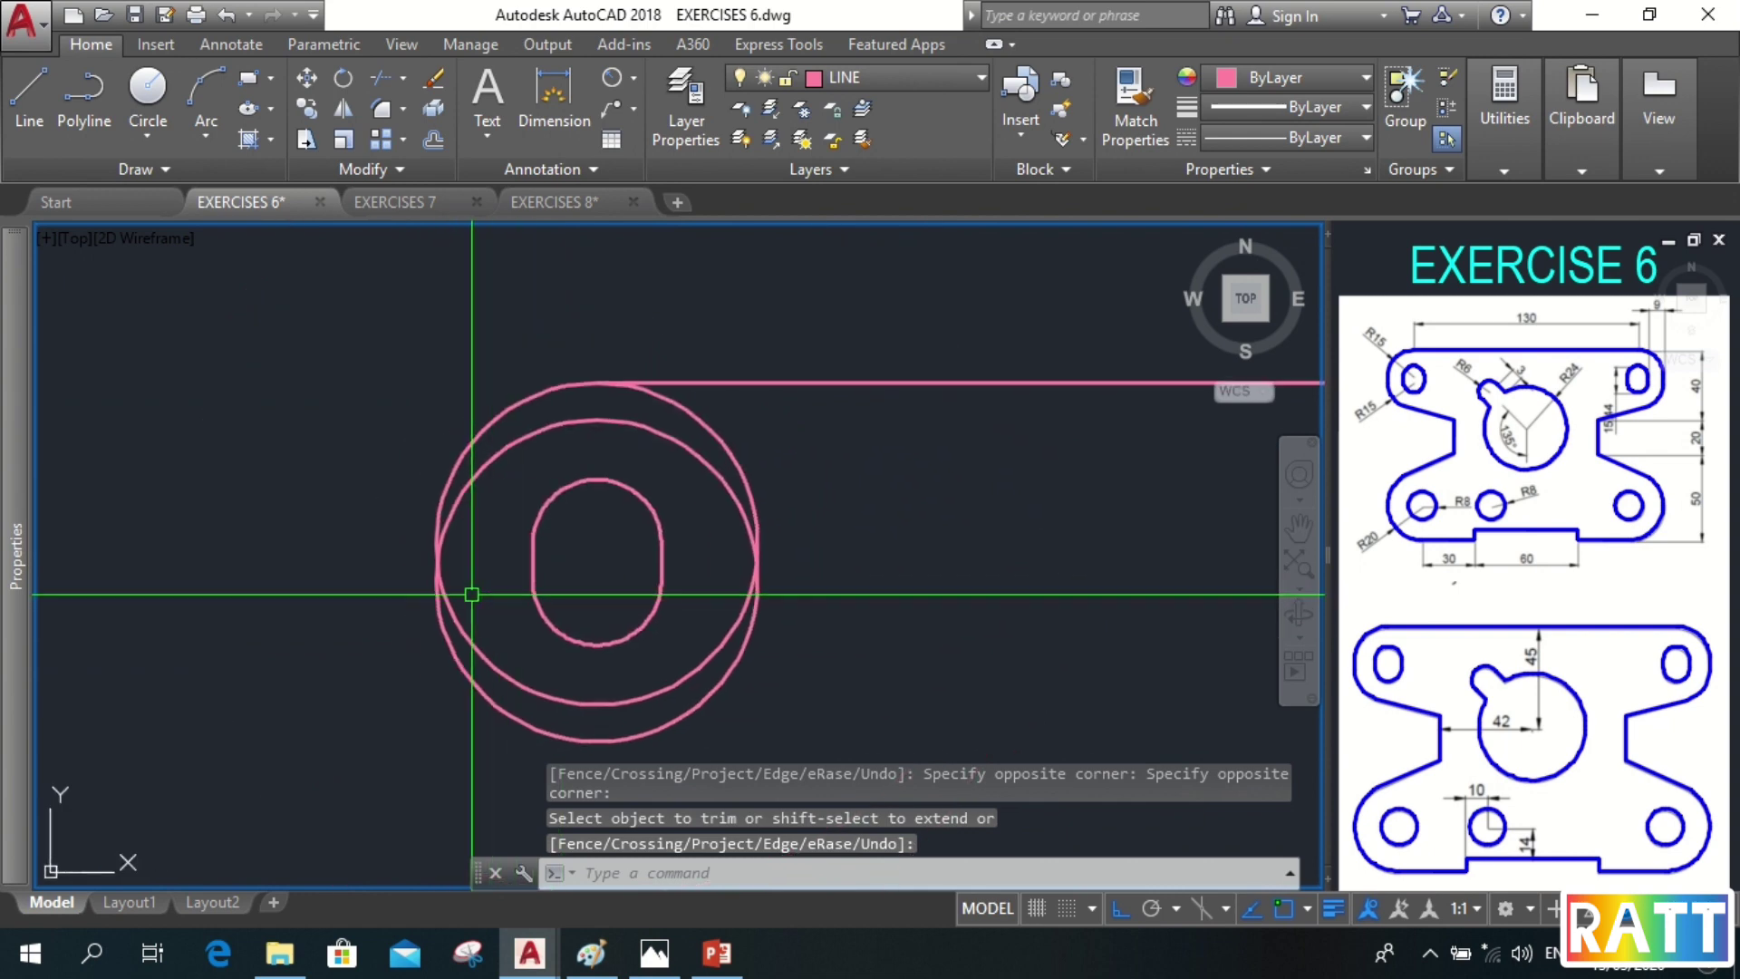
pyautogui.scroll(4, 433, 543)
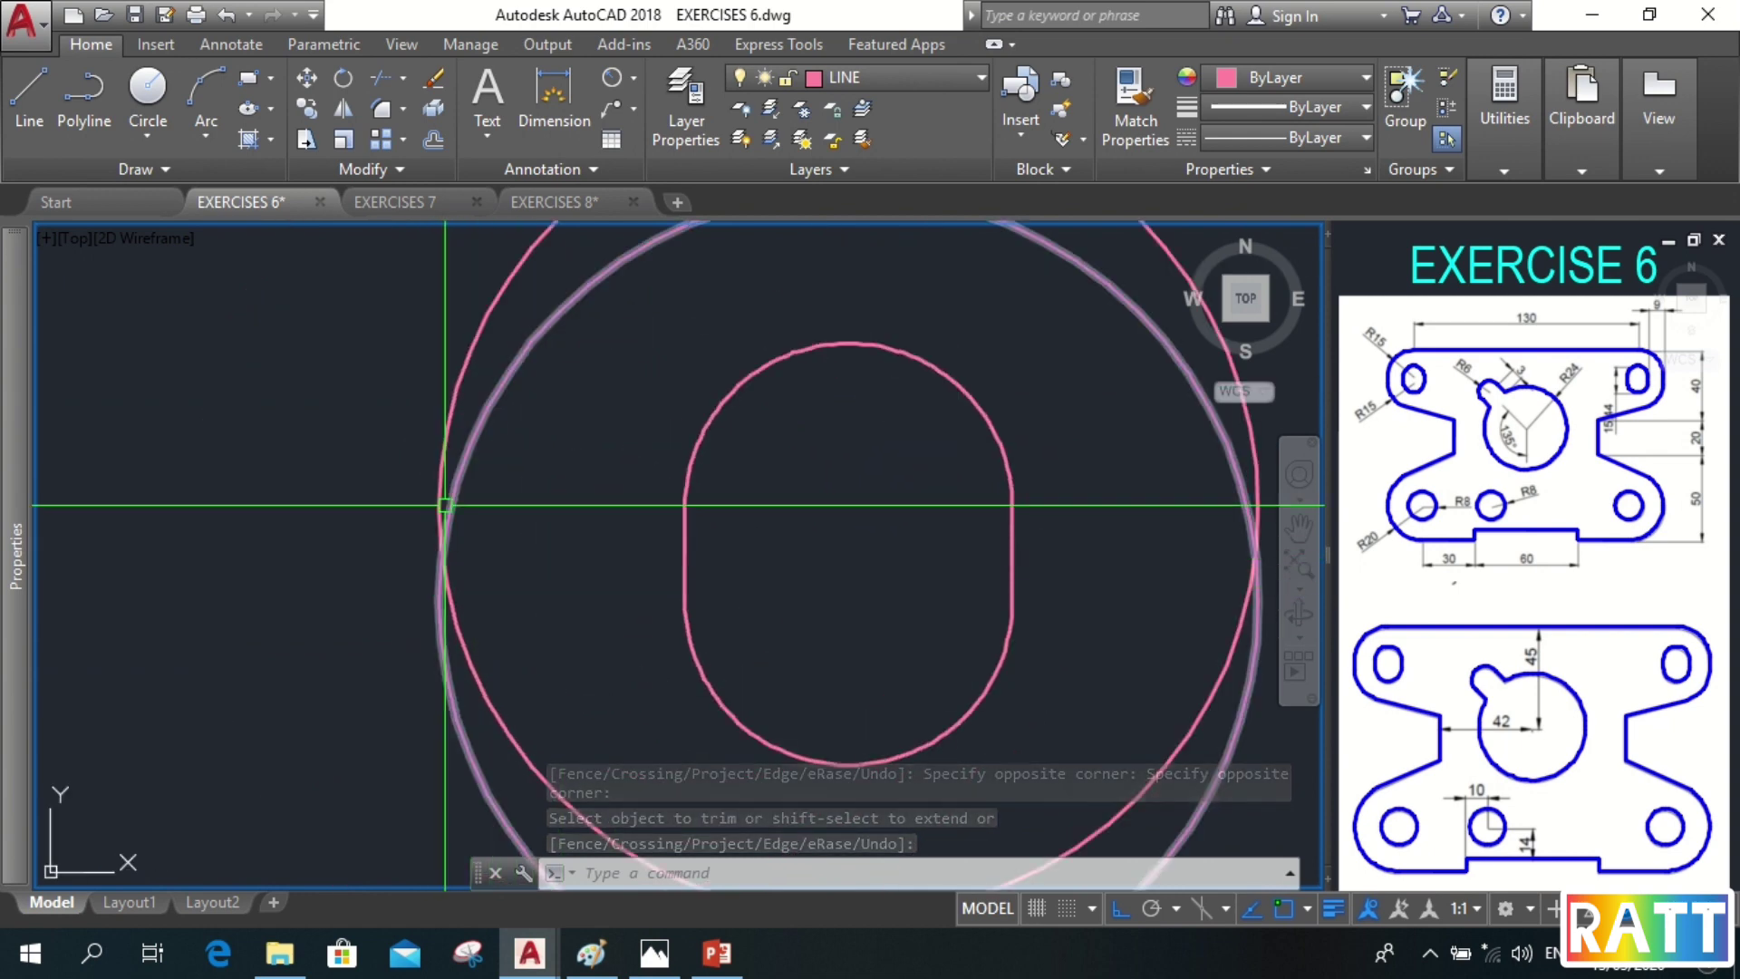
pyautogui.scroll(-2, 435, 559)
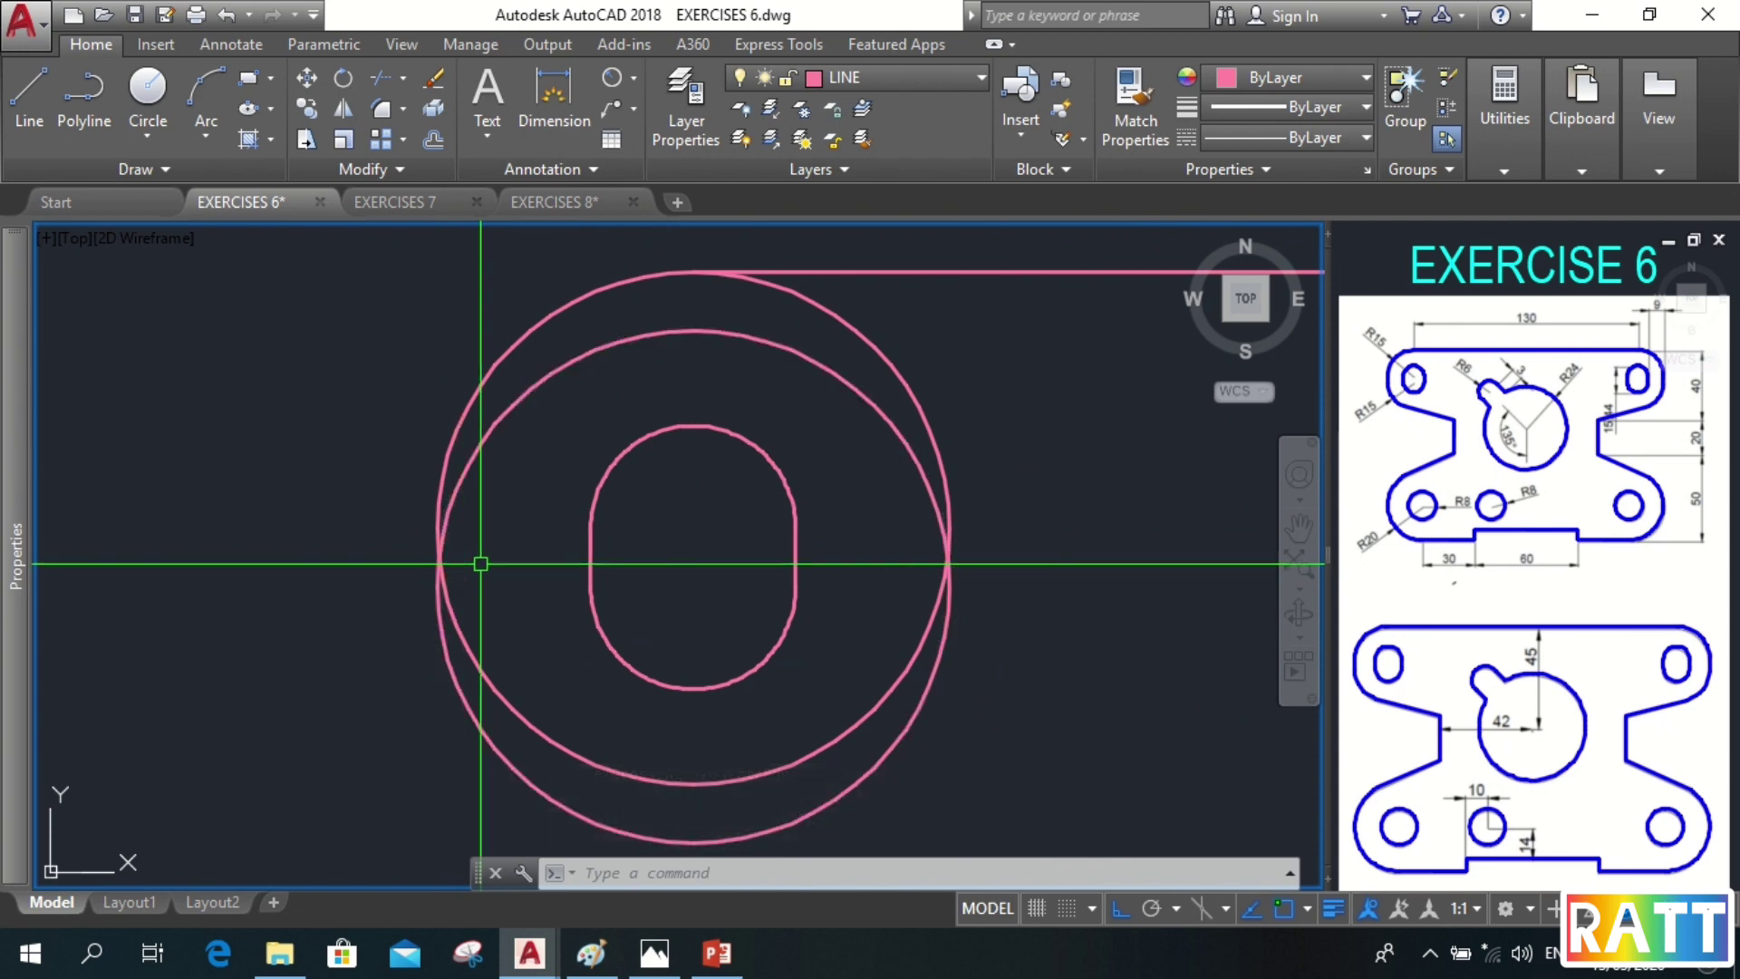
# Draw a short vertical line between the left quadrants of the two large circles
pyautogui.write('l')
pyautogui.press('Return')
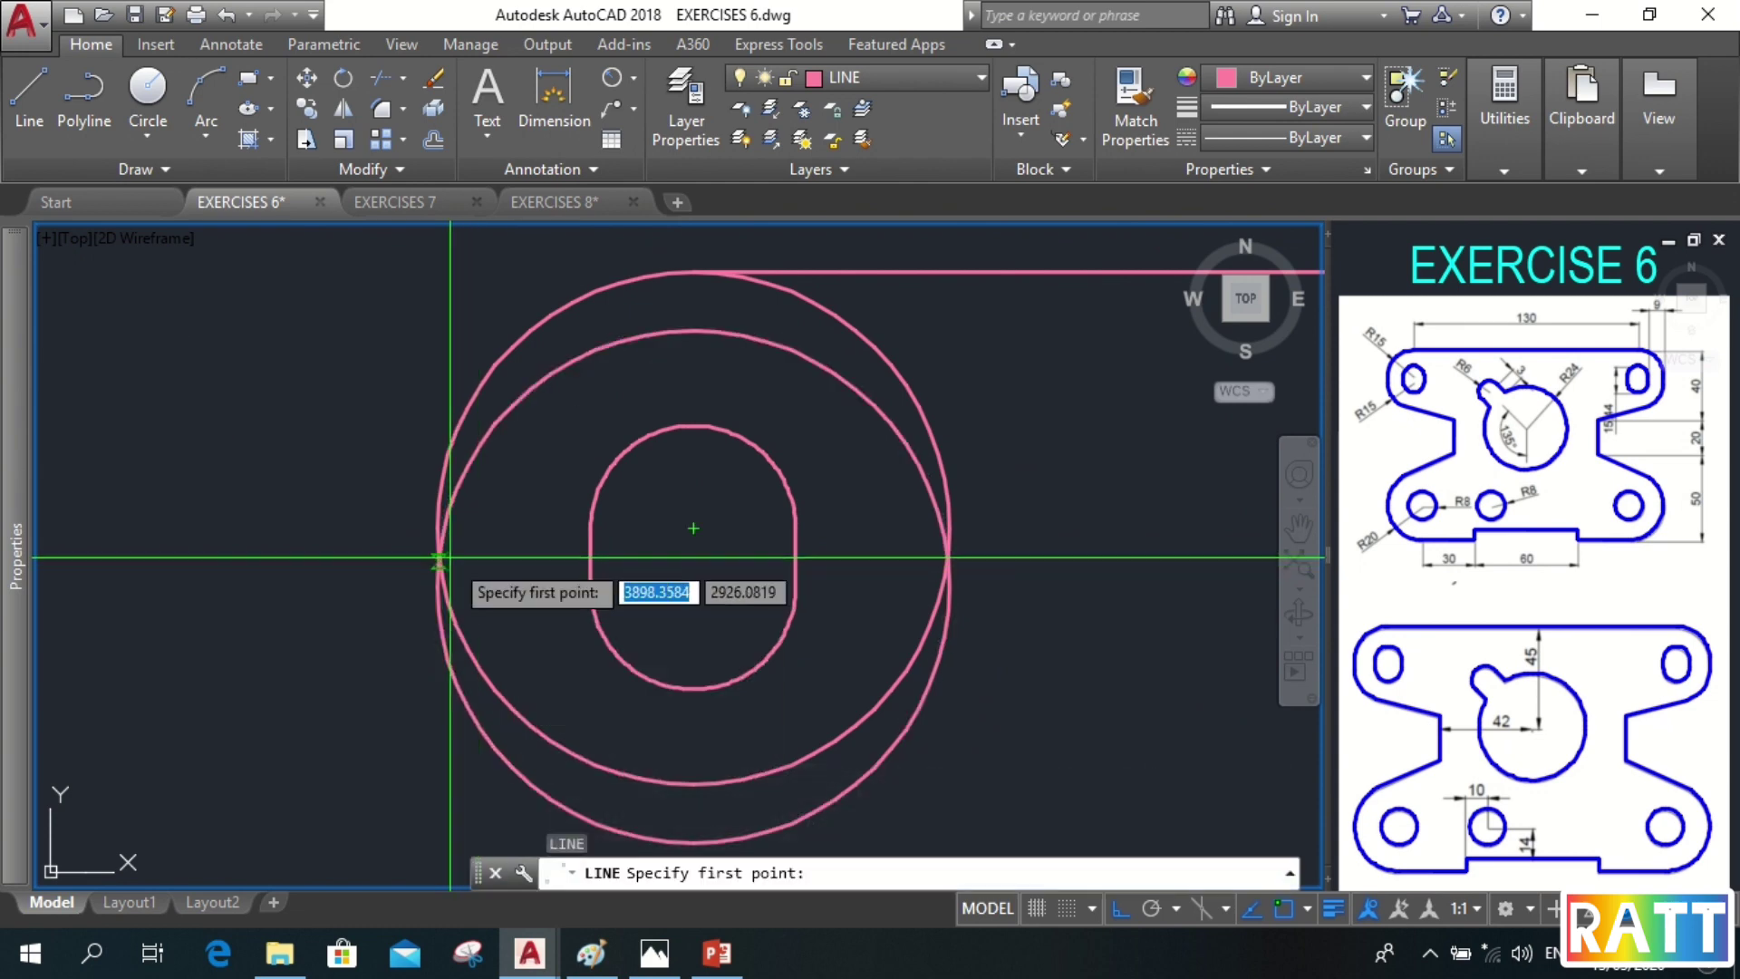
pyautogui.click(436, 526)
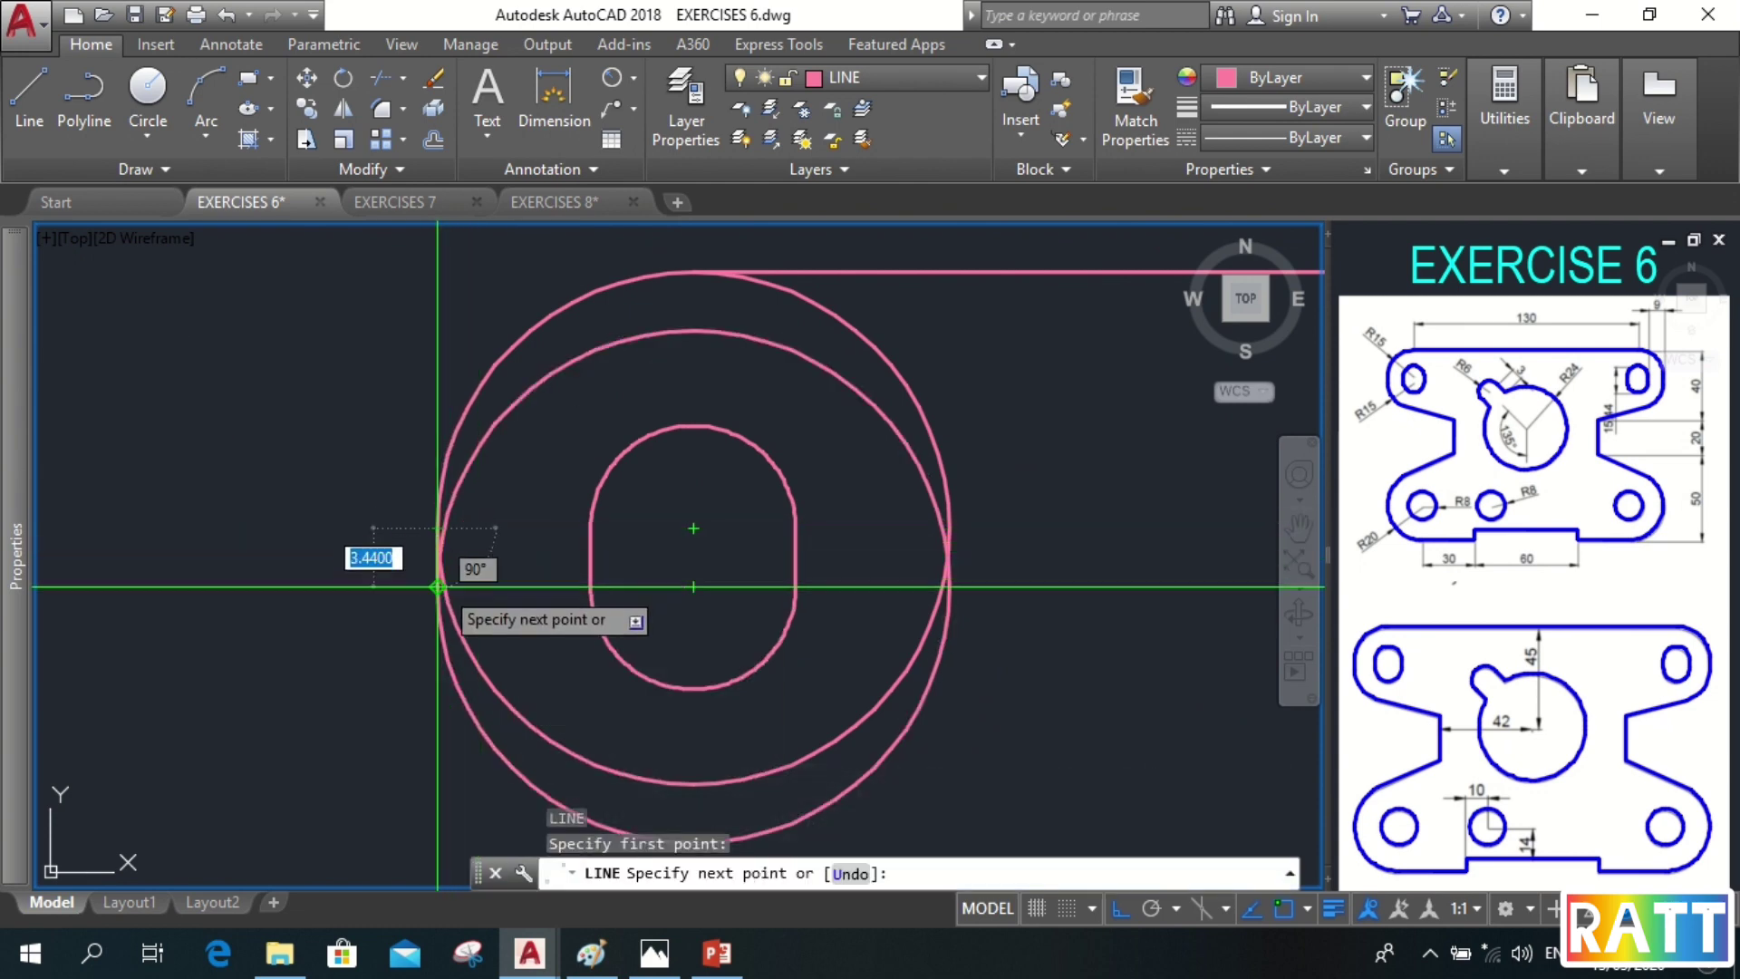
pyautogui.click(441, 586)
pyautogui.press('Return')
pyautogui.scroll(1, 471, 580)
pyautogui.scroll(1, 380, 598)
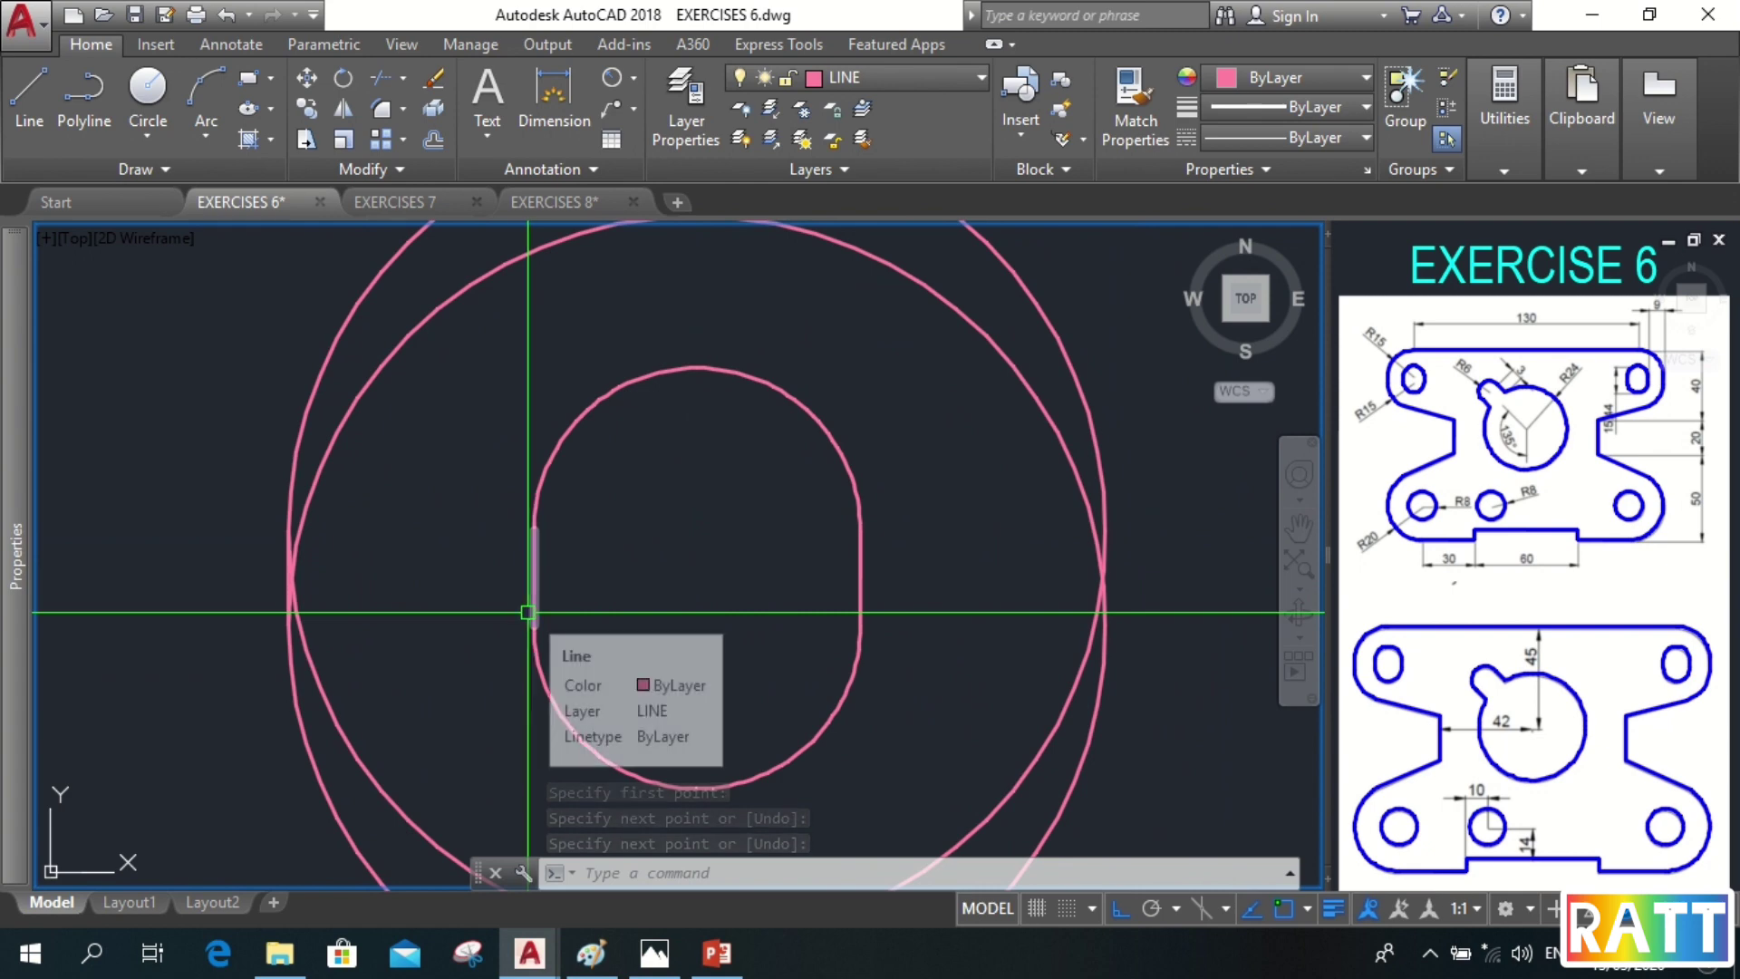
pyautogui.scroll(-2, 437, 608)
pyautogui.write('TR')
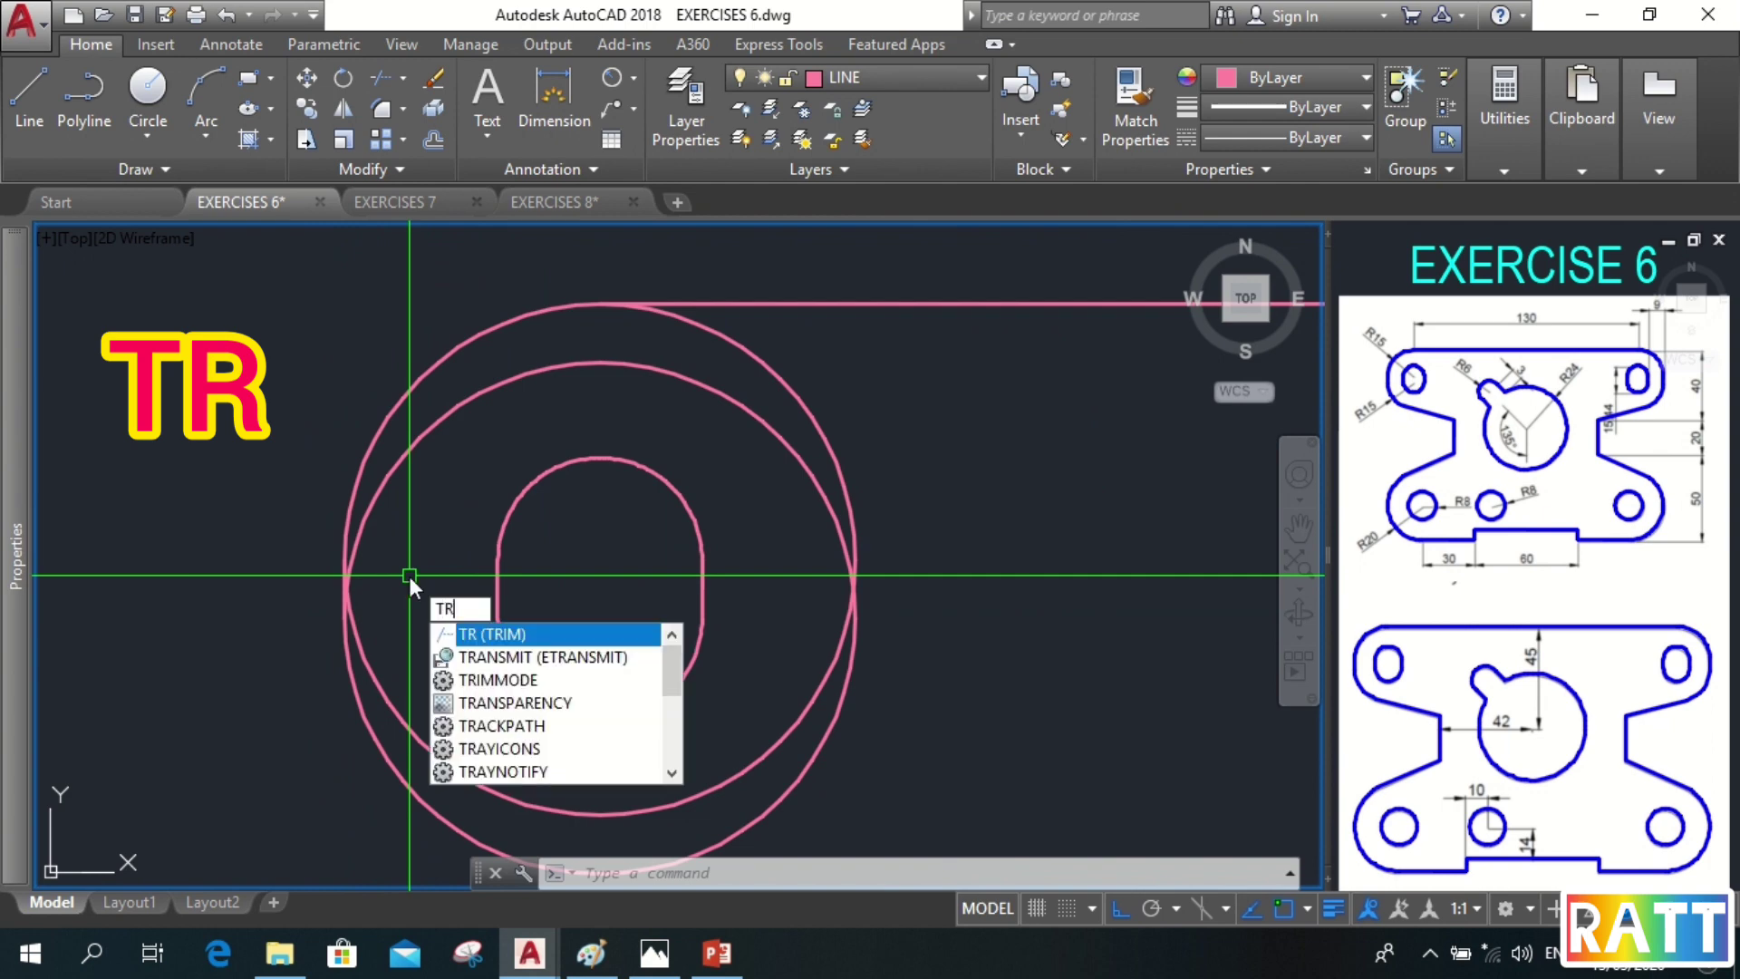
# Window-select the three vertical lines as trim cutting edges
pyautogui.press('Return')
pyautogui.scroll(3, 373, 586)
pyautogui.click(404, 516)
pyautogui.click(311, 648)
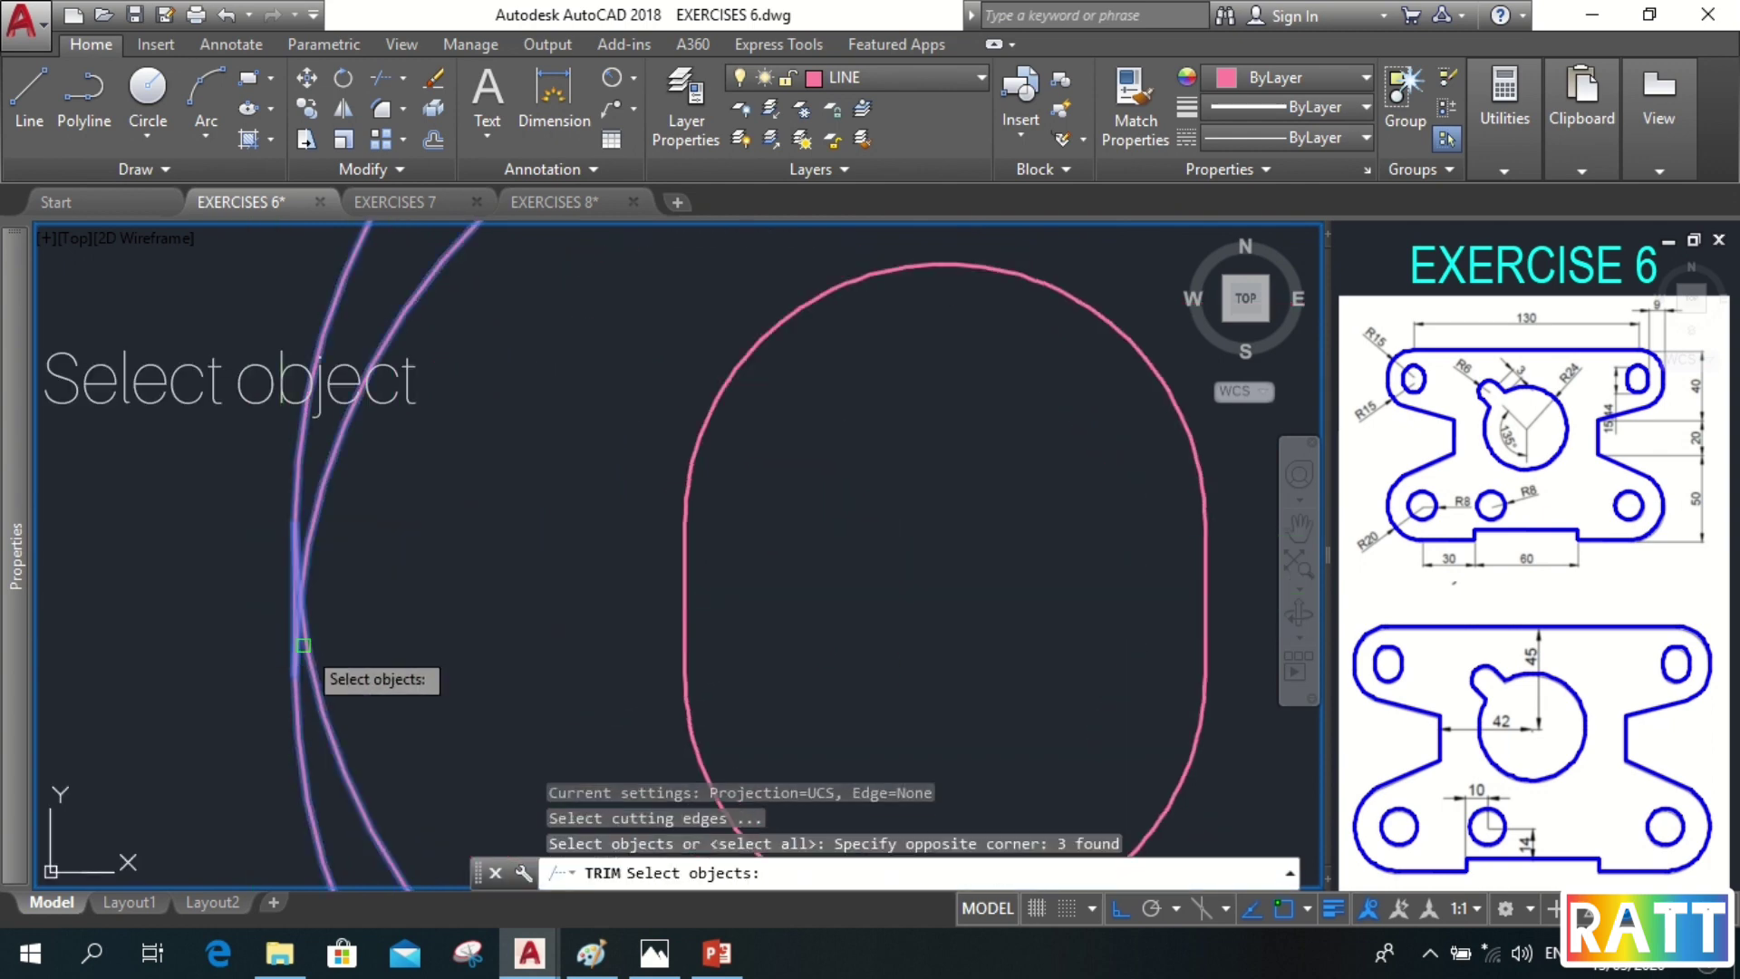
pyautogui.press('Return')
# Trim the large circles' crossing arcs and leftover kink into one outer slot outline
pyautogui.scroll(3, 318, 602)
pyautogui.scroll(2, 318, 601)
pyautogui.click(583, 643)
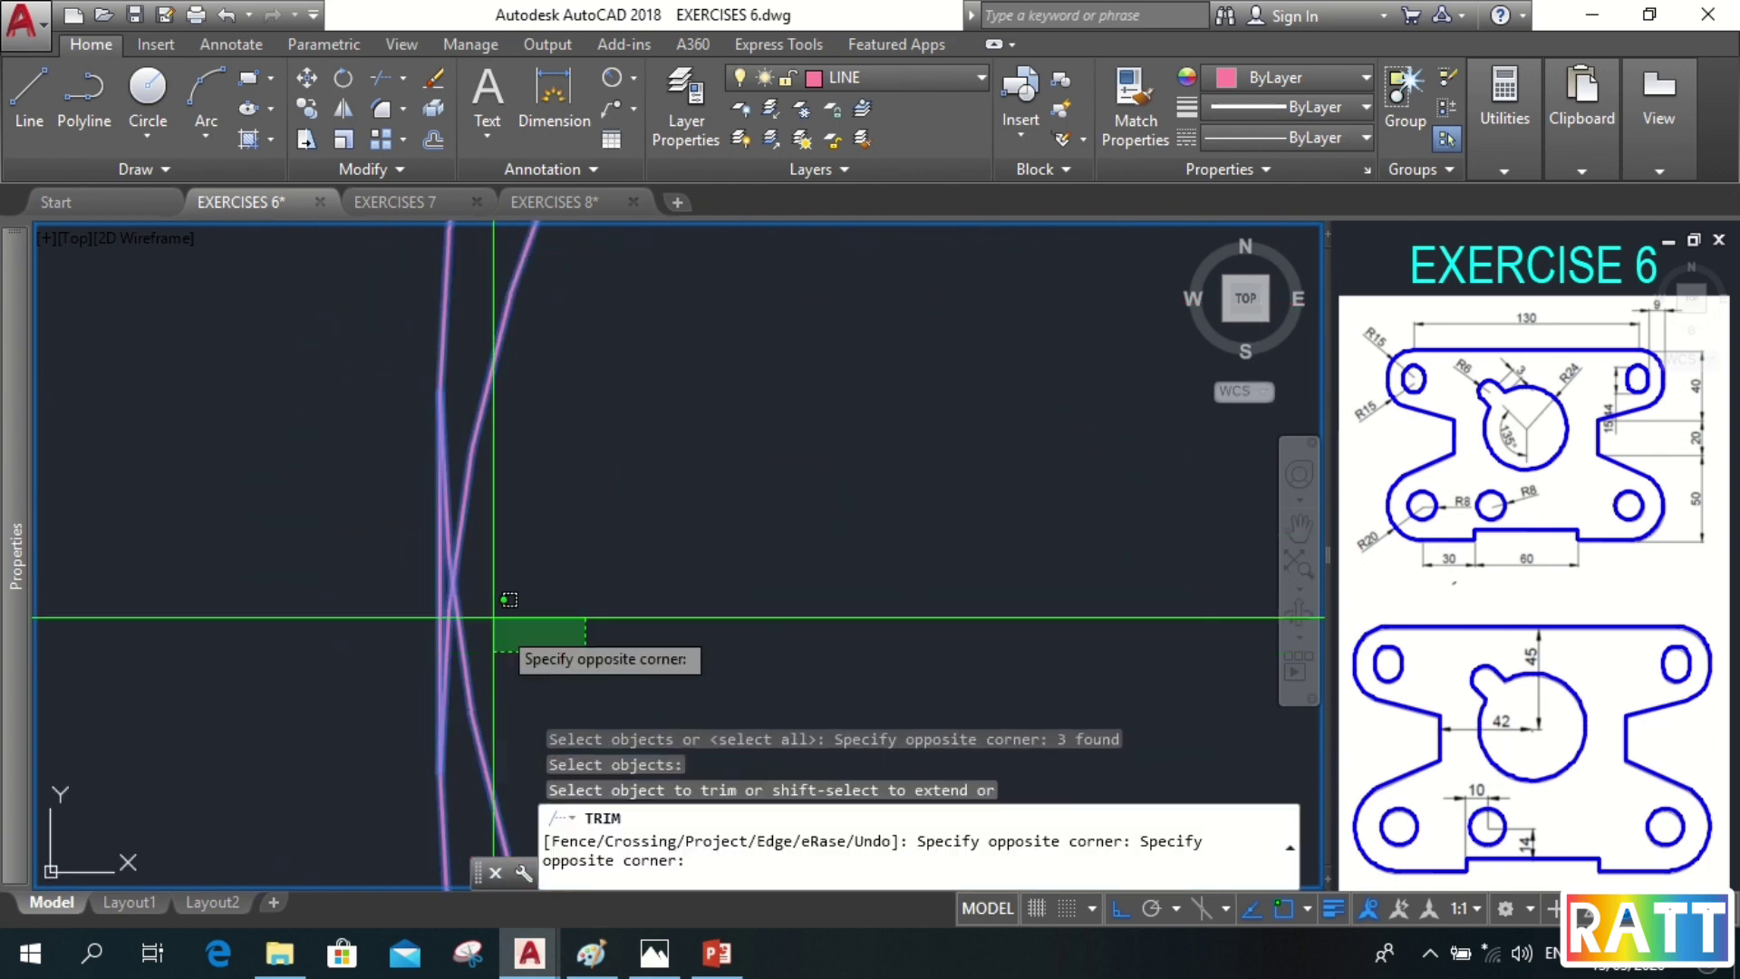
pyautogui.click(461, 537)
pyautogui.click(446, 580)
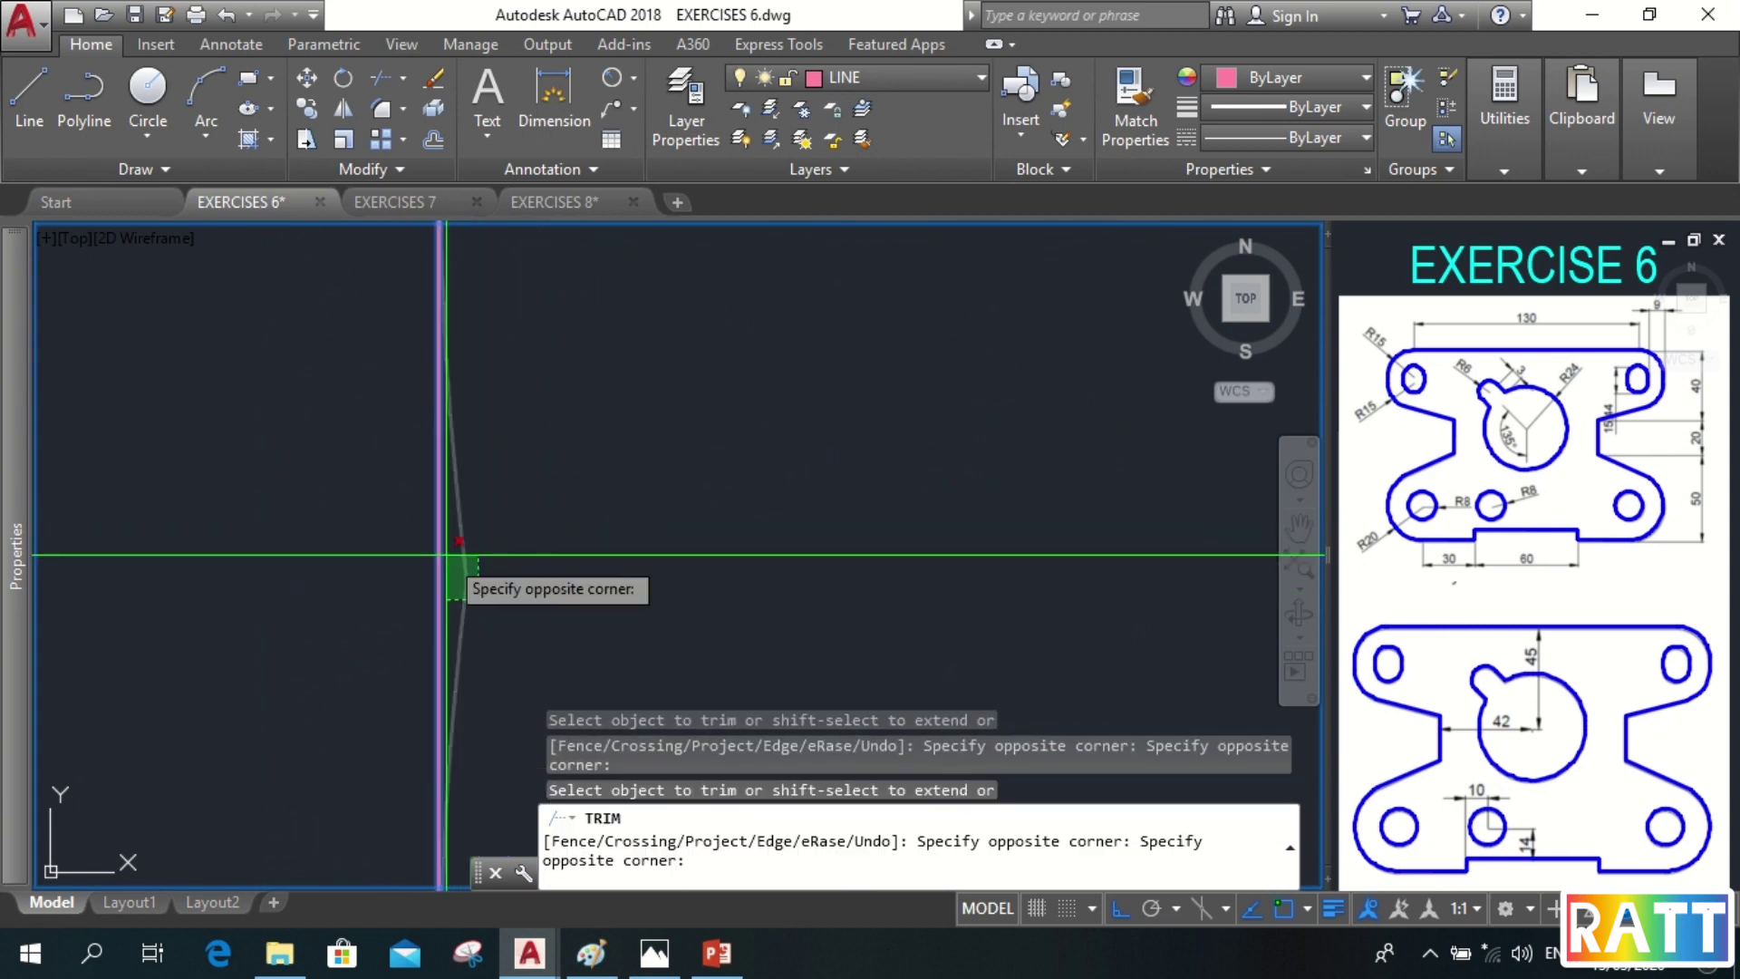
pyautogui.click(476, 600)
pyautogui.press('Return')
pyautogui.scroll(-3, 580, 625)
pyautogui.scroll(-1, 580, 625)
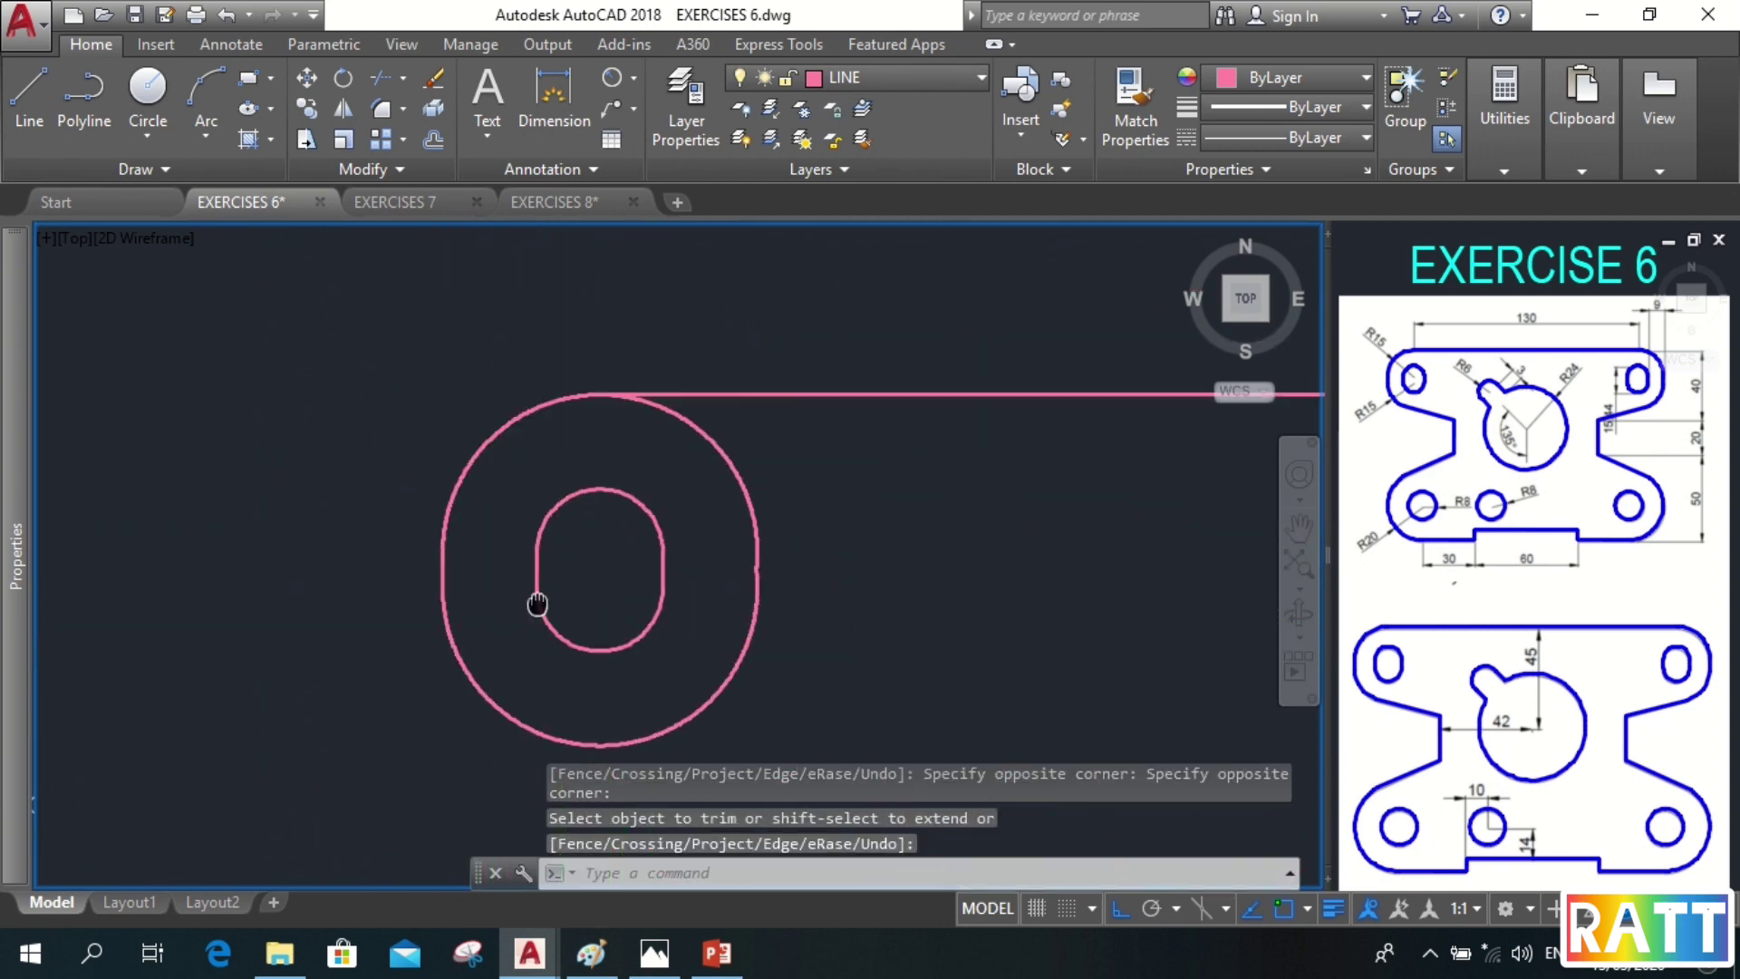
pyautogui.scroll(-1, 634, 653)
pyautogui.scroll(-3, 580, 543)
pyautogui.moveTo(524, 441); pyautogui.dragTo(547, 499, button='middle')
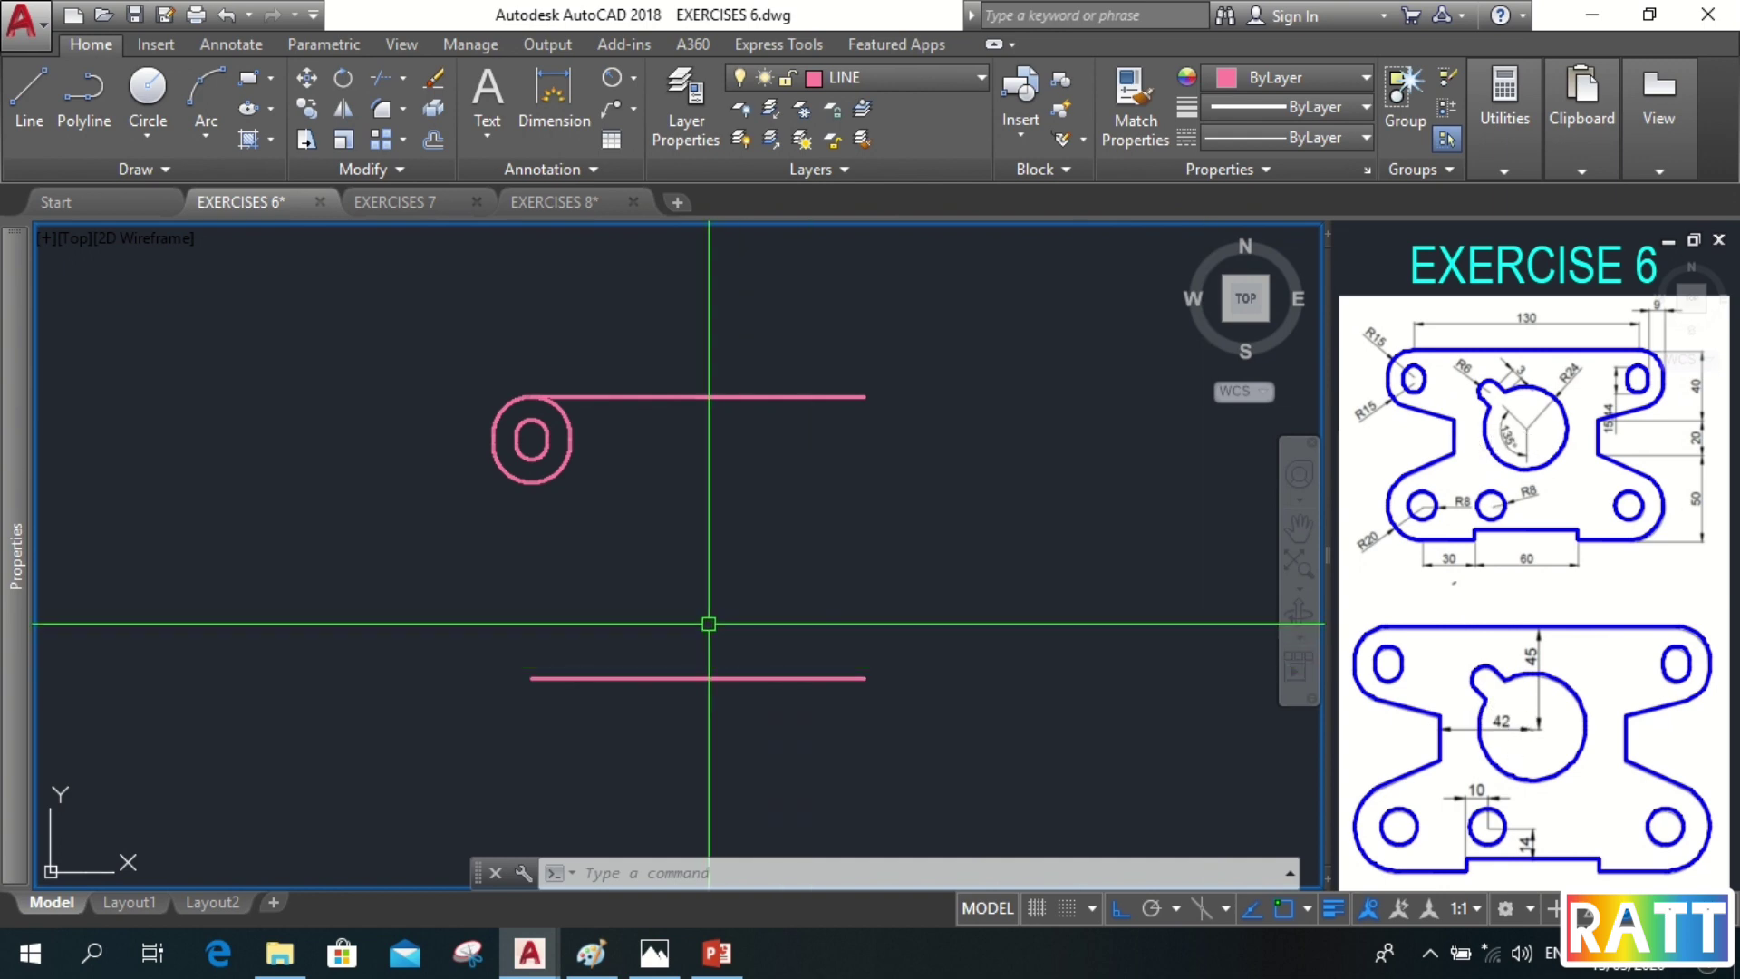
# Draw a 20-unit line straight down from the top line's midpoint
pyautogui.scroll(2, 693, 598)
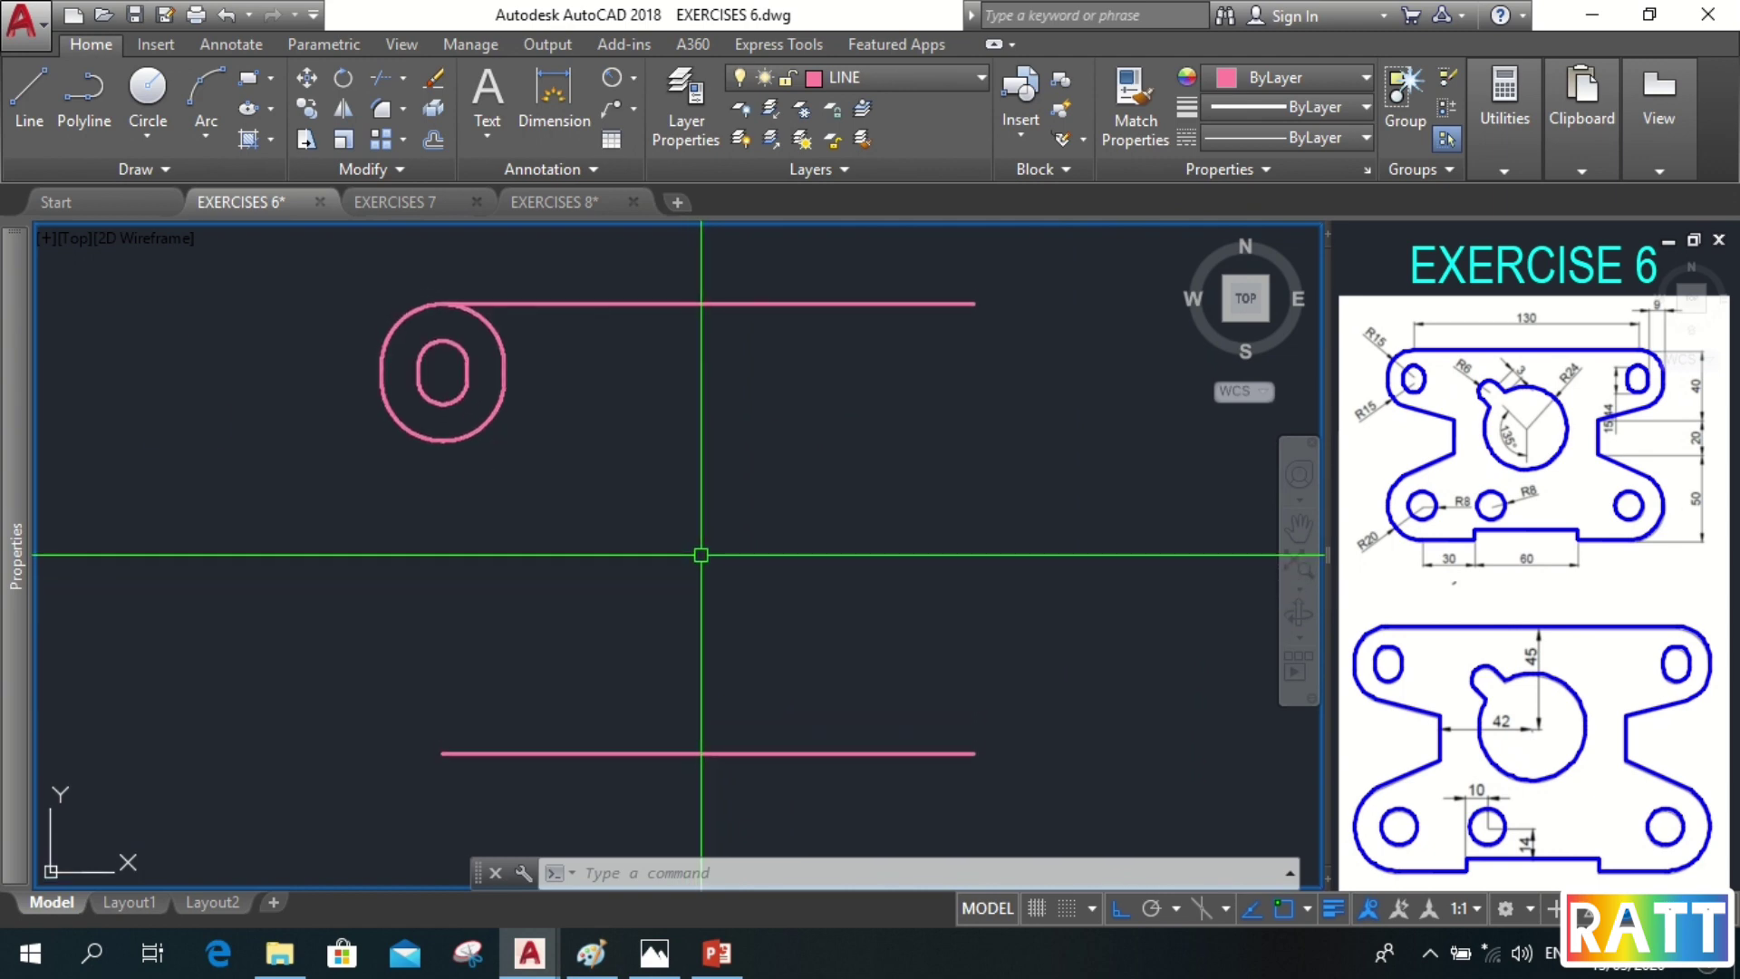
pyautogui.write('L')
pyautogui.press('Return')
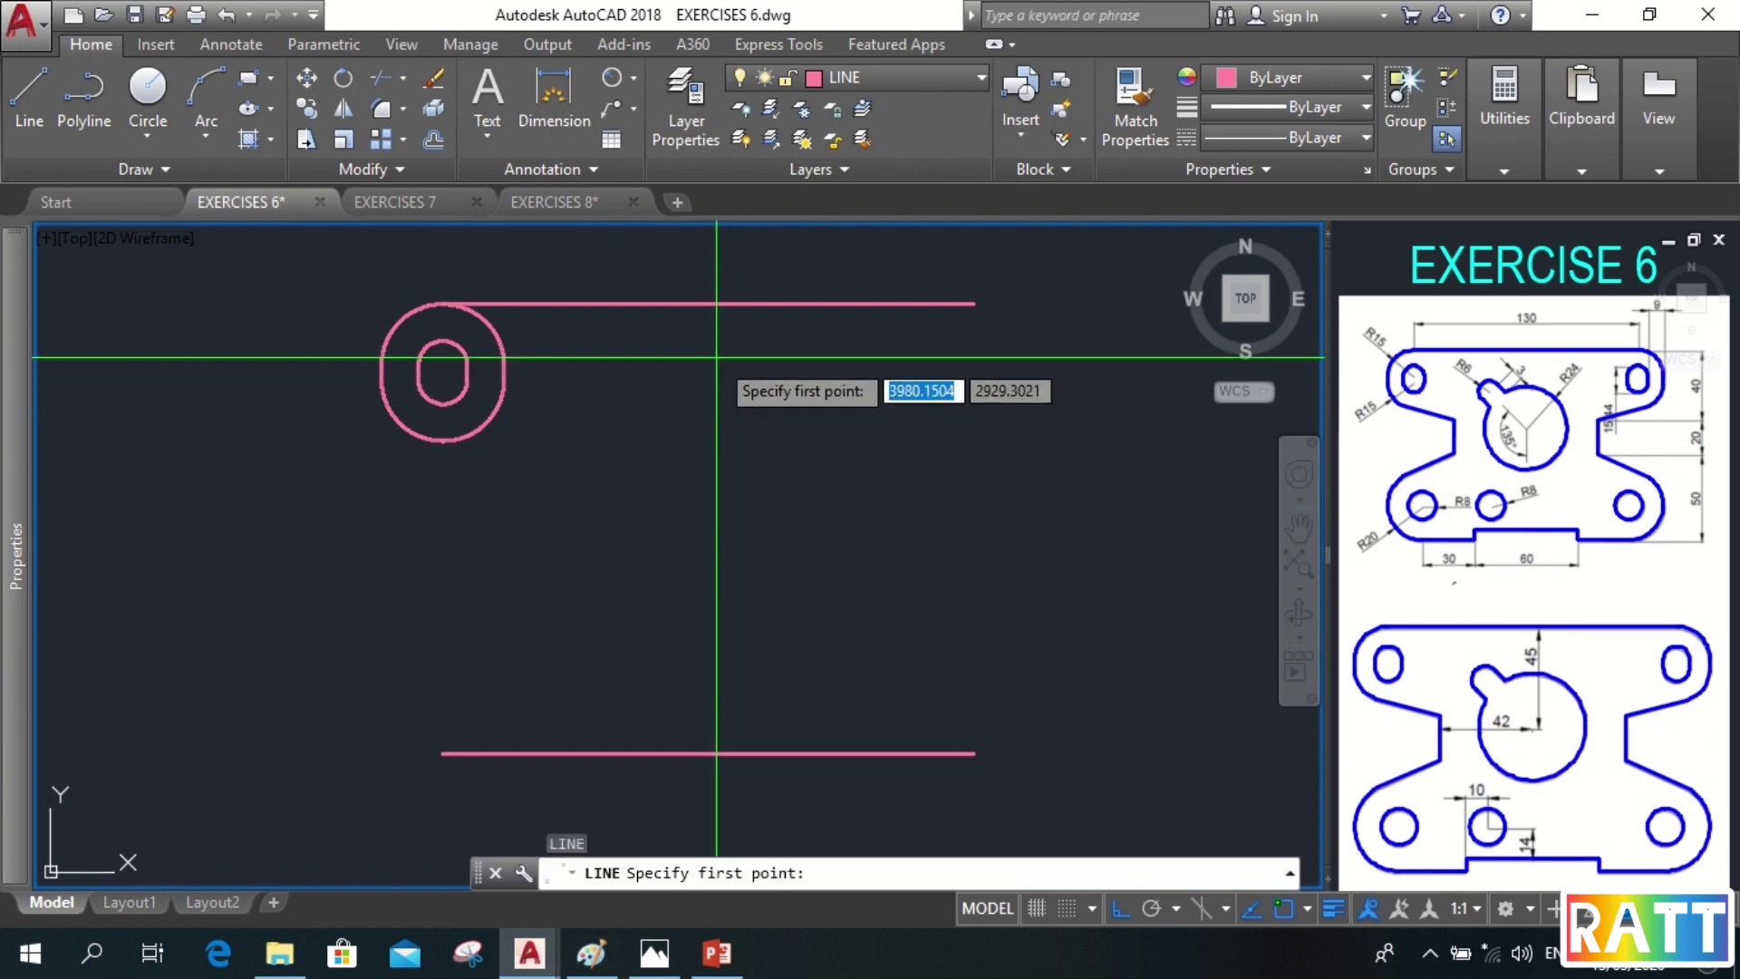
pyautogui.click(708, 304)
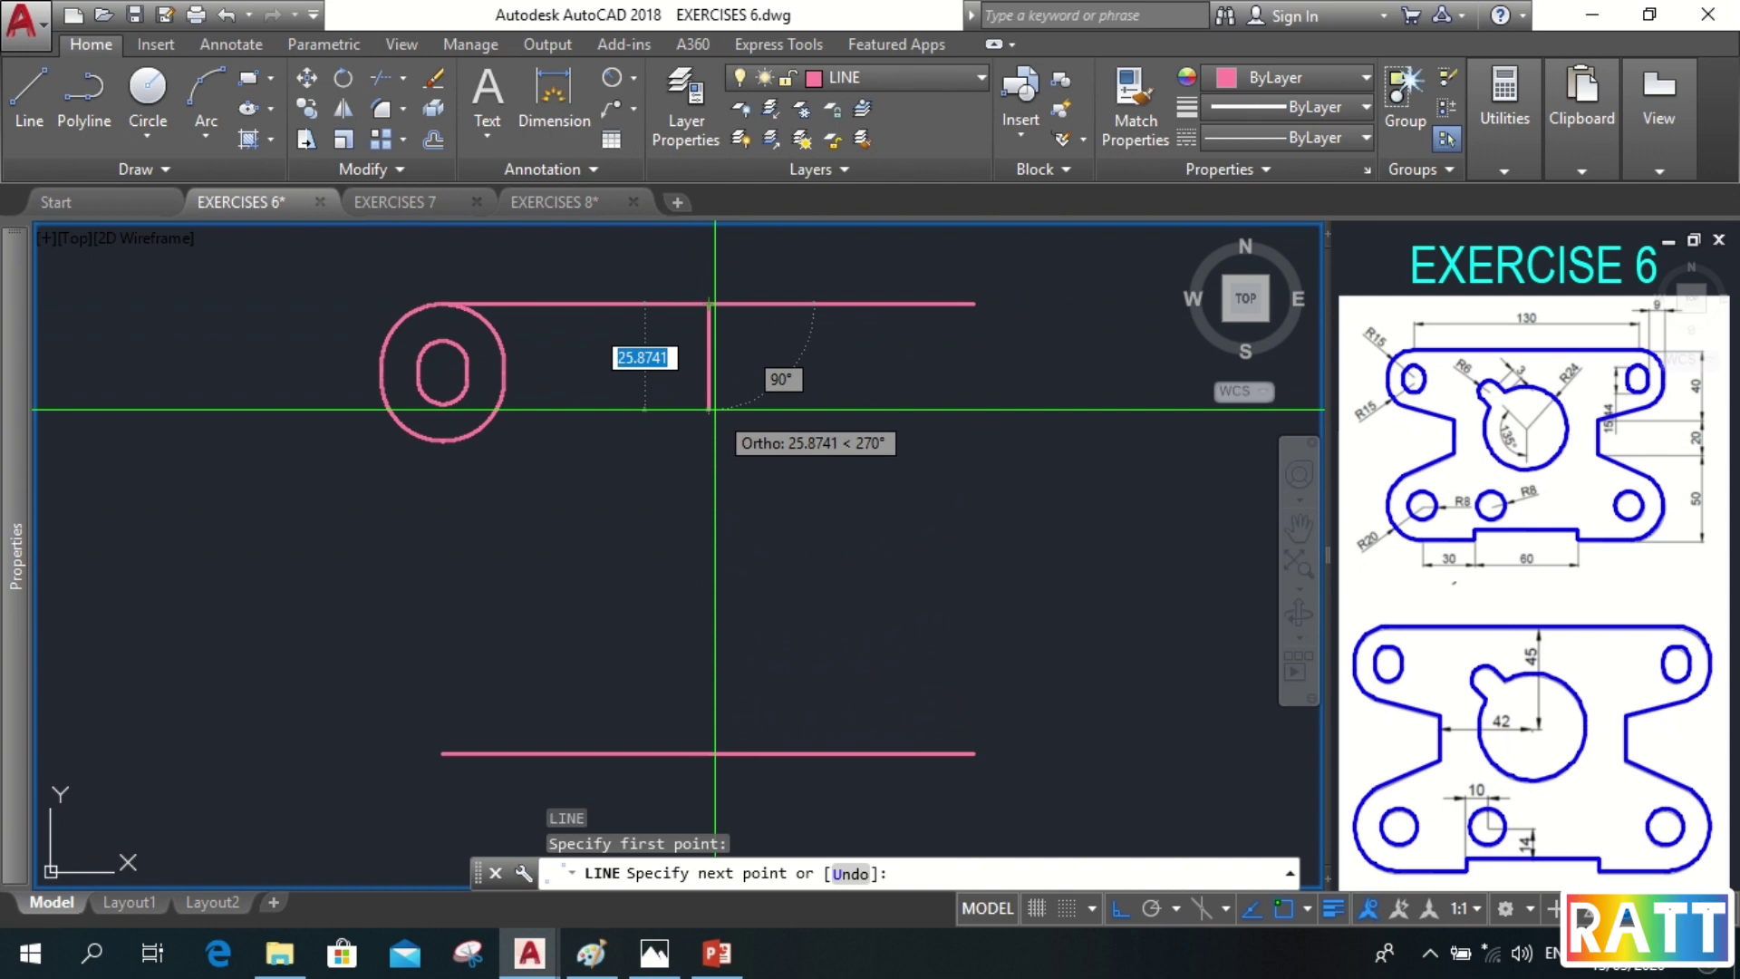
pyautogui.write('20')
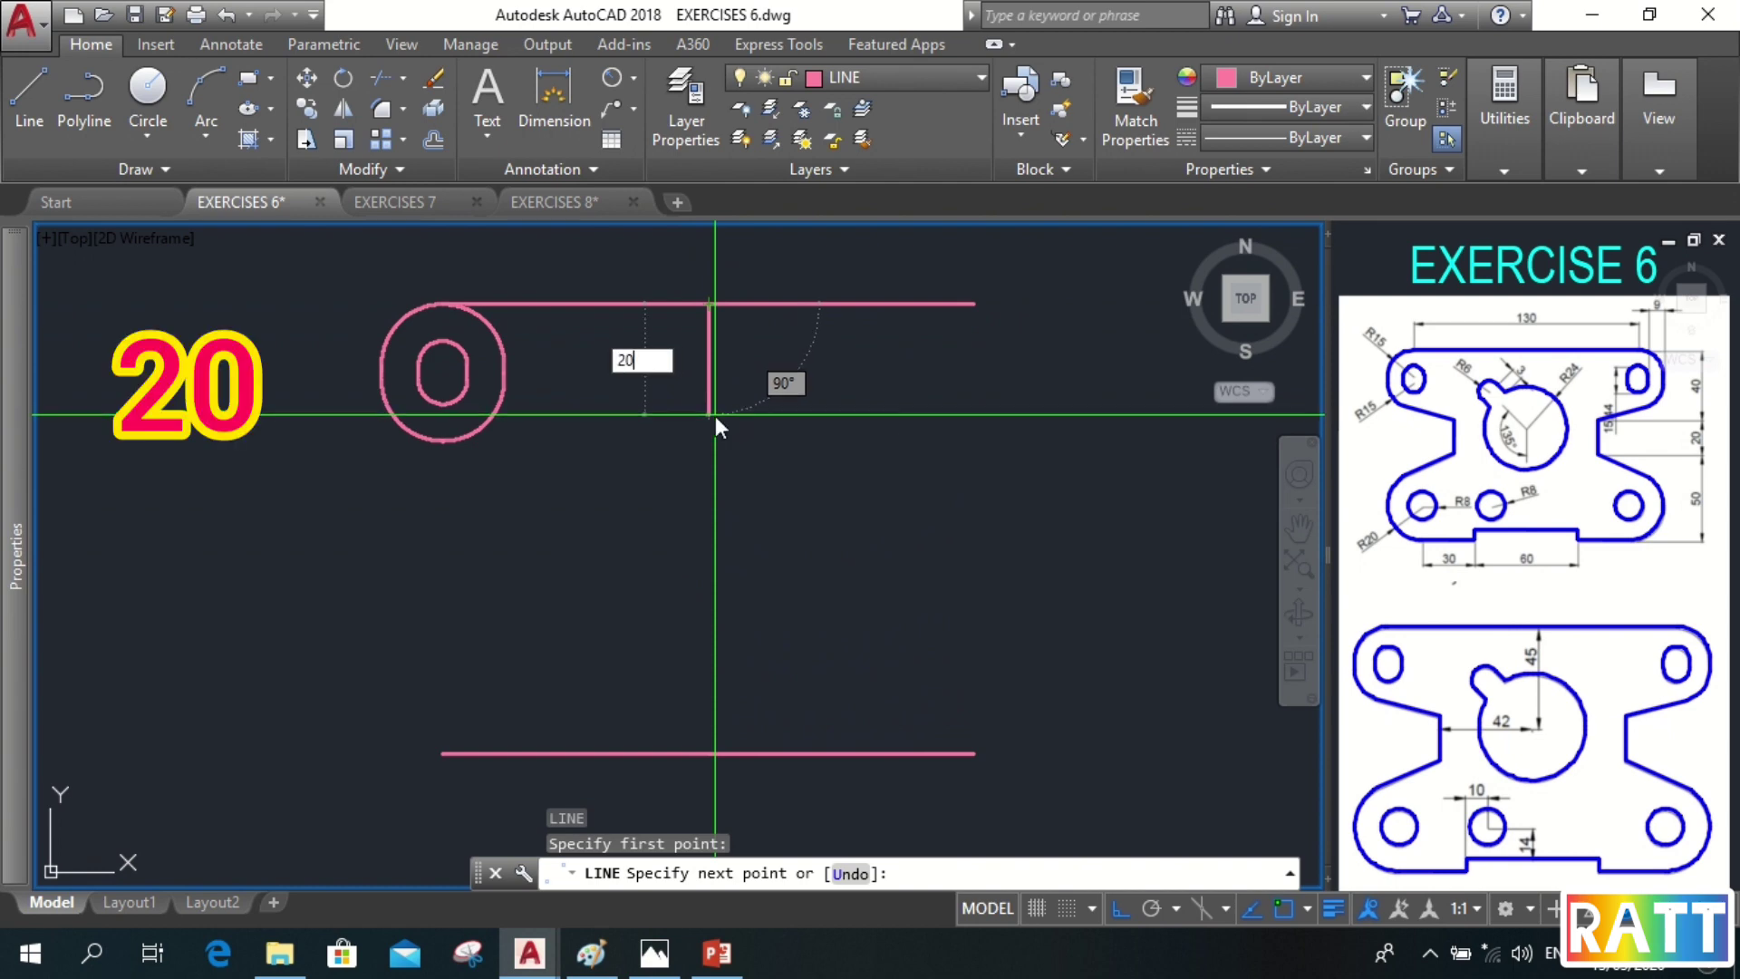
pyautogui.press('Return')
pyautogui.press('Return')
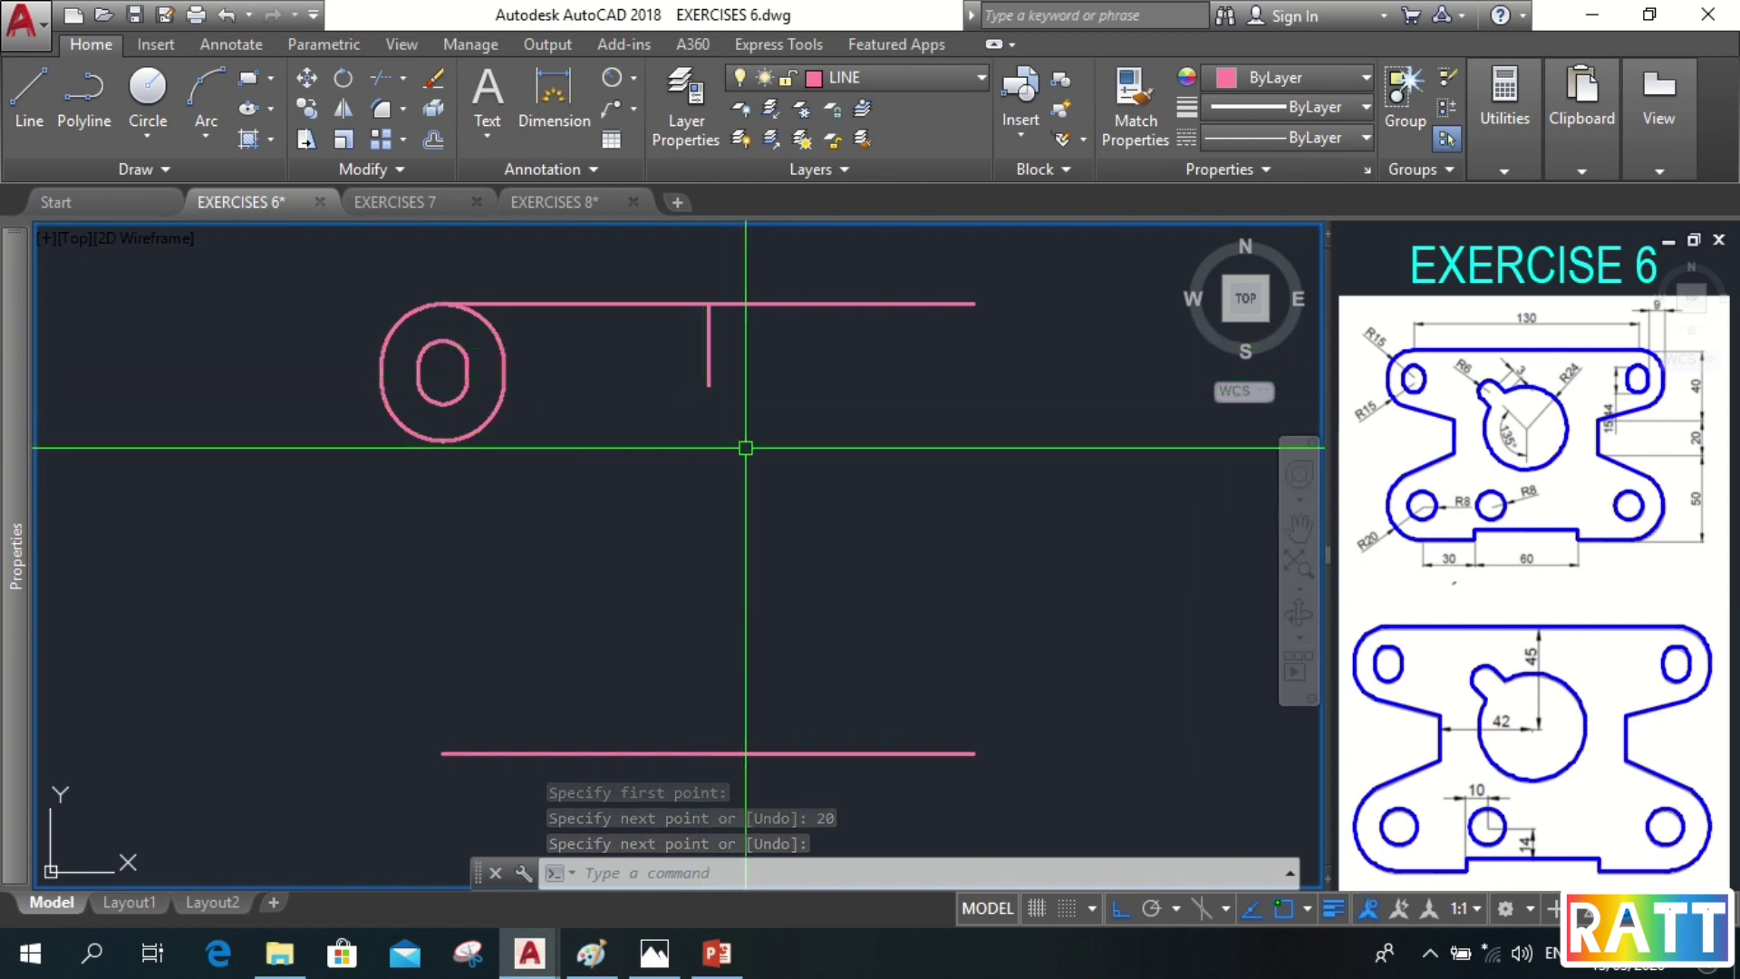
# Move the 20-unit vertical line 40 units straight down, using its top endpoint as base
pyautogui.write('m')
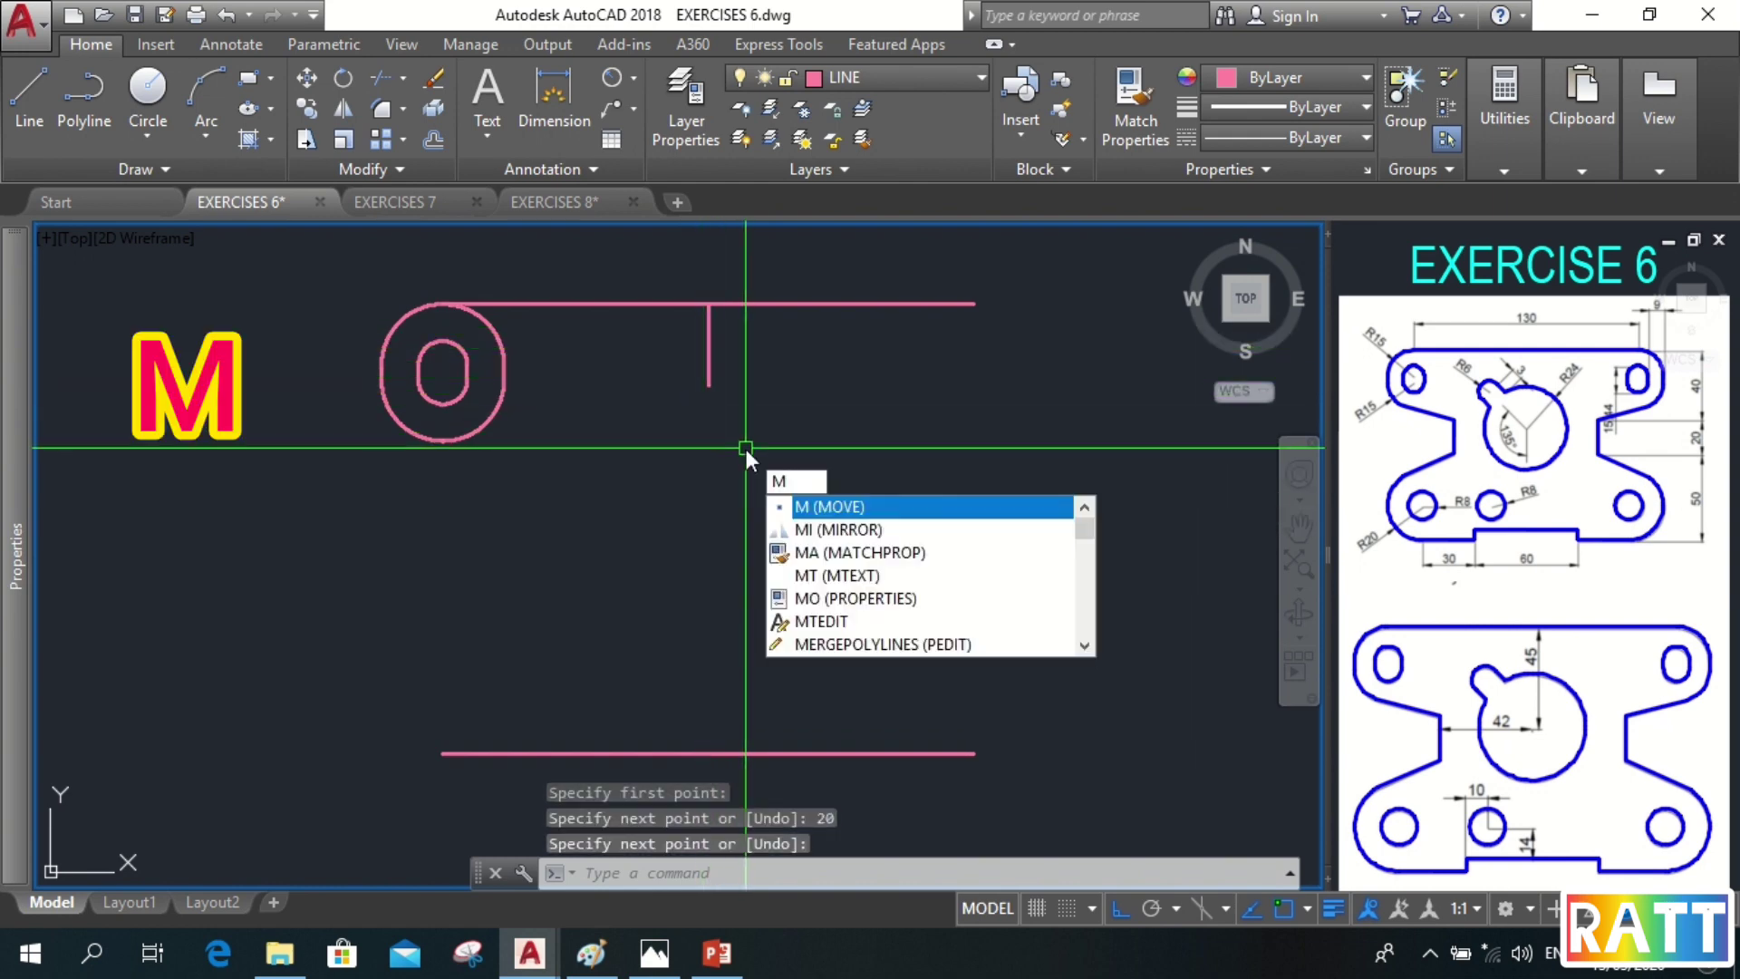
pyautogui.press('Return')
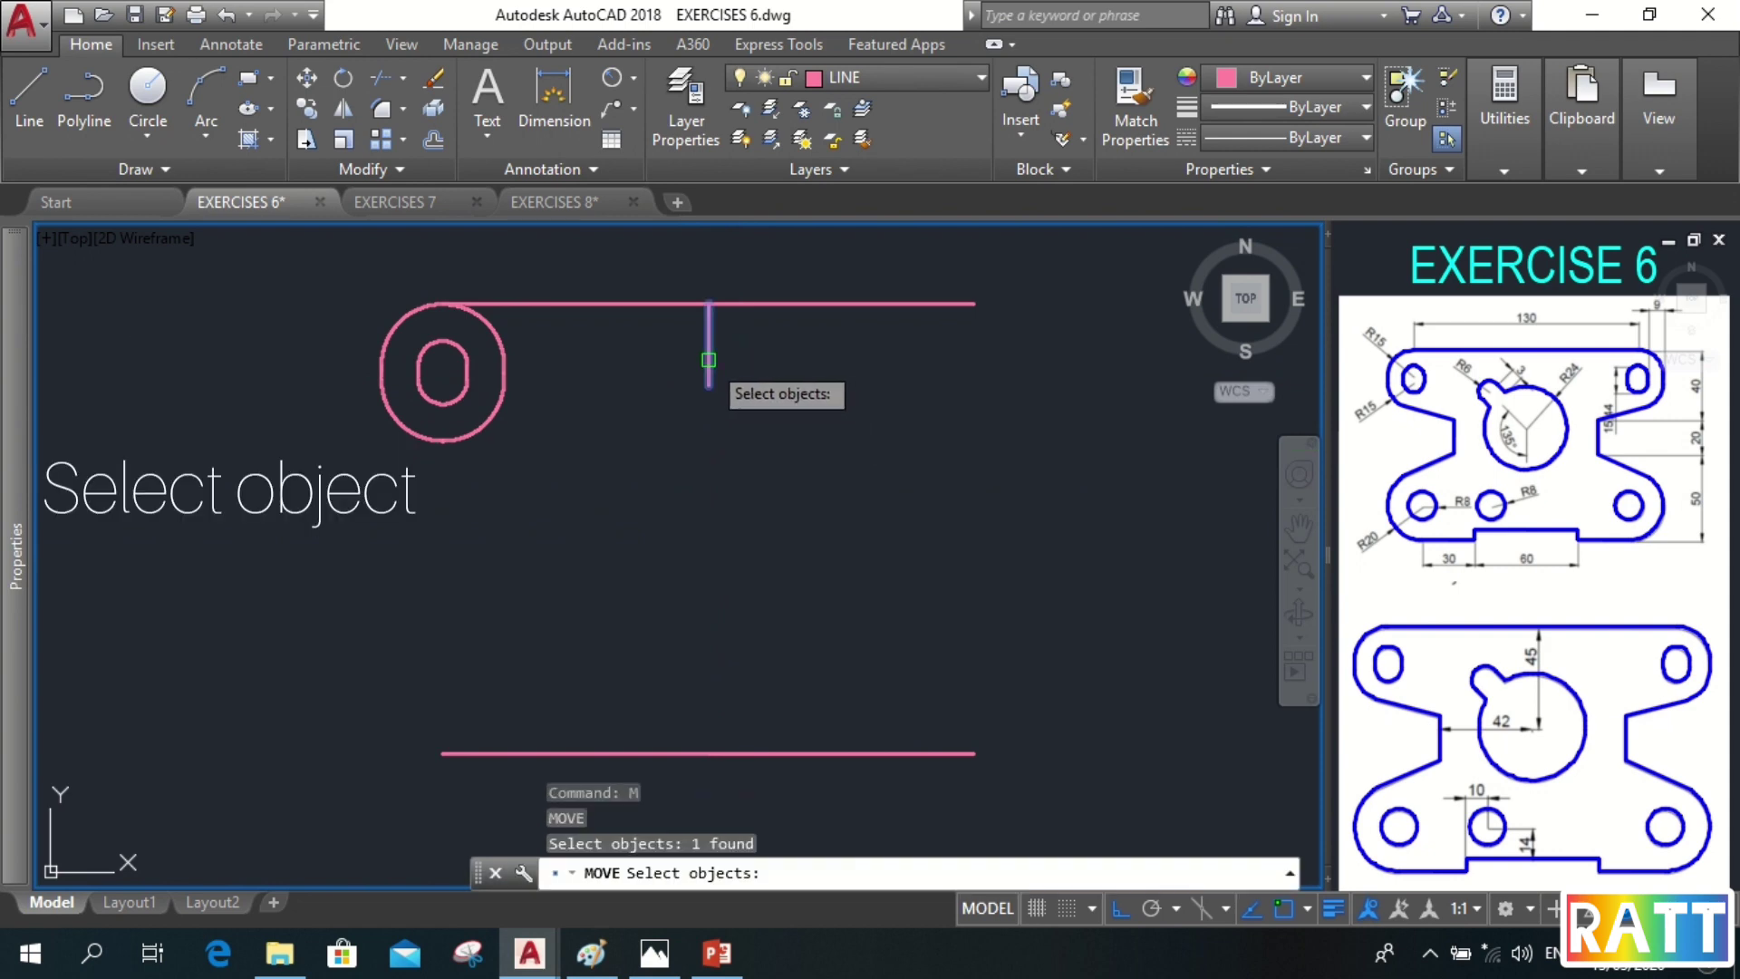
pyautogui.press('Return')
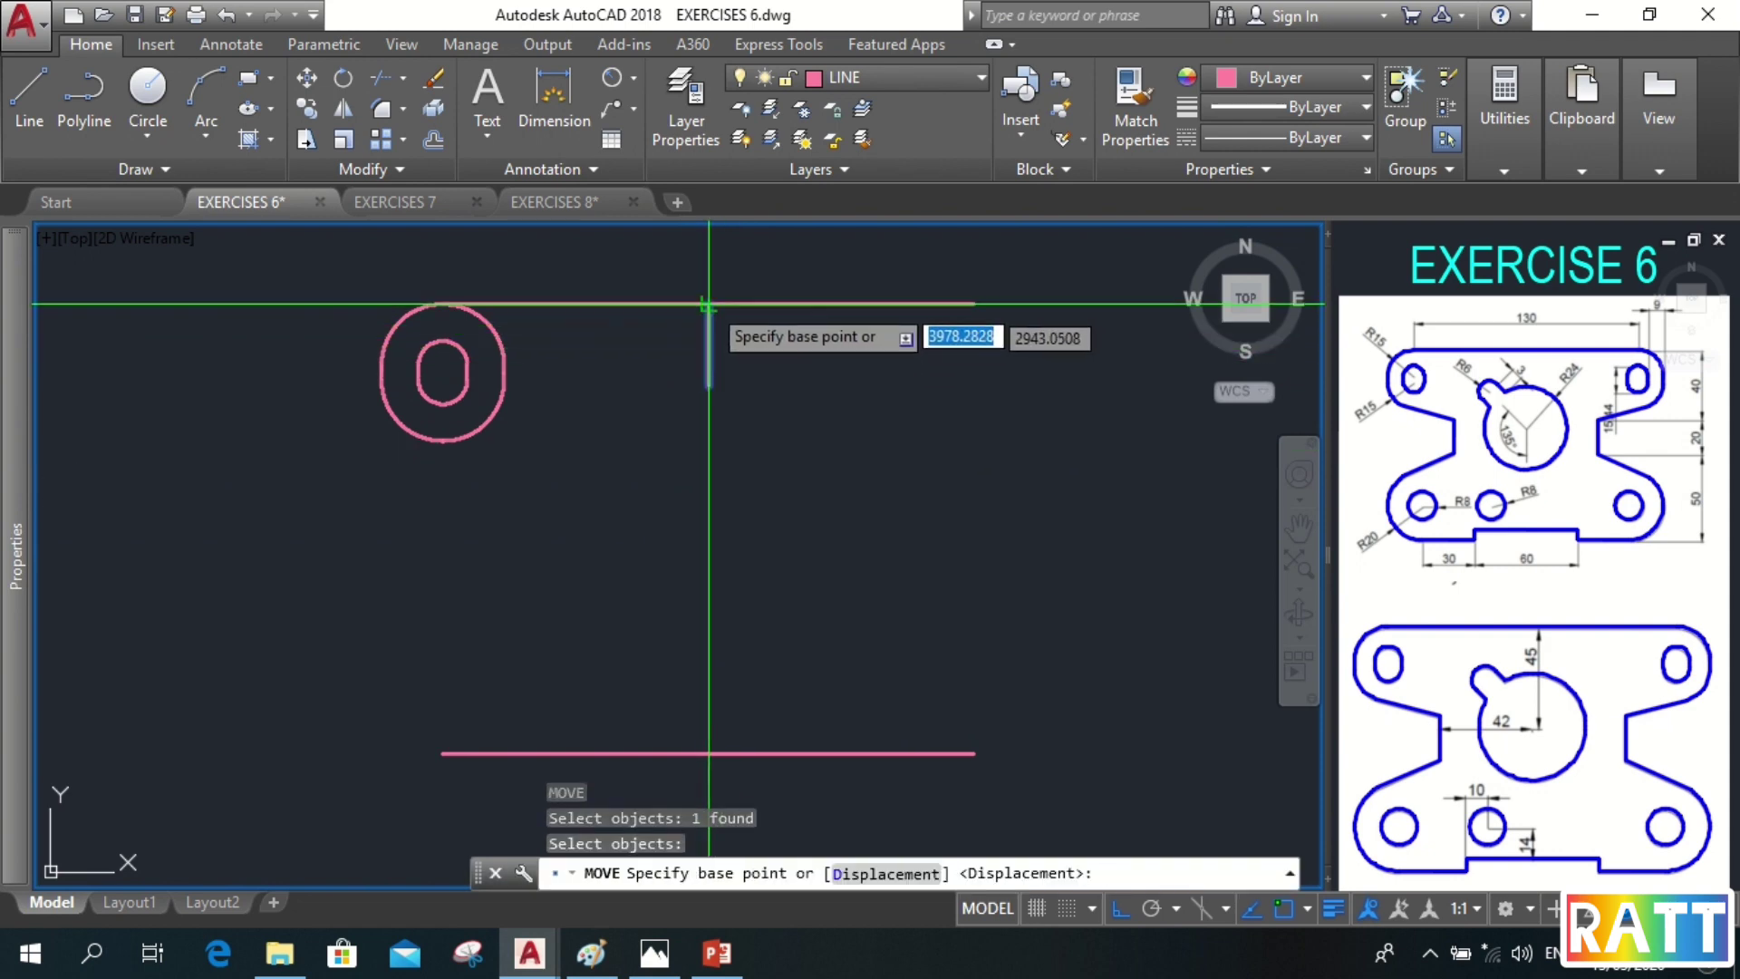
pyautogui.click(707, 305)
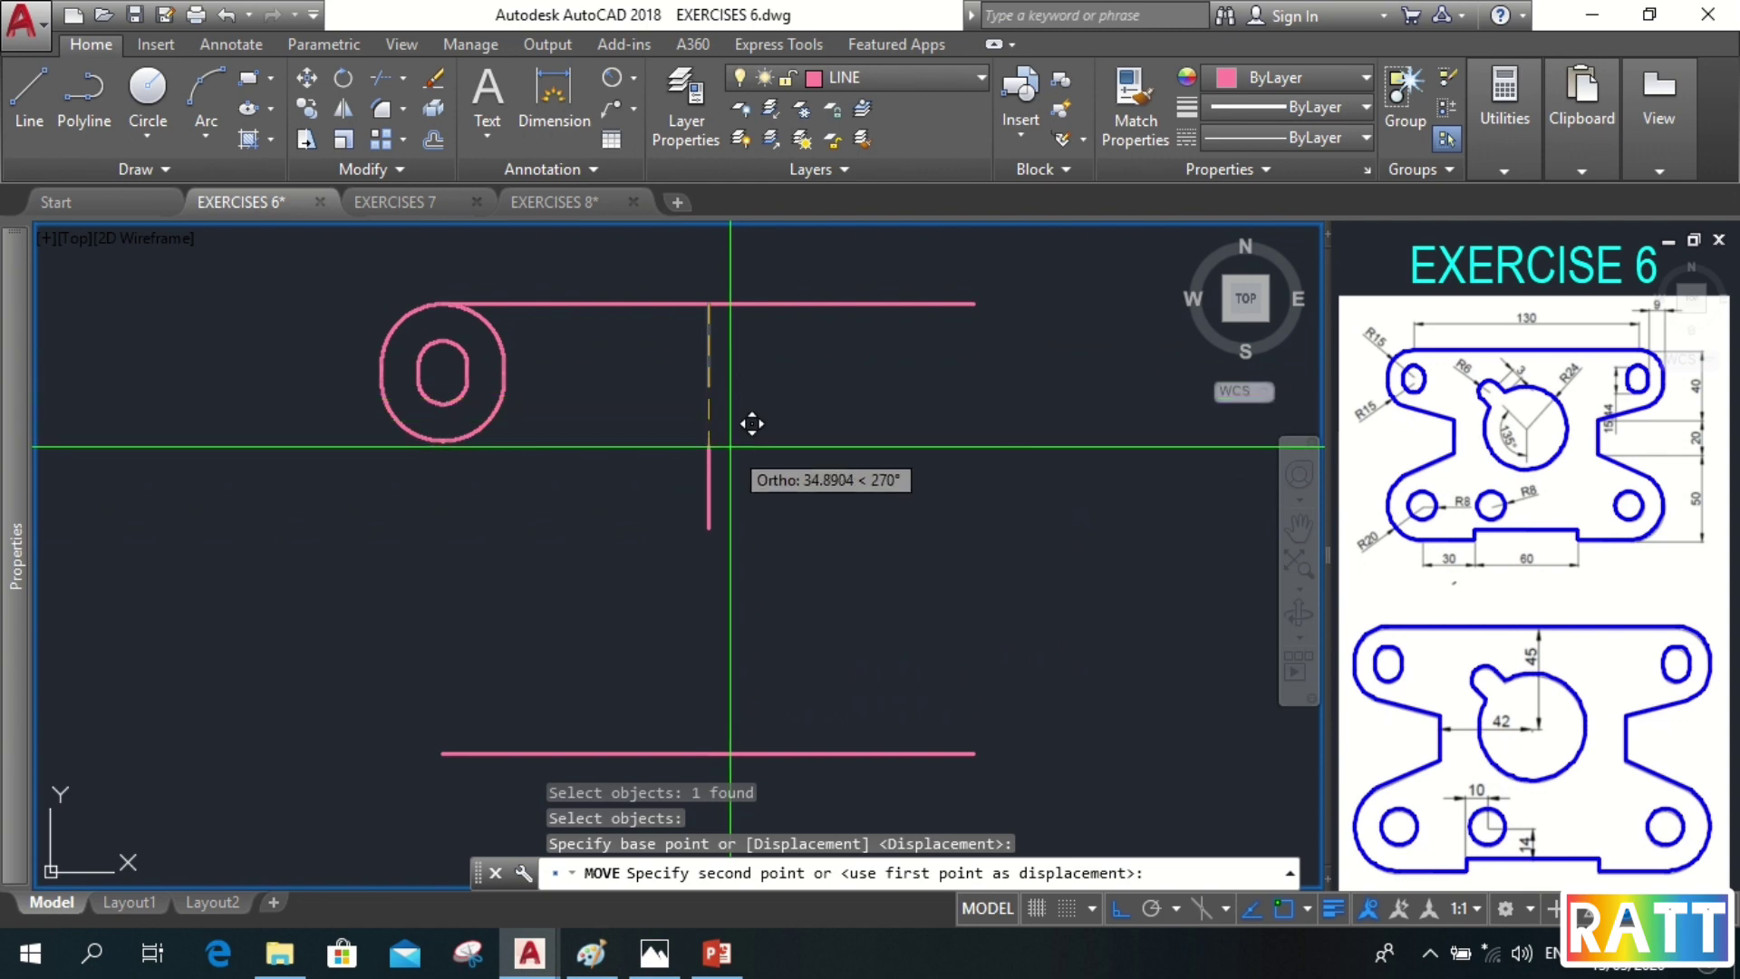
pyautogui.write('40')
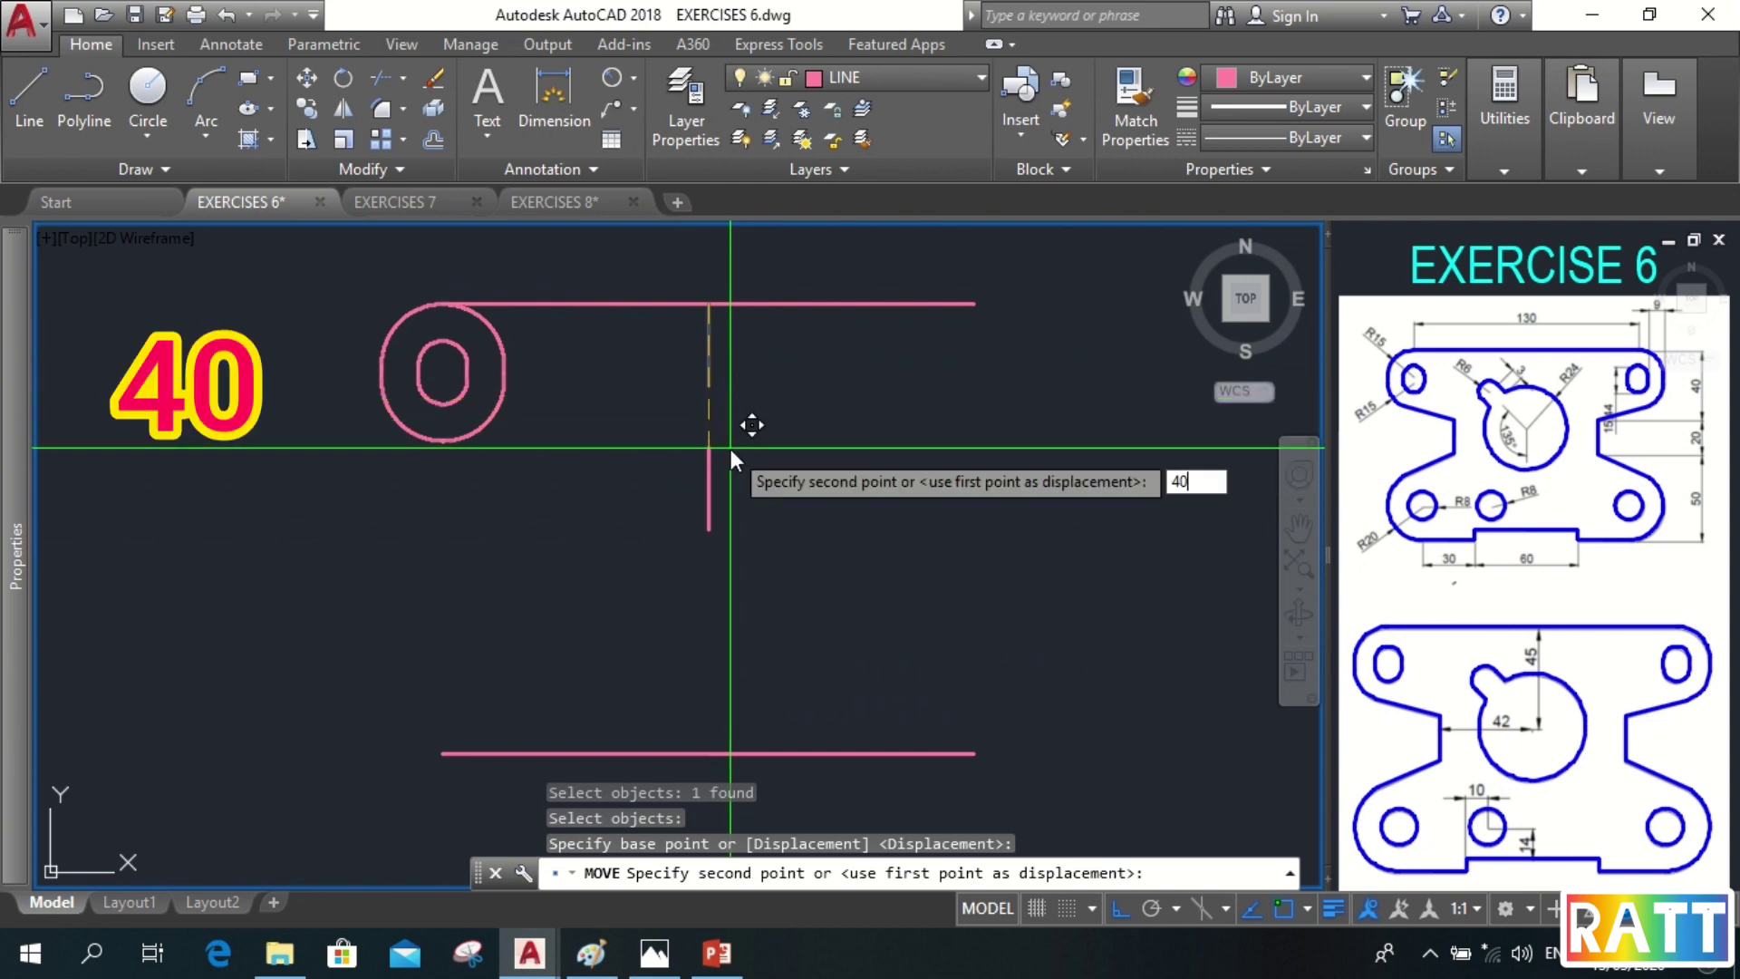
pyautogui.press('Return')
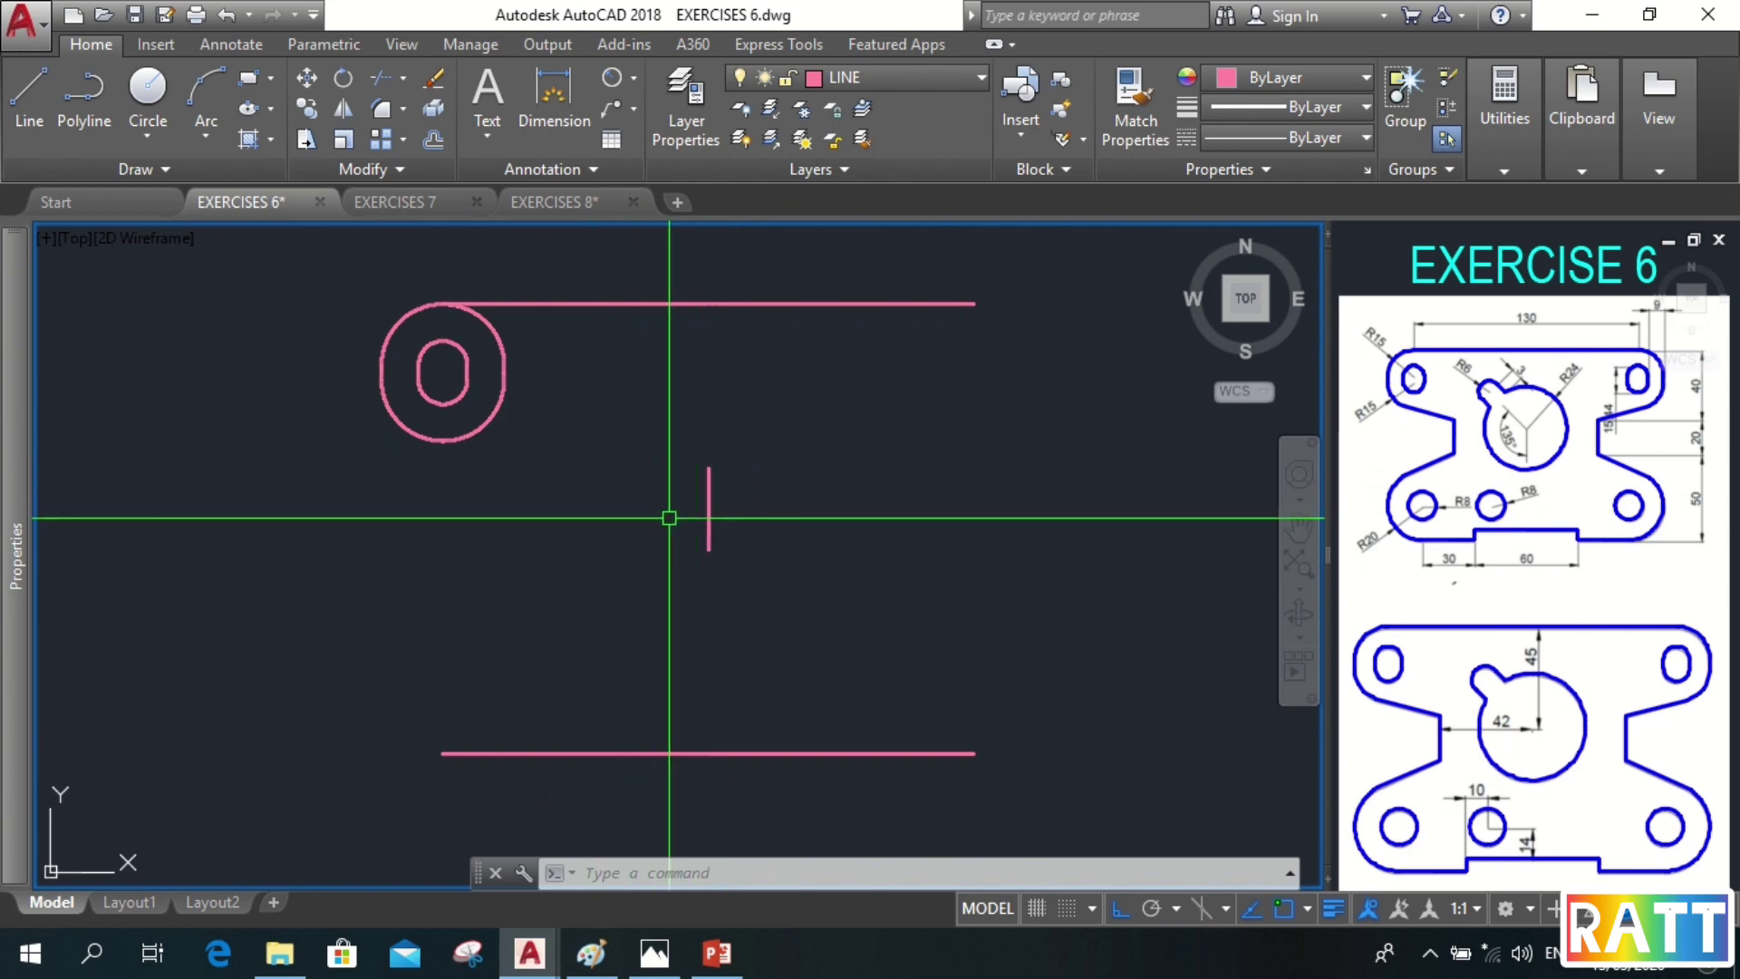
# Move the short vertical line 42 units to the left from its midpoint
pyautogui.press('m')
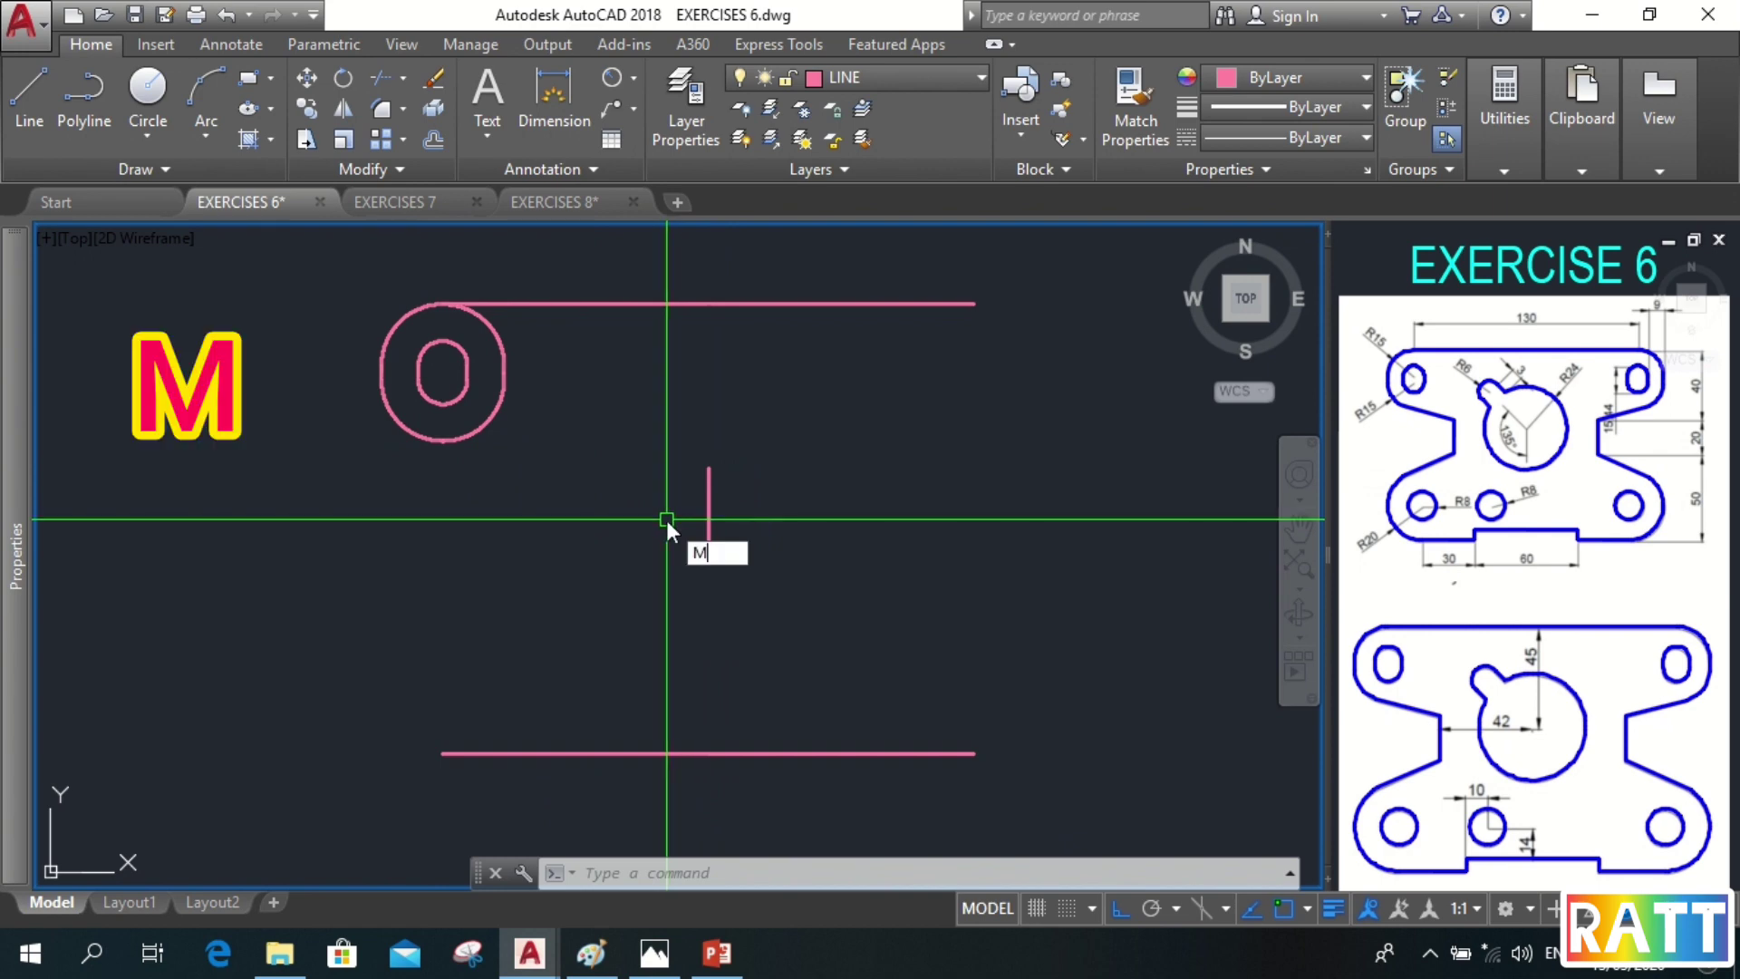
pyautogui.press('Return')
pyautogui.click(708, 509)
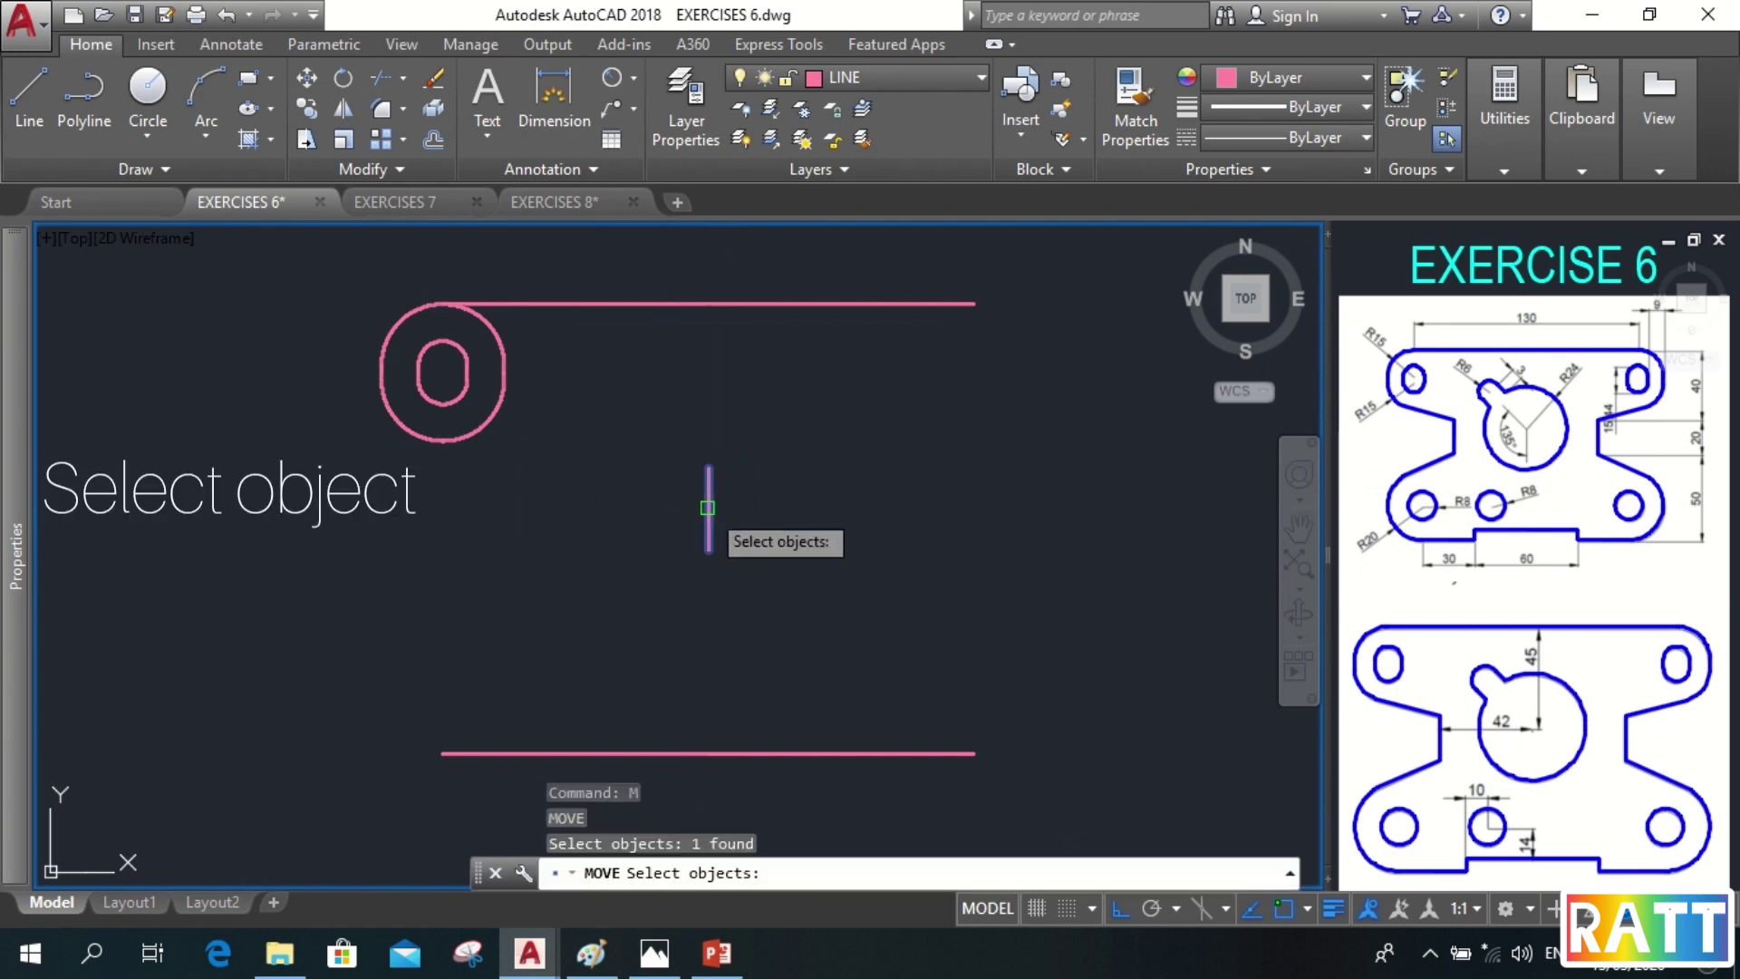
pyautogui.press('Return')
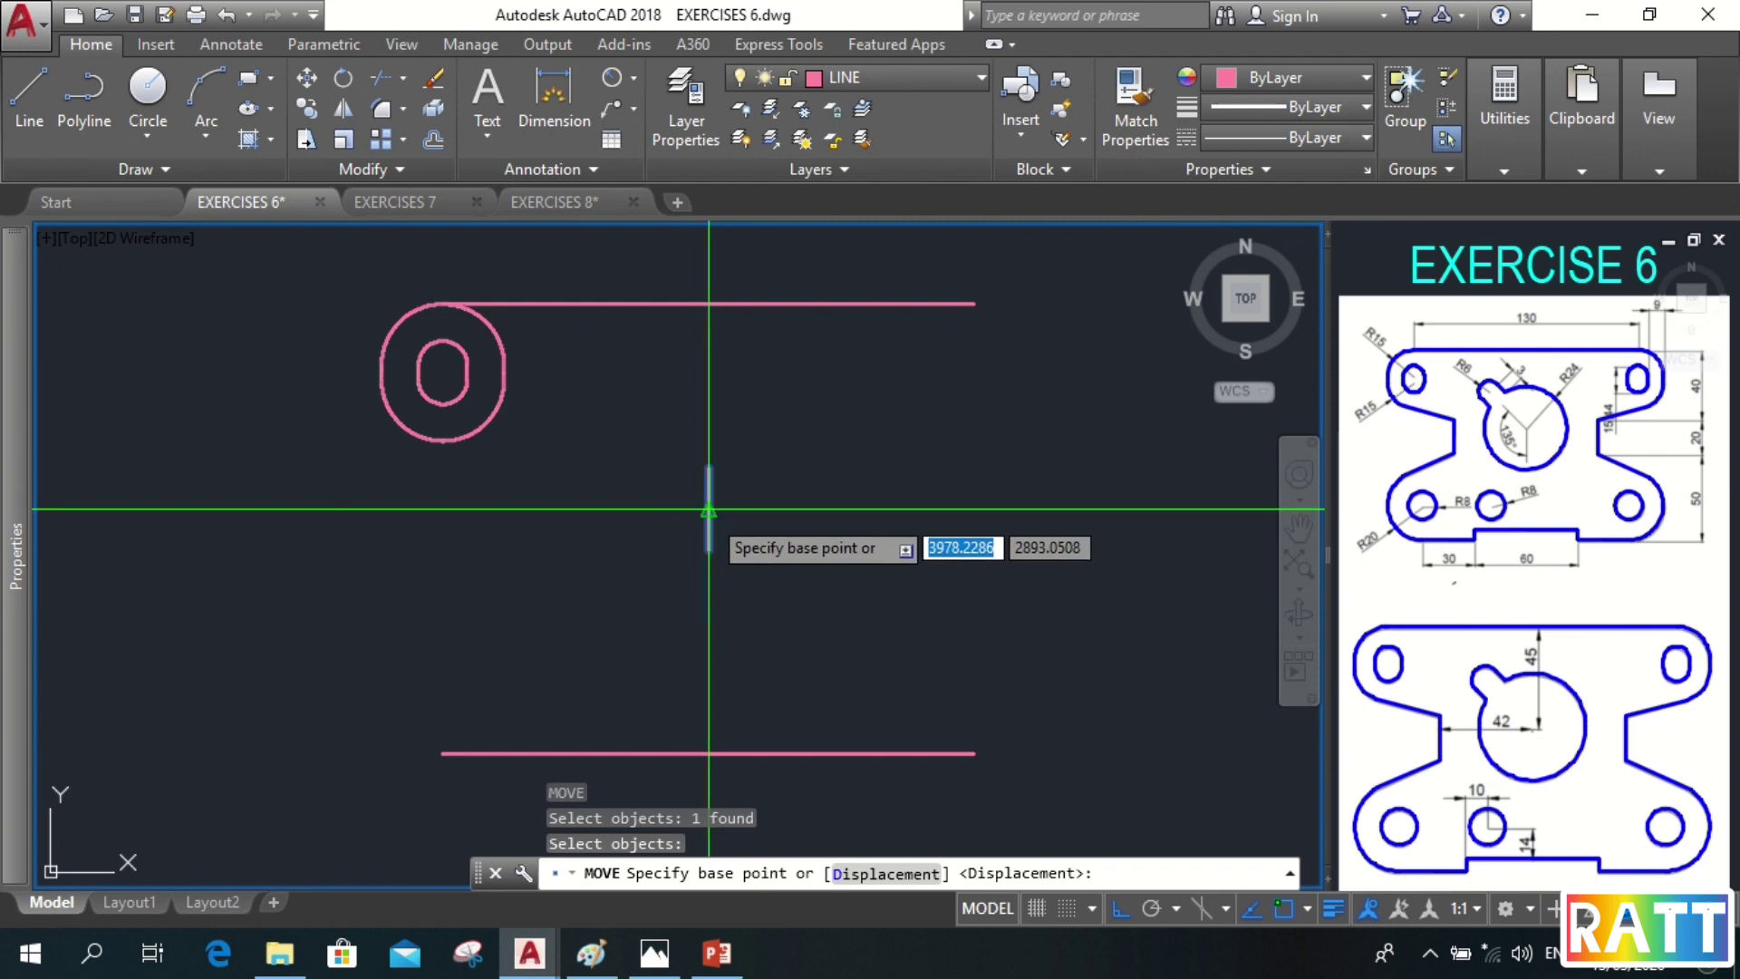
pyautogui.click(707, 508)
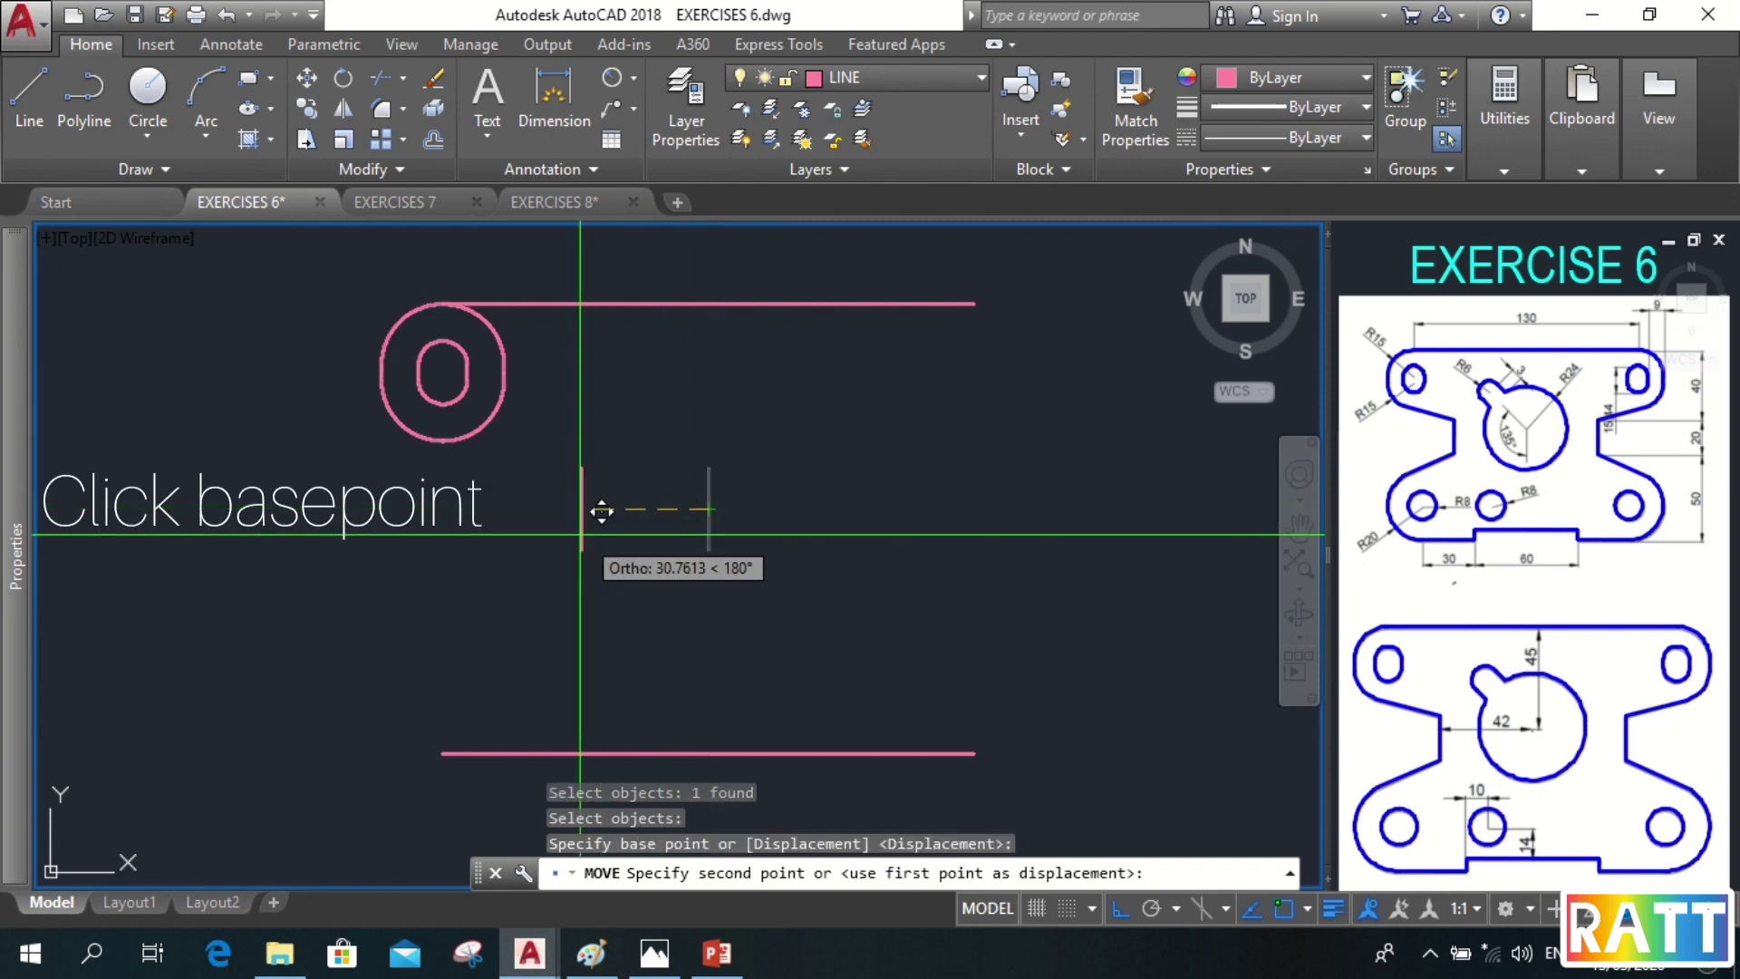
pyautogui.write('42')
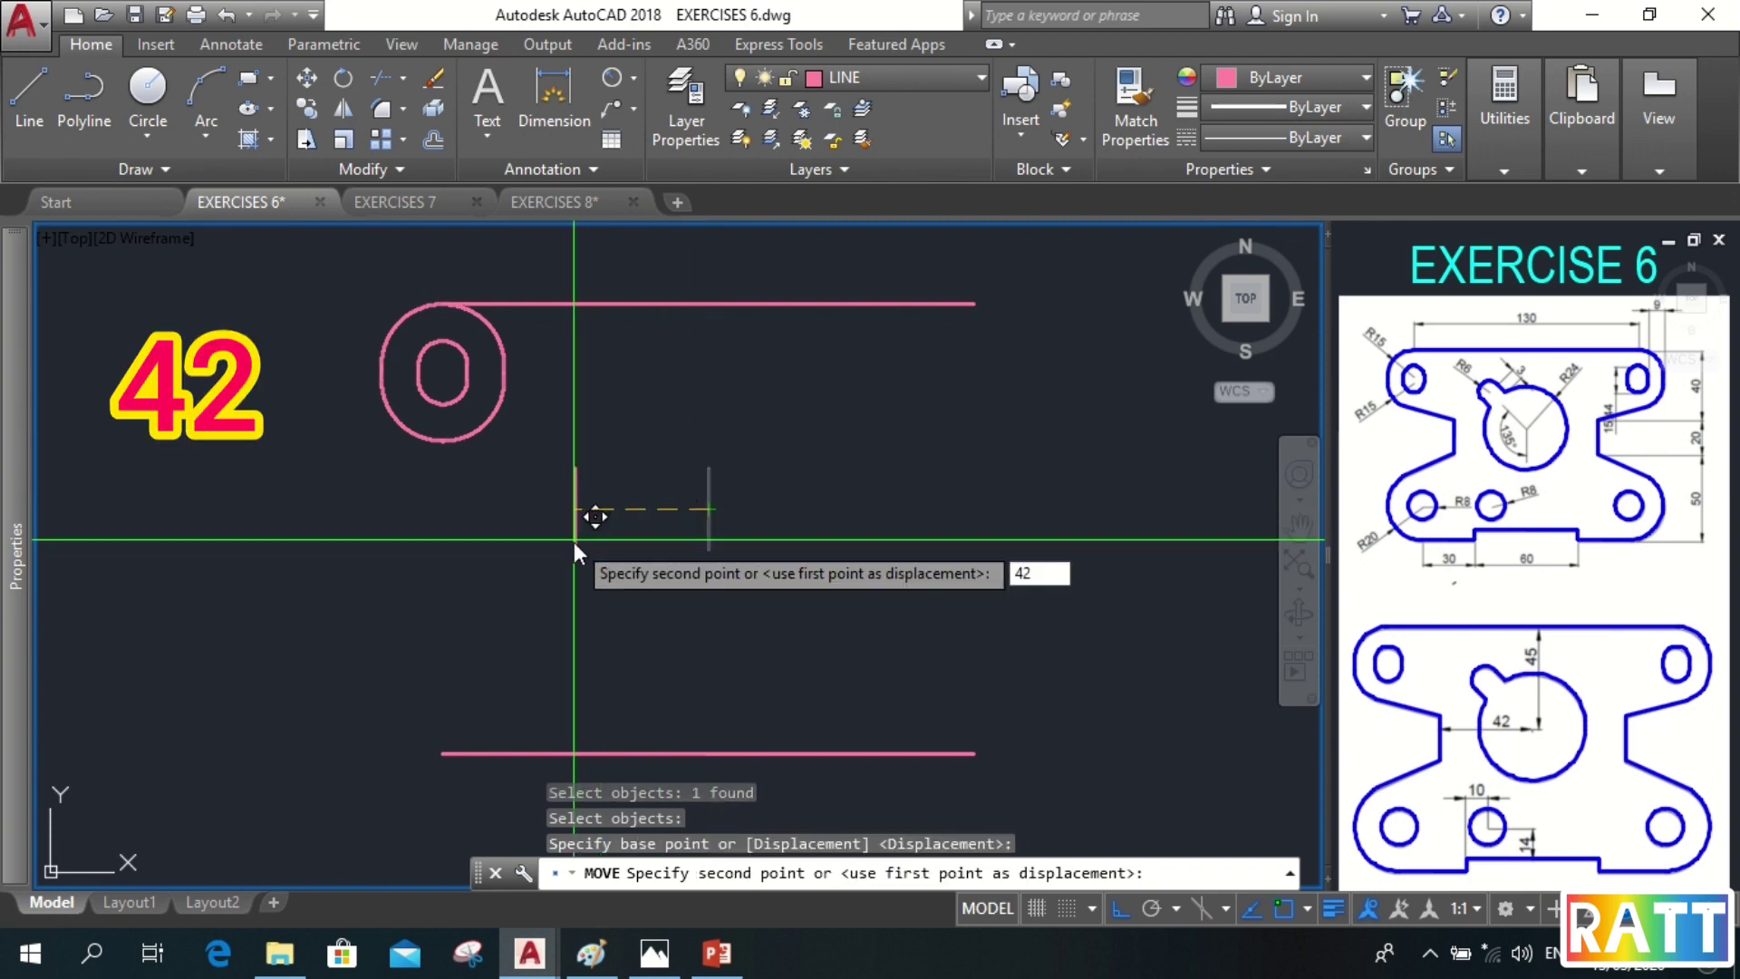
pyautogui.press('Return')
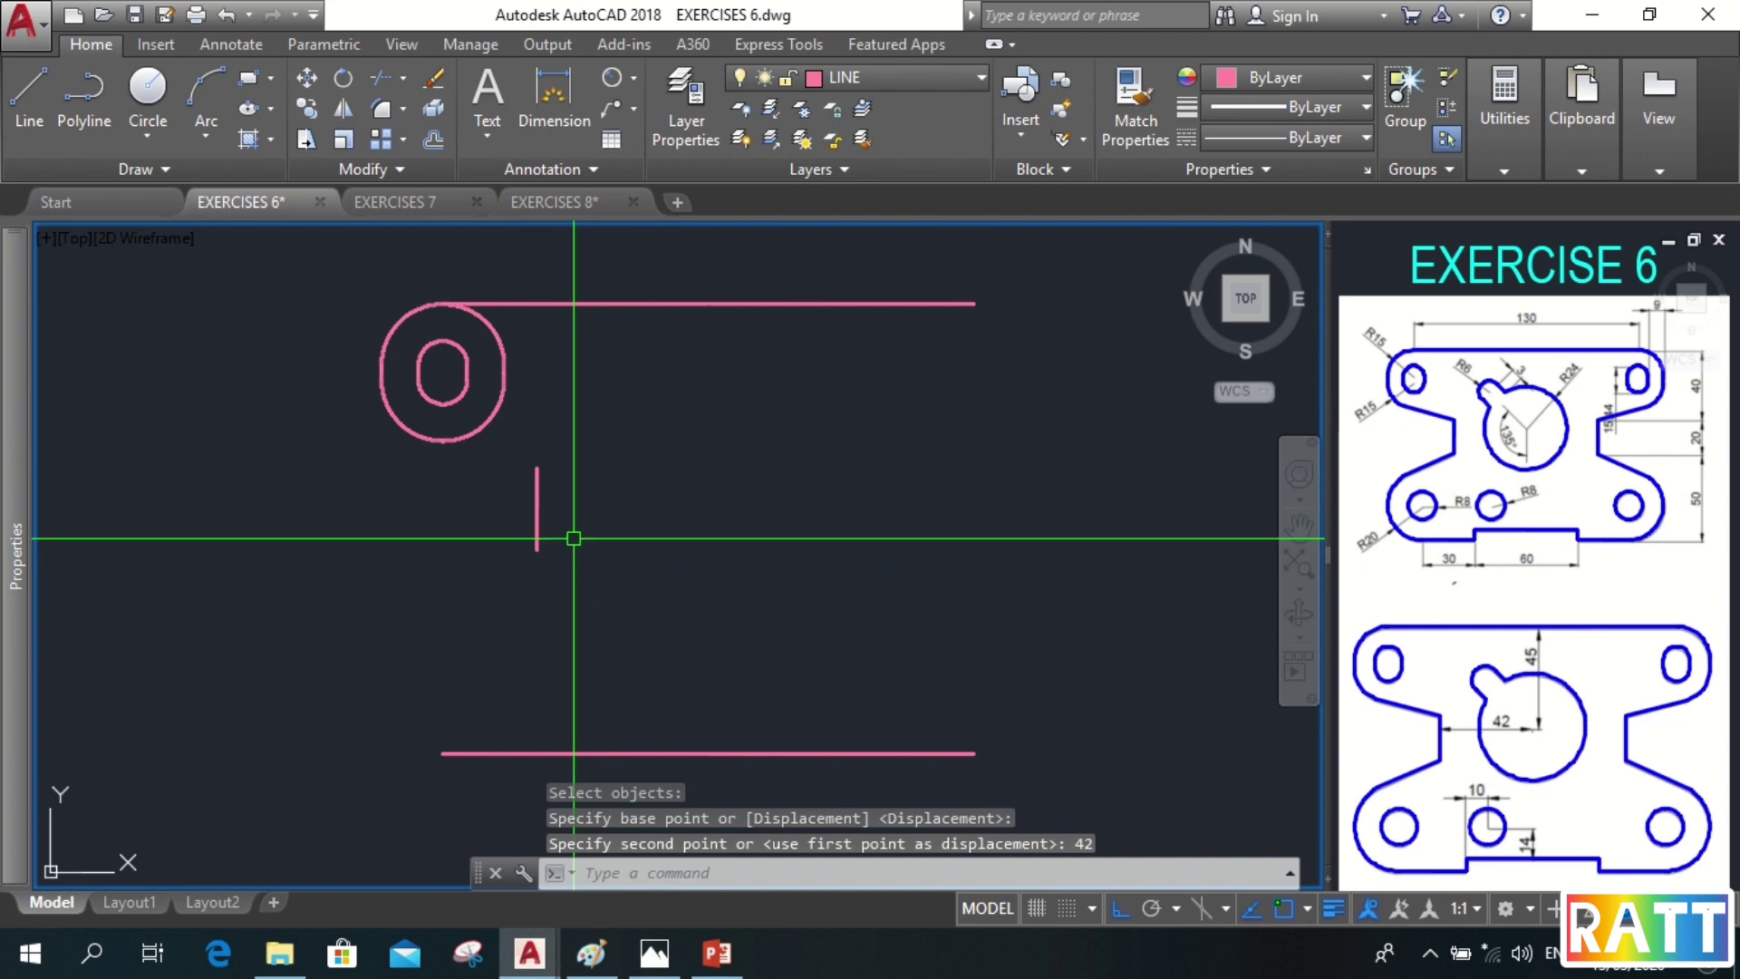
pyautogui.moveTo(574, 537); pyautogui.dragTo(576, 573, button='middle')
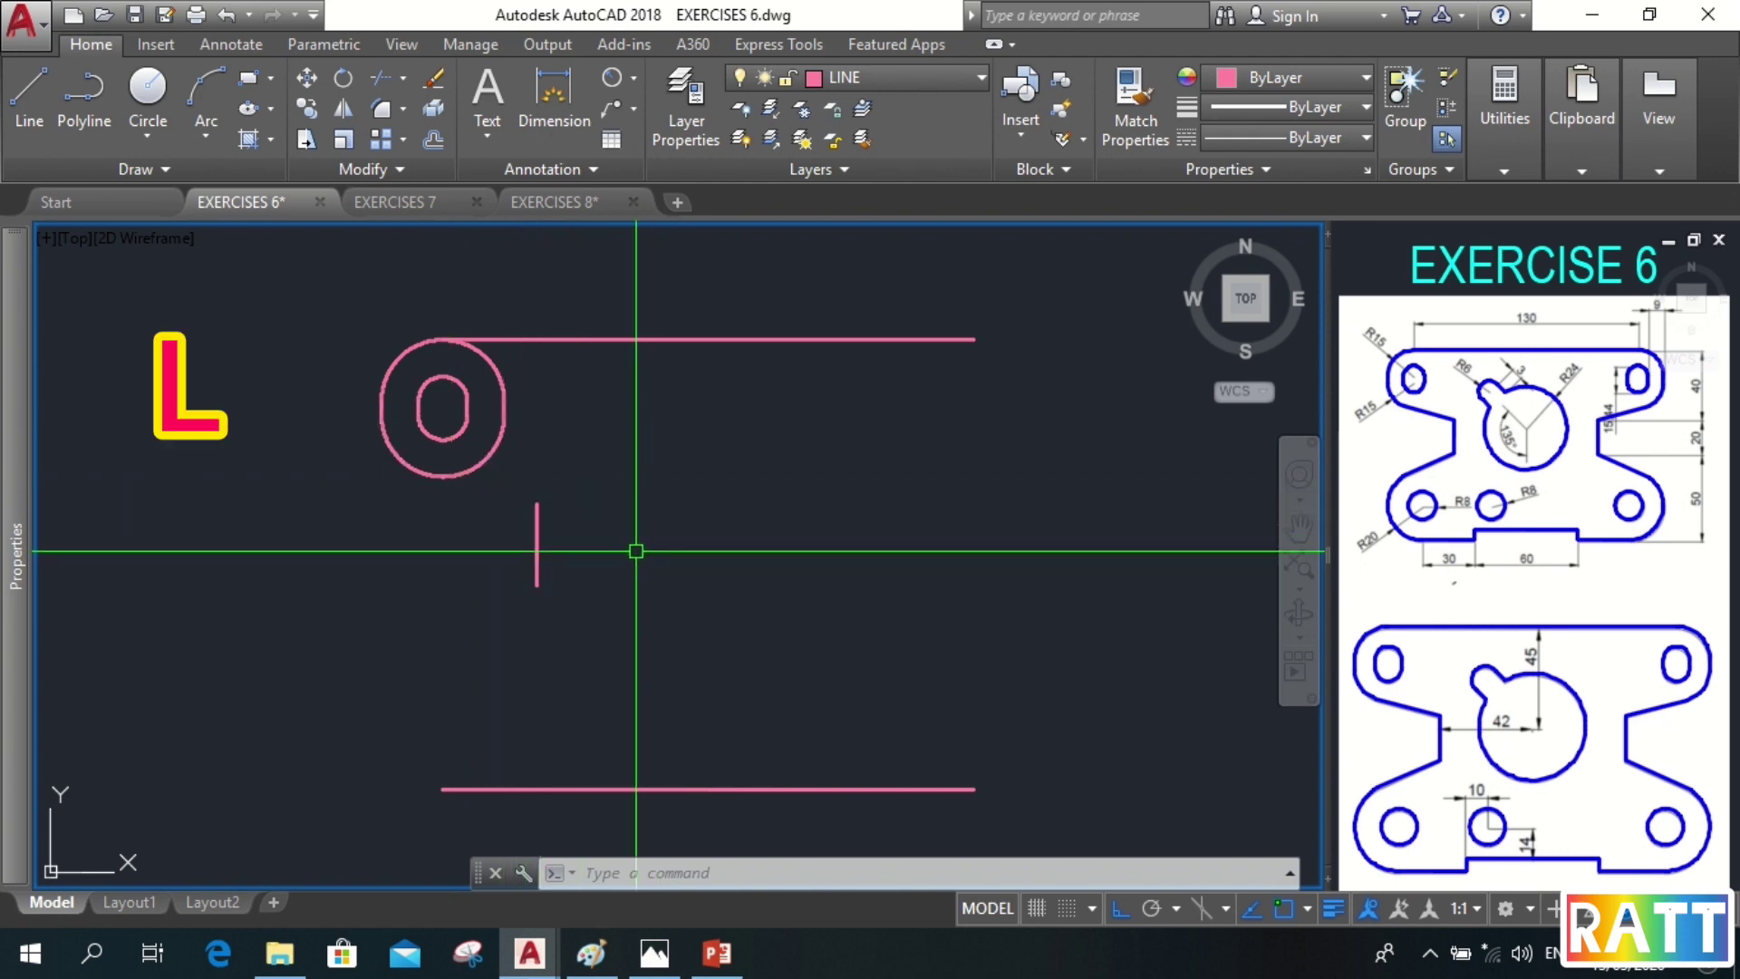
pyautogui.write('L')
# Draw a line from the vertical line's top end, snapped tangent to the outer circle
pyautogui.press('Return')
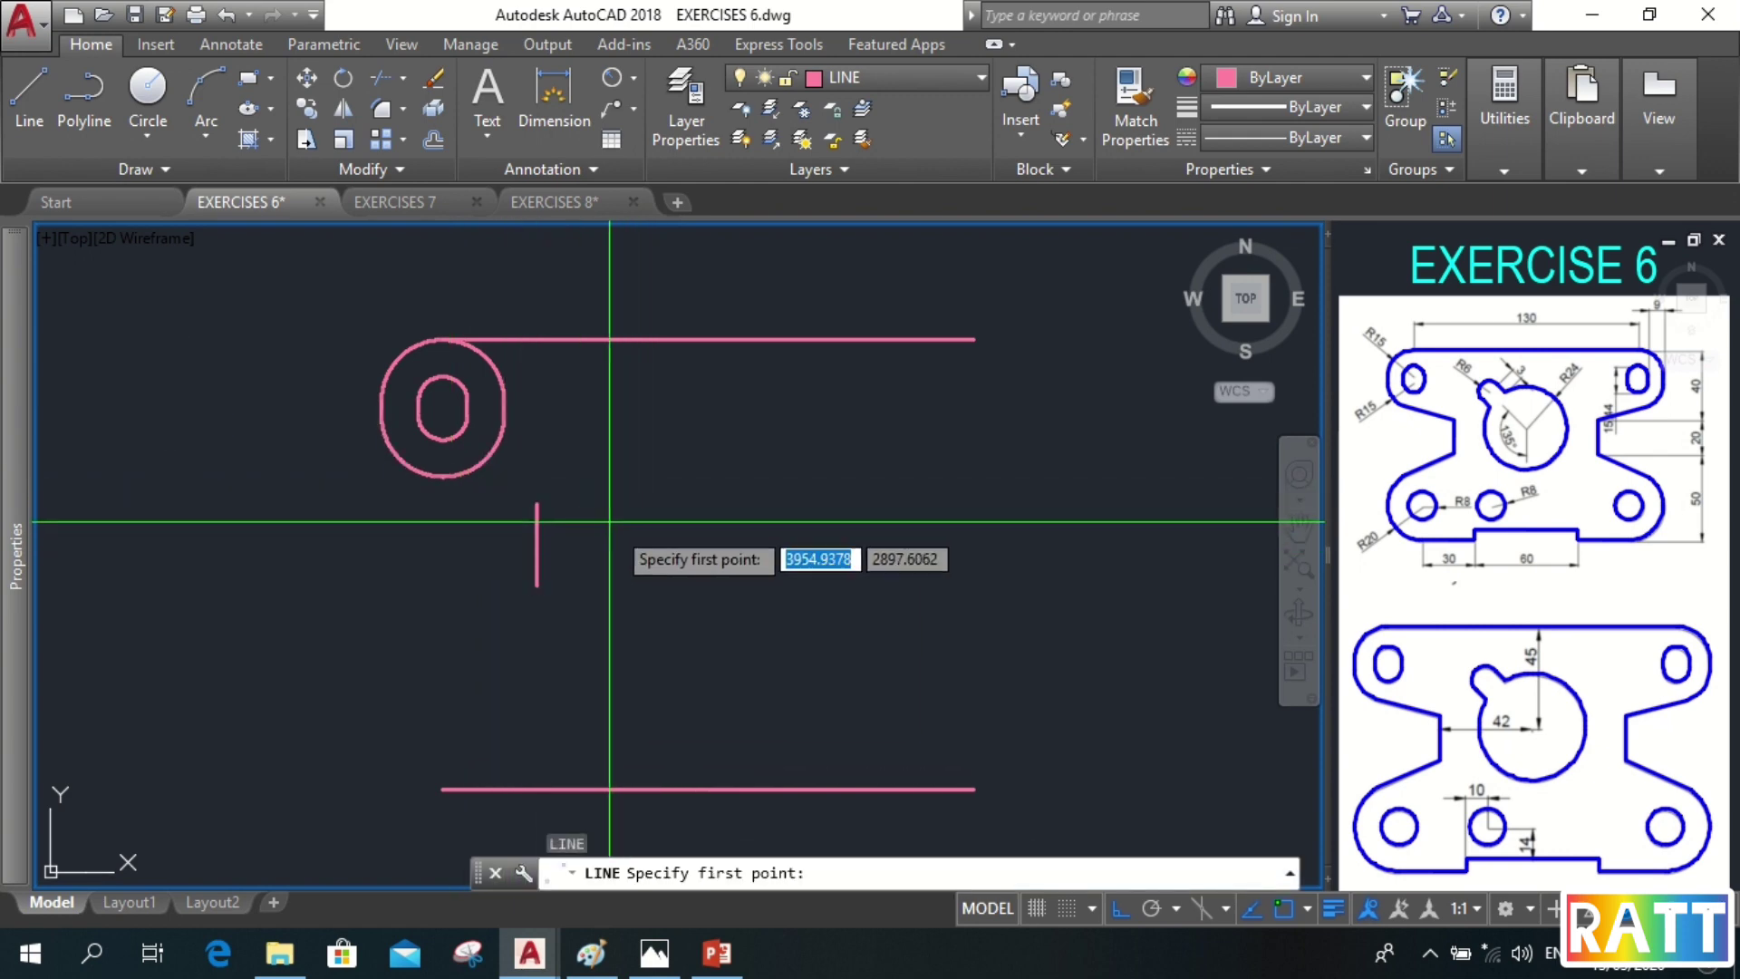
pyautogui.click(536, 504)
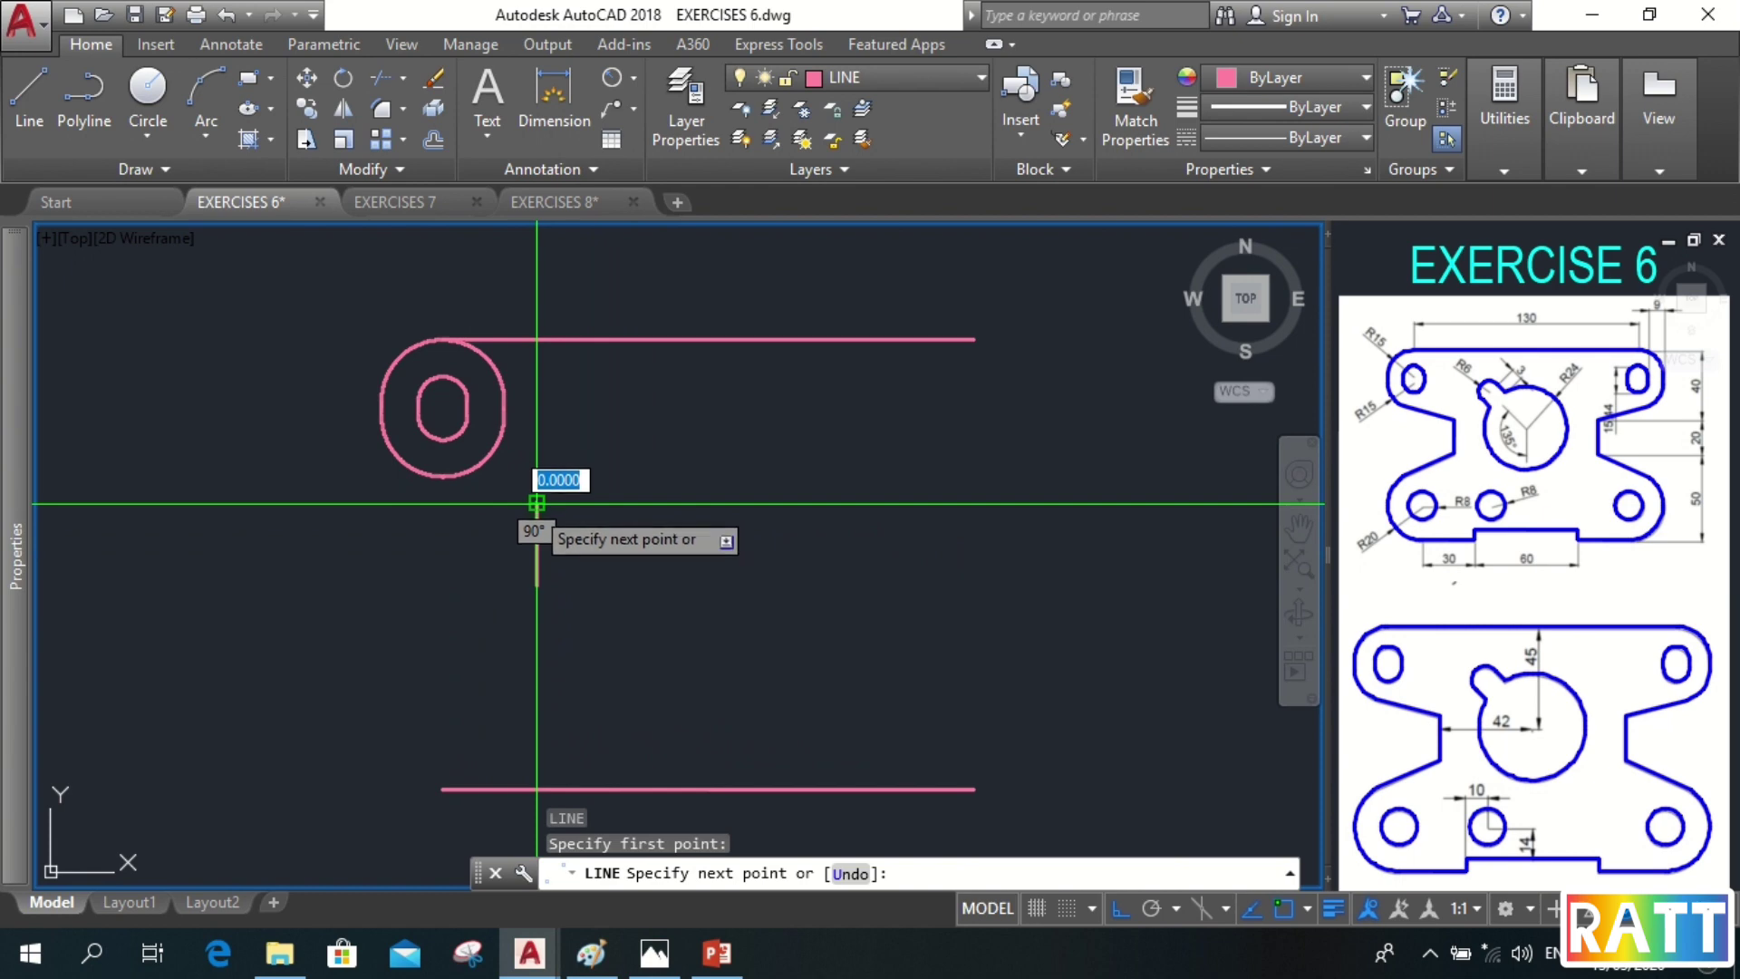
pyautogui.keyDown('shift'); pyautogui.rightClick(480, 510); pyautogui.keyUp('shift')
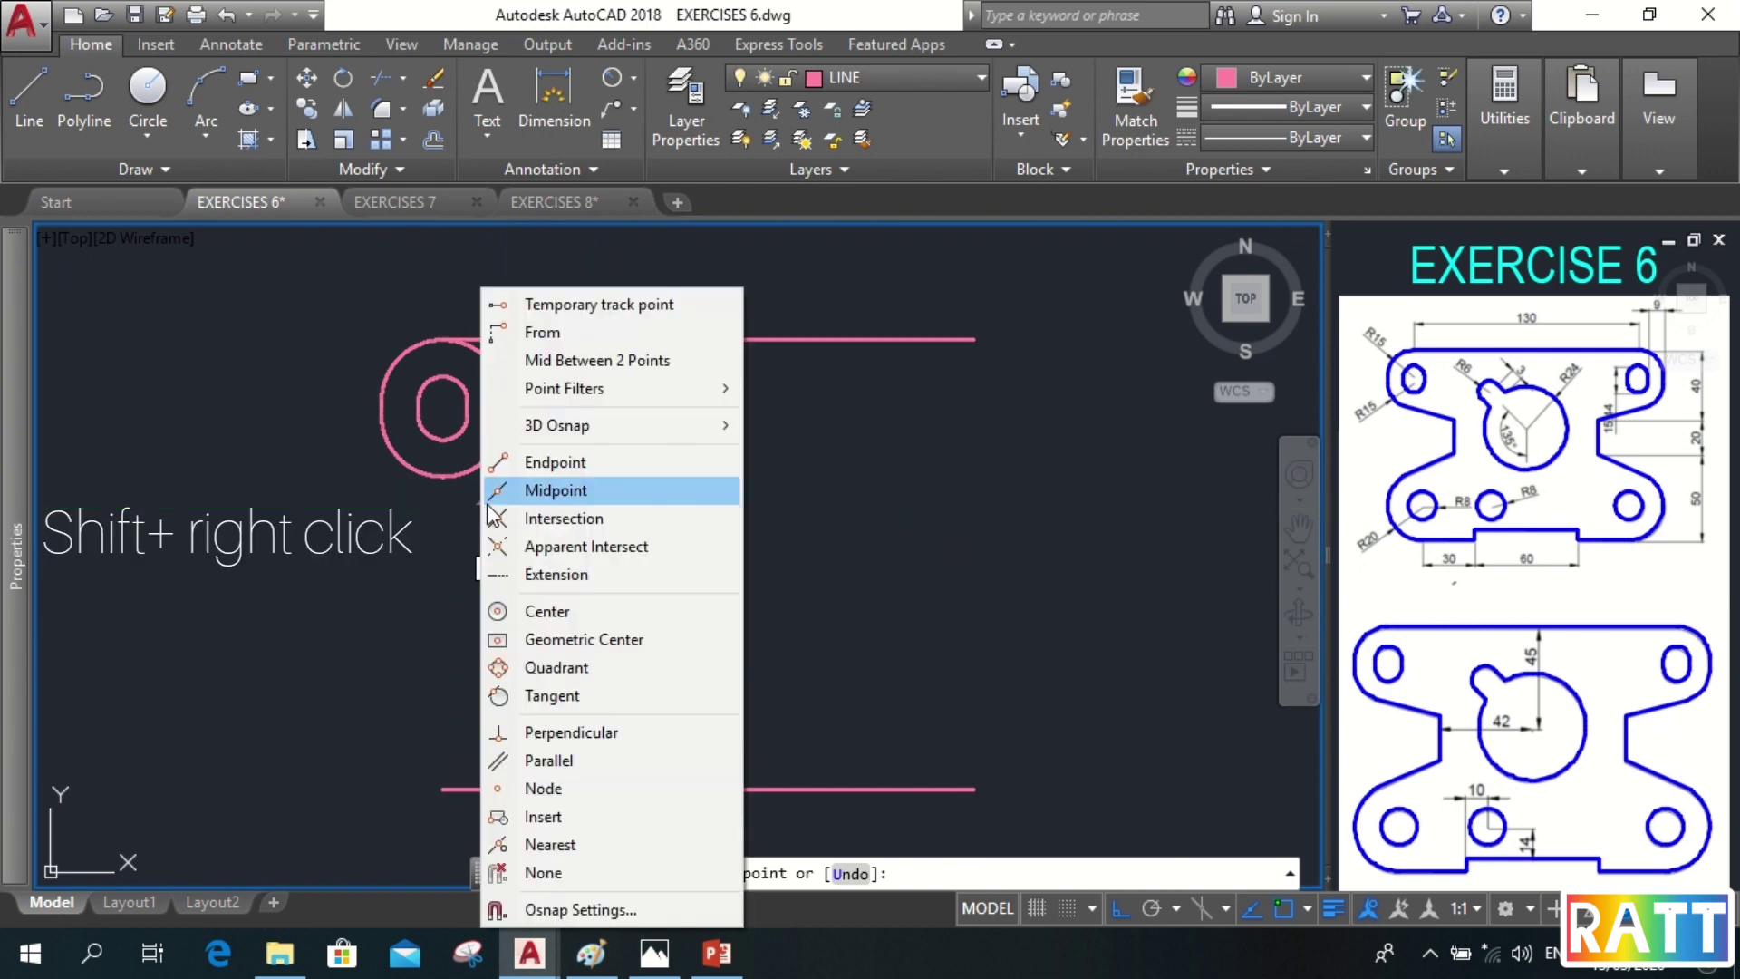
pyautogui.click(565, 696)
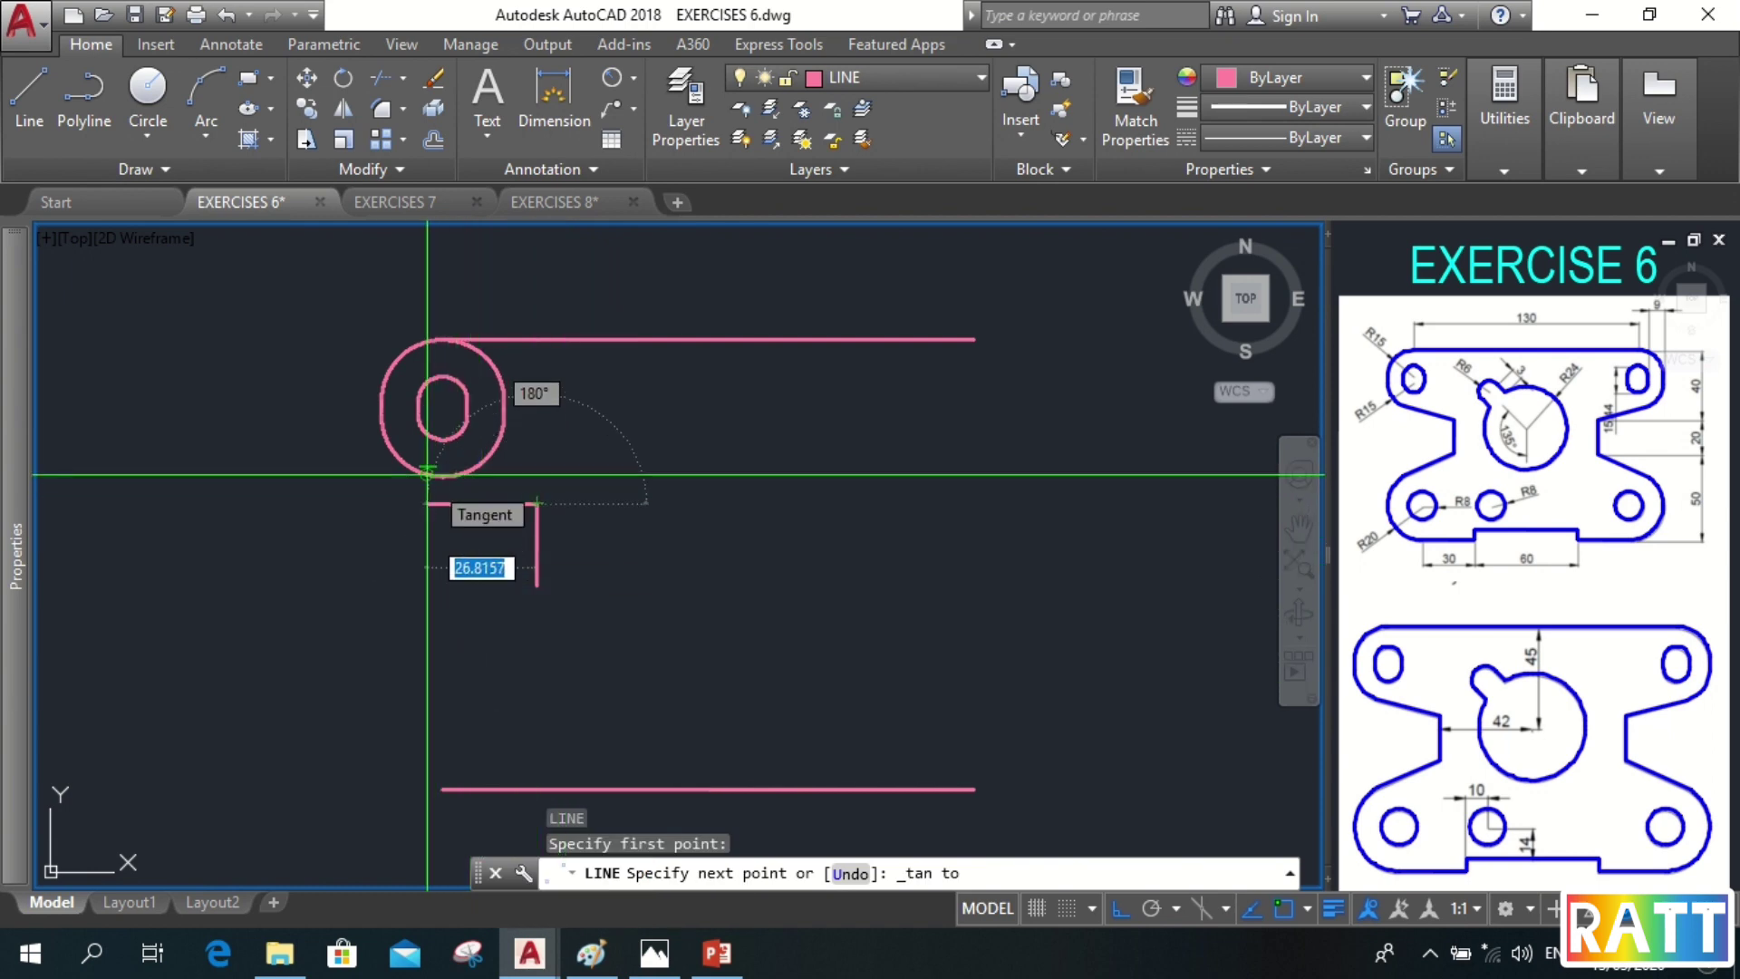
pyautogui.click(427, 474)
pyautogui.press('Return')
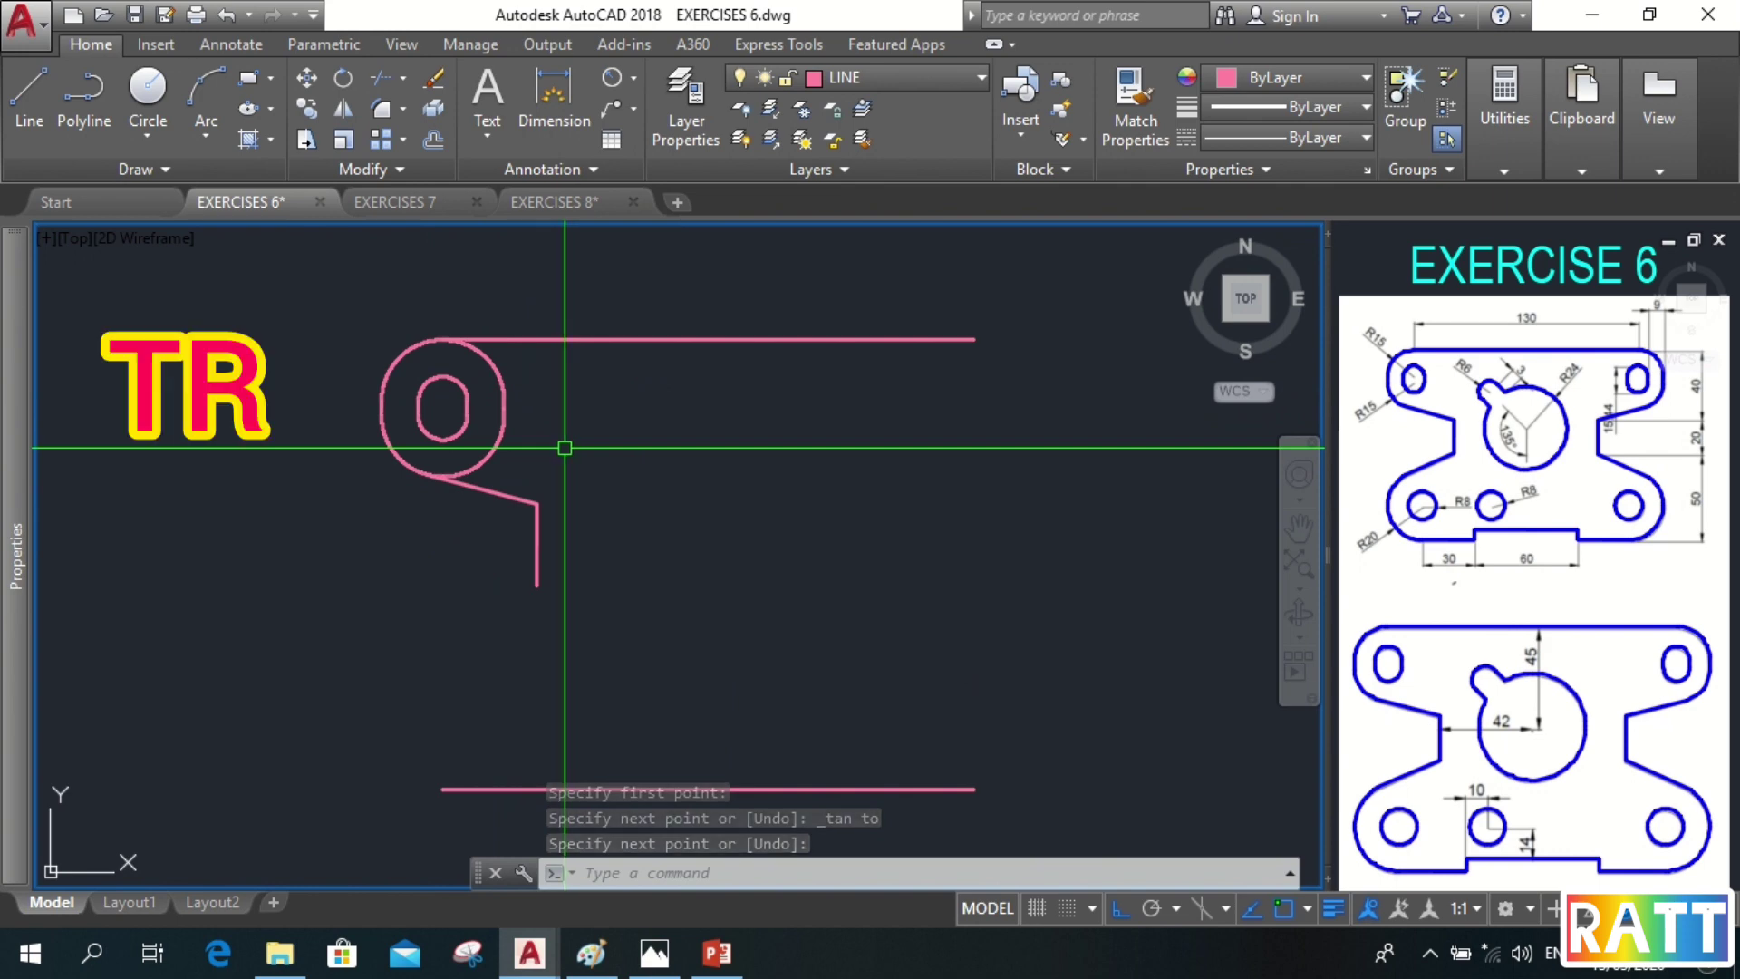
# Trim the outer circle's right arc, using the slanted and top lines as cutting edges
pyautogui.write('TR')
pyautogui.press('Return')
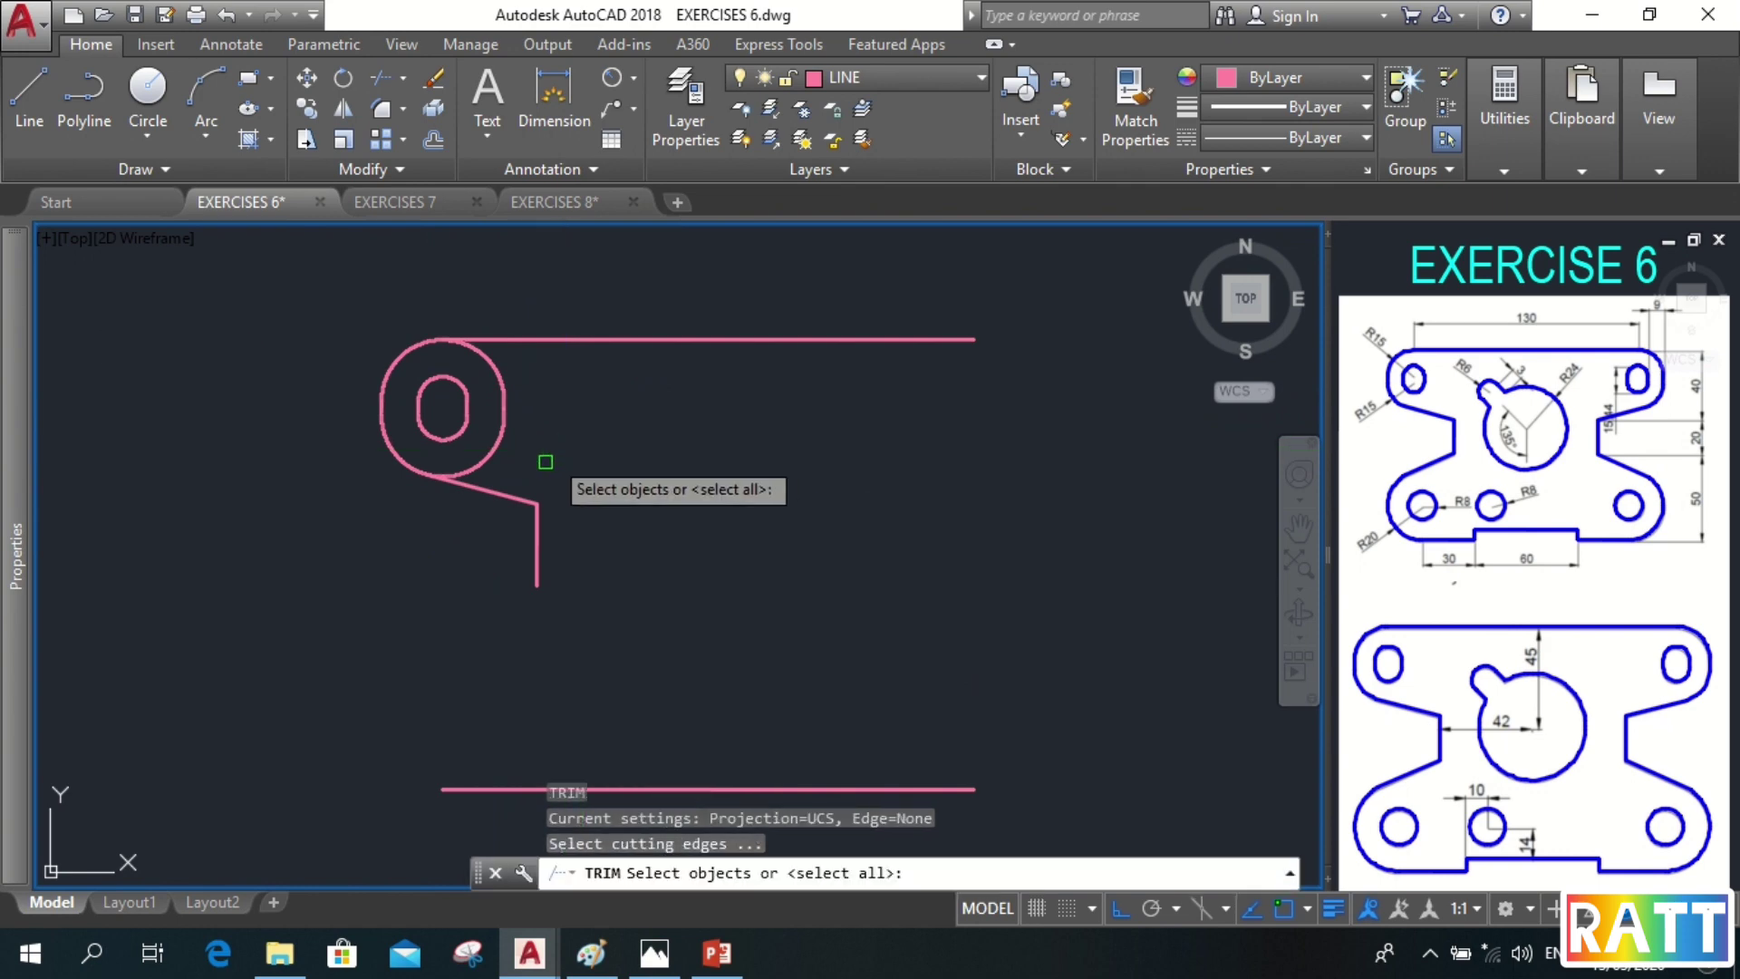
pyautogui.click(508, 496)
pyautogui.click(553, 336)
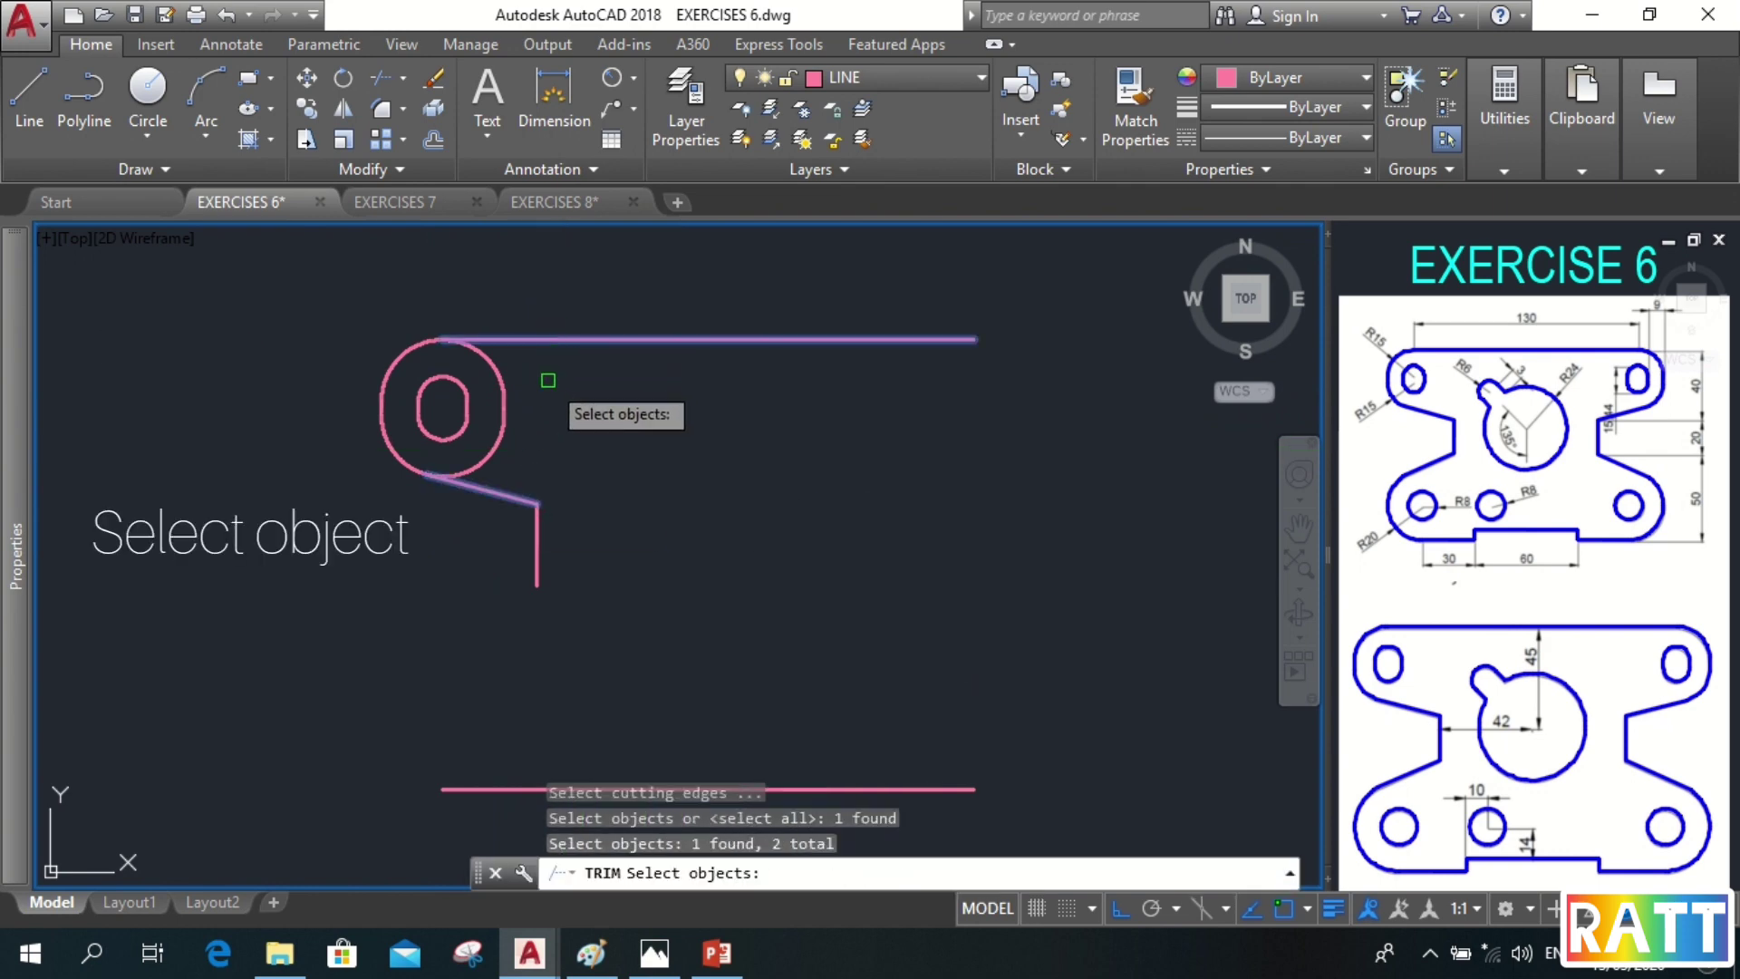
pyautogui.press('Return')
pyautogui.click(547, 371)
pyautogui.click(500, 436)
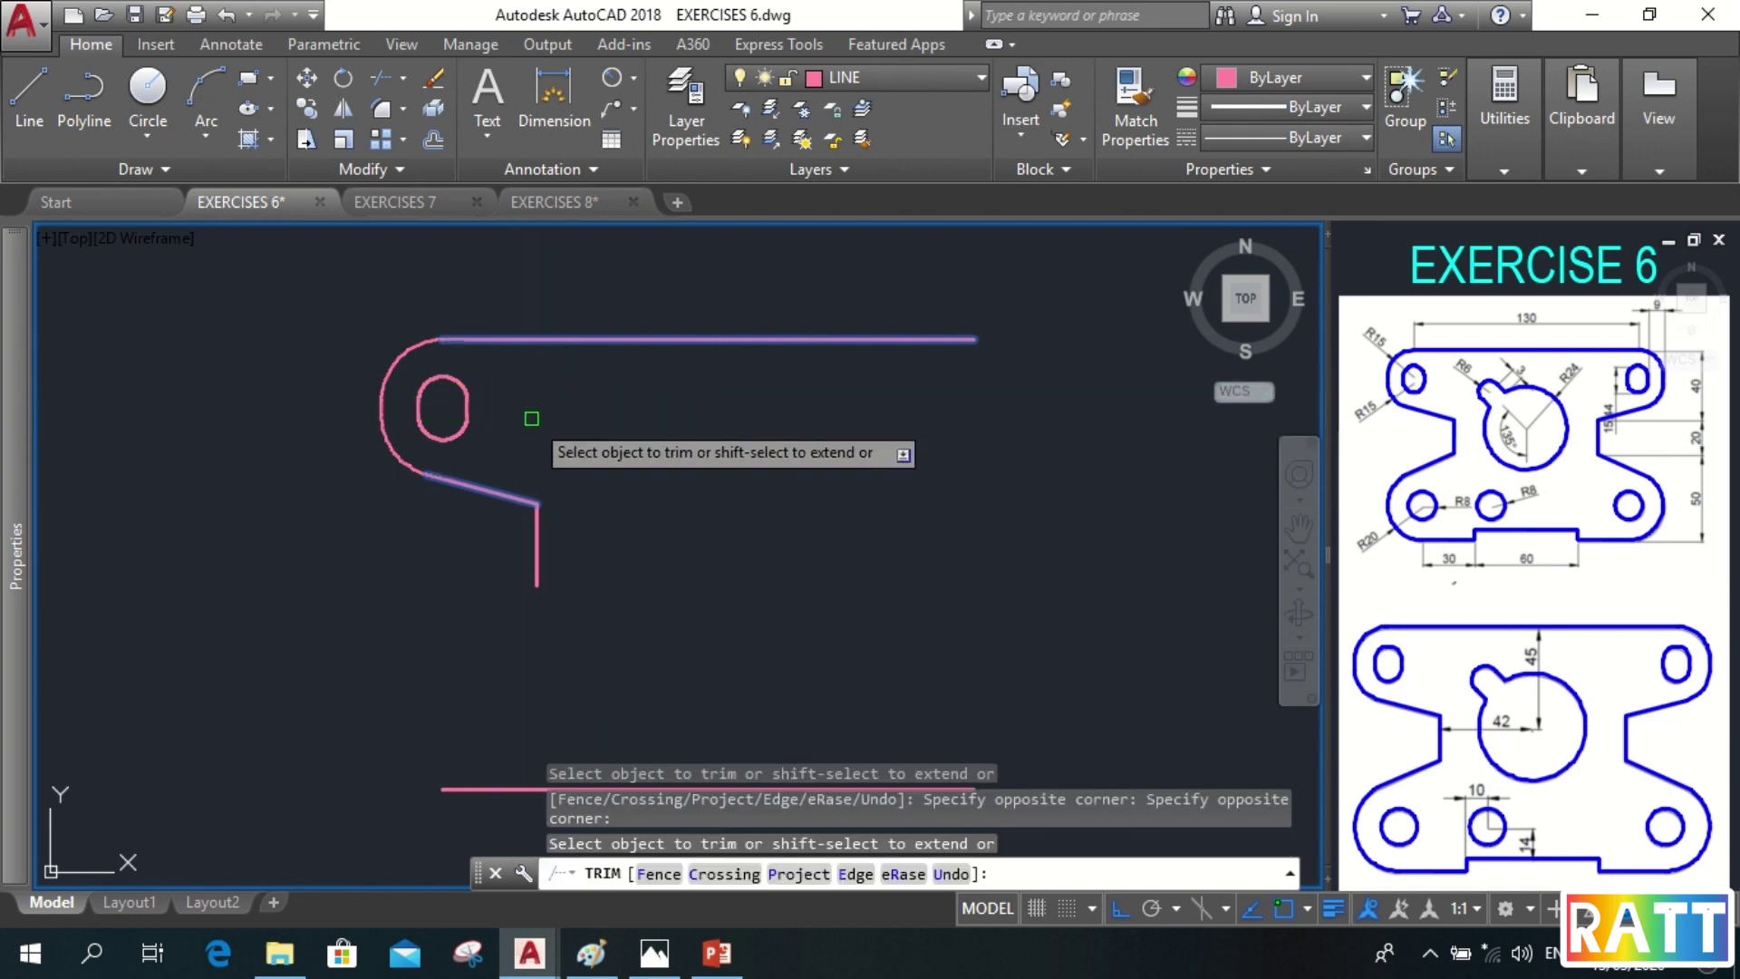
pyautogui.press('Return')
pyautogui.moveTo(543, 493); pyautogui.dragTo(544, 453, button='middle')
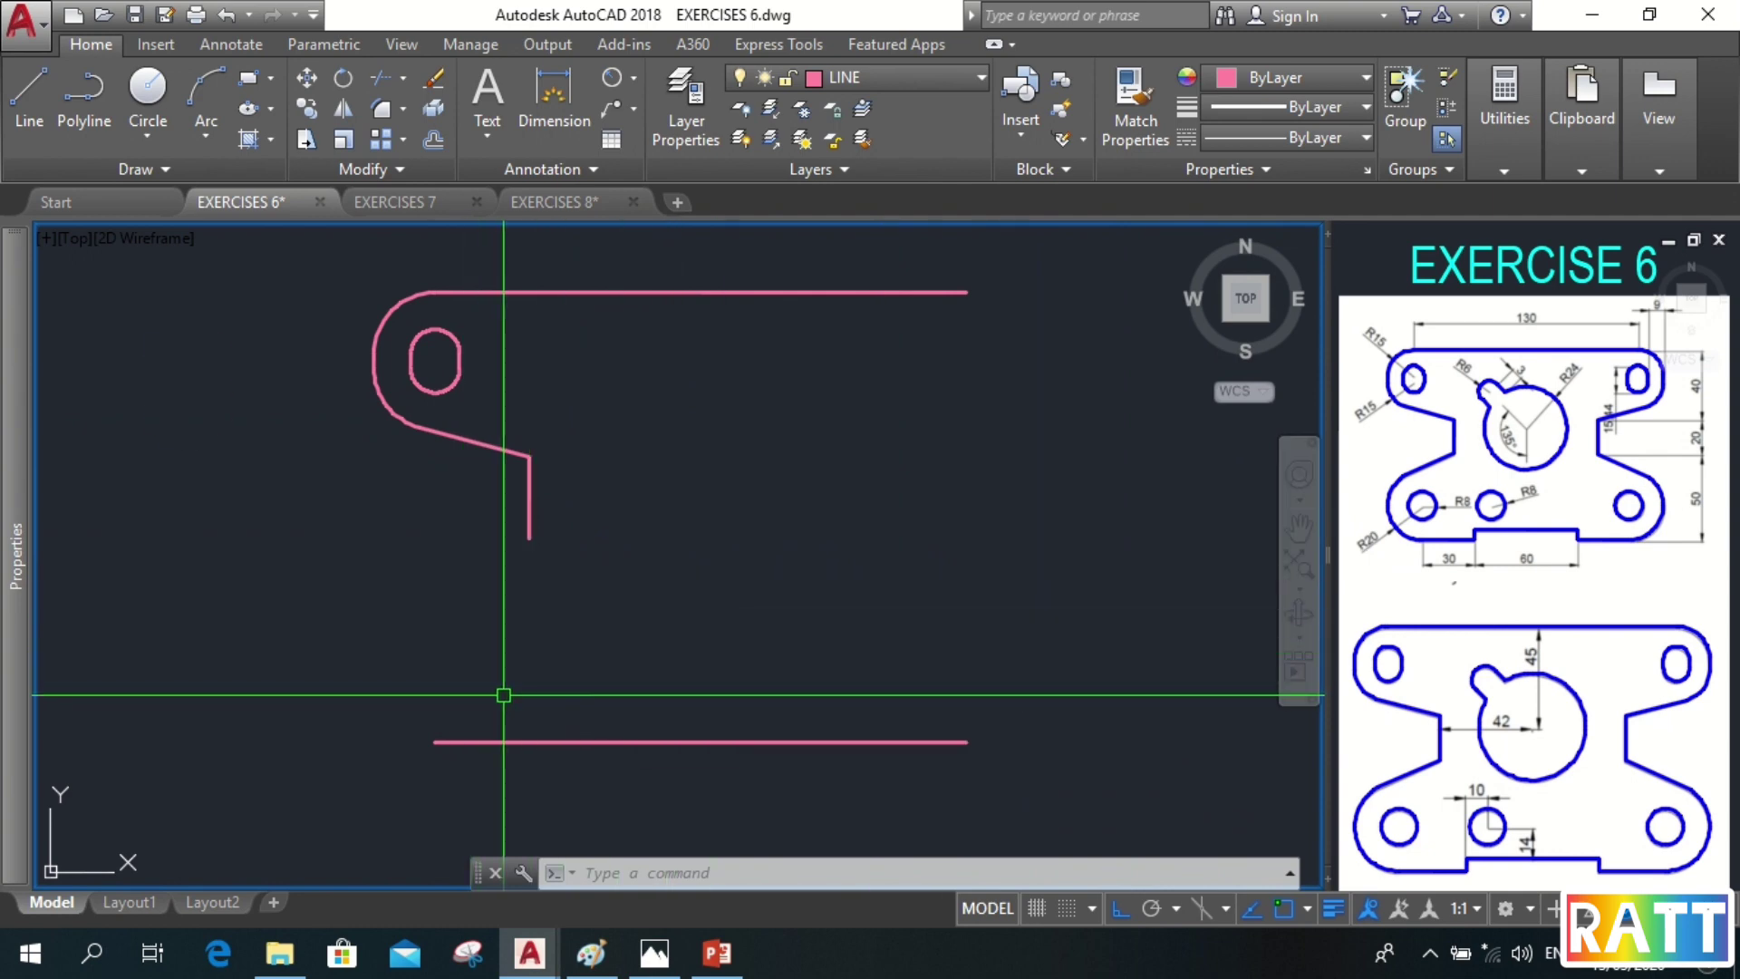
# Draw a 40-unit diameter 2P circle starting at the bottom line's left end
pyautogui.press('c')
pyautogui.press('Return')
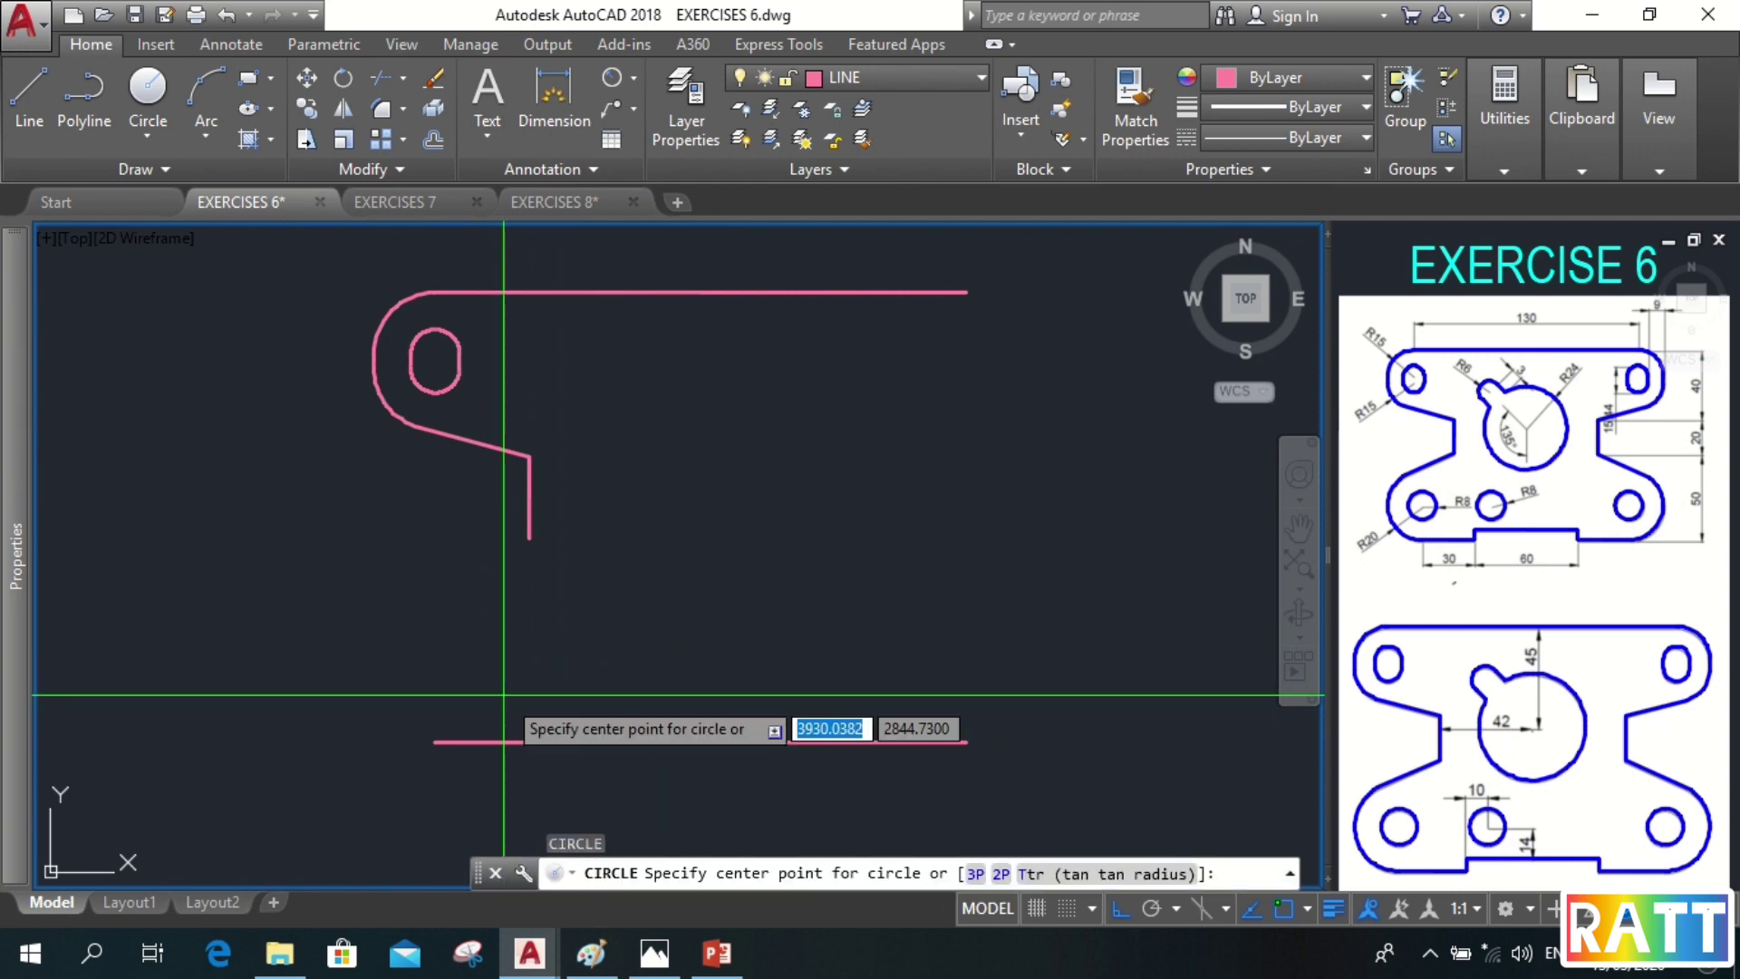
pyautogui.write('2P')
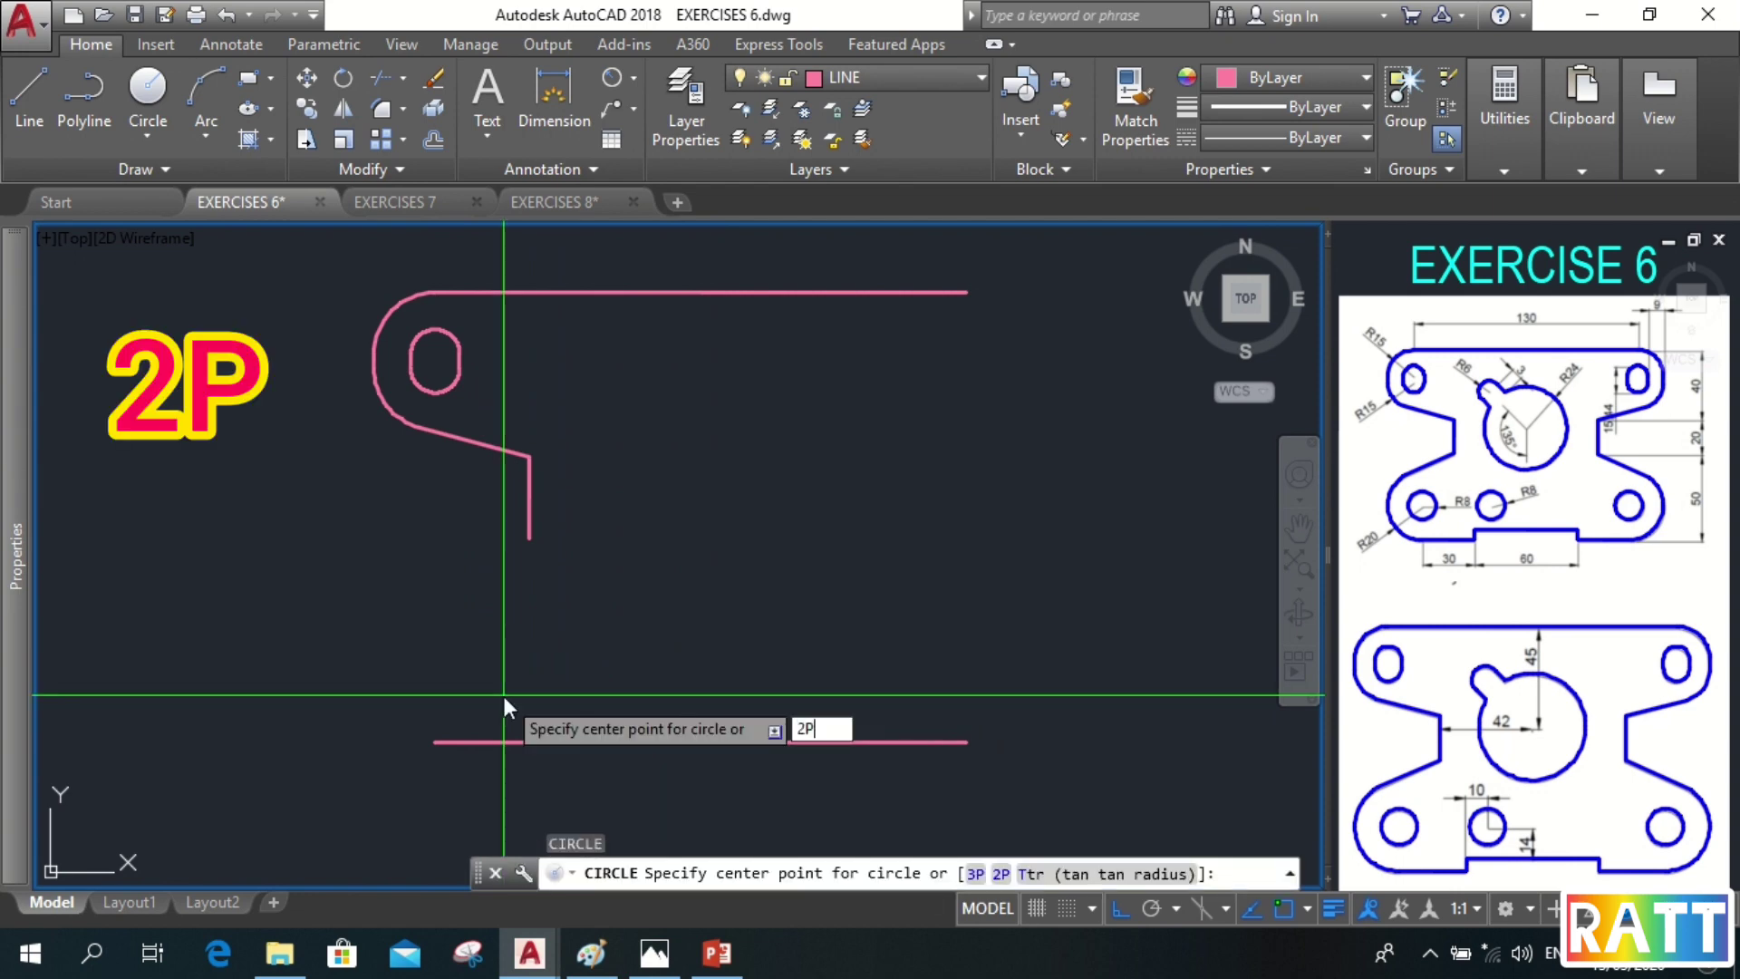
pyautogui.press('Return')
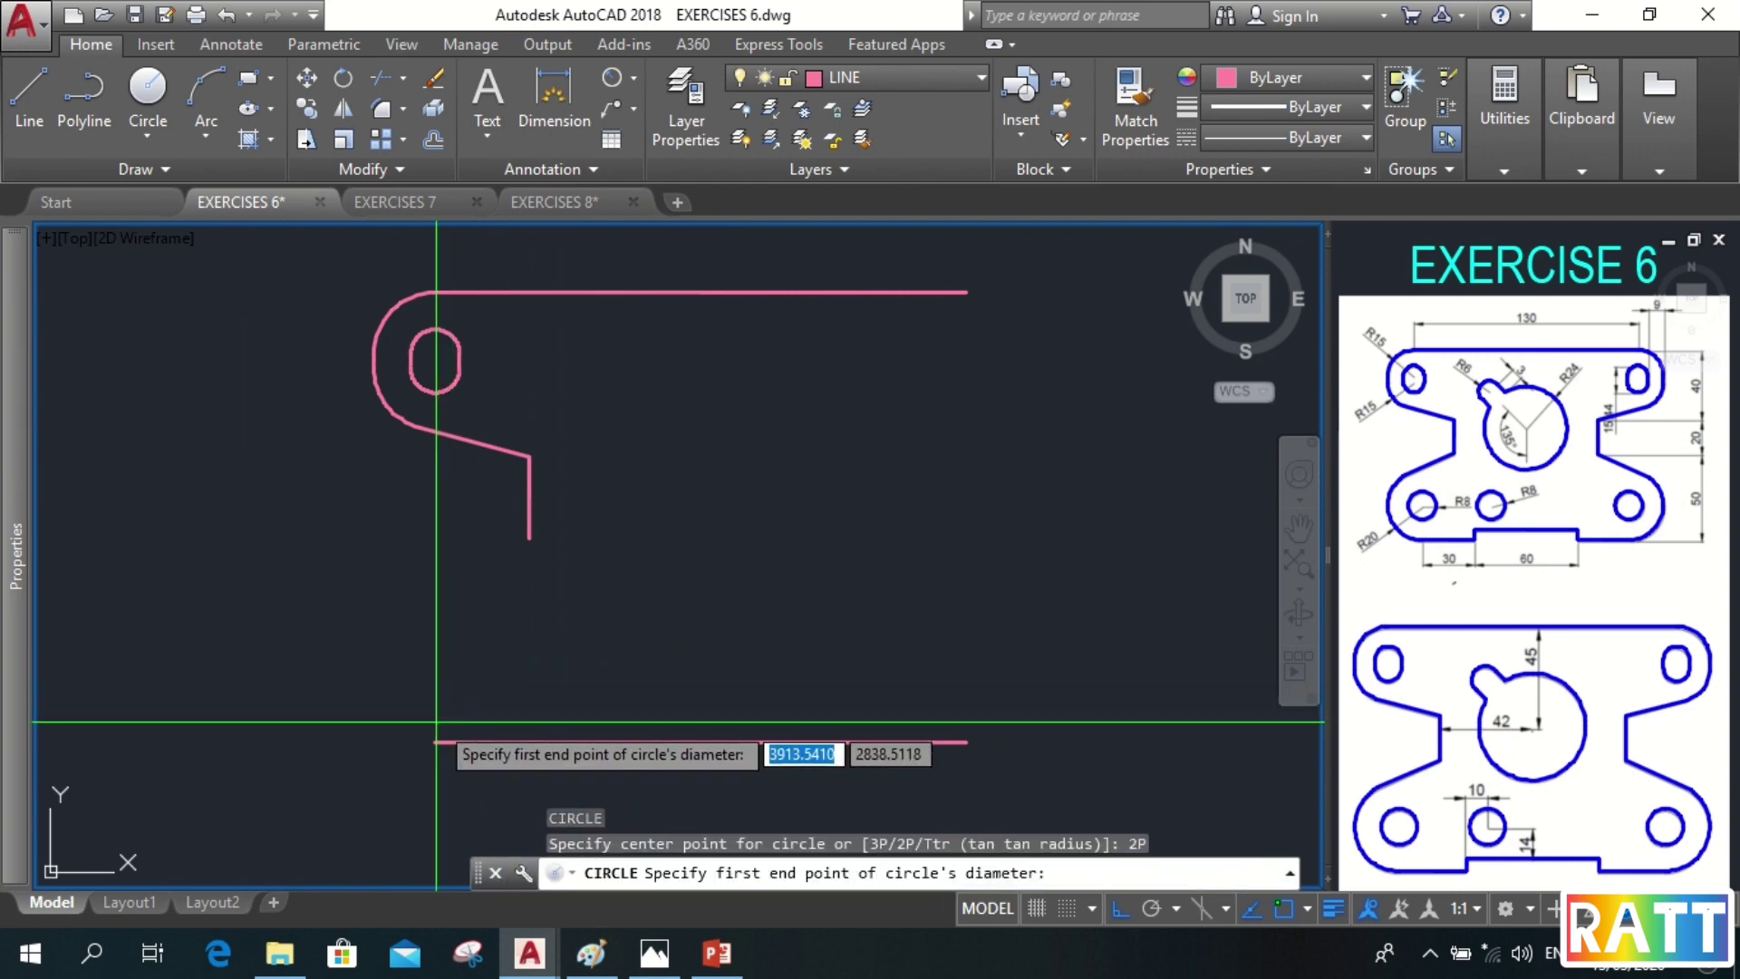
pyautogui.click(435, 743)
pyautogui.write('40')
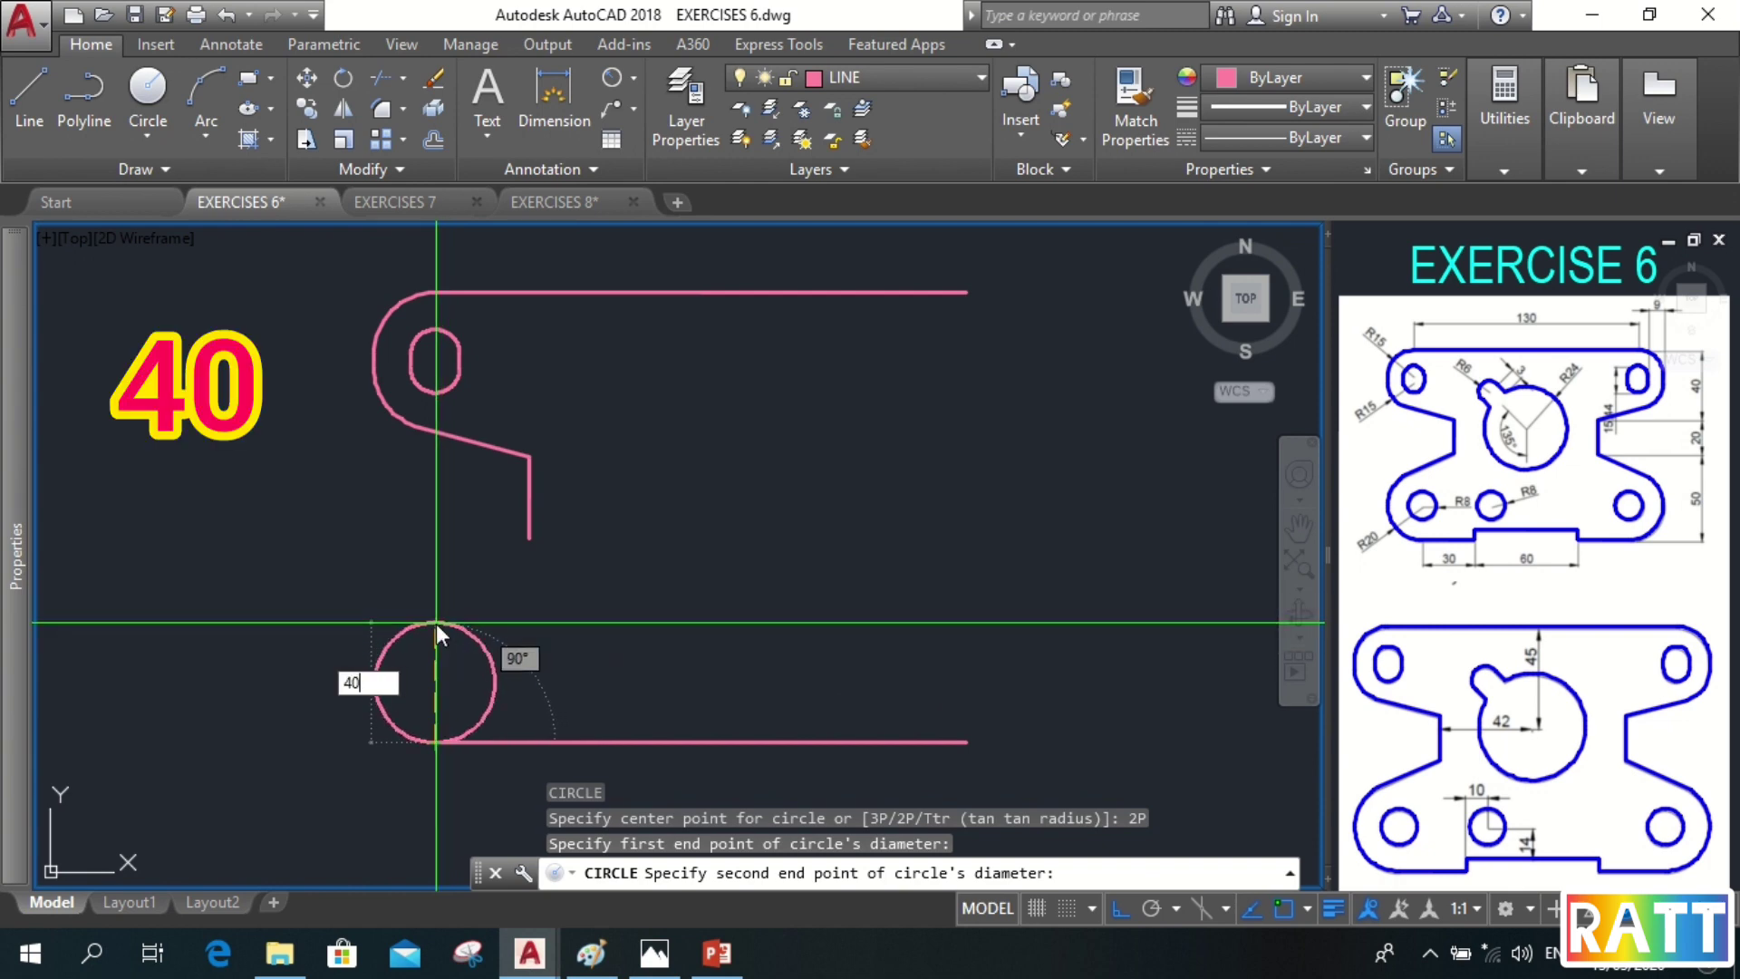
pyautogui.press('Return')
pyautogui.write('C')
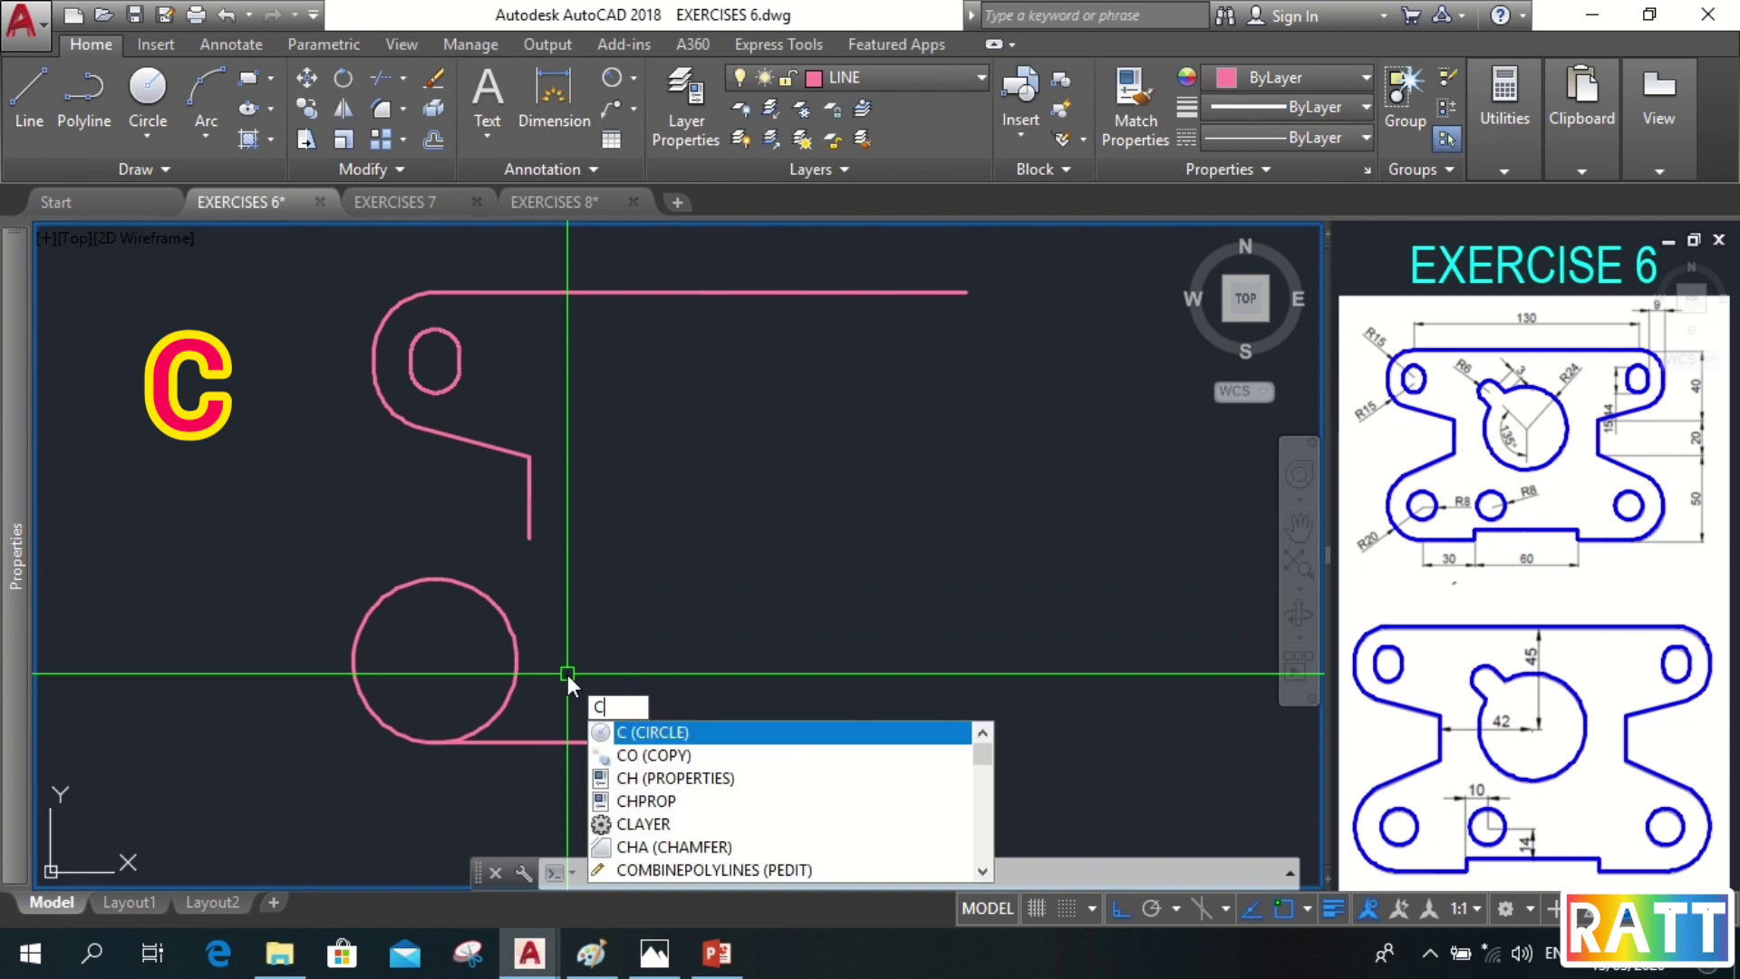
# Add a concentric radius-8 circle inside the lower circle
pyautogui.press('Return')
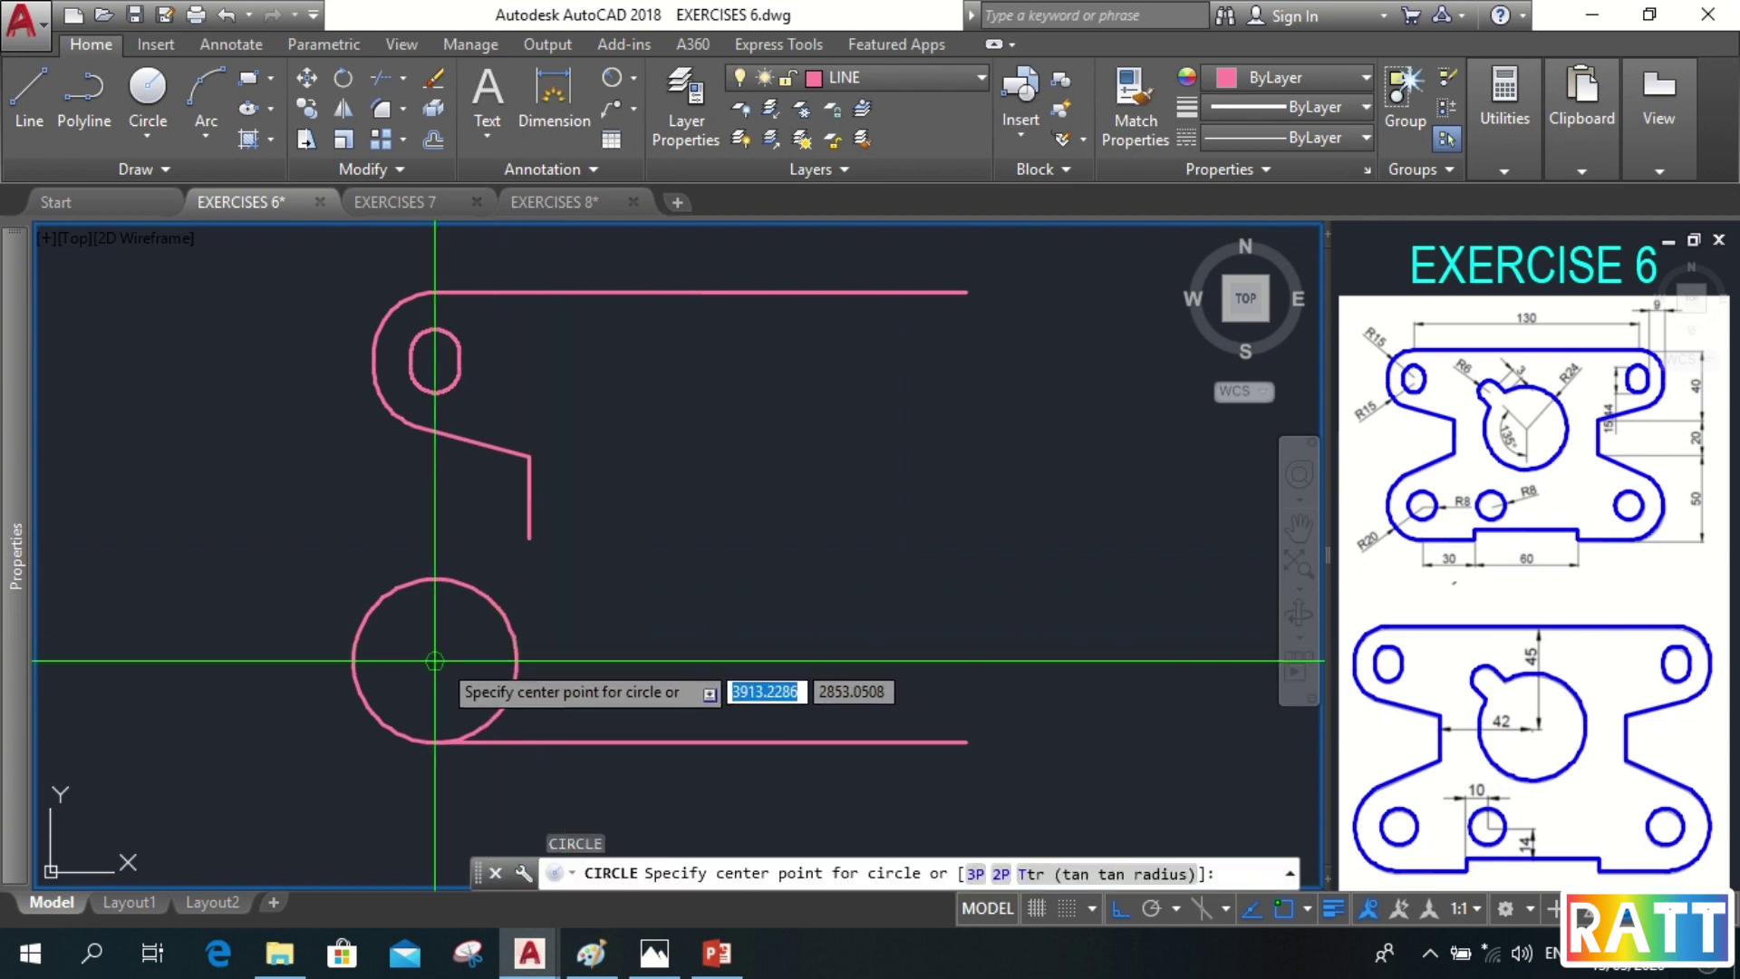
pyautogui.click(435, 661)
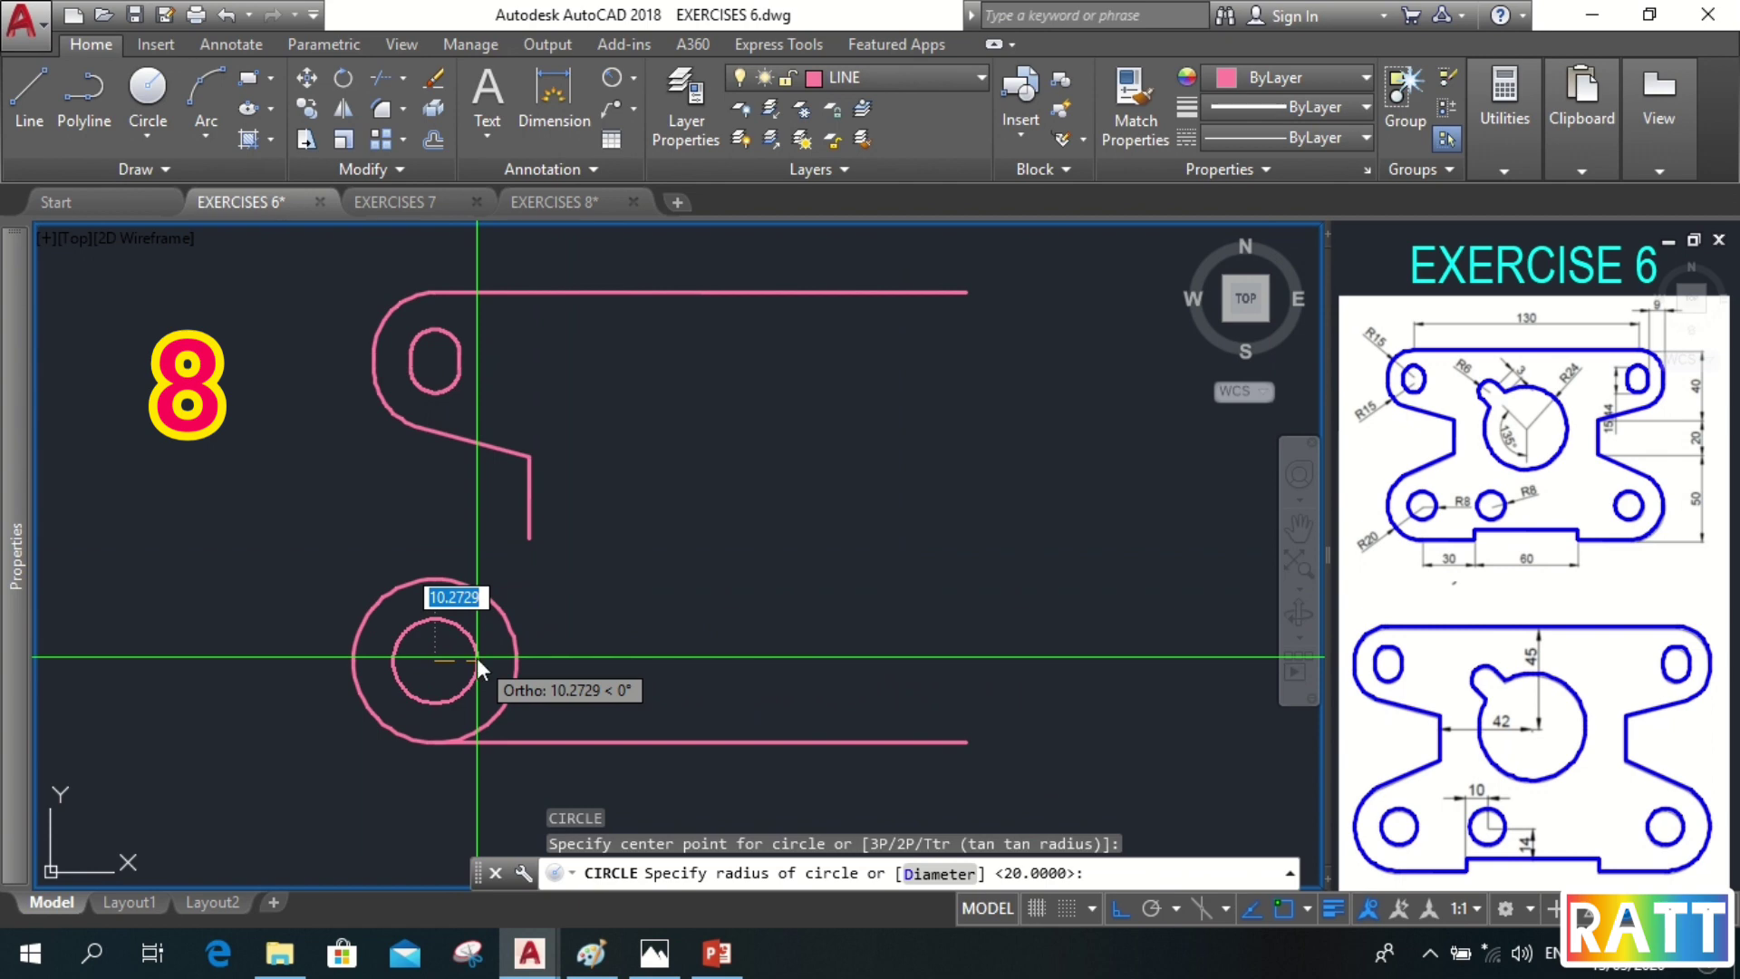
pyautogui.write('8')
pyautogui.press('Return')
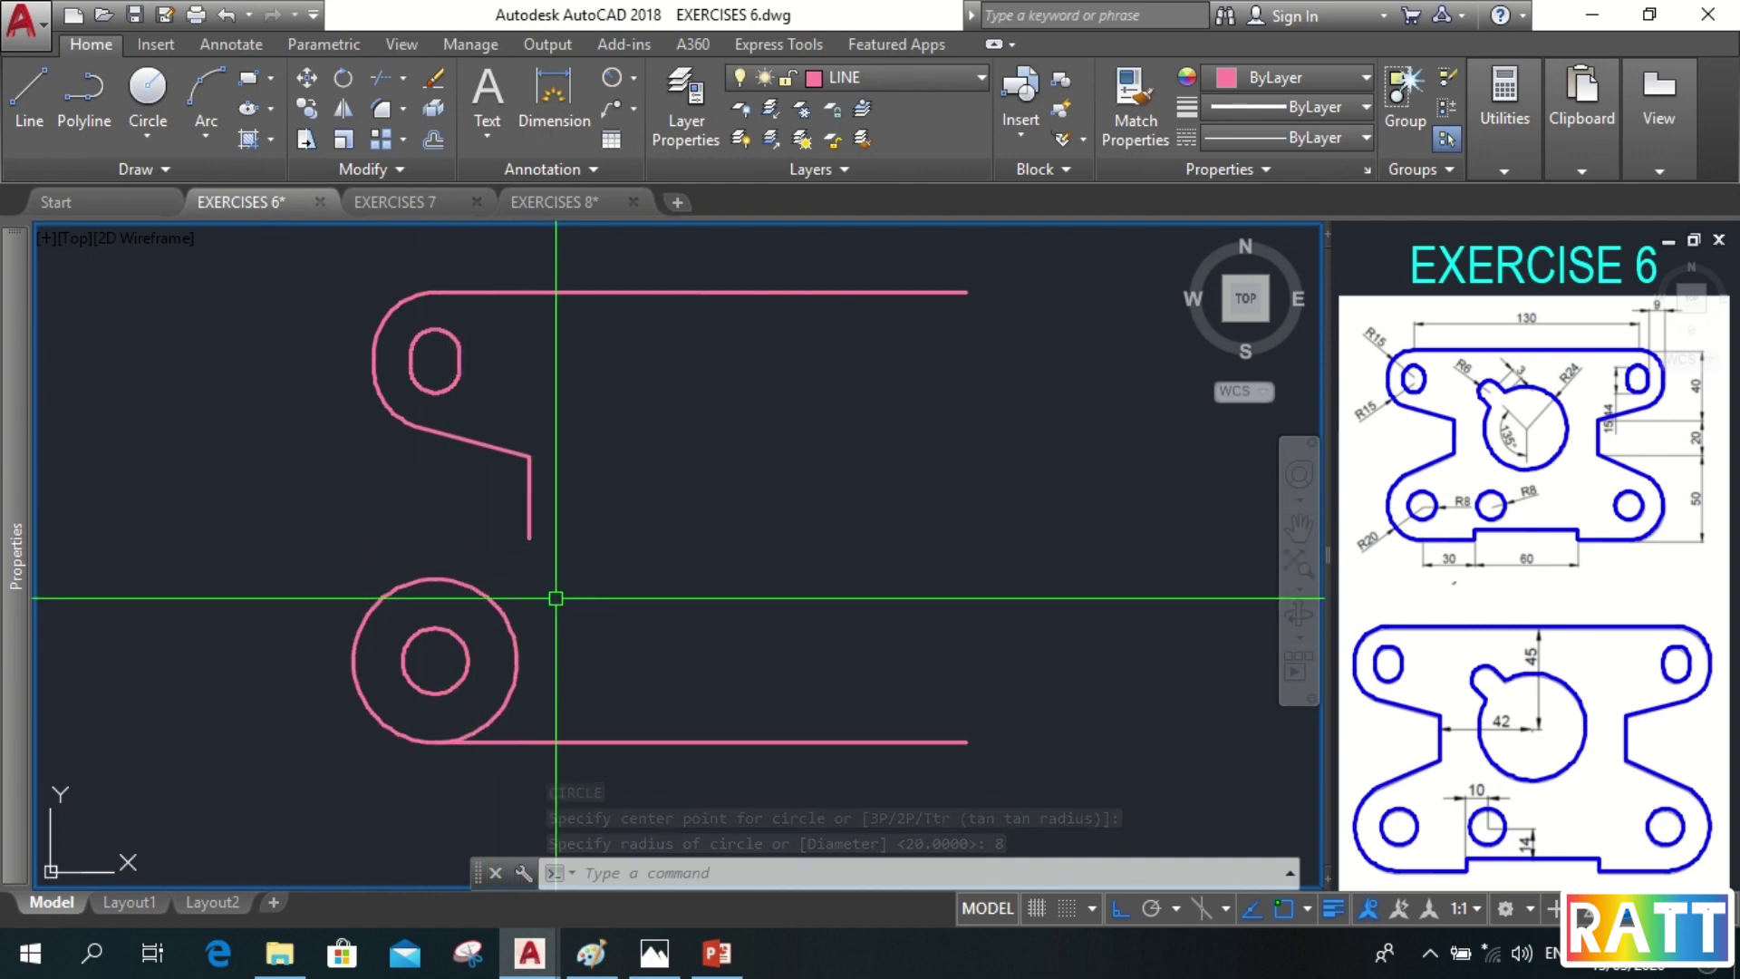
pyautogui.write('L')
# Draw a line from the short vertical line's end, tangent to the lower circle
pyautogui.press('Return')
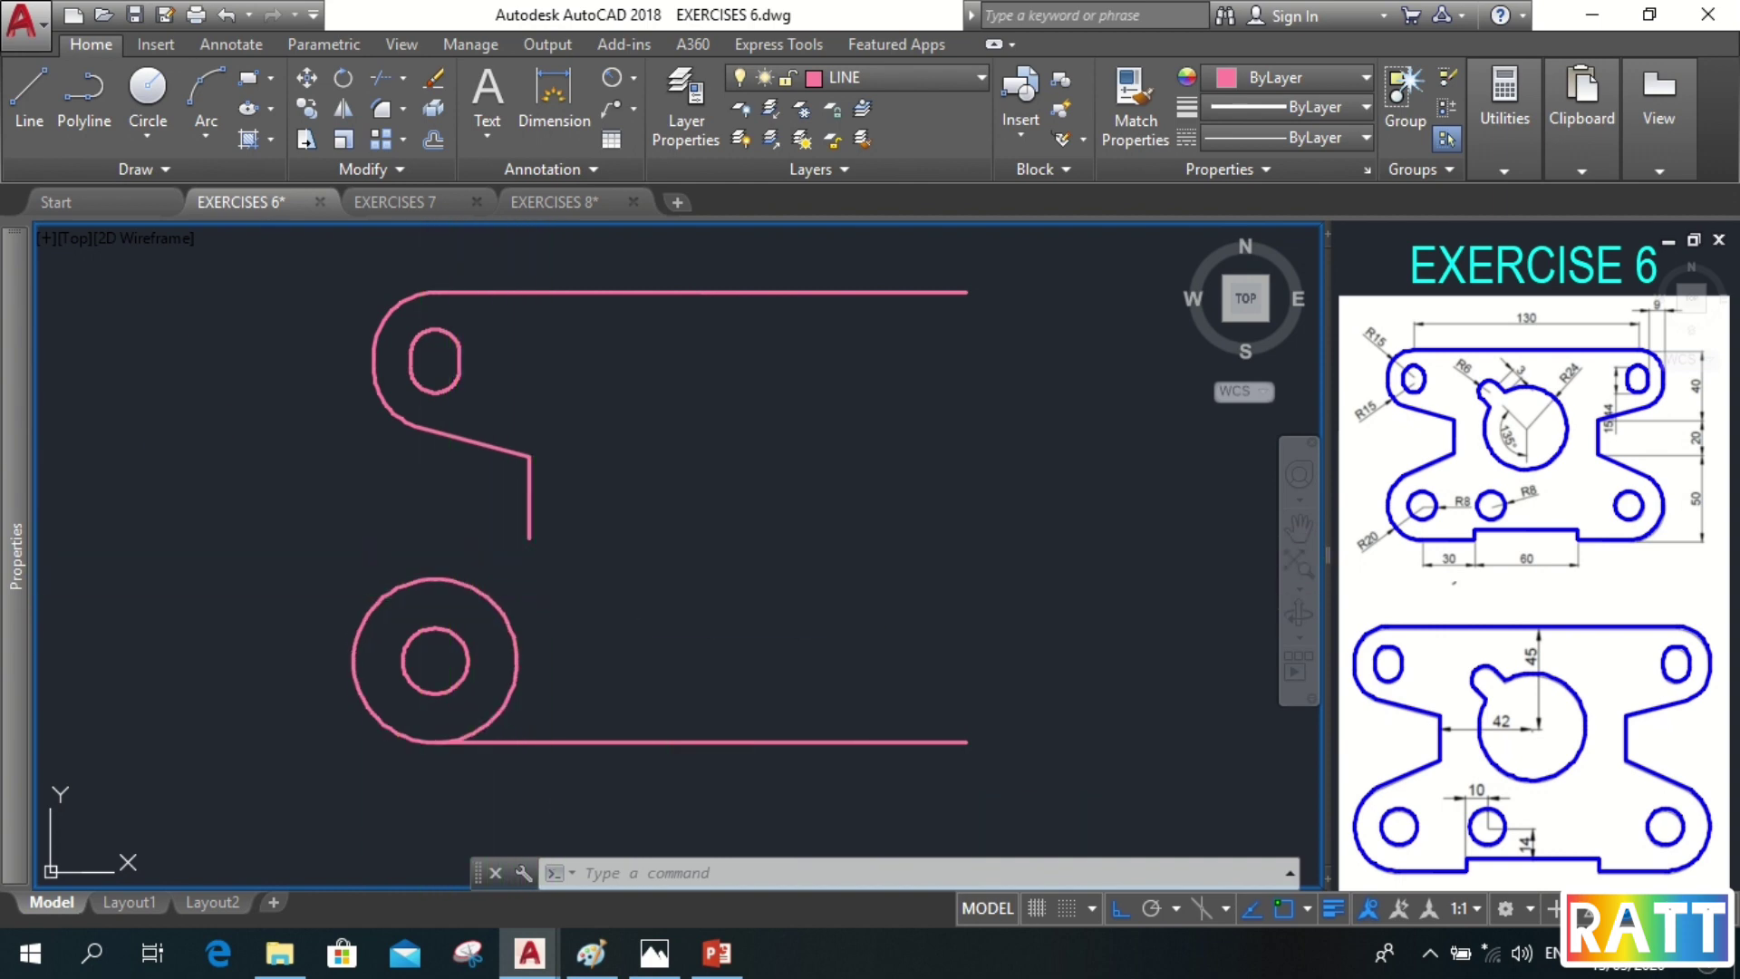
pyautogui.click(530, 538)
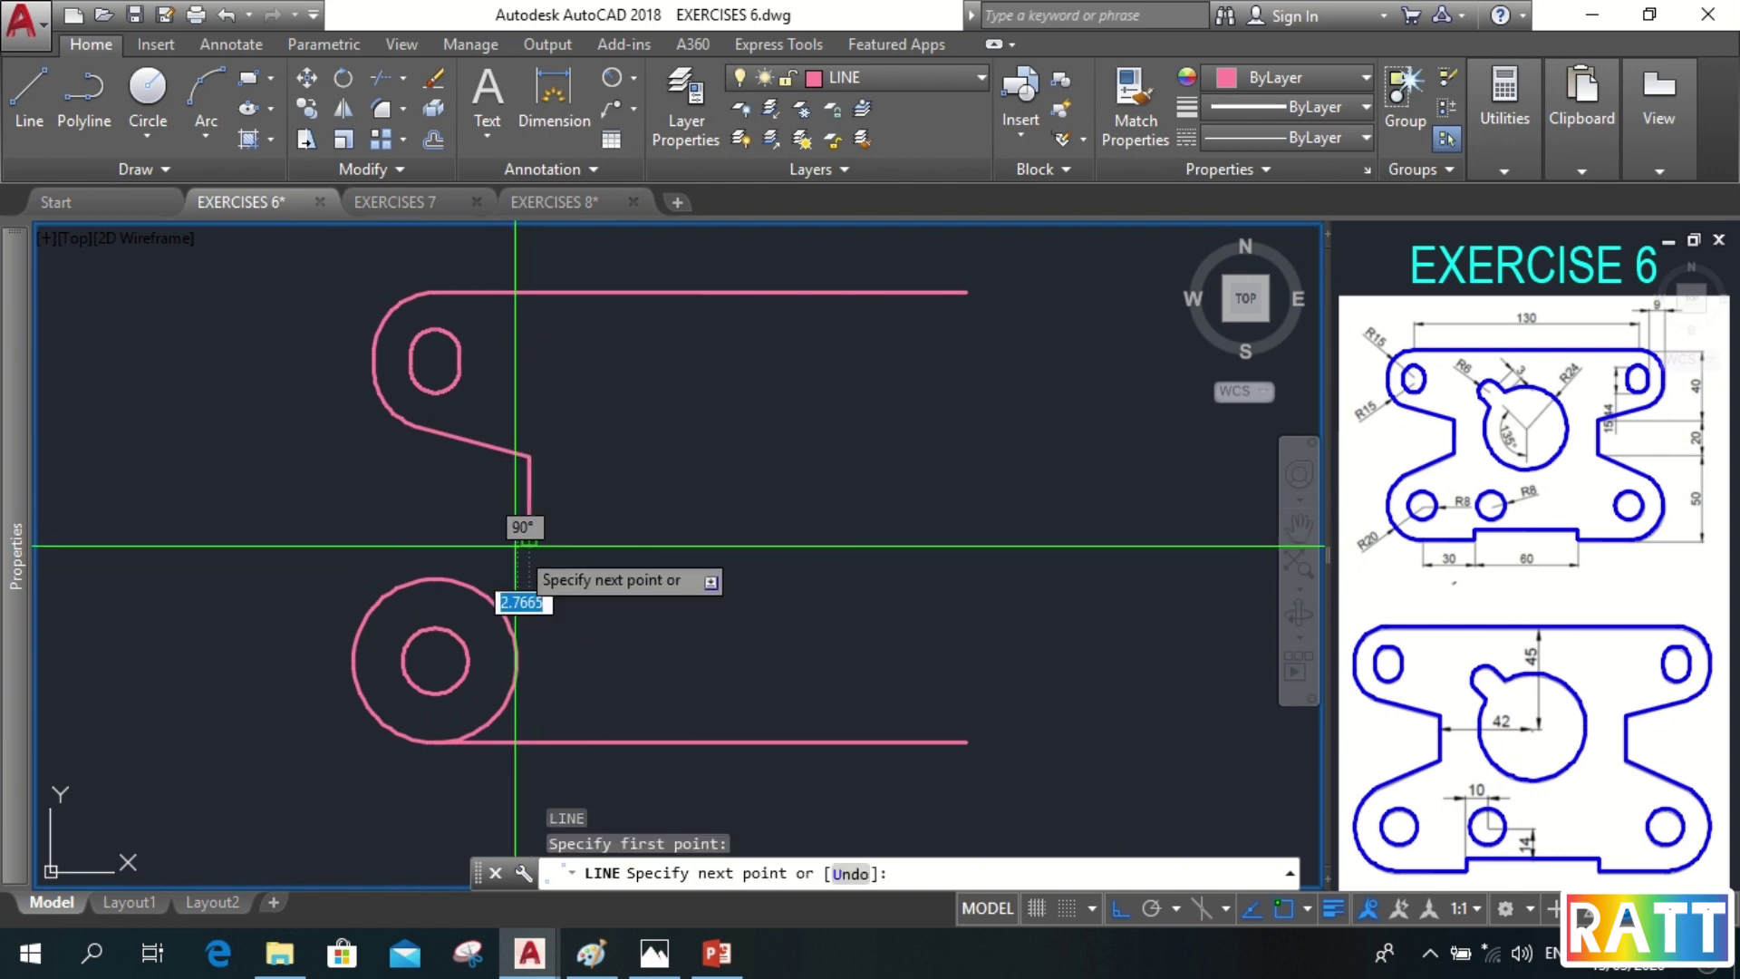
pyautogui.keyDown('shift'); pyautogui.rightClick(474, 548); pyautogui.keyUp('shift')
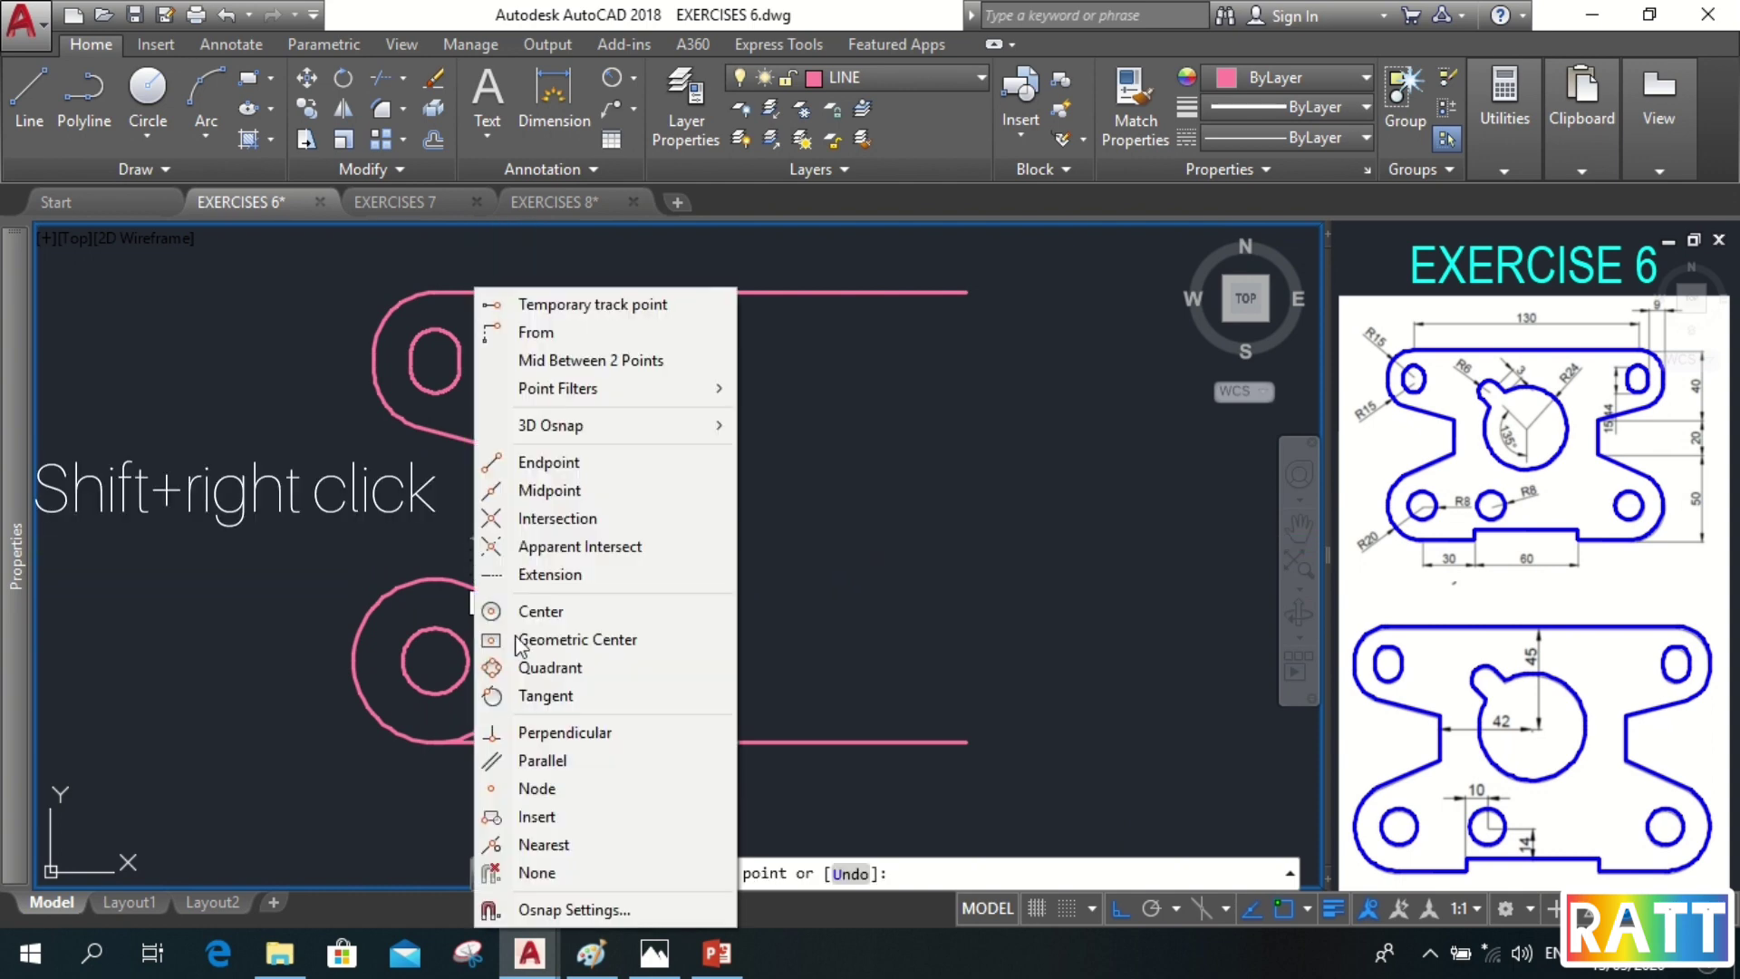
pyautogui.click(540, 696)
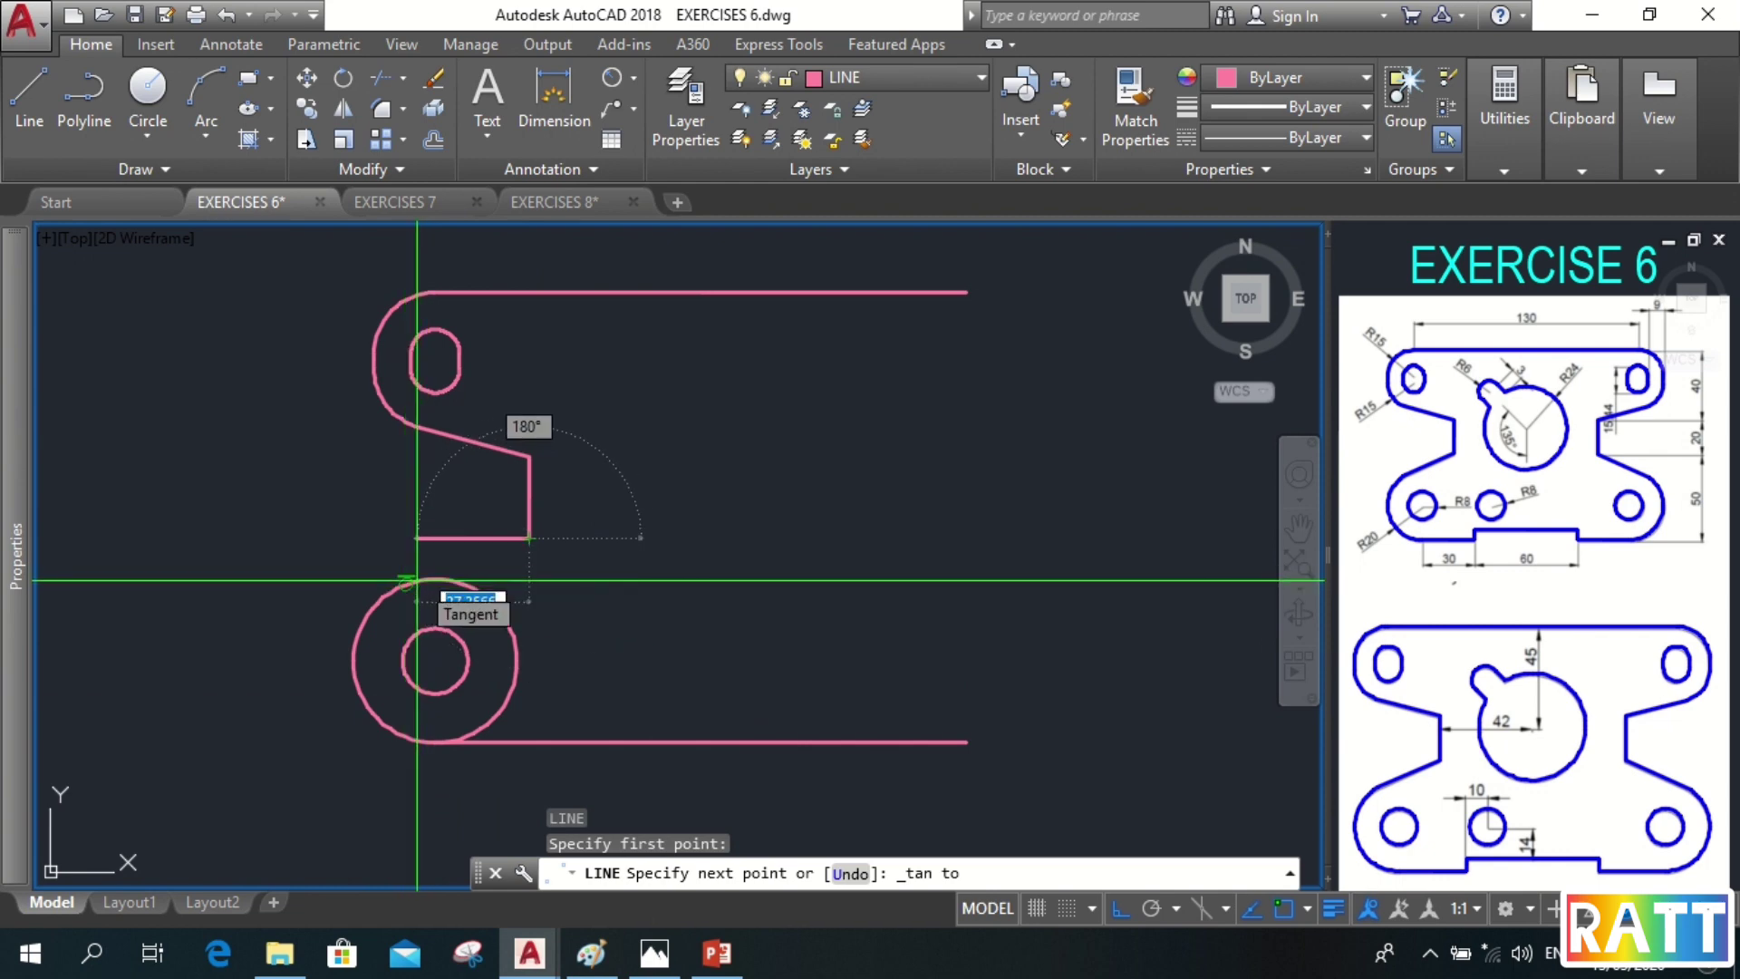
pyautogui.click(405, 580)
pyautogui.press('Return')
pyautogui.moveTo(584, 699); pyautogui.dragTo(576, 675, button='middle')
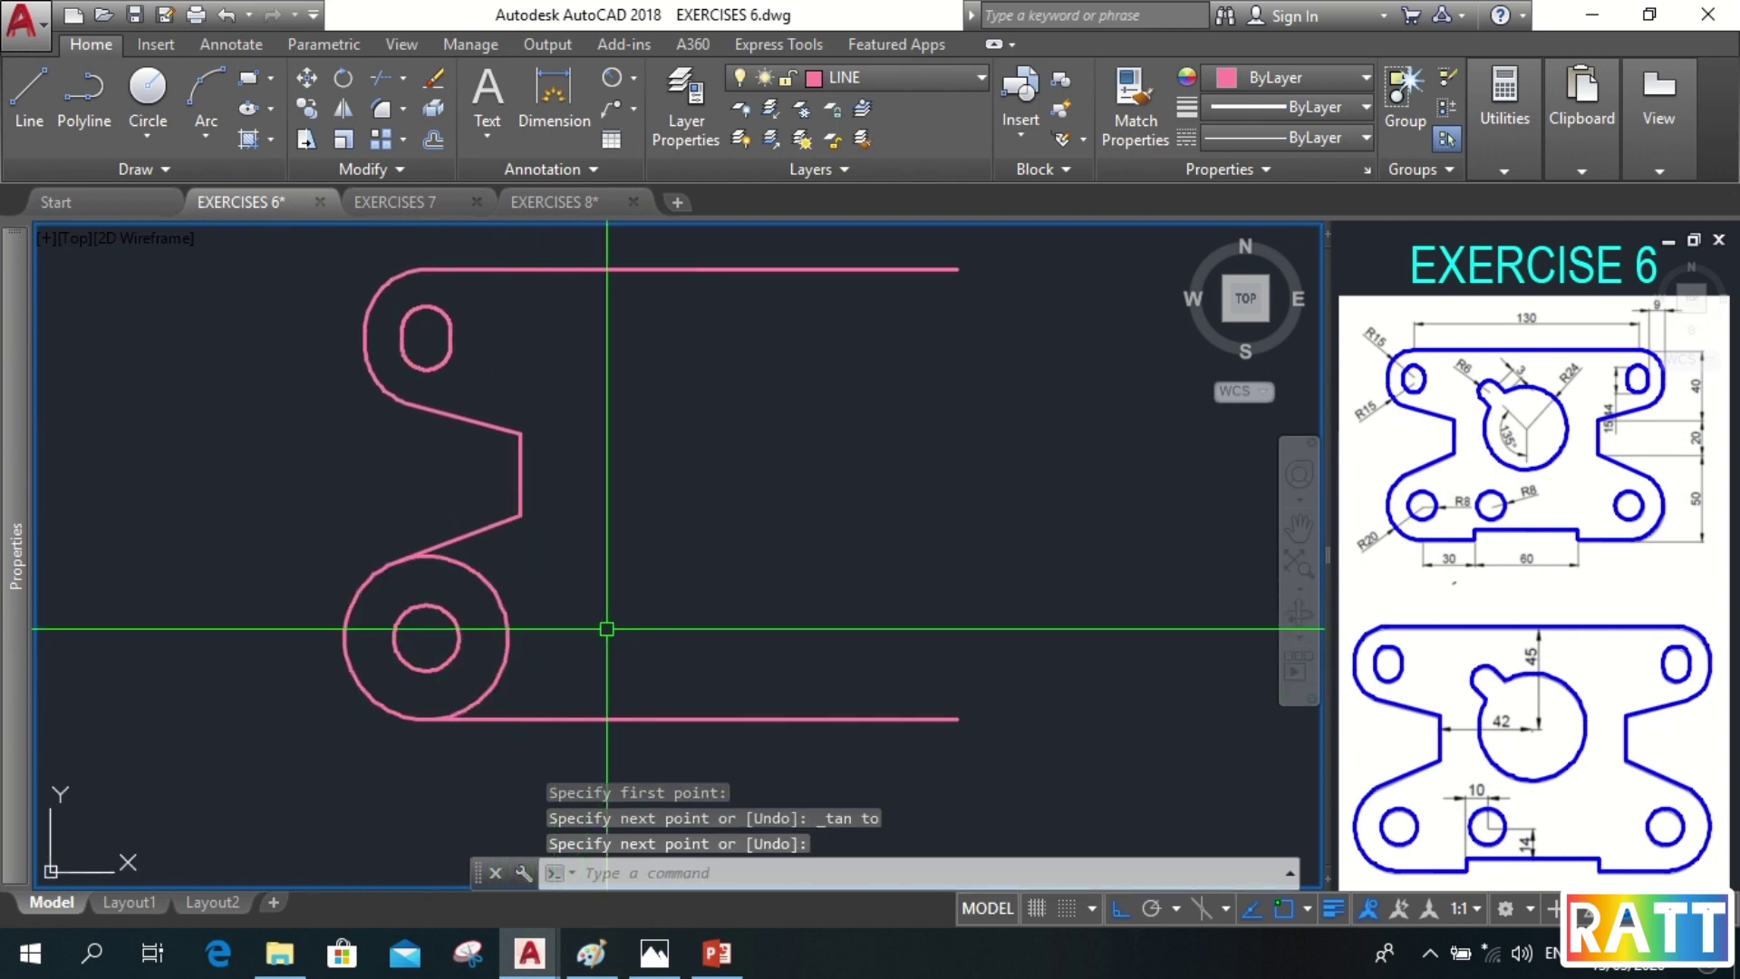
# Trim the lower circle's right arc using the slanted and bottom lines as cutting edges
pyautogui.write('TR')
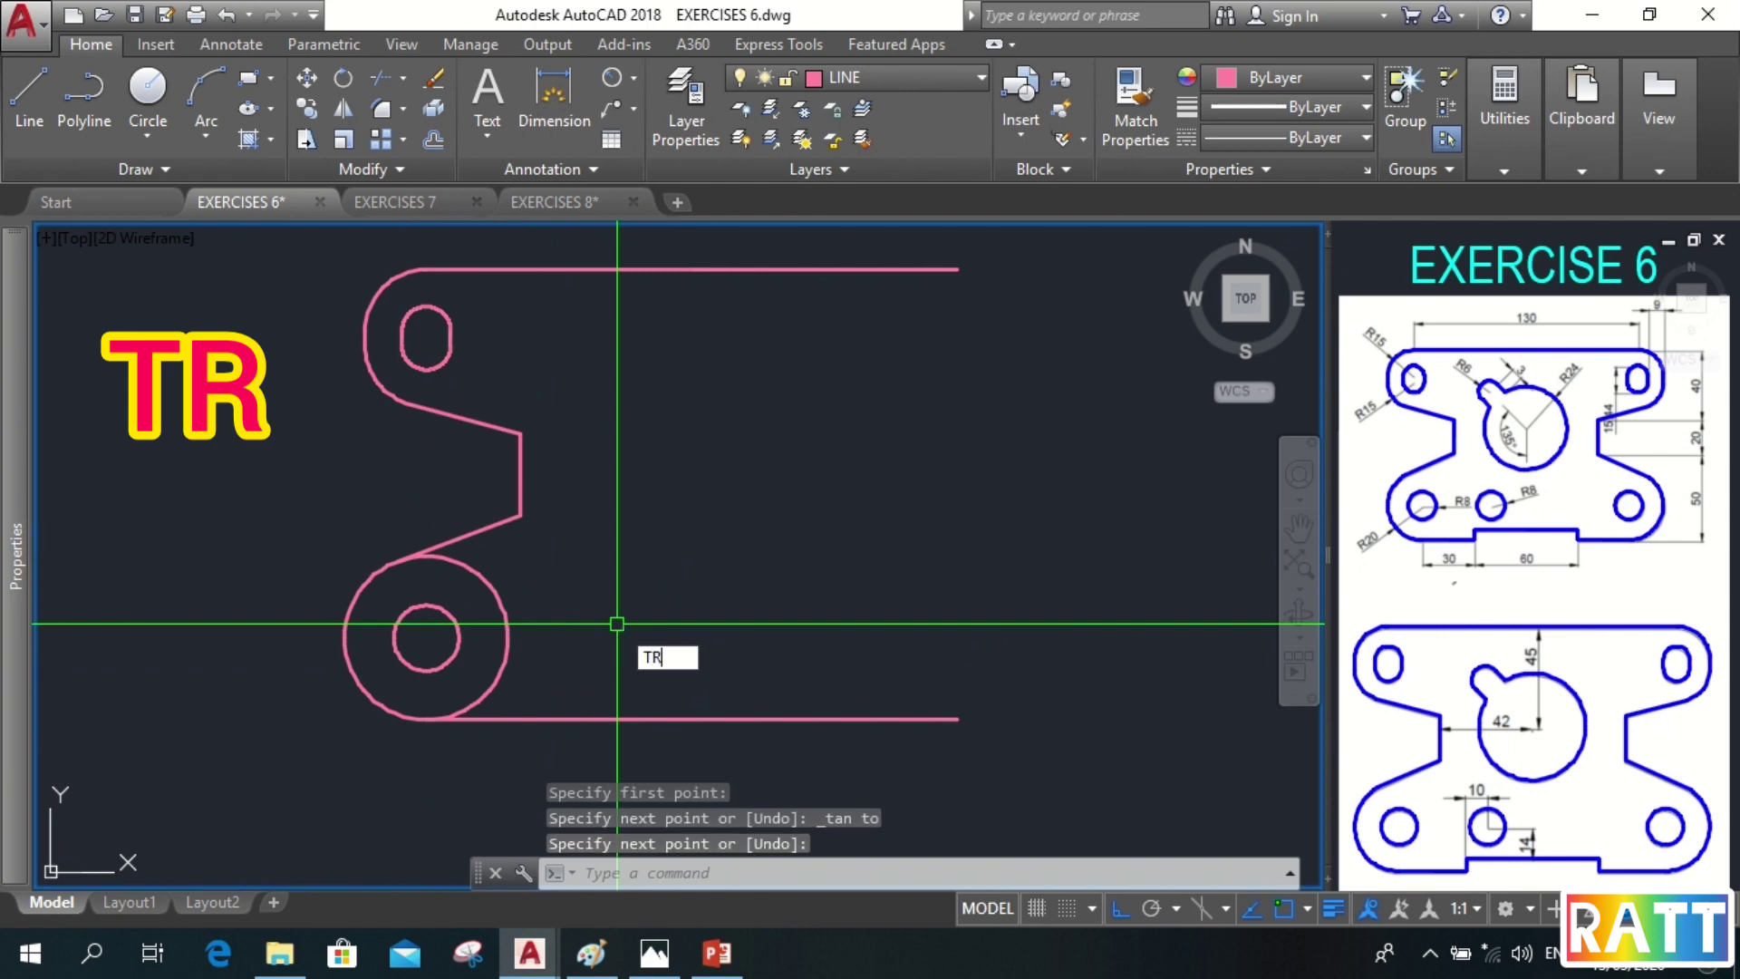
pyautogui.press('Return')
pyautogui.click(501, 525)
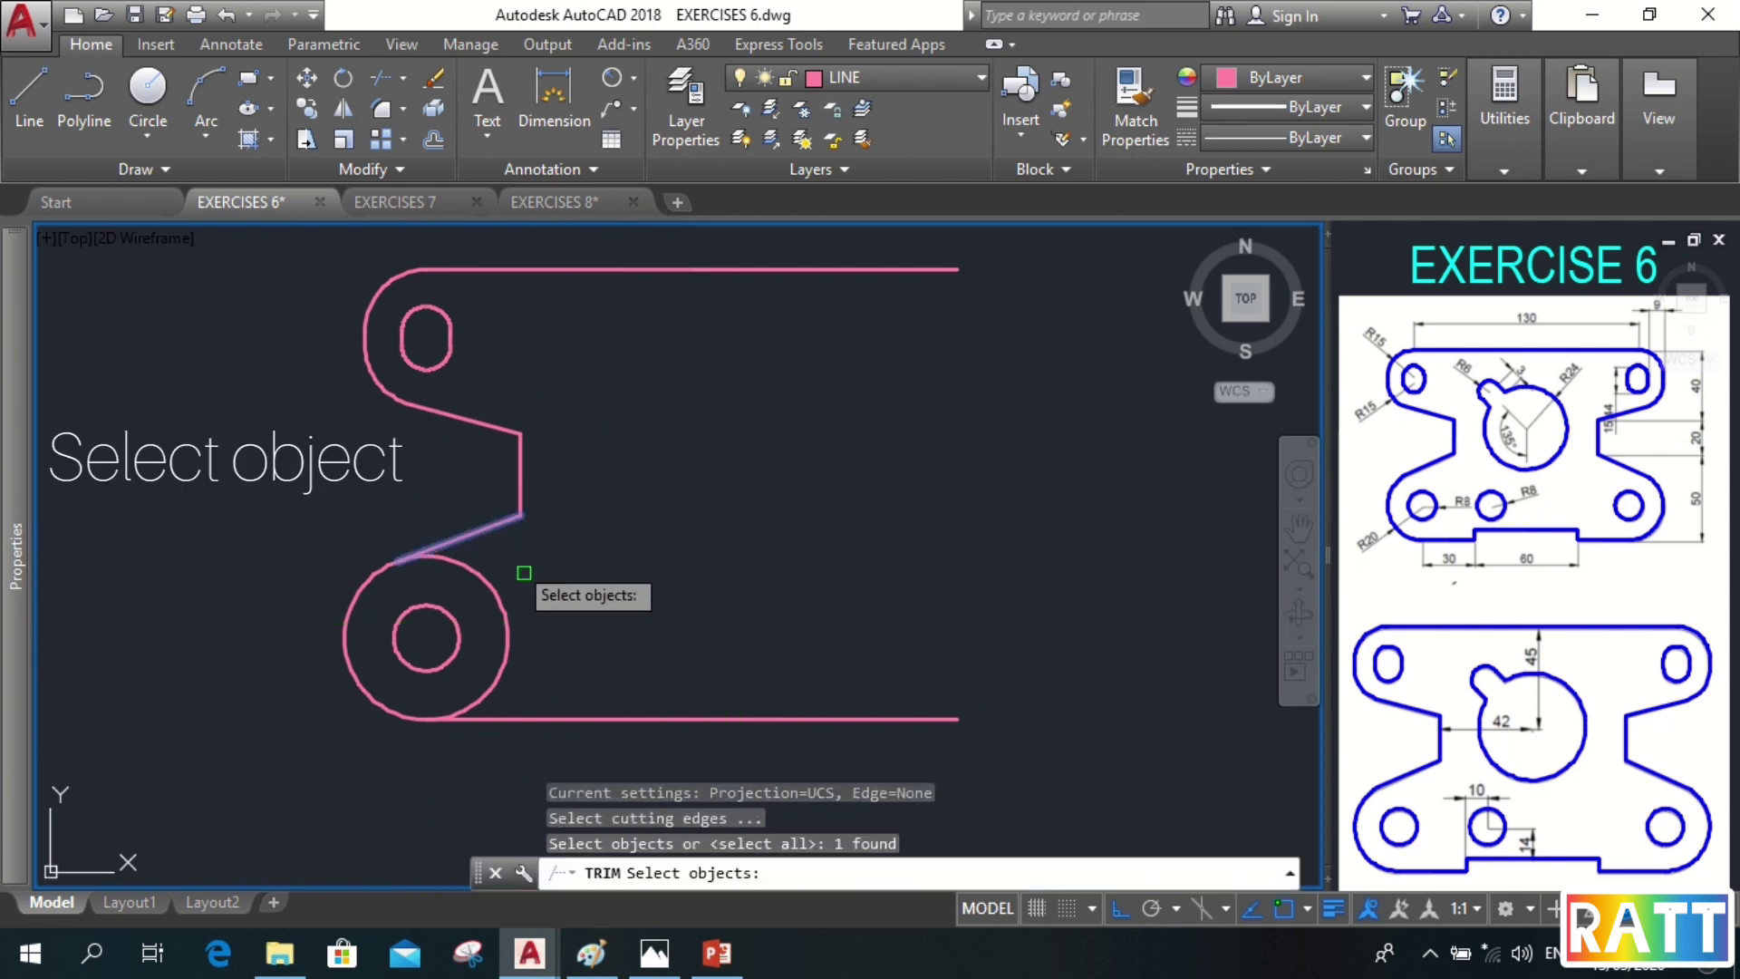
pyautogui.click(543, 720)
pyautogui.press('Return')
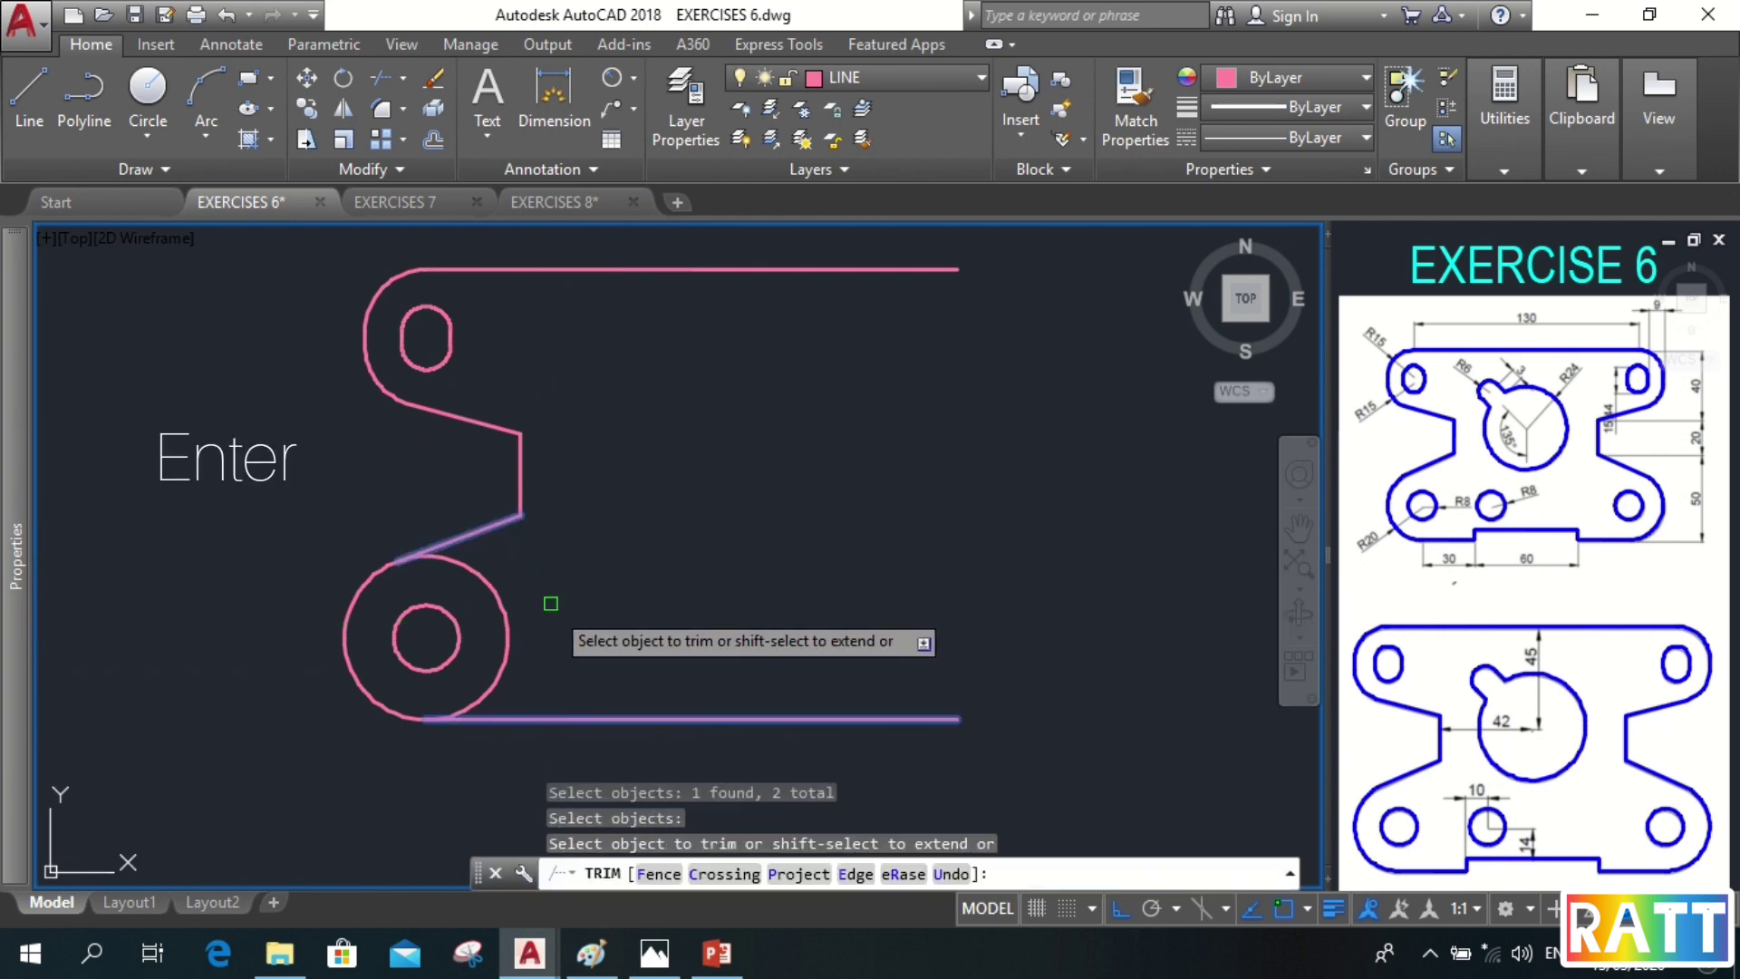
pyautogui.click(544, 573)
pyautogui.click(500, 613)
pyautogui.press('Return')
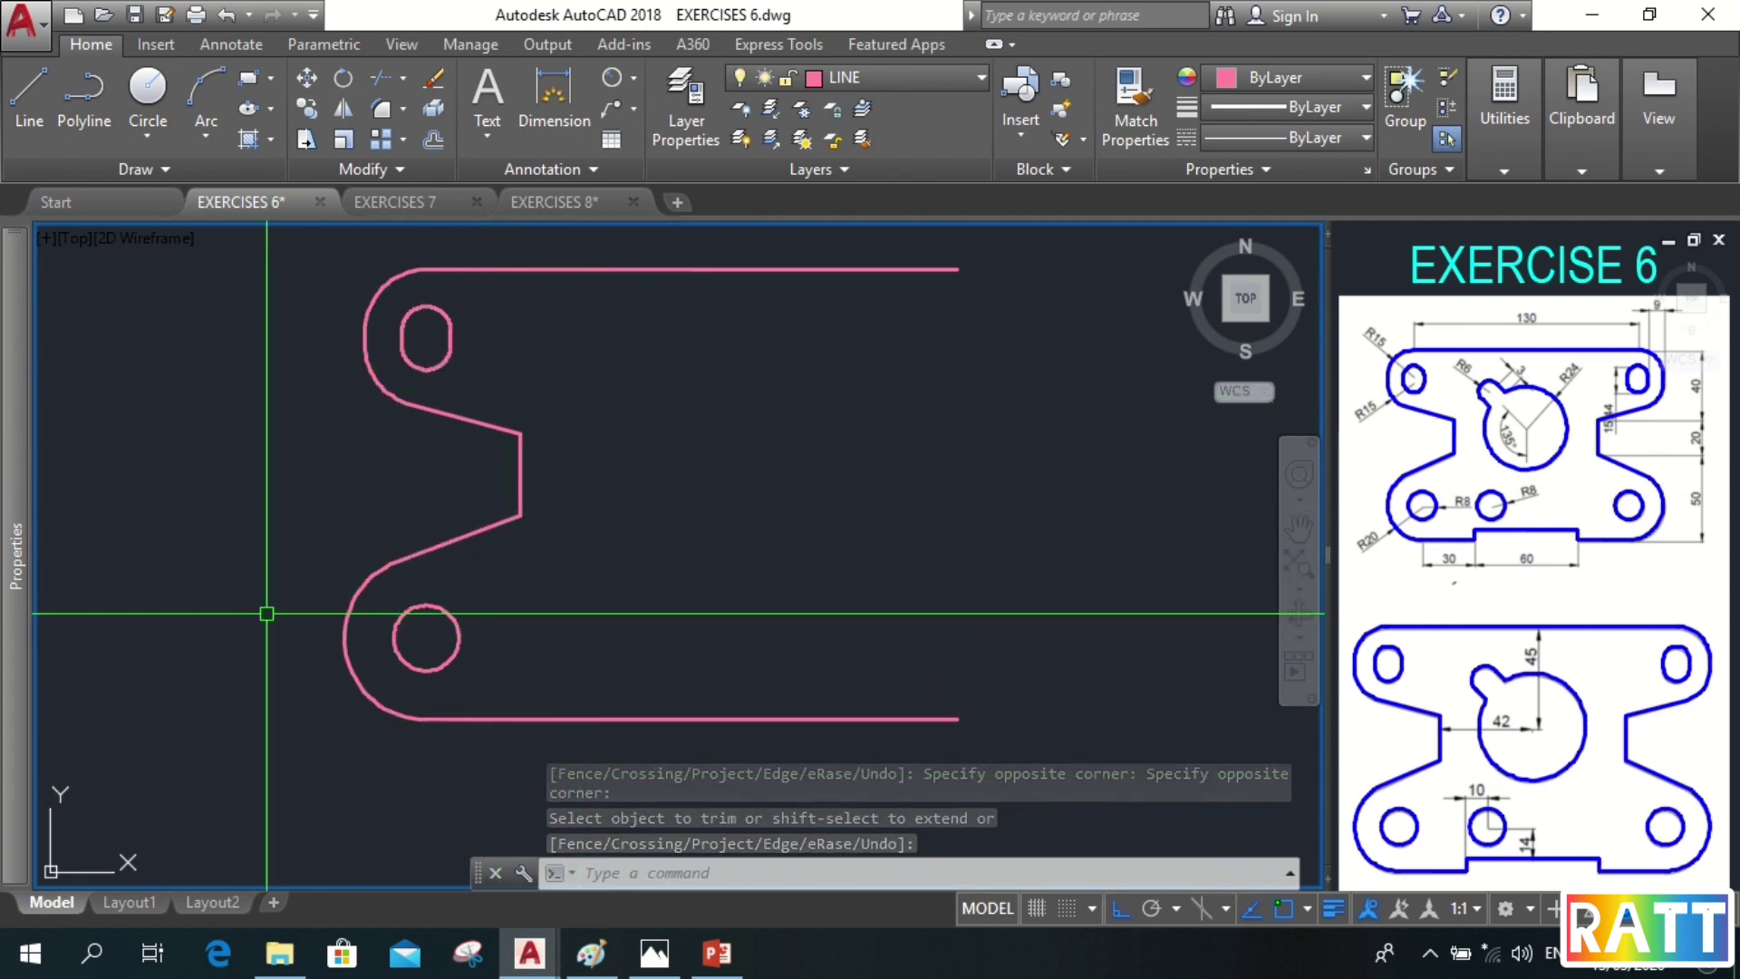
# Mirror the 12-piece left half about a vertical axis through the top line's midpoint, keeping the original
pyautogui.click(292, 251)
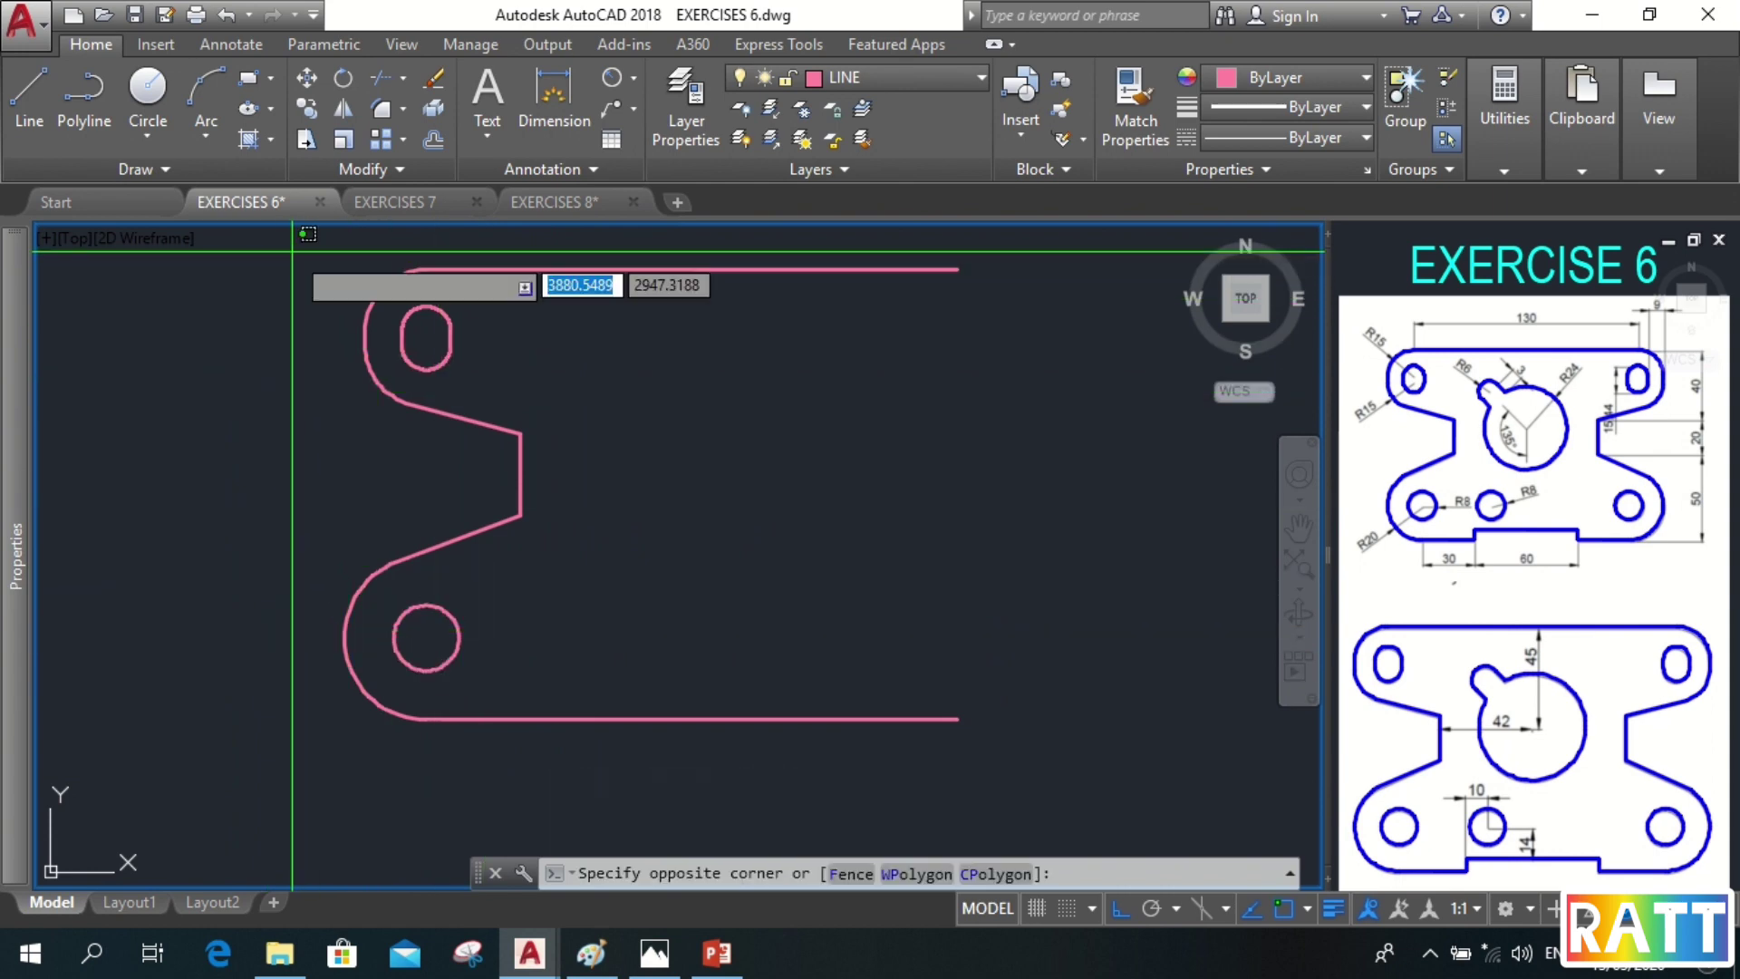
pyautogui.click(272, 327)
pyautogui.write('I')
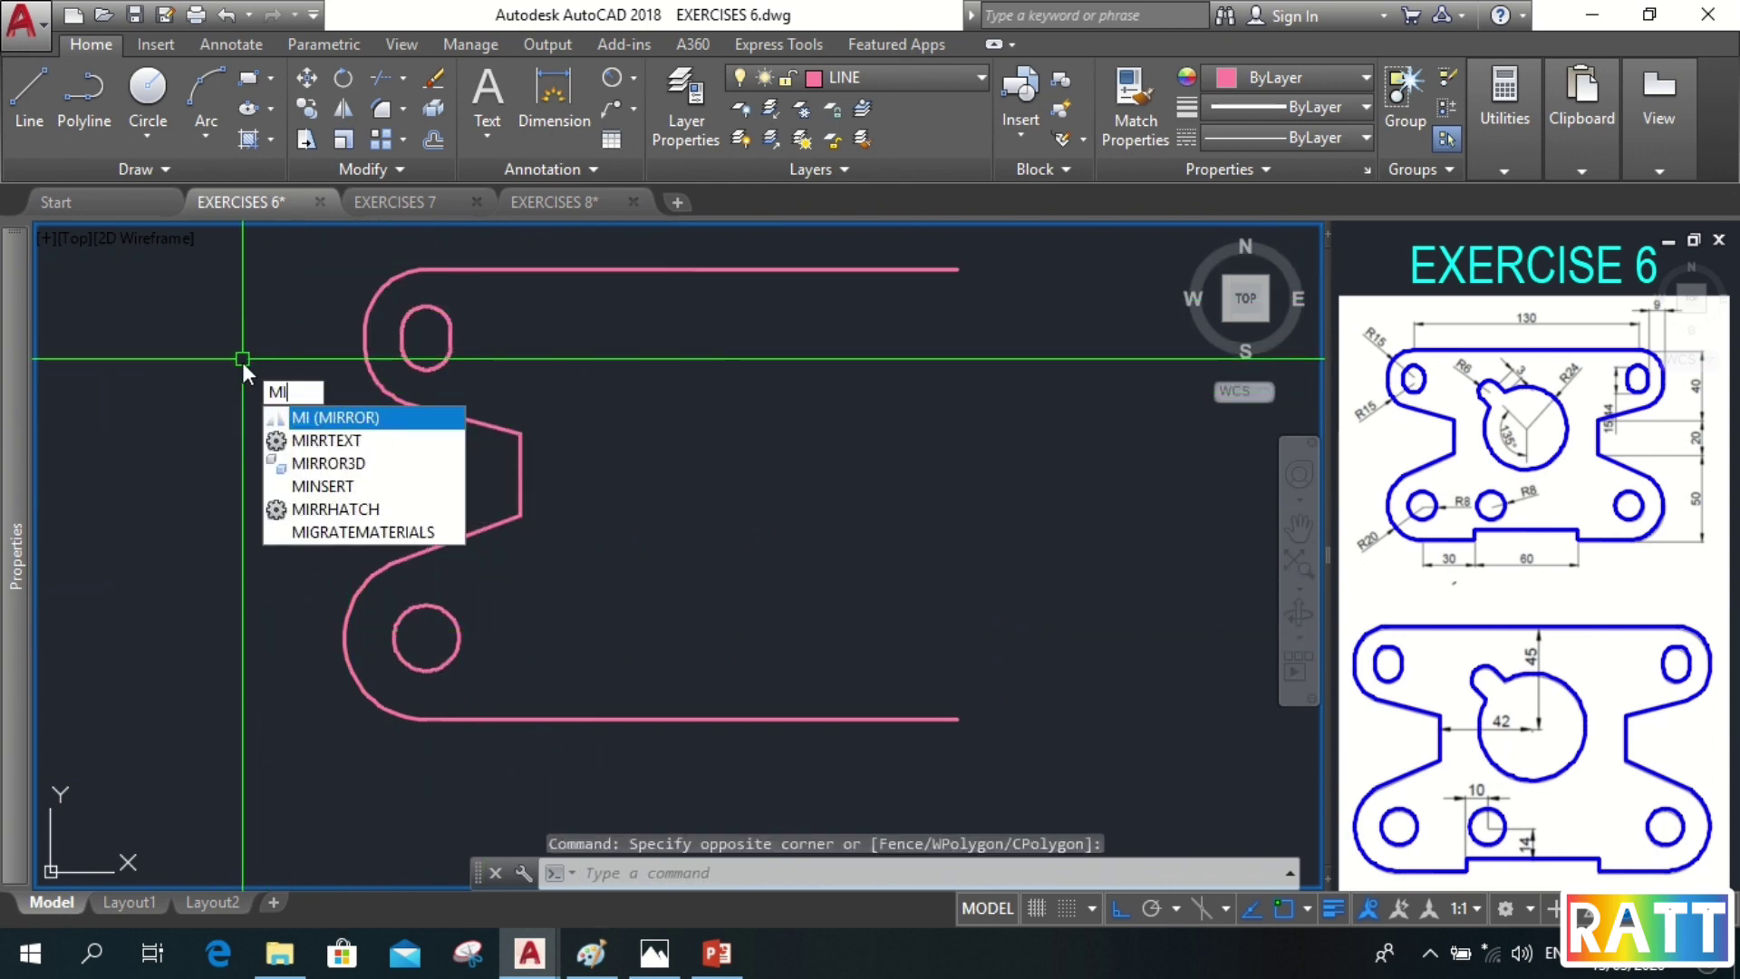
pyautogui.press('Return')
pyautogui.click(267, 256)
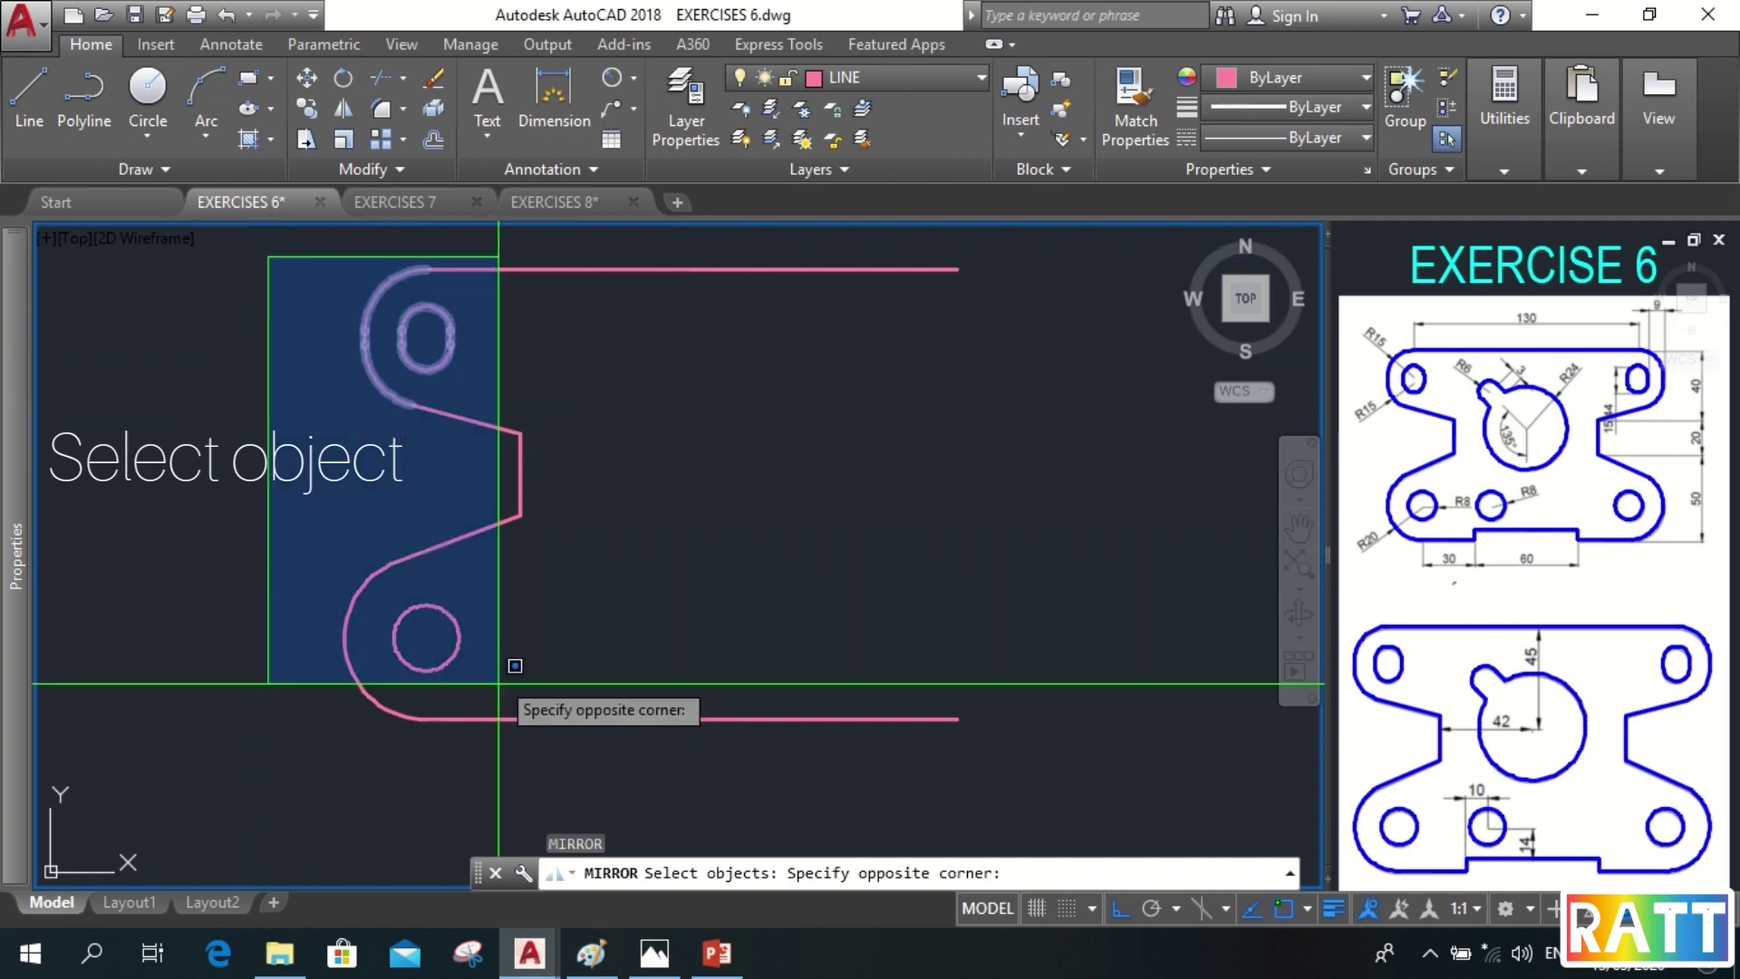
pyautogui.click(548, 758)
pyautogui.press('Return')
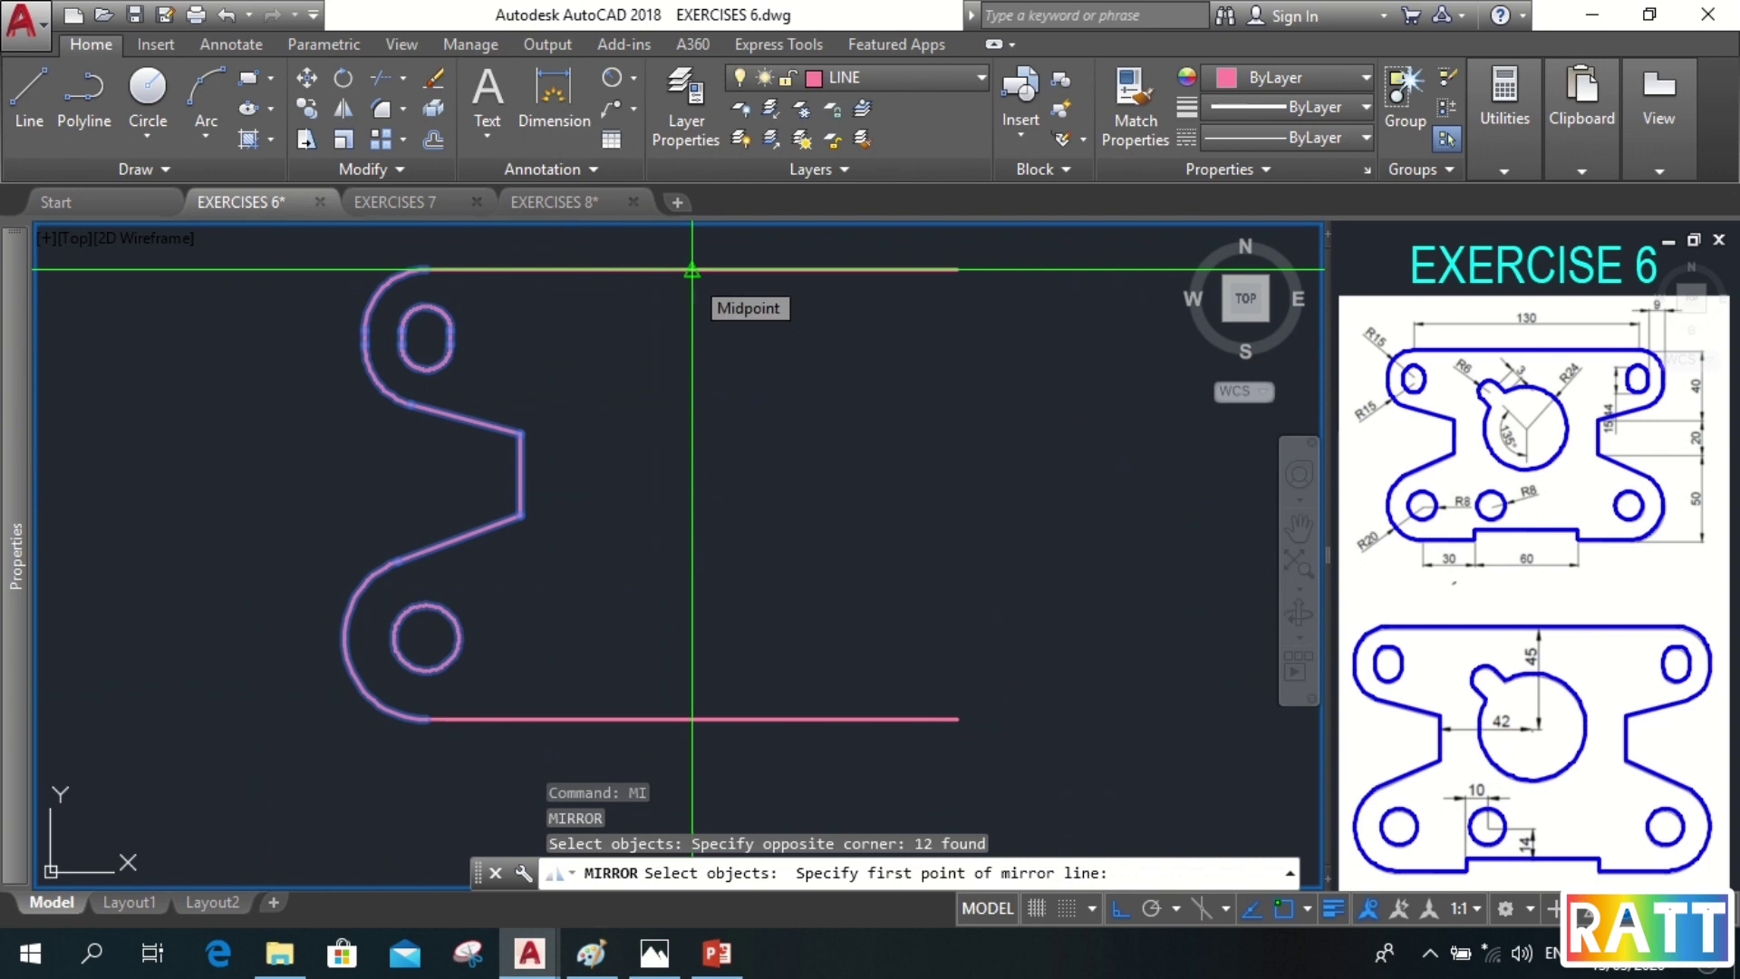
pyautogui.click(692, 269)
pyautogui.click(700, 438)
pyautogui.press('Return')
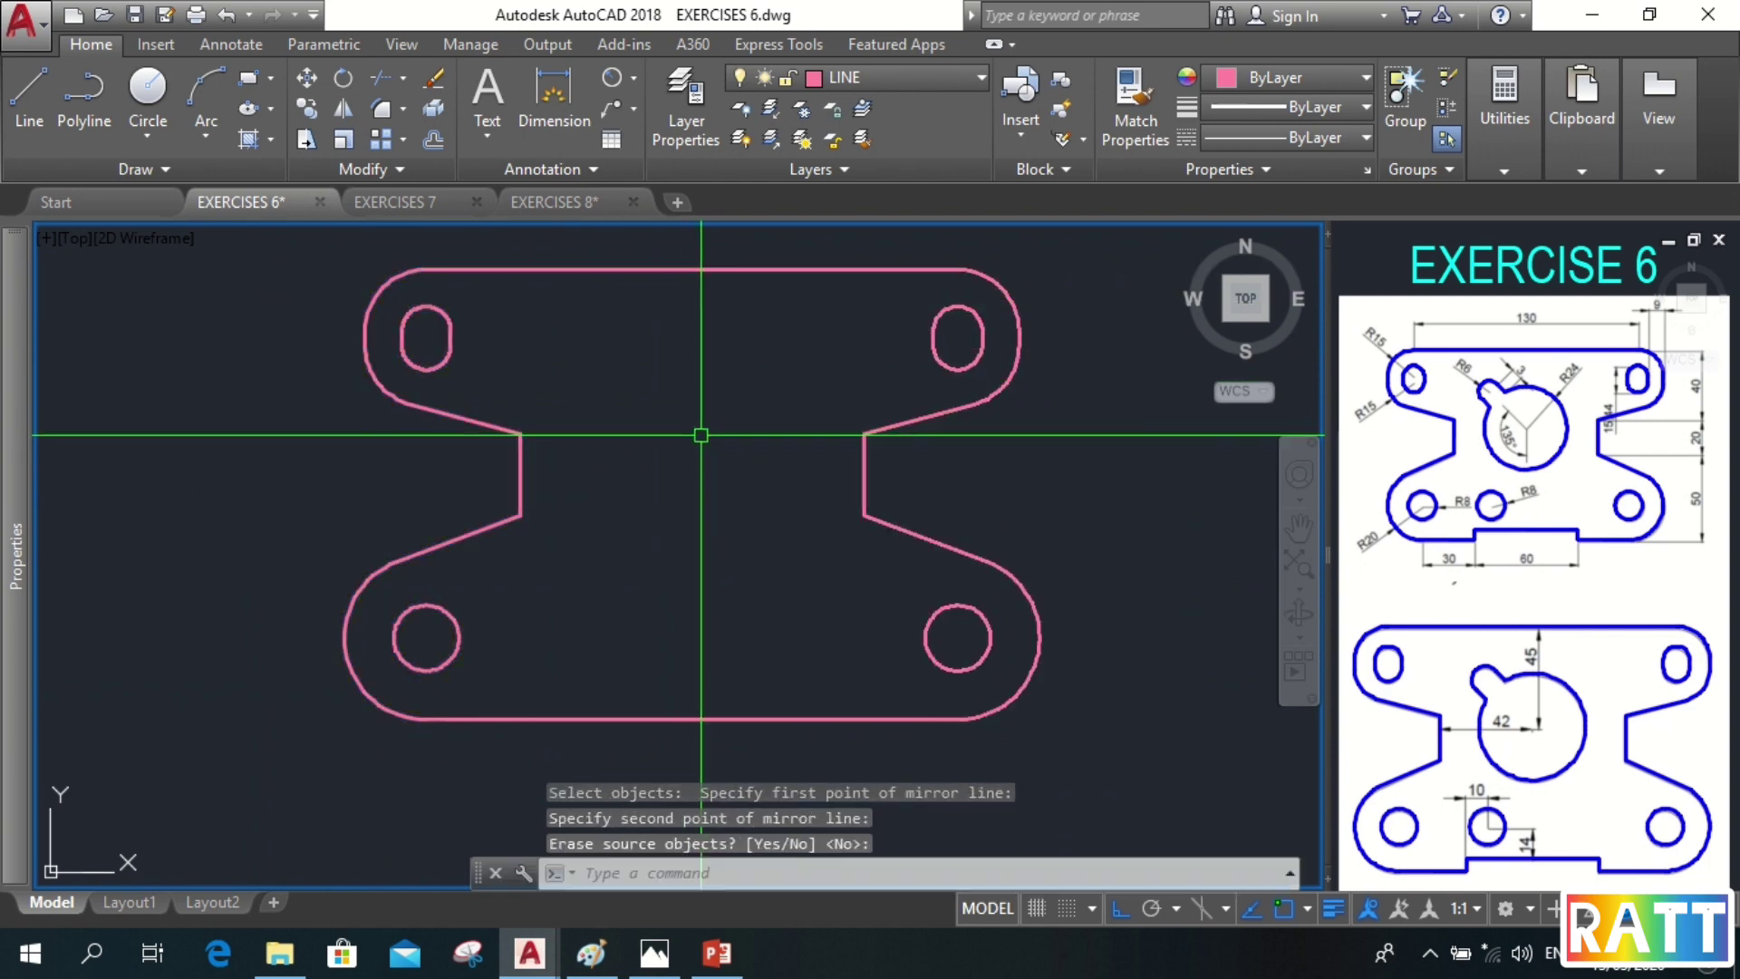
pyautogui.moveTo(761, 506); pyautogui.dragTo(758, 535, button='middle')
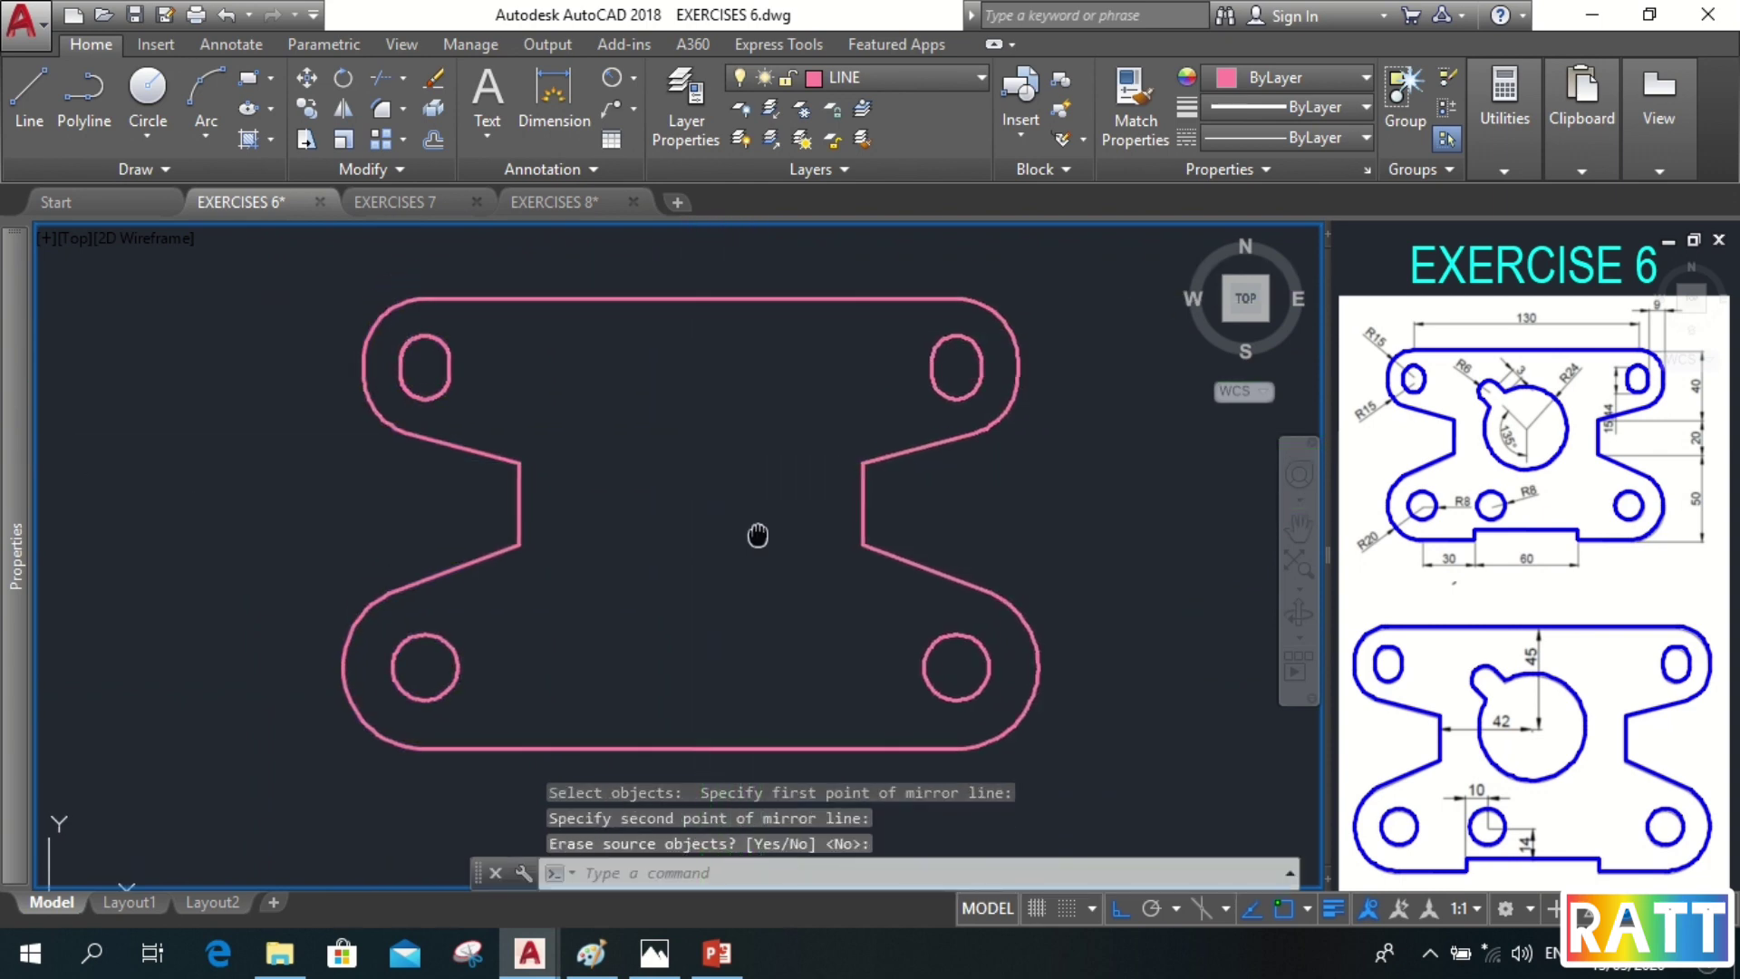
pyautogui.moveTo(1134, 726); pyautogui.dragTo(1184, 733, button='middle')
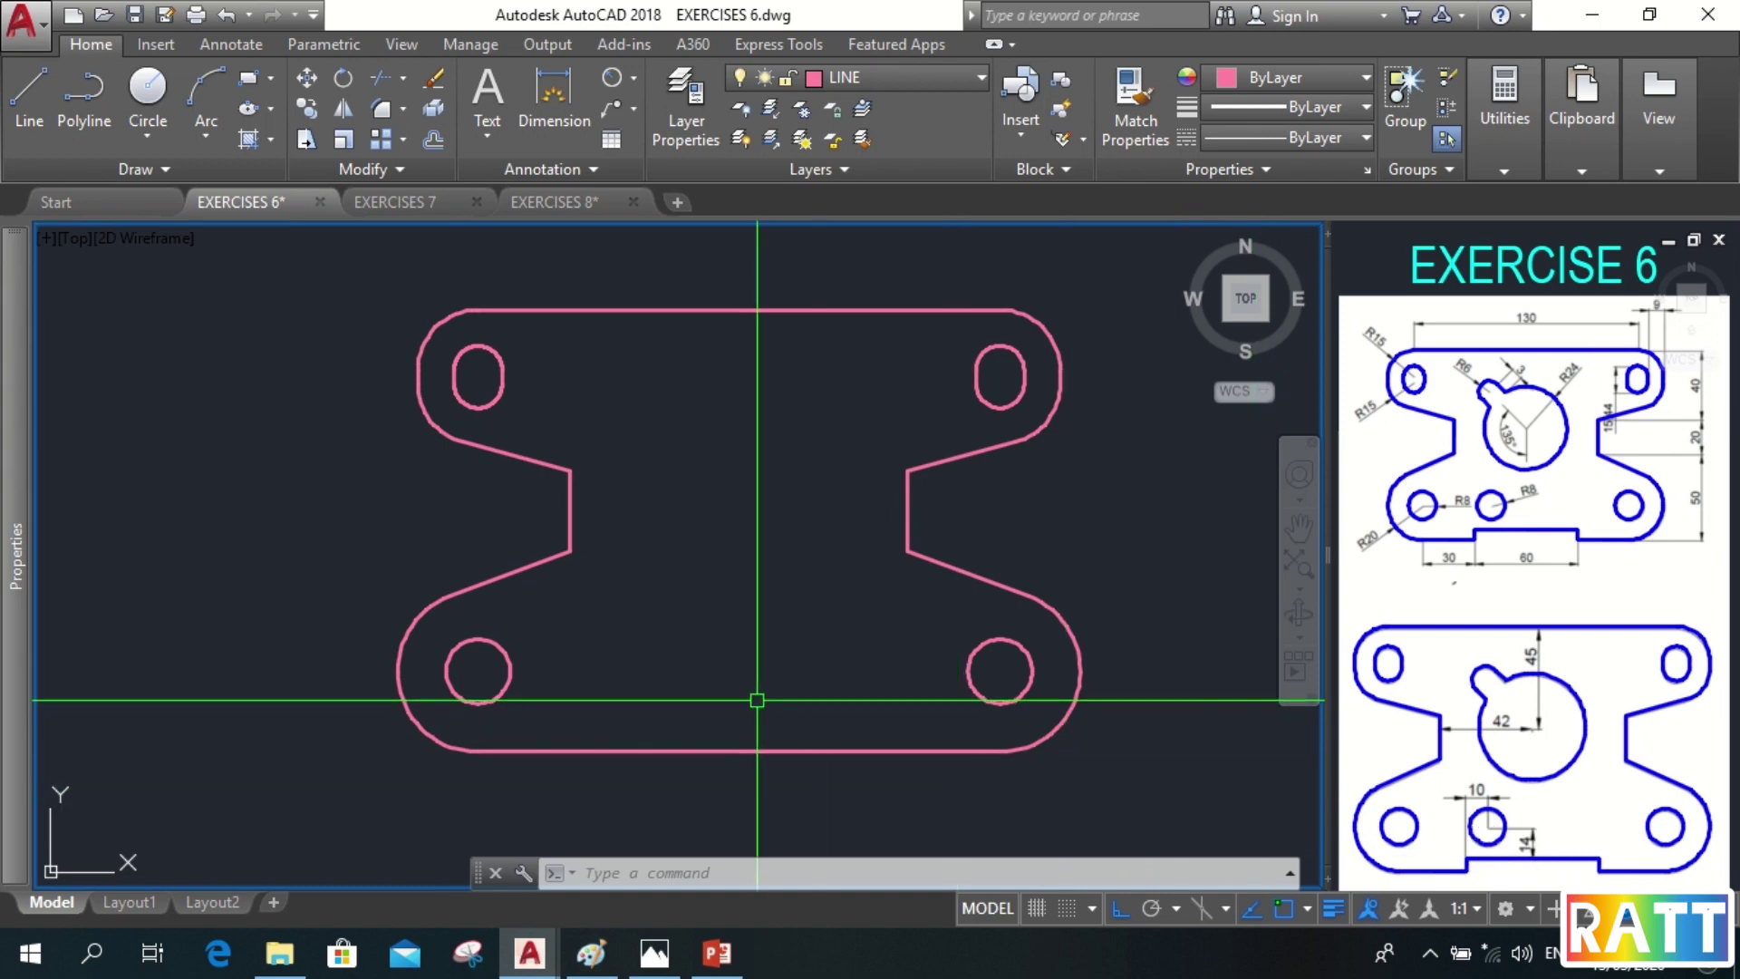
pyautogui.write('L')
# Draw a 130-long line between the two lower hole centres
pyautogui.press('Return')
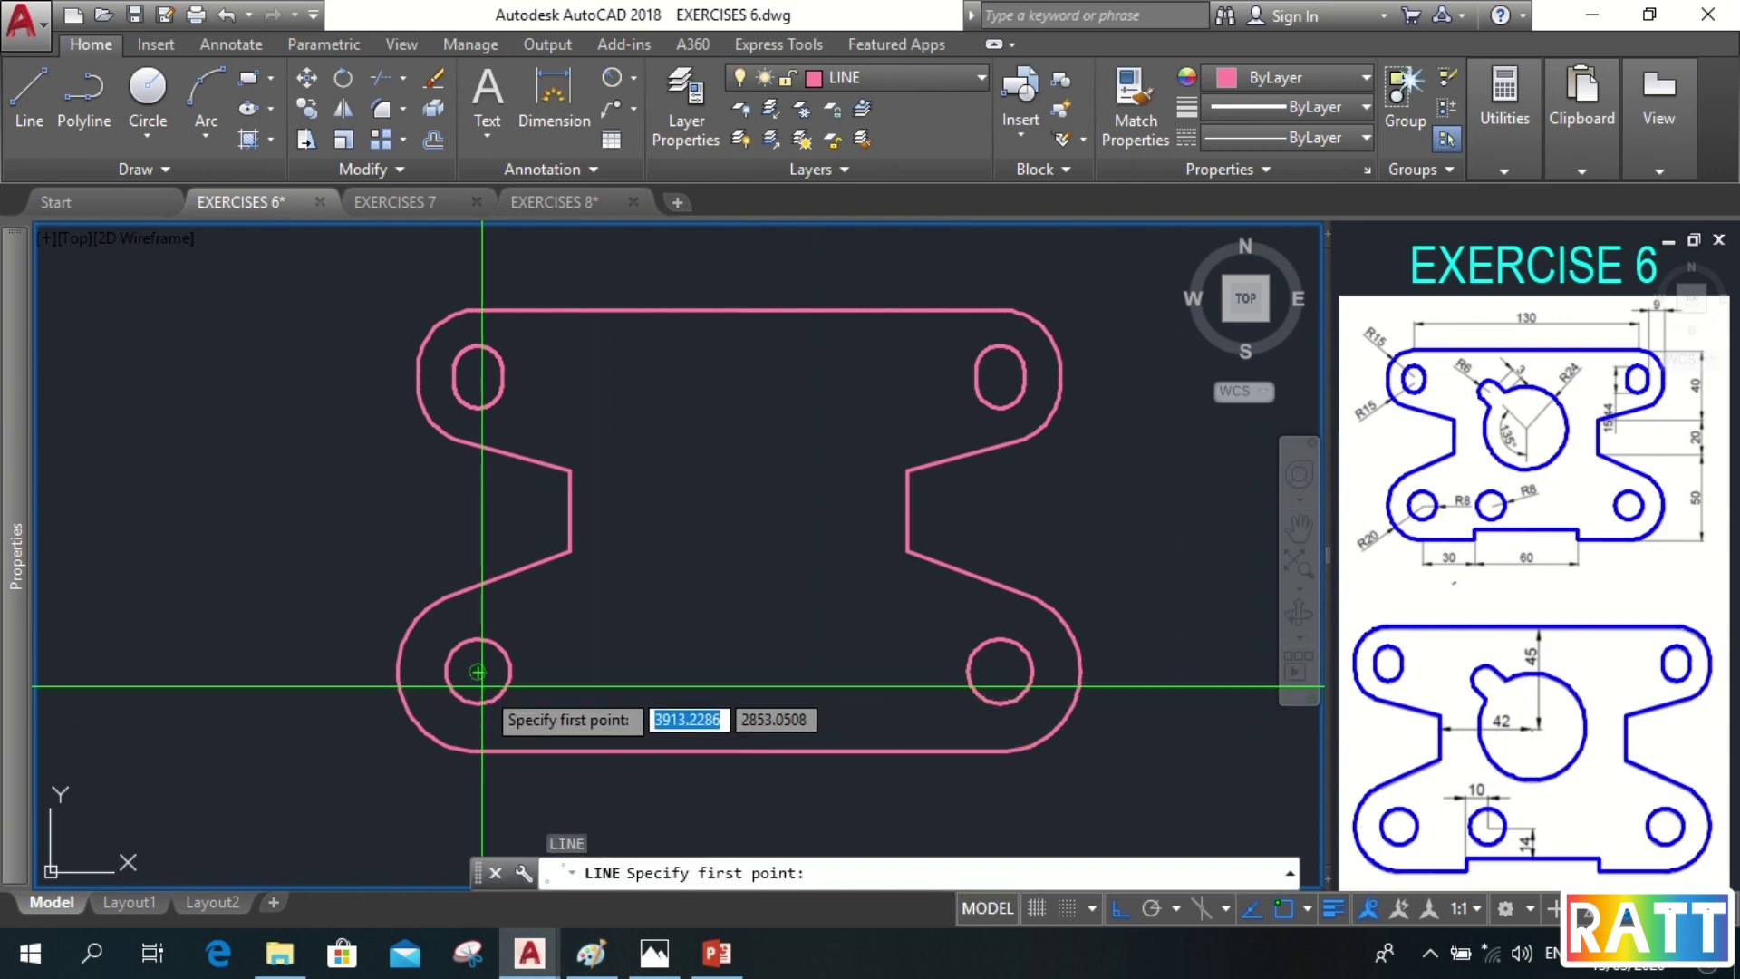
pyautogui.click(477, 672)
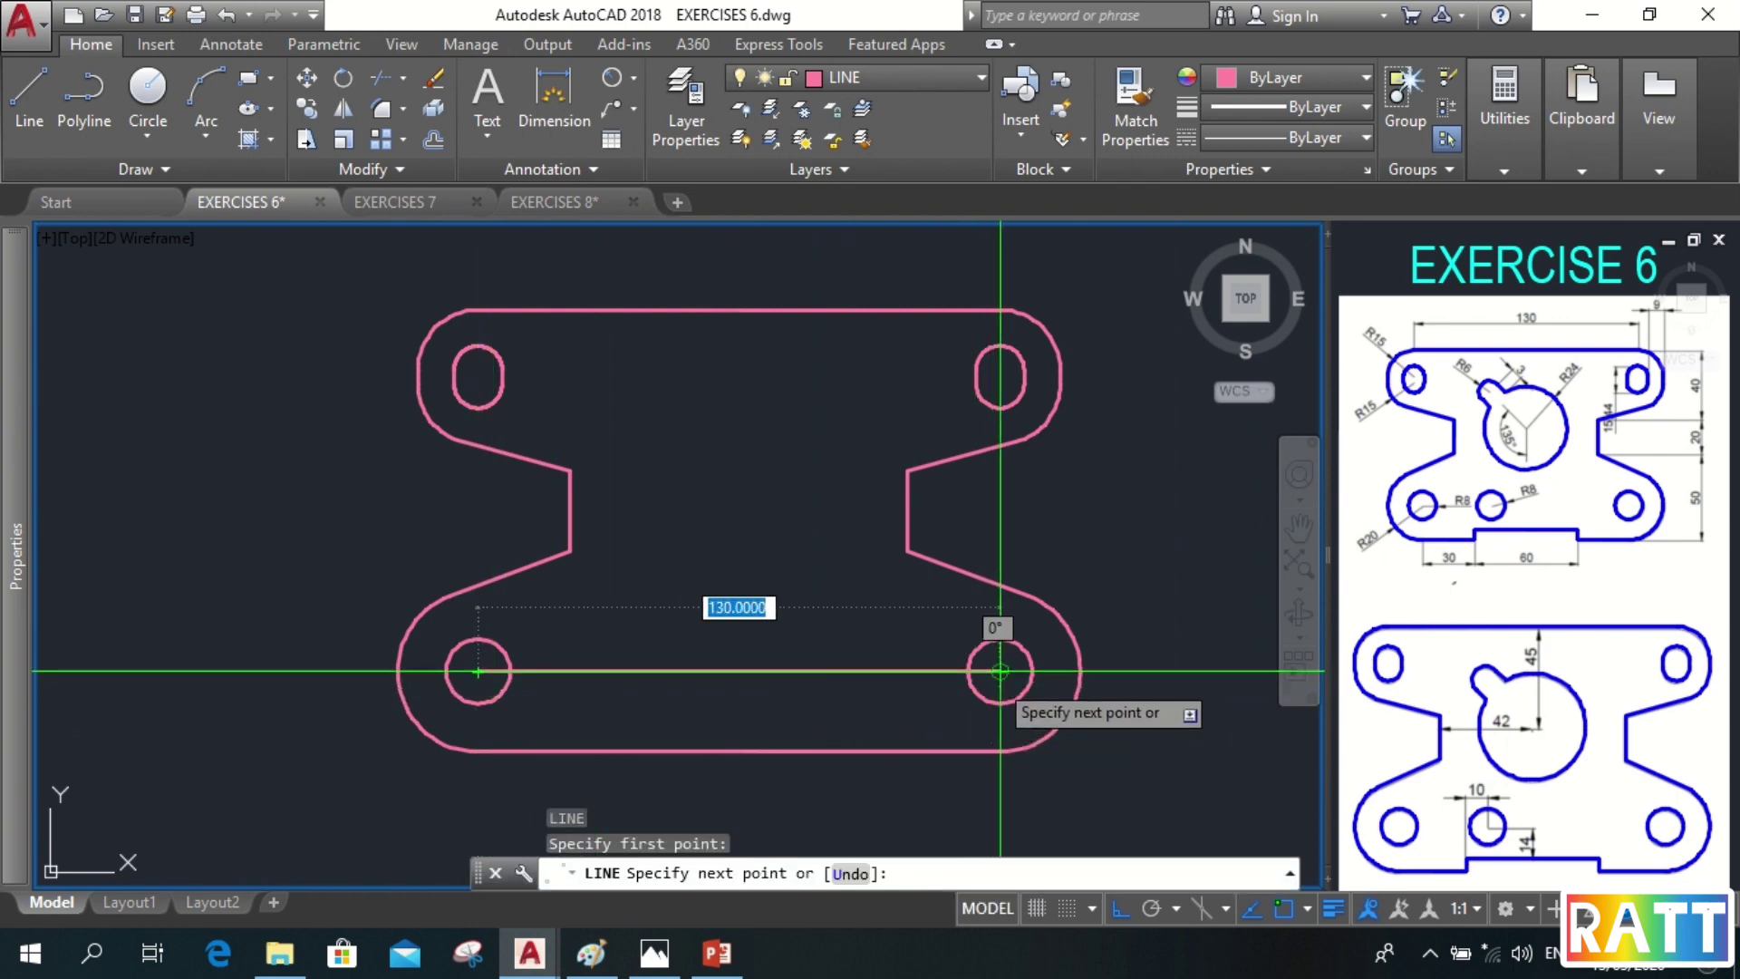
pyautogui.click(1001, 672)
pyautogui.press('Return')
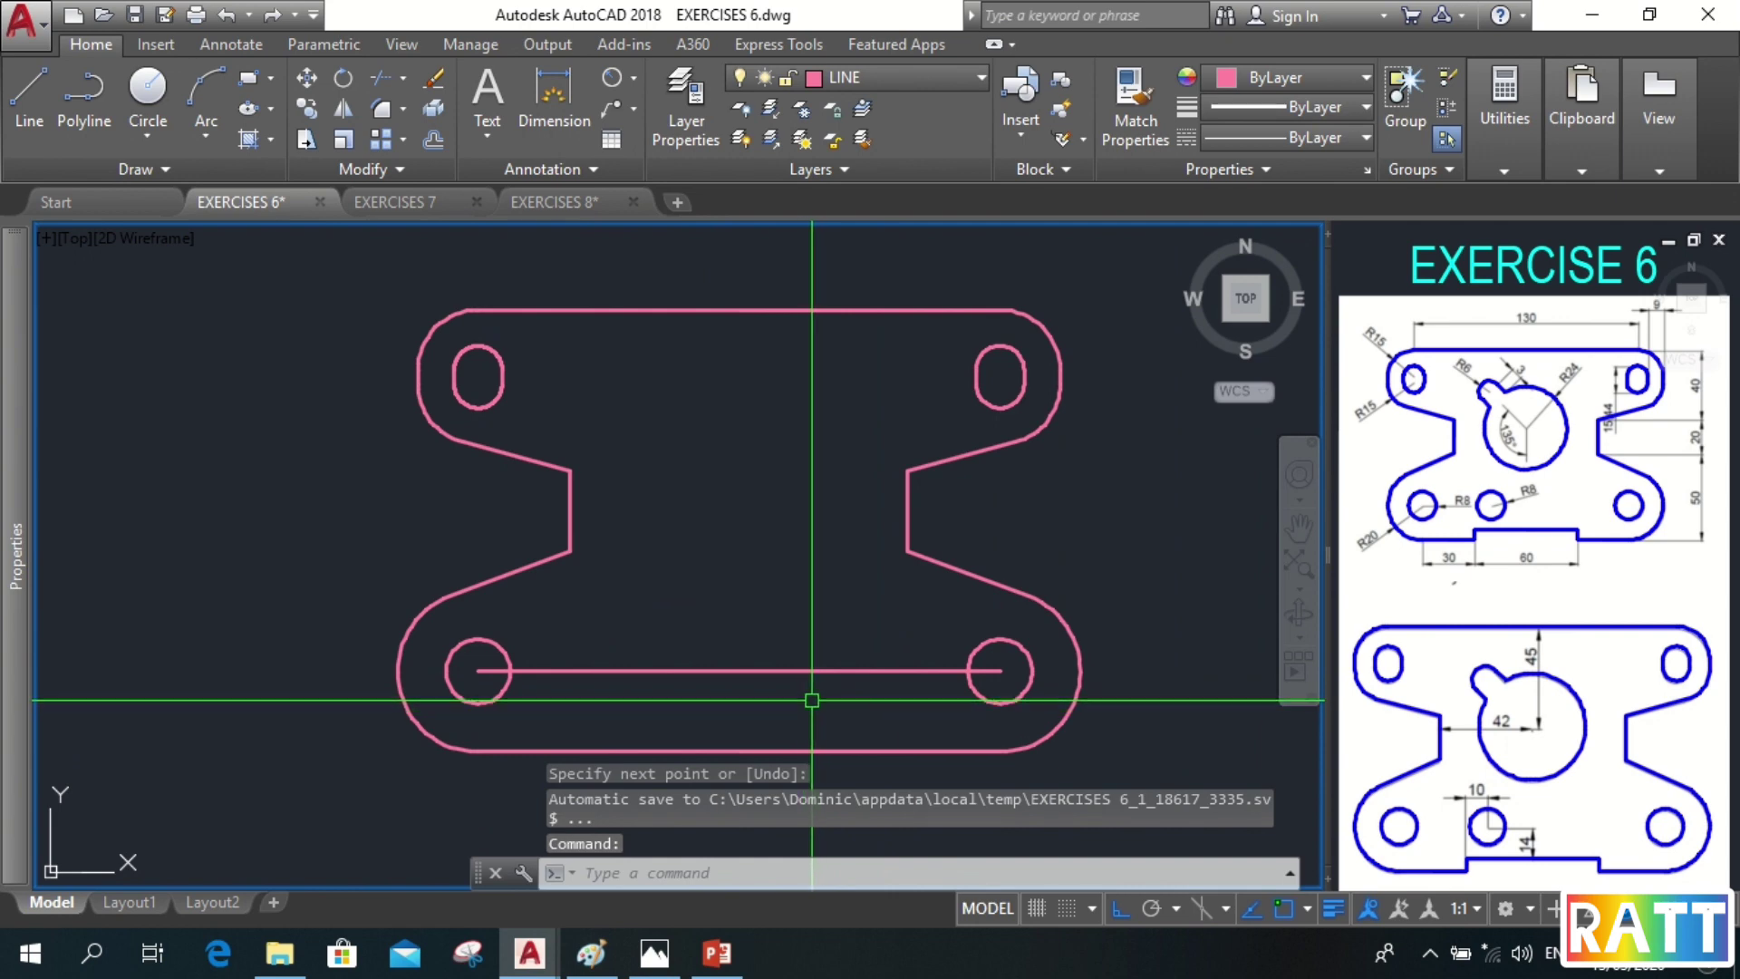
# Move the hole-centre line 14 units straight down
pyautogui.write('M')
pyautogui.press('Return')
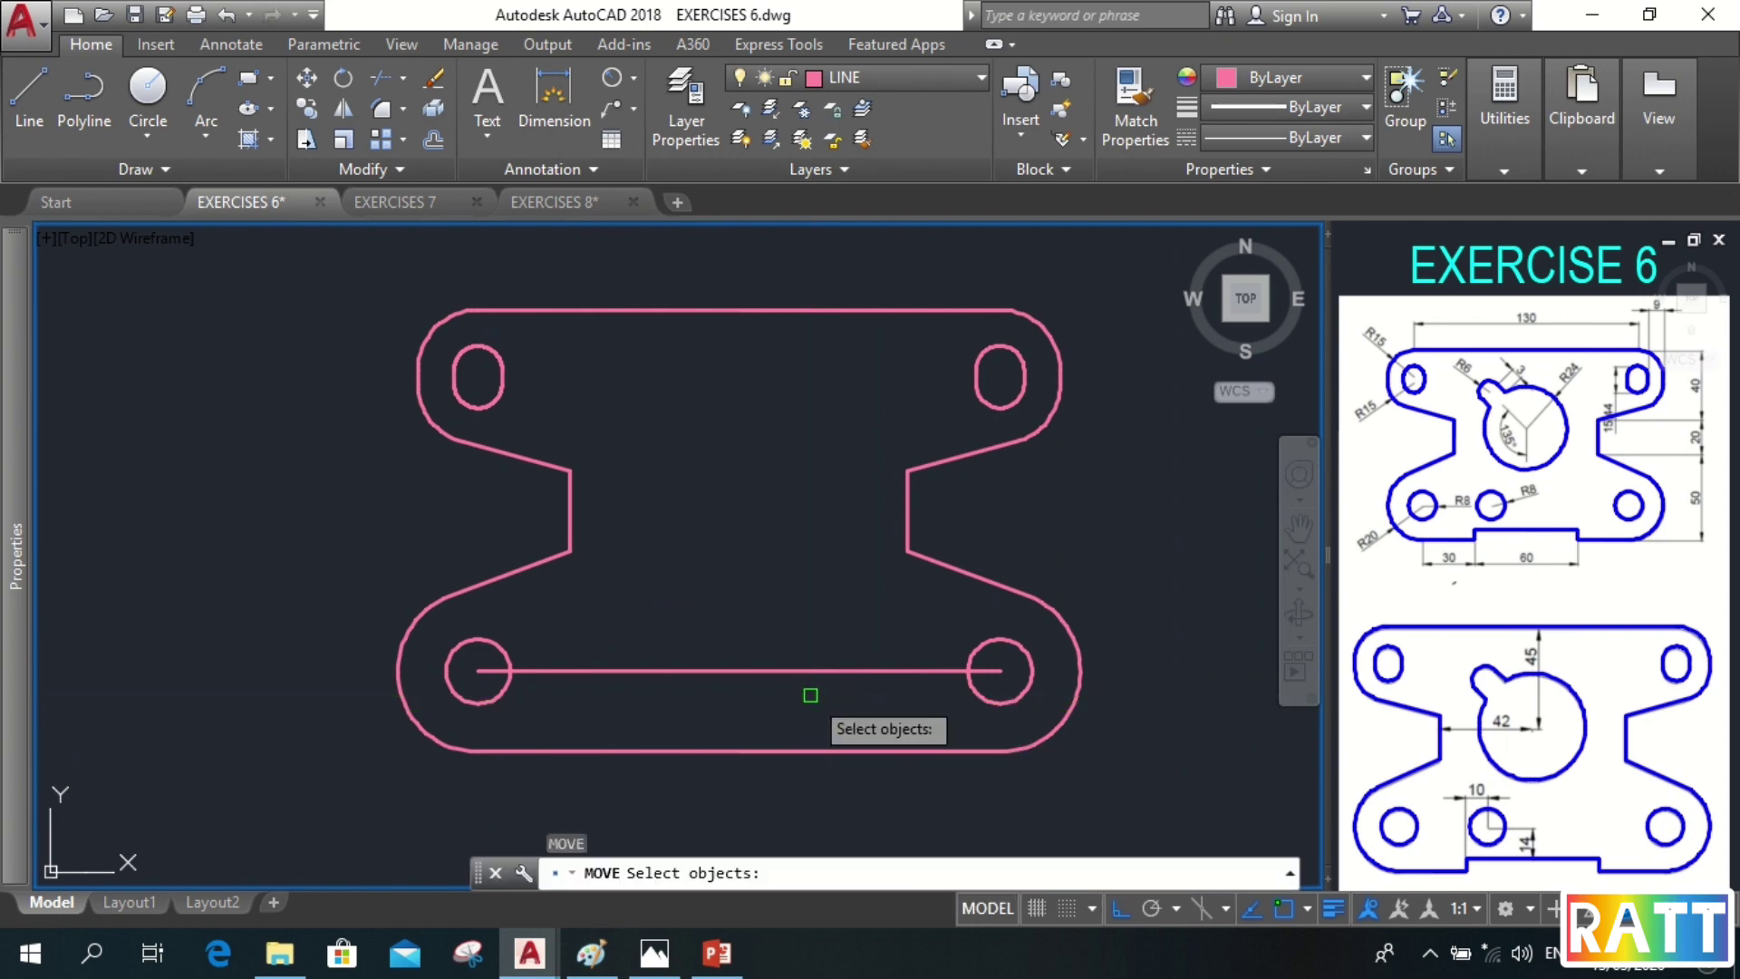
pyautogui.click(807, 671)
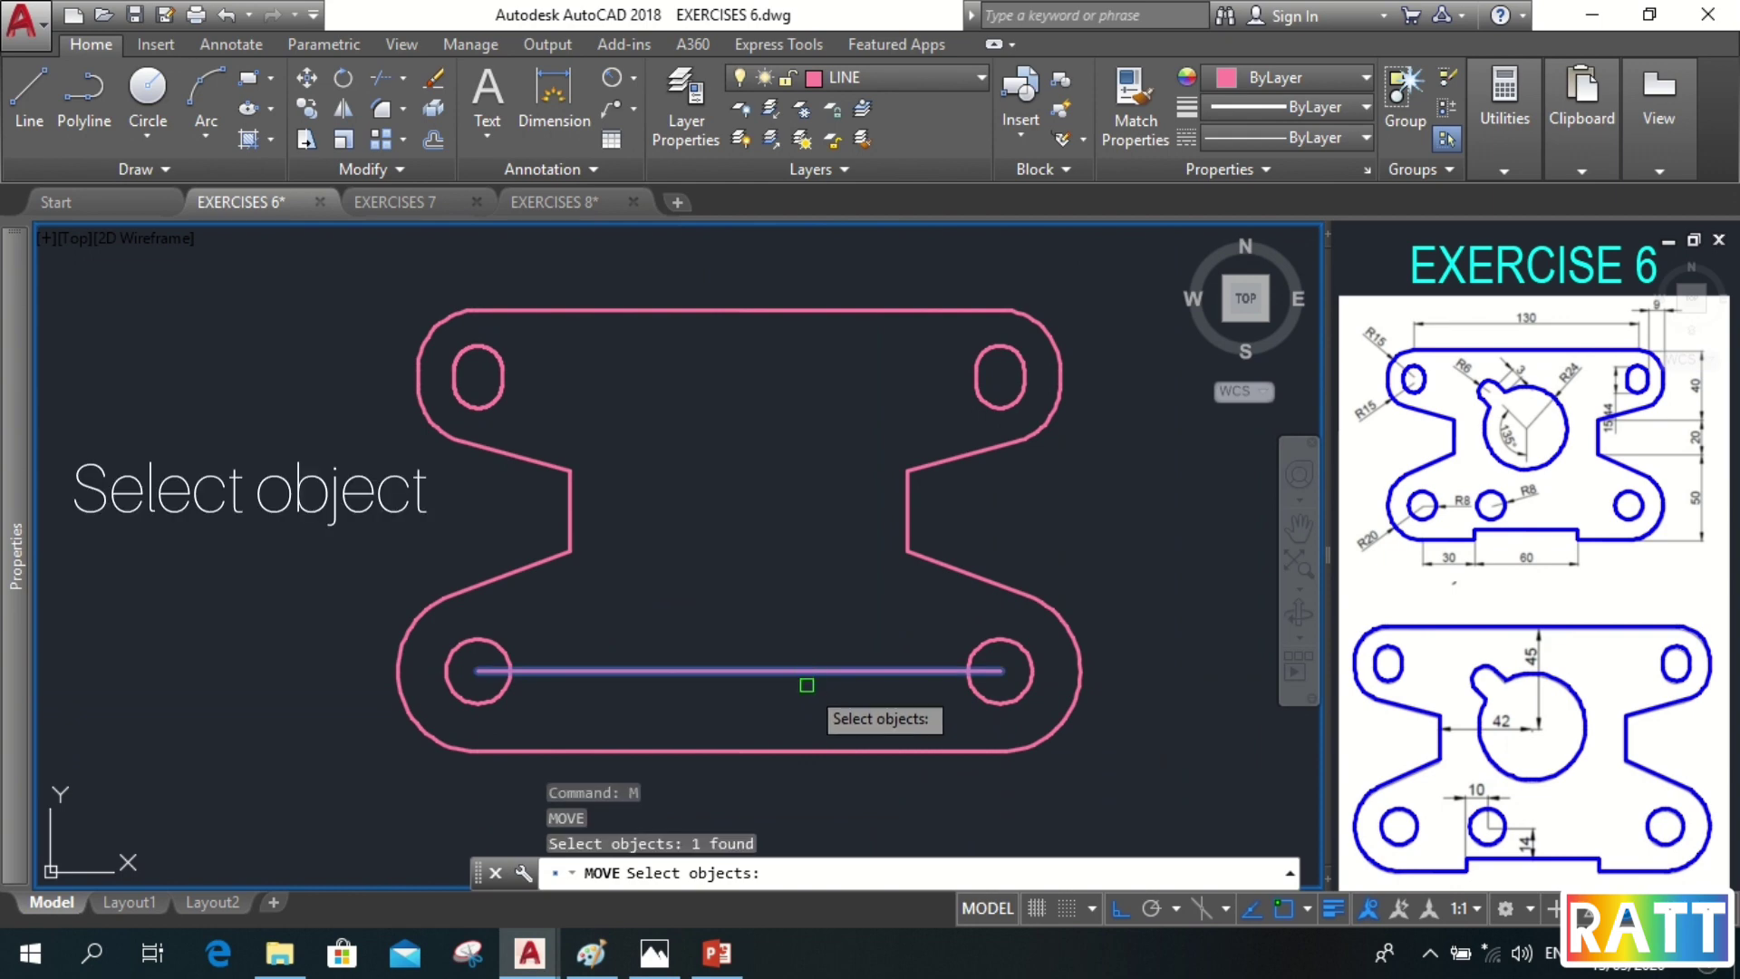
pyautogui.press('Return')
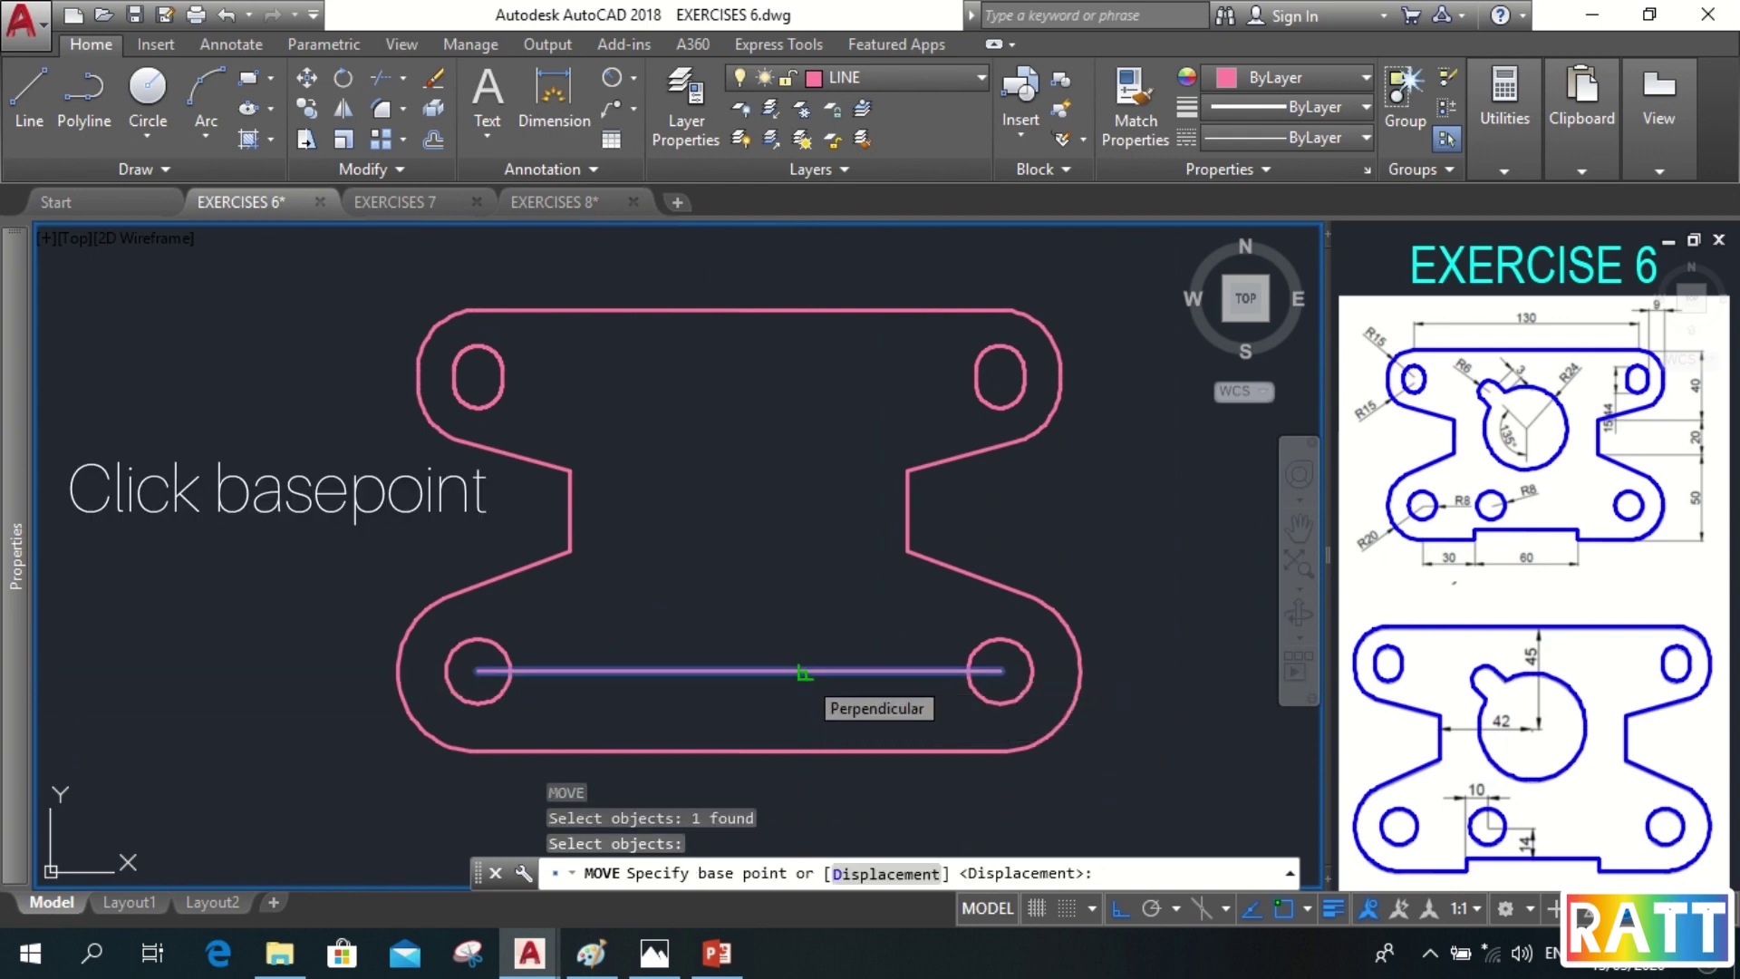
pyautogui.click(804, 672)
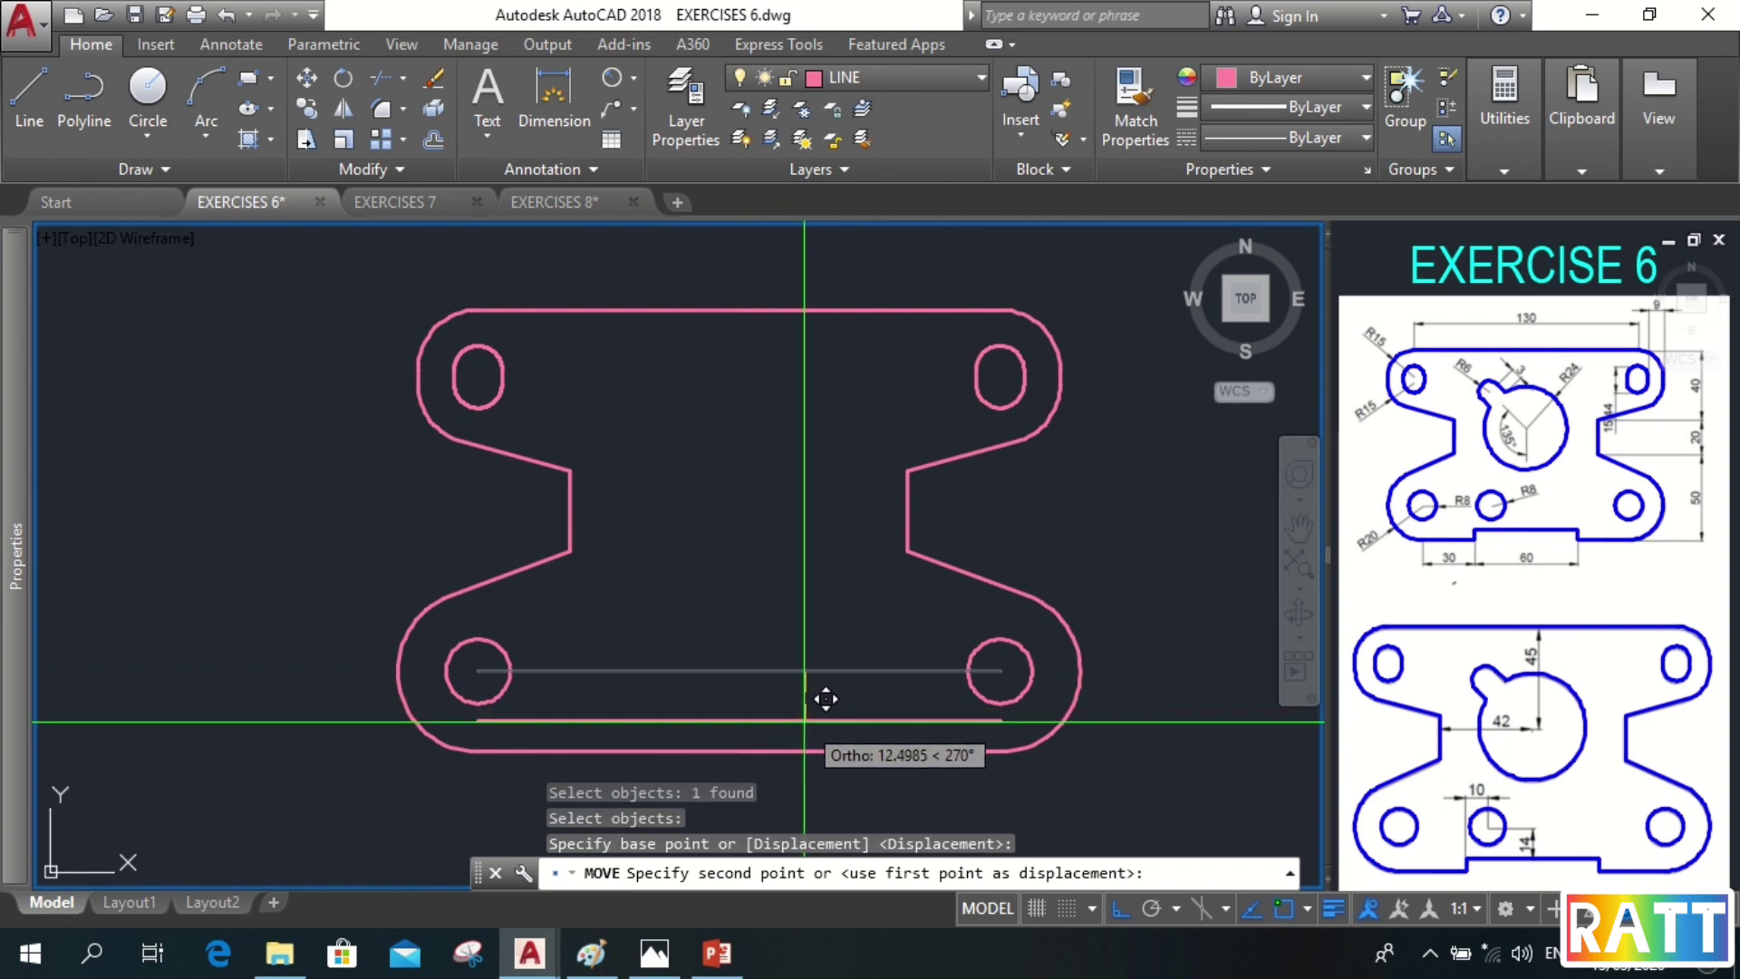
pyautogui.write('14')
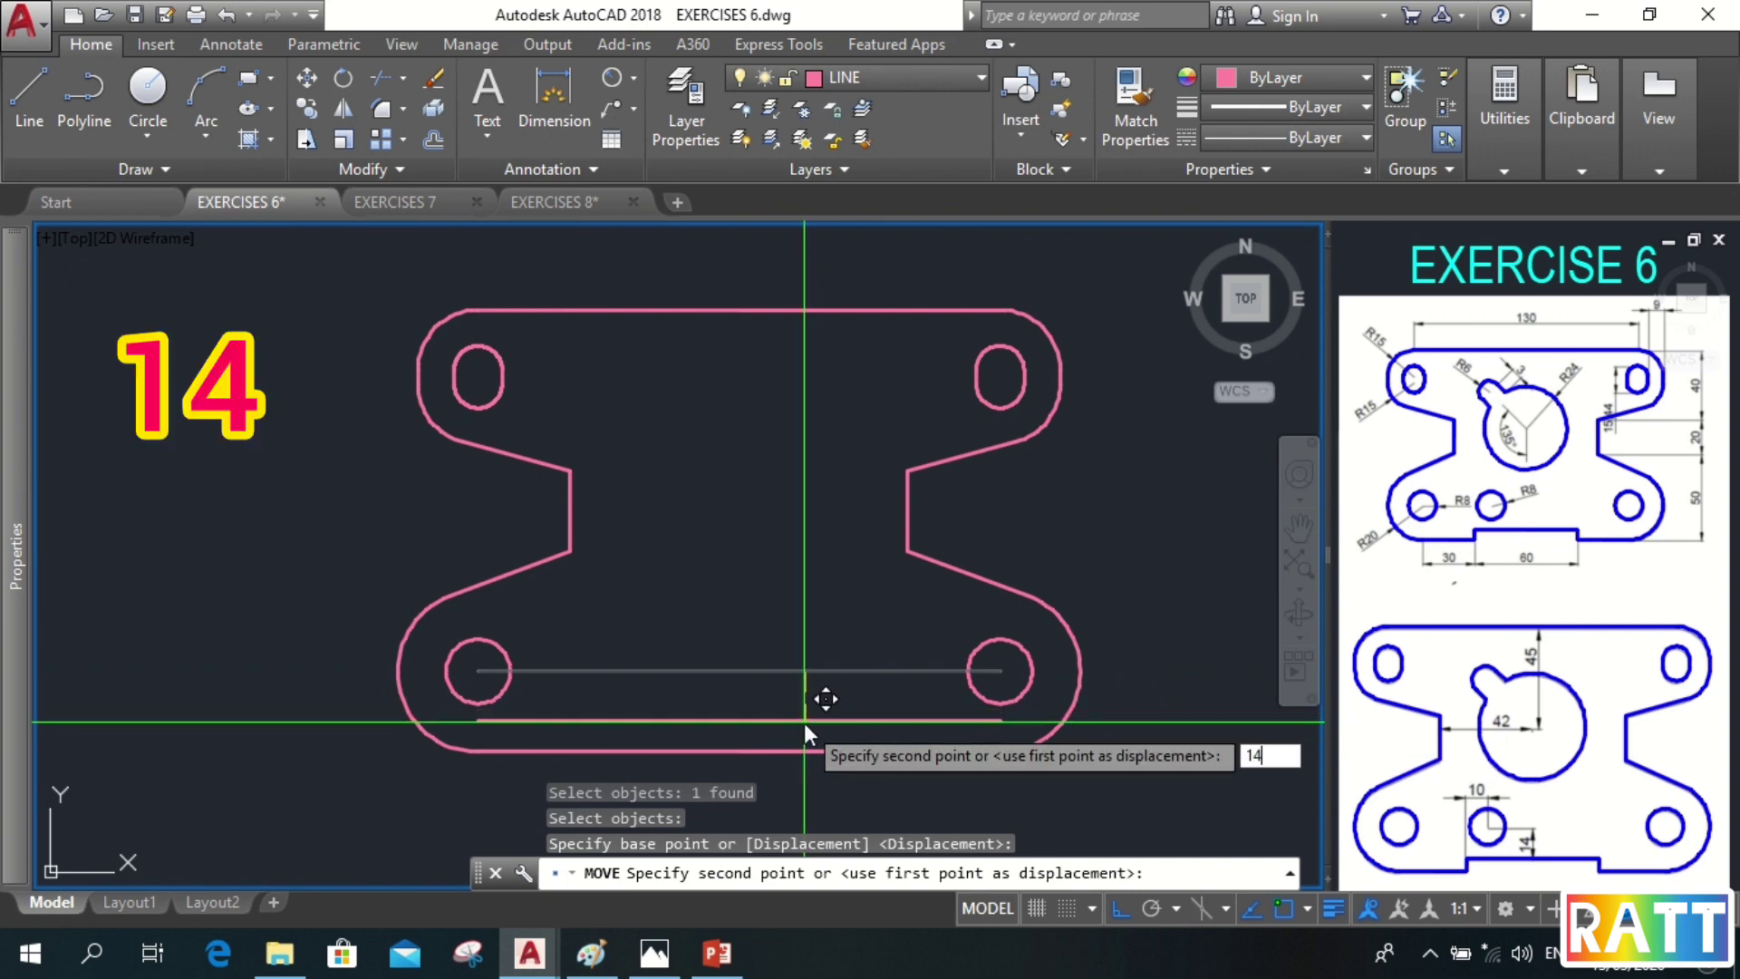
pyautogui.press('Return')
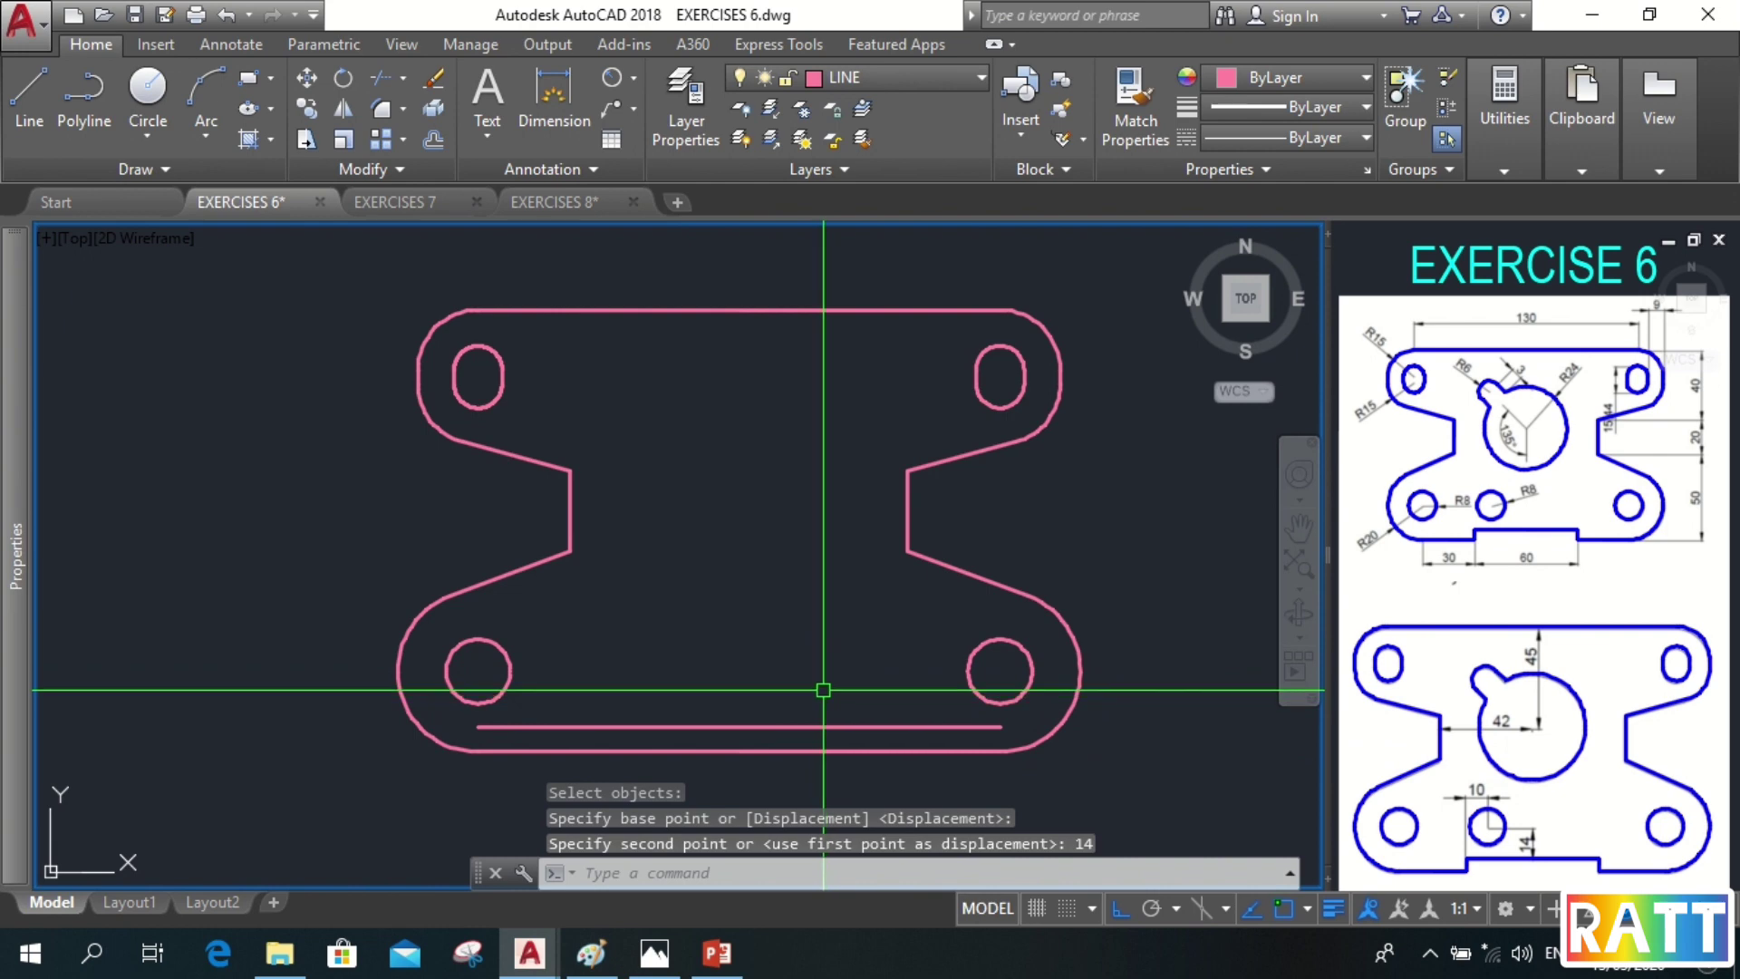
pyautogui.moveTo(807, 721); pyautogui.dragTo(800, 664, button='middle')
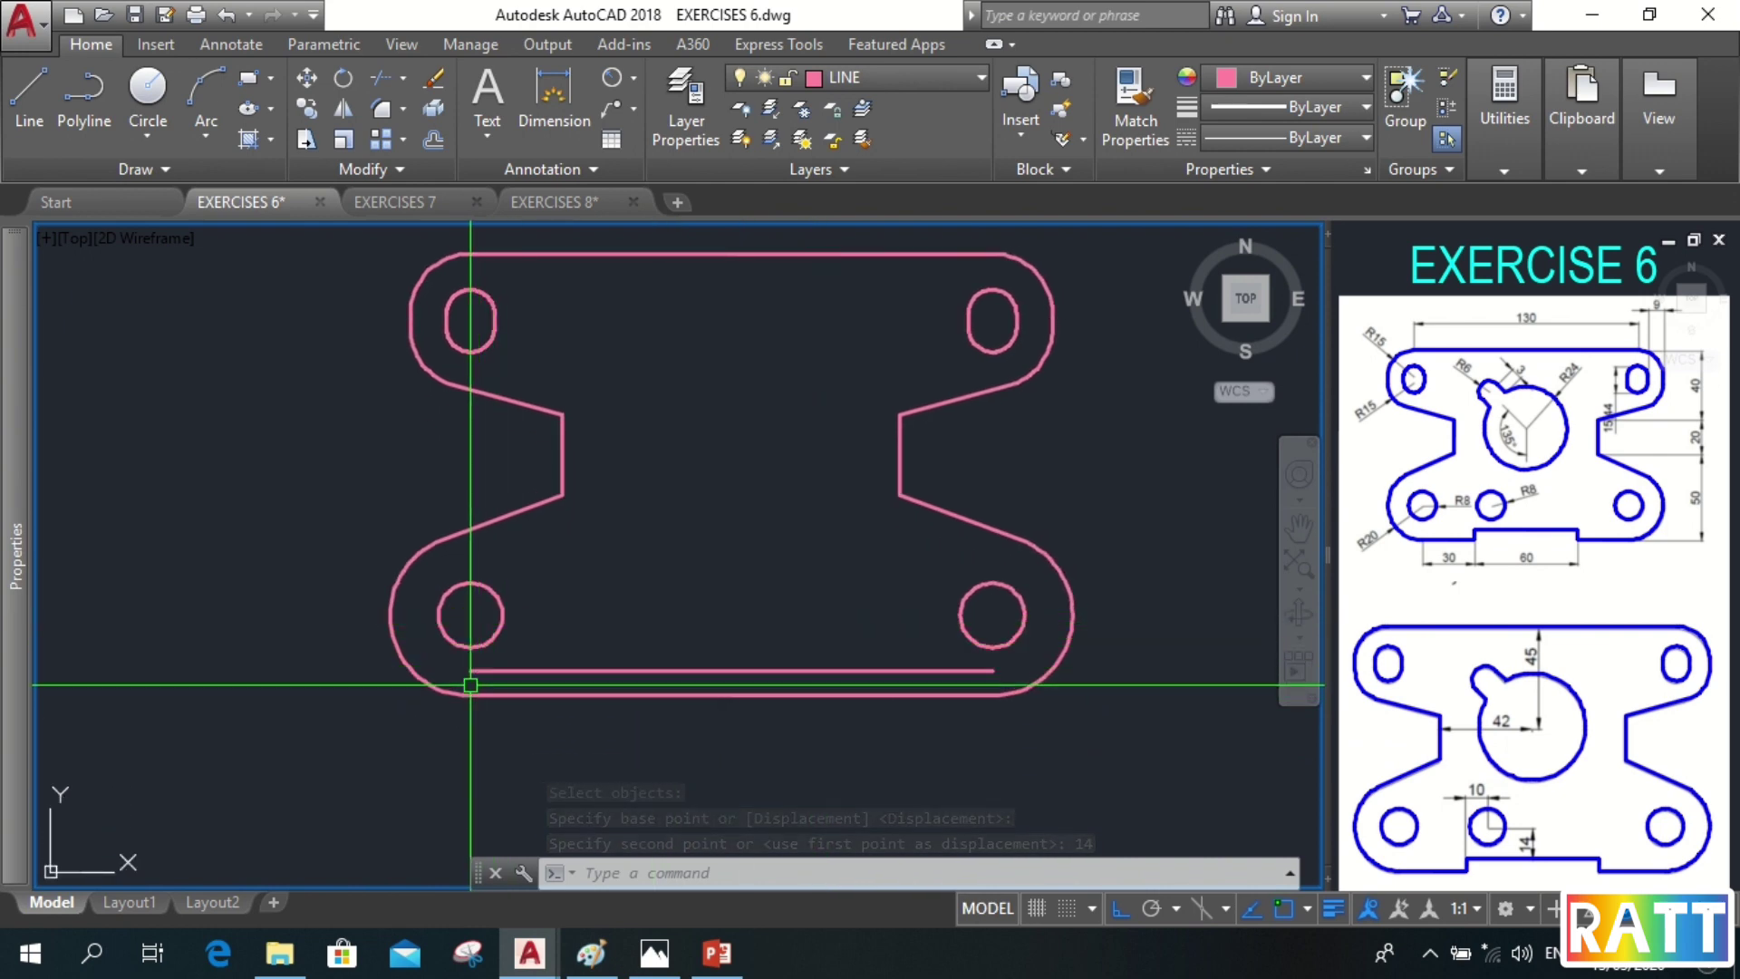
pyautogui.scroll(2, 480, 693)
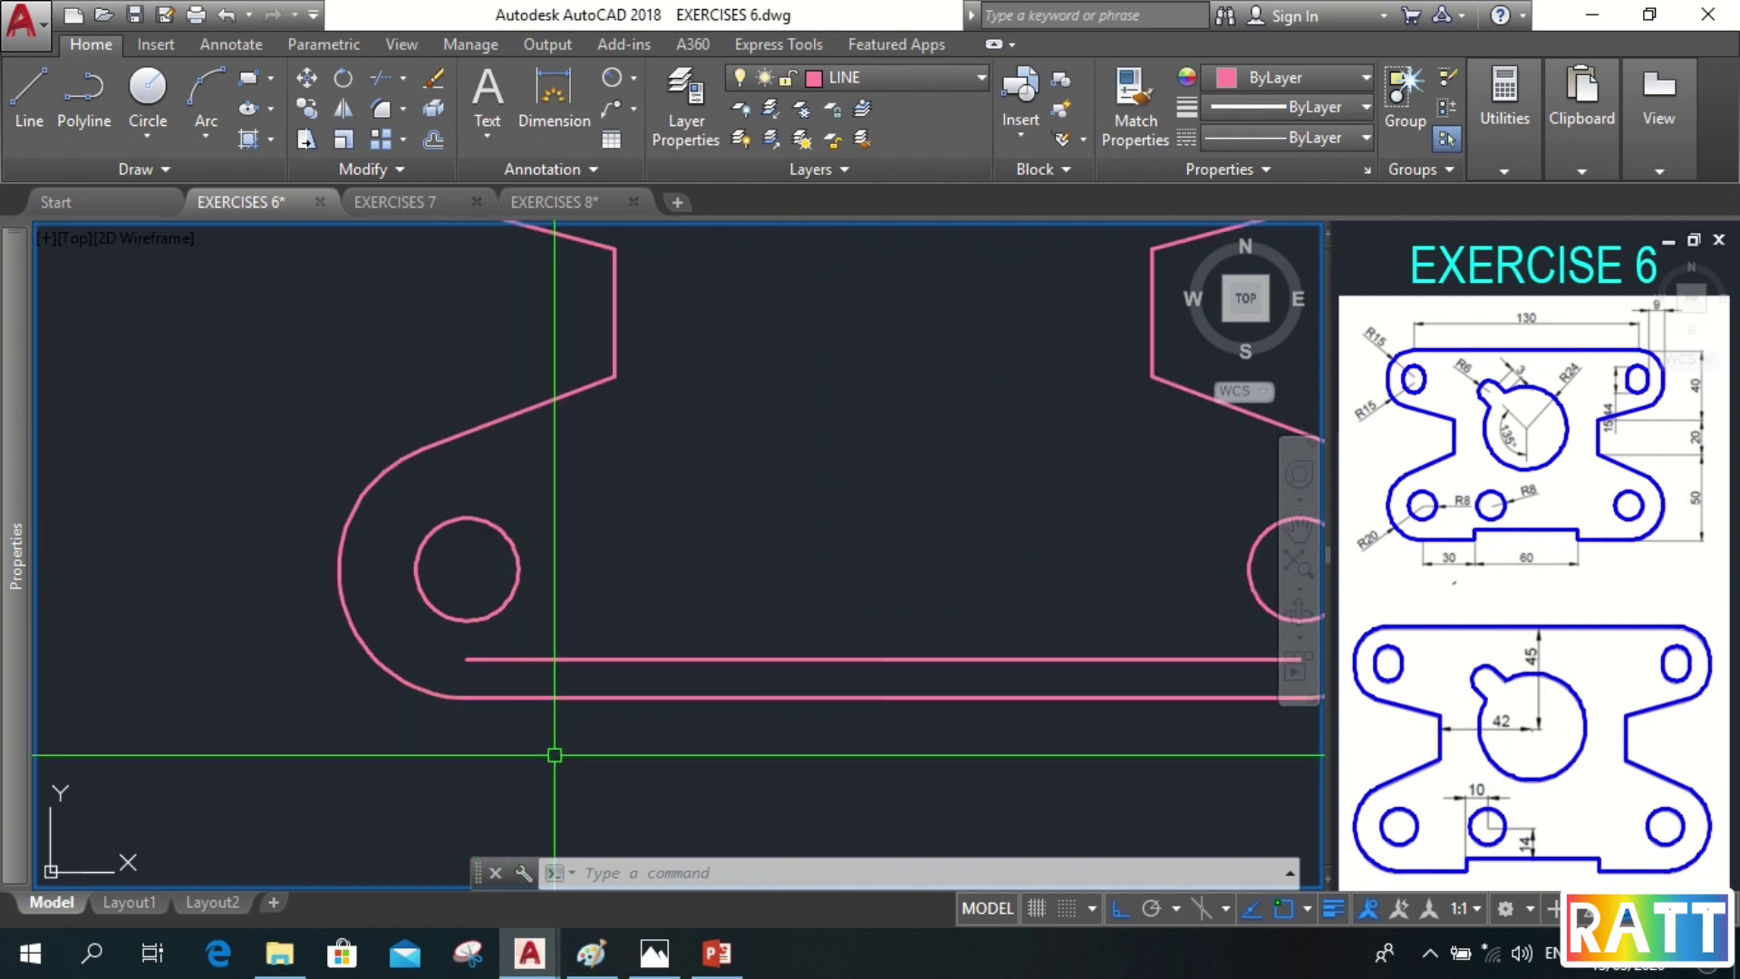
# Draw a short vertical line from the lower horizontal line's left end to the plate's bottom edge
pyautogui.write('l')
pyautogui.press('Return')
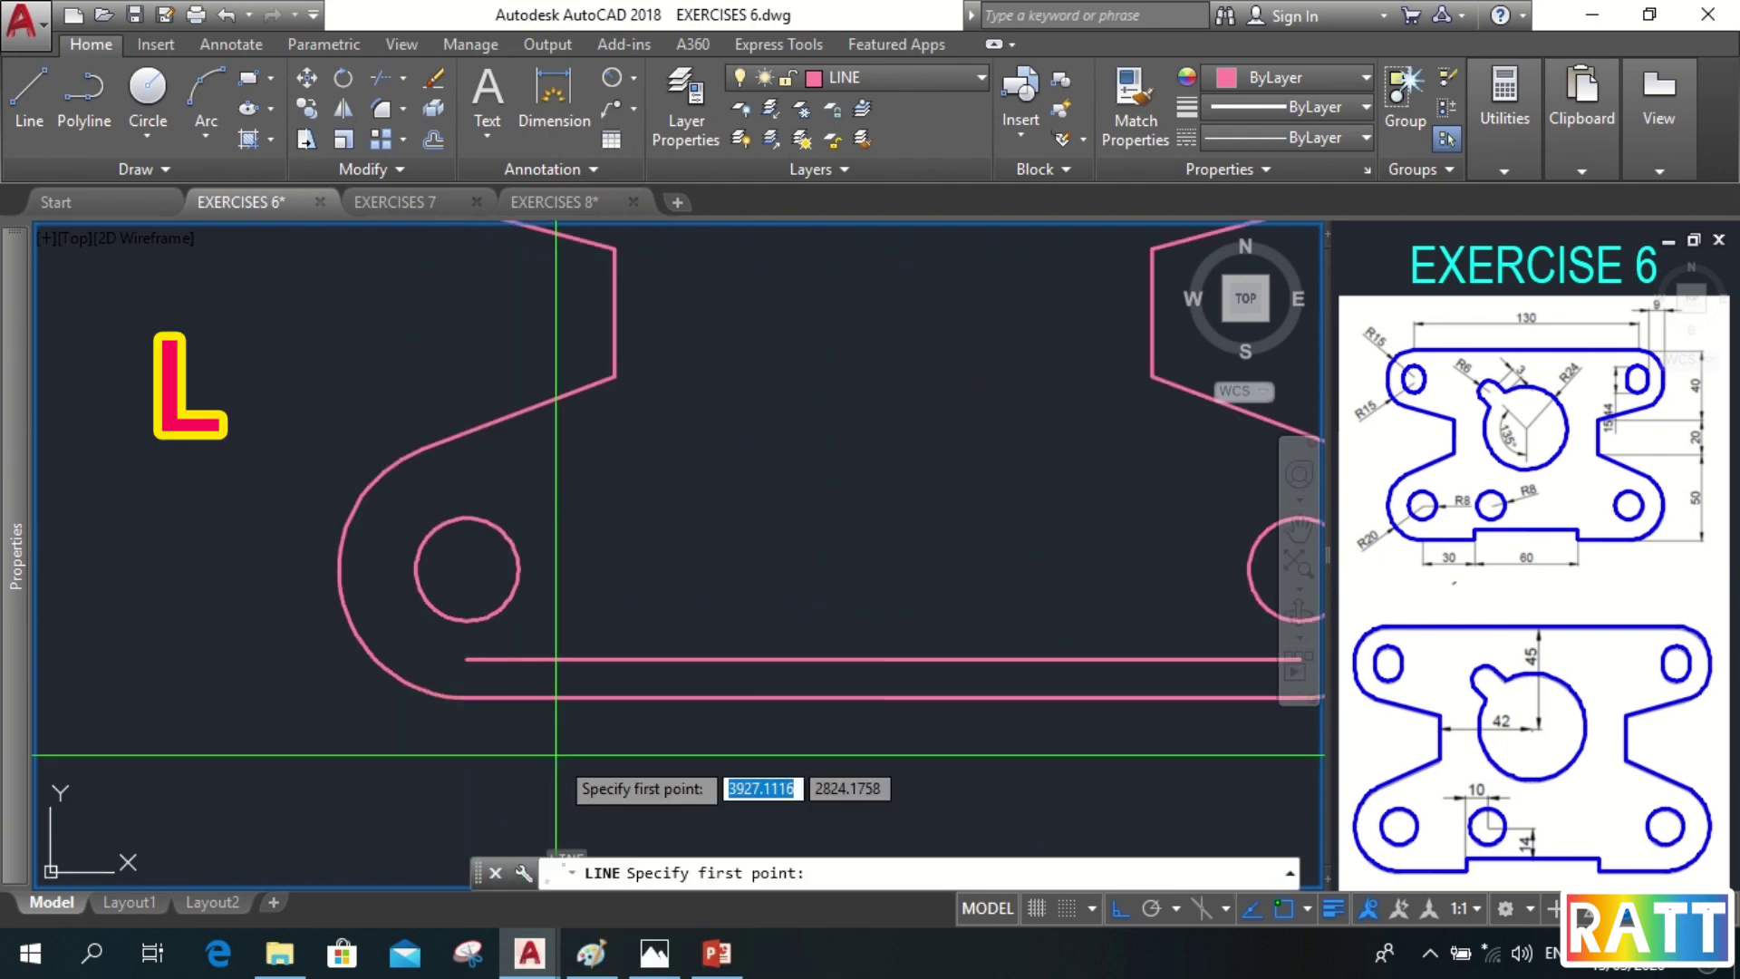
pyautogui.click(467, 658)
pyautogui.click(467, 698)
pyautogui.press('Return')
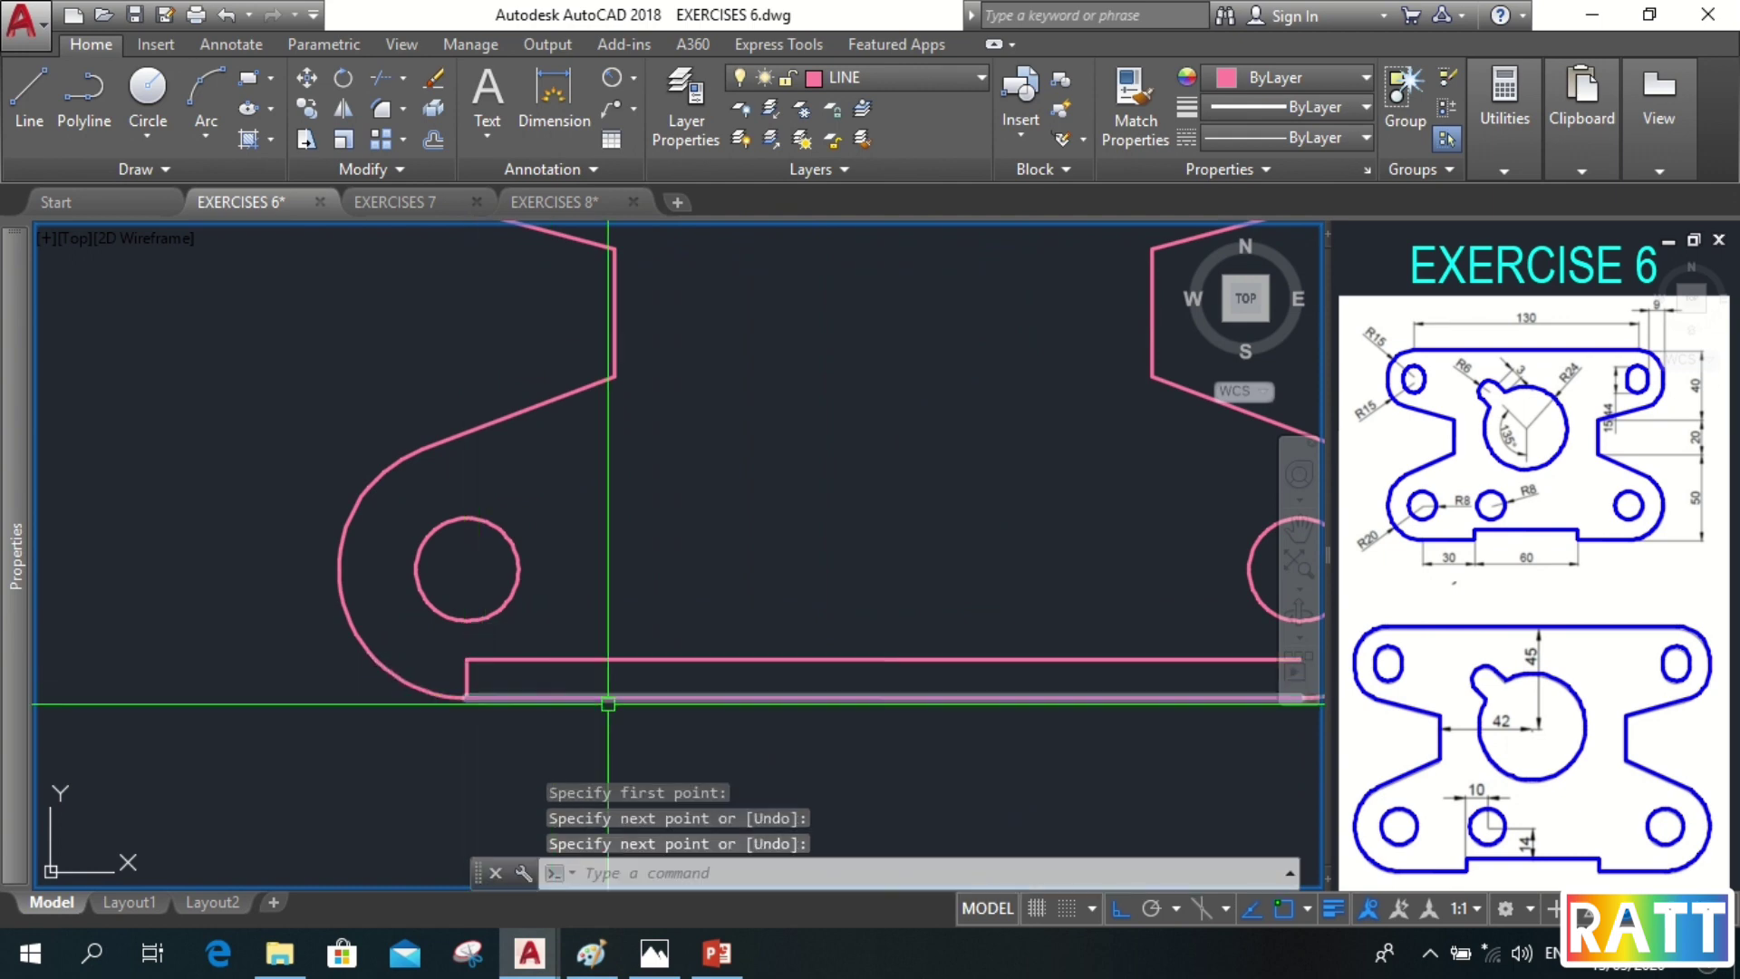
pyautogui.scroll(-2, 609, 704)
pyautogui.scroll(-1, 652, 725)
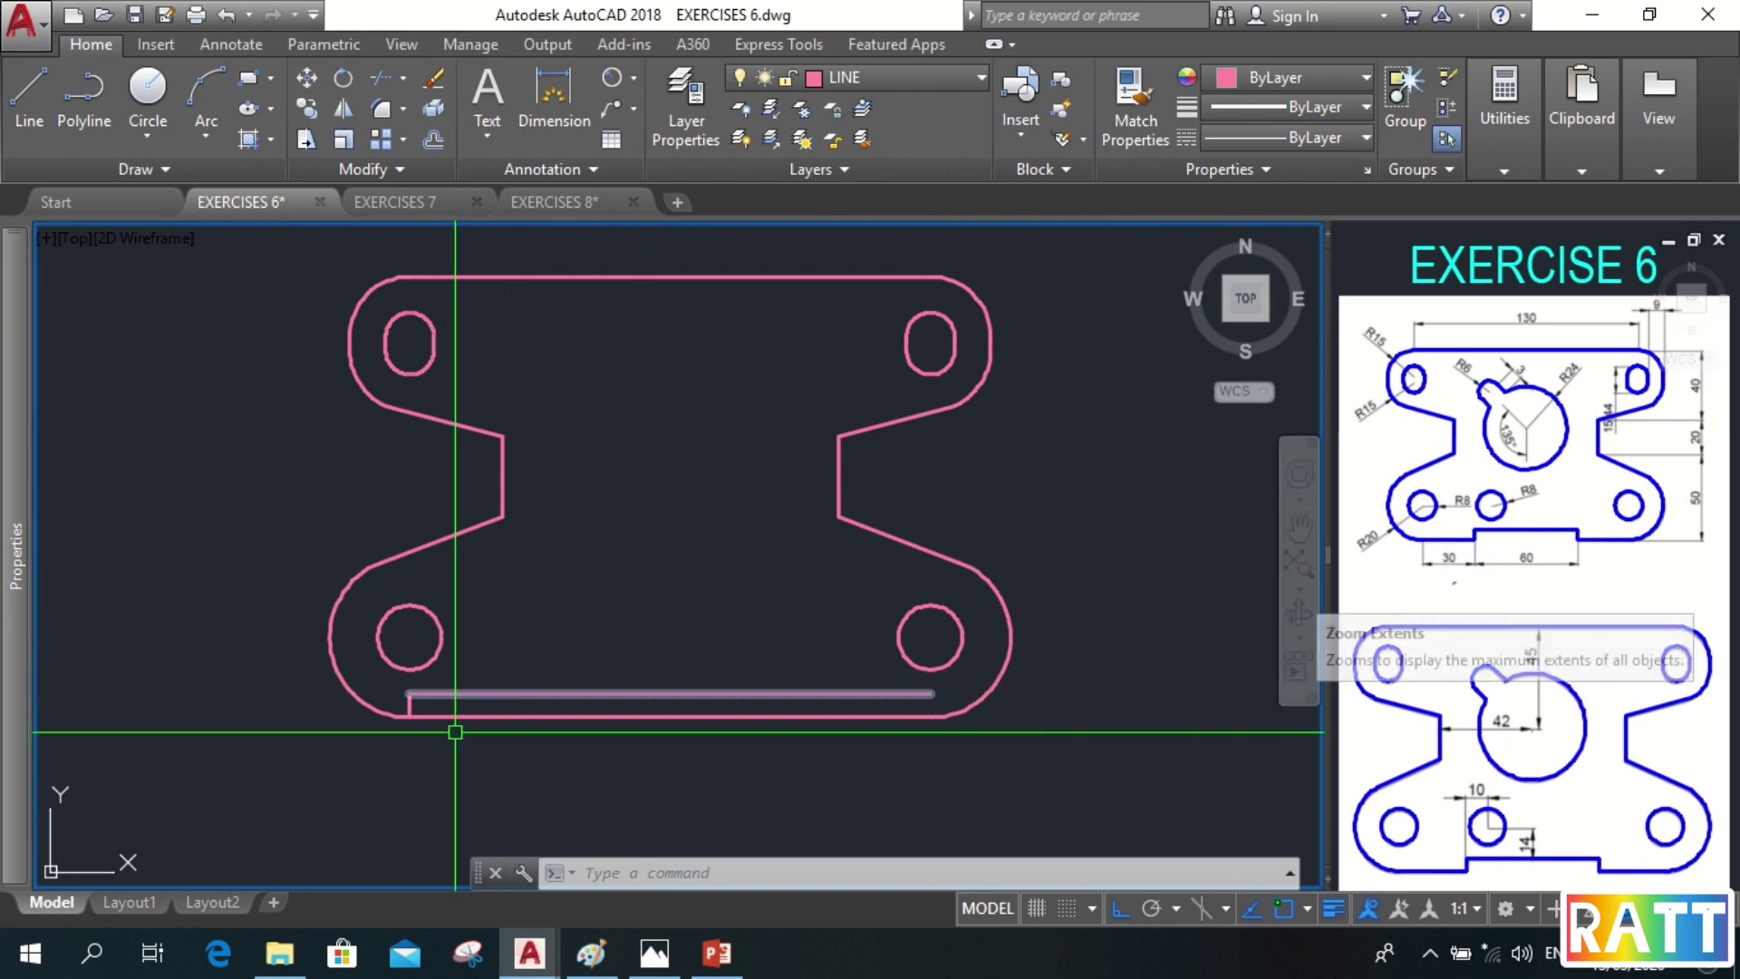
pyautogui.scroll(2, 412, 716)
pyautogui.write('M')
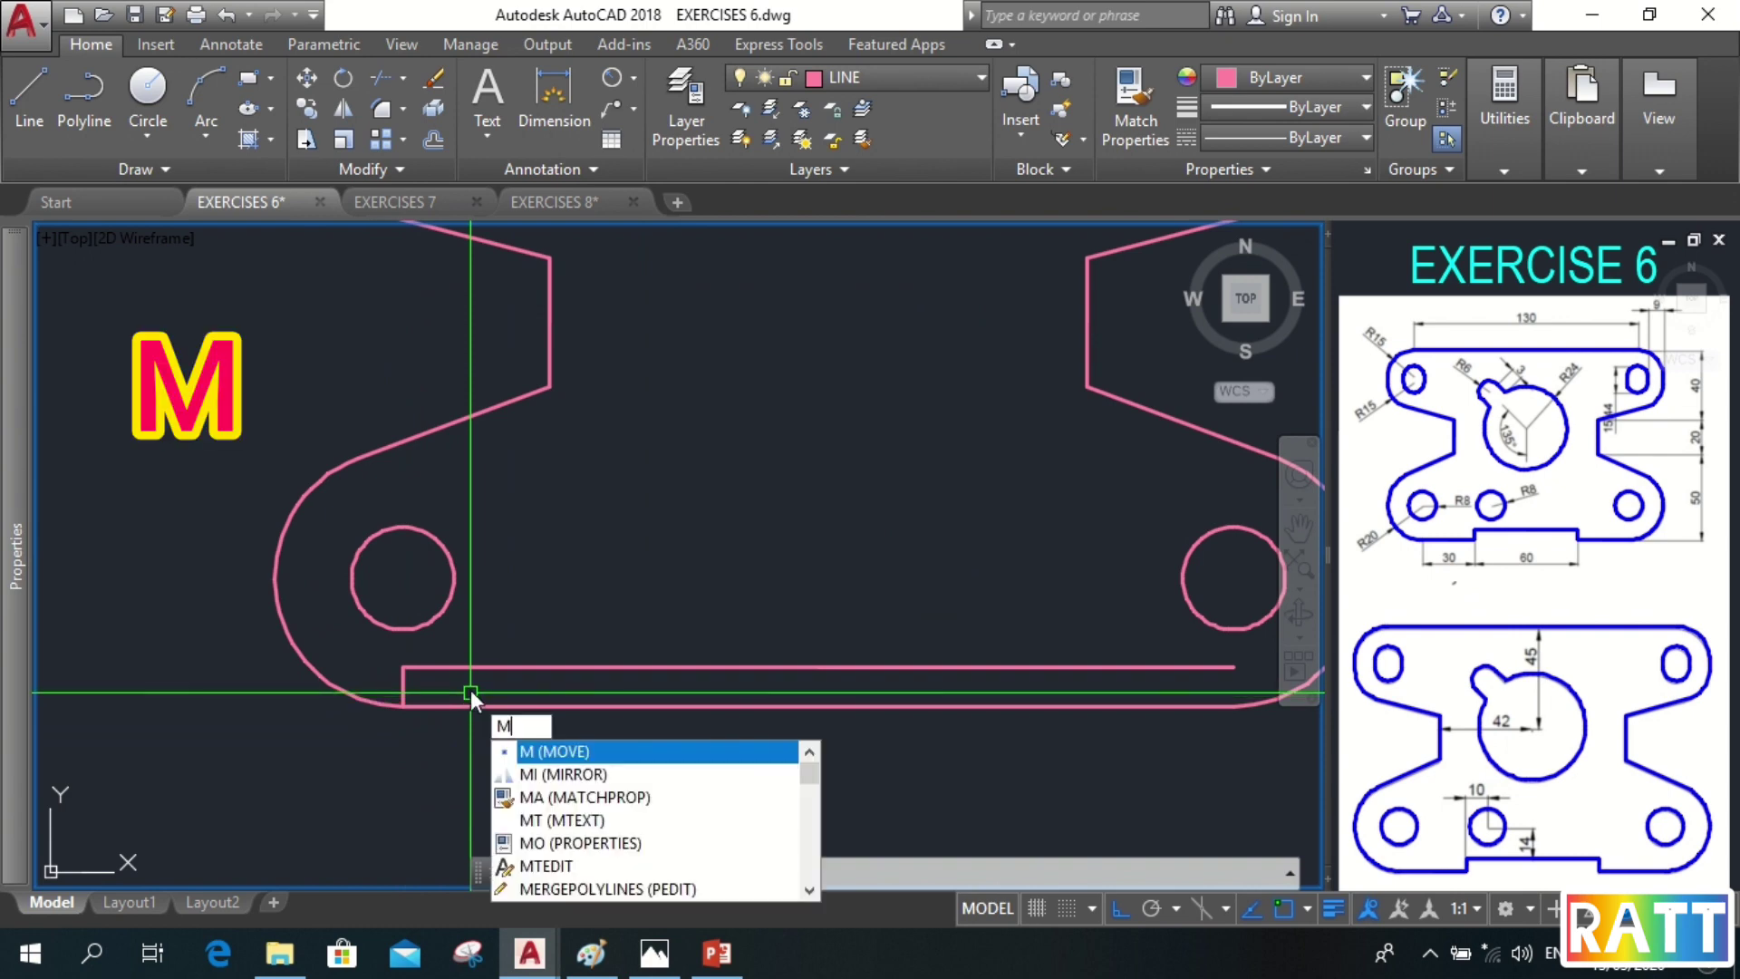
# Move the short vertical line 30 units to the right
pyautogui.press('Return')
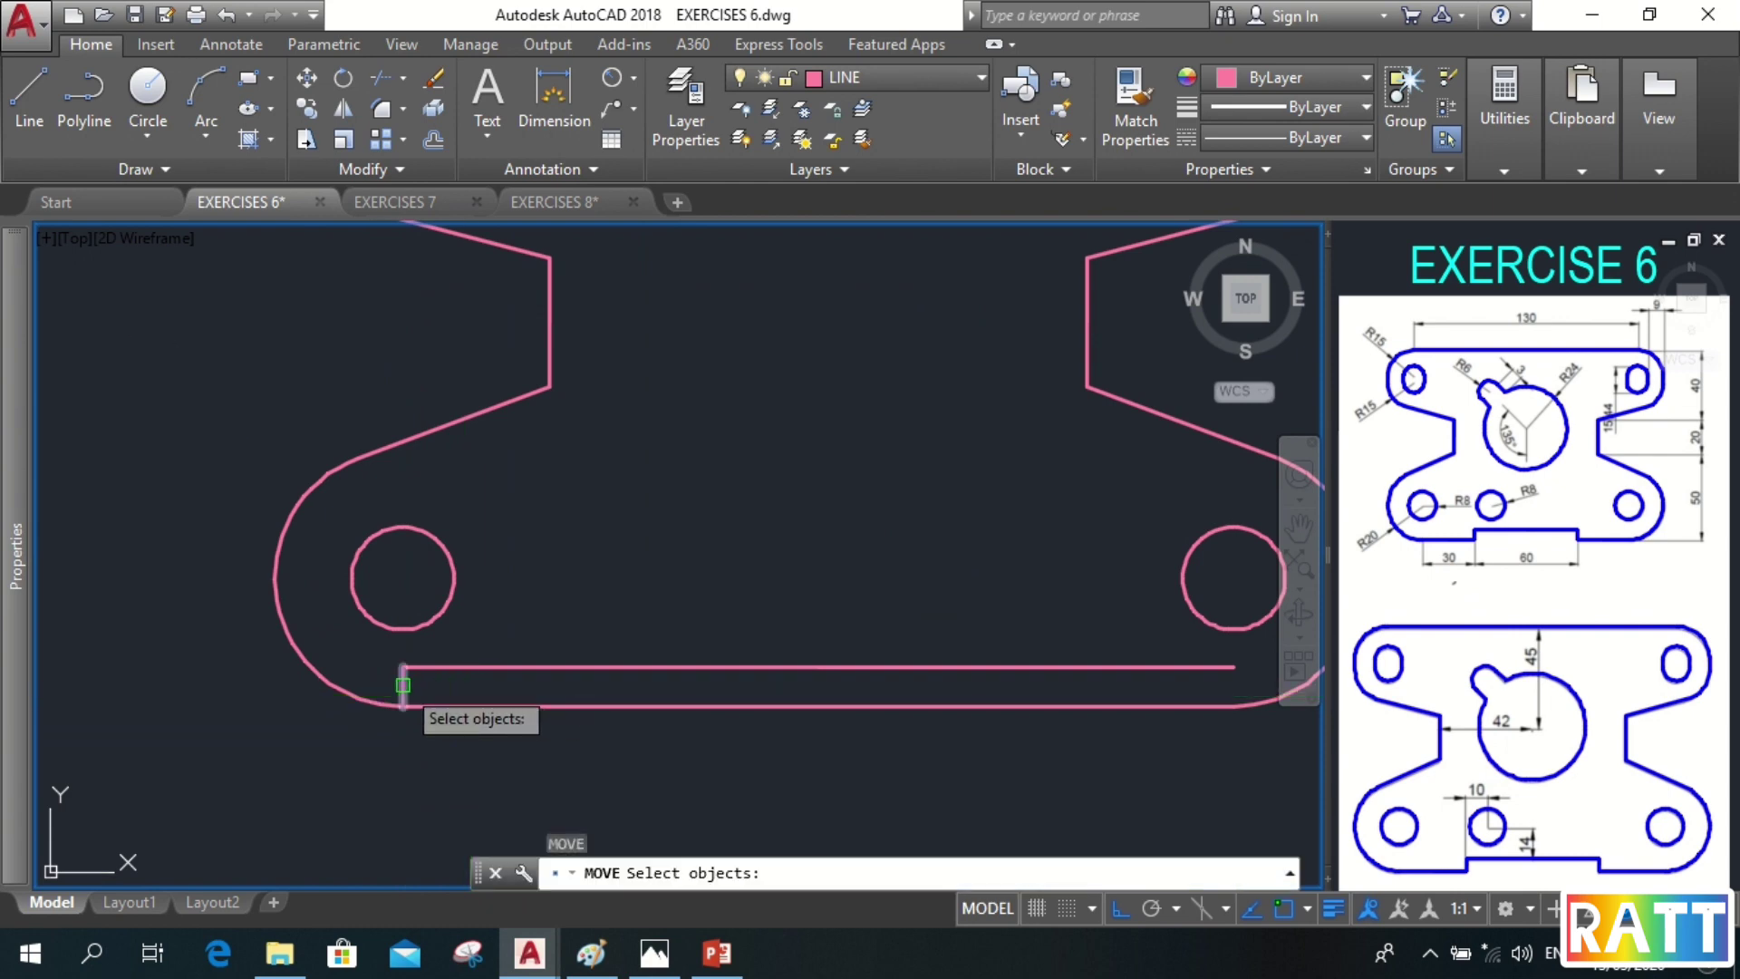
pyautogui.click(402, 685)
pyautogui.press('Return')
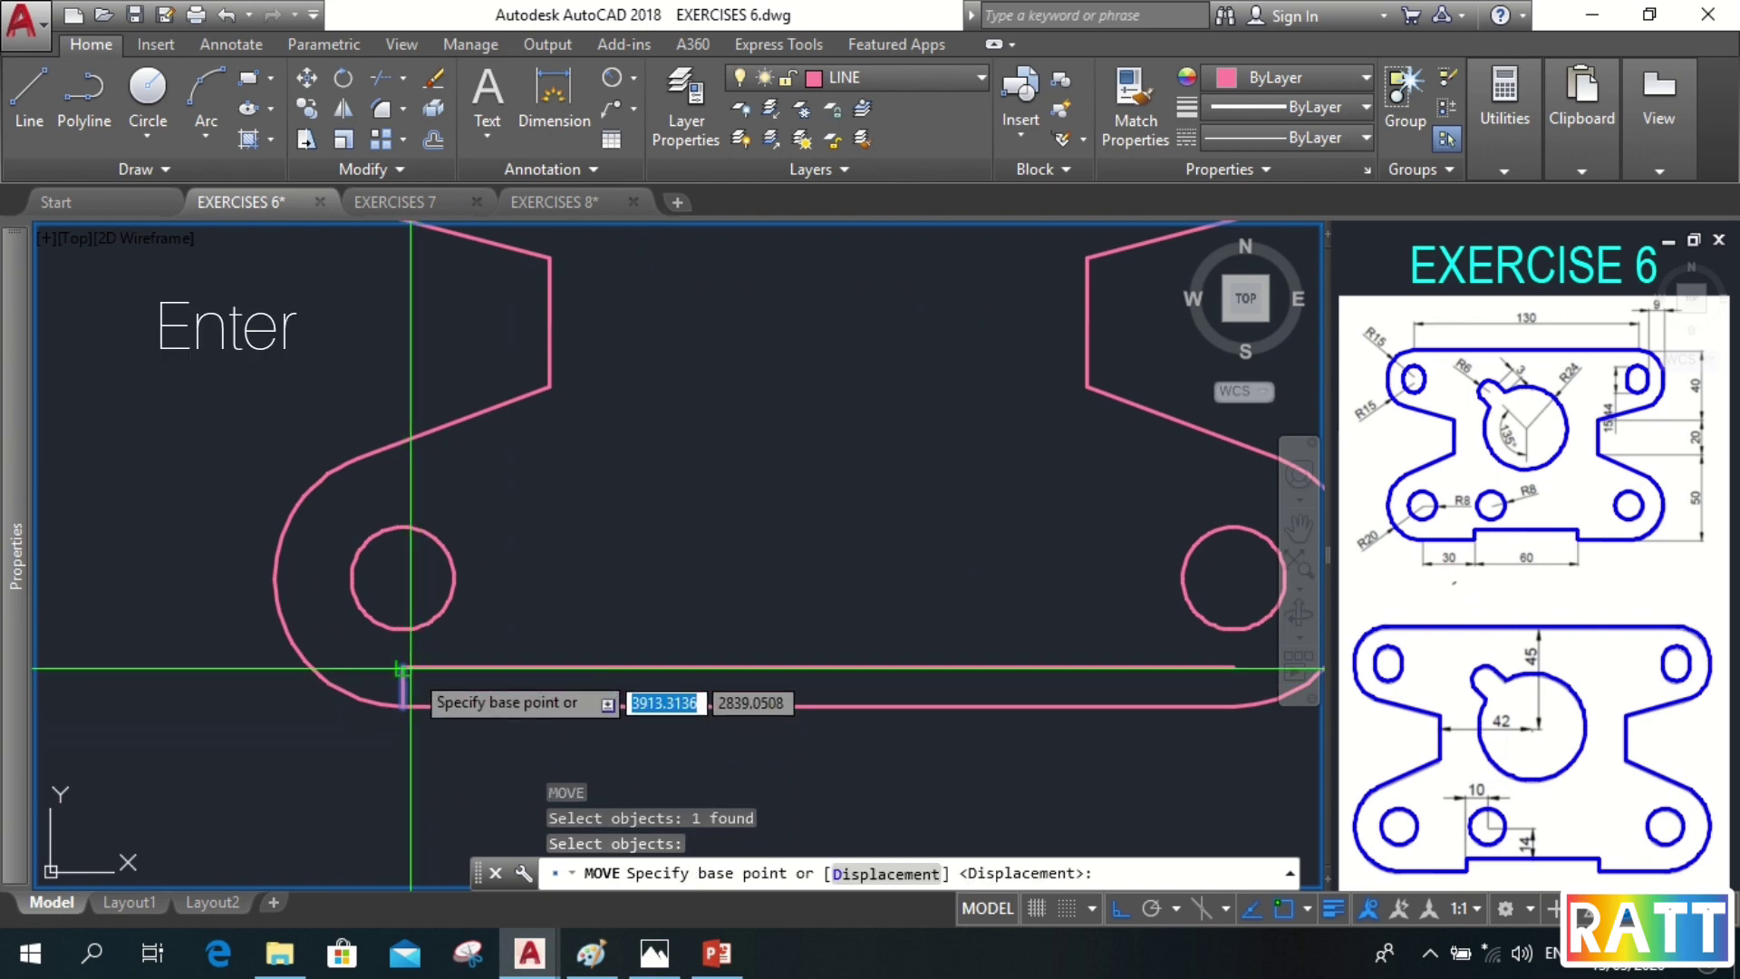
pyautogui.click(402, 668)
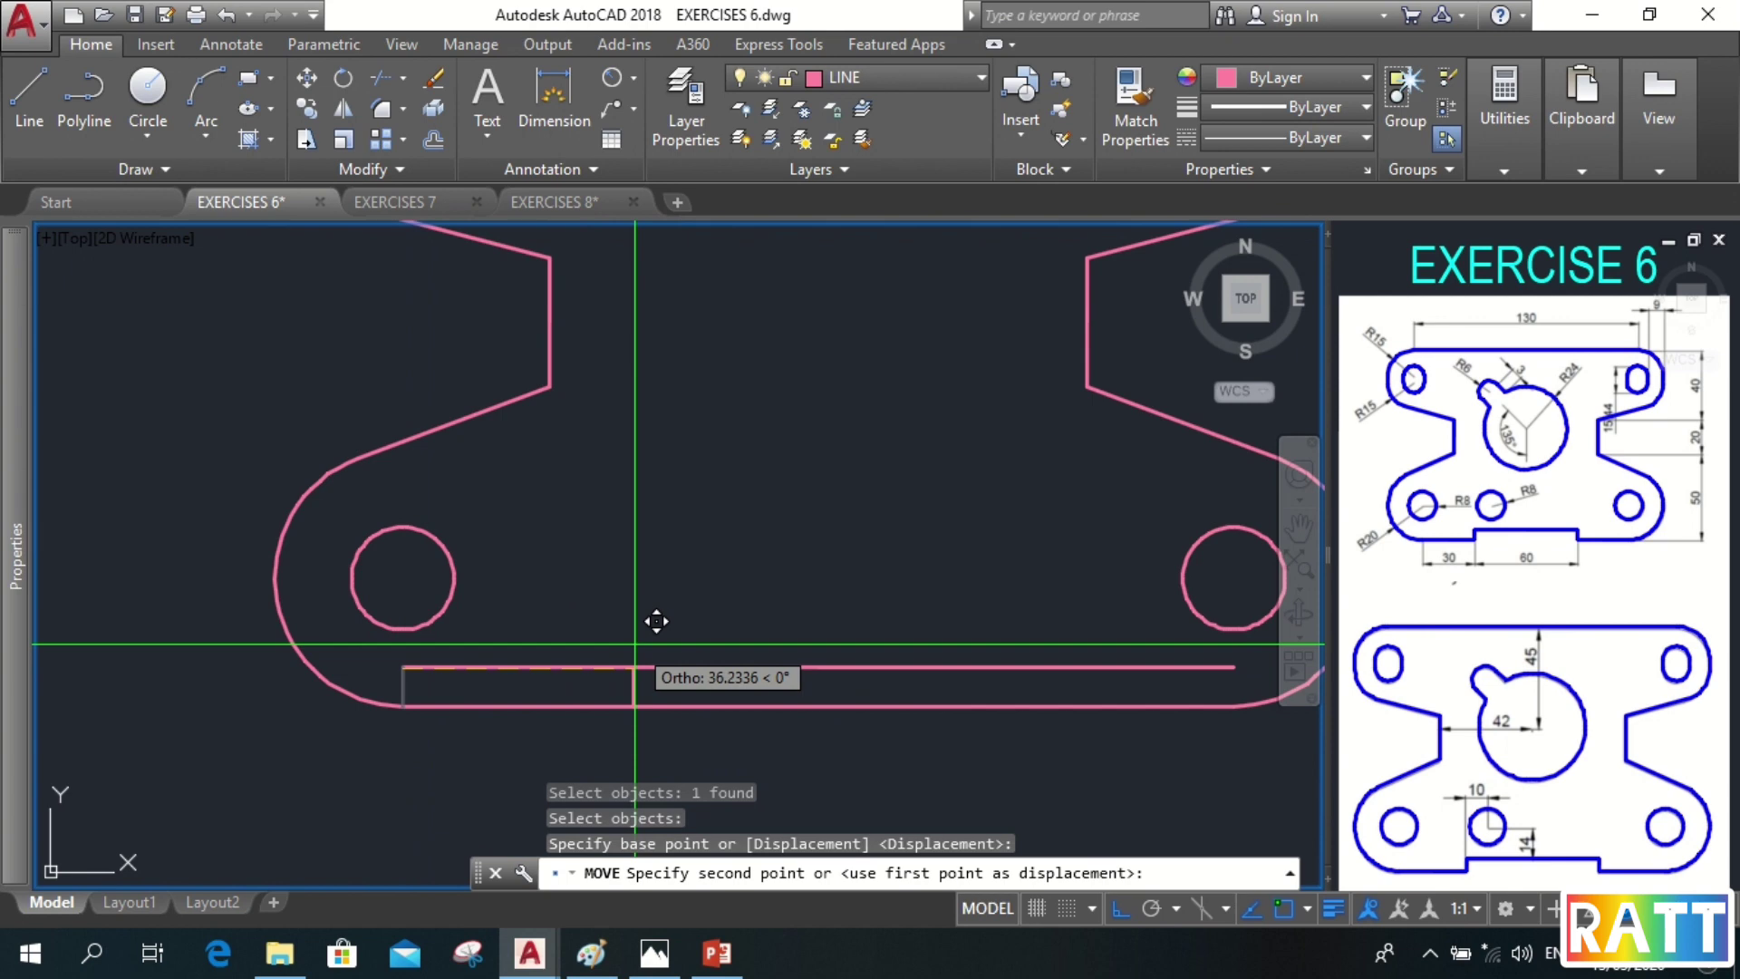
pyautogui.write('30')
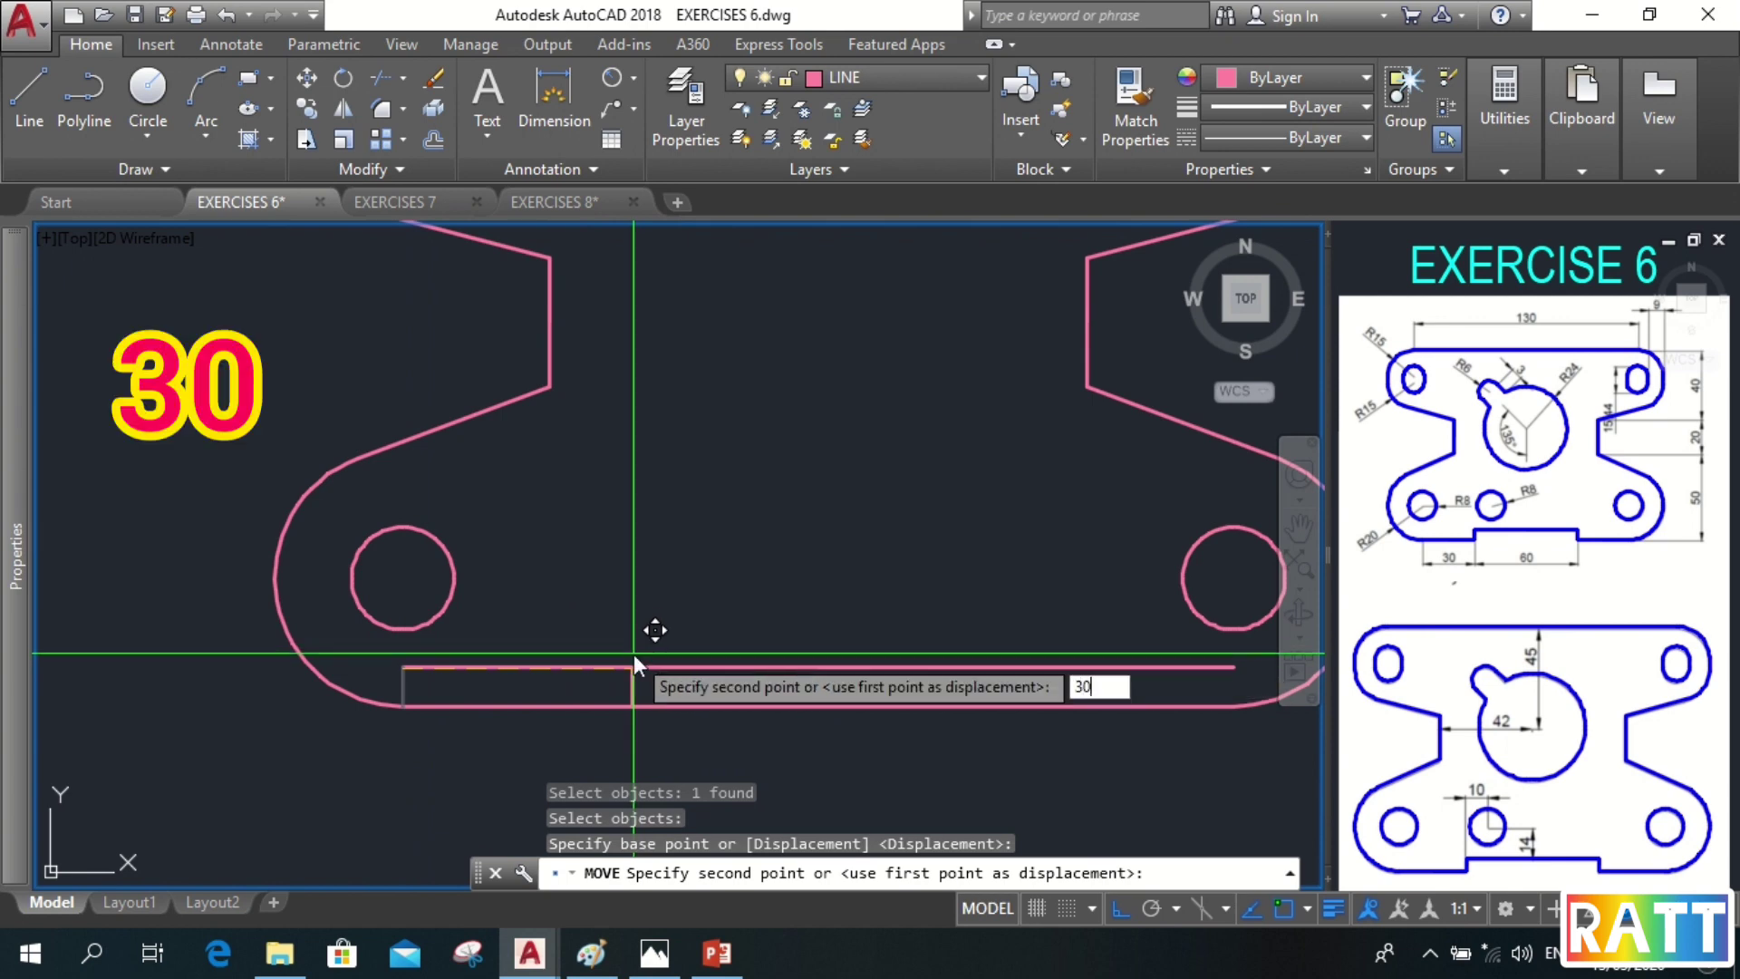
pyautogui.press('Return')
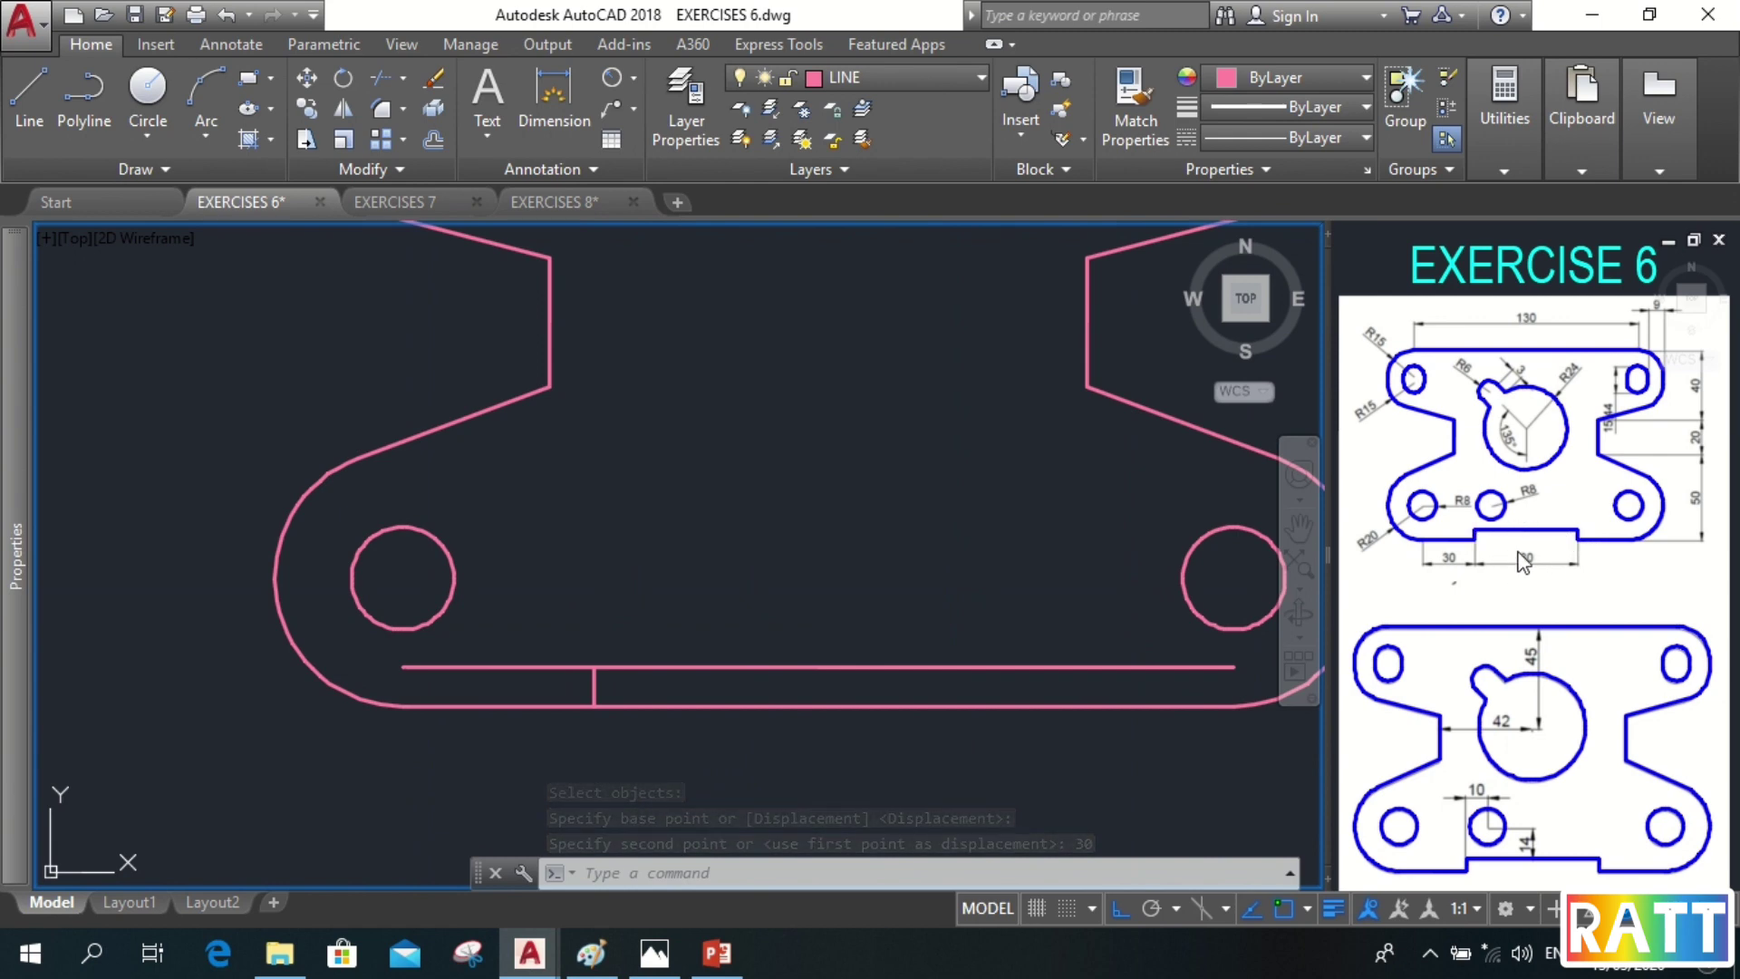
# Copy that vertical line 60 units further right to frame the bottom notch
pyautogui.moveTo(727, 628); pyautogui.dragTo(587, 602, button='middle')
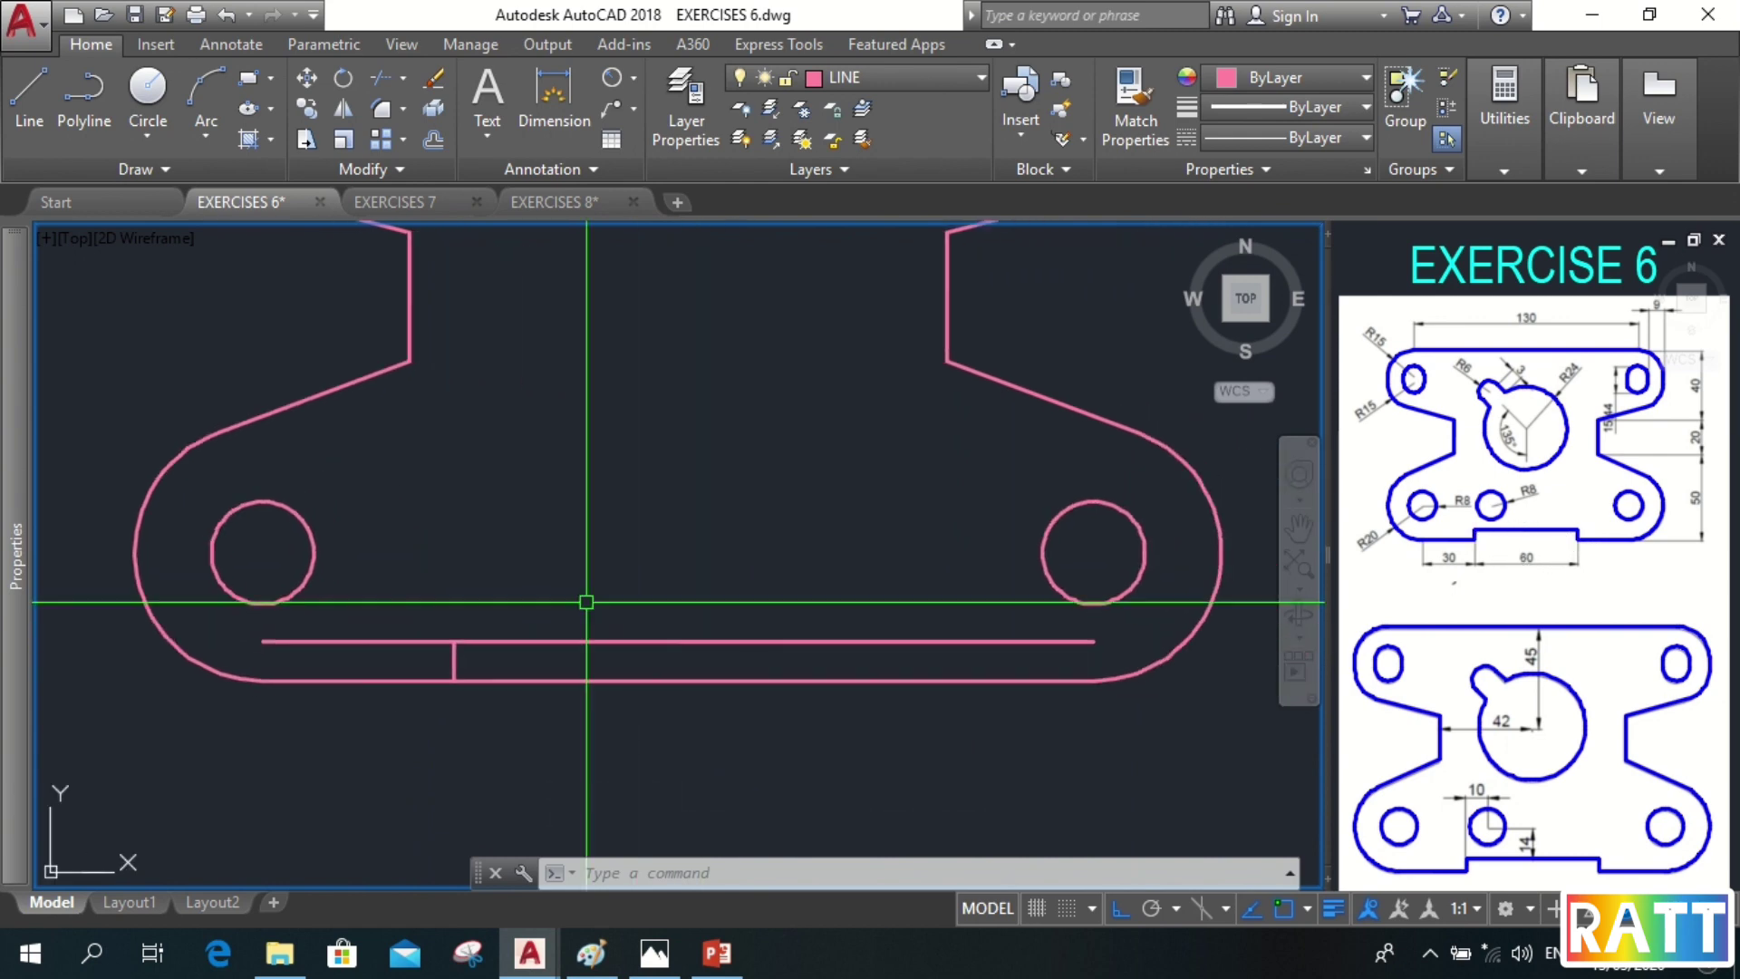
pyautogui.write('ct ')
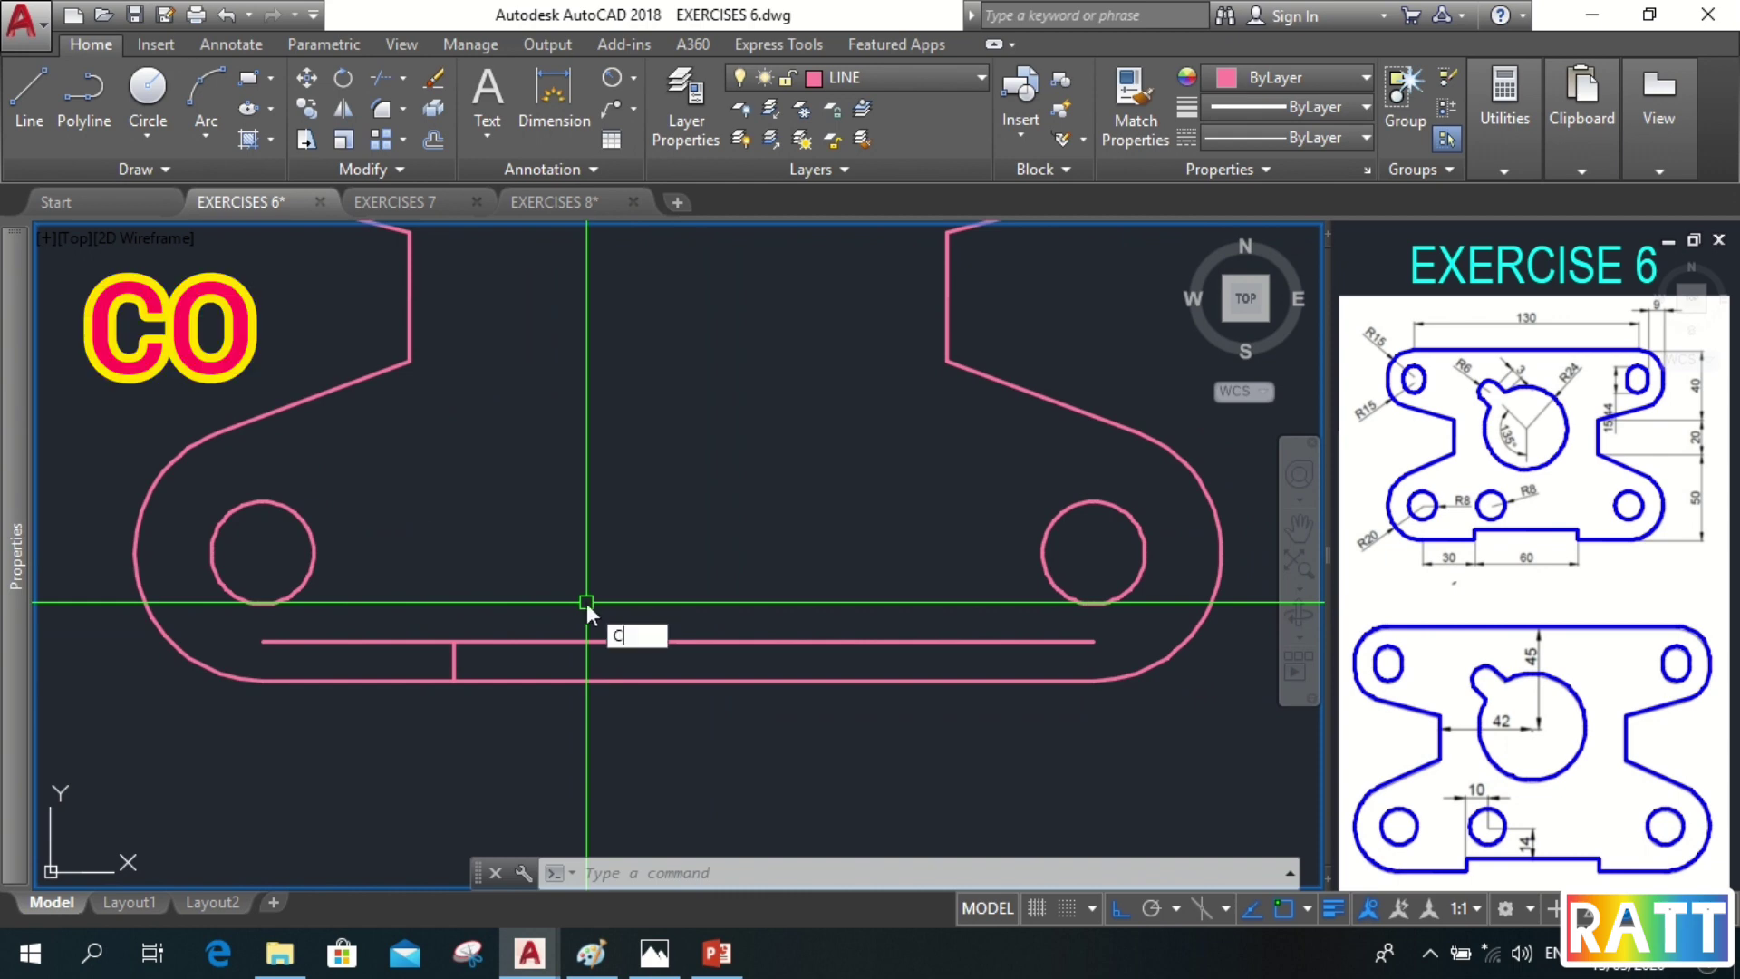
pyautogui.write('o')
pyautogui.press('Return')
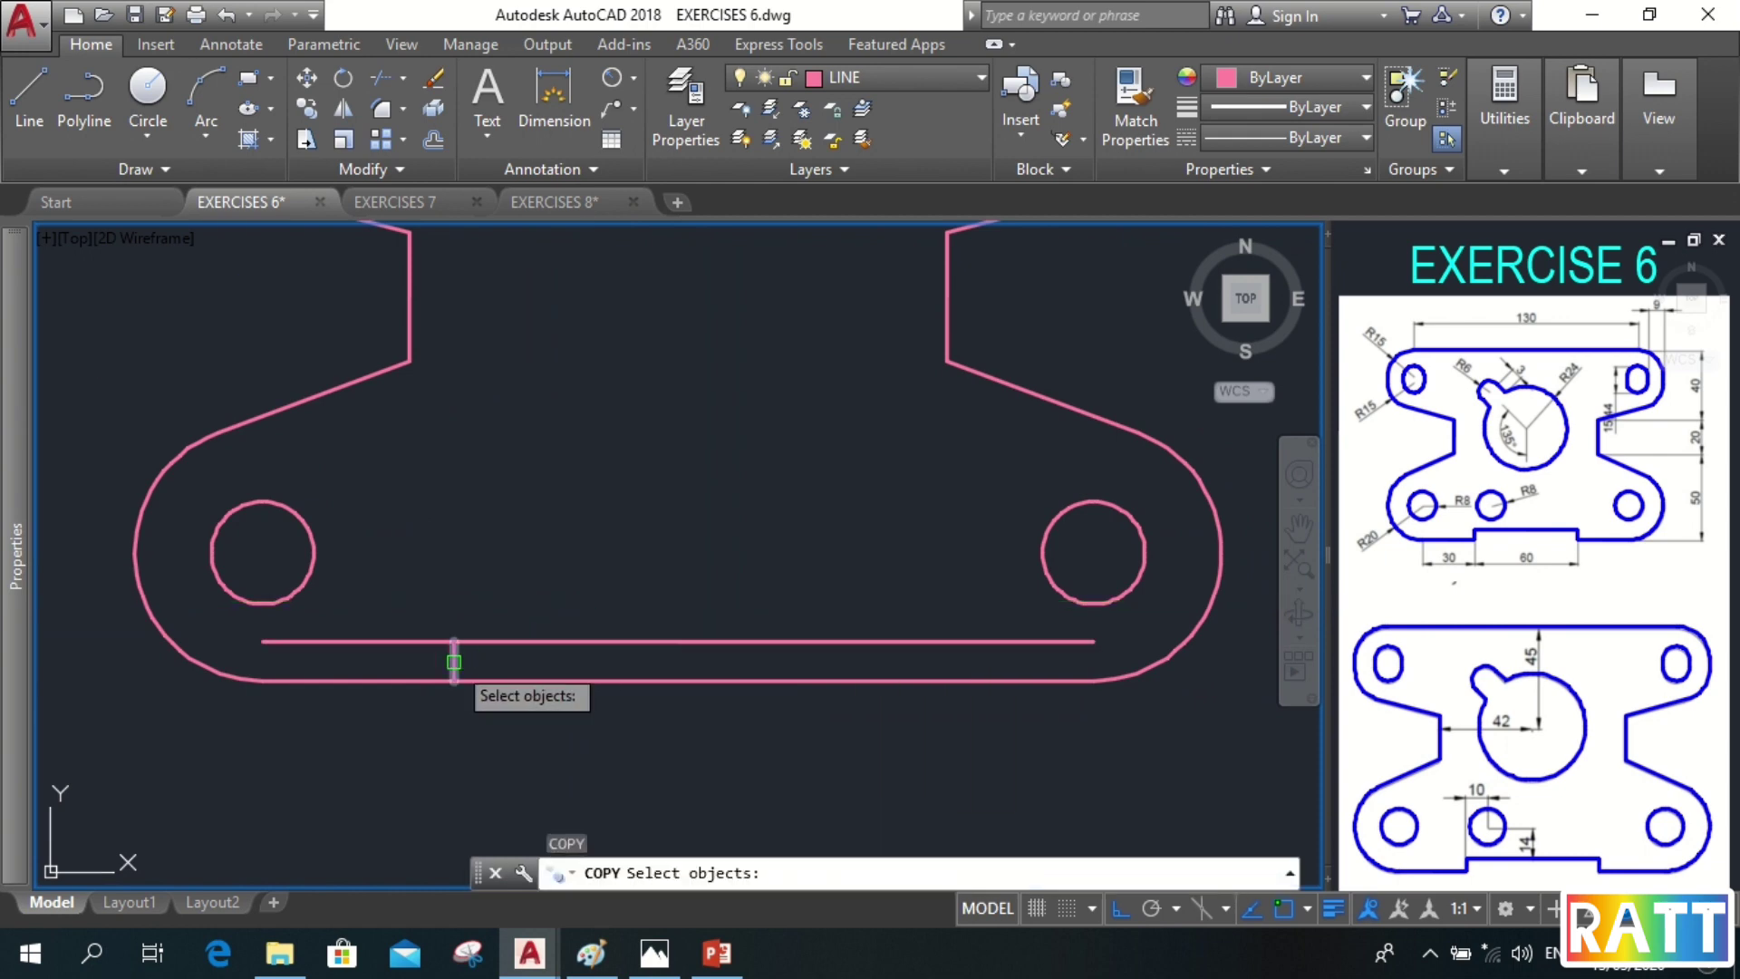
pyautogui.click(453, 661)
pyautogui.press('Return')
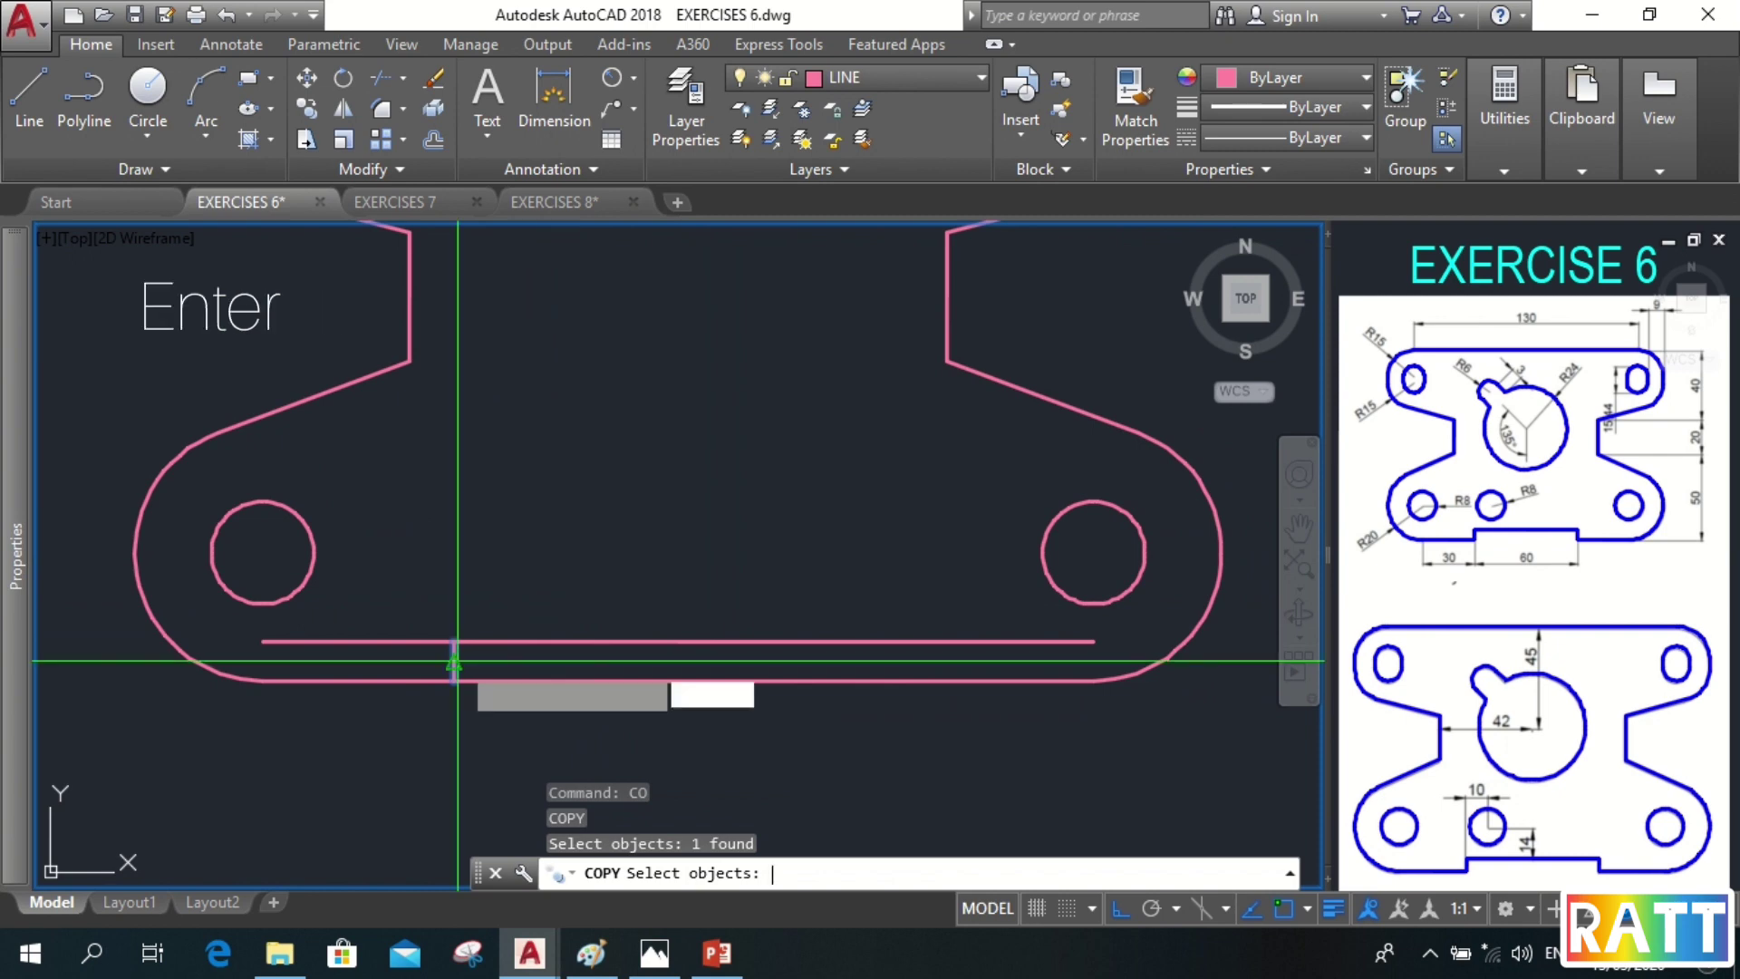
pyautogui.click(453, 642)
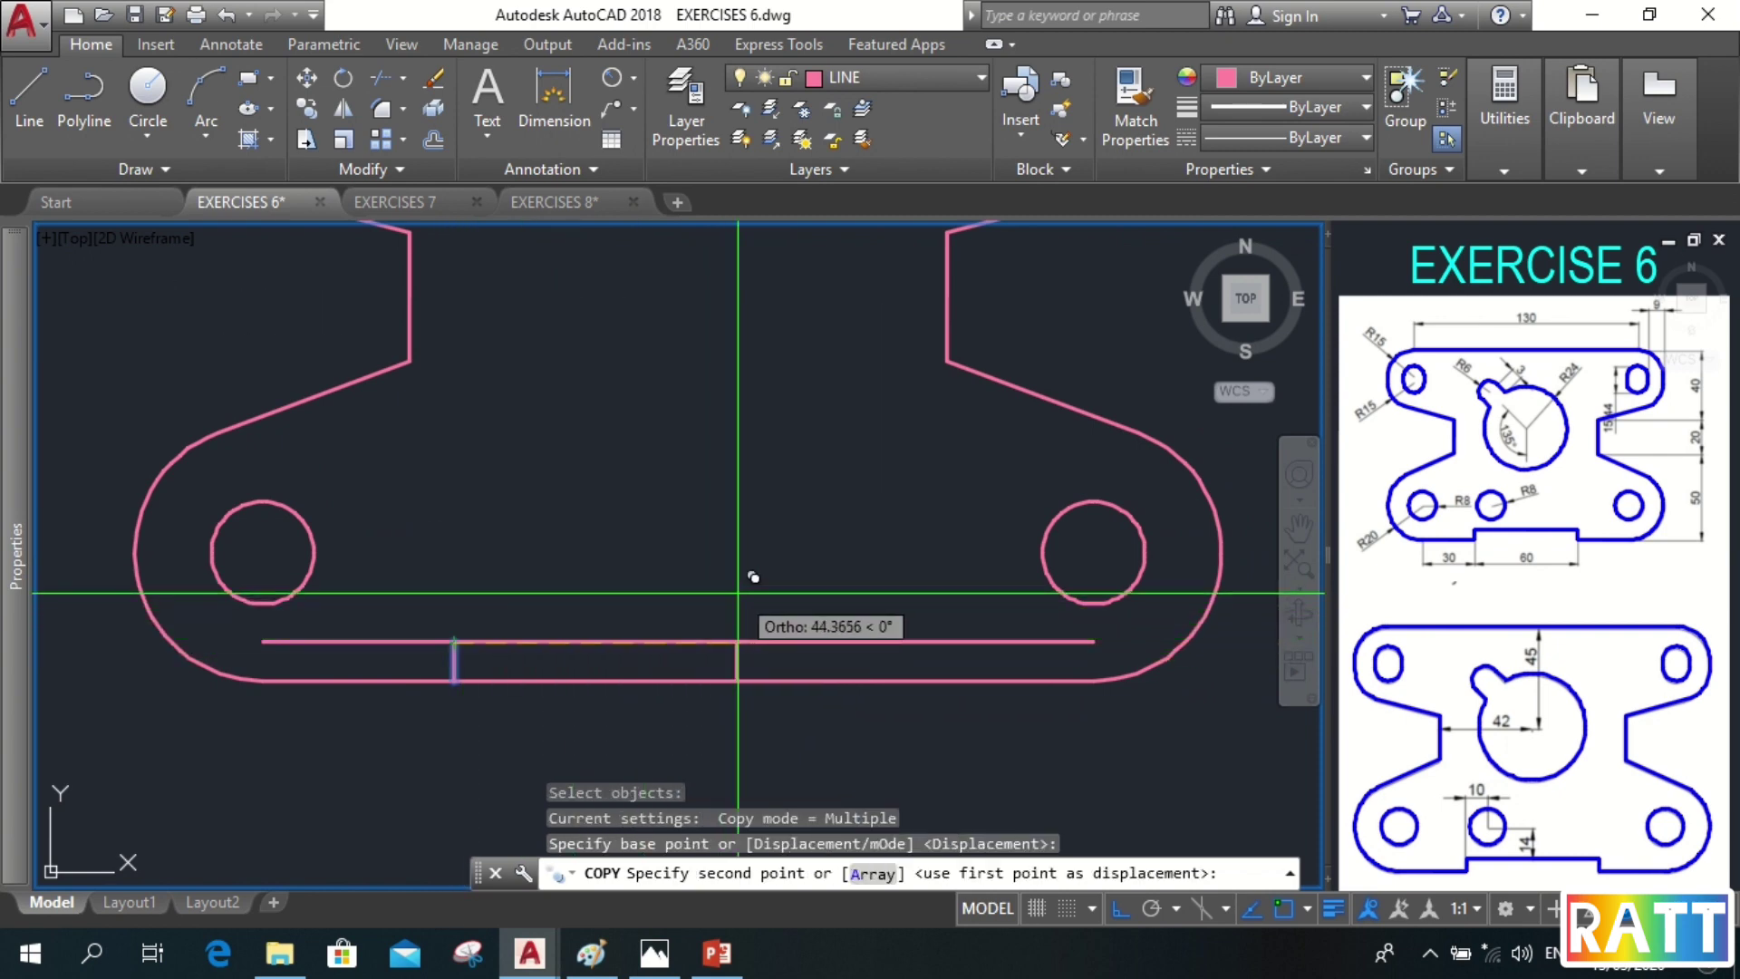
pyautogui.write('60')
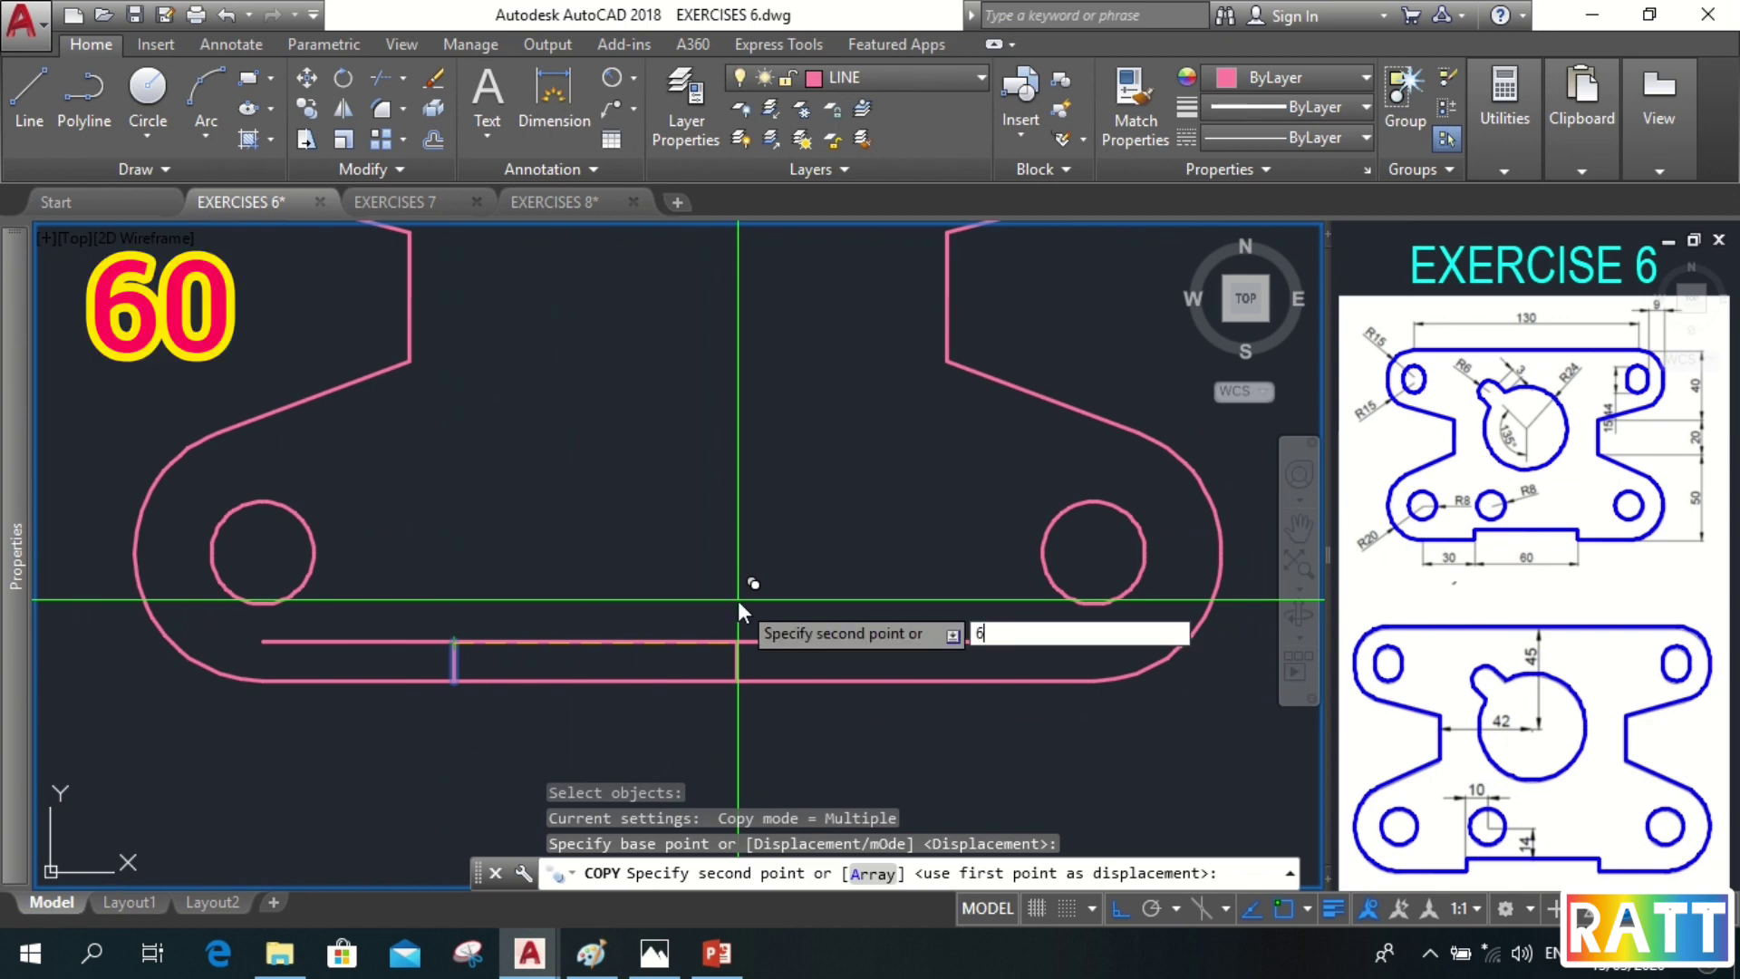
pyautogui.press('Return')
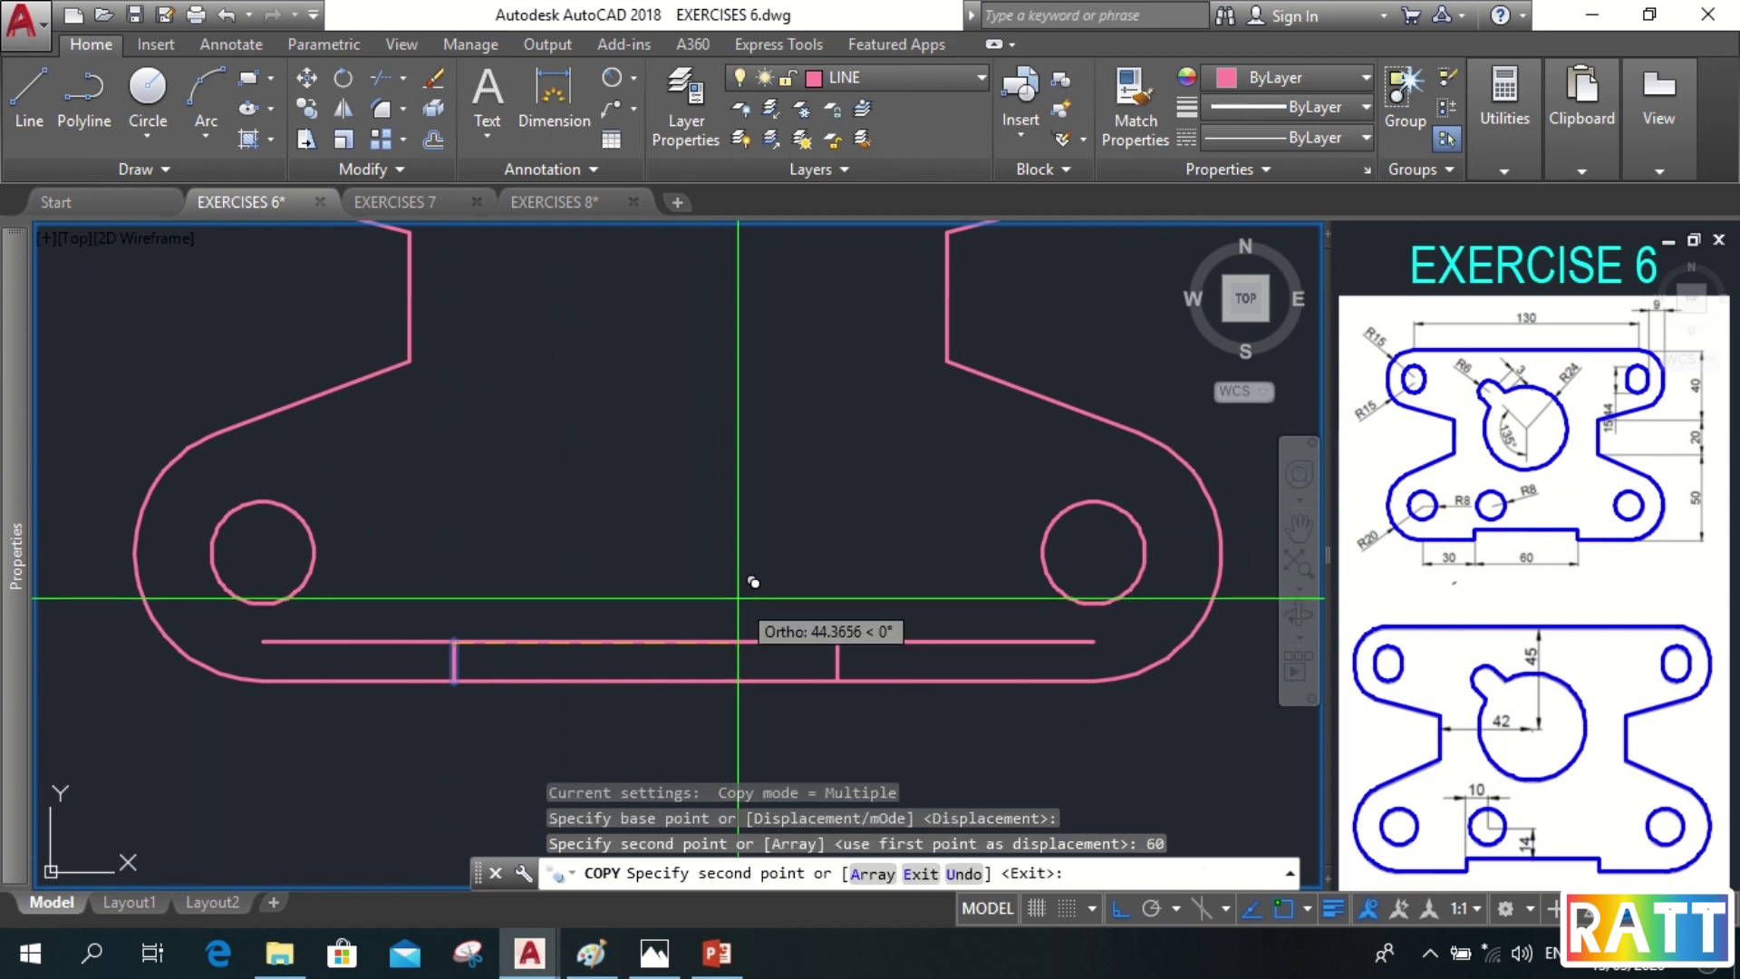
pyautogui.press('Return')
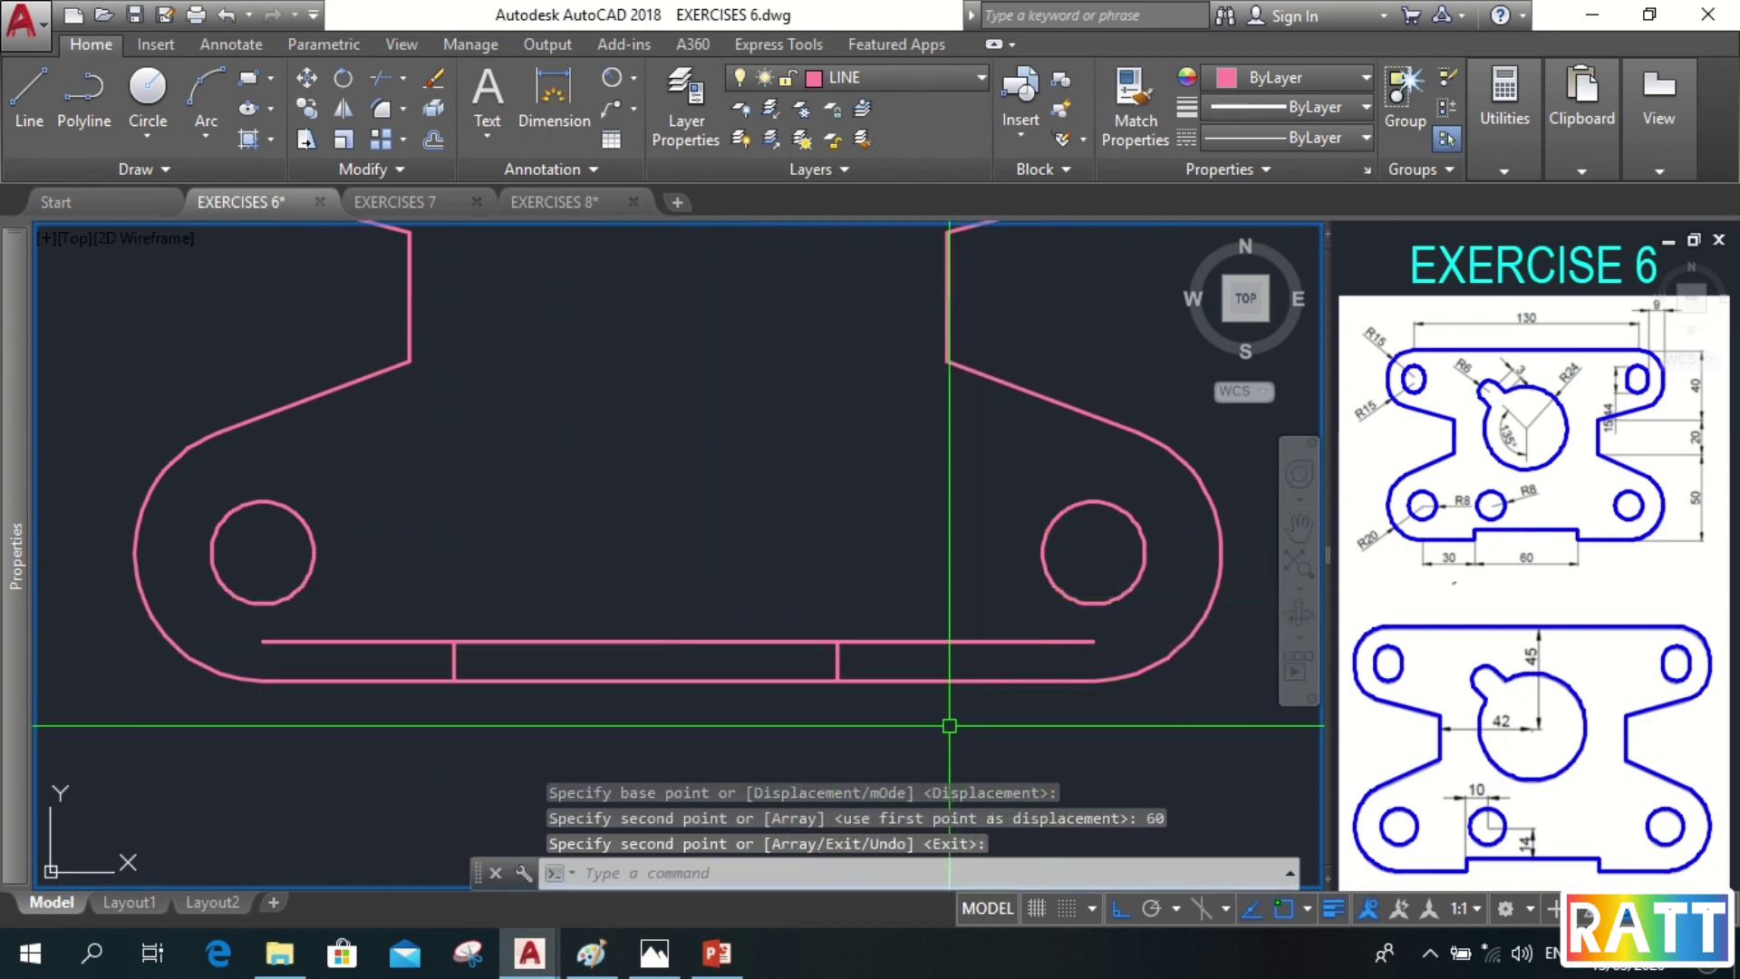
pyautogui.scroll(2, 656, 680)
pyautogui.scroll(-1, 707, 594)
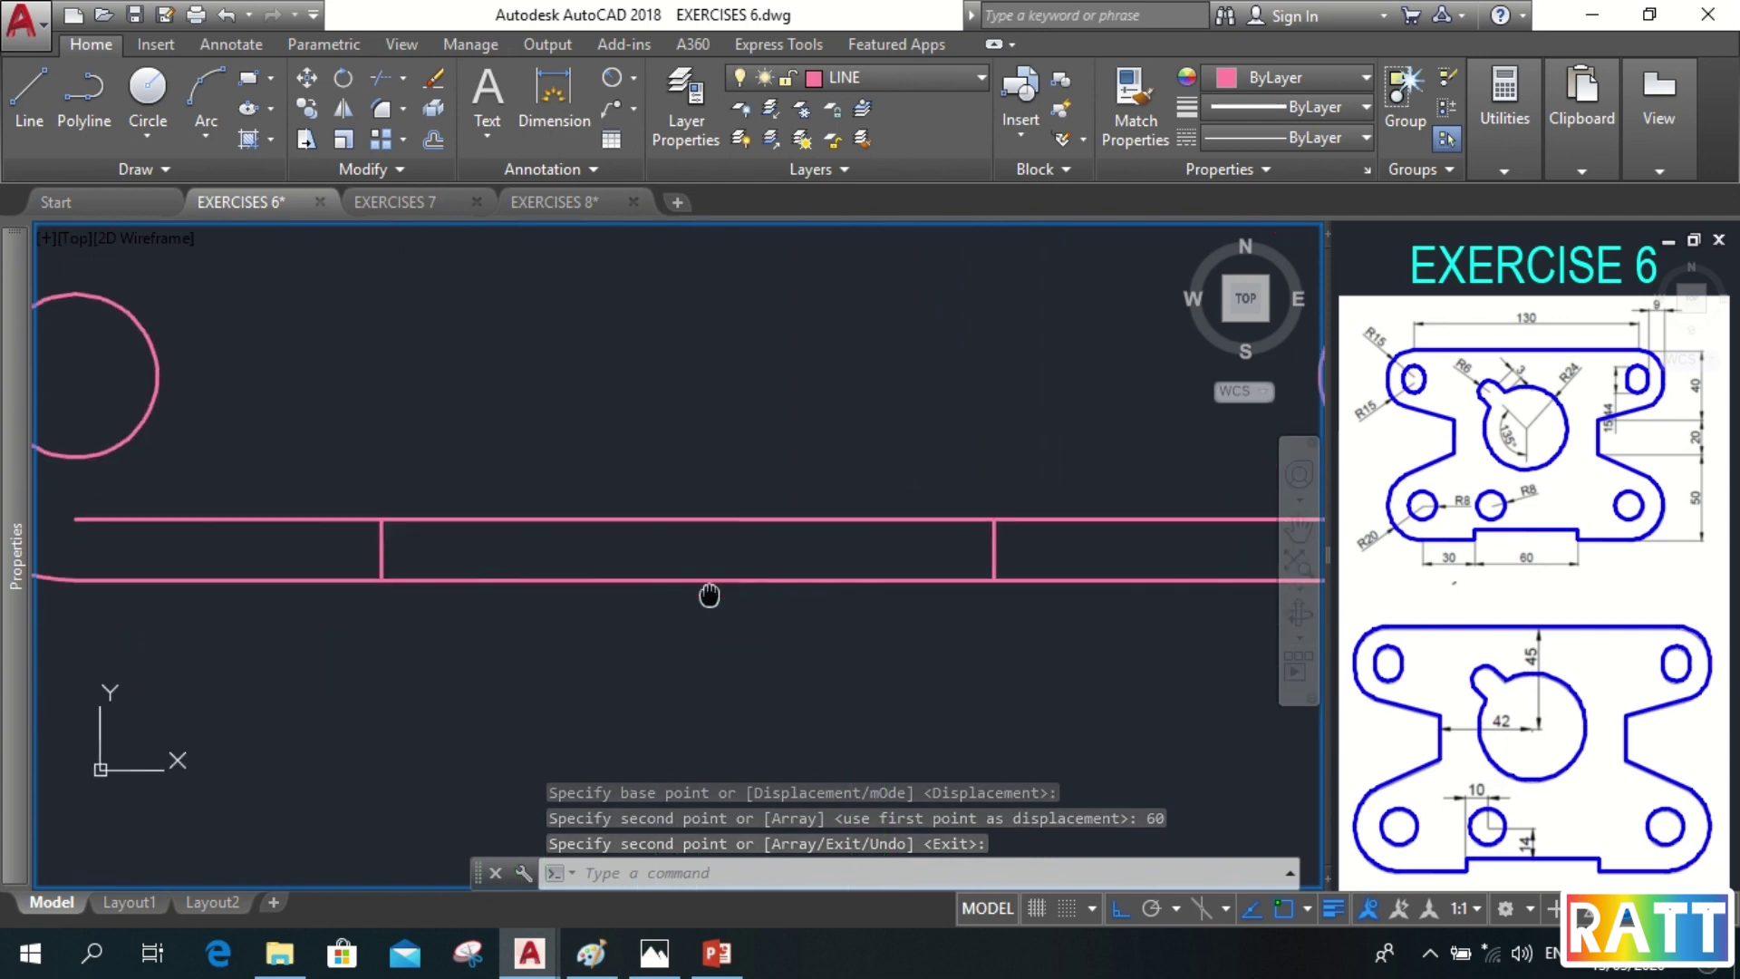
pyautogui.scroll(-1, 738, 629)
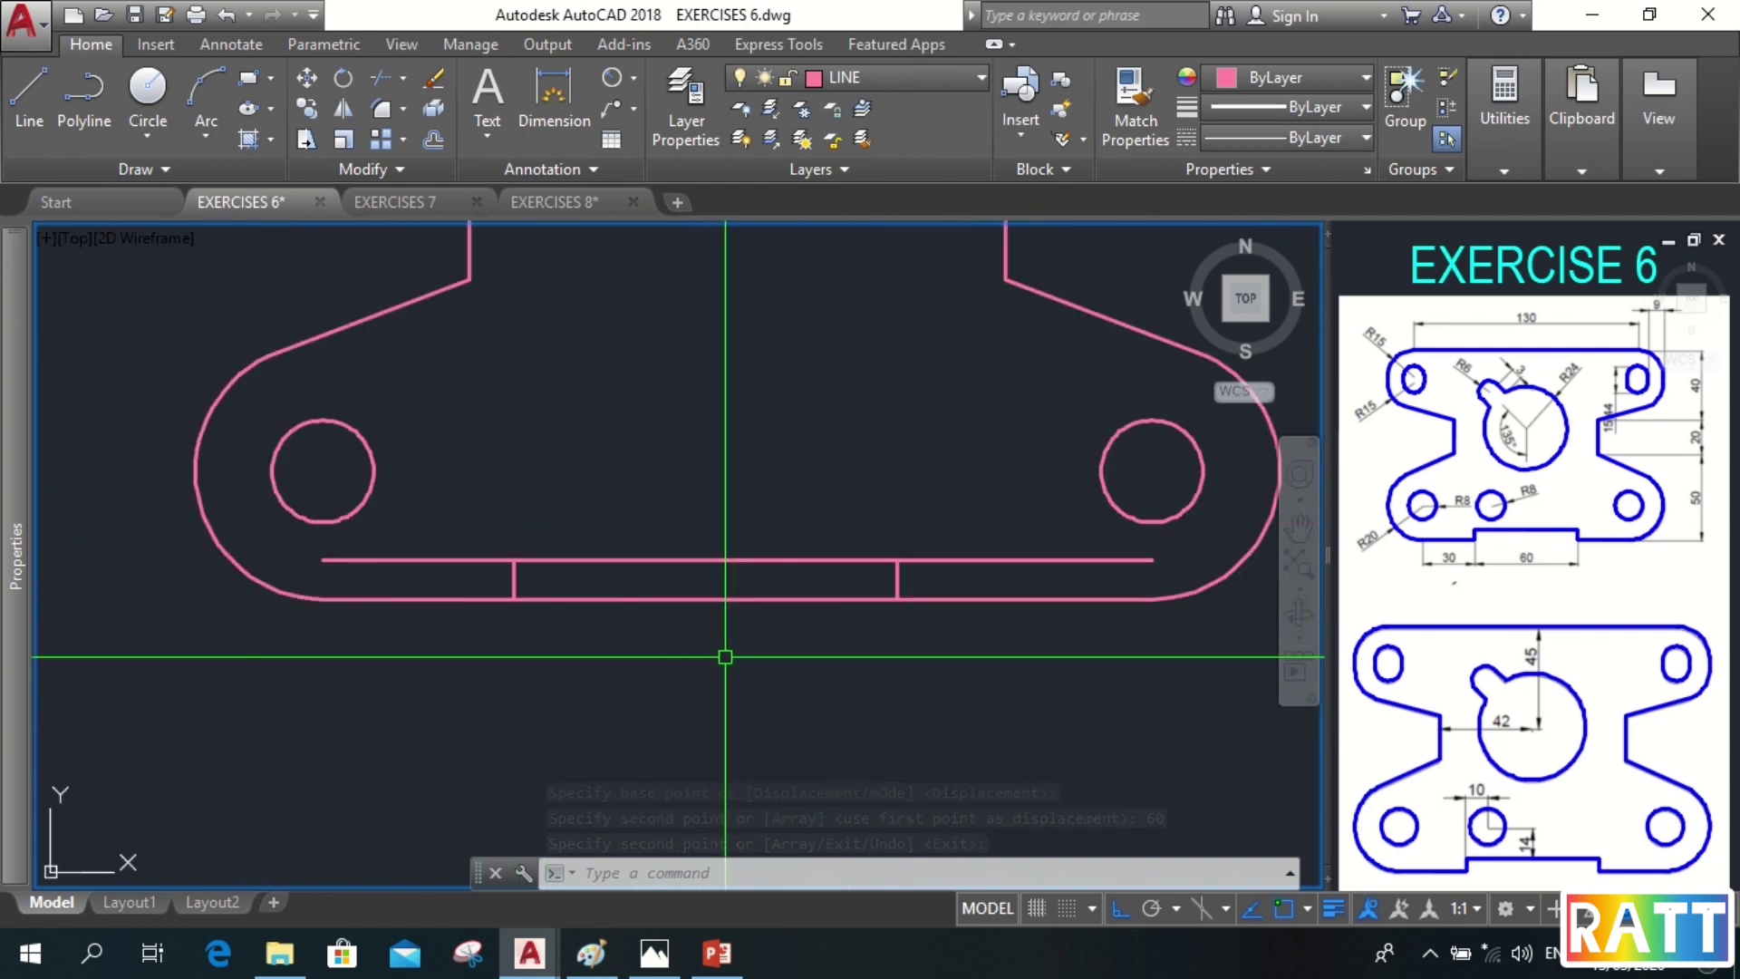
# Trim the four bottom lines, removing the inner line's ends and the bottom edge between the verticals
pyautogui.write('tr')
pyautogui.press('Return')
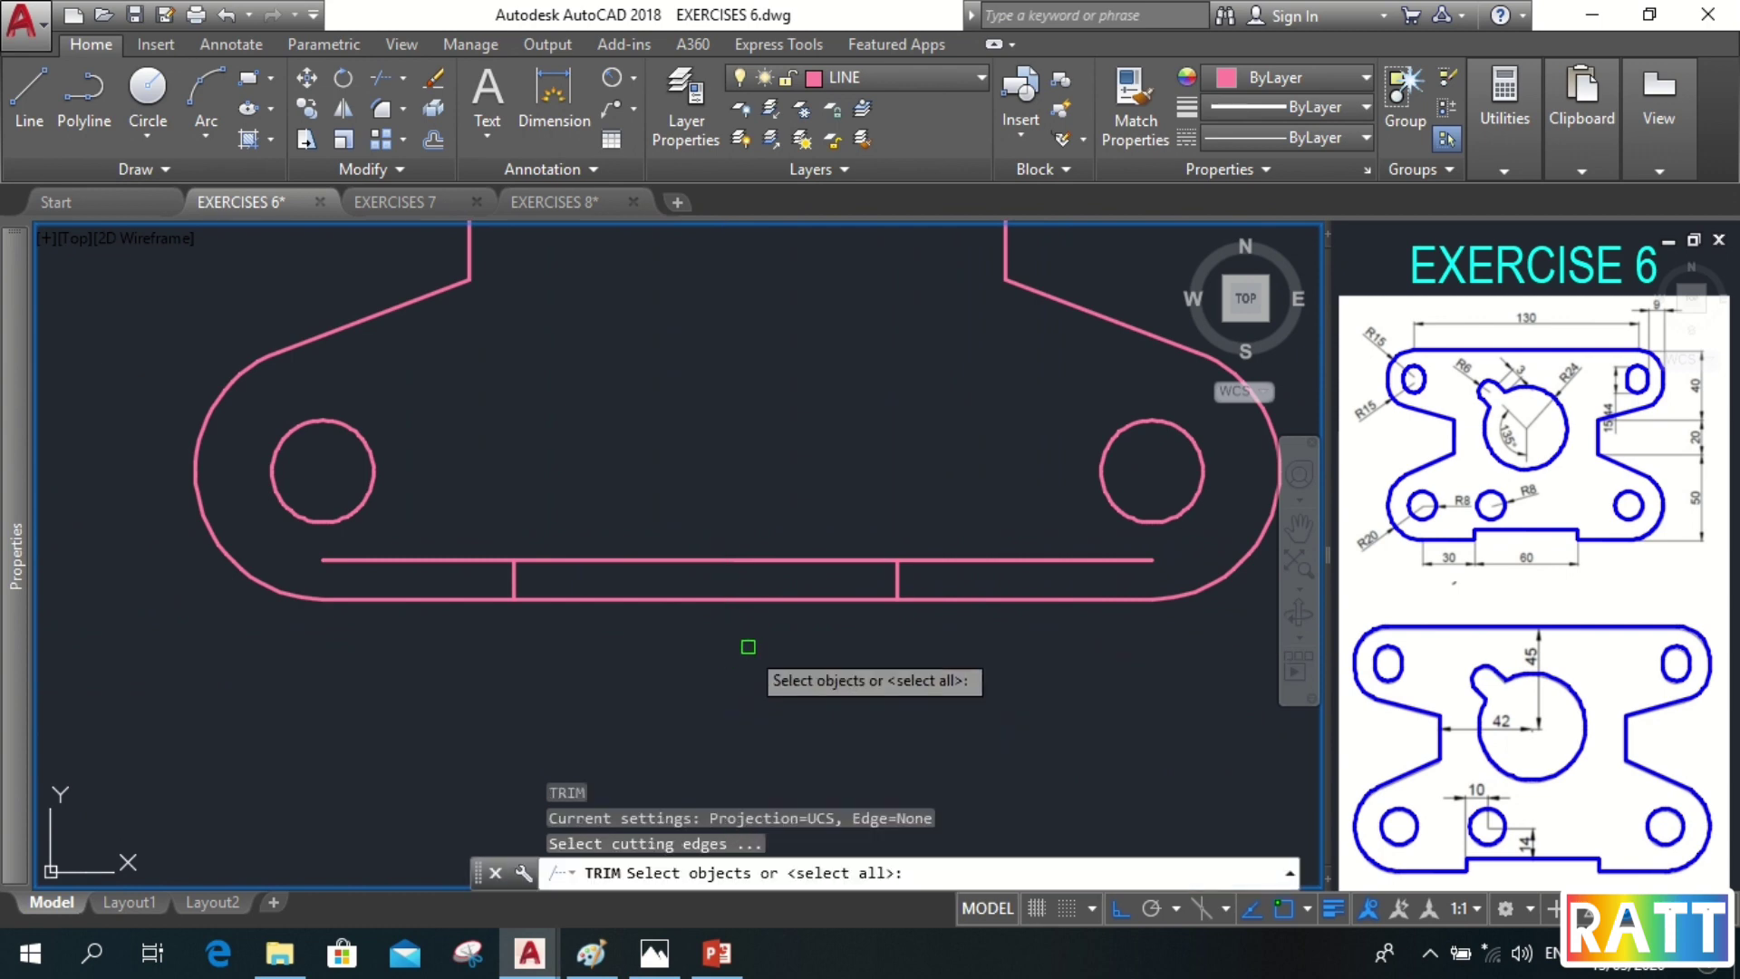
pyautogui.click(933, 605)
pyautogui.click(505, 489)
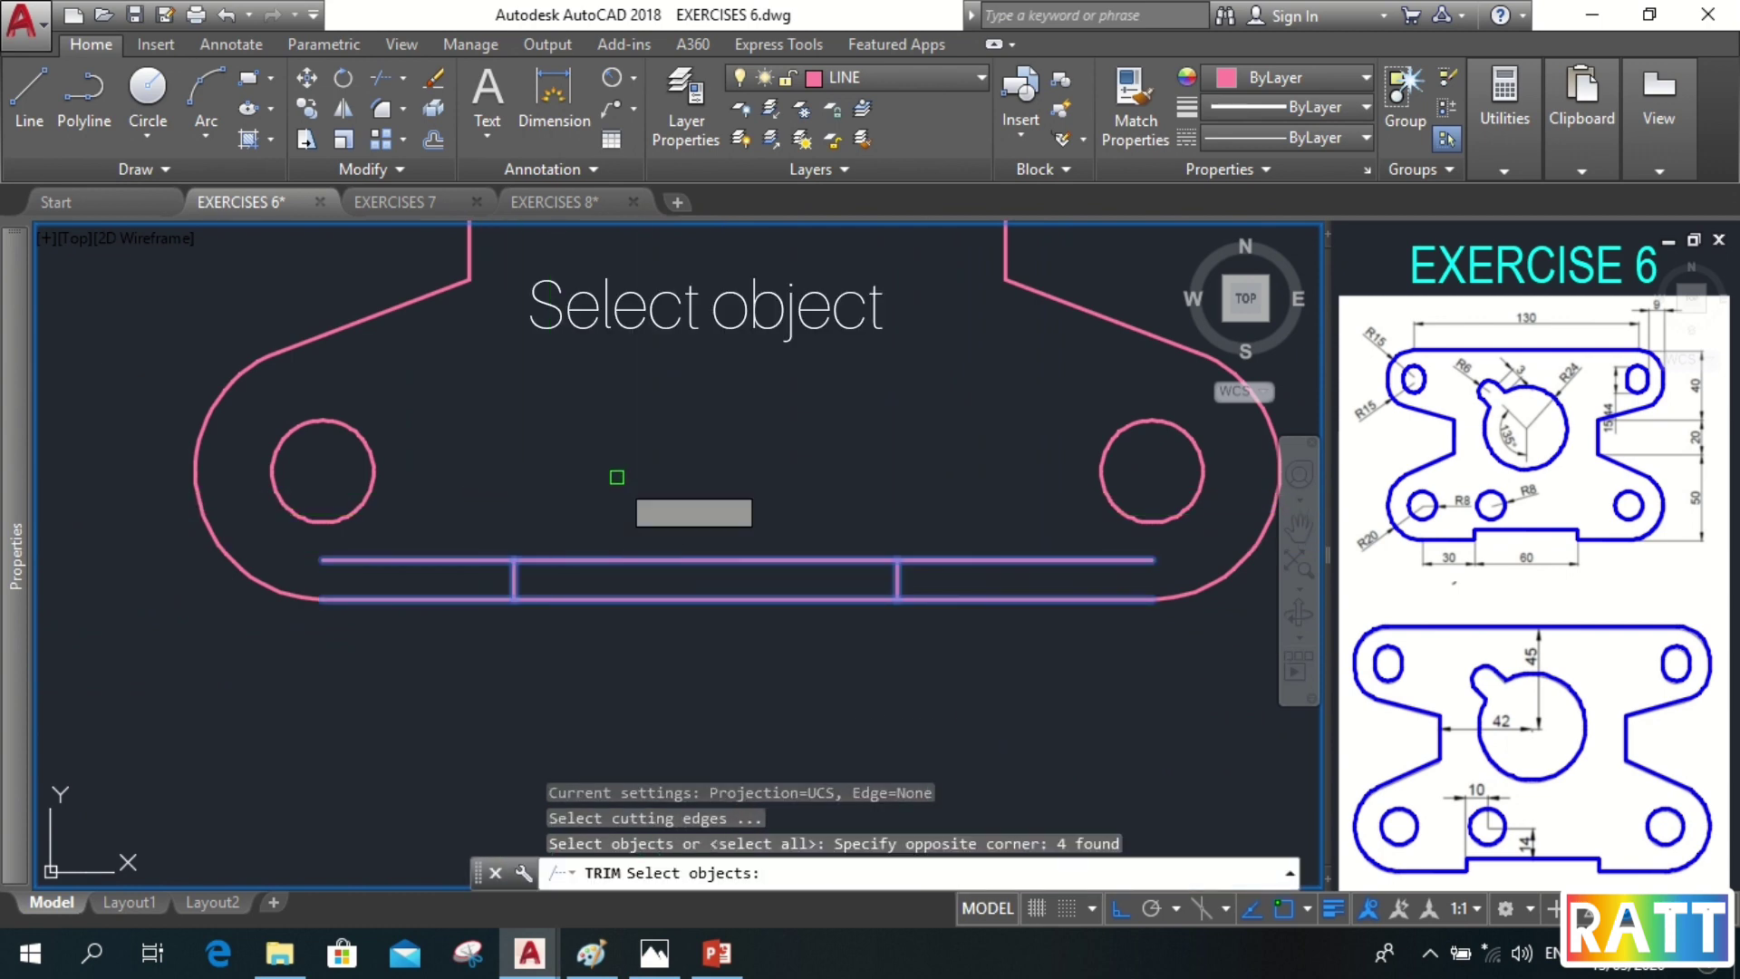
pyautogui.press('Return')
pyautogui.click(477, 509)
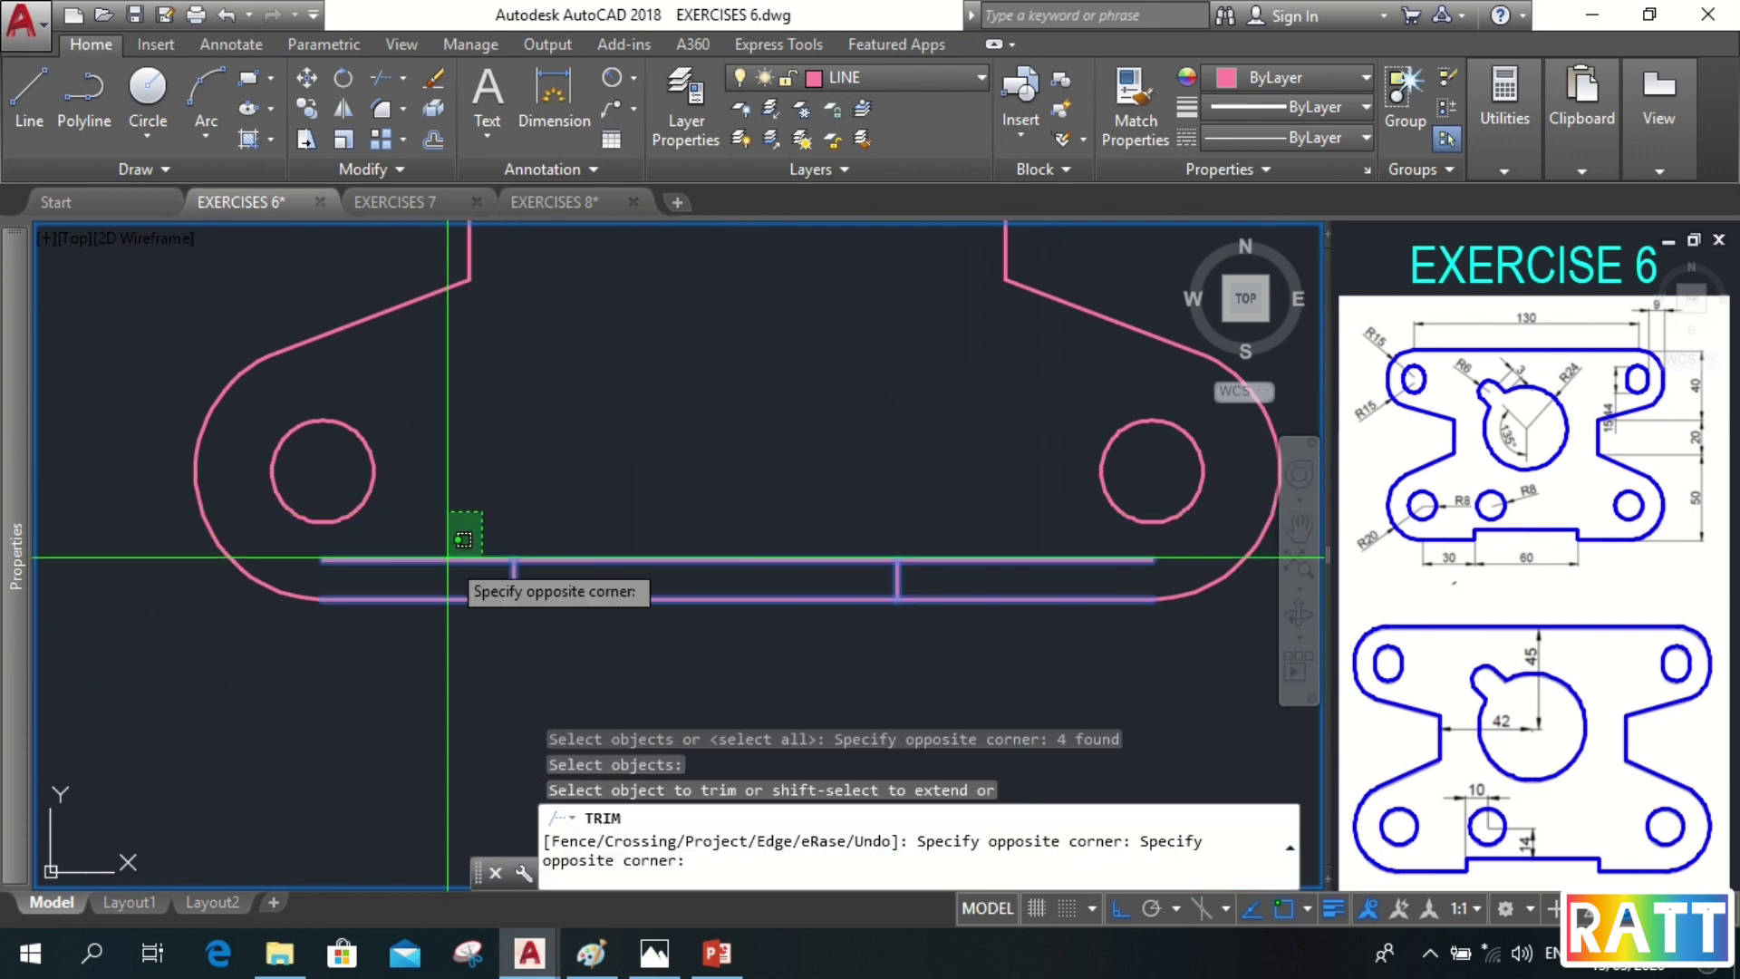
pyautogui.click(483, 558)
pyautogui.click(706, 598)
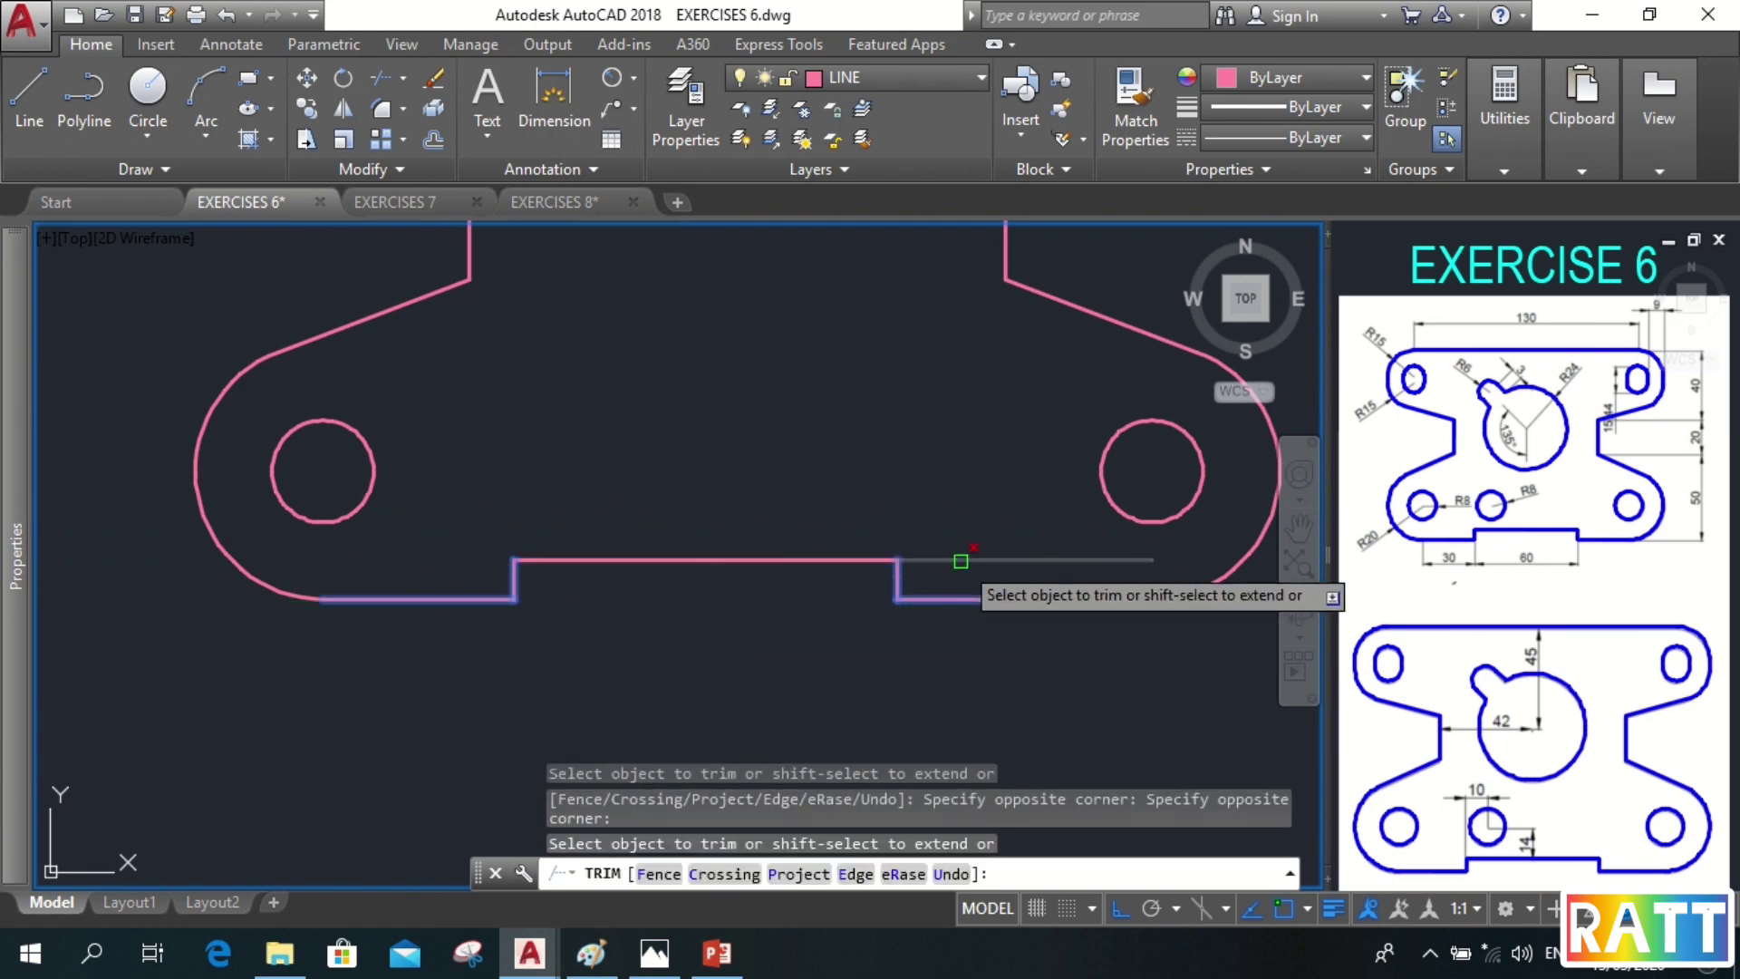
pyautogui.click(952, 560)
pyautogui.press('Return')
pyautogui.scroll(-2, 873, 552)
pyautogui.write('C')
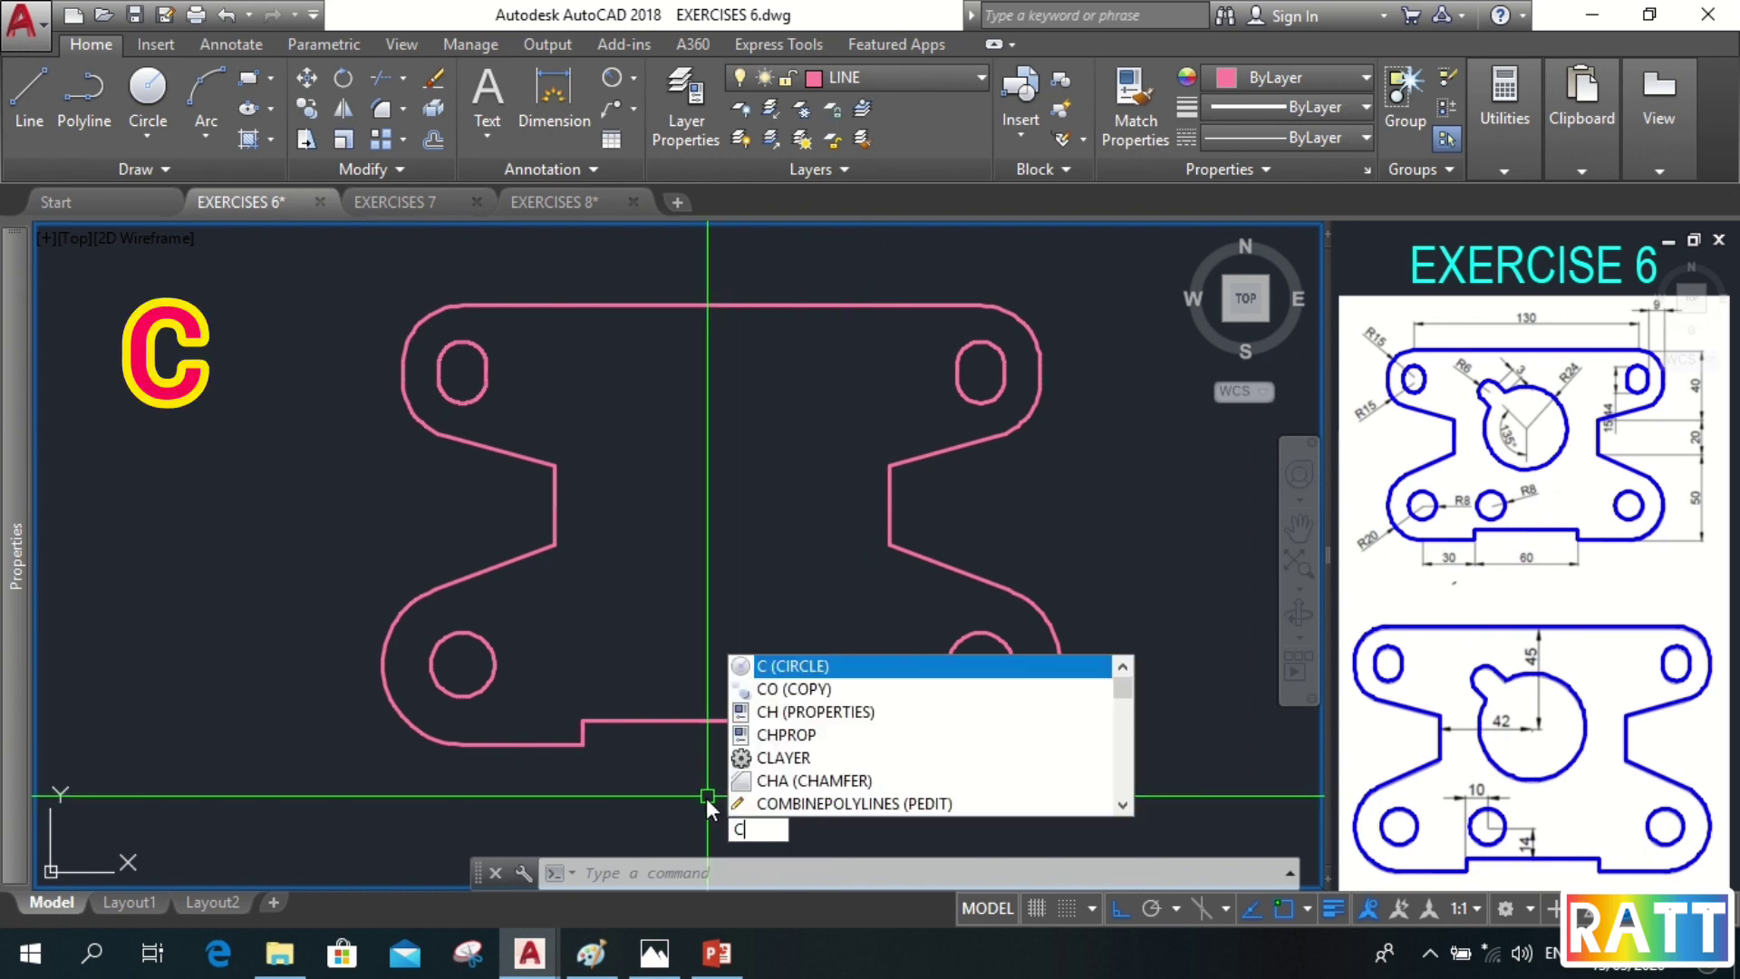
pyautogui.press('Return')
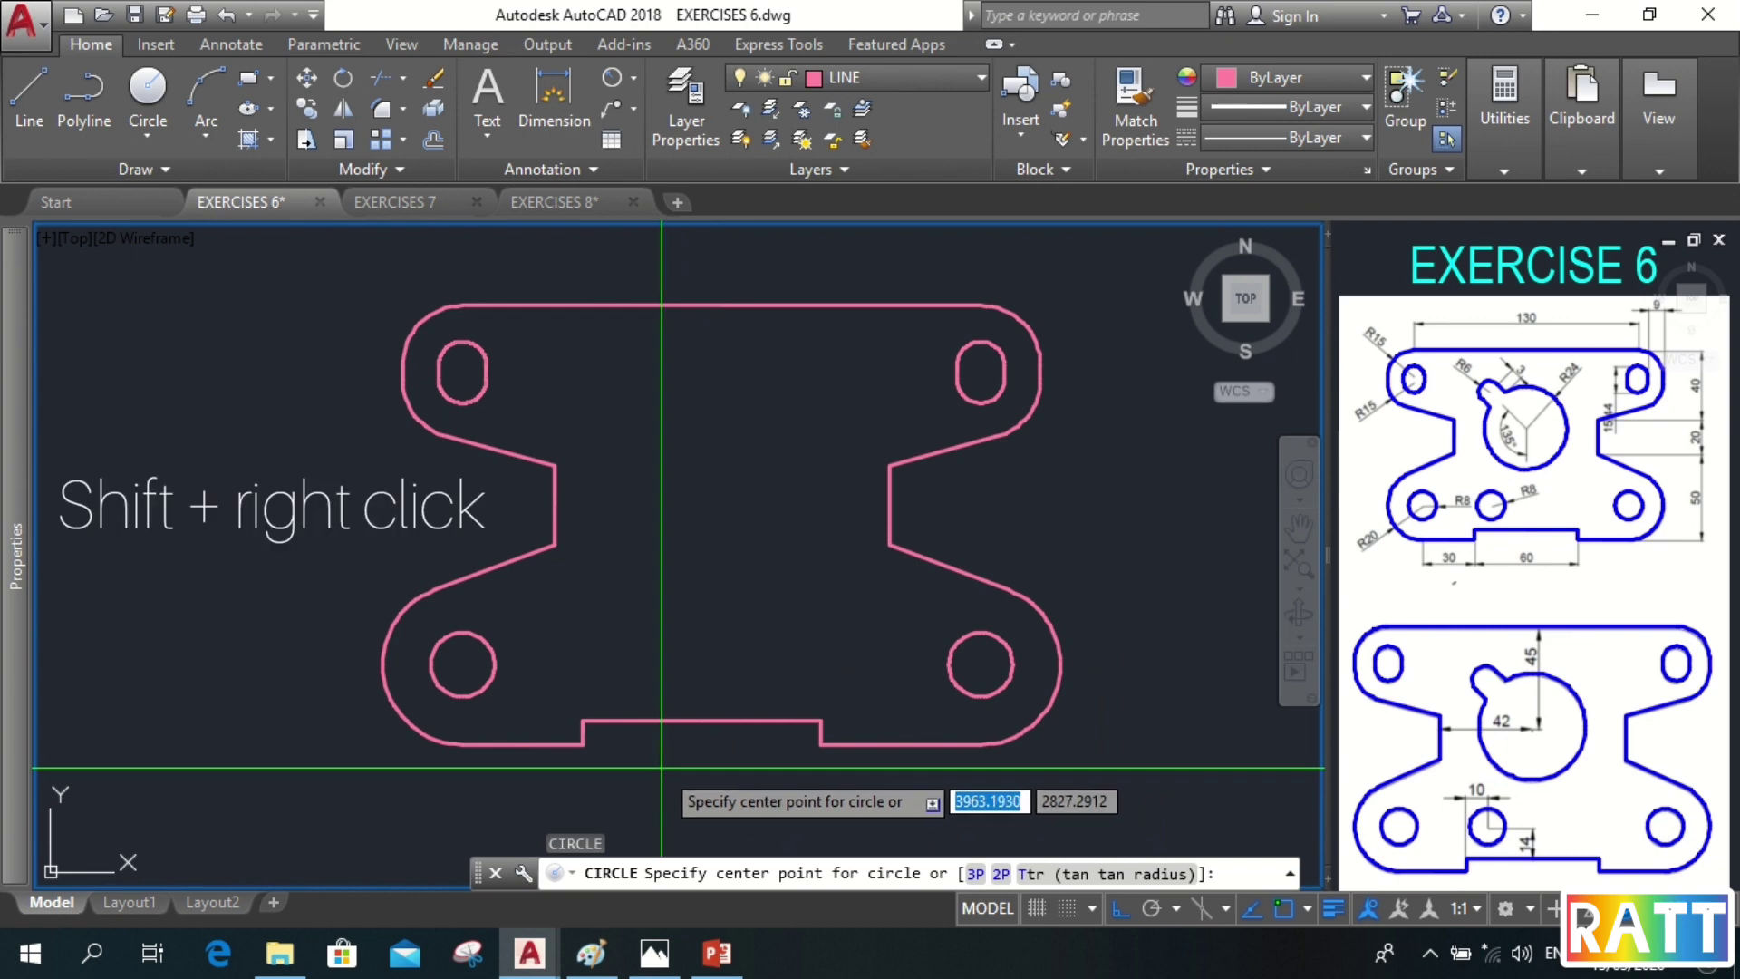
pyautogui.keyDown('shift'); pyautogui.rightClick(660, 776); pyautogui.keyUp('shift')
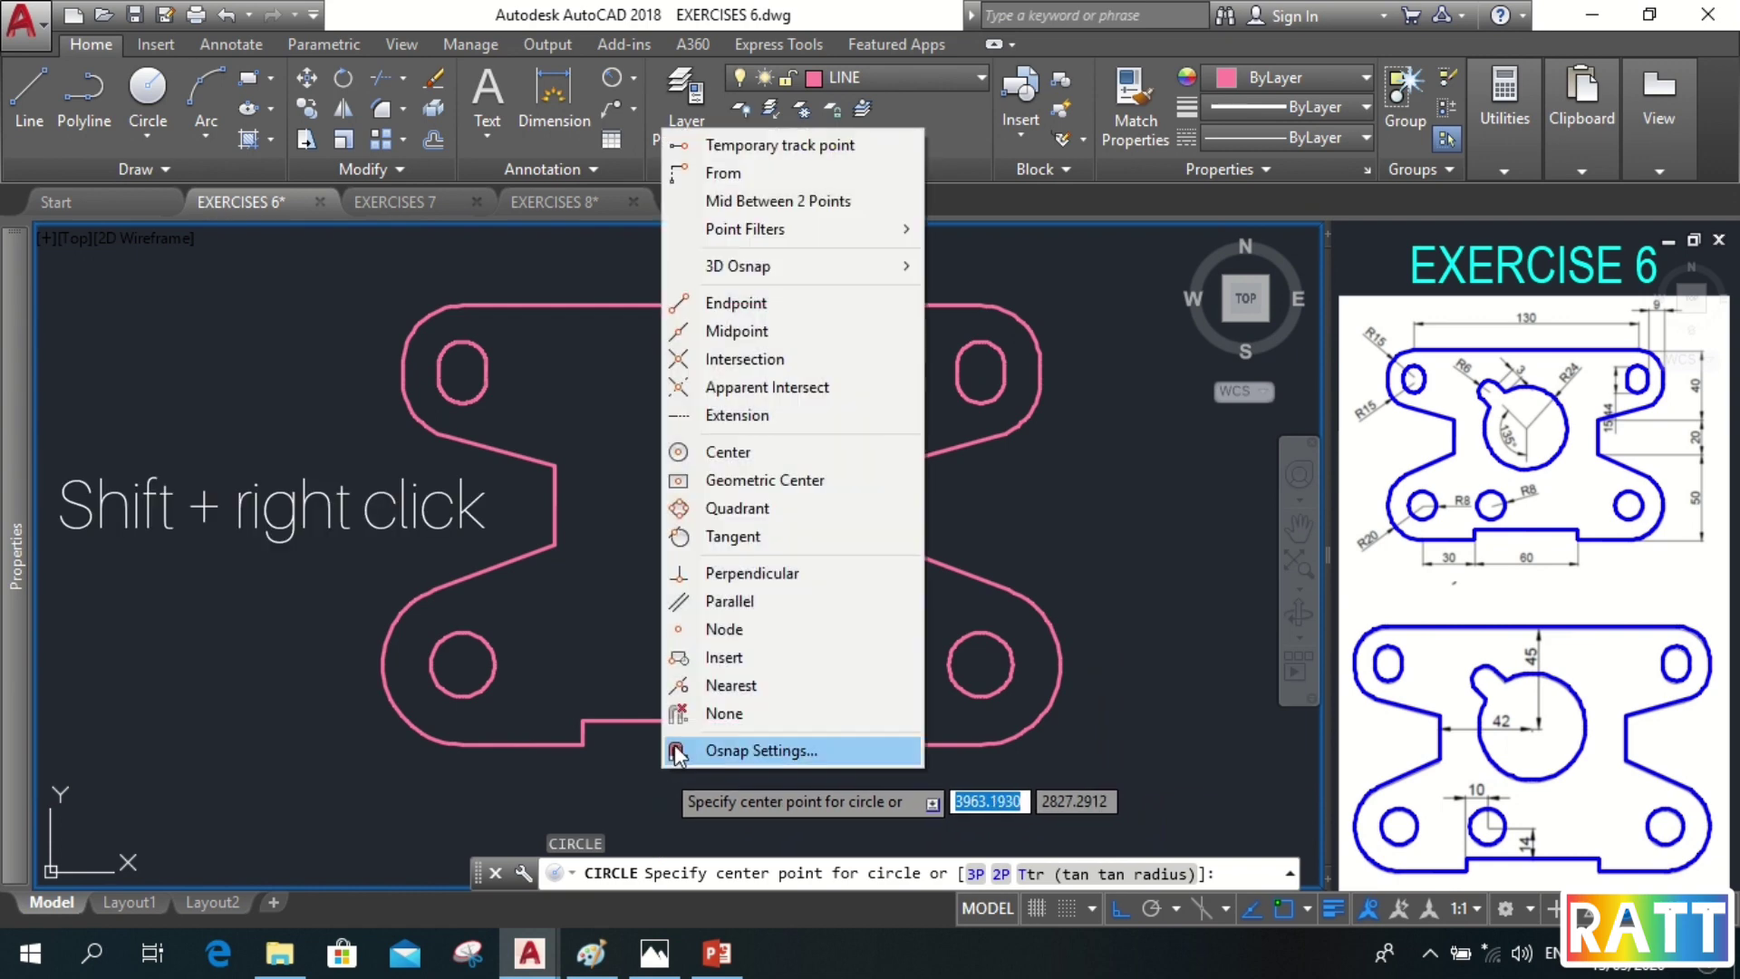
pyautogui.click(737, 172)
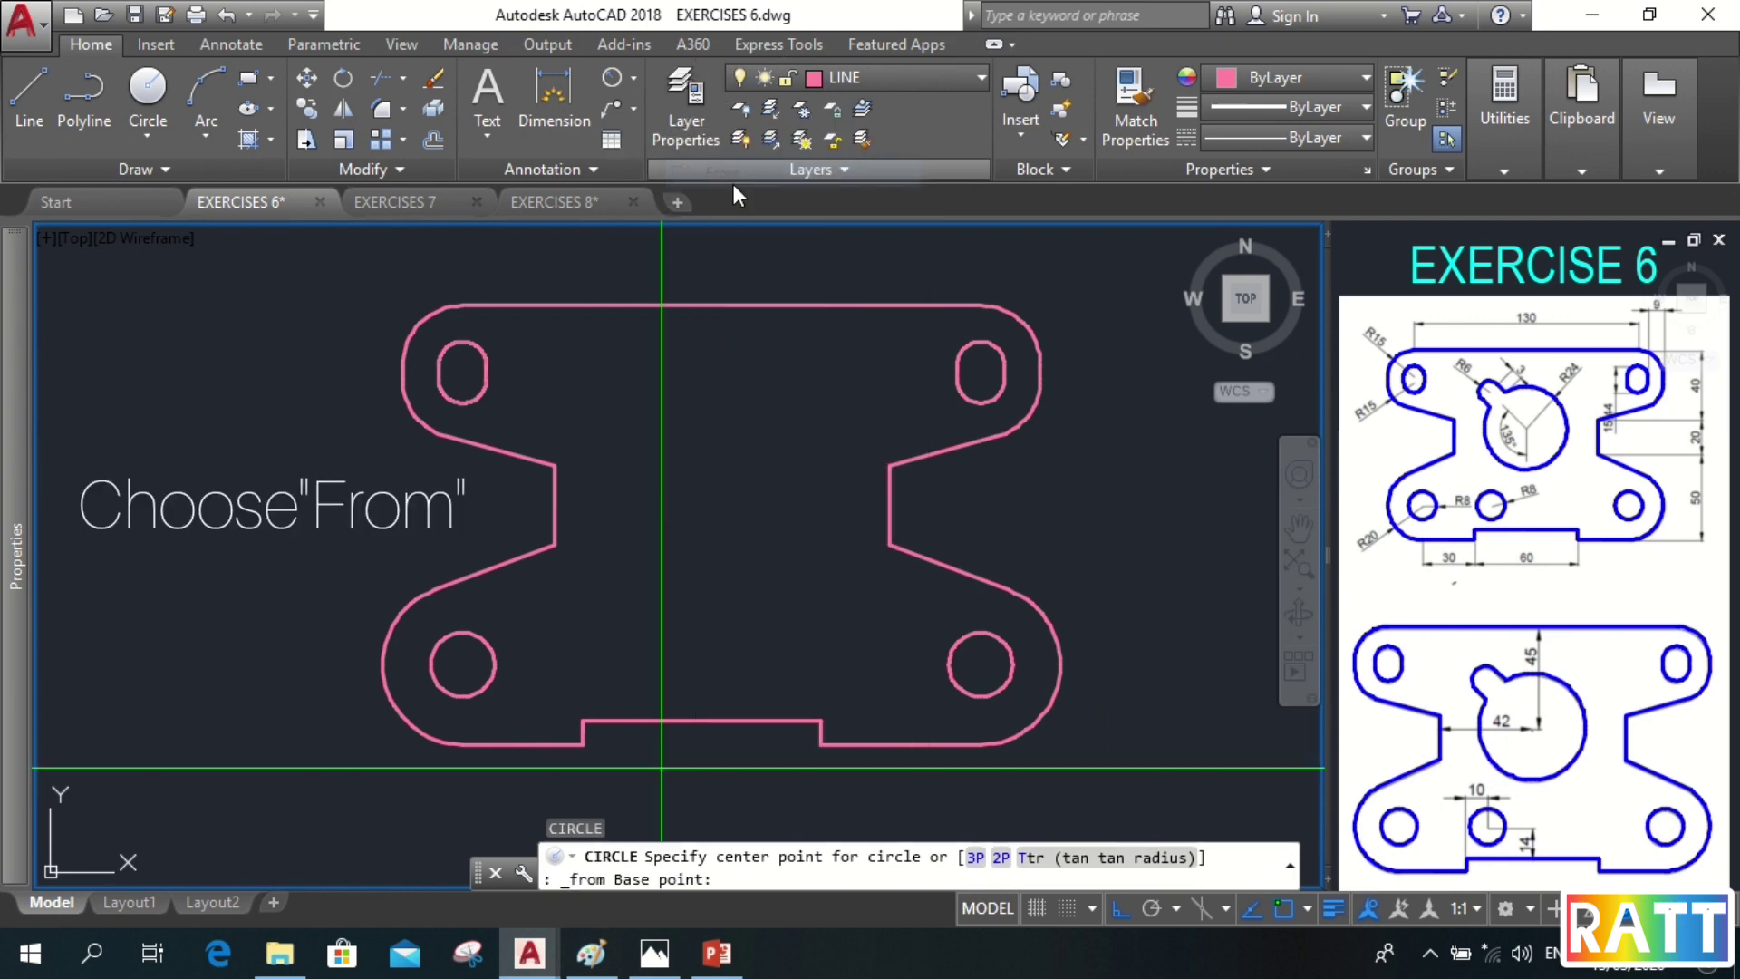
pyautogui.click(582, 720)
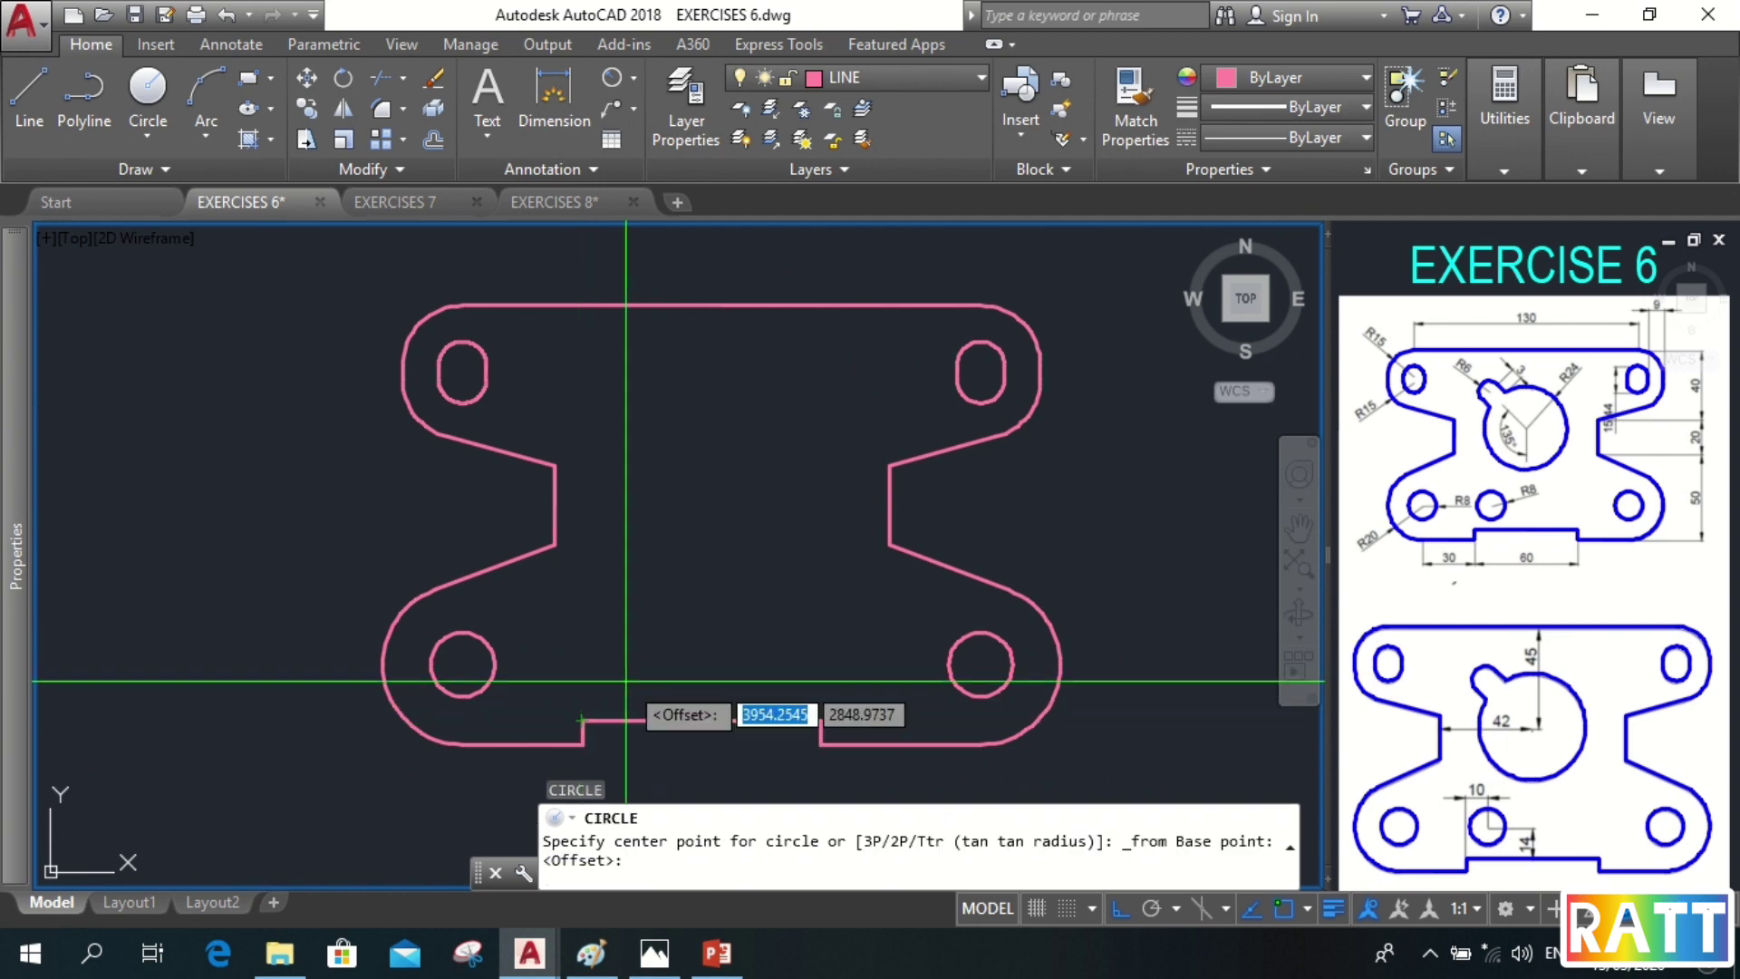
pyautogui.write('@')
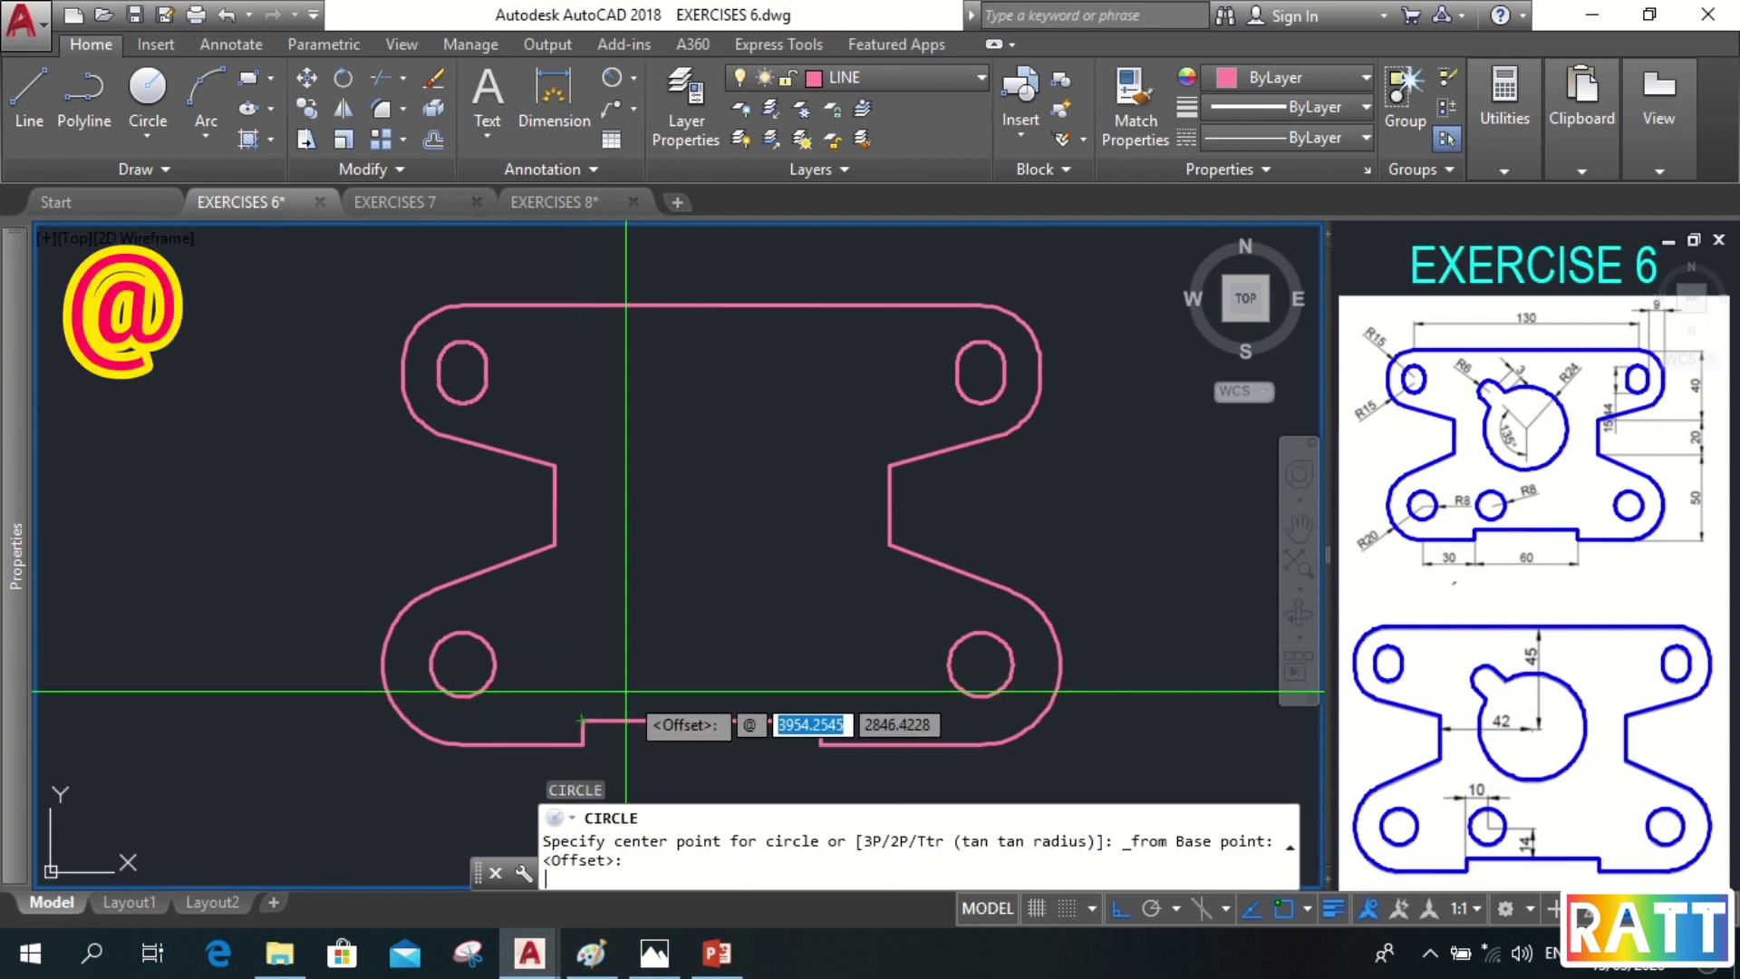
pyautogui.write('1')
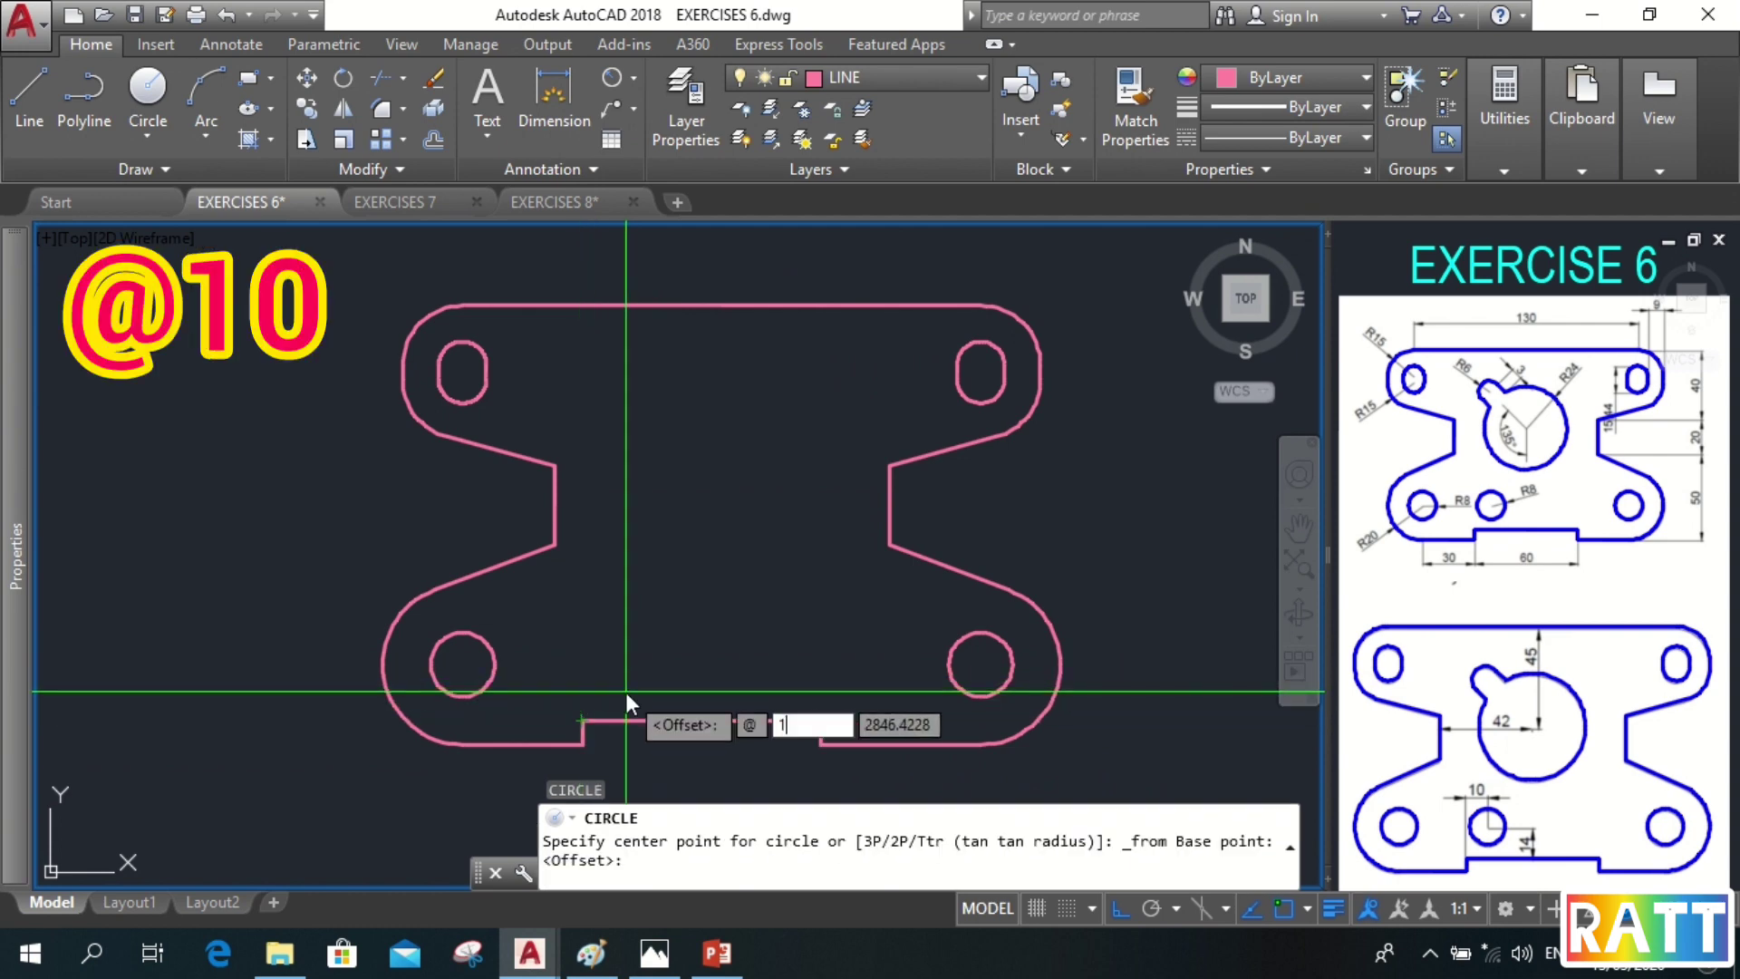
pyautogui.write('0,,')
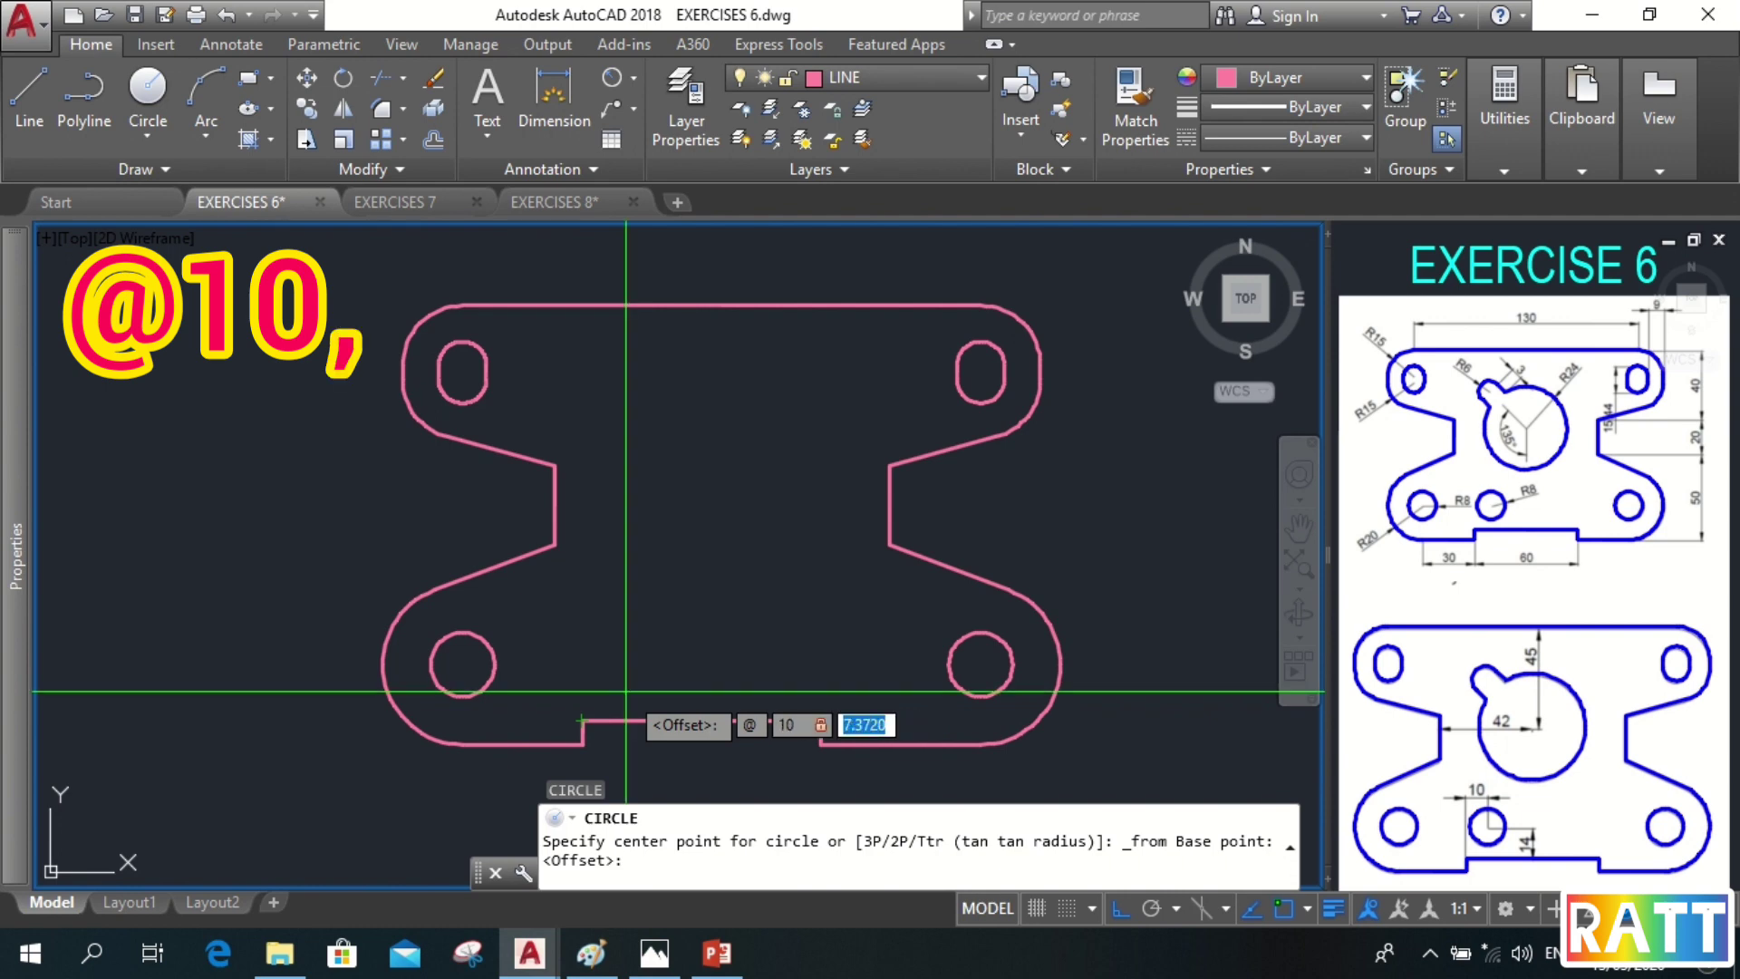
pyautogui.write('14')
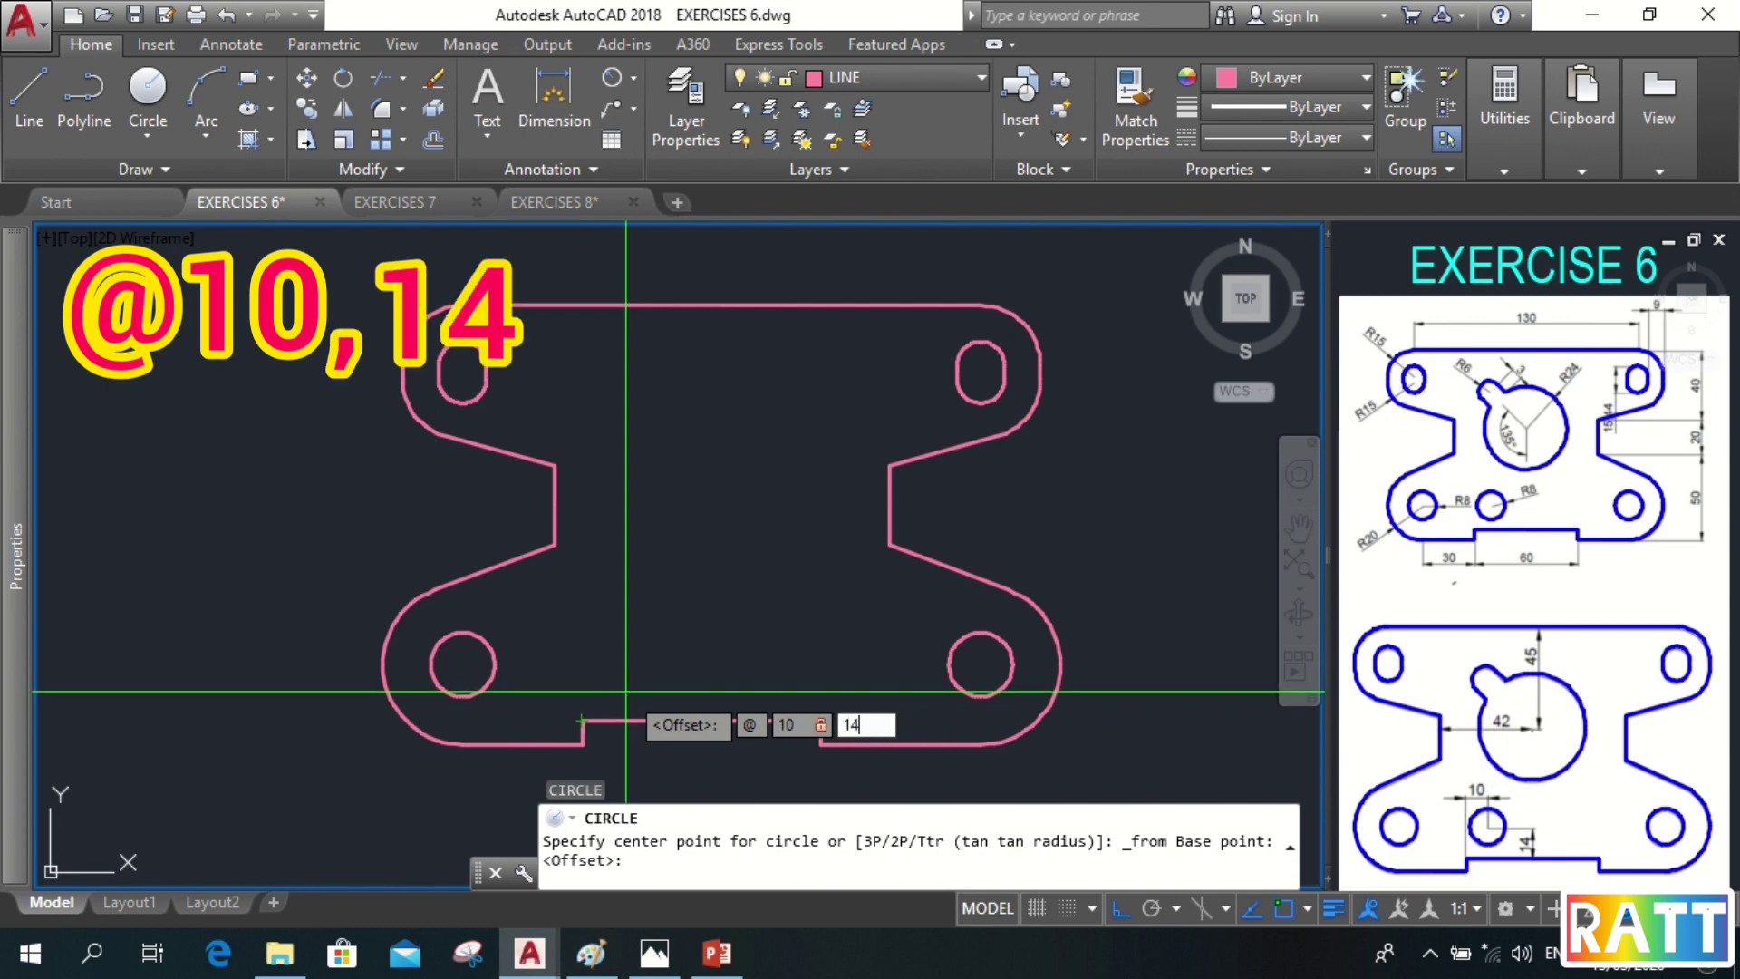
pyautogui.press('Return')
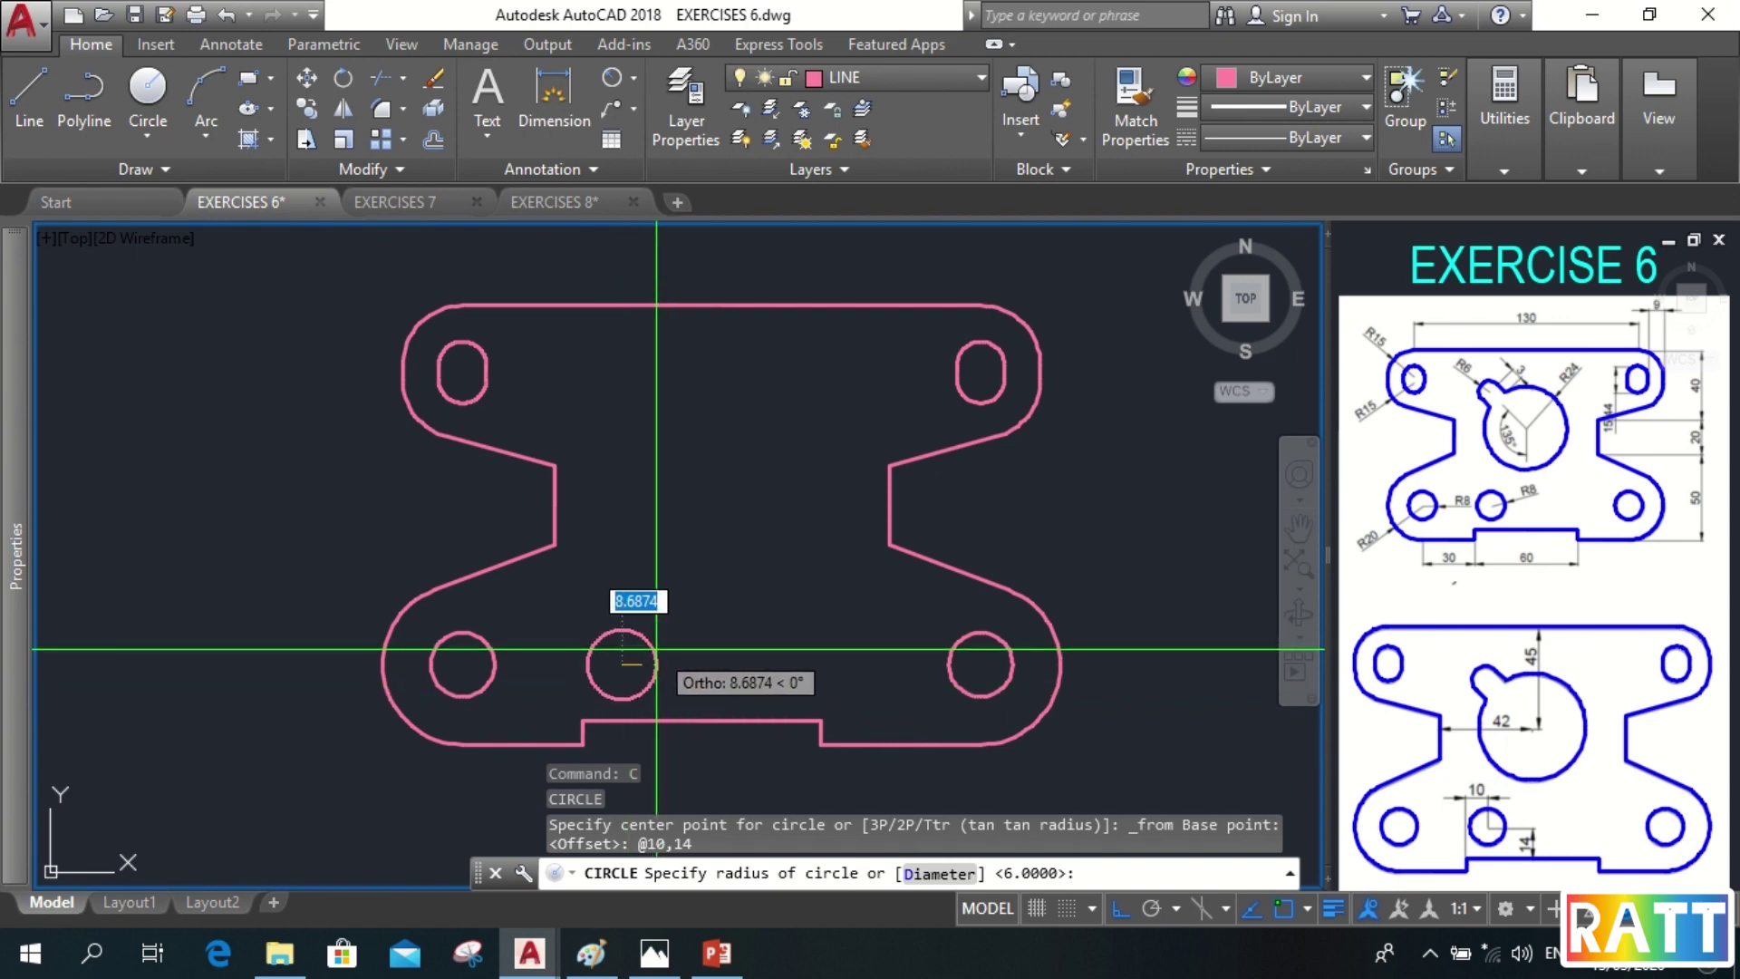
pyautogui.write('8')
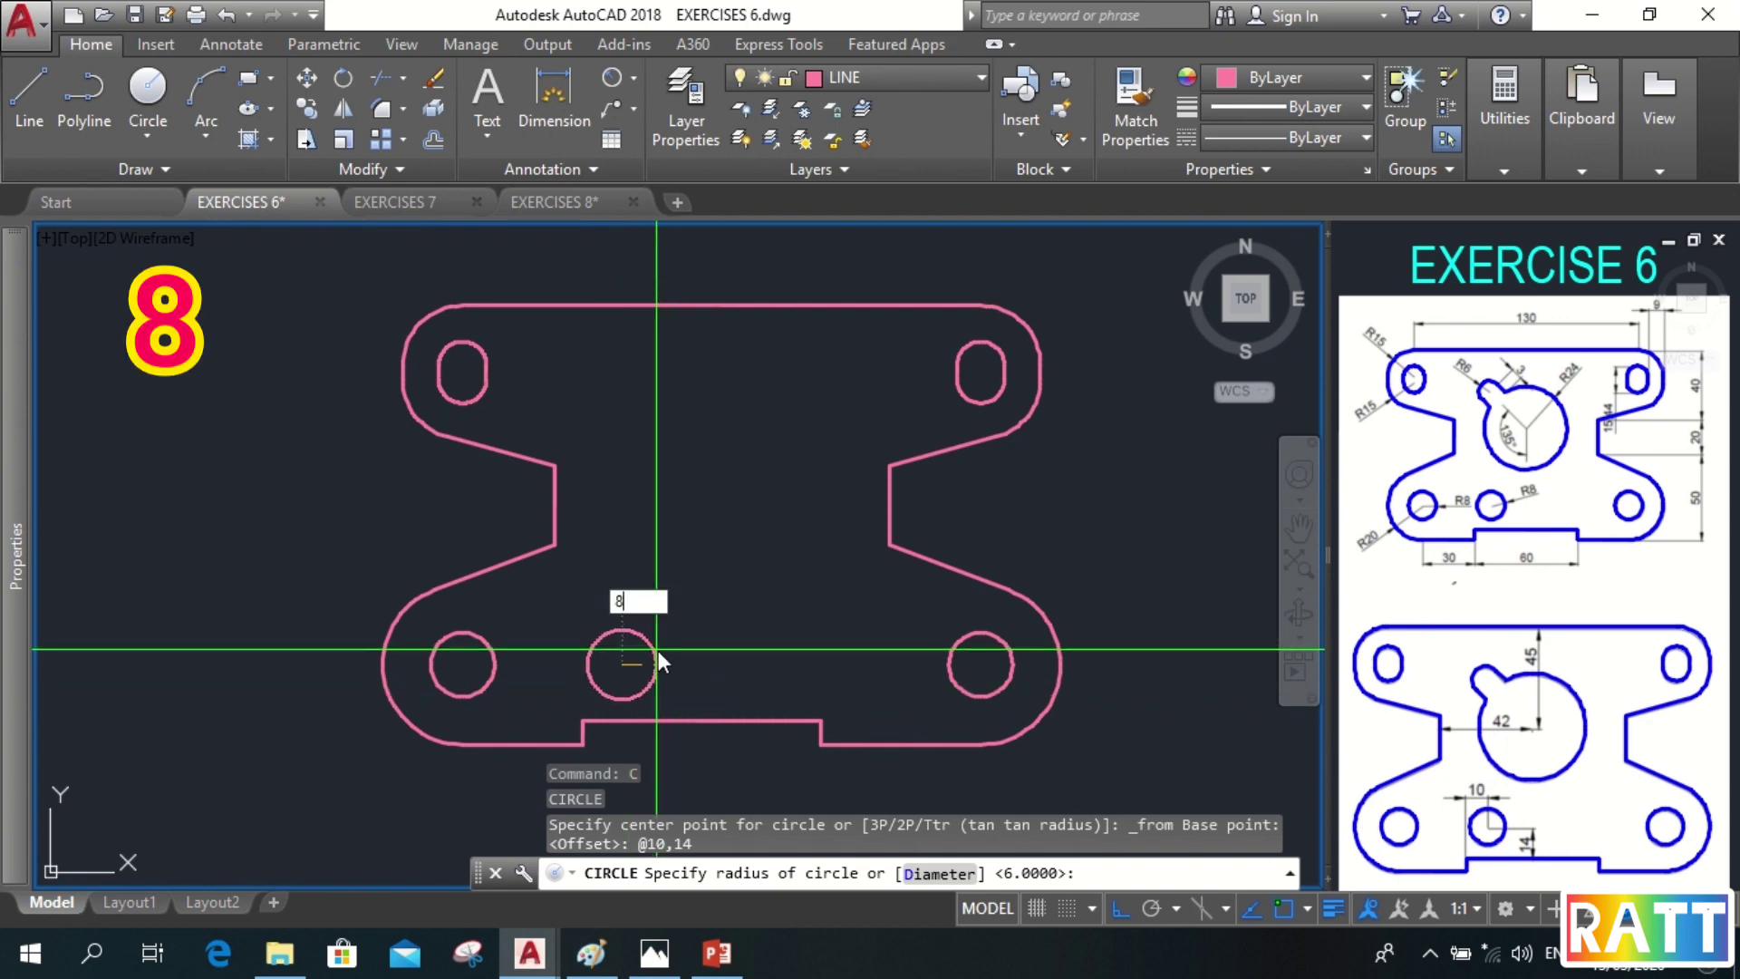
pyautogui.press('Return')
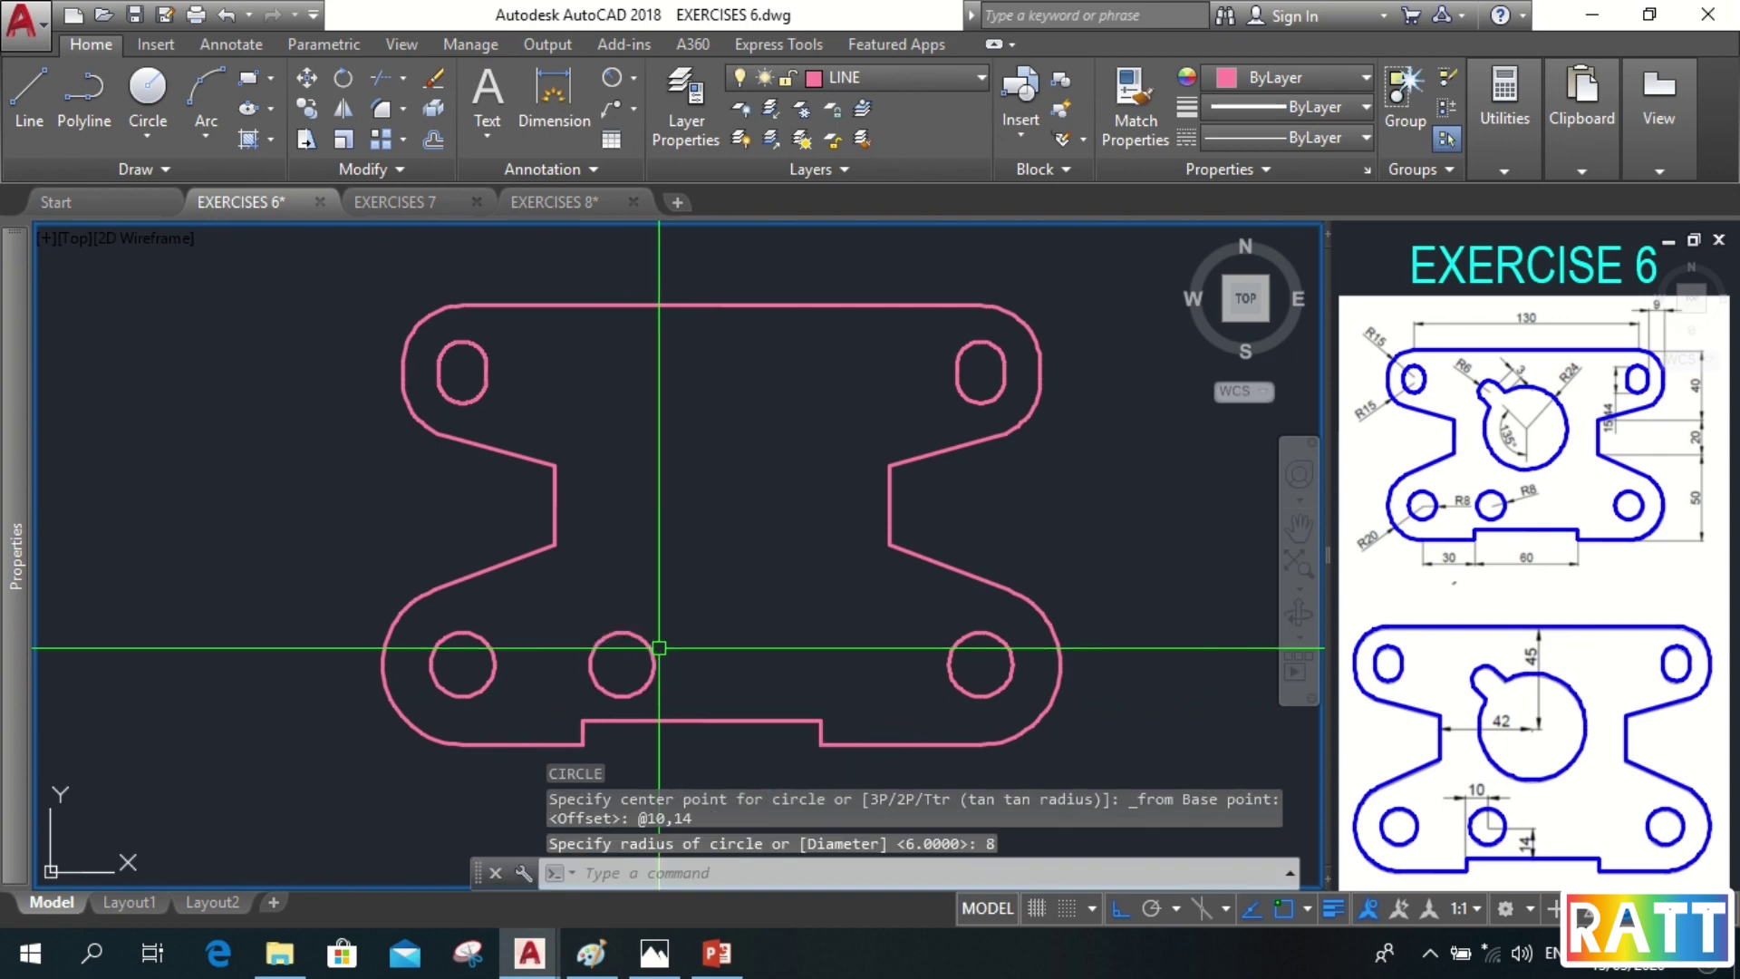
pyautogui.scroll(1, 664, 656)
pyautogui.scroll(-1, 665, 643)
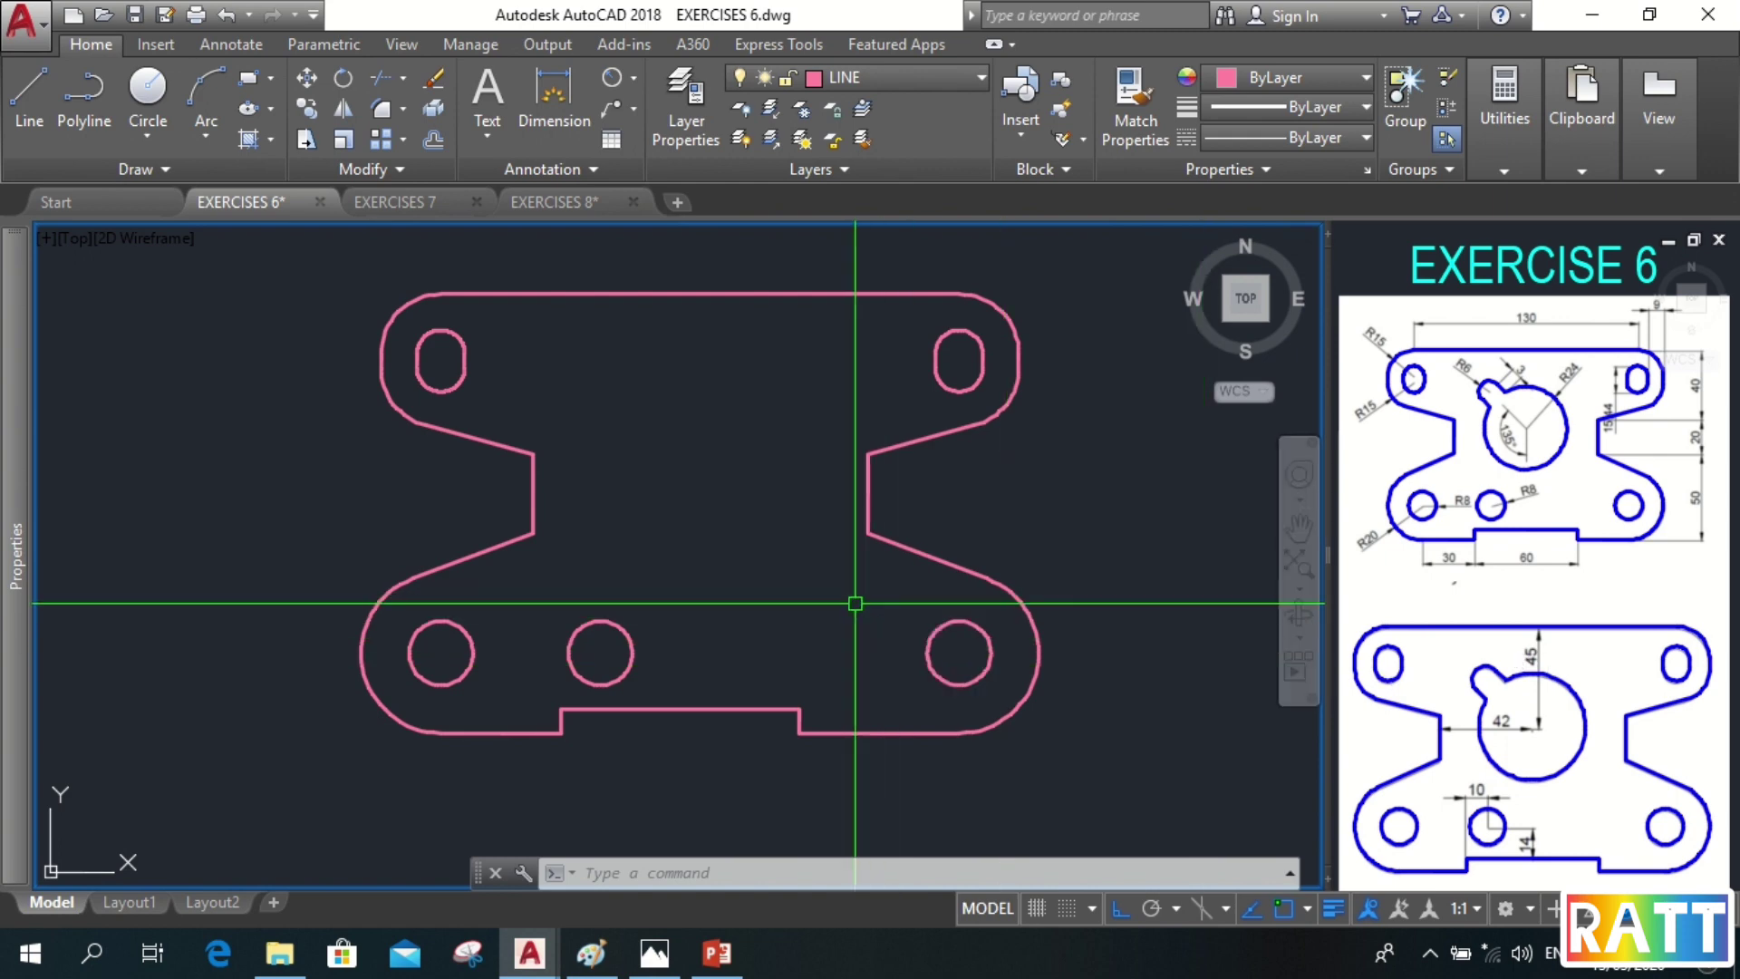
# Draw a radius-24 circle centred @0,-45 from the top edge's midpoint
pyautogui.scroll(-1, 763, 591)
pyautogui.write('C')
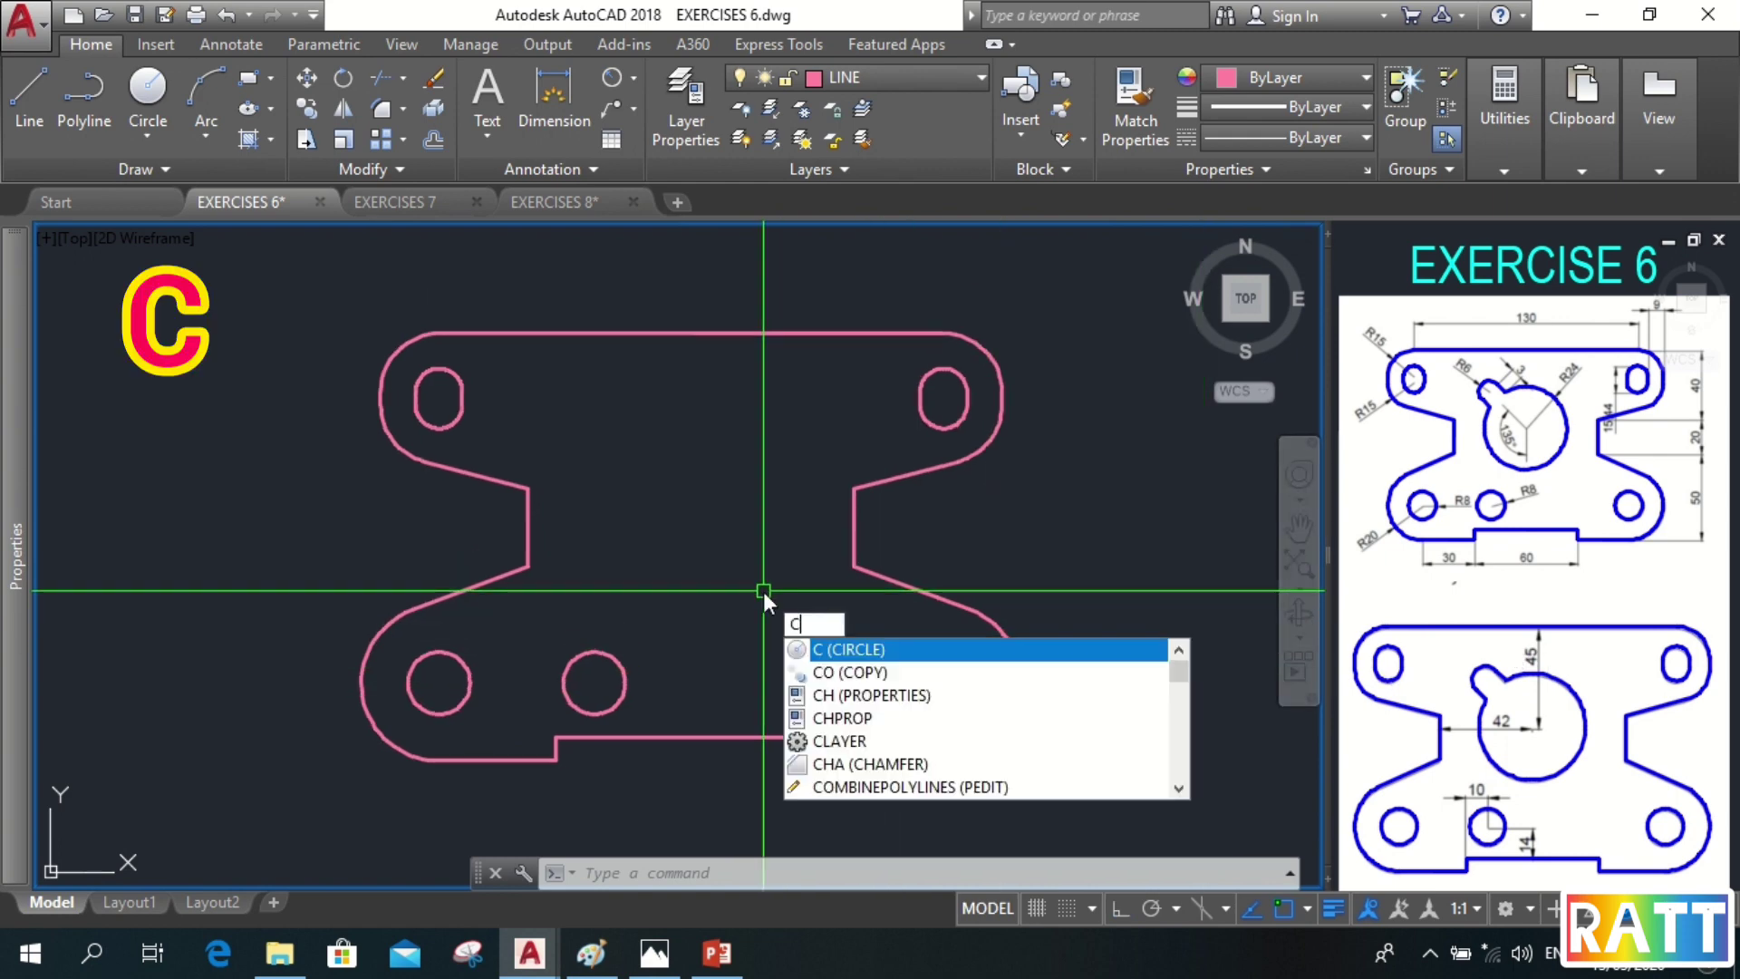
pyautogui.press('Return')
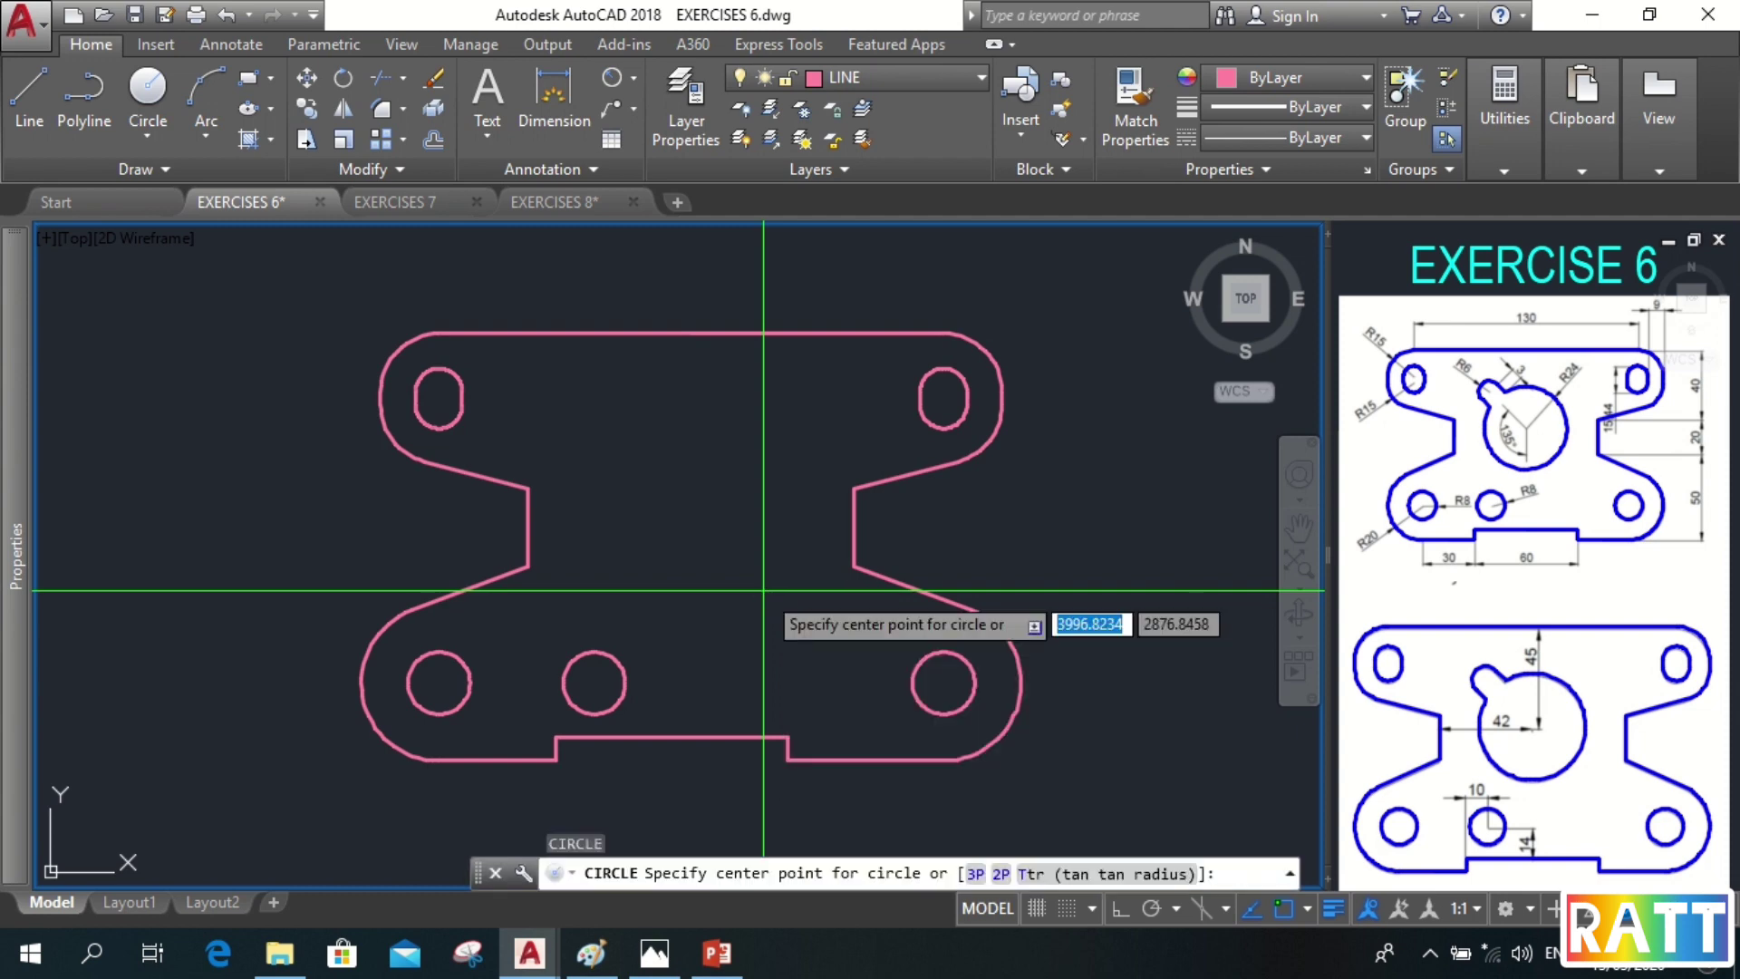
pyautogui.keyDown('shift'); pyautogui.rightClick(764, 590); pyautogui.keyUp('shift')
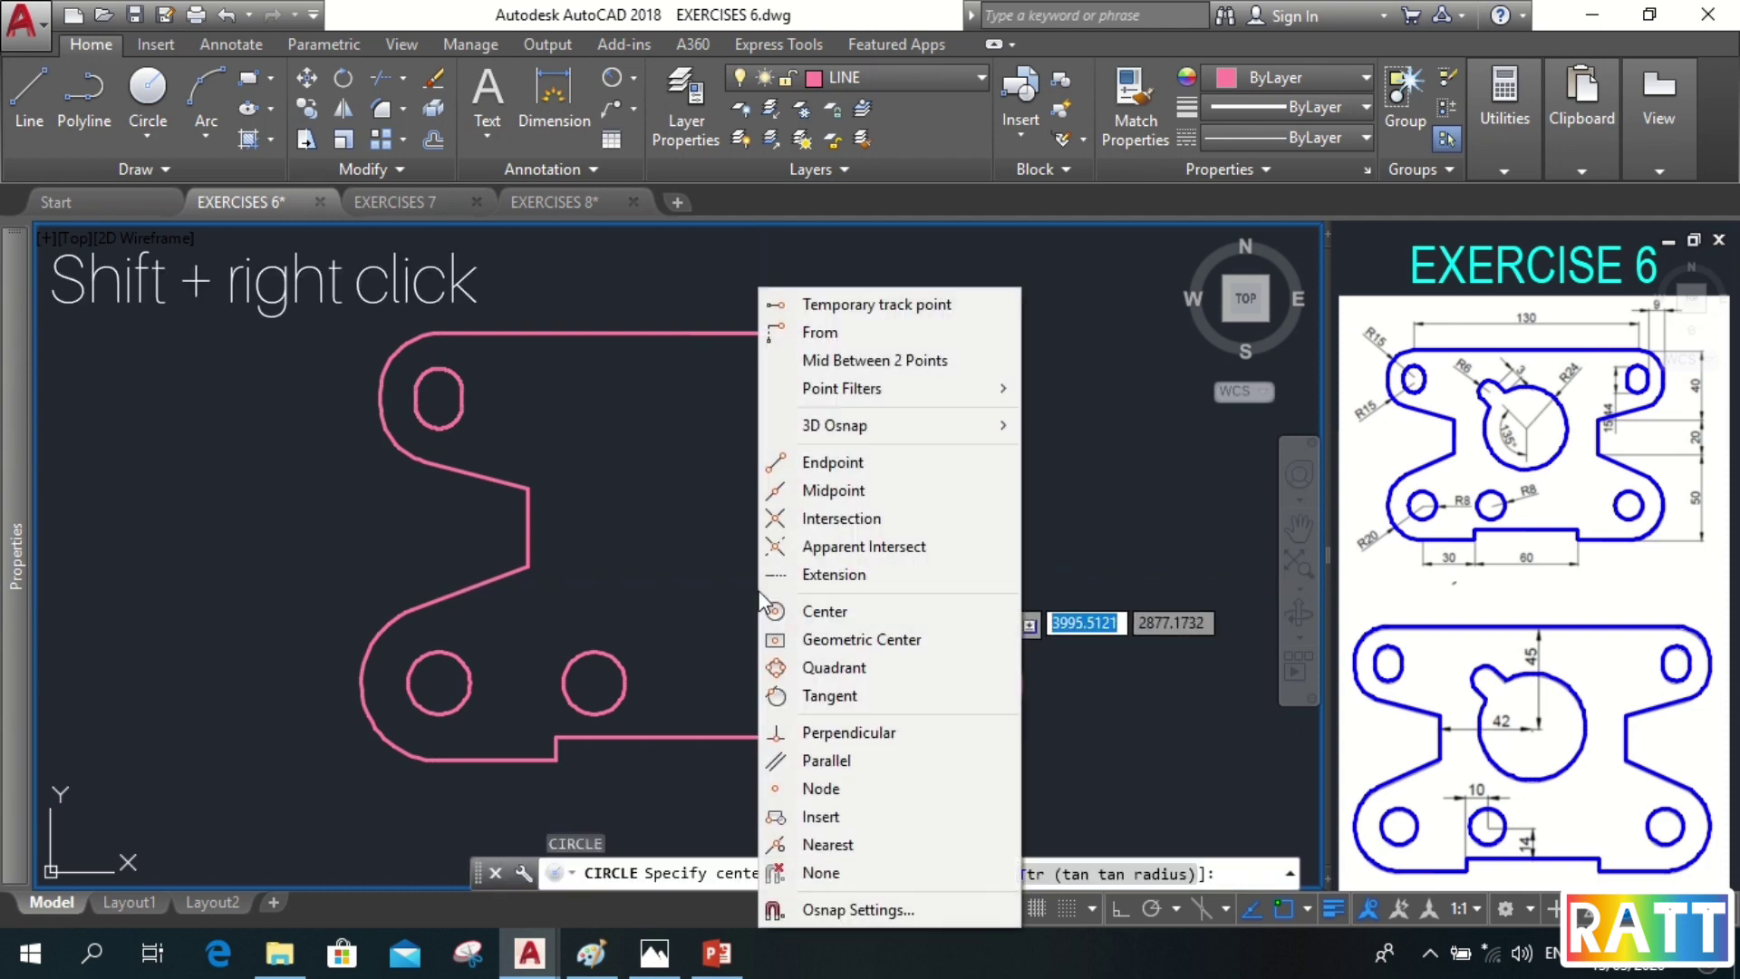
pyautogui.click(828, 335)
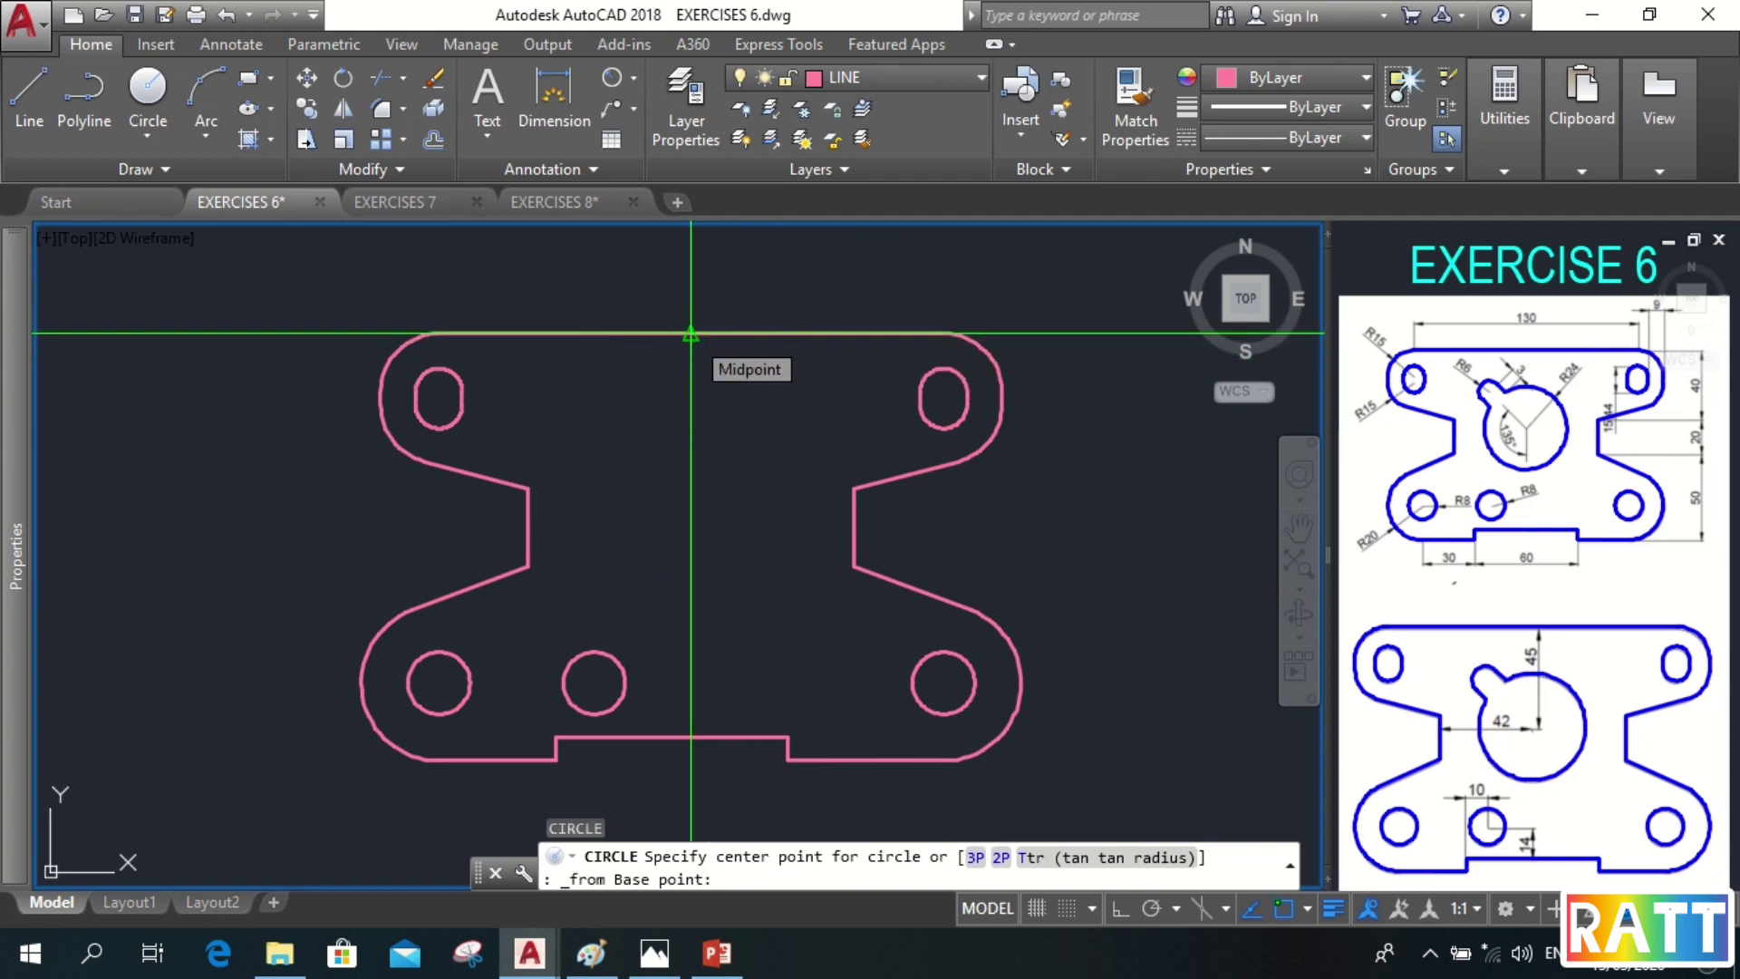
pyautogui.click(691, 334)
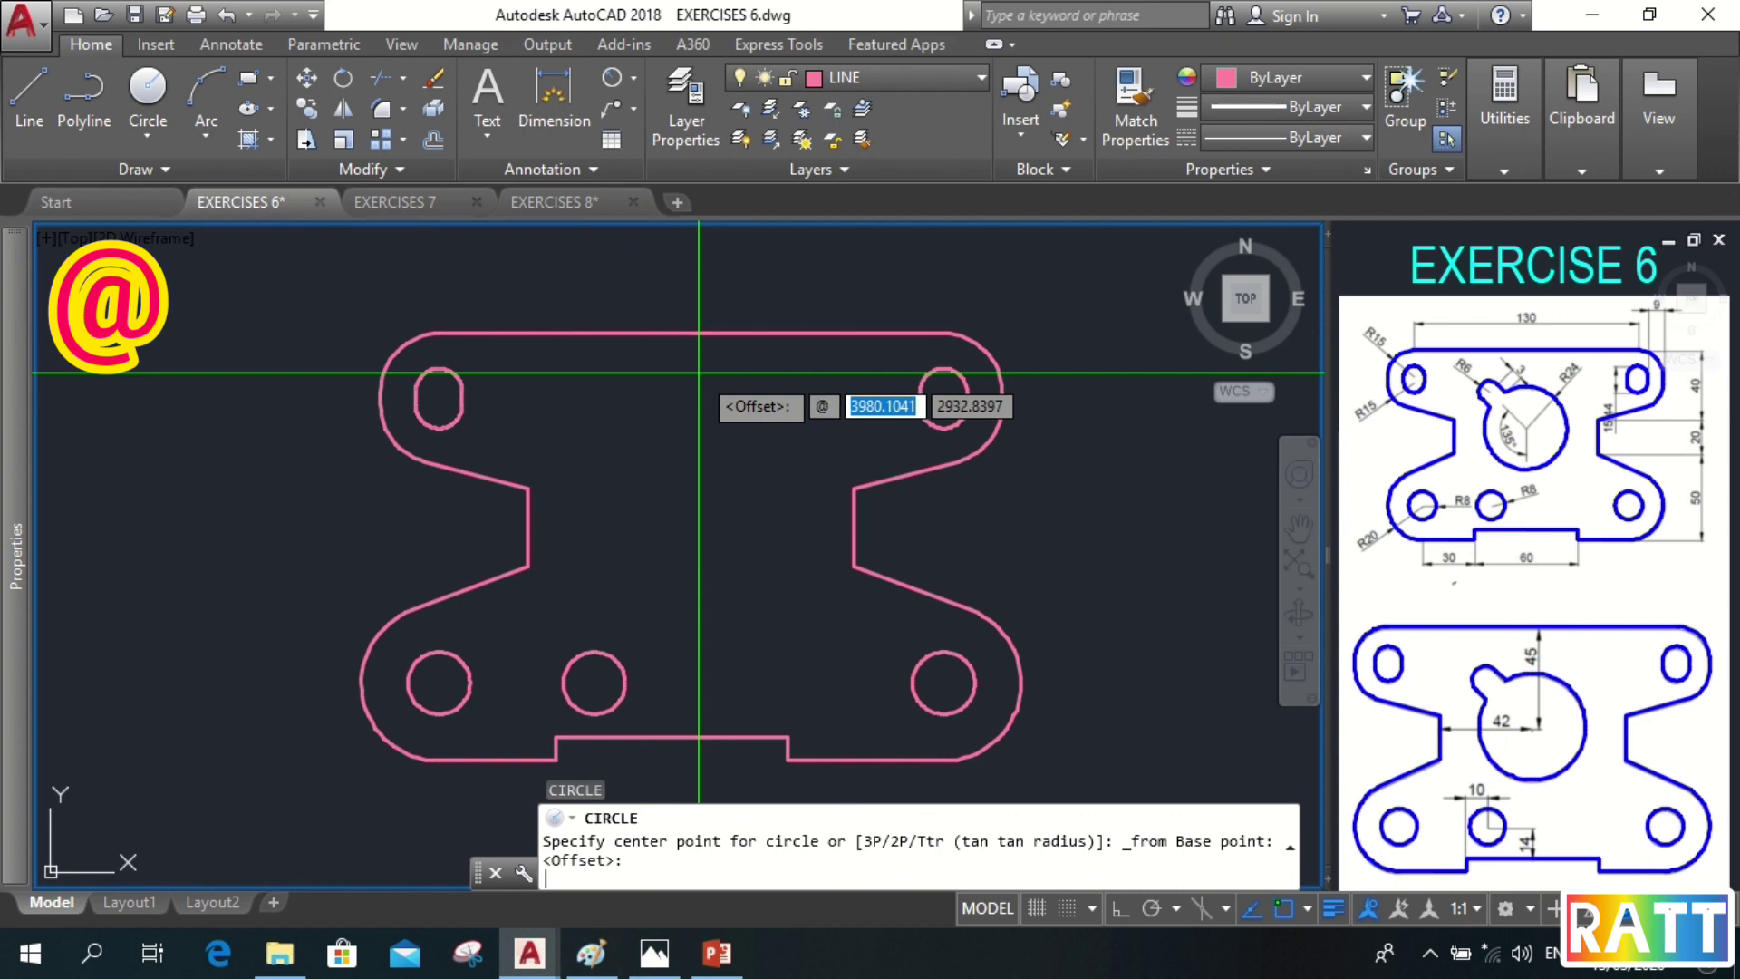
pyautogui.write('@')
pyautogui.write('0')
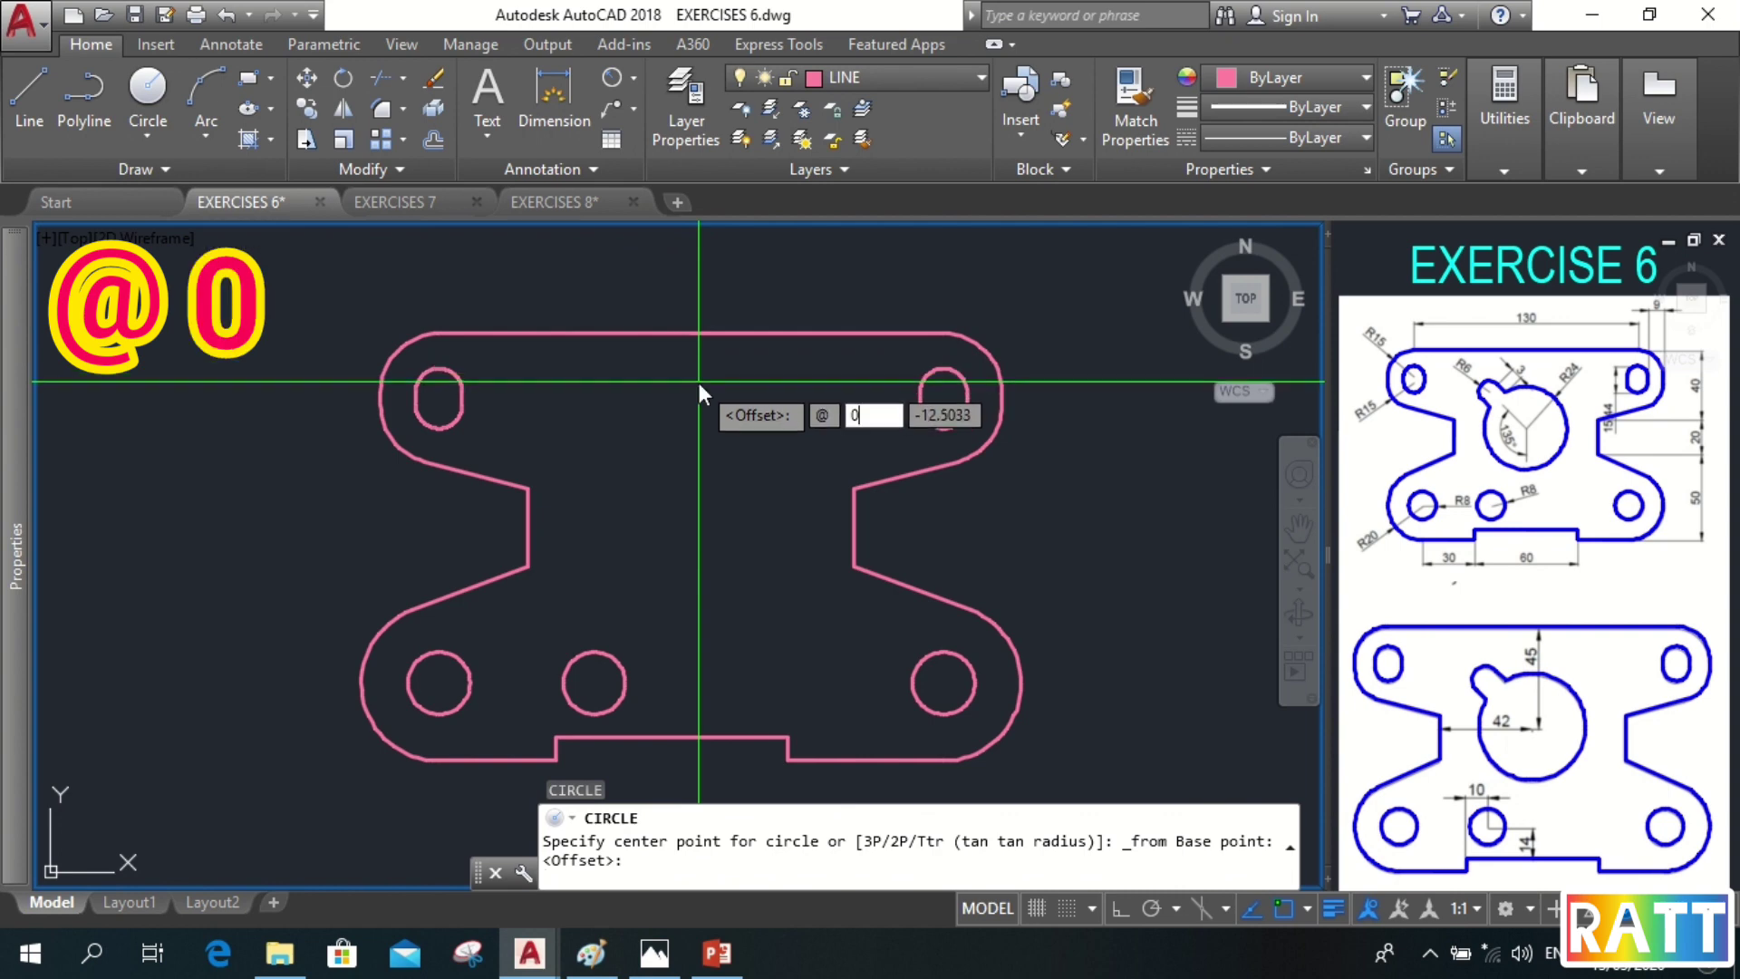
pyautogui.write(',')
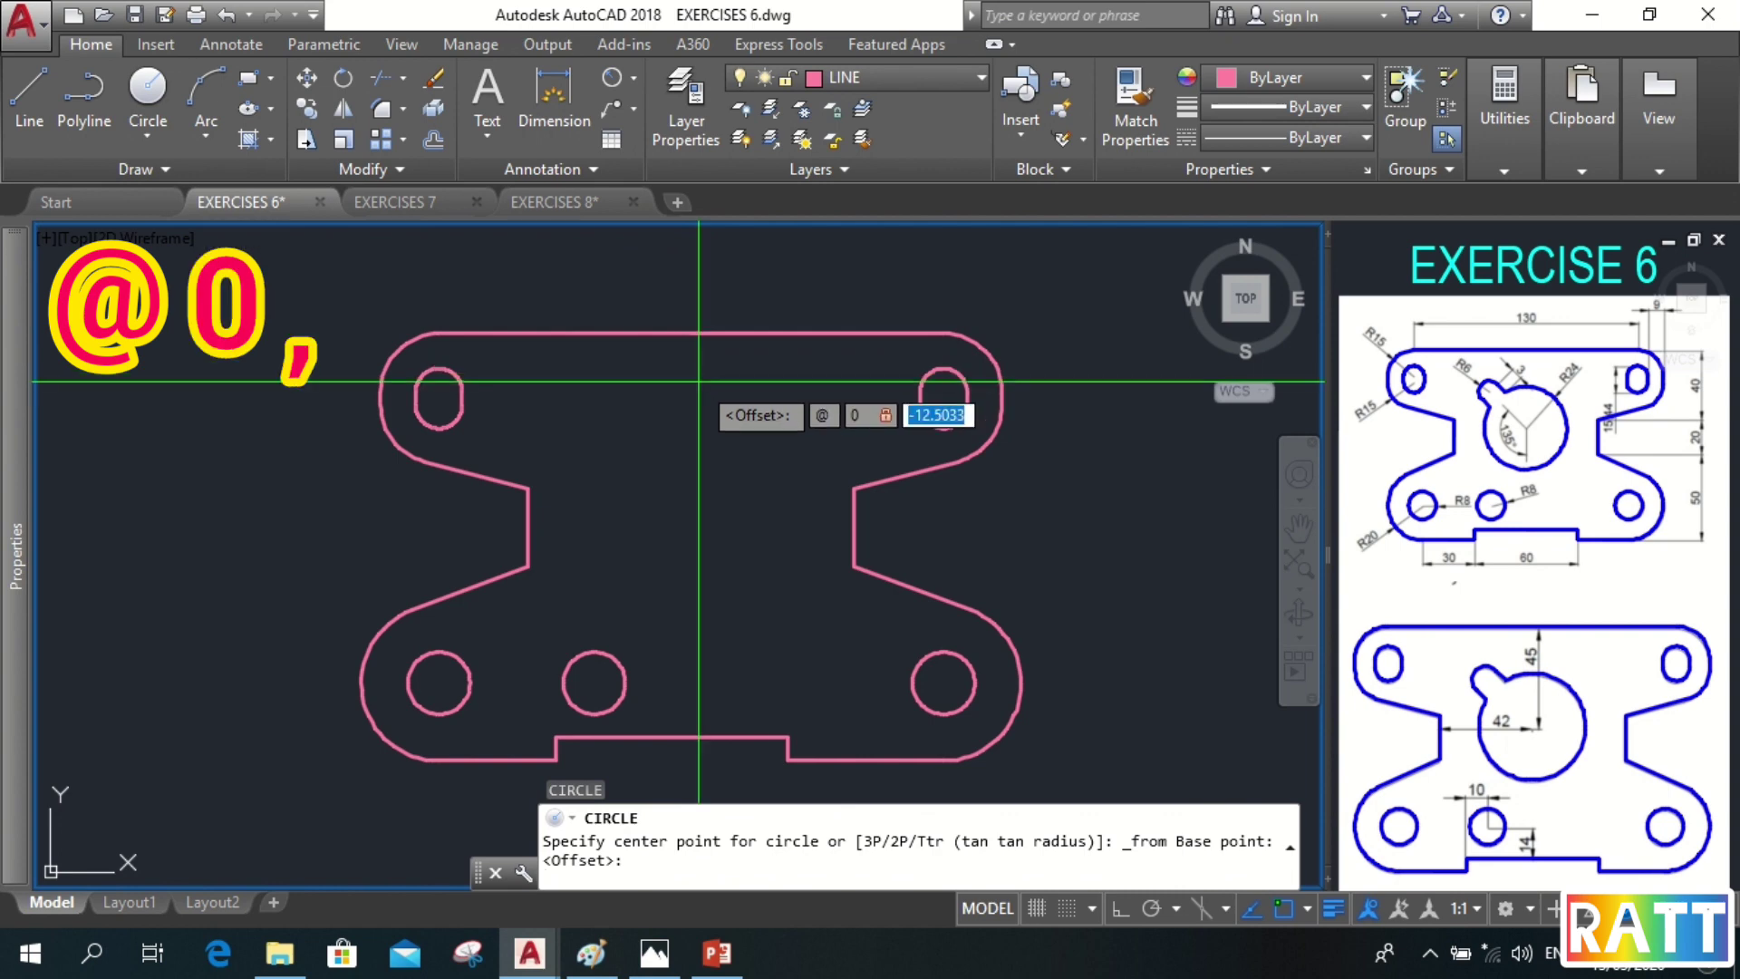
pyautogui.write('-')
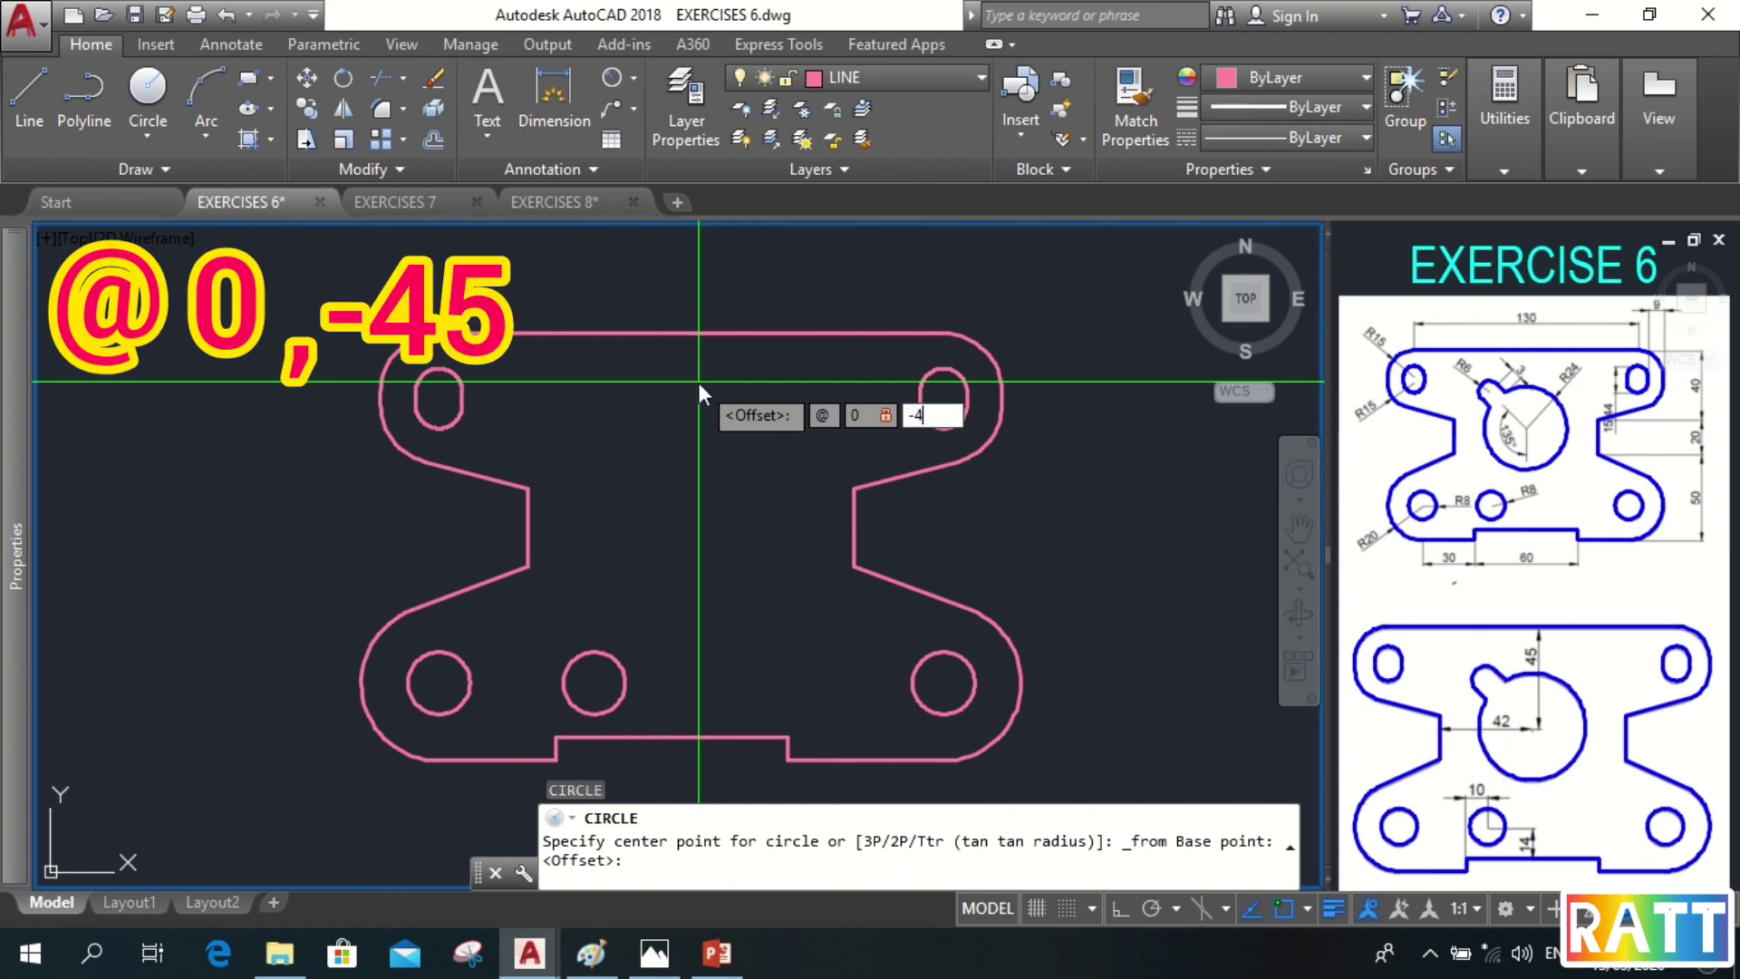
pyautogui.write('45')
pyautogui.press('Return')
pyautogui.write('2')
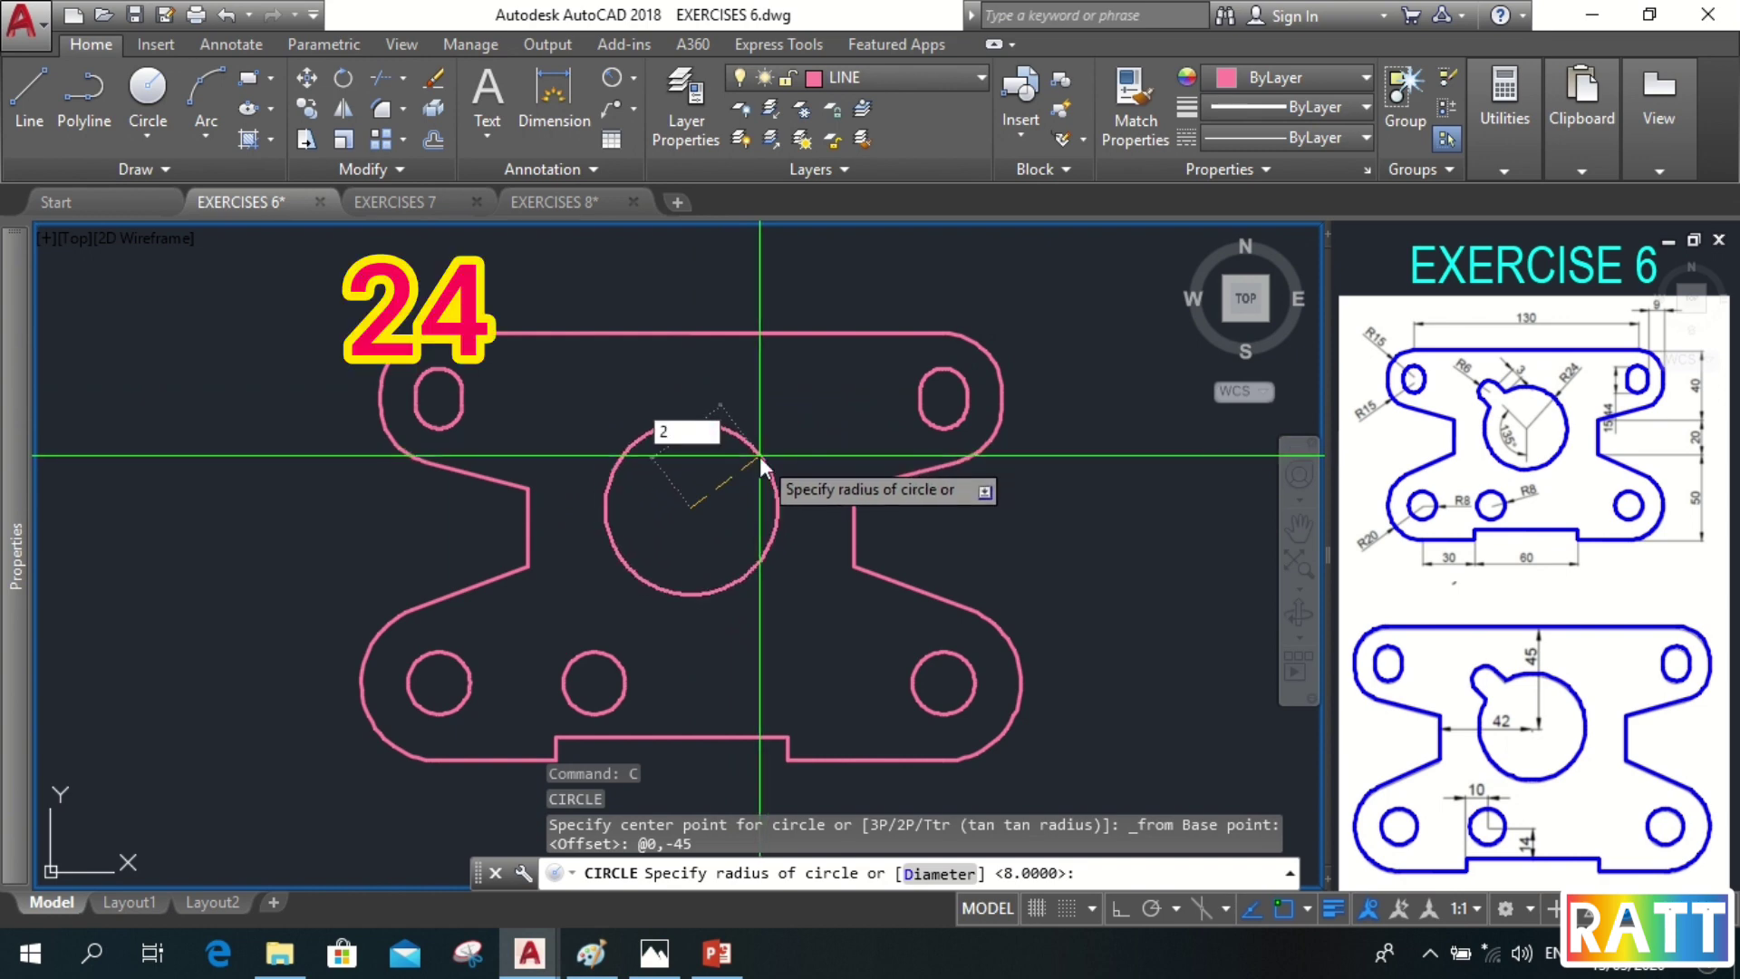
pyautogui.write('4')
pyautogui.press('Return')
pyautogui.write('C')
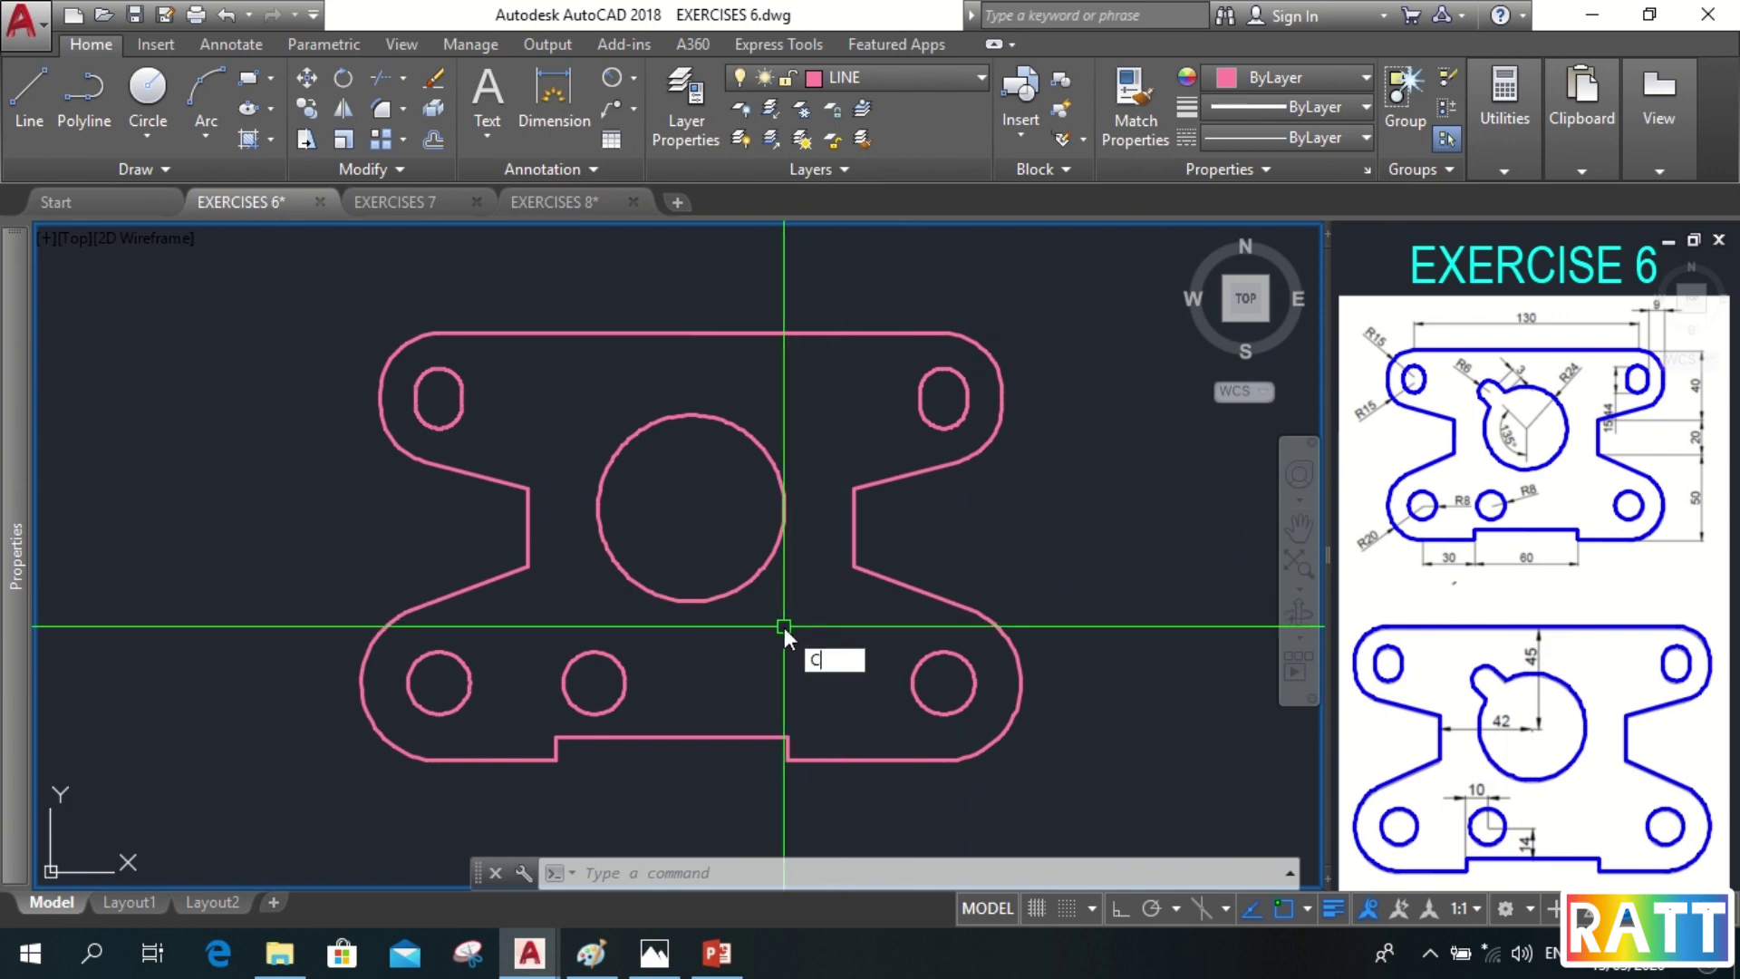
# Draw a radius-6 circle on the big circle's bottom quadrant and zoom in on it
pyautogui.press('Return')
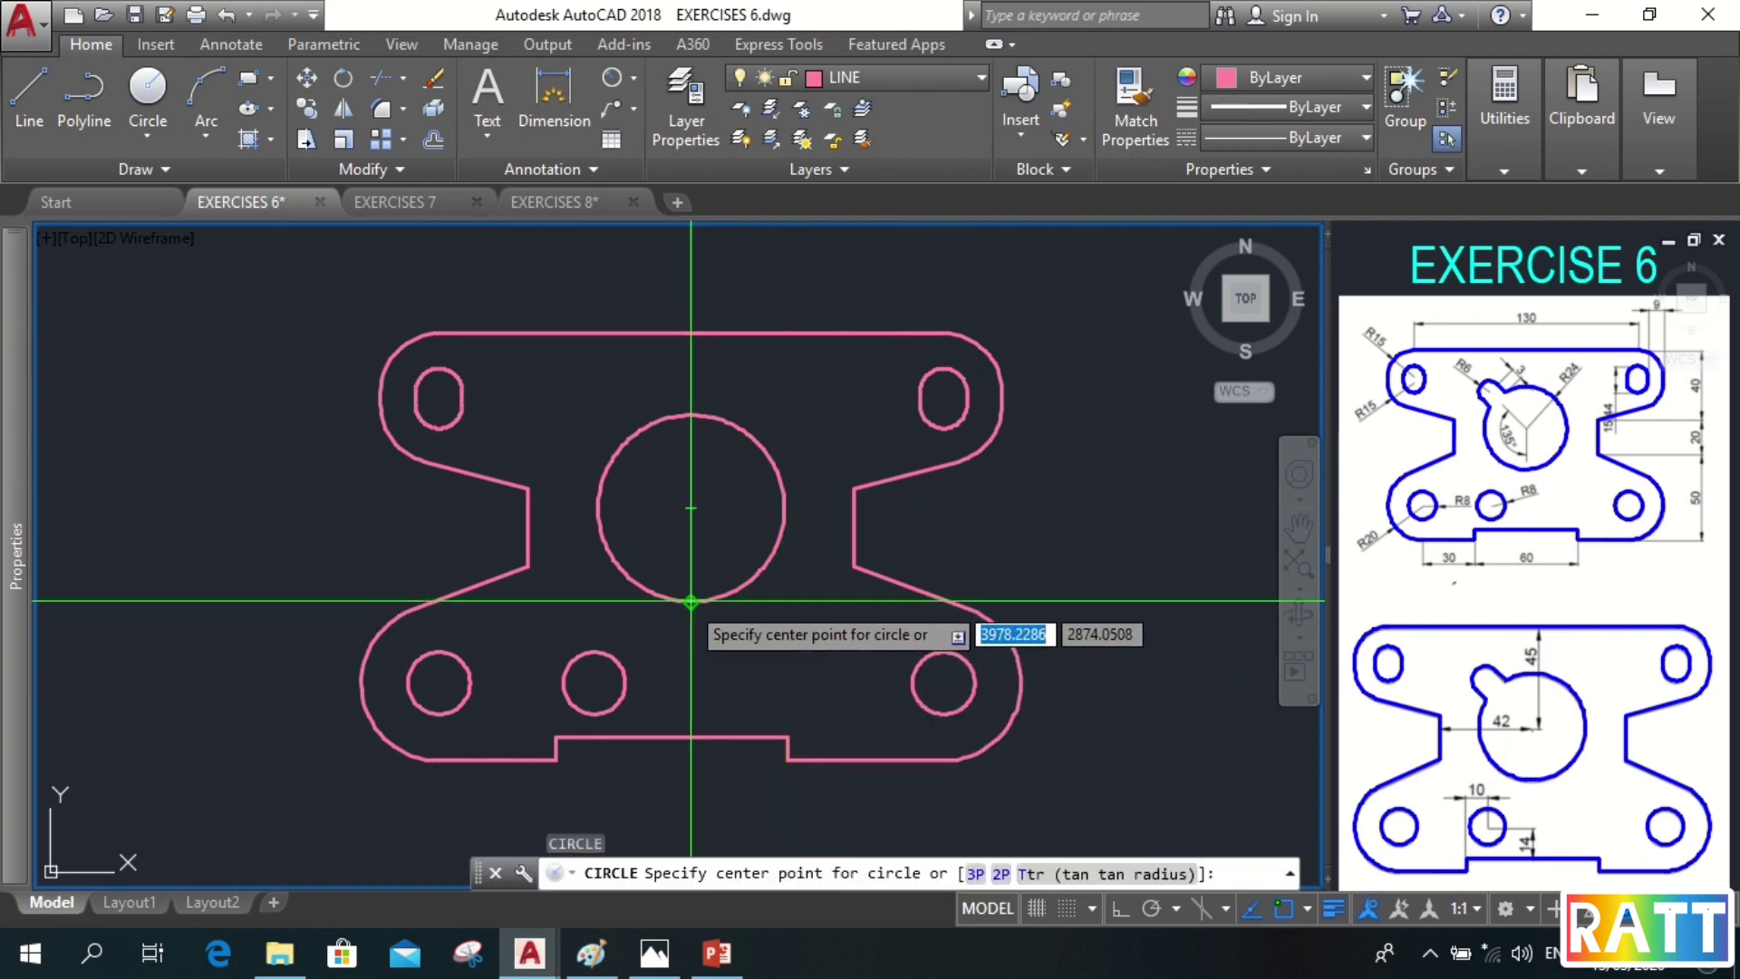
pyautogui.click(691, 600)
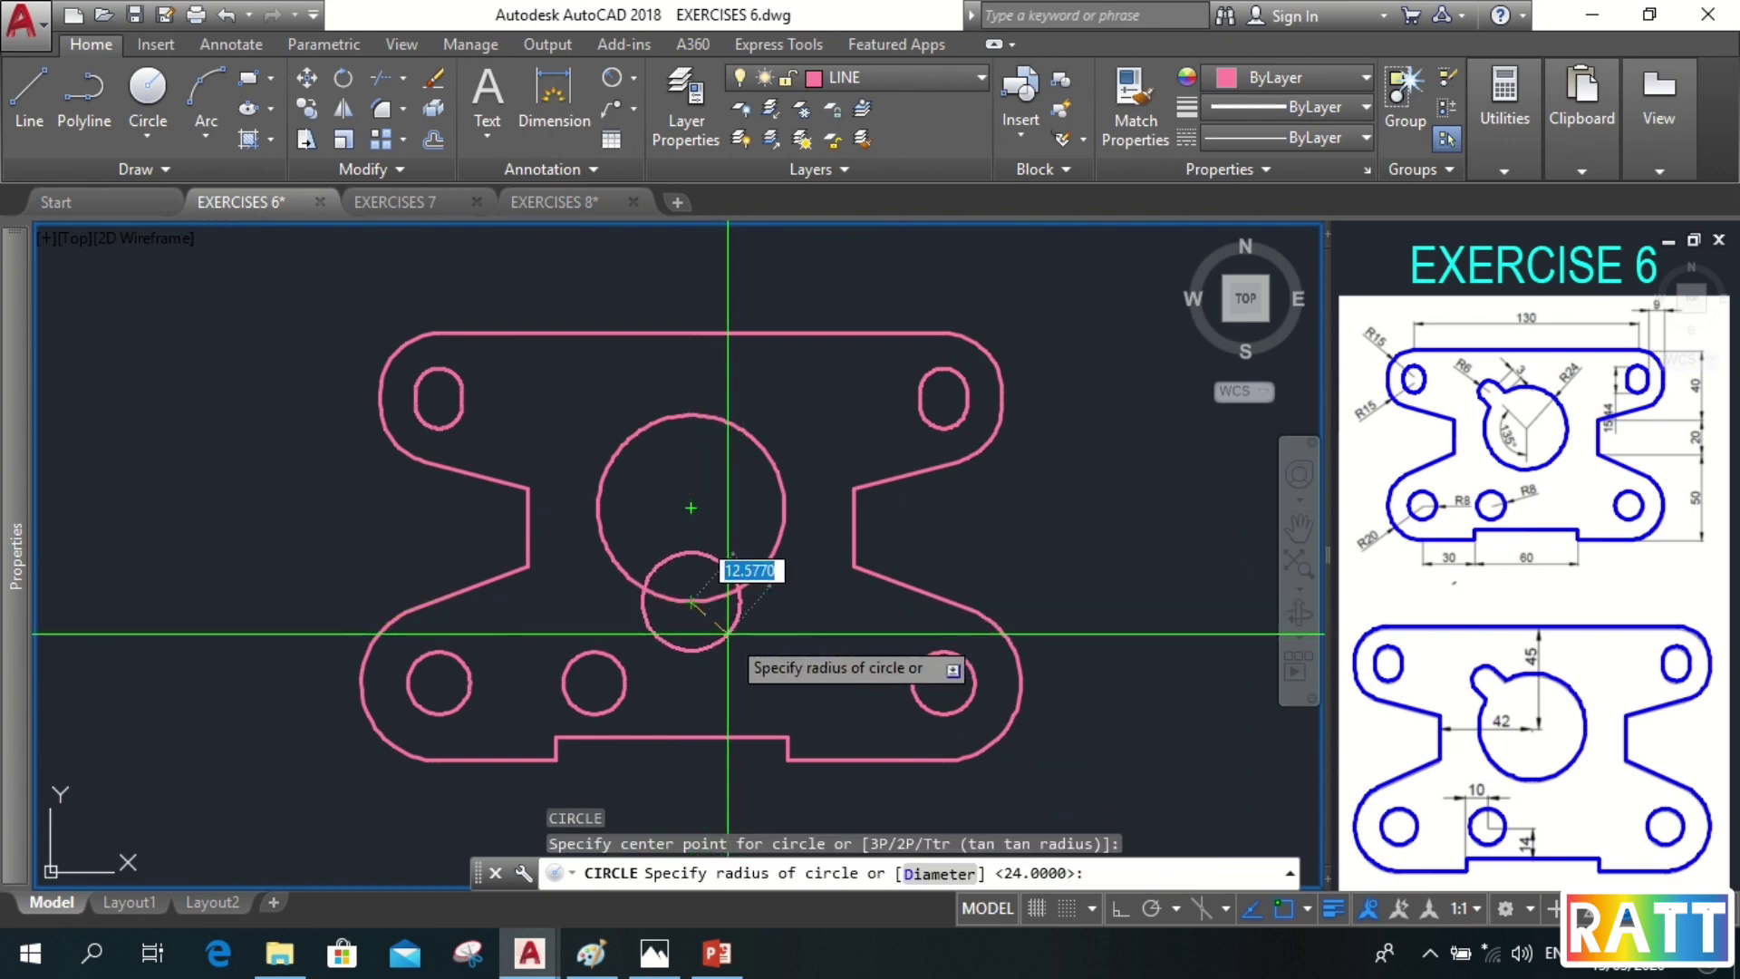
pyautogui.write('6')
pyautogui.press('Return')
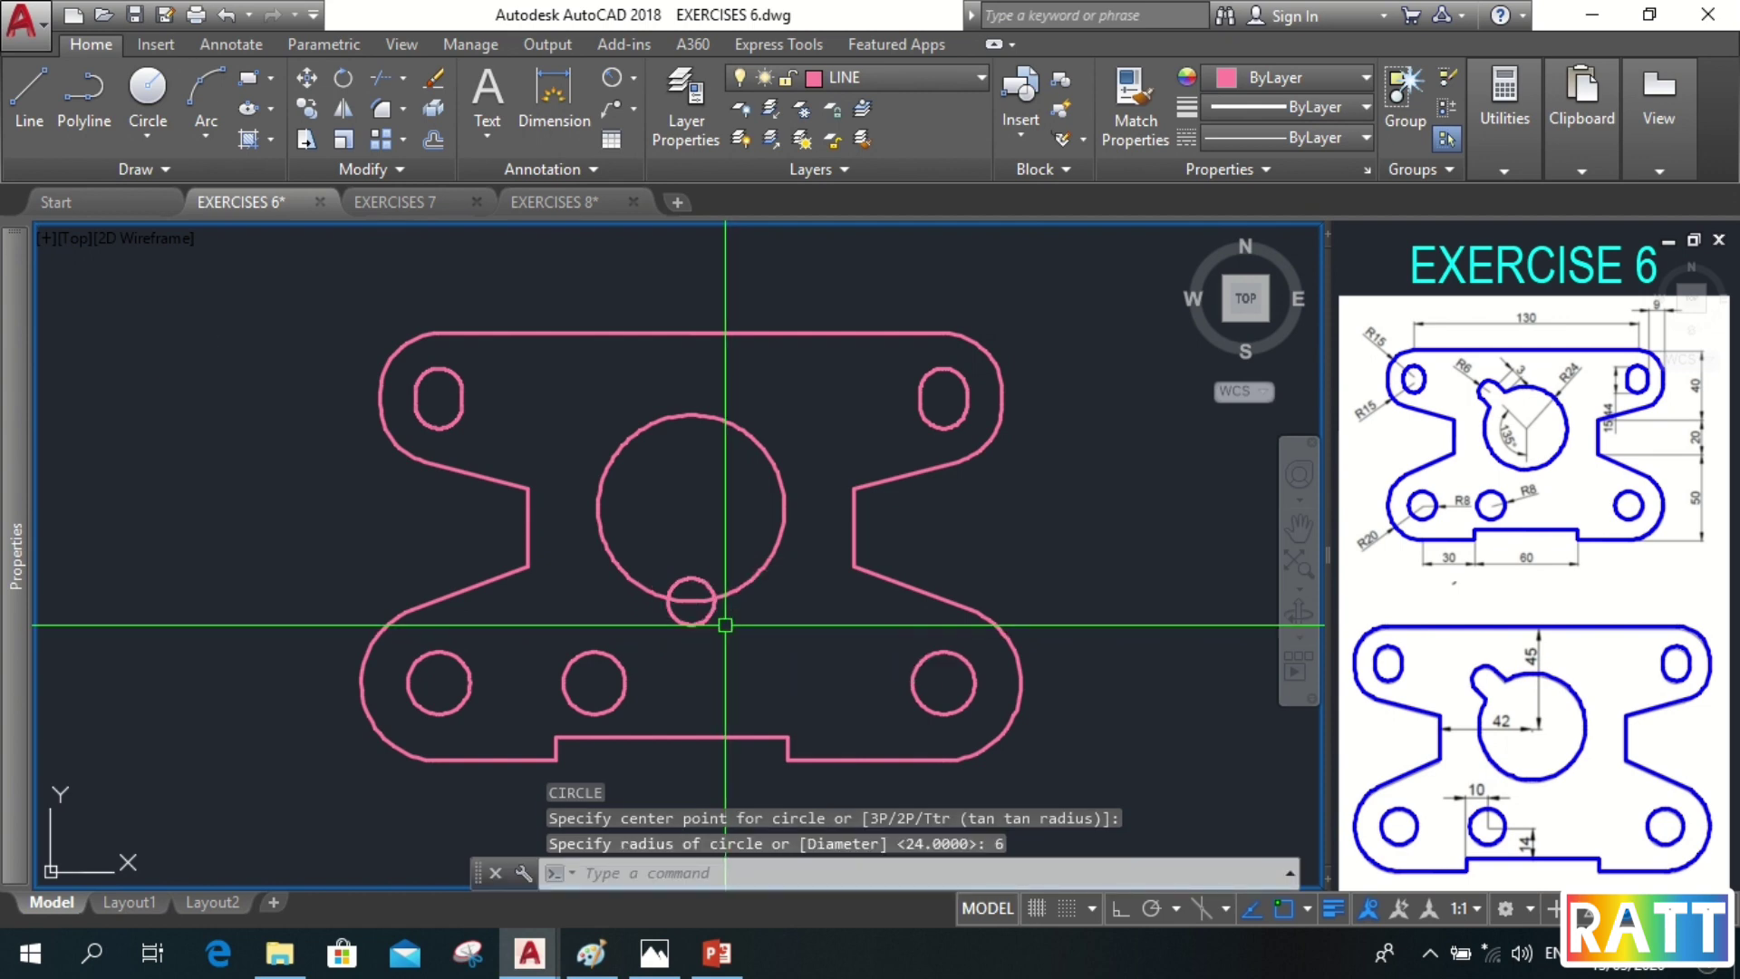
pyautogui.scroll(4, 716, 616)
pyautogui.scroll(2, 705, 671)
pyautogui.moveTo(705, 677); pyautogui.dragTo(768, 647, button='middle')
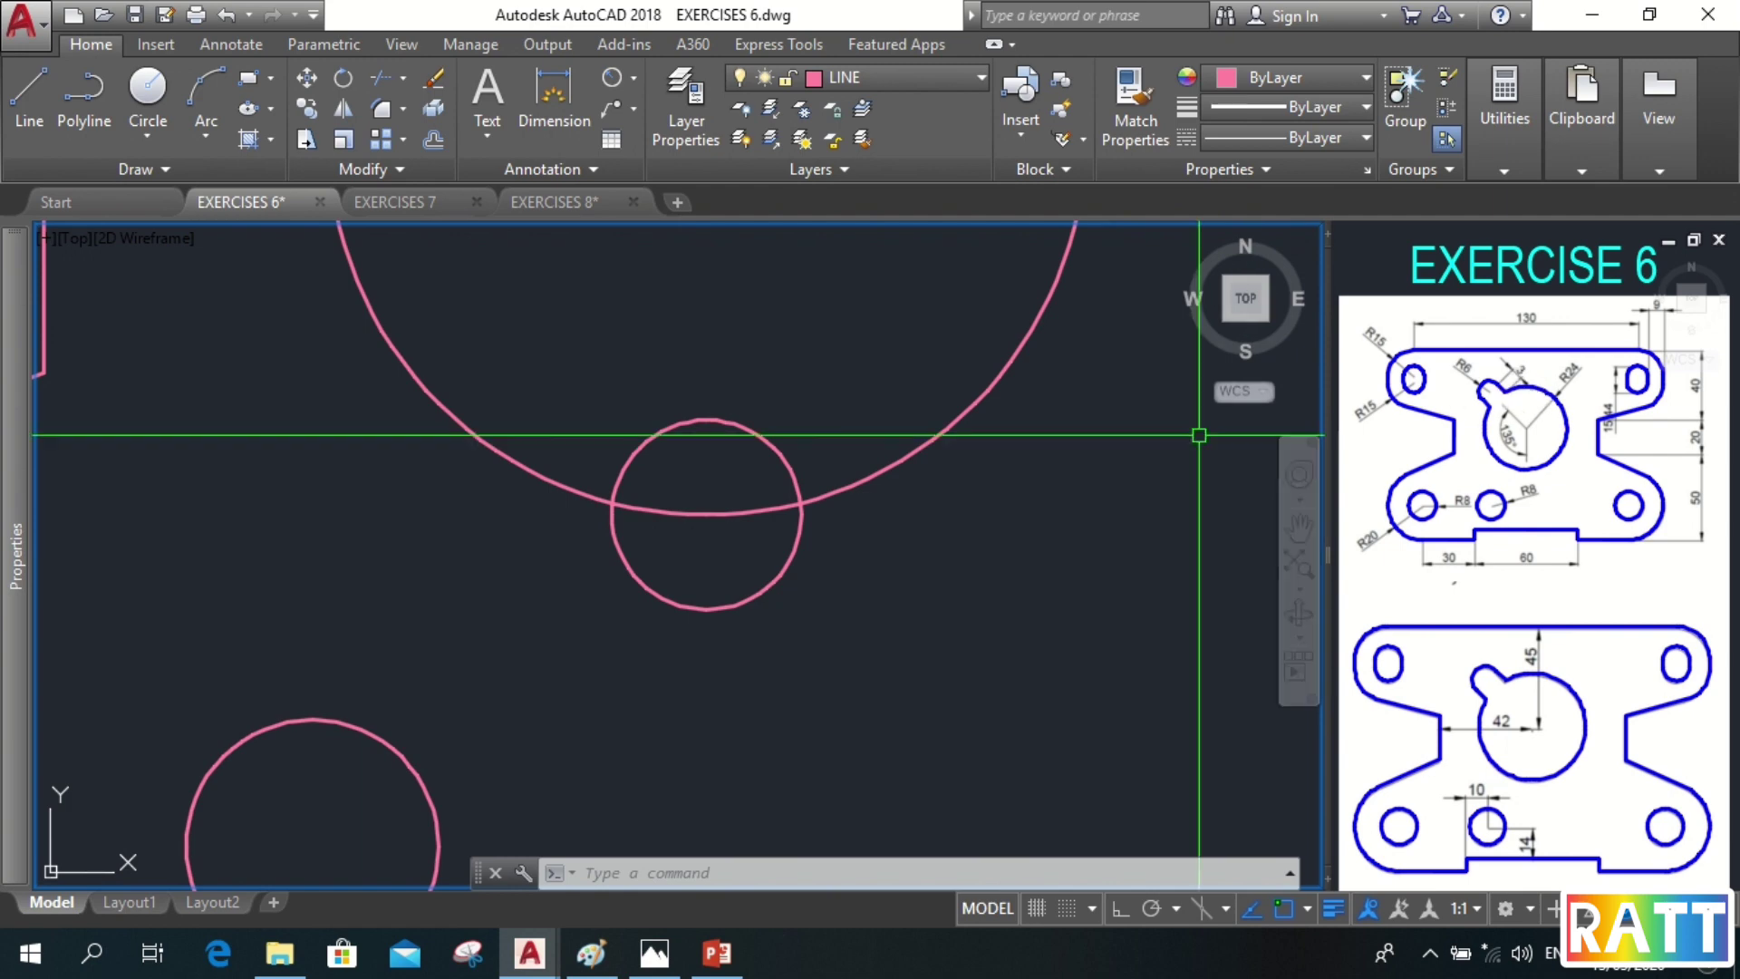
# Draw a 3-unit vertical line from the small circle's right quadrant
pyautogui.moveTo(875, 556); pyautogui.dragTo(861, 624, button='middle')
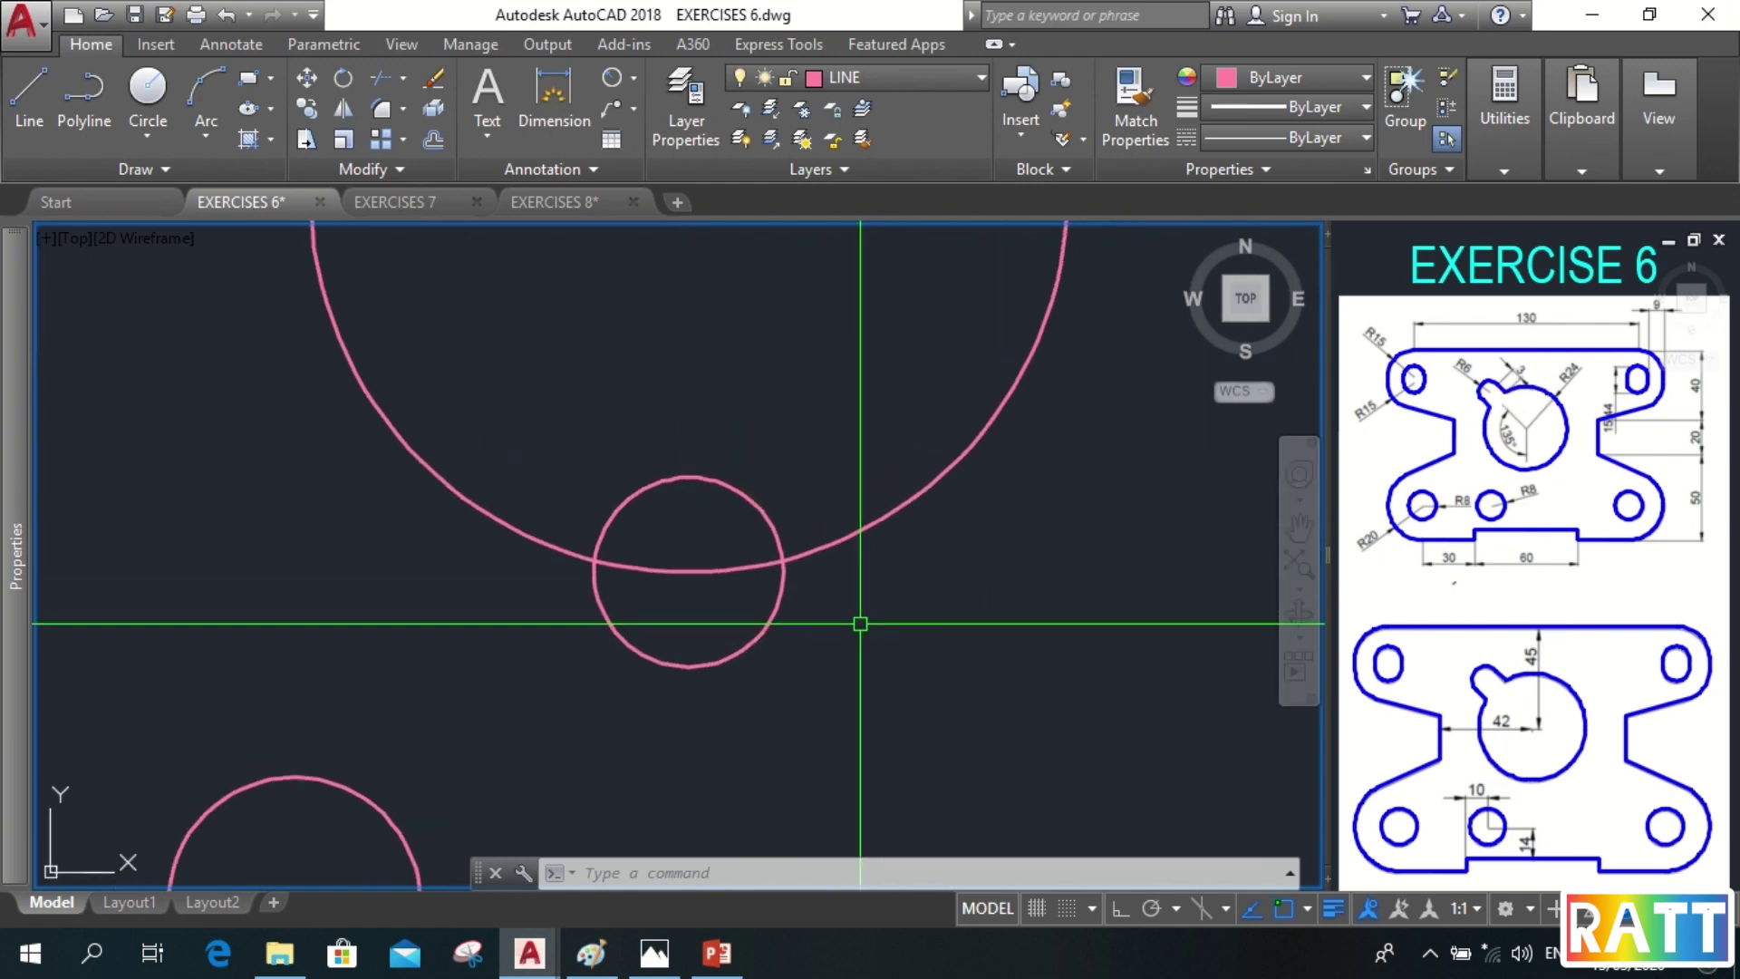
pyautogui.write('L')
pyautogui.press('Return')
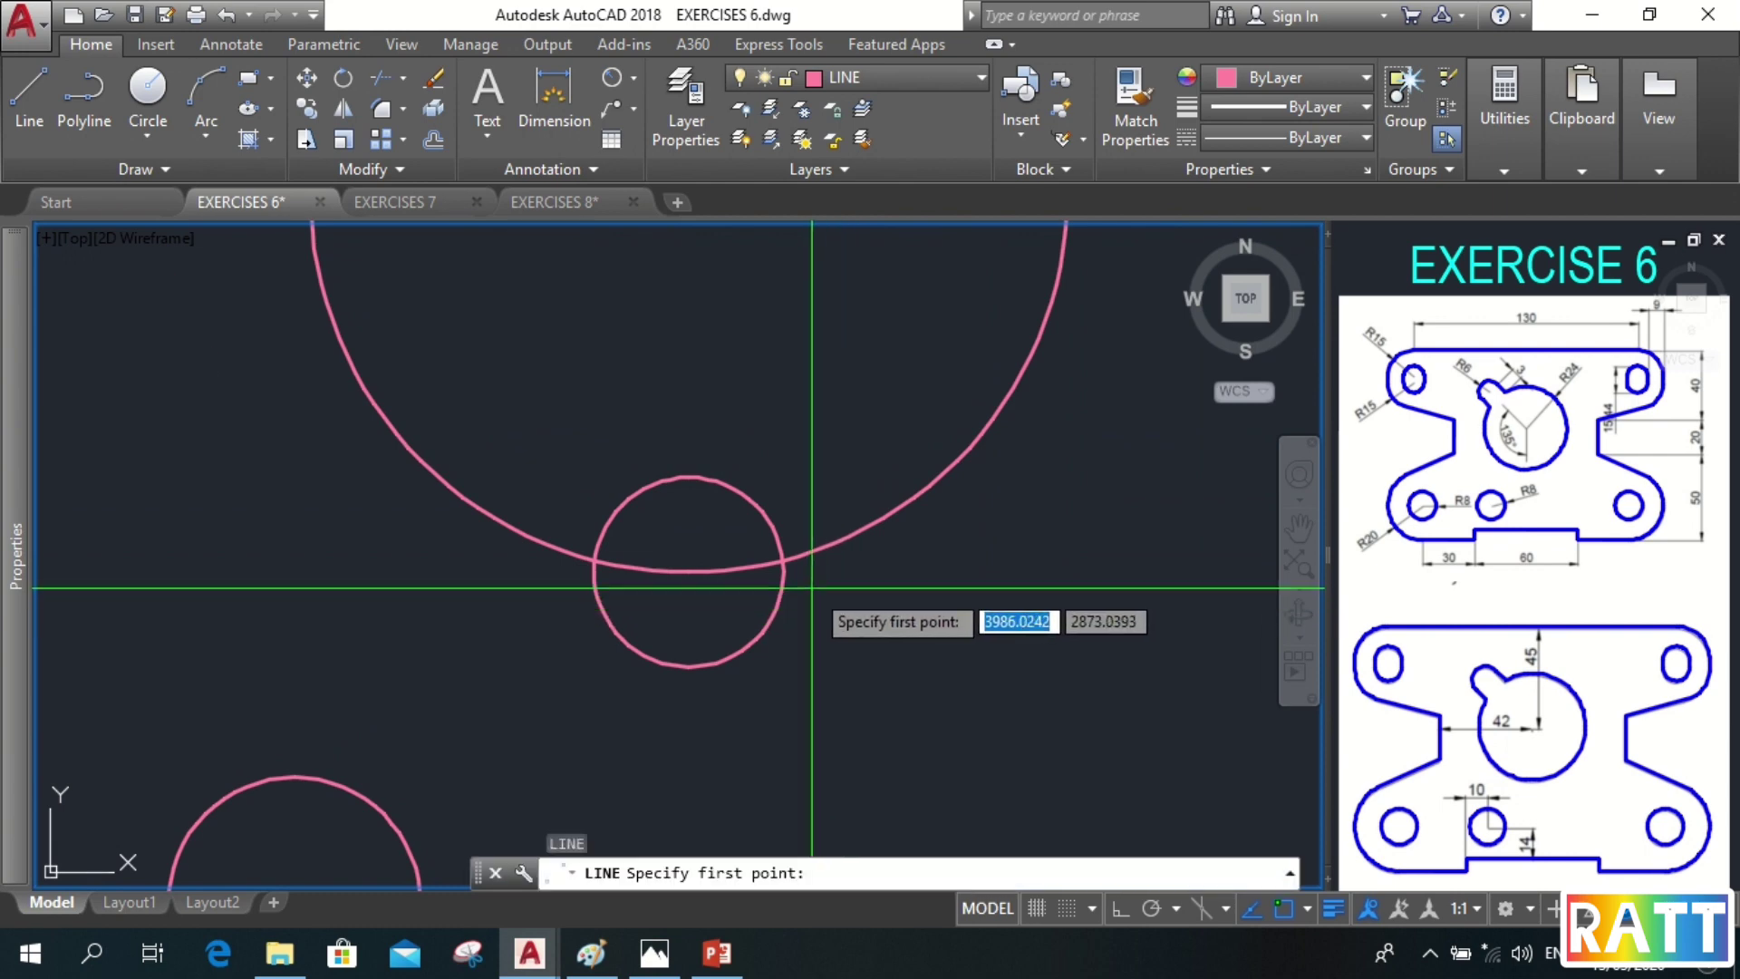
pyautogui.scroll(2, 791, 577)
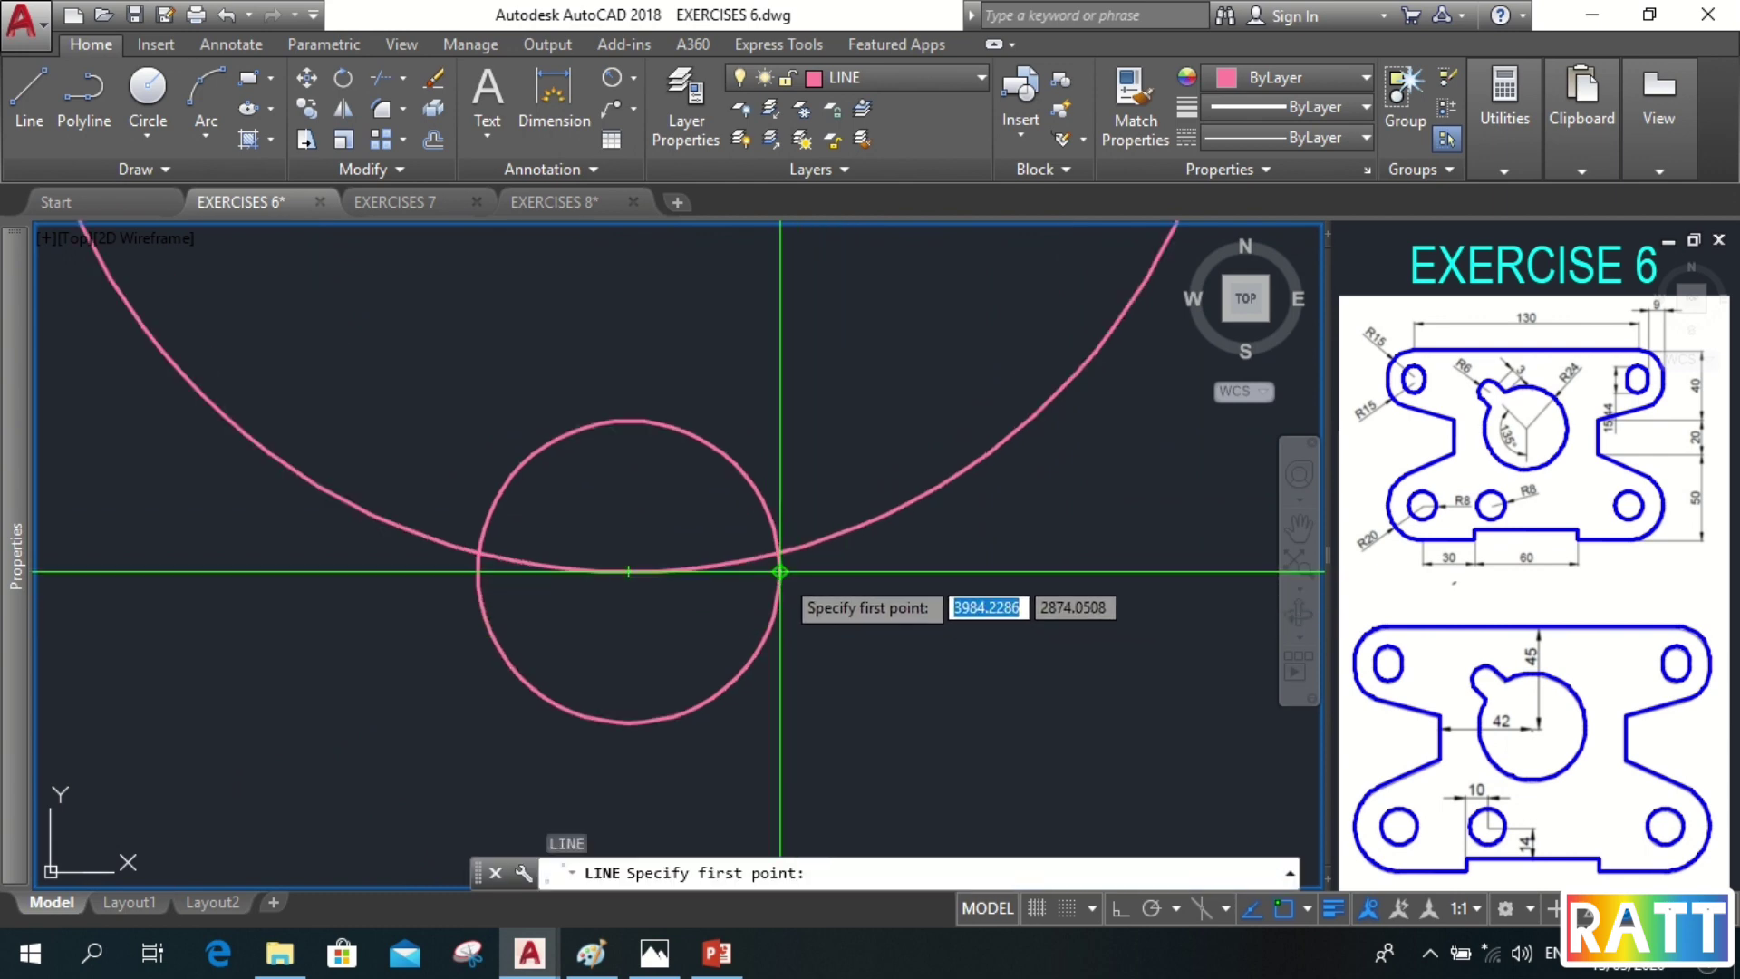
pyautogui.click(780, 572)
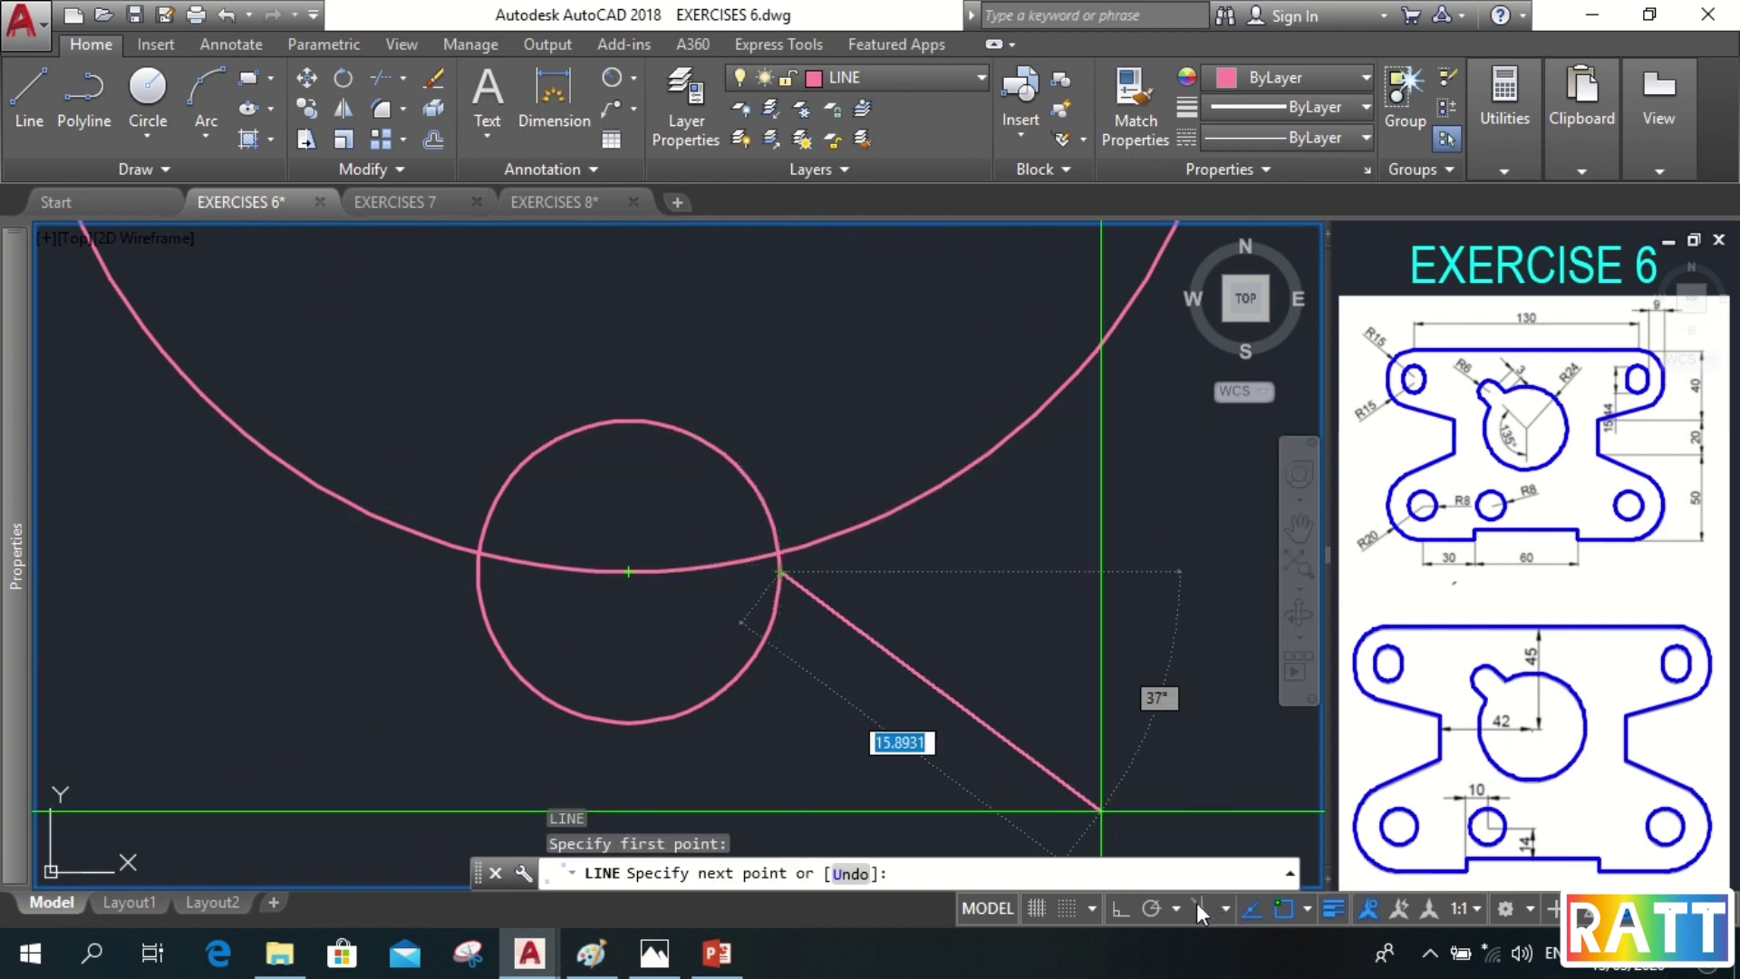
pyautogui.click(1124, 902)
pyautogui.write('3')
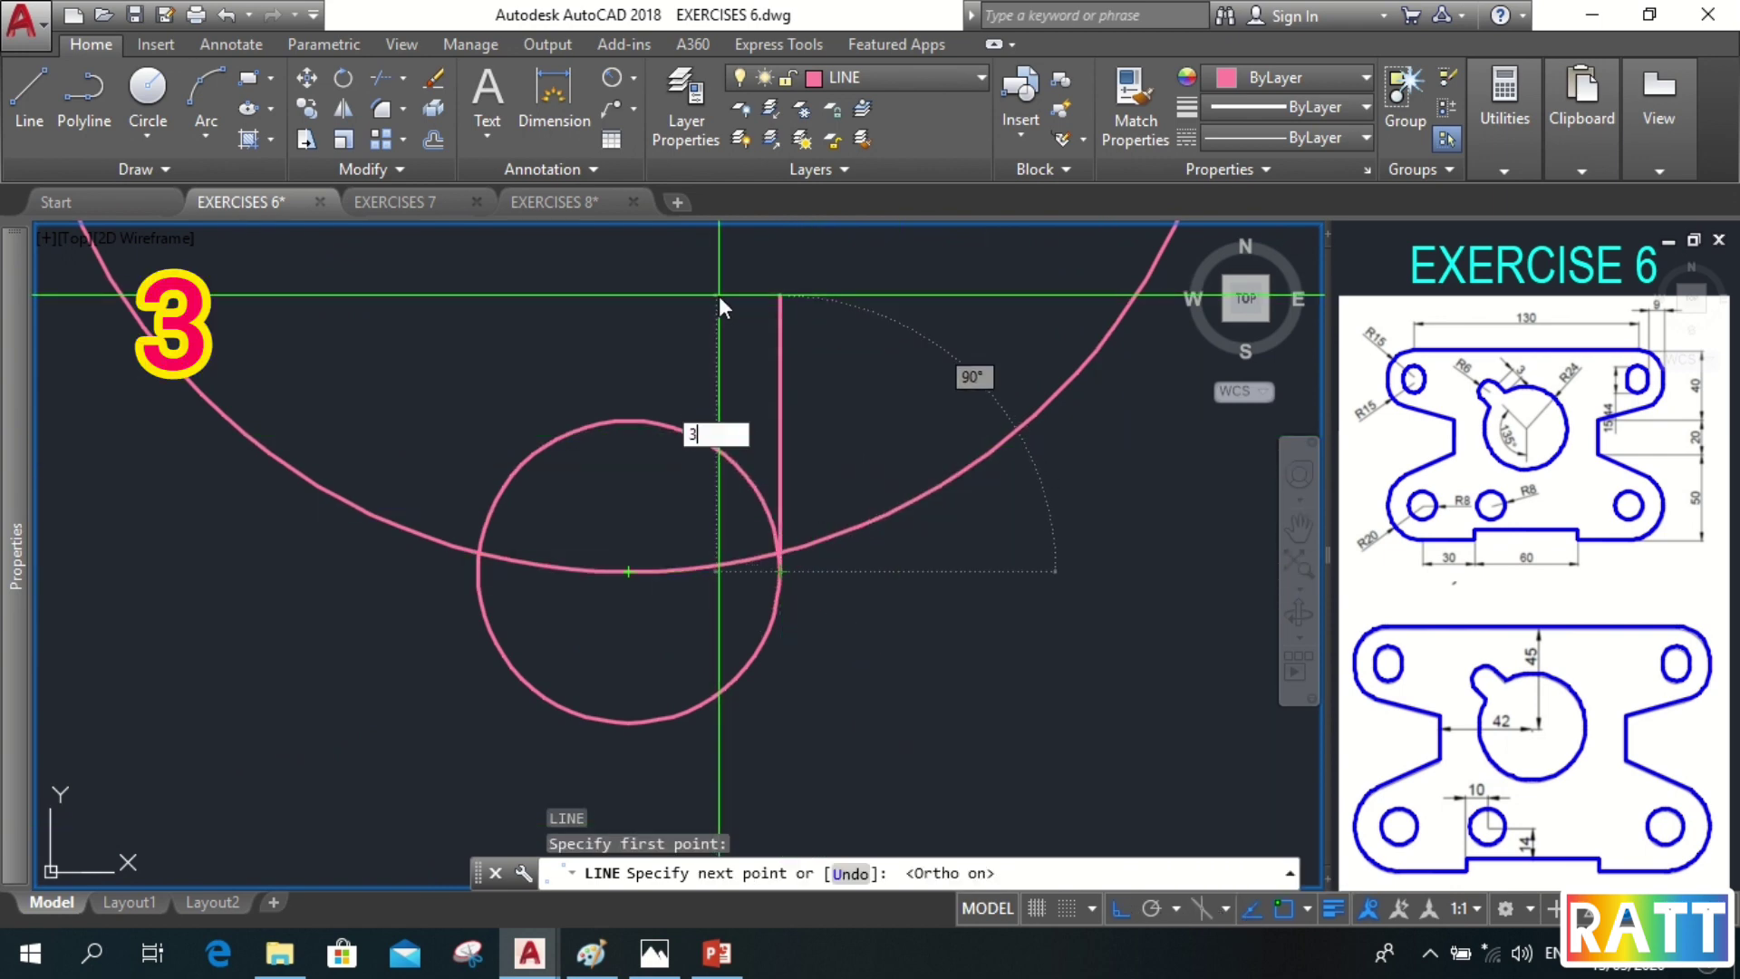
pyautogui.press('Return')
pyautogui.press('Return')
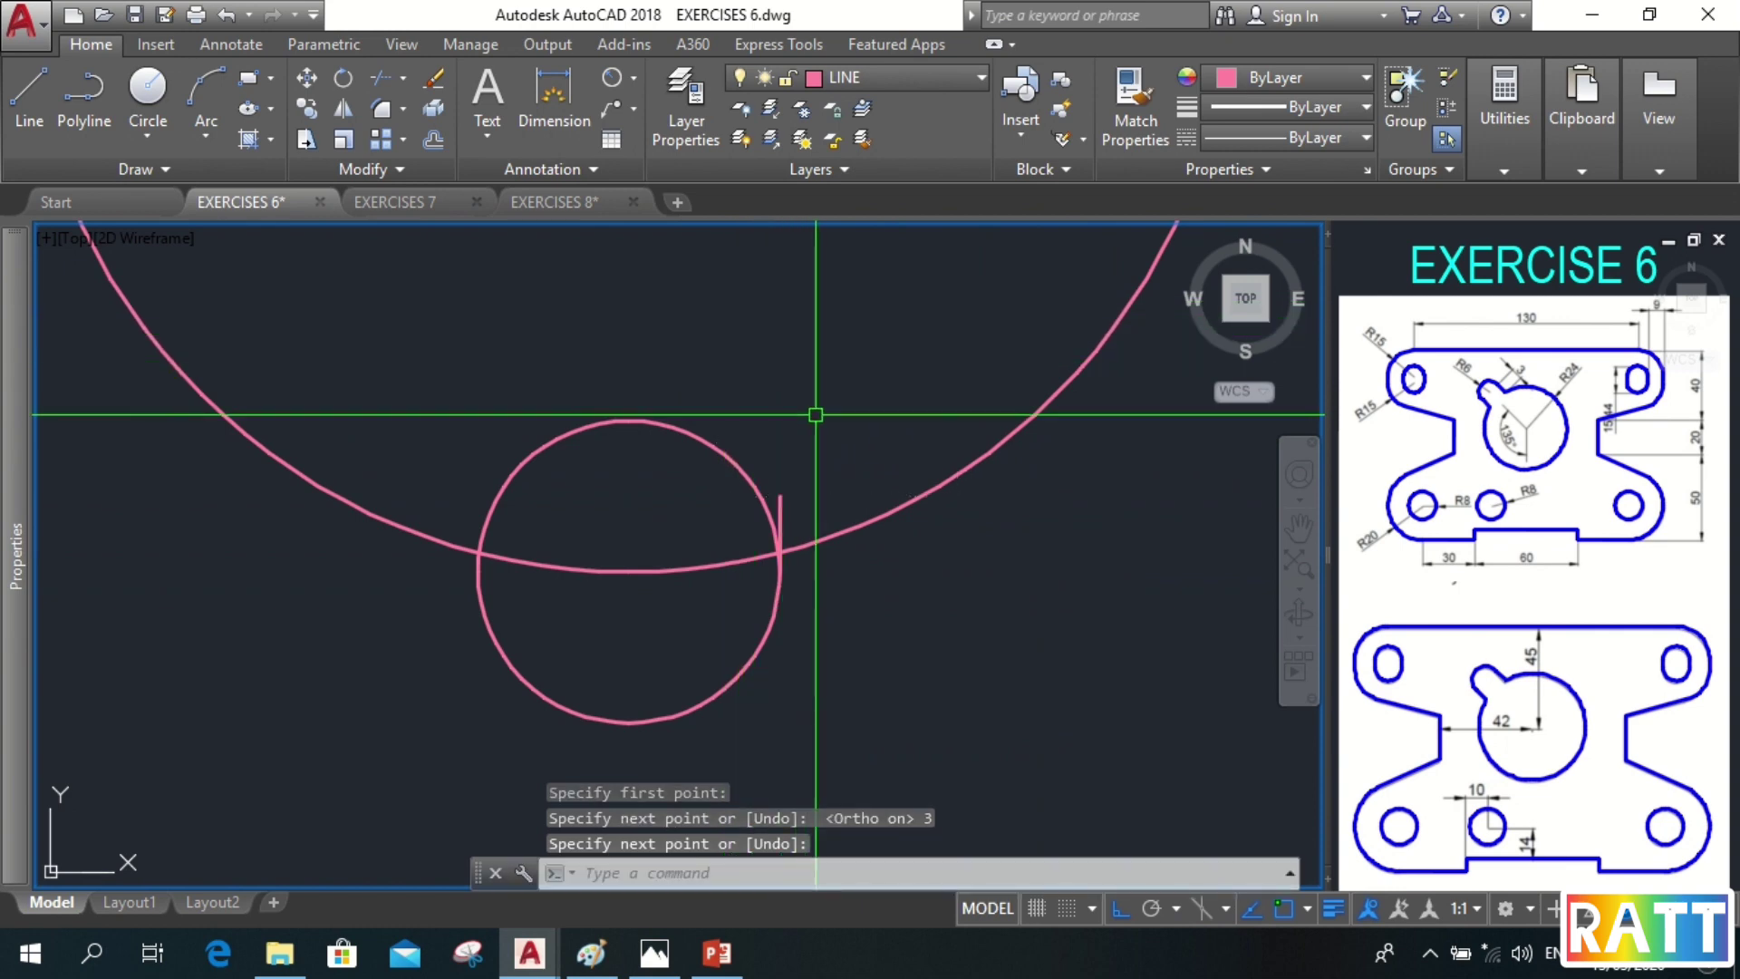
pyautogui.scroll(2, 788, 494)
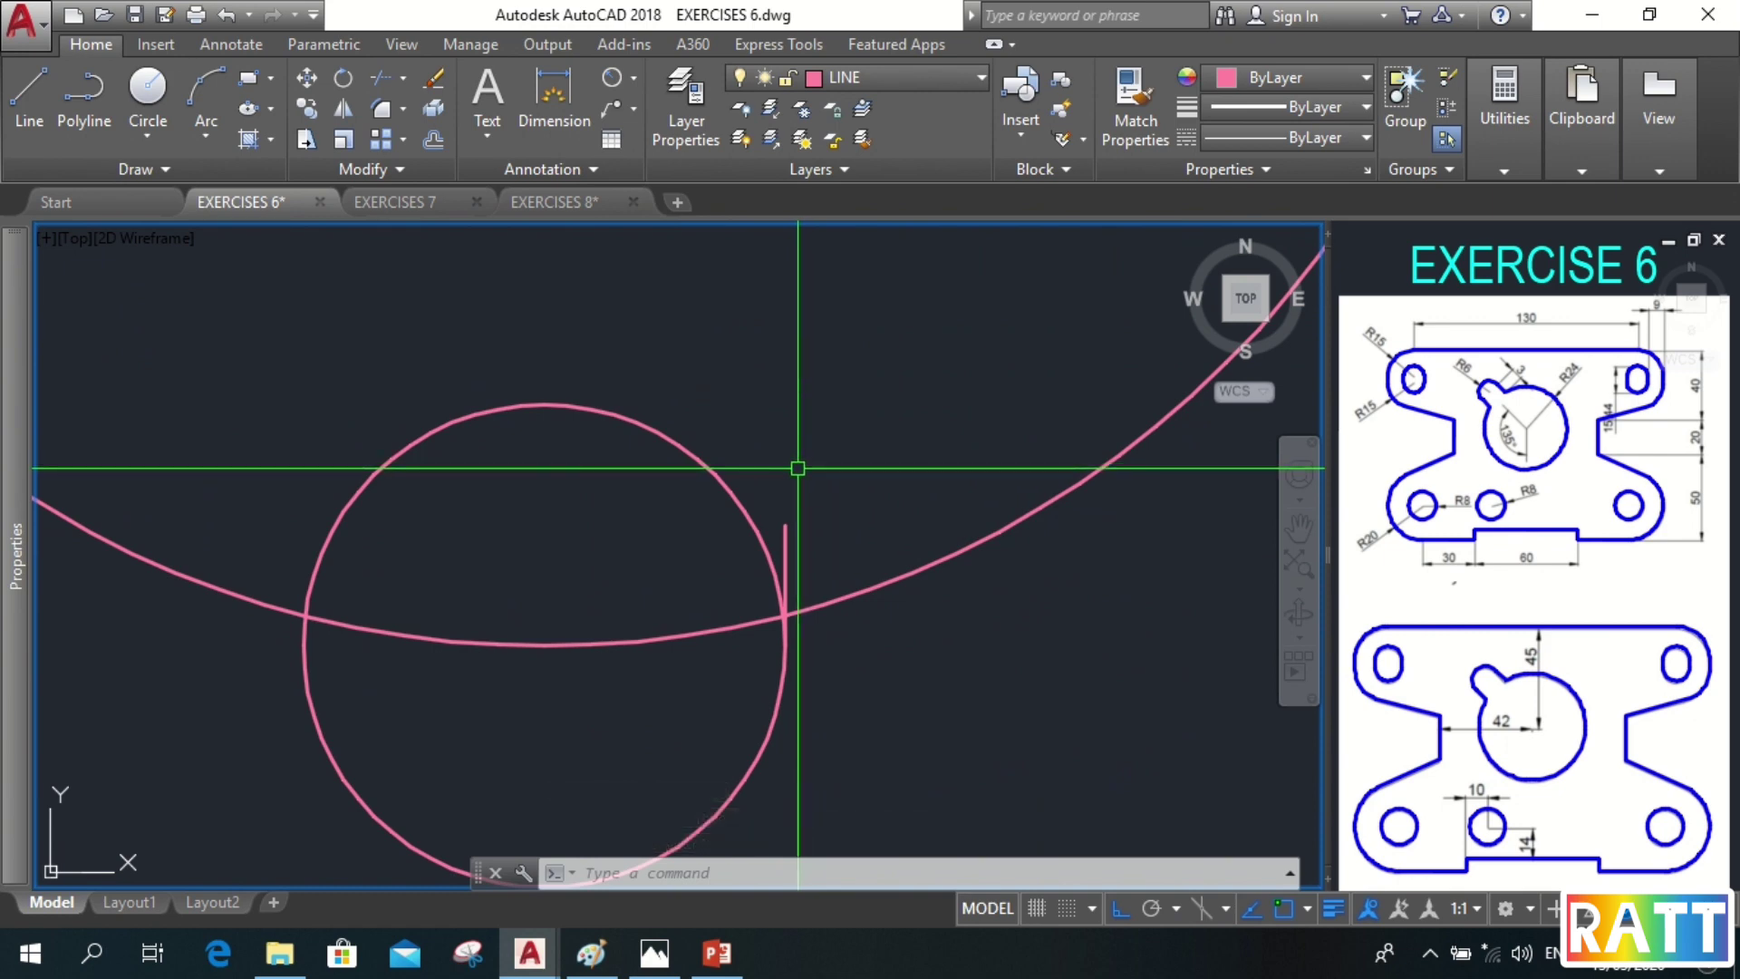
# Mirror the short line about the small circle's vertical centreline, keeping the original
pyautogui.write('mi')
pyautogui.press('Return')
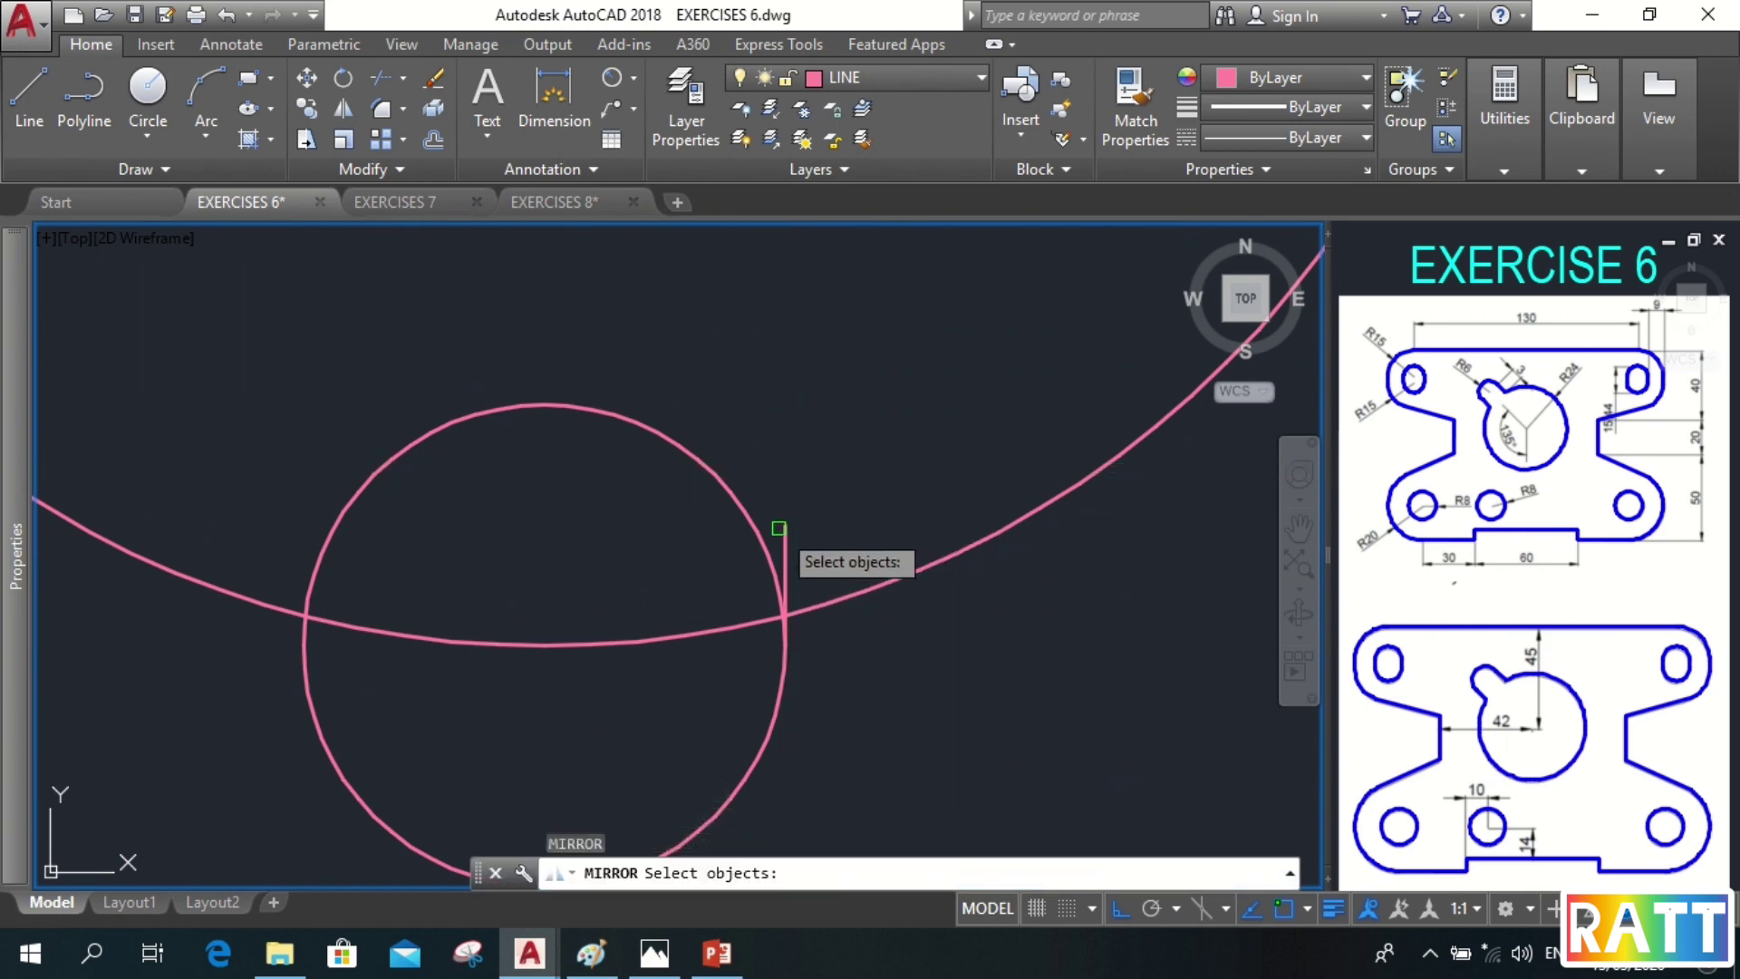
pyautogui.click(784, 542)
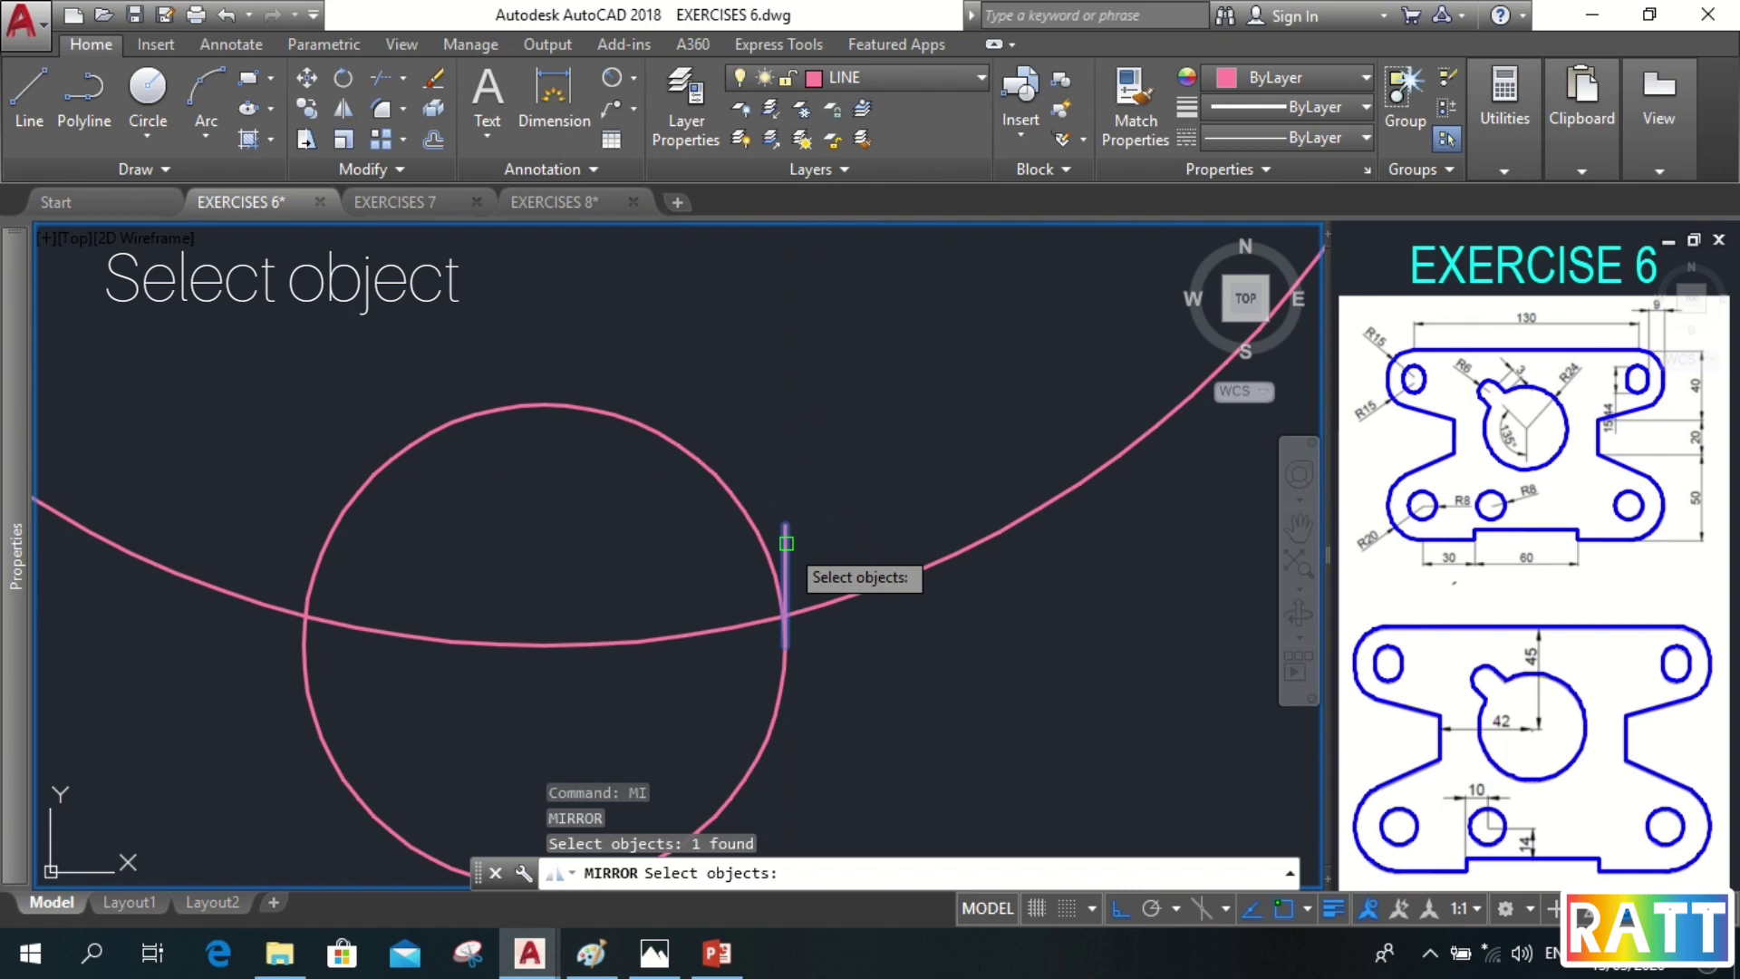
pyautogui.press('Return')
pyautogui.click(543, 404)
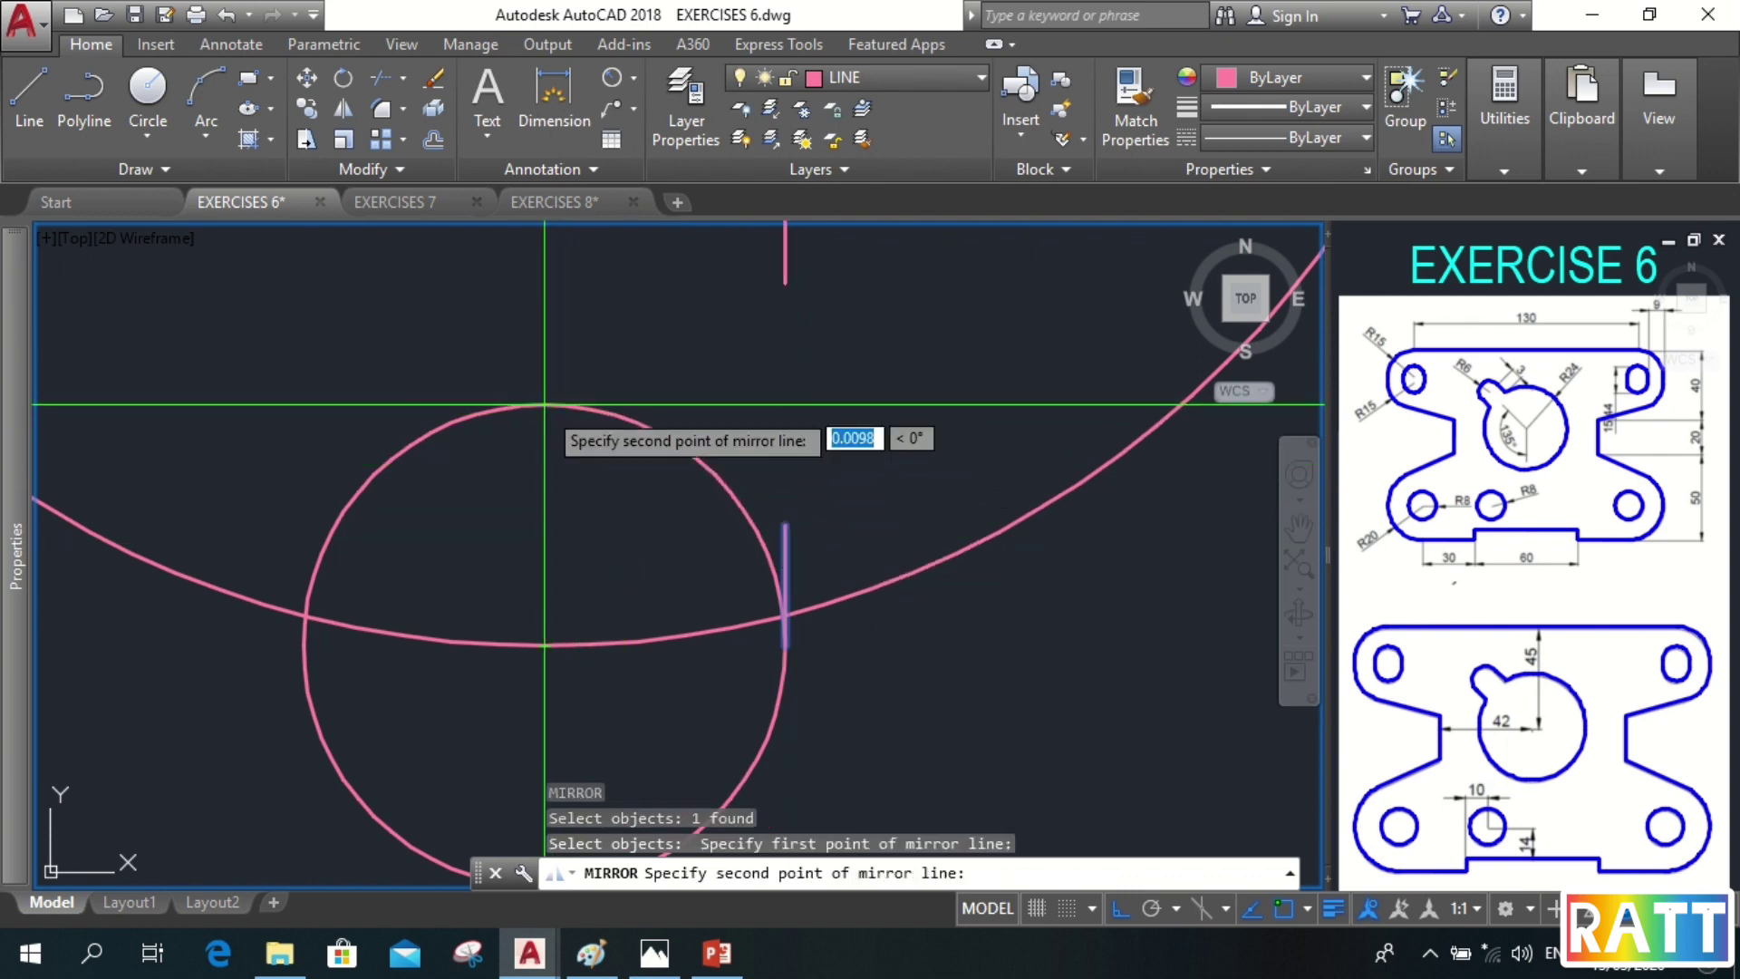
pyautogui.click(569, 518)
pyautogui.press('Return')
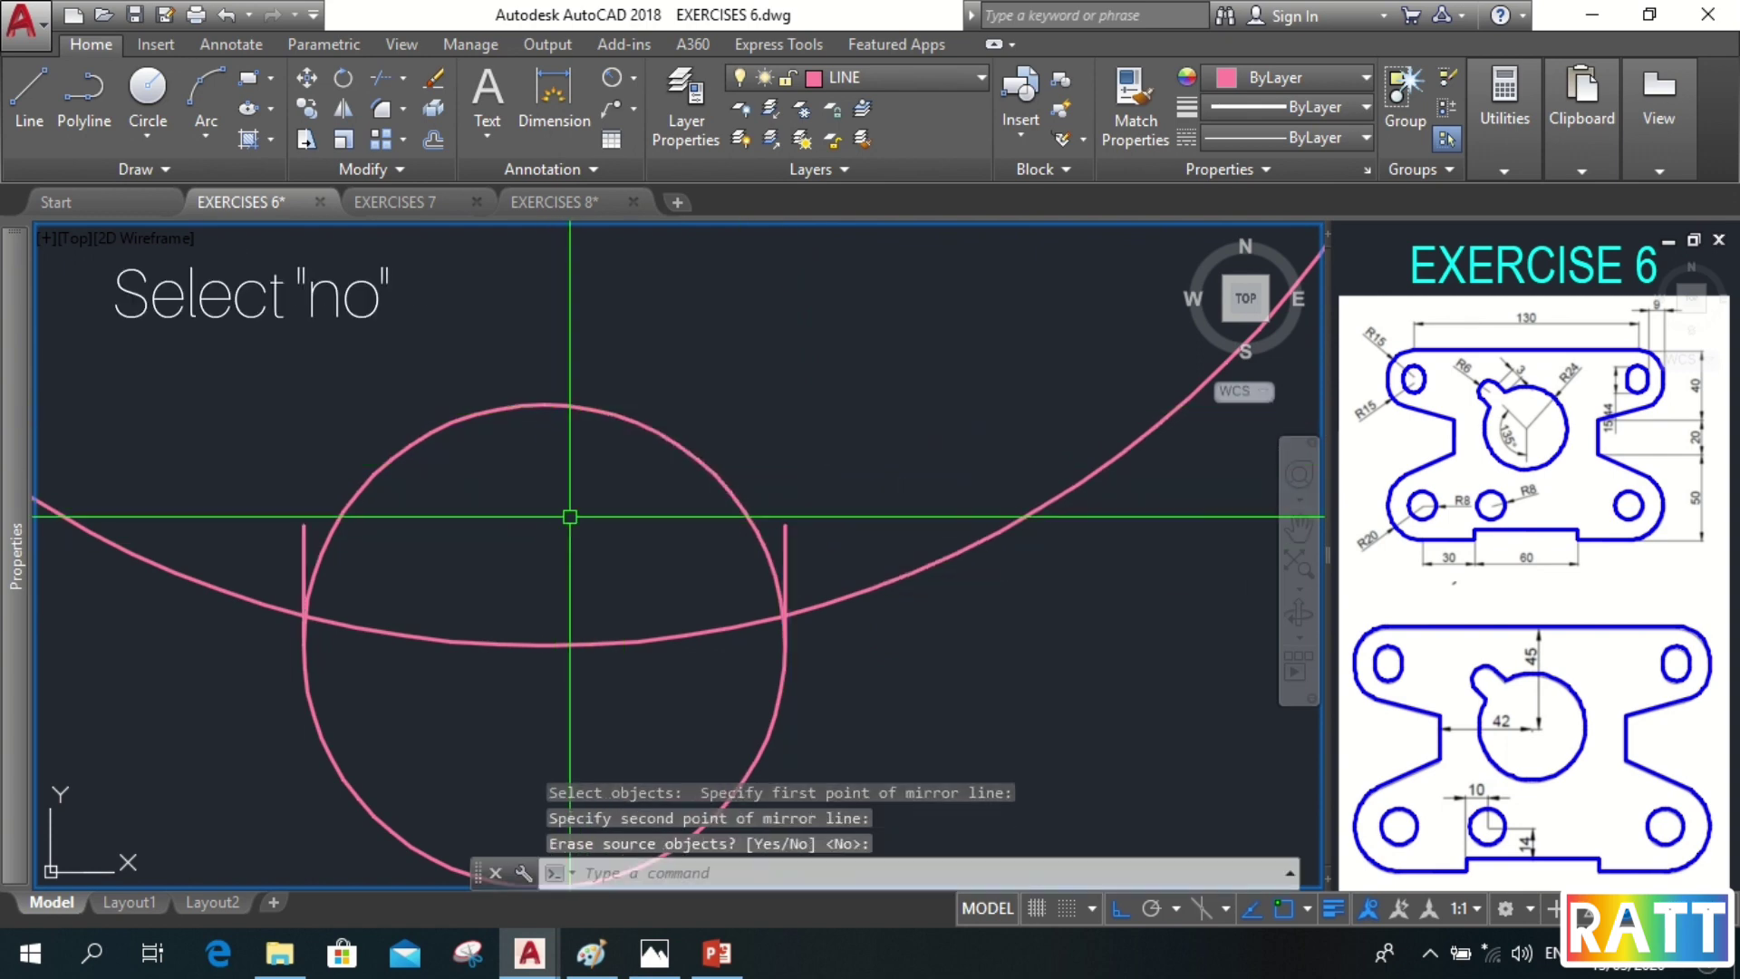
pyautogui.scroll(-1, 570, 521)
pyautogui.scroll(-1, 571, 539)
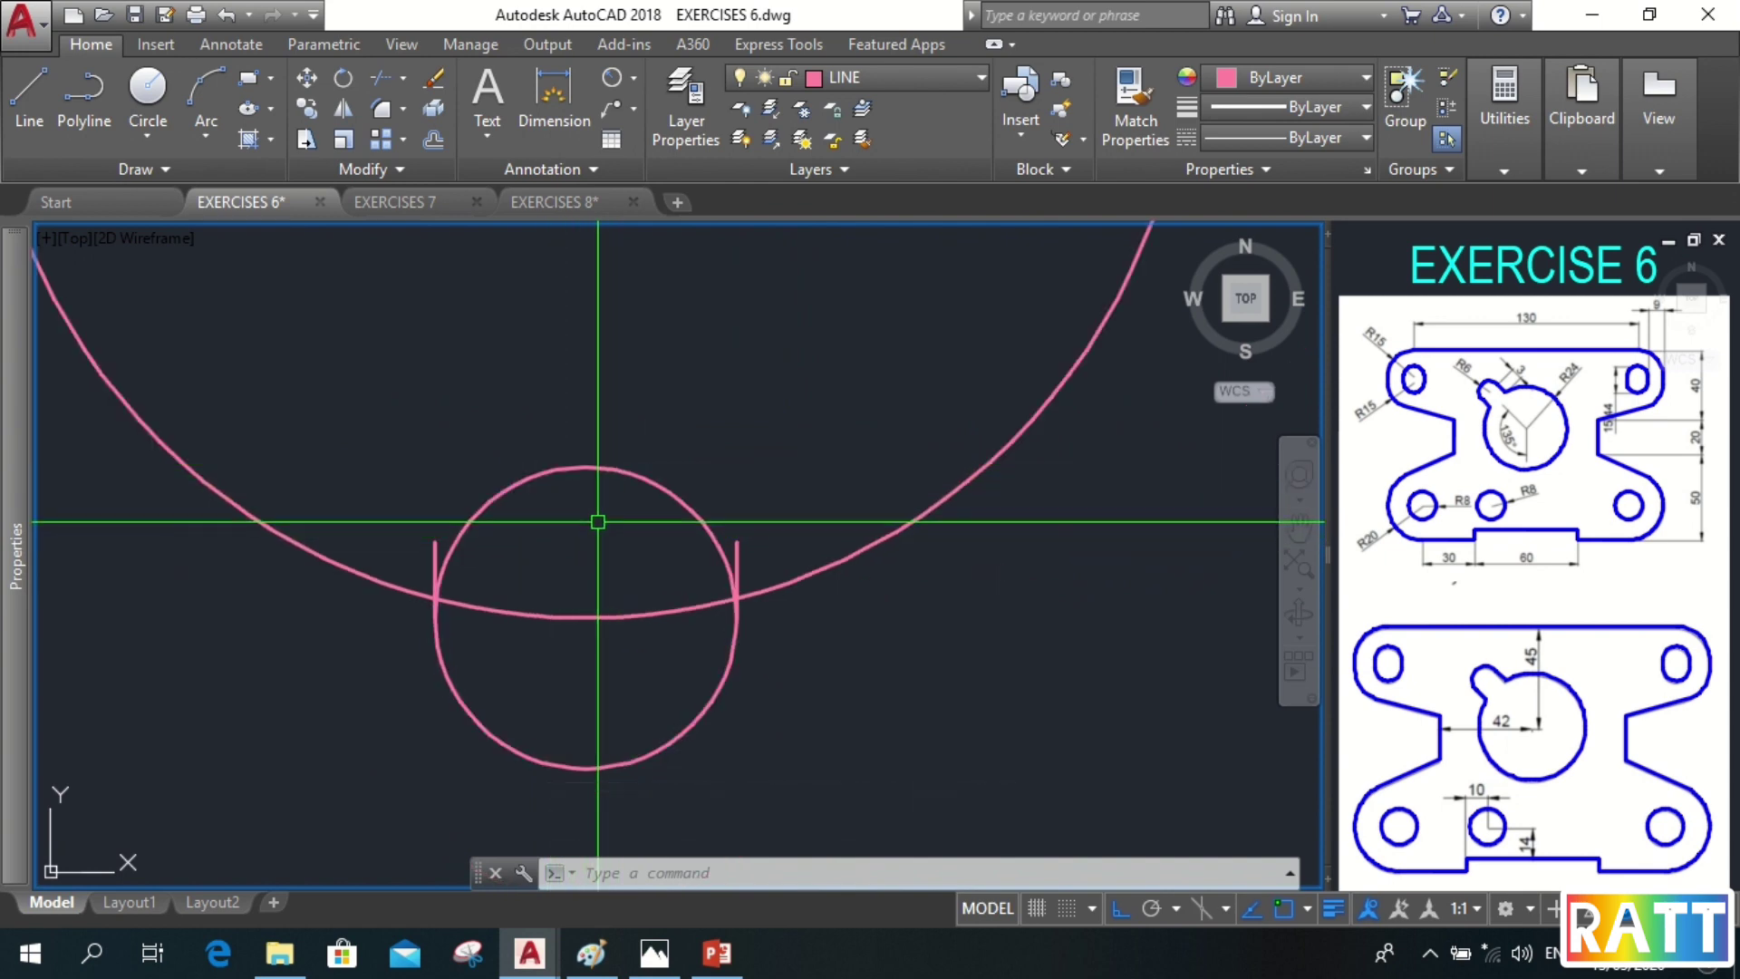
# Trim the small circle's top arc between the two vertical lines
pyautogui.write('TR')
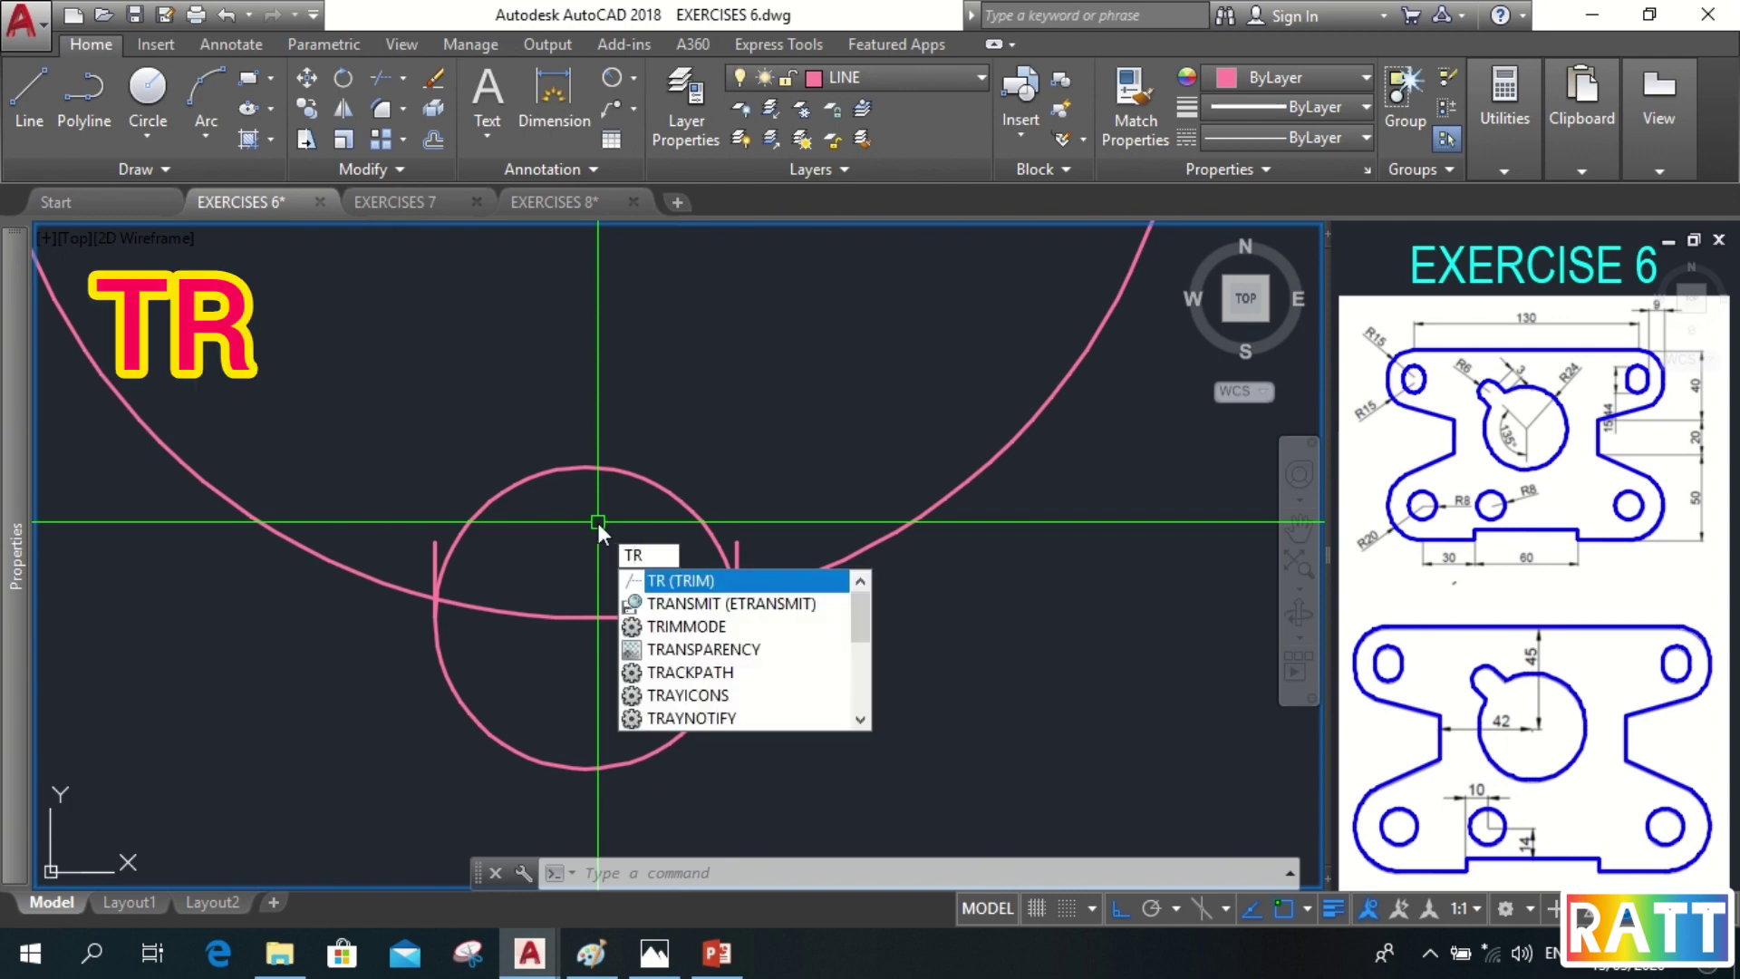
pyautogui.press('Return')
pyautogui.click(737, 548)
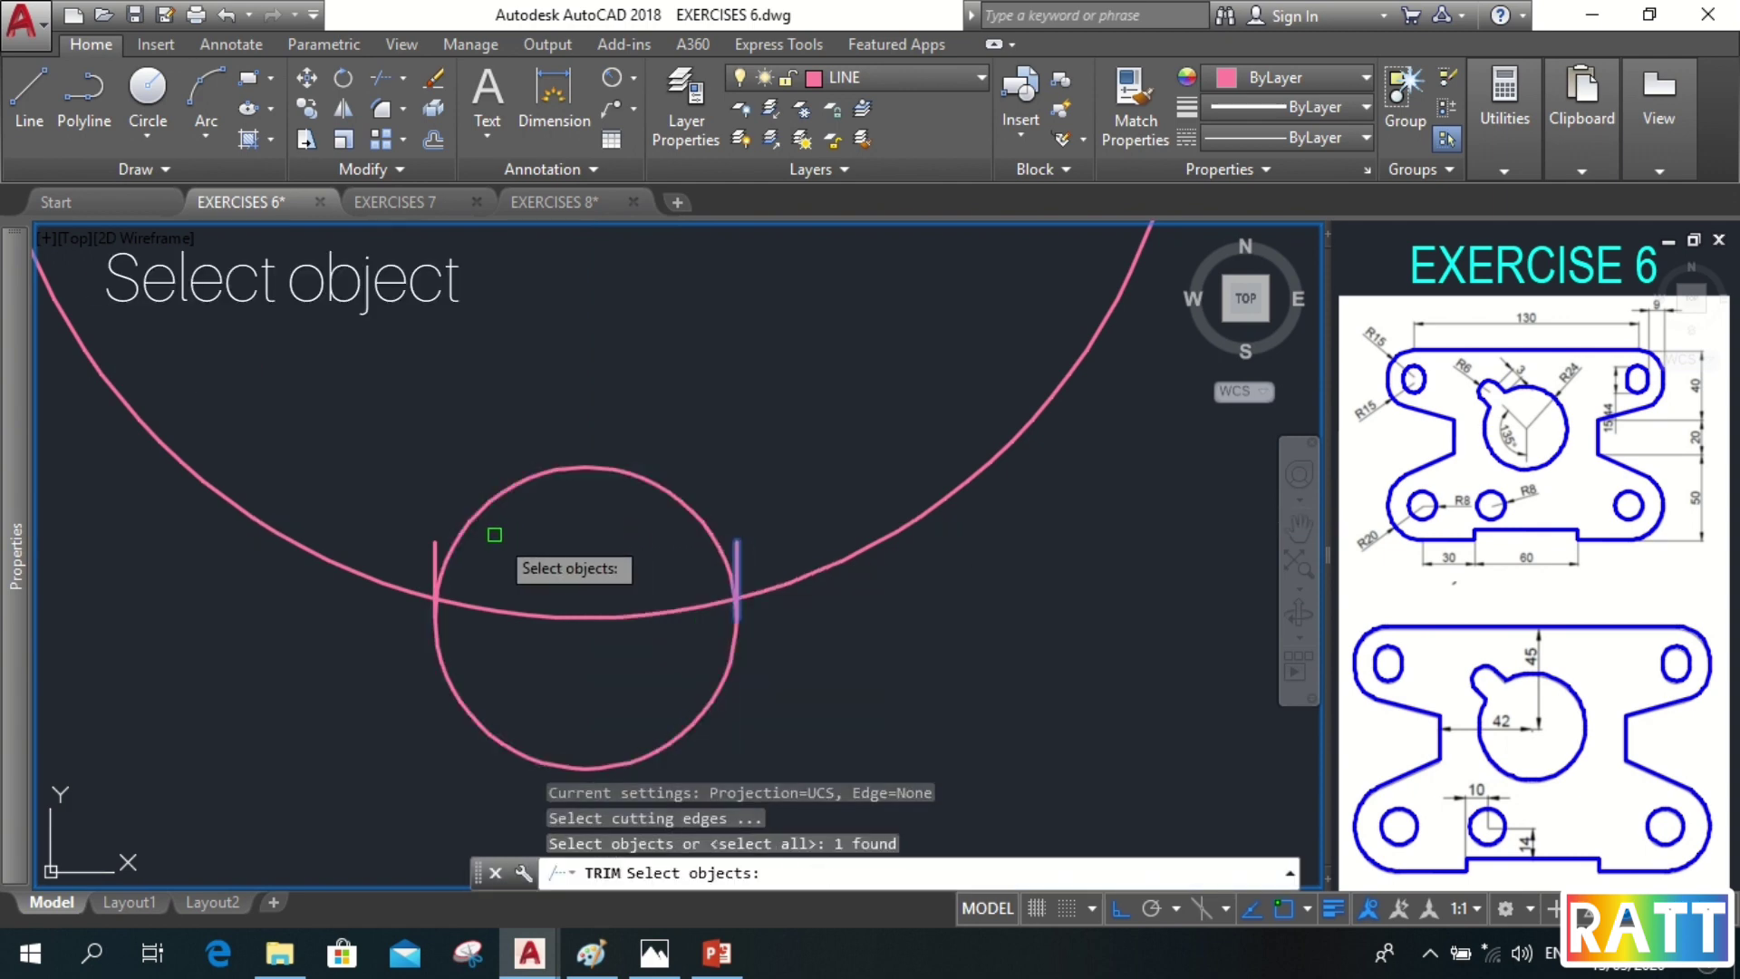
pyautogui.click(429, 544)
pyautogui.press('Return')
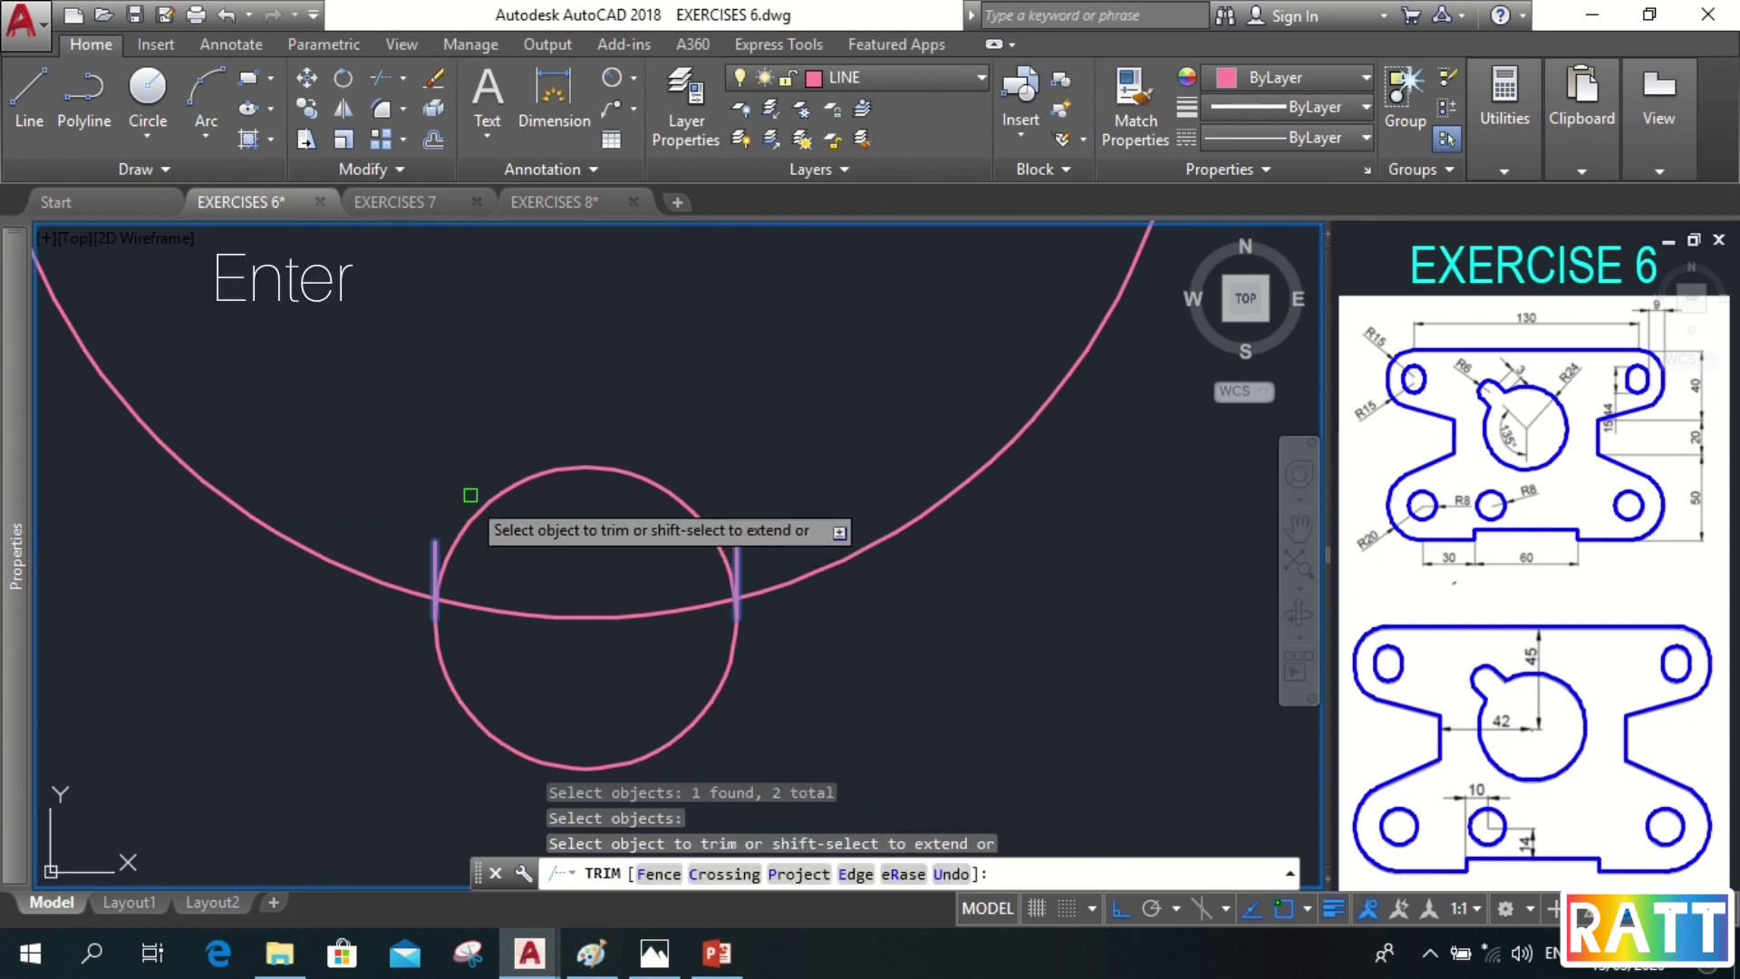
pyautogui.click(580, 443)
pyautogui.click(567, 507)
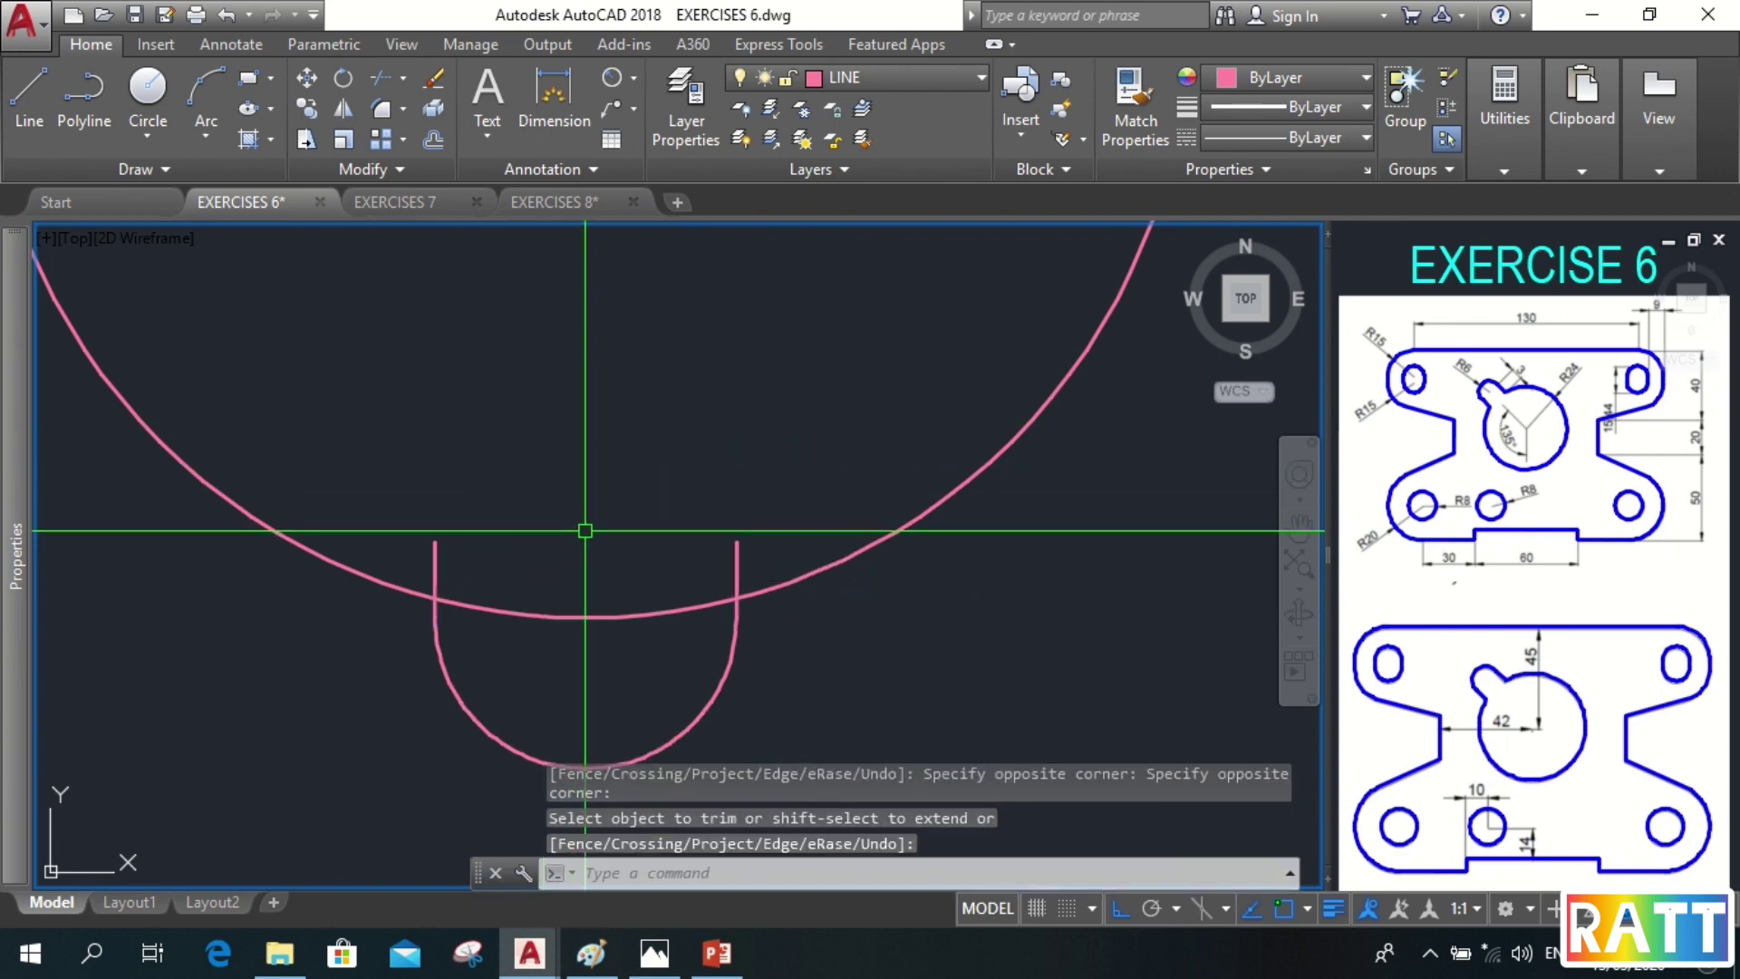
pyautogui.scroll(-2, 607, 490)
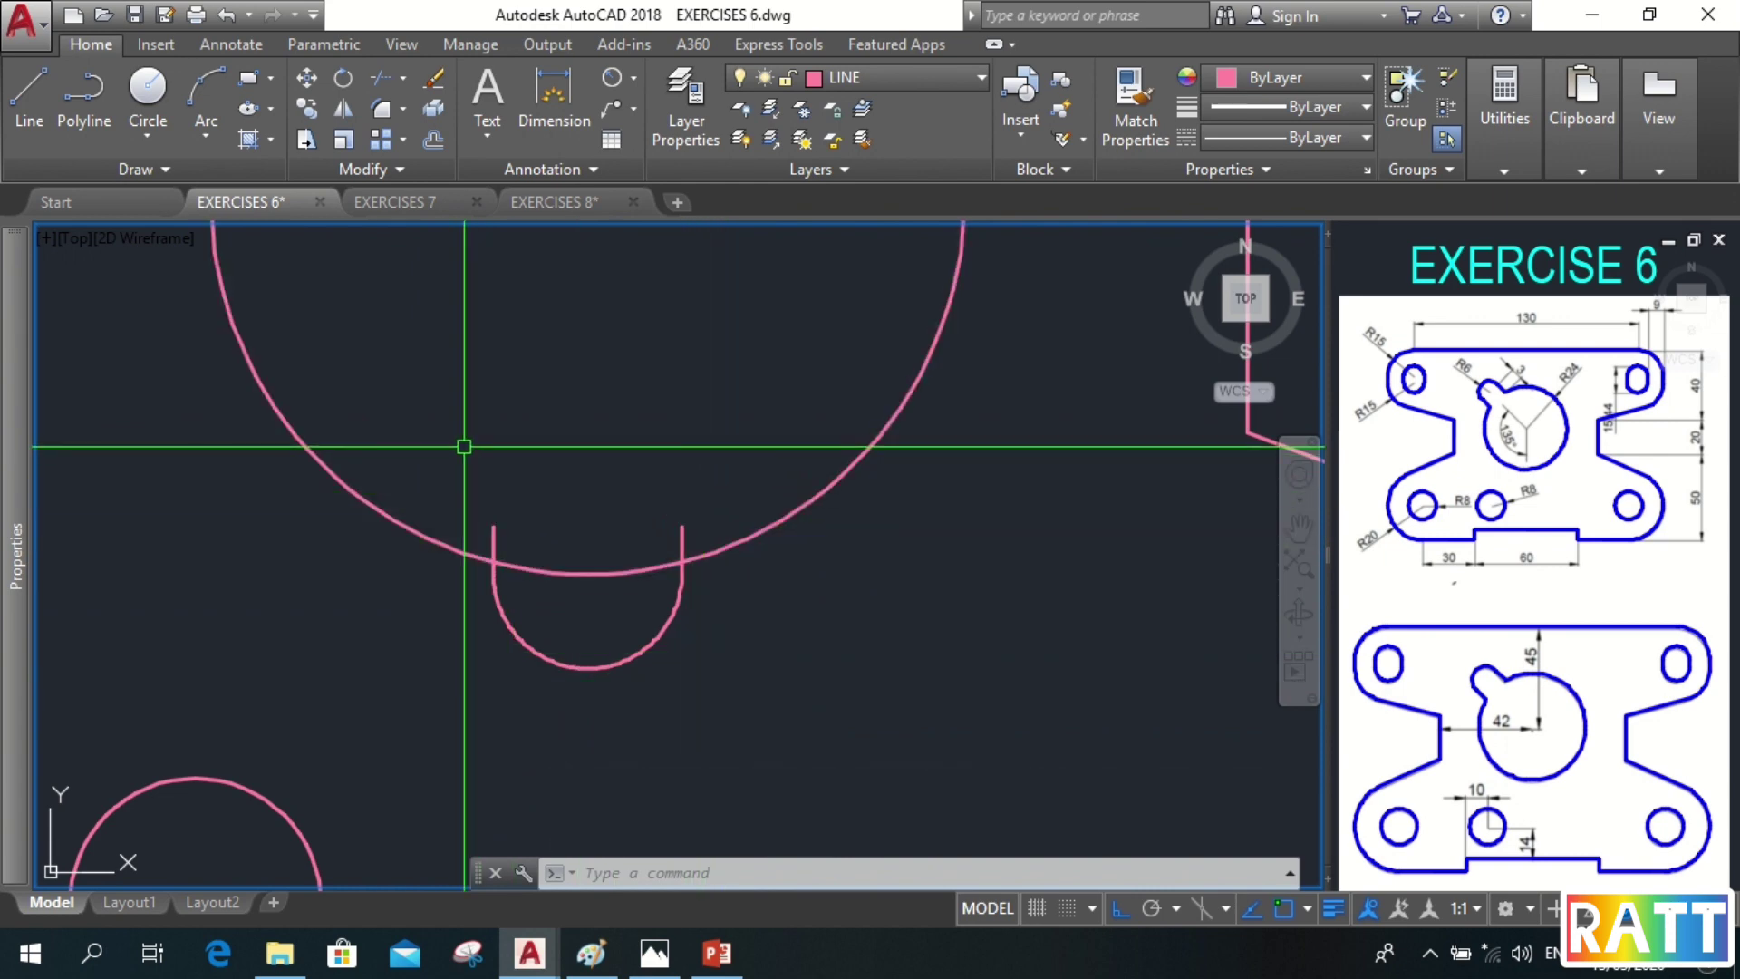
pyautogui.write('M')
# Move the U shape so its right line's top meets the large circle
pyautogui.press('Return')
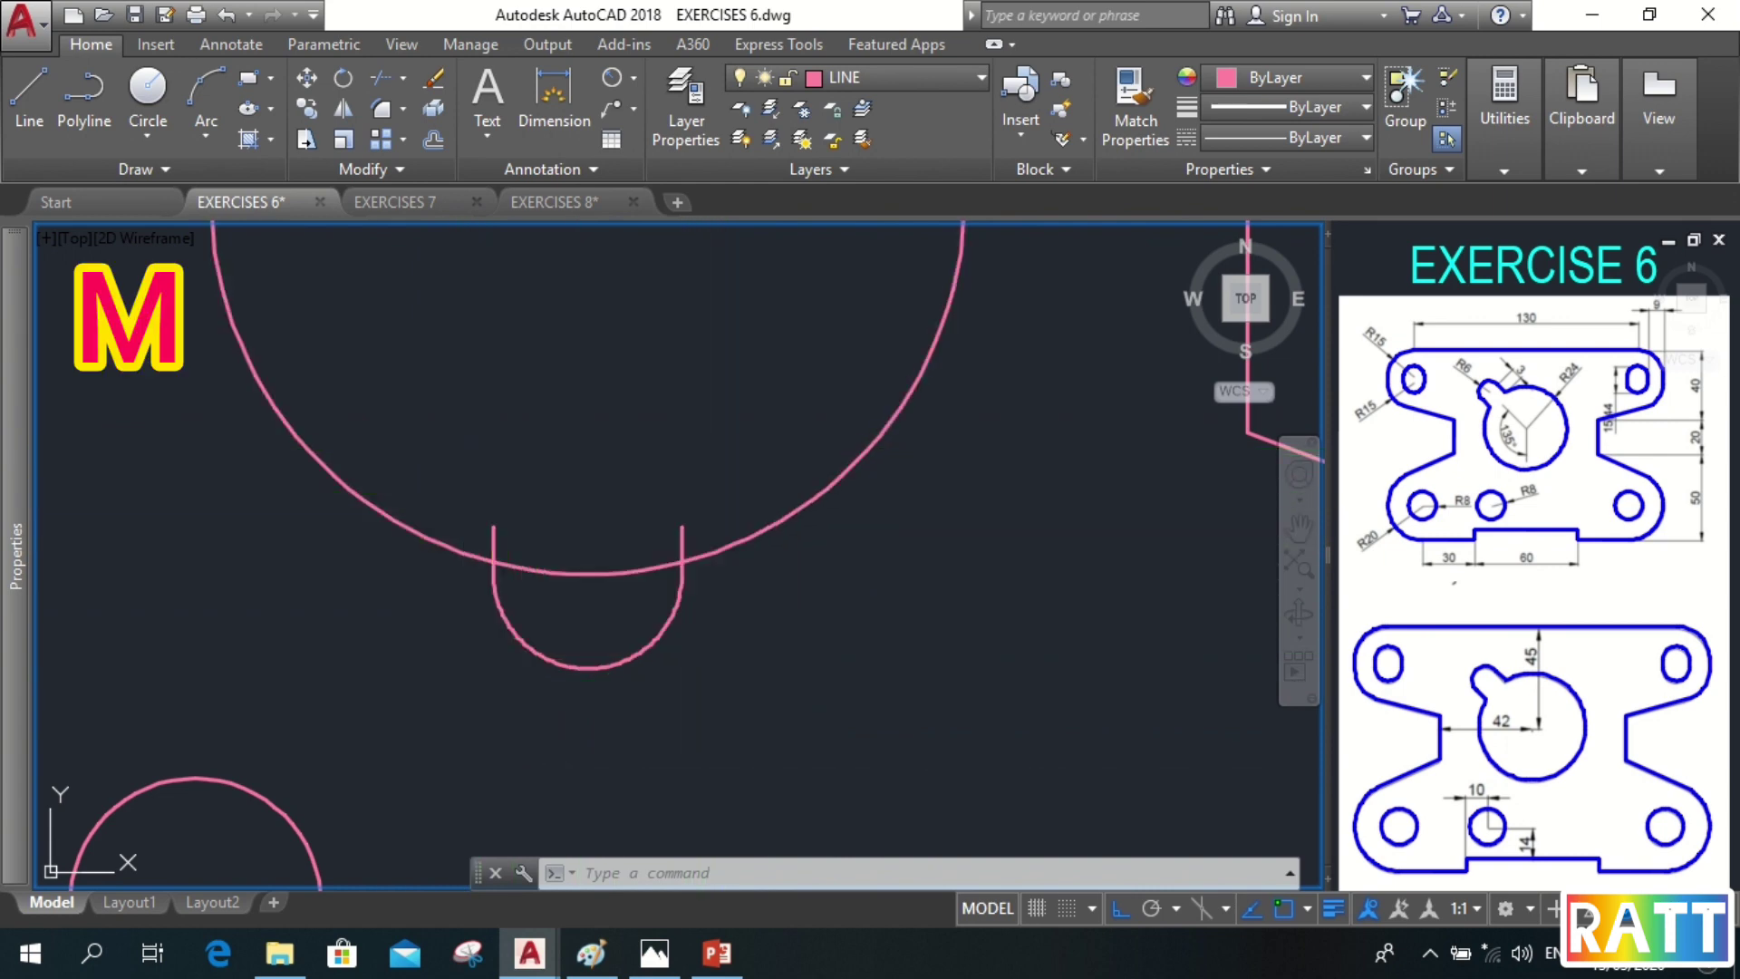
pyautogui.click(459, 446)
pyautogui.click(727, 692)
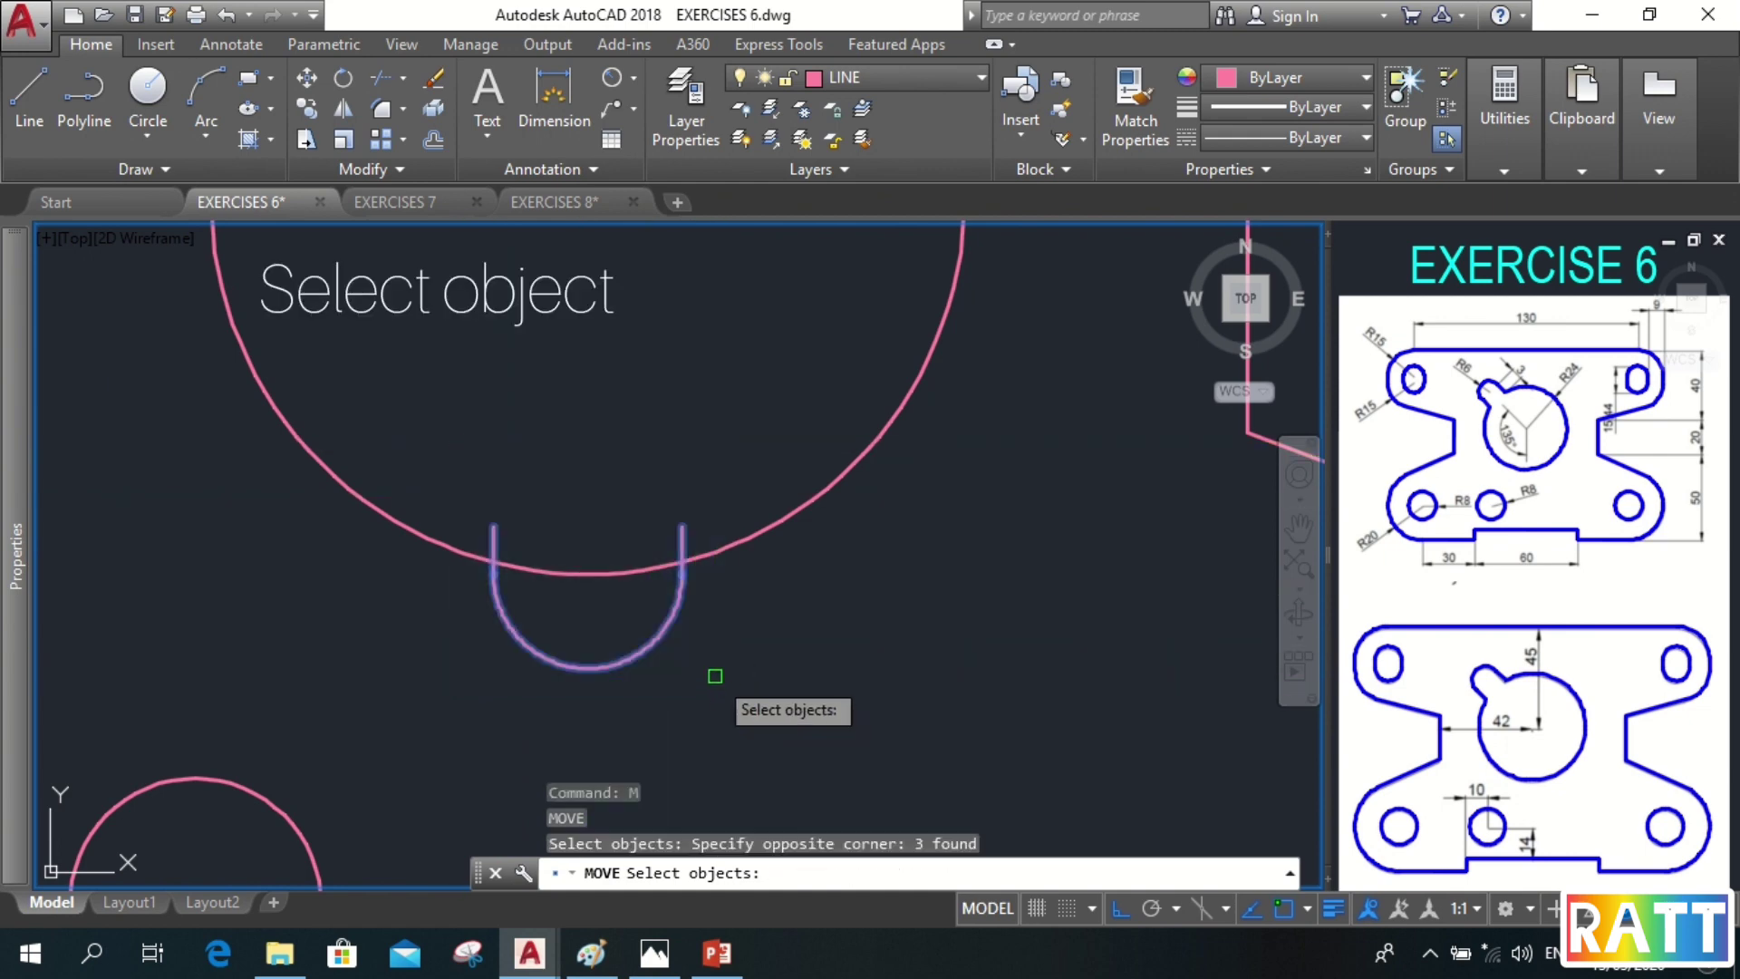
pyautogui.press('Return')
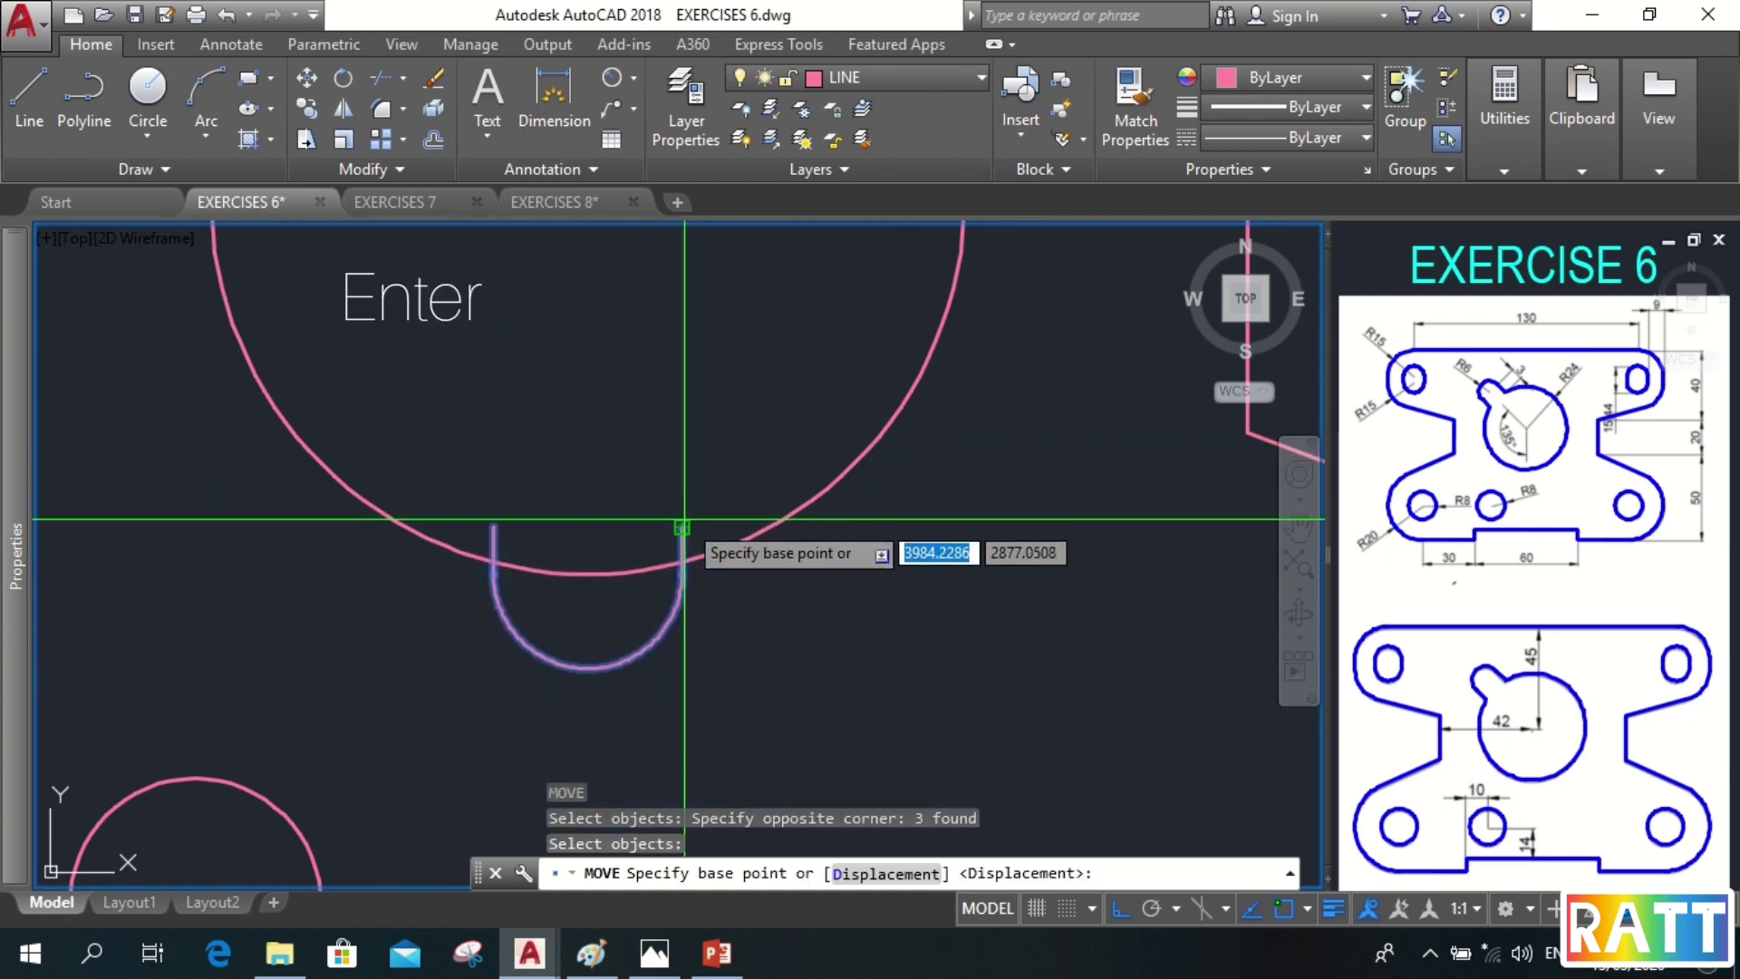
pyautogui.click(681, 527)
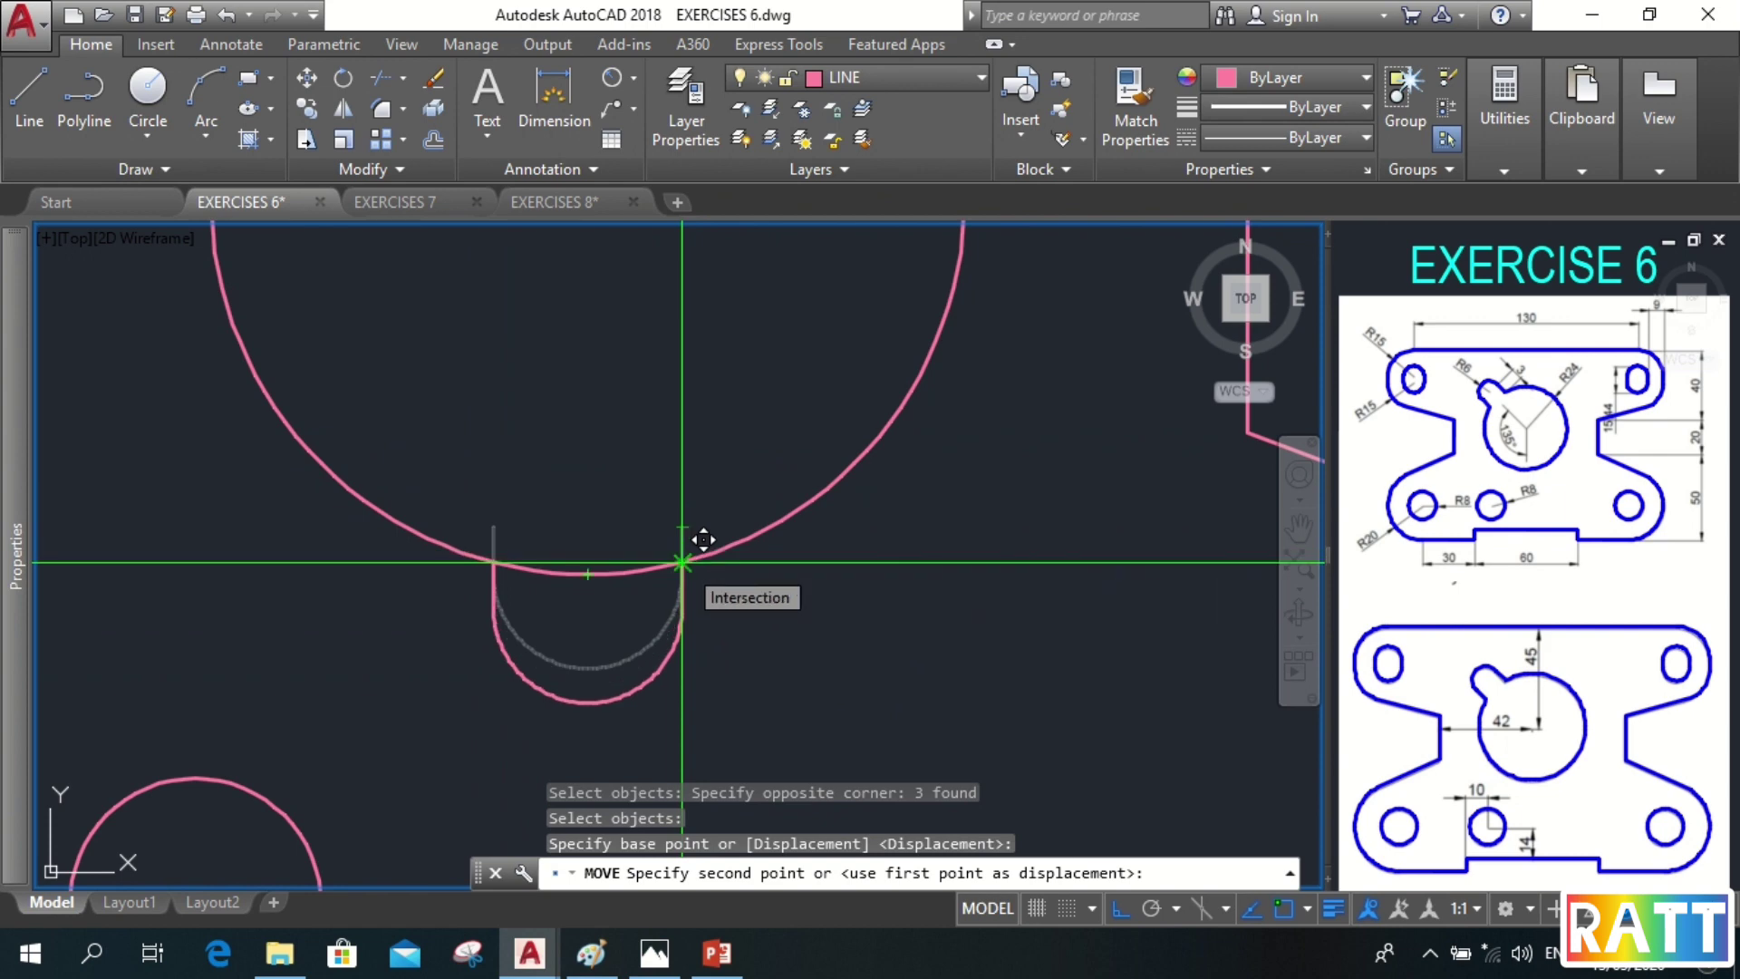
pyautogui.click(681, 562)
pyautogui.scroll(-5, 681, 562)
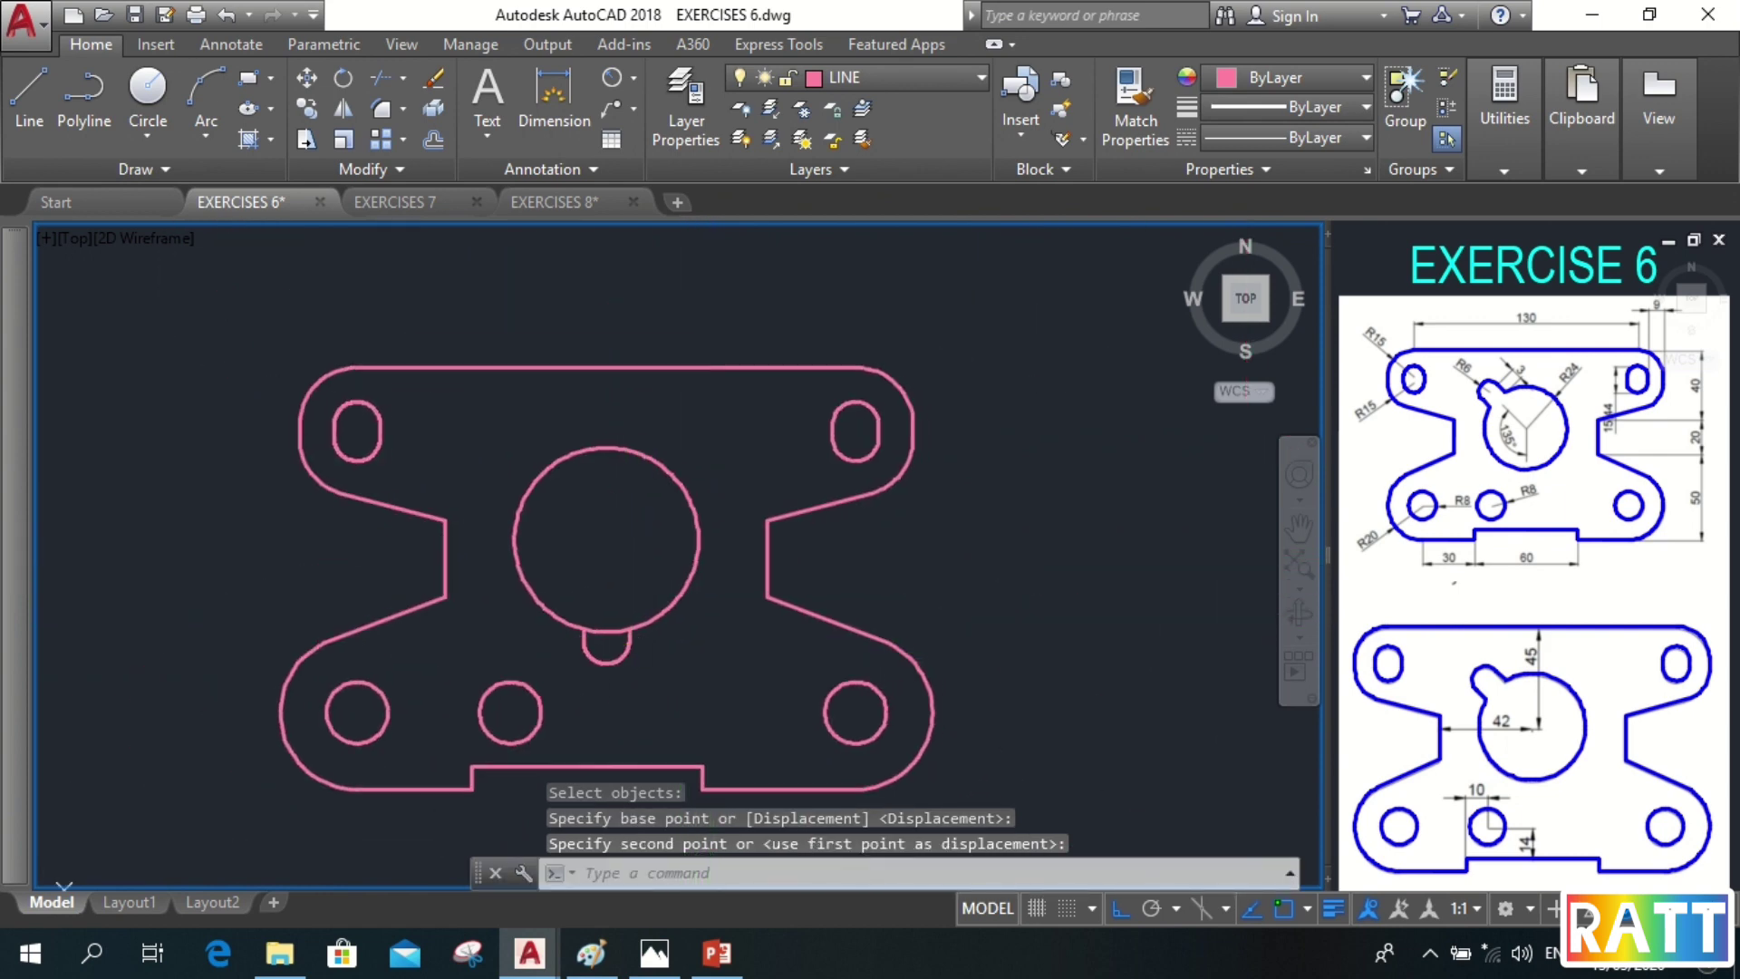
pyautogui.scroll(2, 634, 661)
pyautogui.write('L')
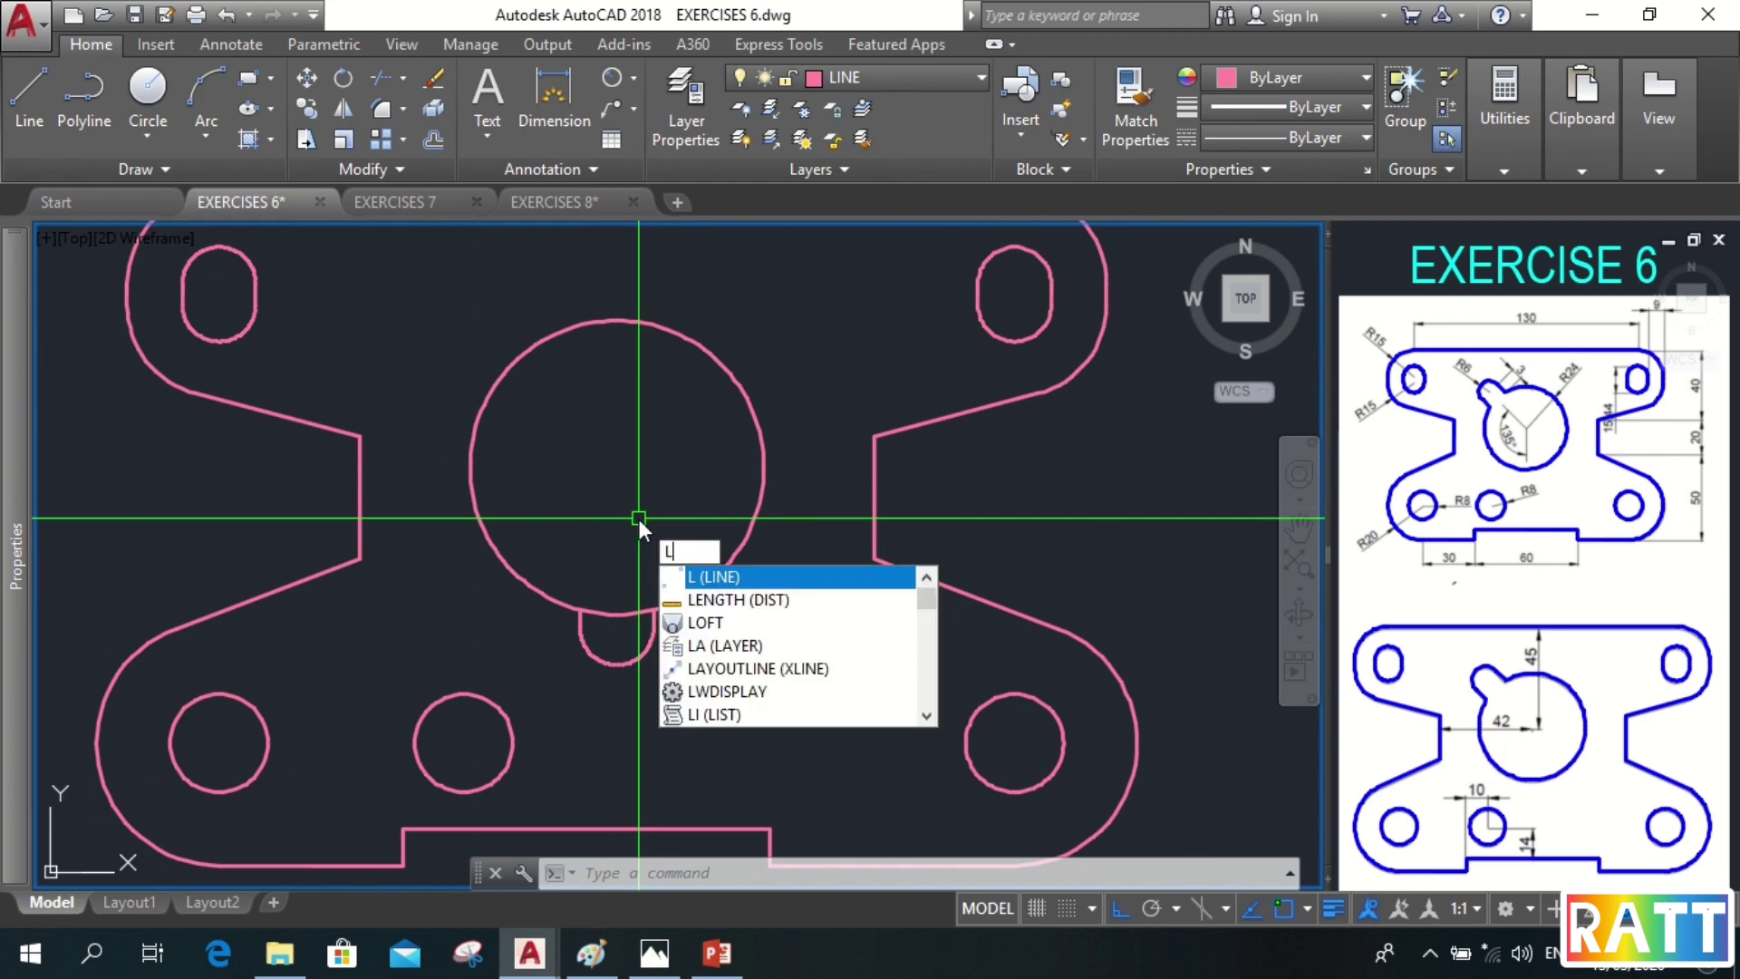
# Draw a short vertical line down from the large circle's centre on the CENTER LINE layer
pyautogui.press('Return')
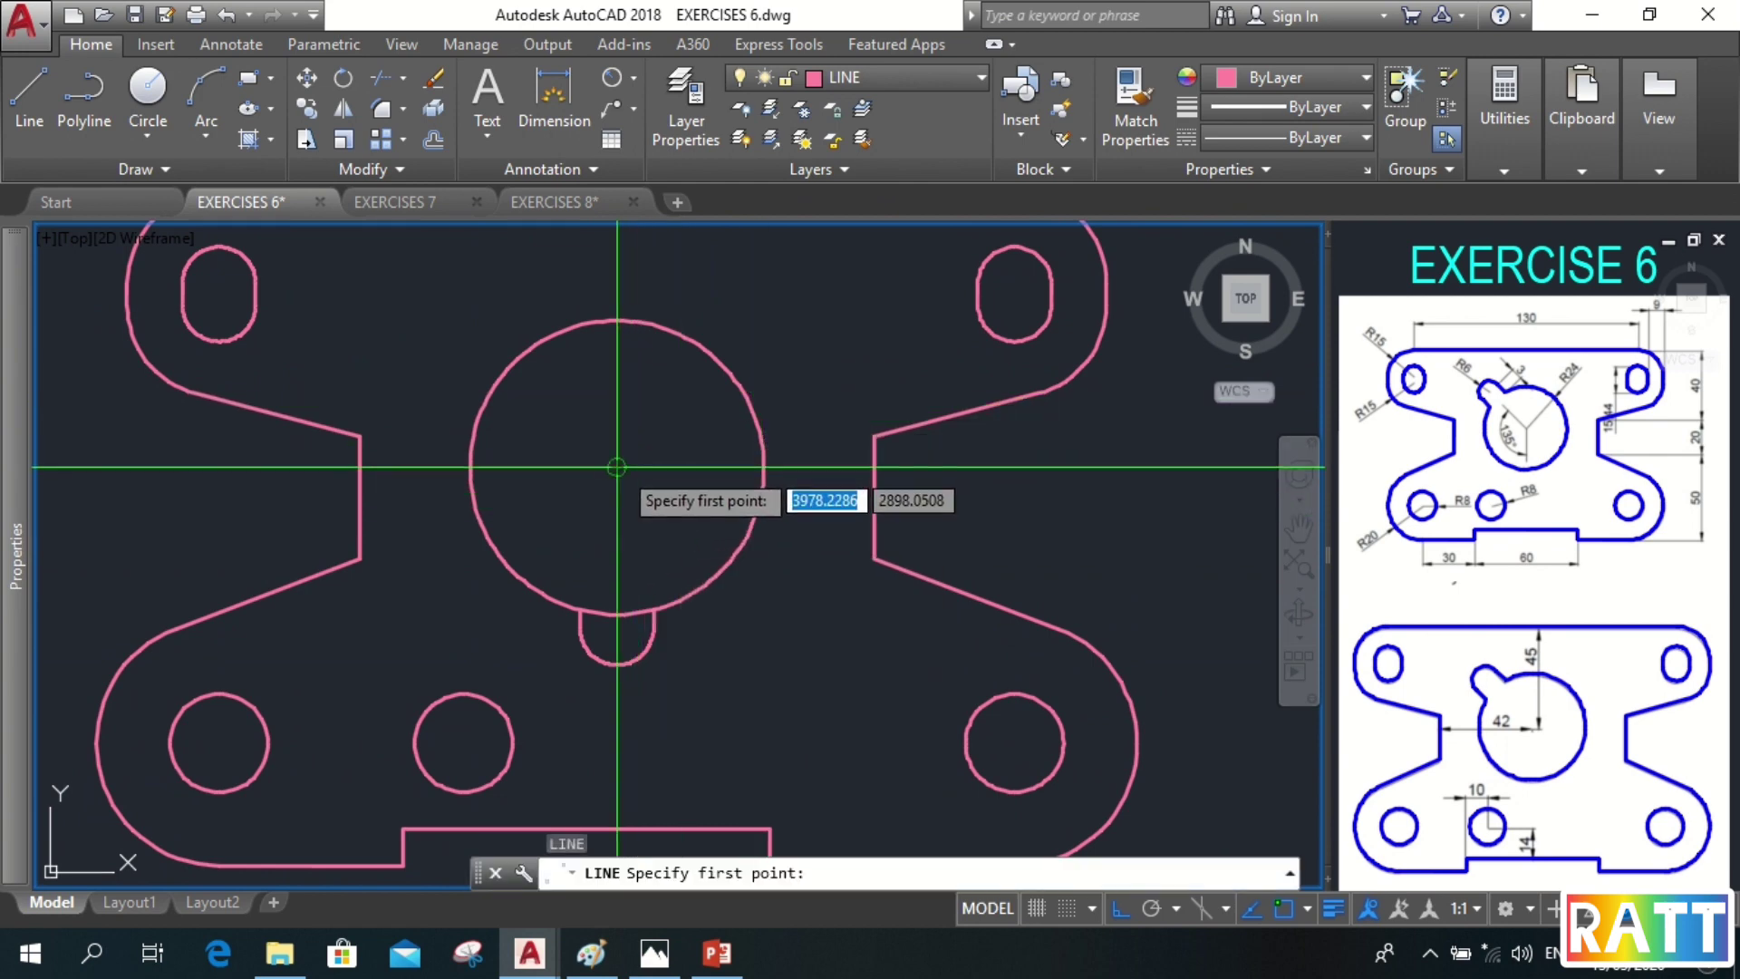
pyautogui.click(617, 467)
pyautogui.click(617, 572)
pyautogui.press('Return')
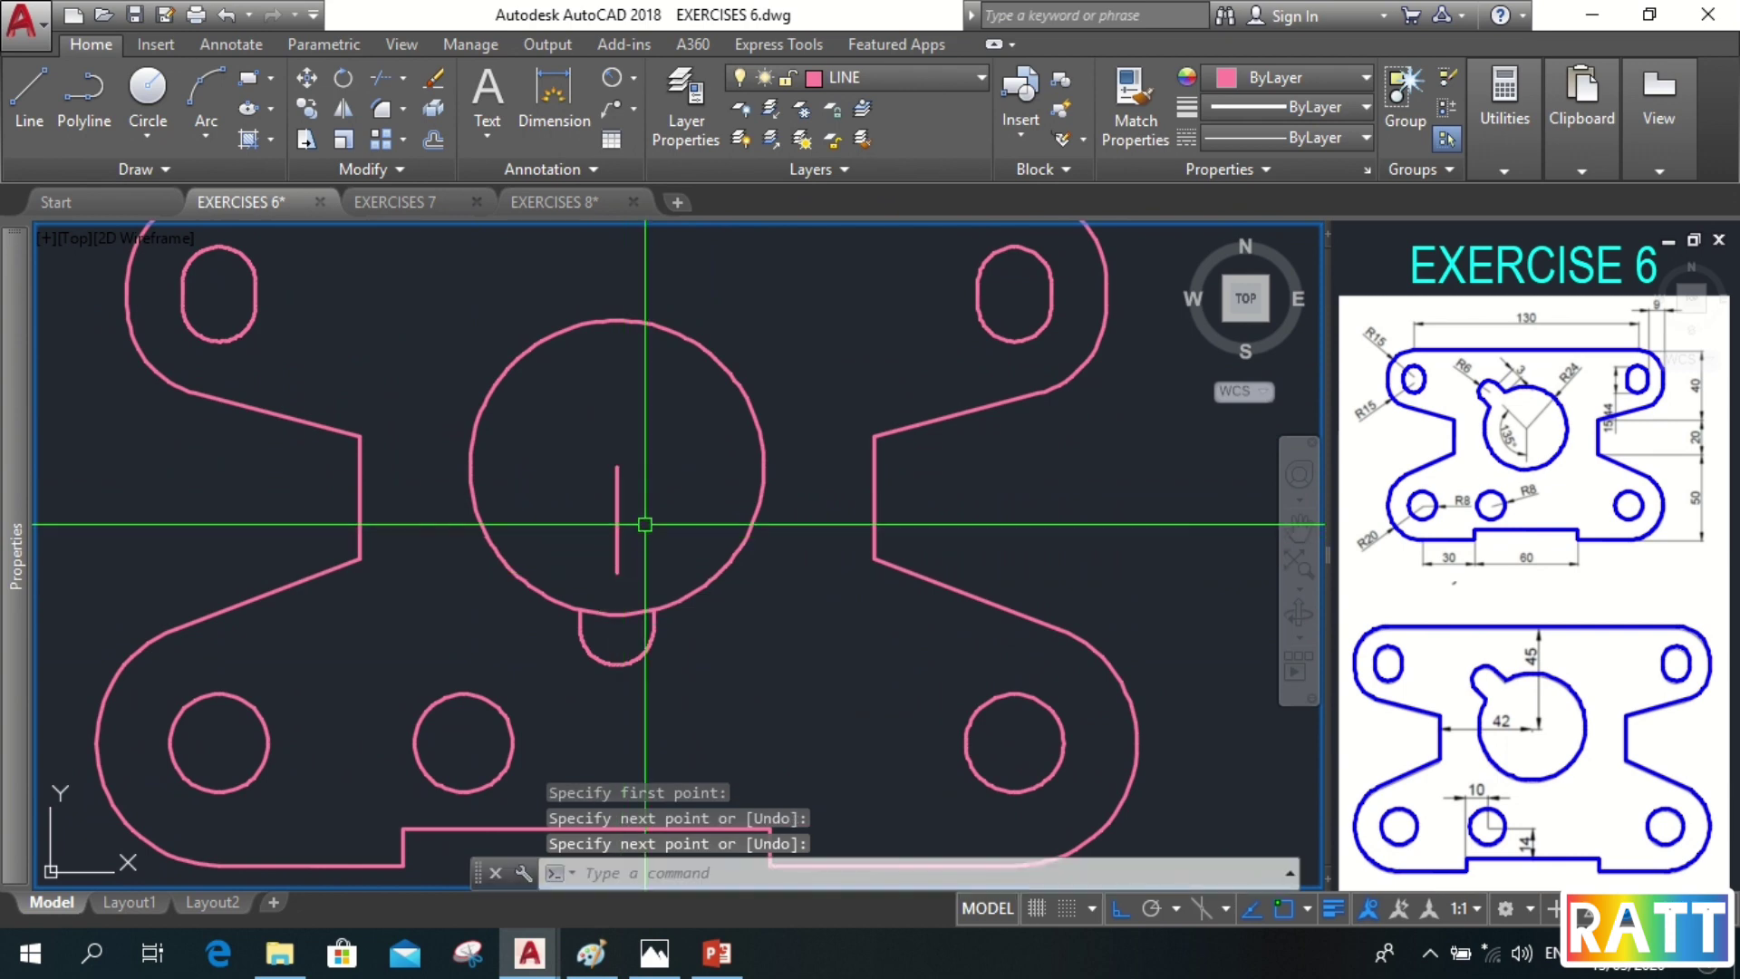
pyautogui.moveTo(610, 322); pyautogui.dragTo(652, 598)
pyautogui.click(844, 83)
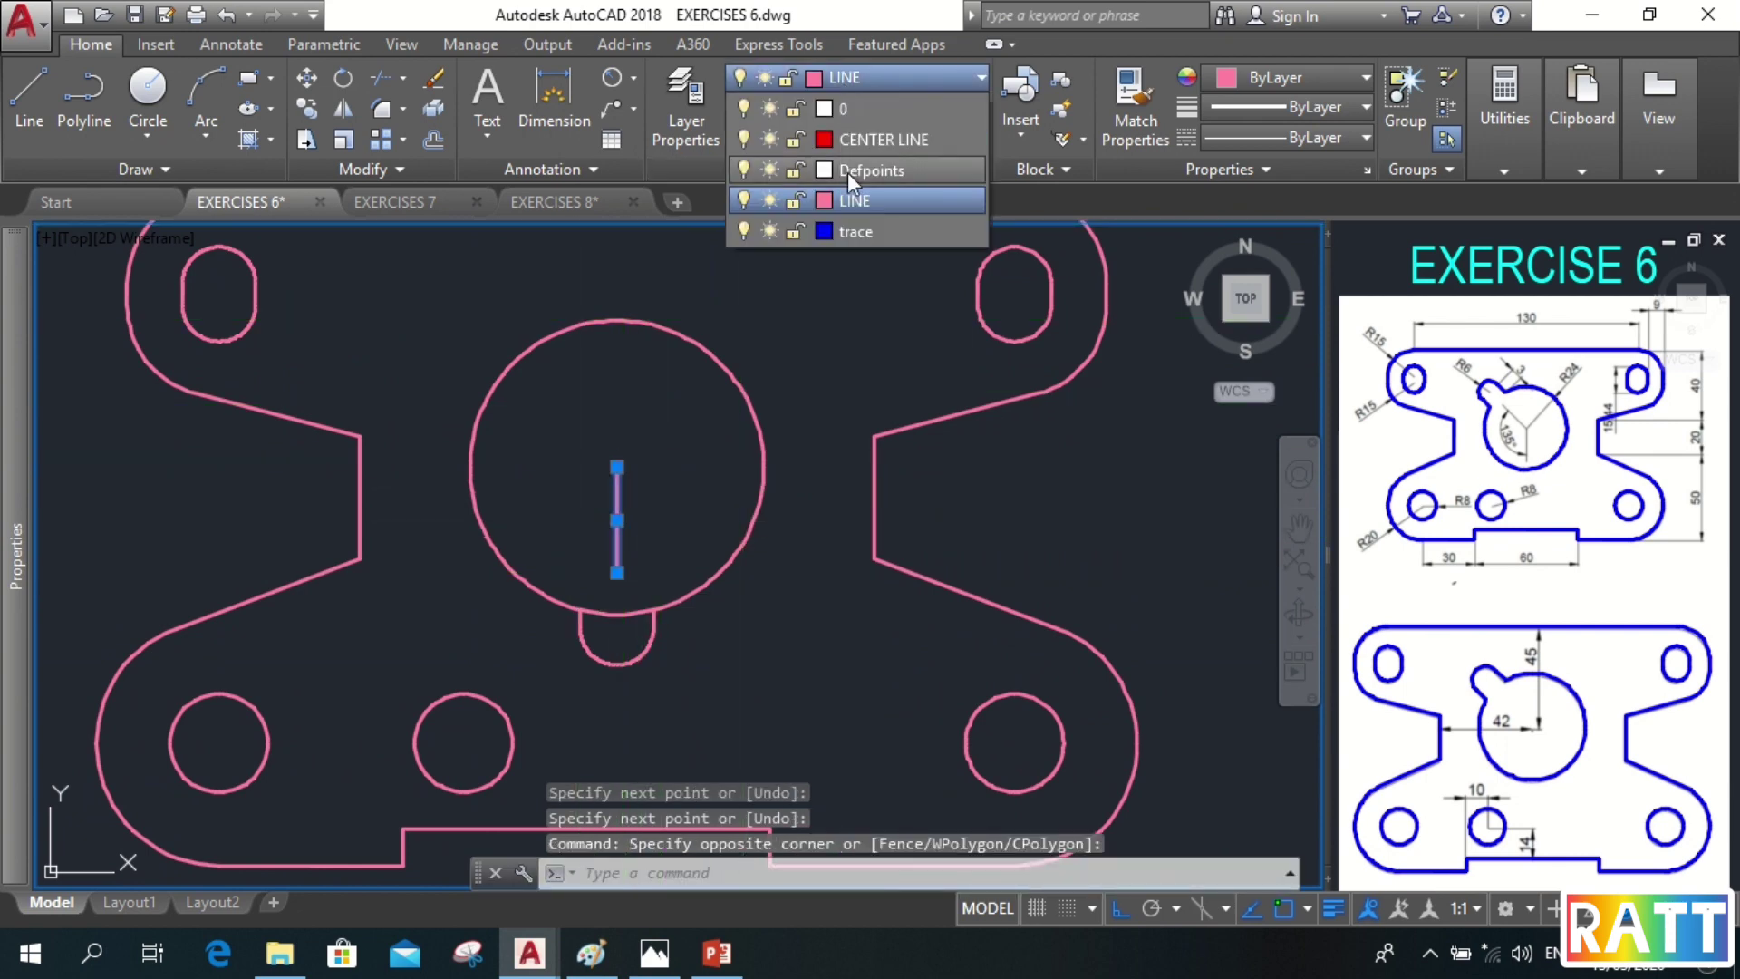
pyautogui.click(879, 142)
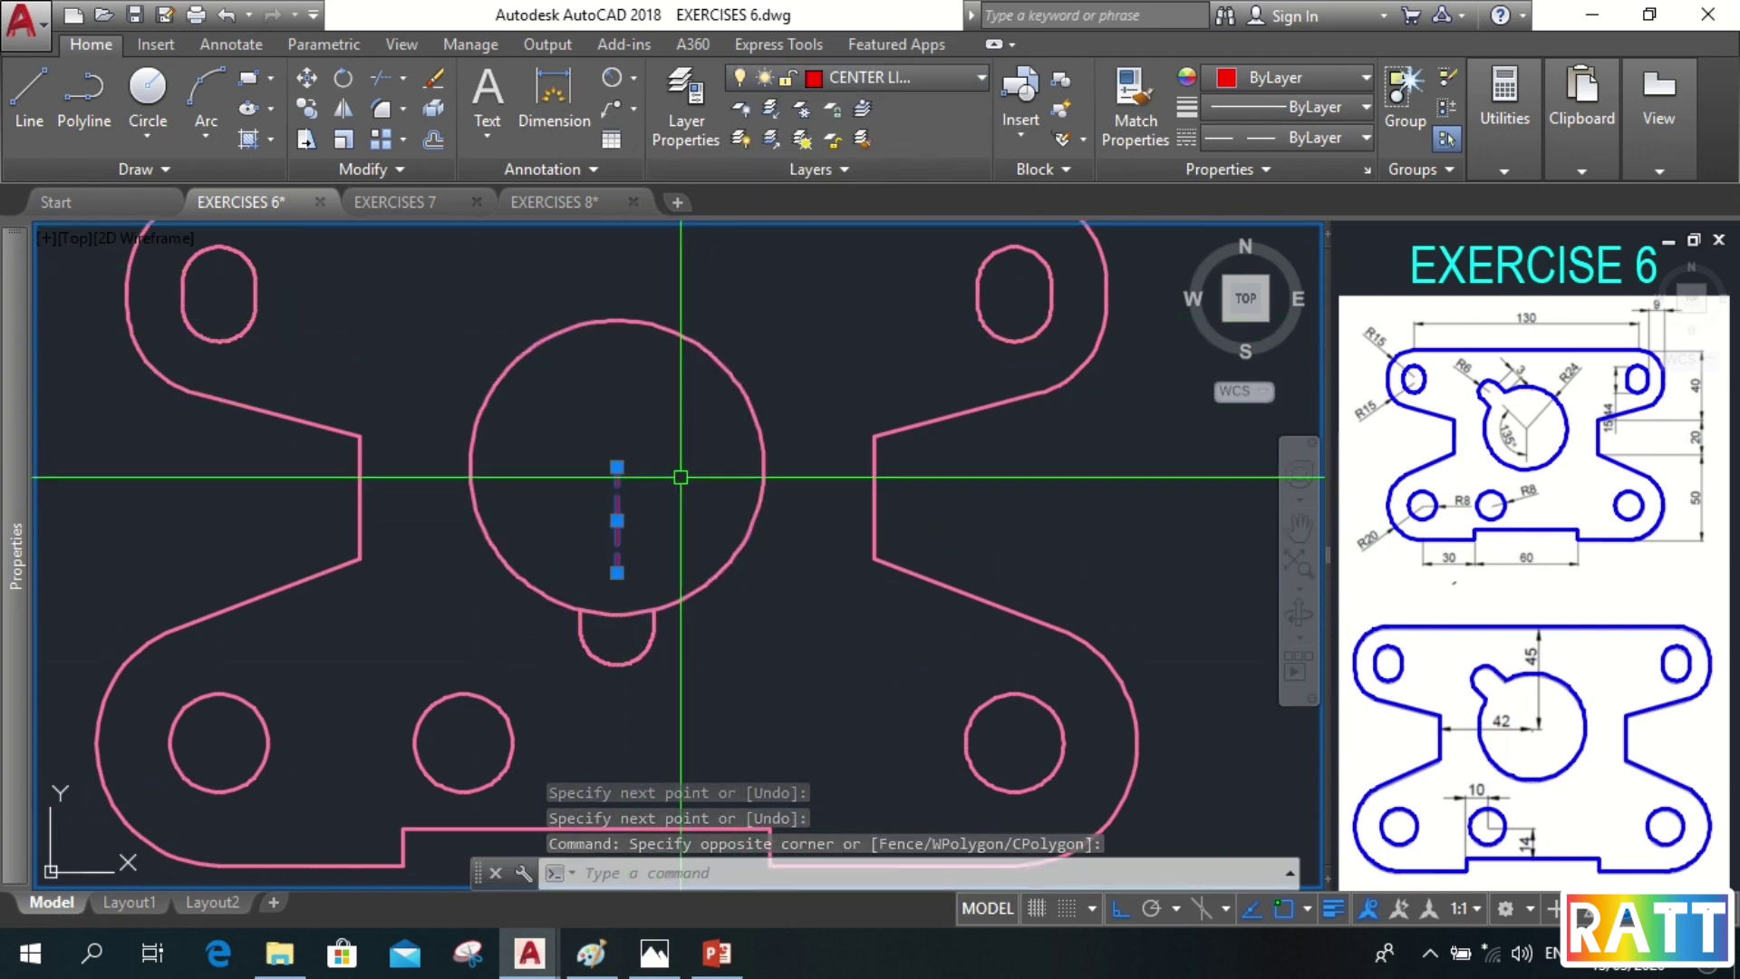
pyautogui.press('Escape')
pyautogui.scroll(-2, 861, 639)
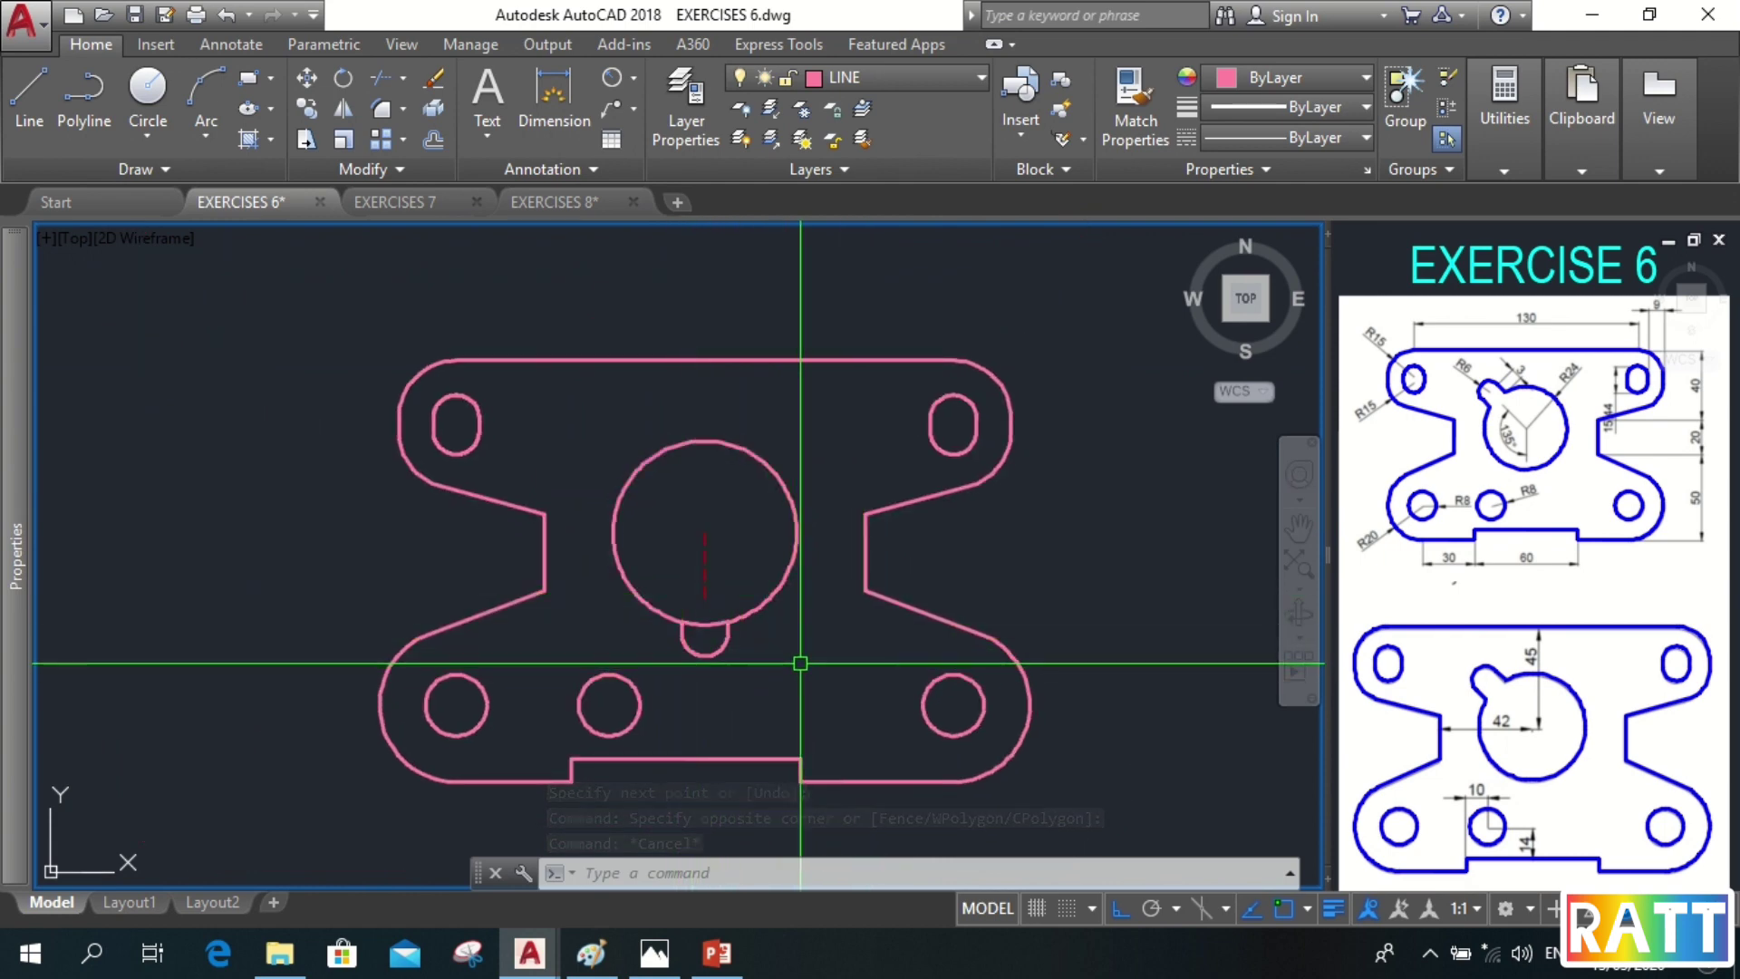
# Rotate the U-shaped lobe and its centre line -135° about the large circle's centre
pyautogui.write('r')
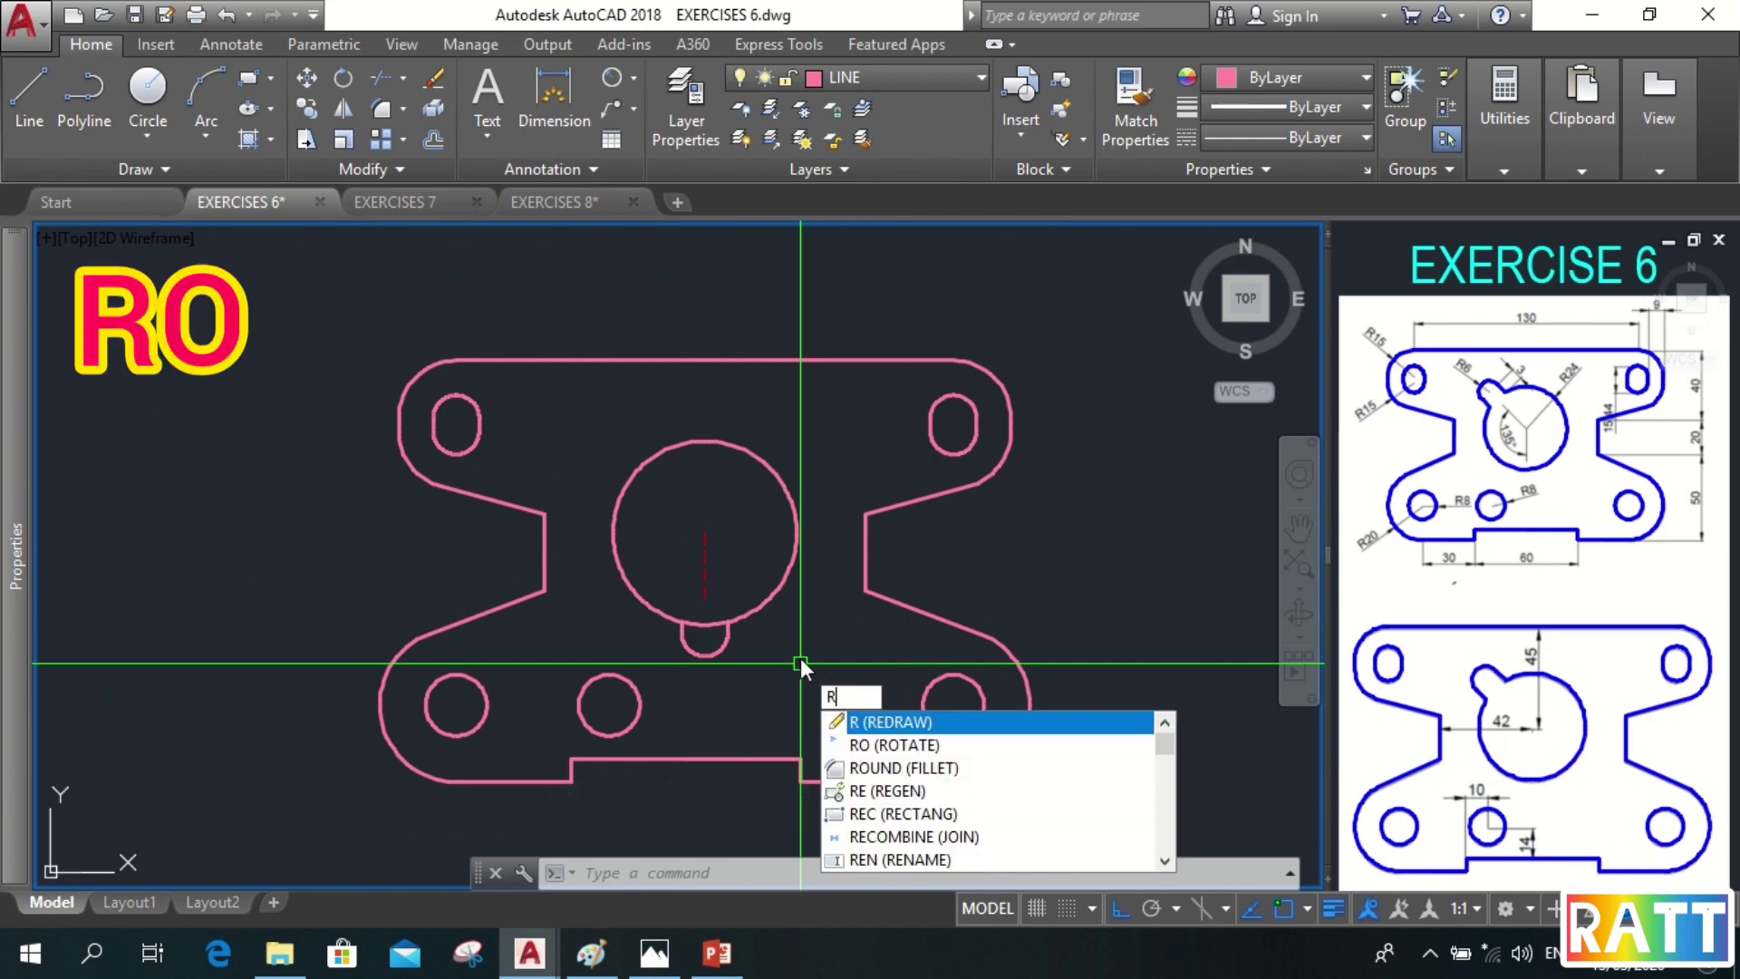
pyautogui.write('o')
pyautogui.press('Return')
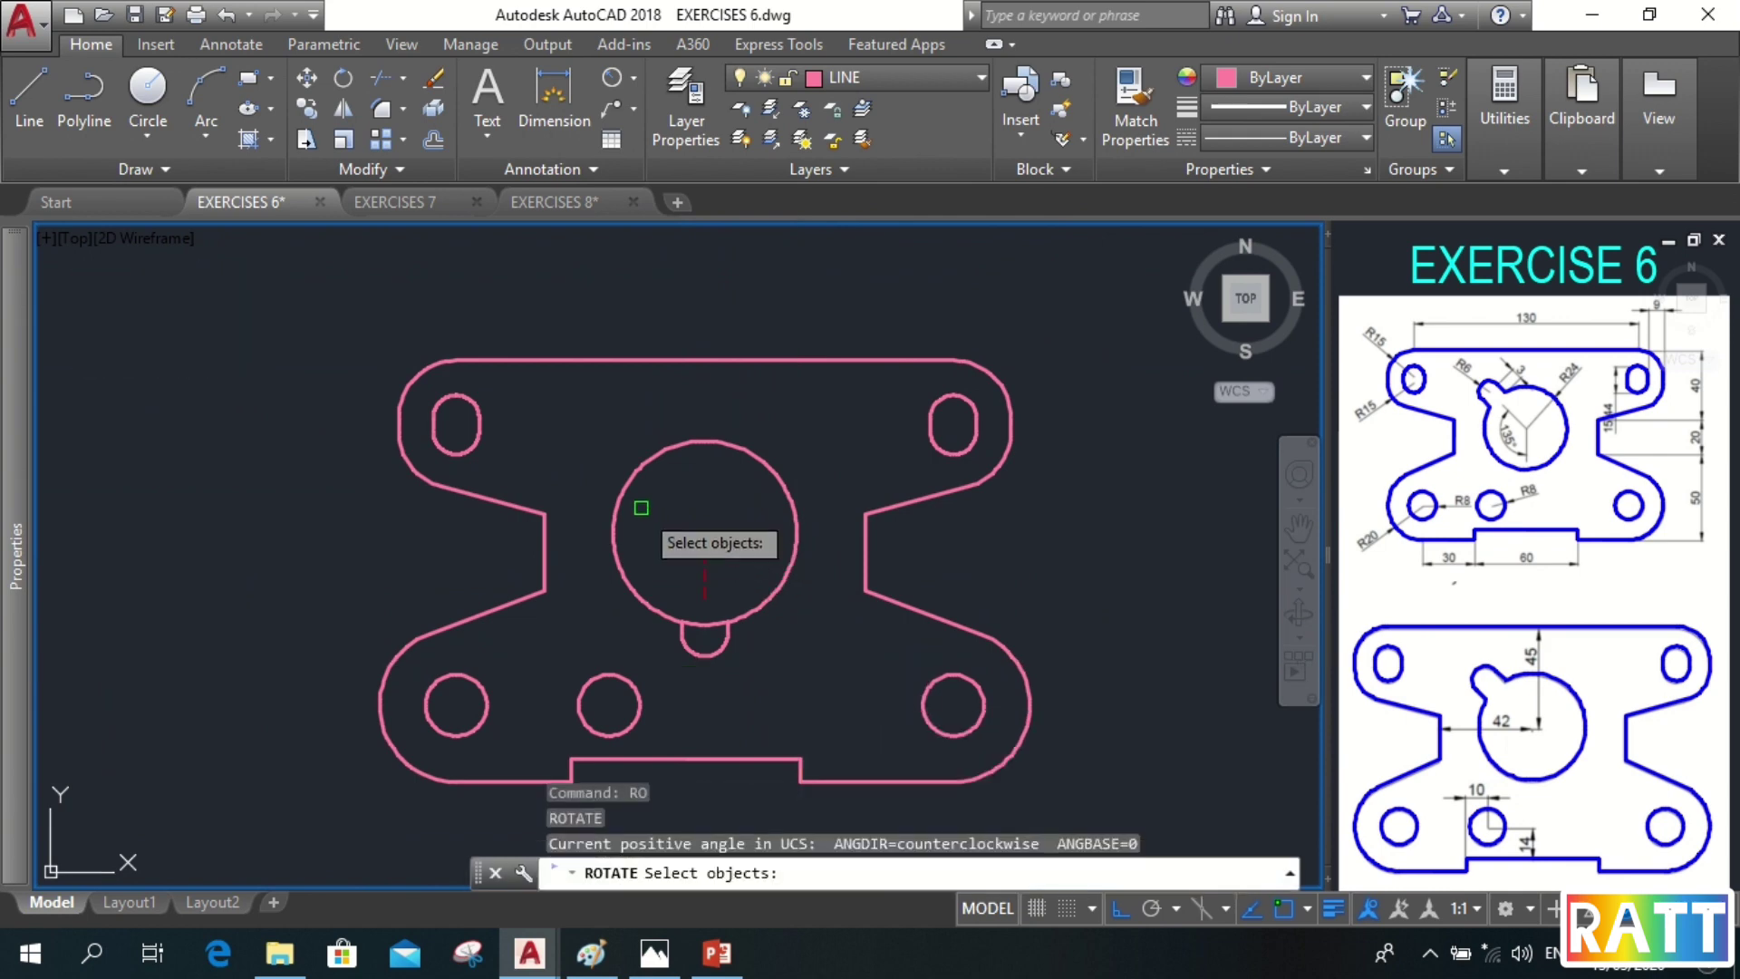
pyautogui.click(648, 508)
pyautogui.click(757, 667)
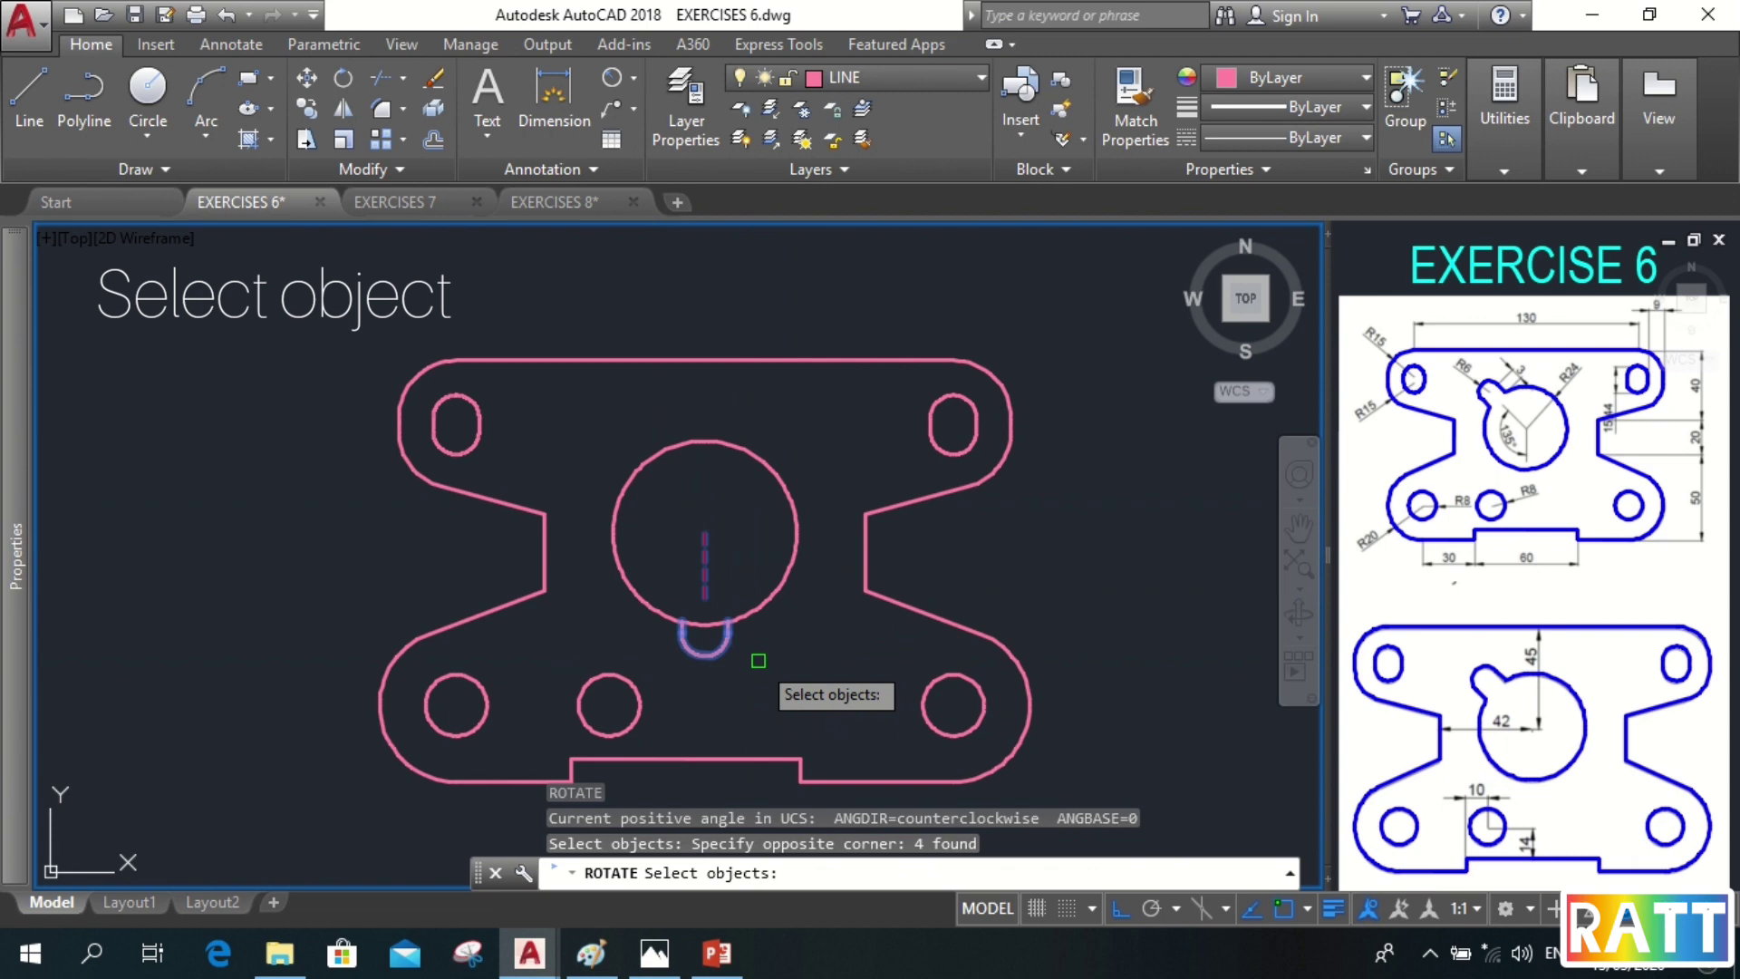
pyautogui.press('Return')
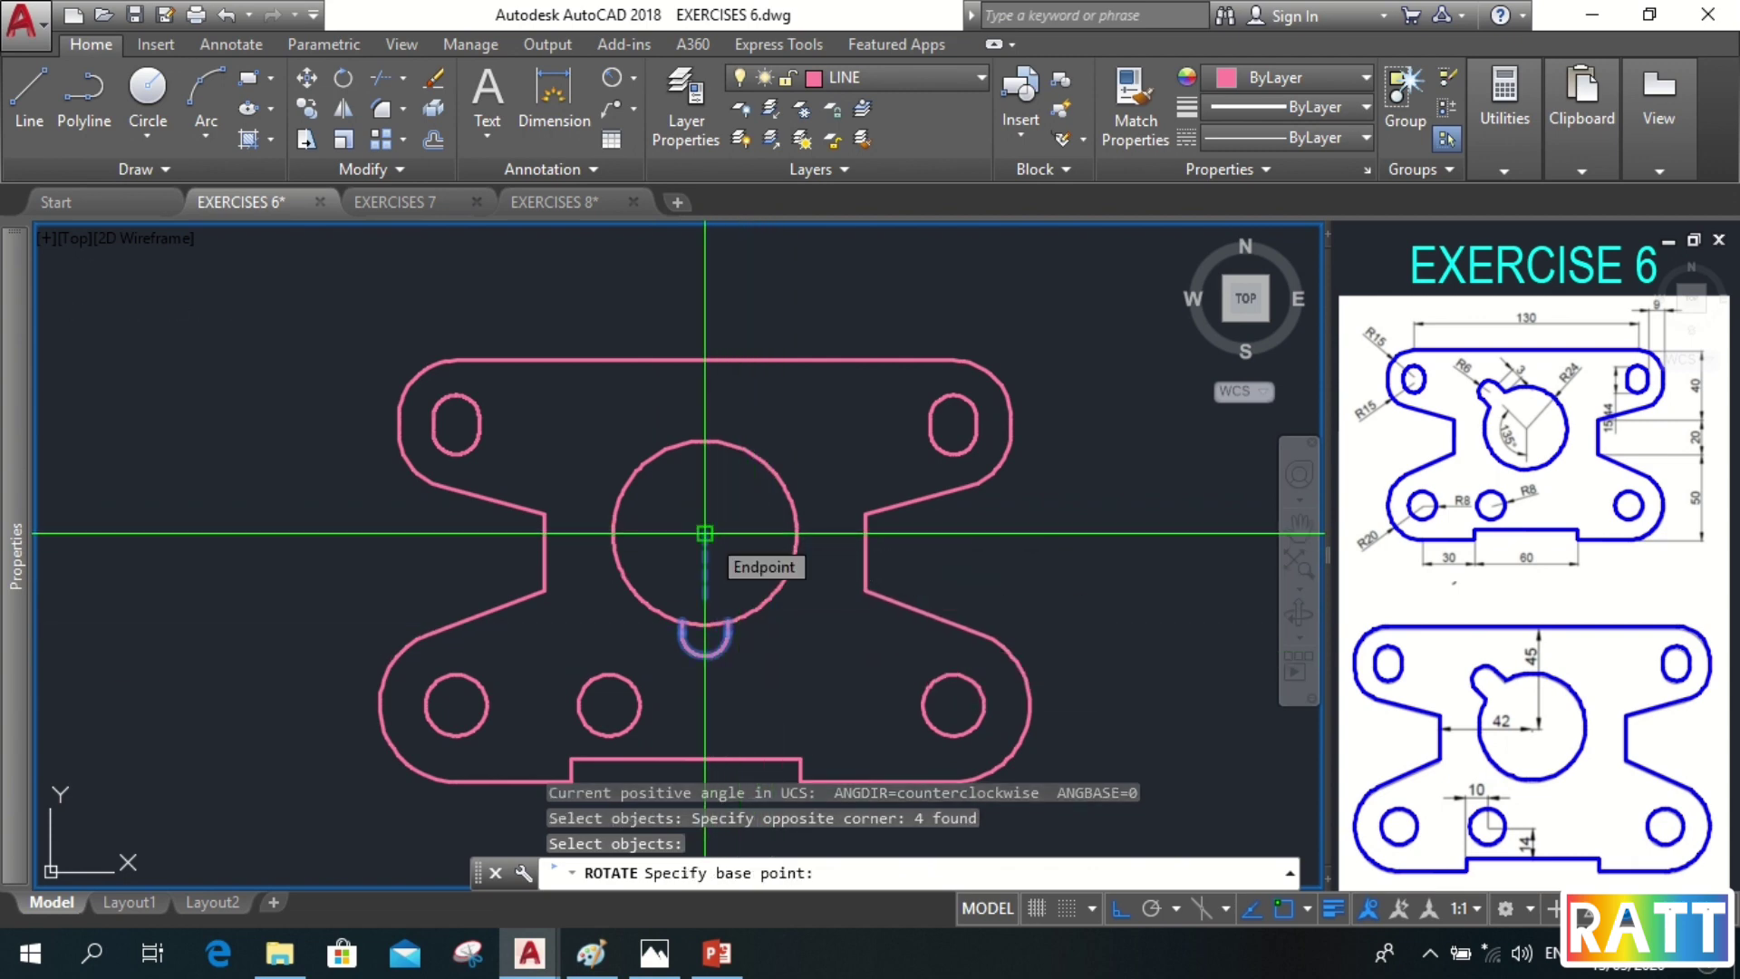
pyautogui.click(705, 533)
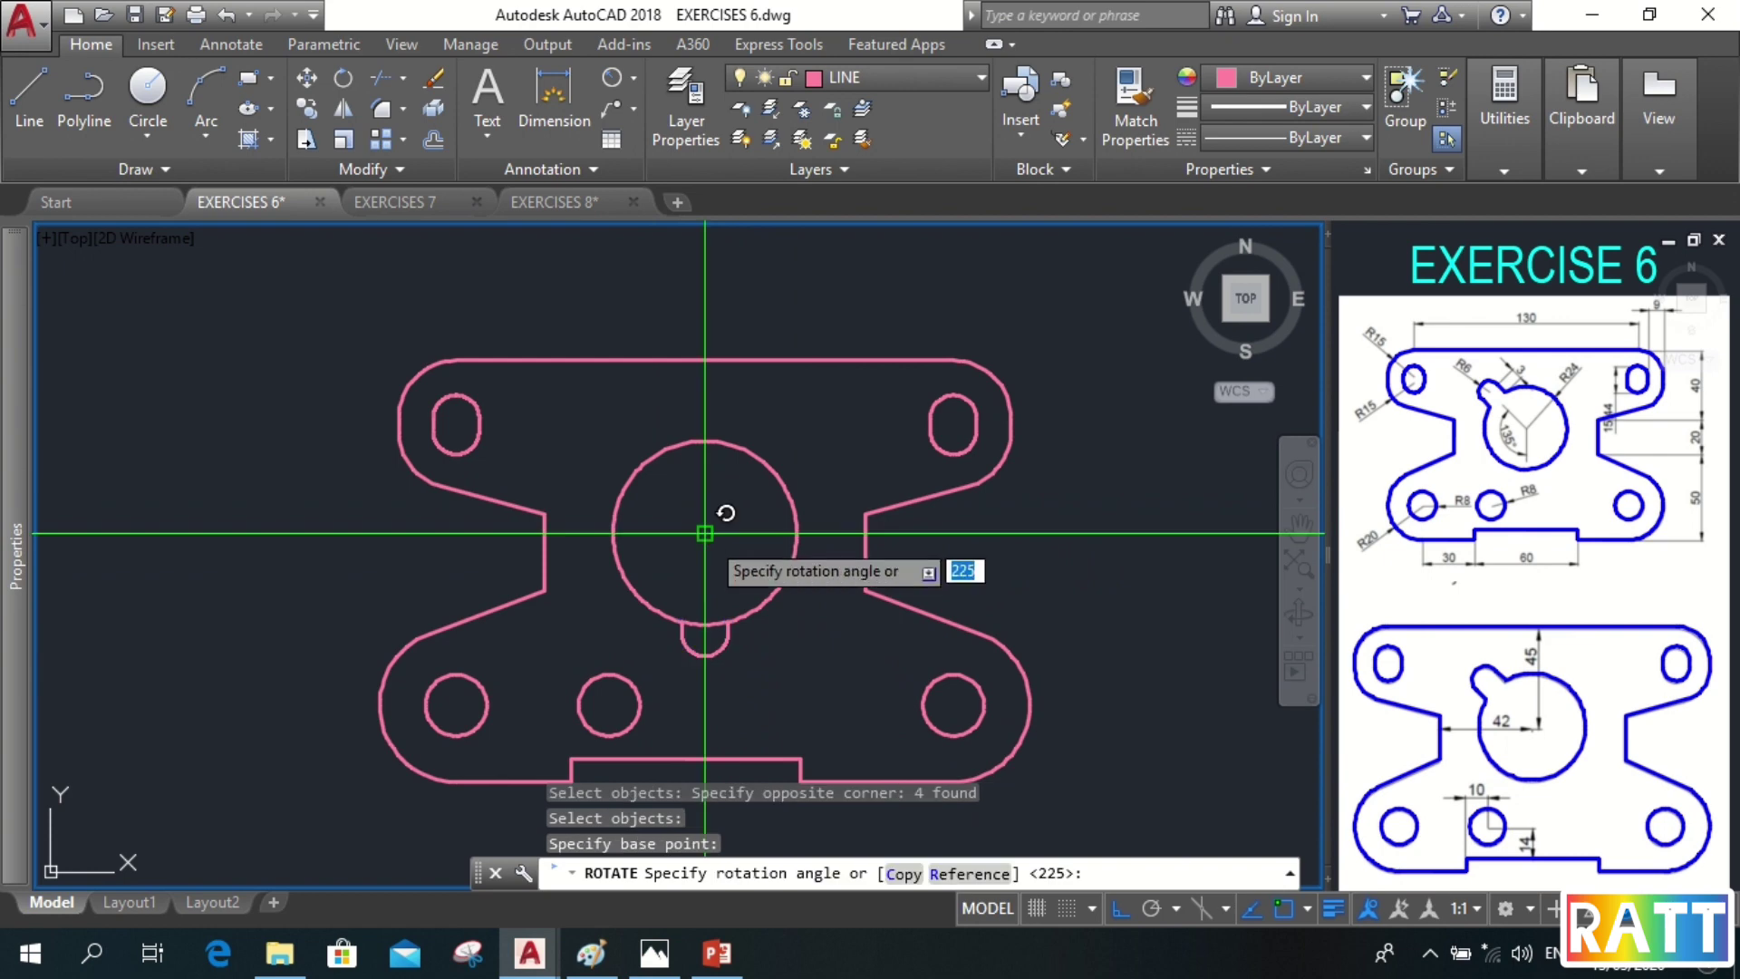
pyautogui.write('-1')
pyautogui.write('35')
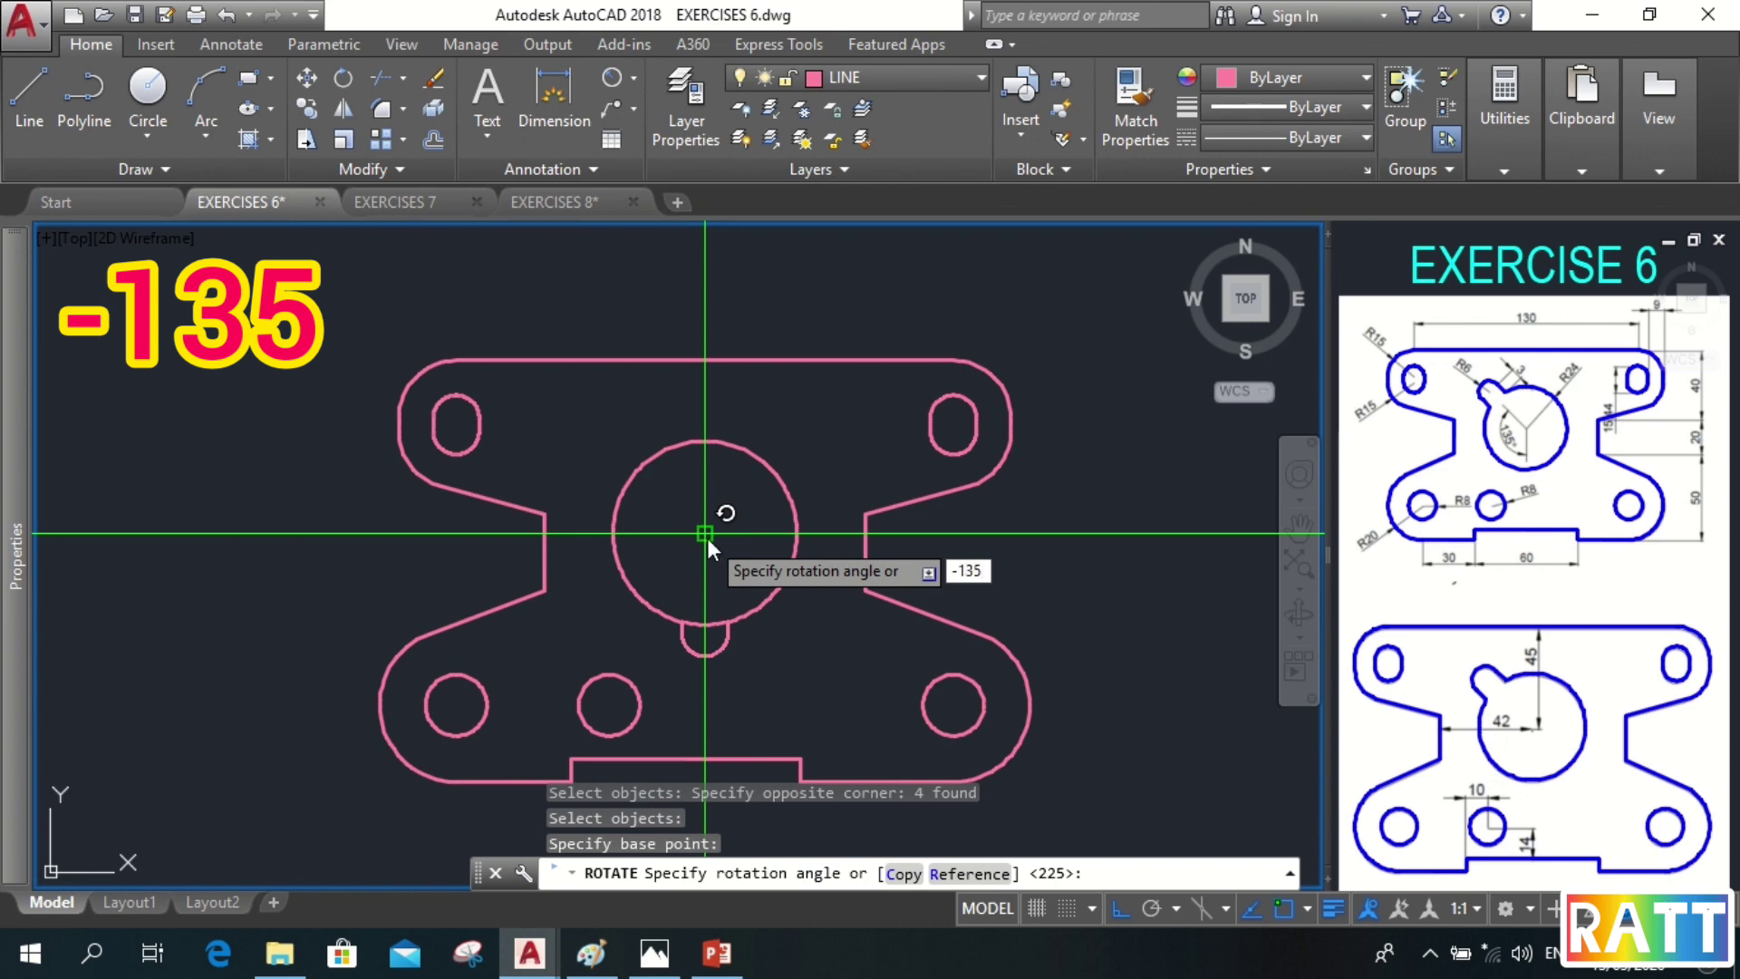
pyautogui.press('Return')
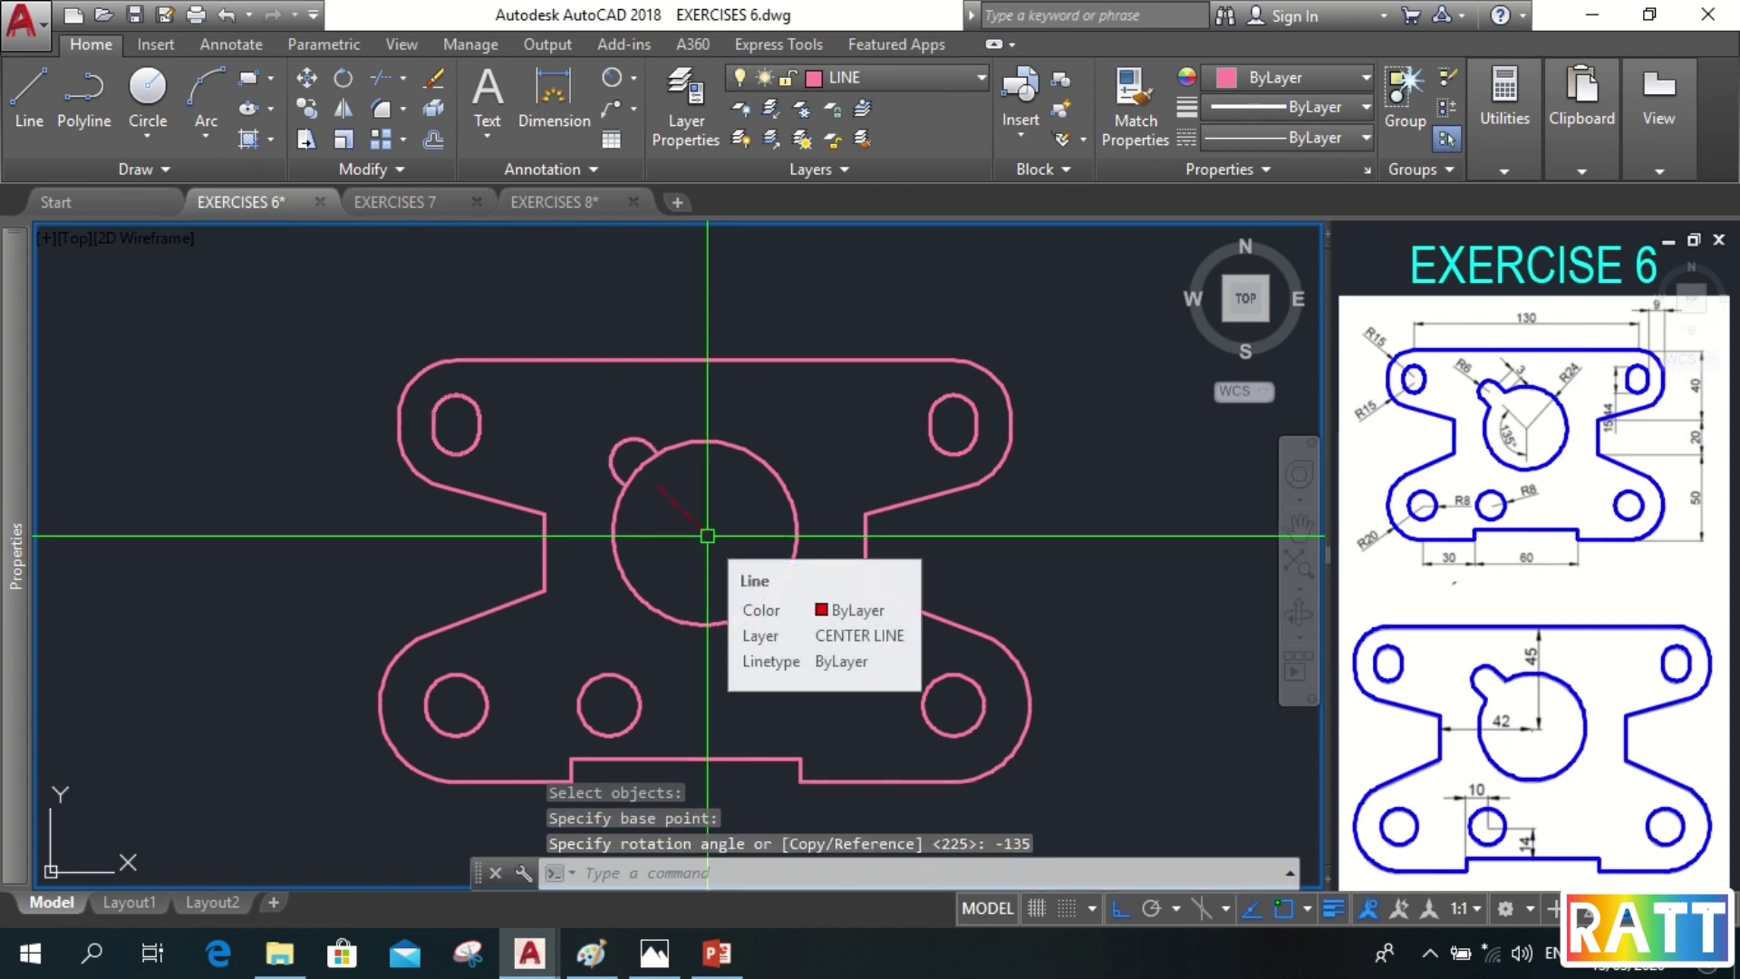
pyautogui.press('Escape')
pyautogui.scroll(2, 663, 497)
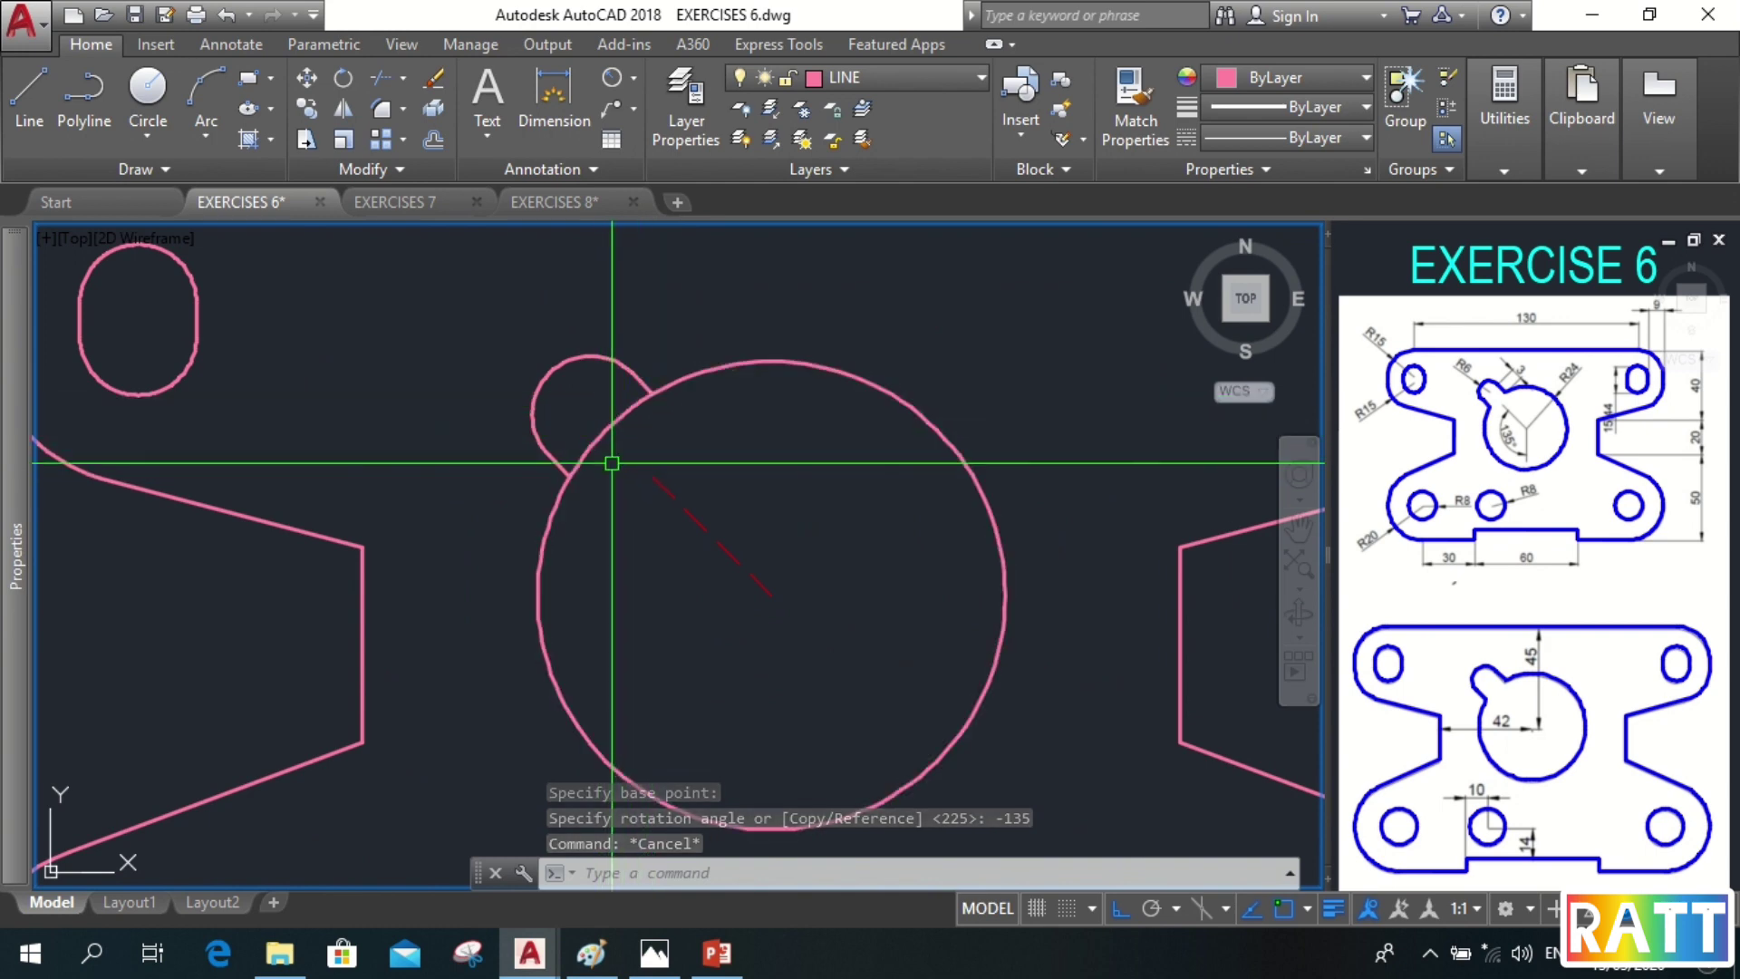
# Trim the leftover arc pieces where the lobe meets the large circle
pyautogui.write('Tr')
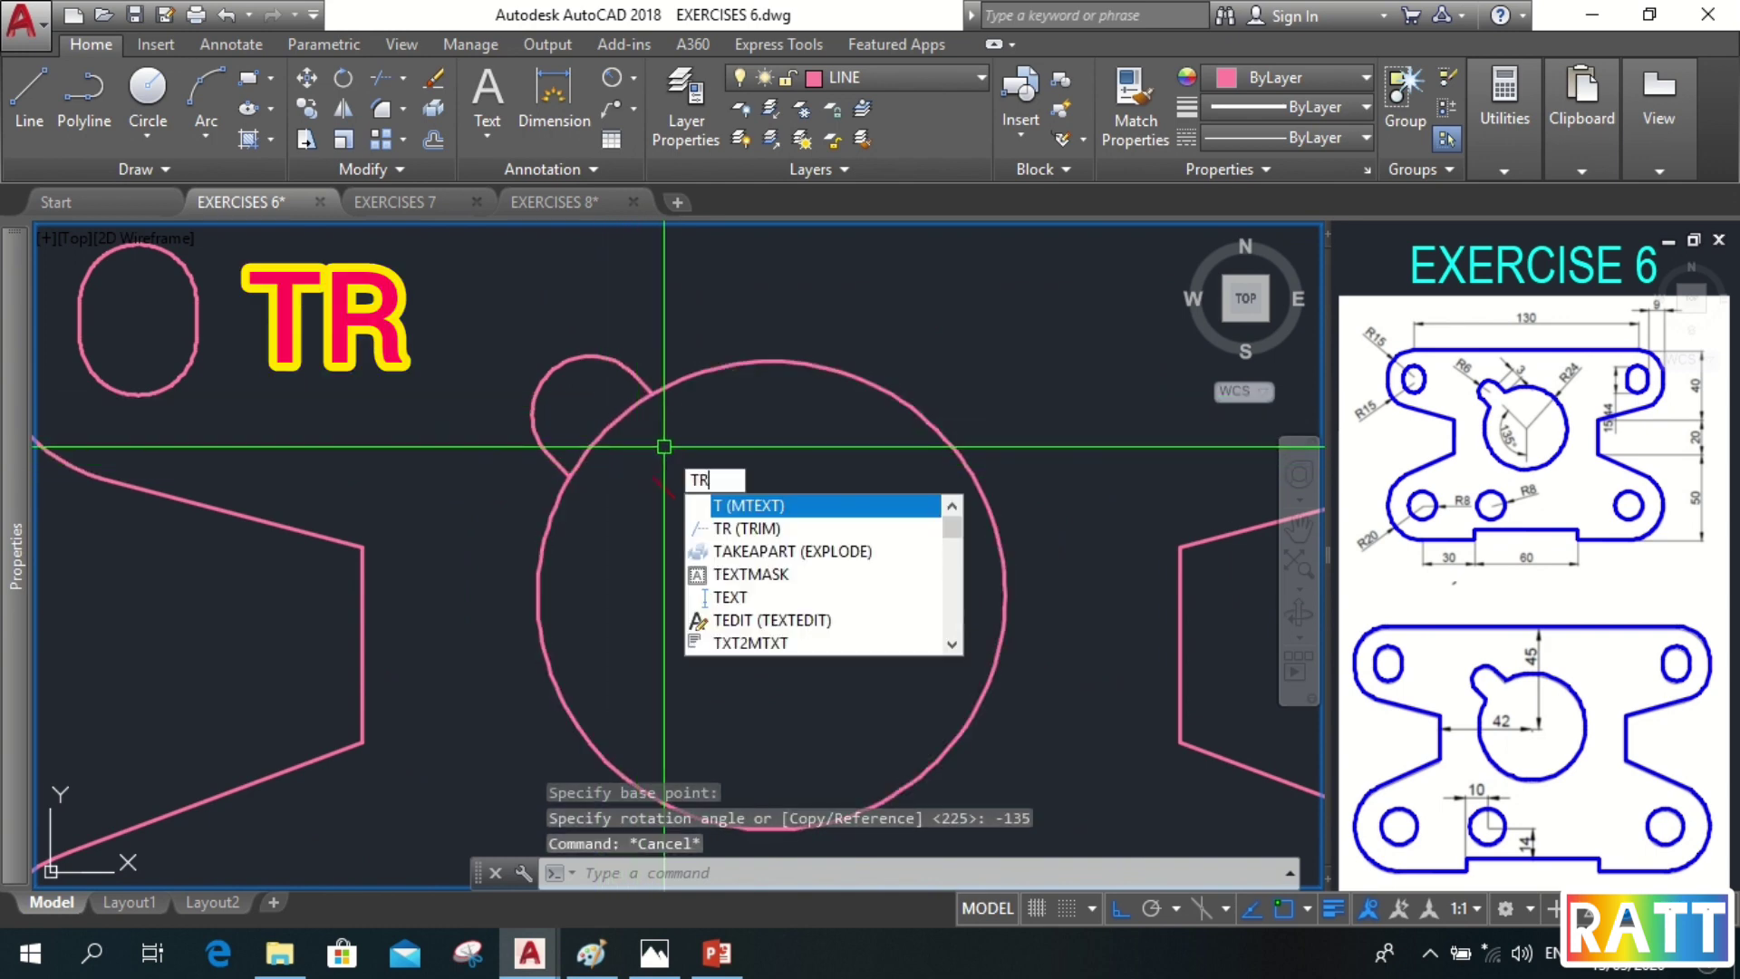
pyautogui.press('Return')
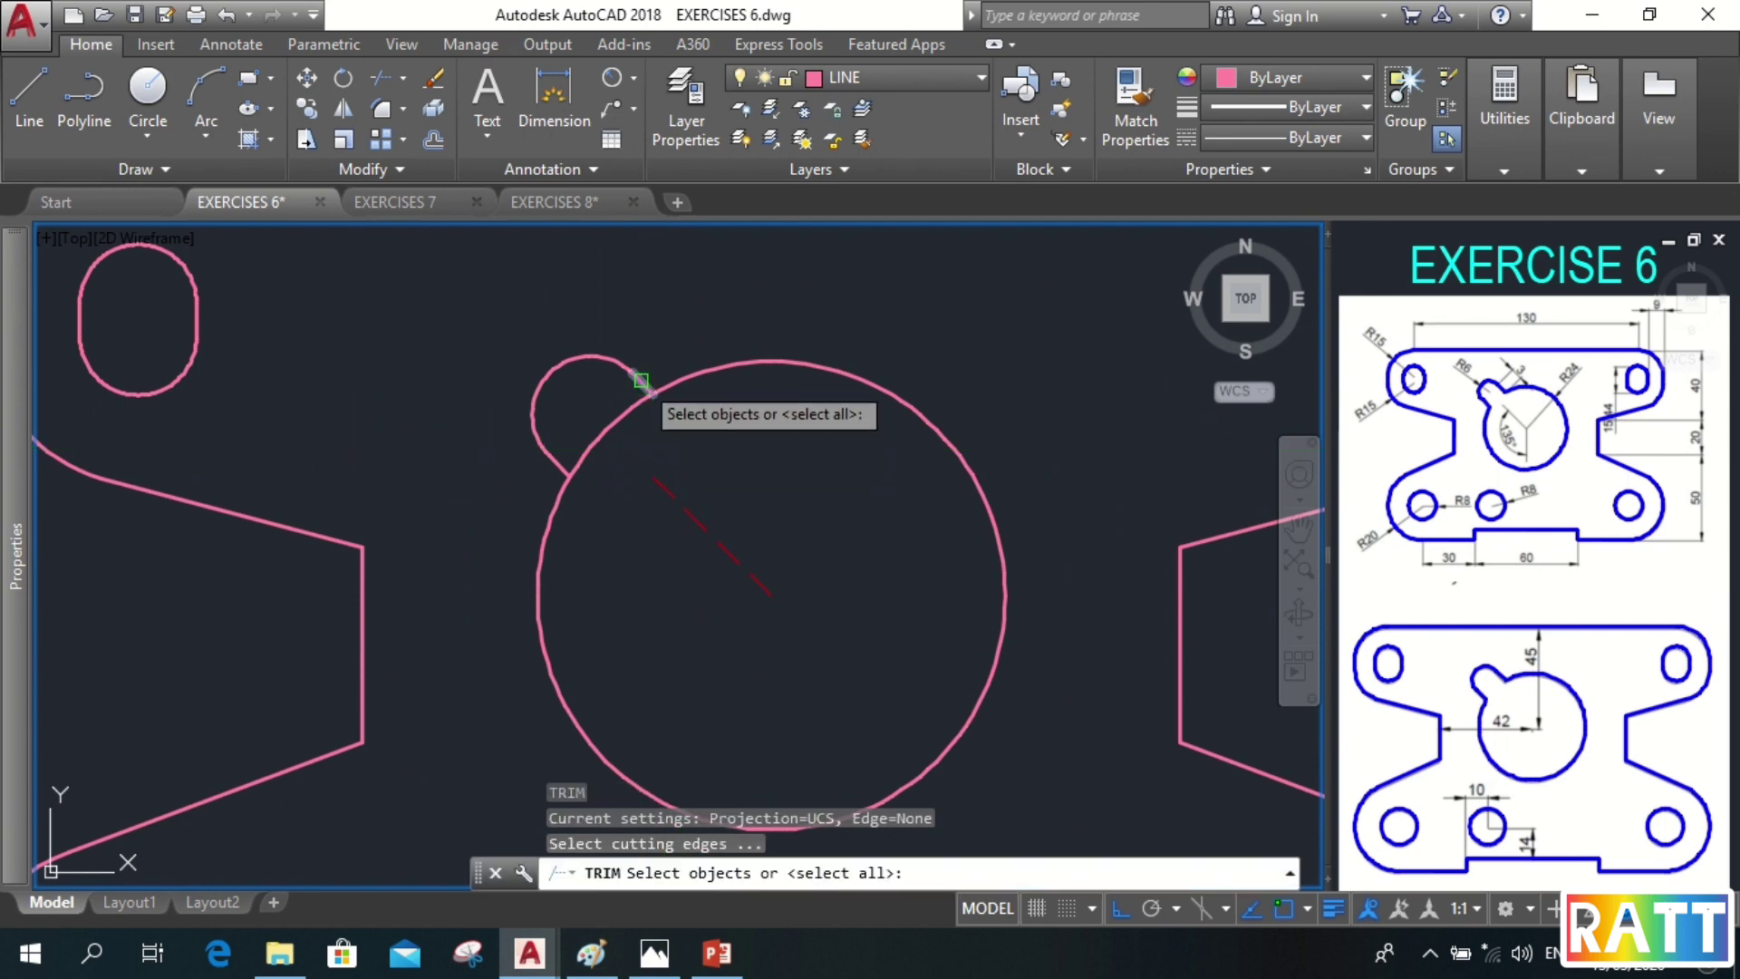
pyautogui.click(641, 380)
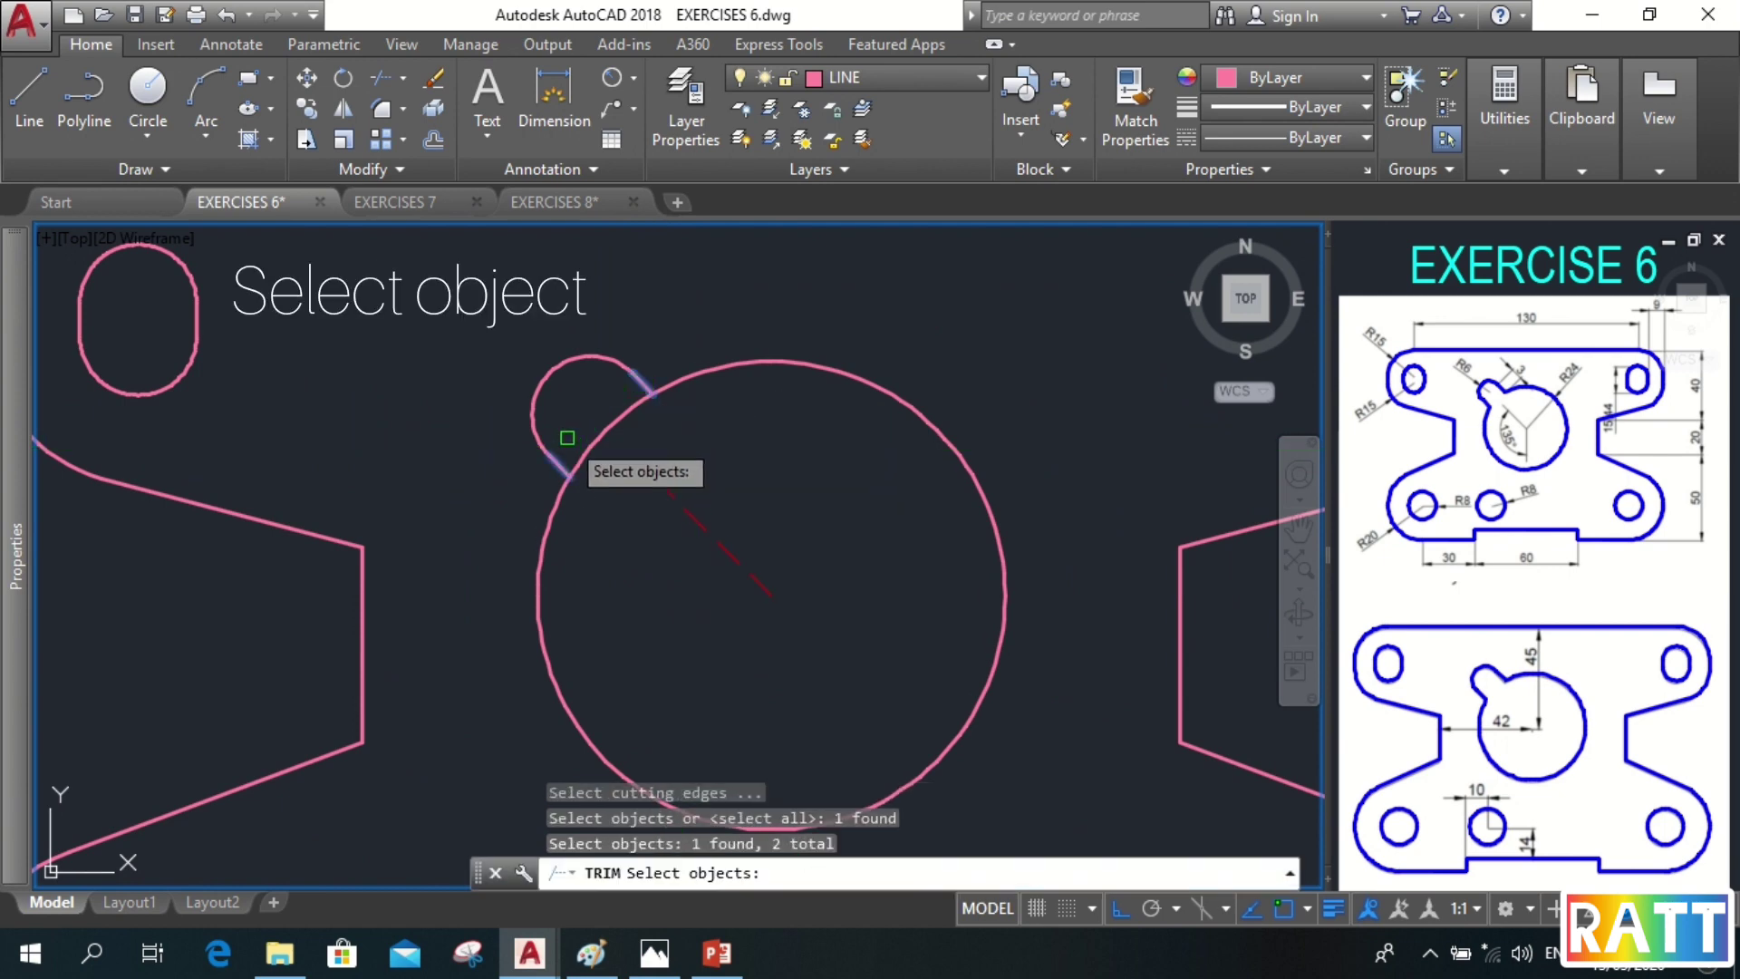
pyautogui.press('Return')
pyautogui.click(622, 445)
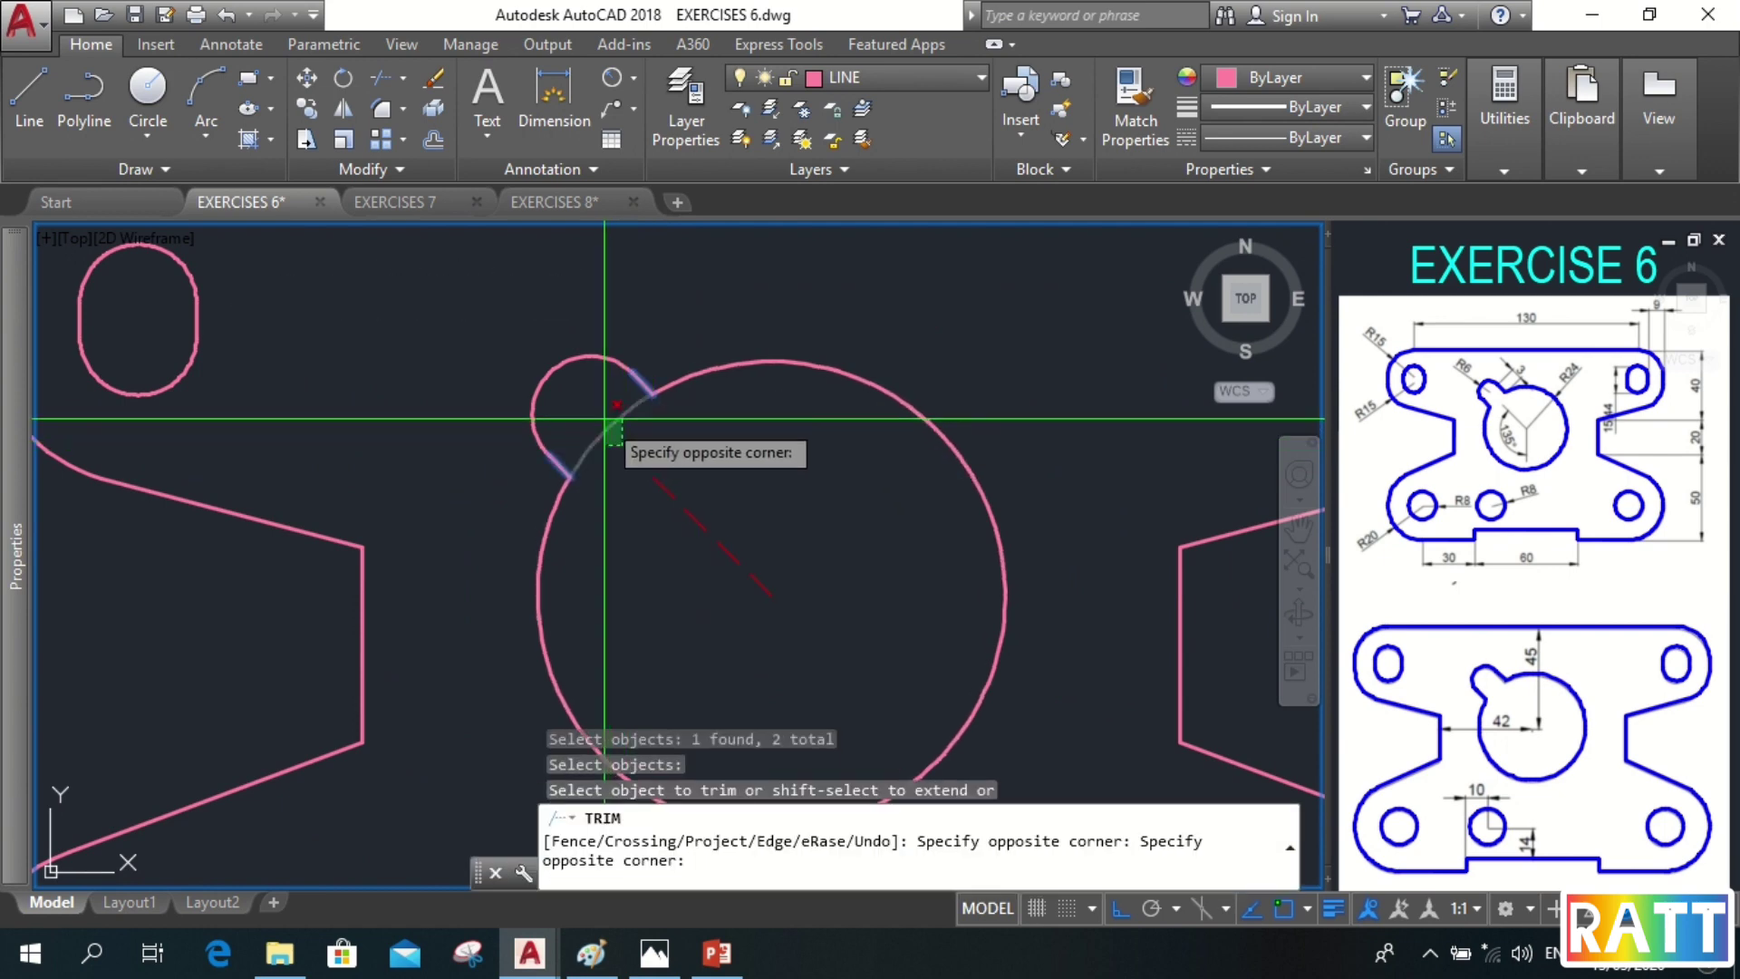
pyautogui.click(610, 416)
pyautogui.scroll(-4, 634, 453)
pyautogui.press('Return')
pyautogui.moveTo(701, 572)
pyautogui.mouseDown(button='middle')
pyautogui.moveTo(727, 598)
pyautogui.moveTo(693, 544)
pyautogui.mouseUp(button='middle')
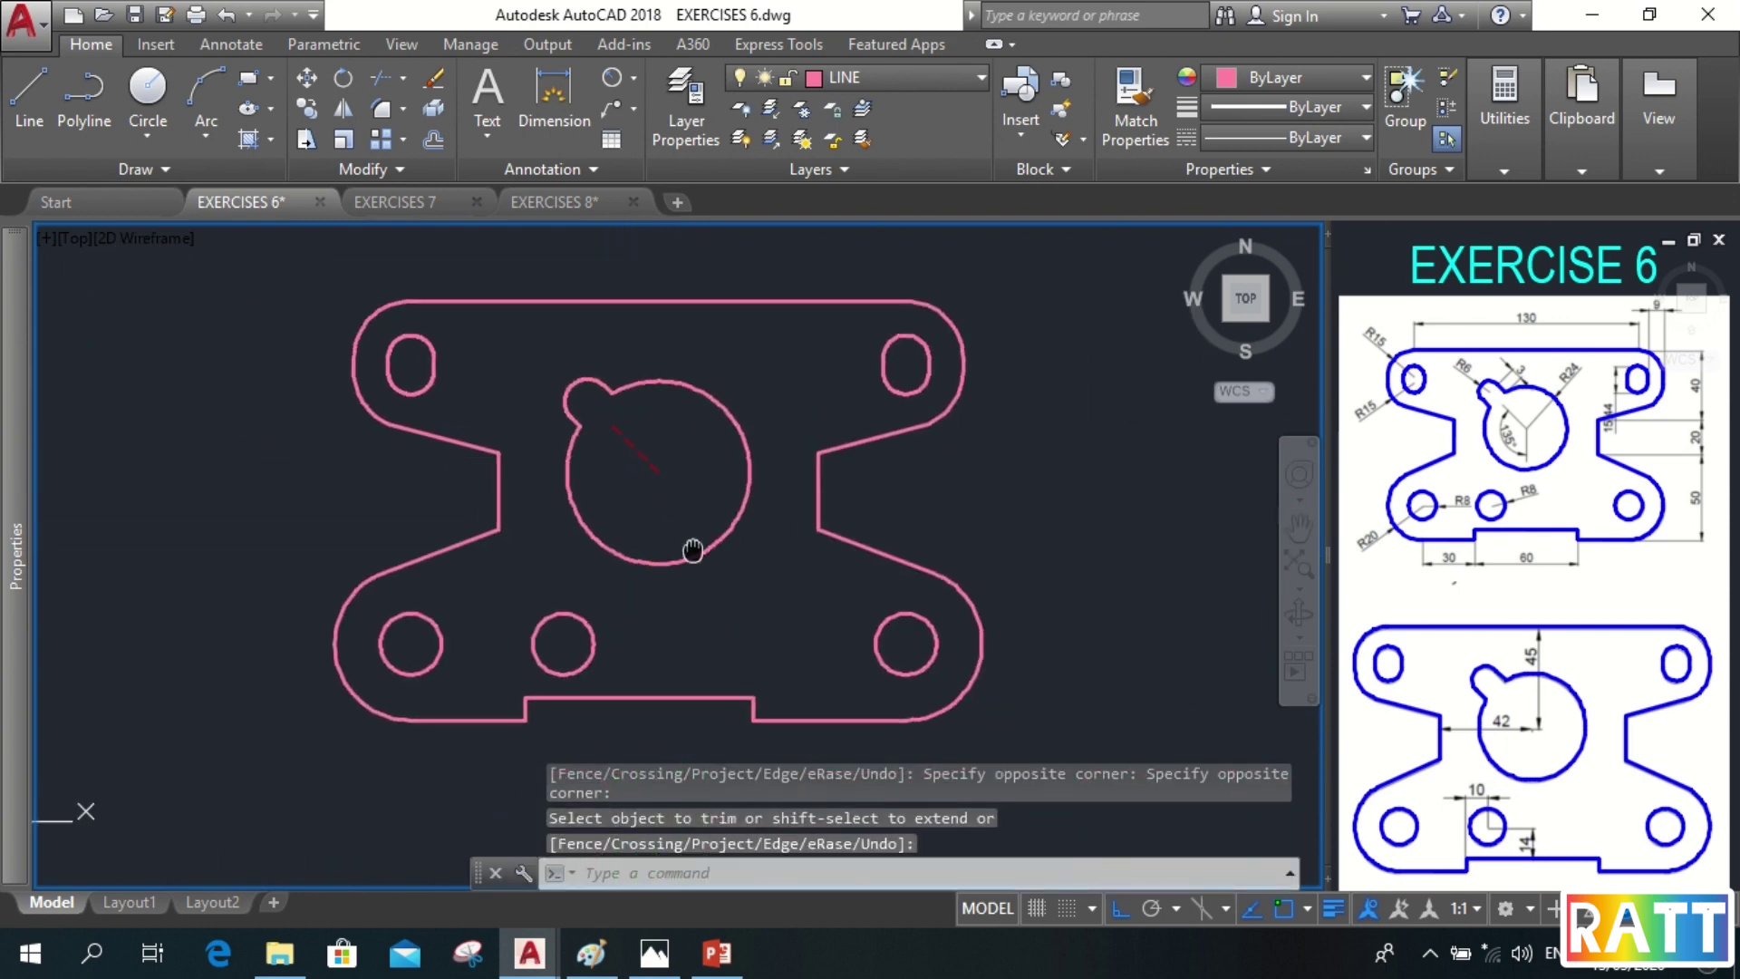
pyautogui.scroll(1, 943, 675)
pyautogui.write('L')
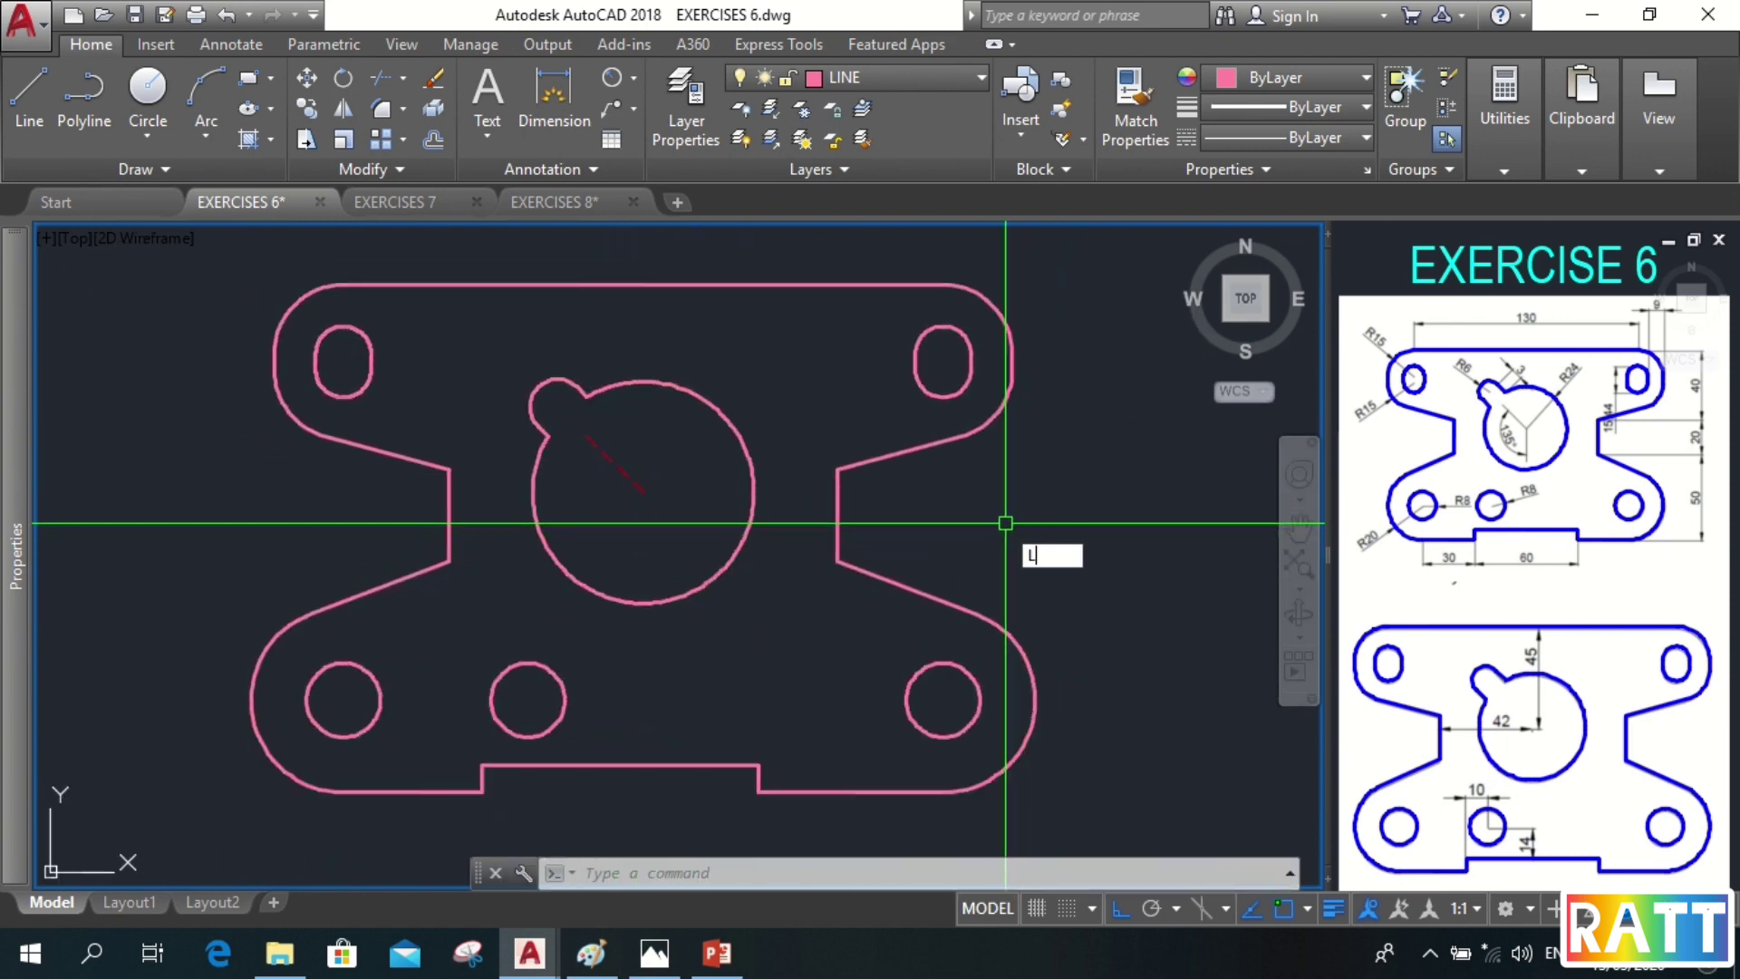
# Draw a vertical line below the circle's centre and match it to the centerline style
pyautogui.press('Return')
pyautogui.click(643, 493)
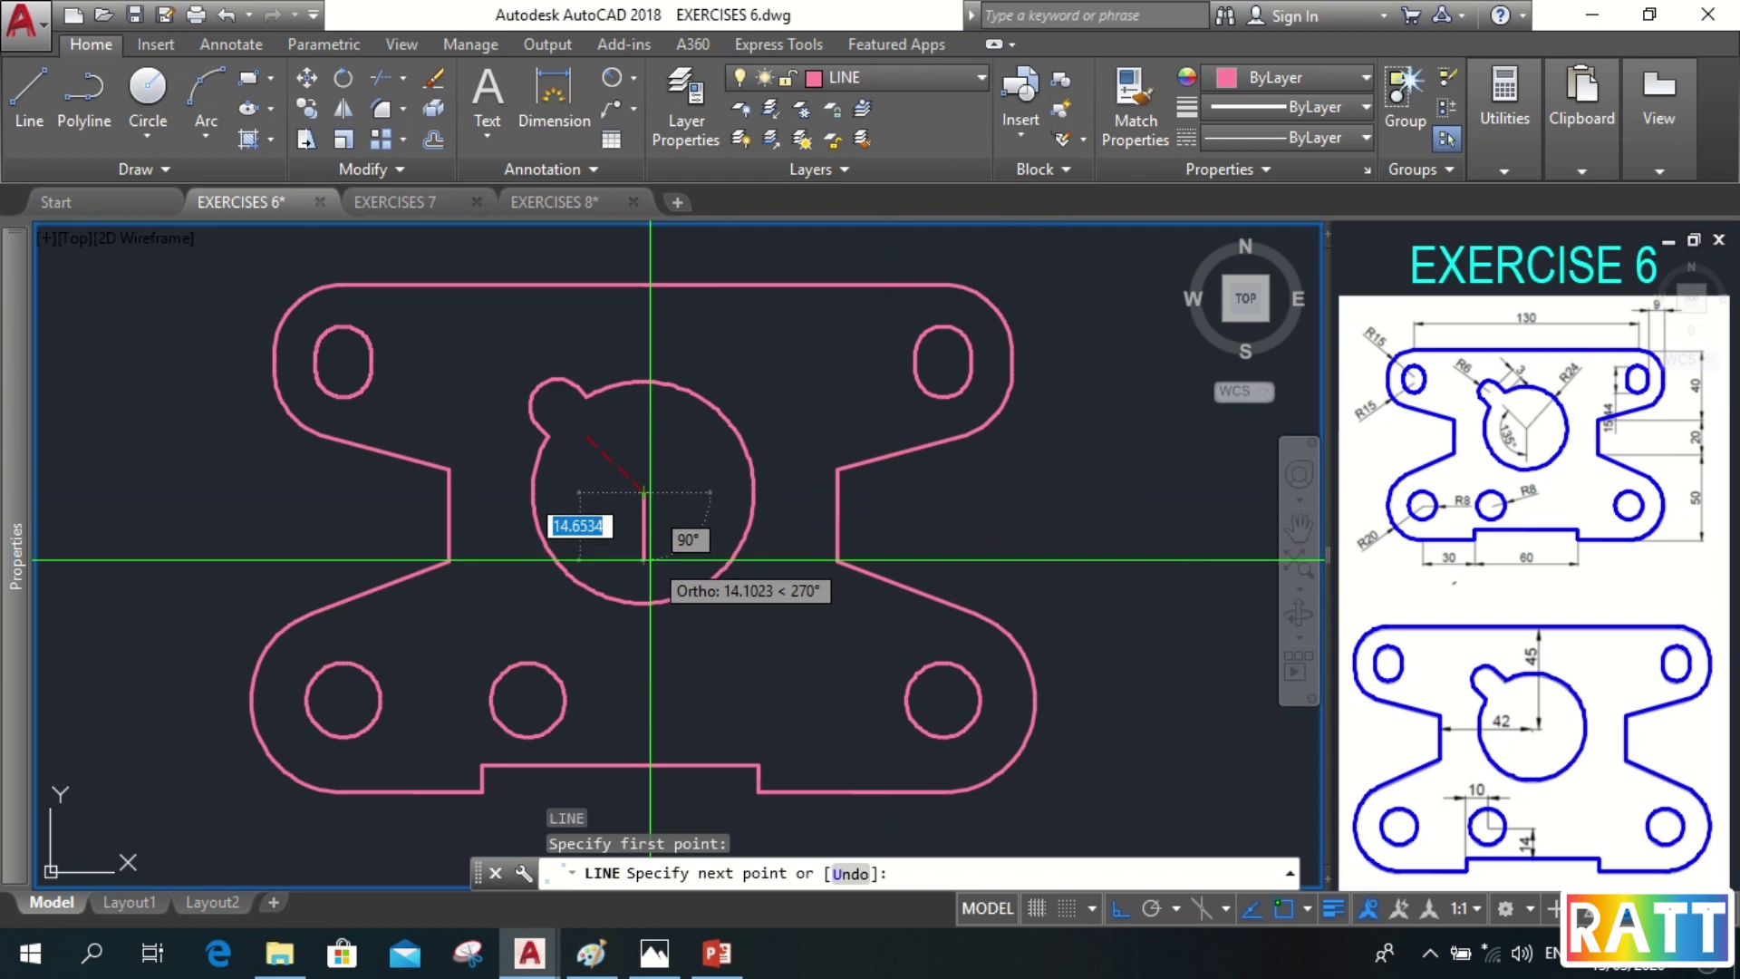
pyautogui.click(651, 561)
pyautogui.press('Return')
pyautogui.write('A')
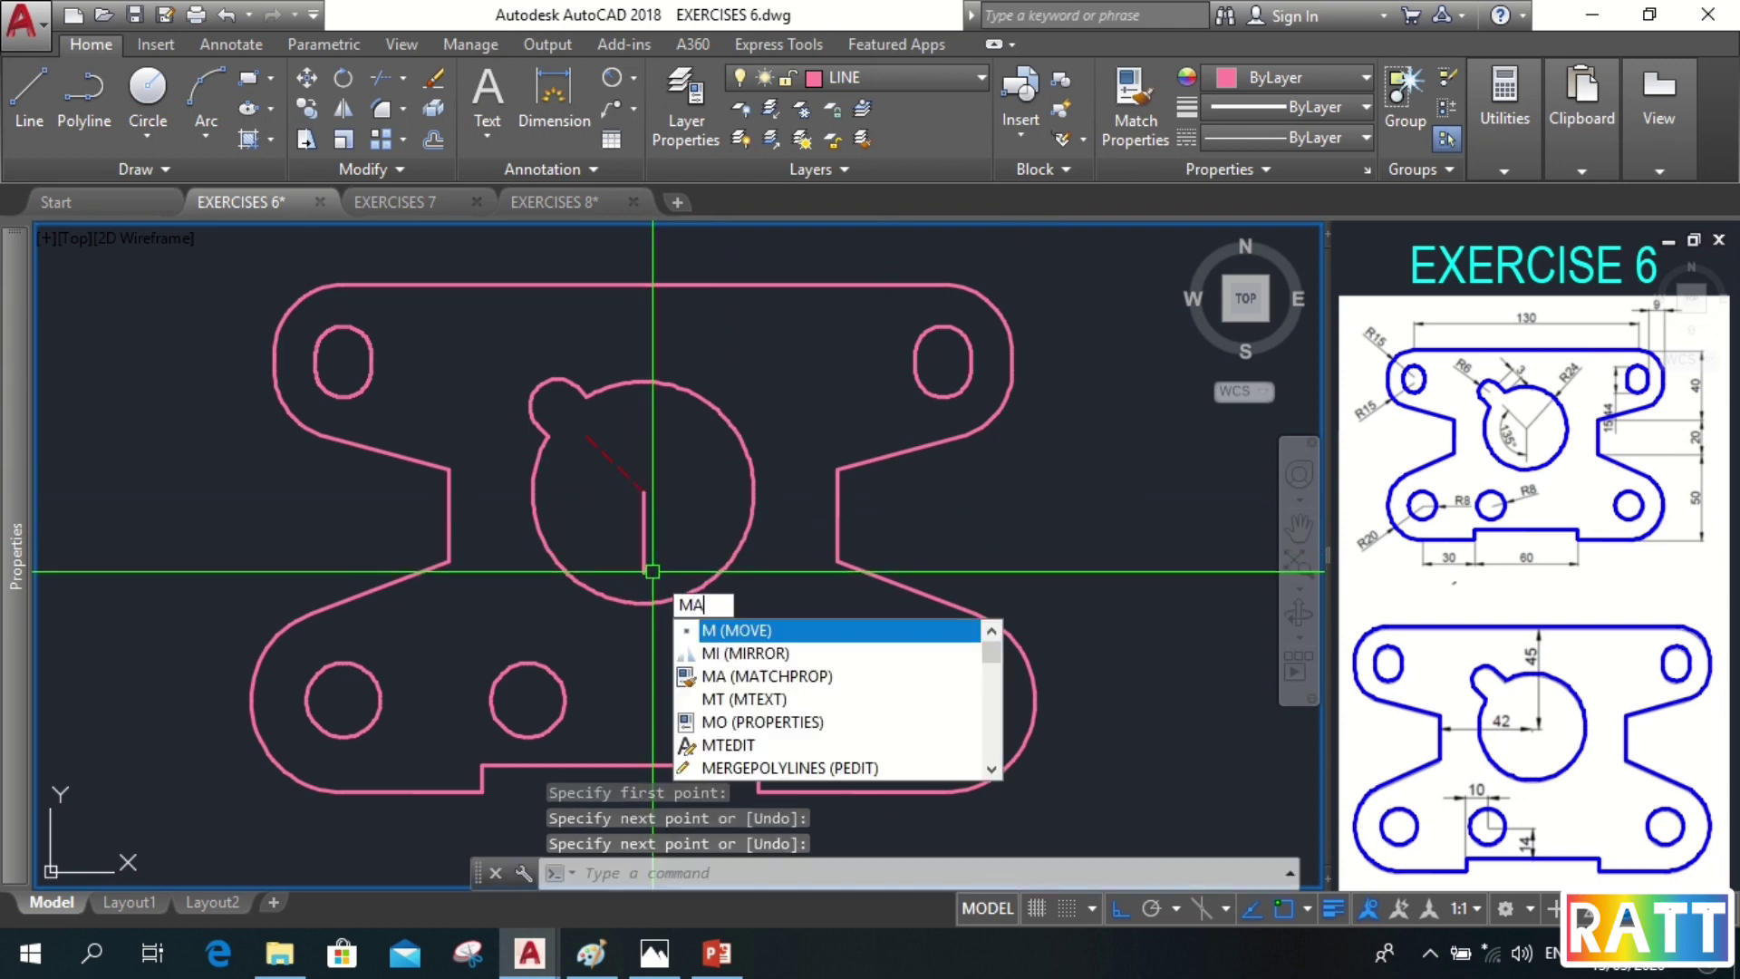
pyautogui.press('Return')
pyautogui.click(637, 482)
pyautogui.click(633, 528)
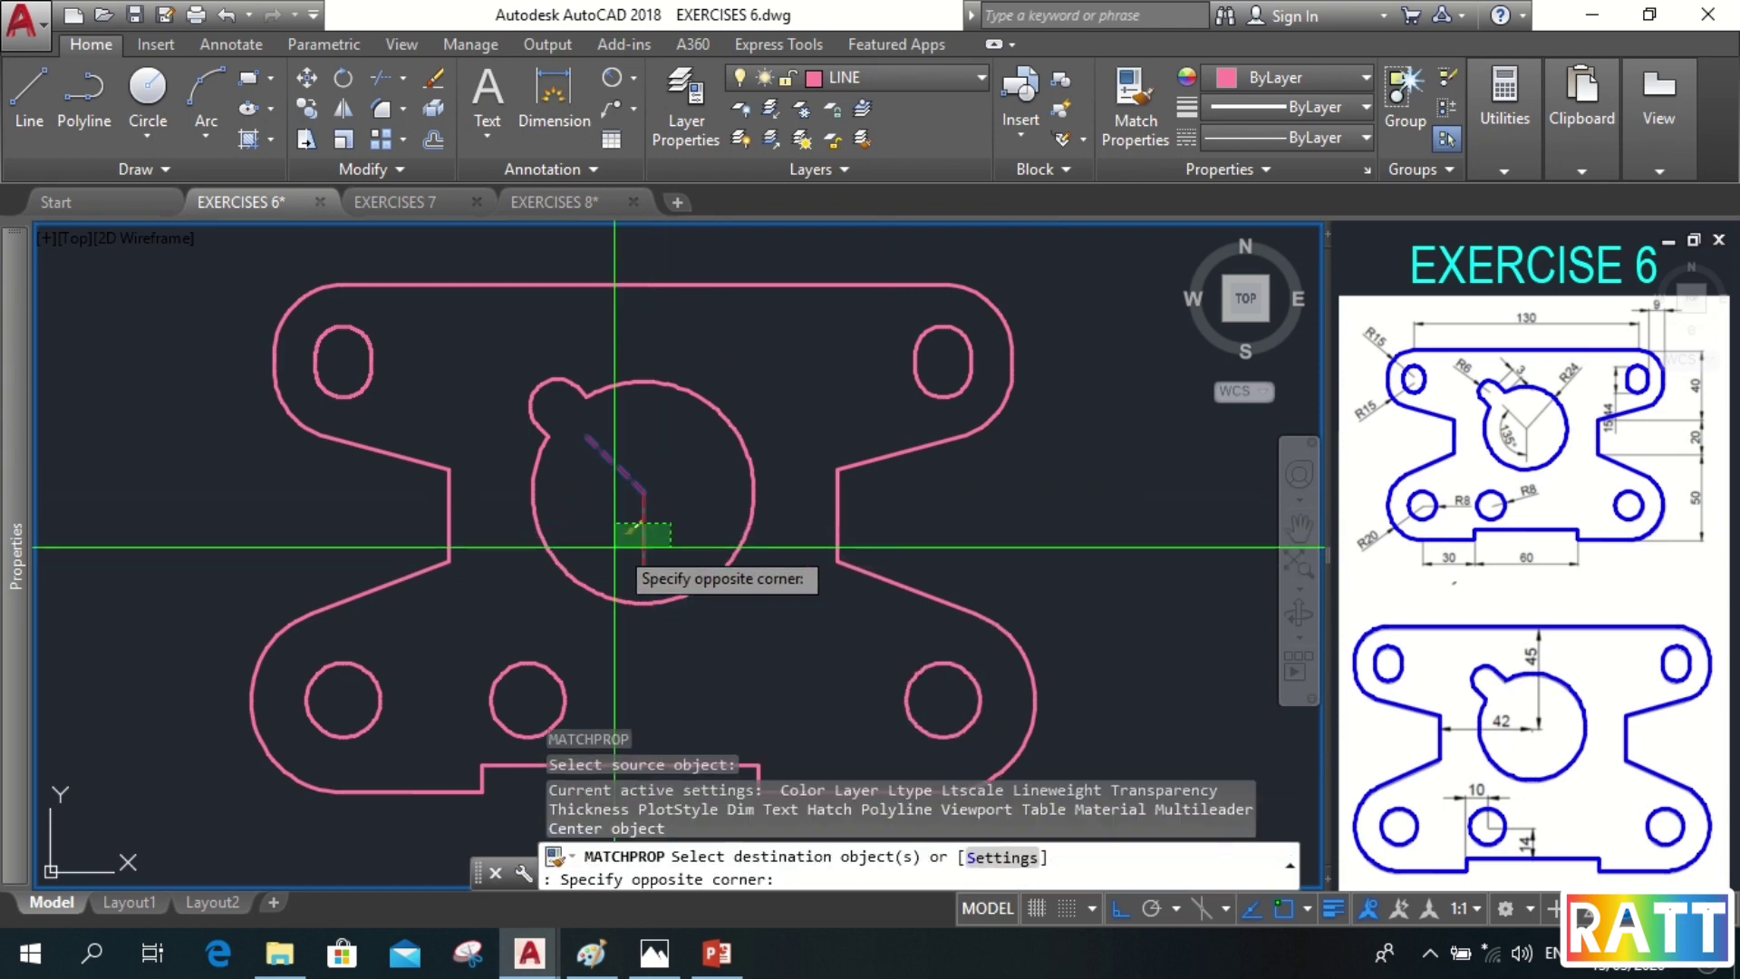
pyautogui.scroll(-2, 642, 528)
pyautogui.moveTo(714, 564); pyautogui.dragTo(471, 573, button='middle')
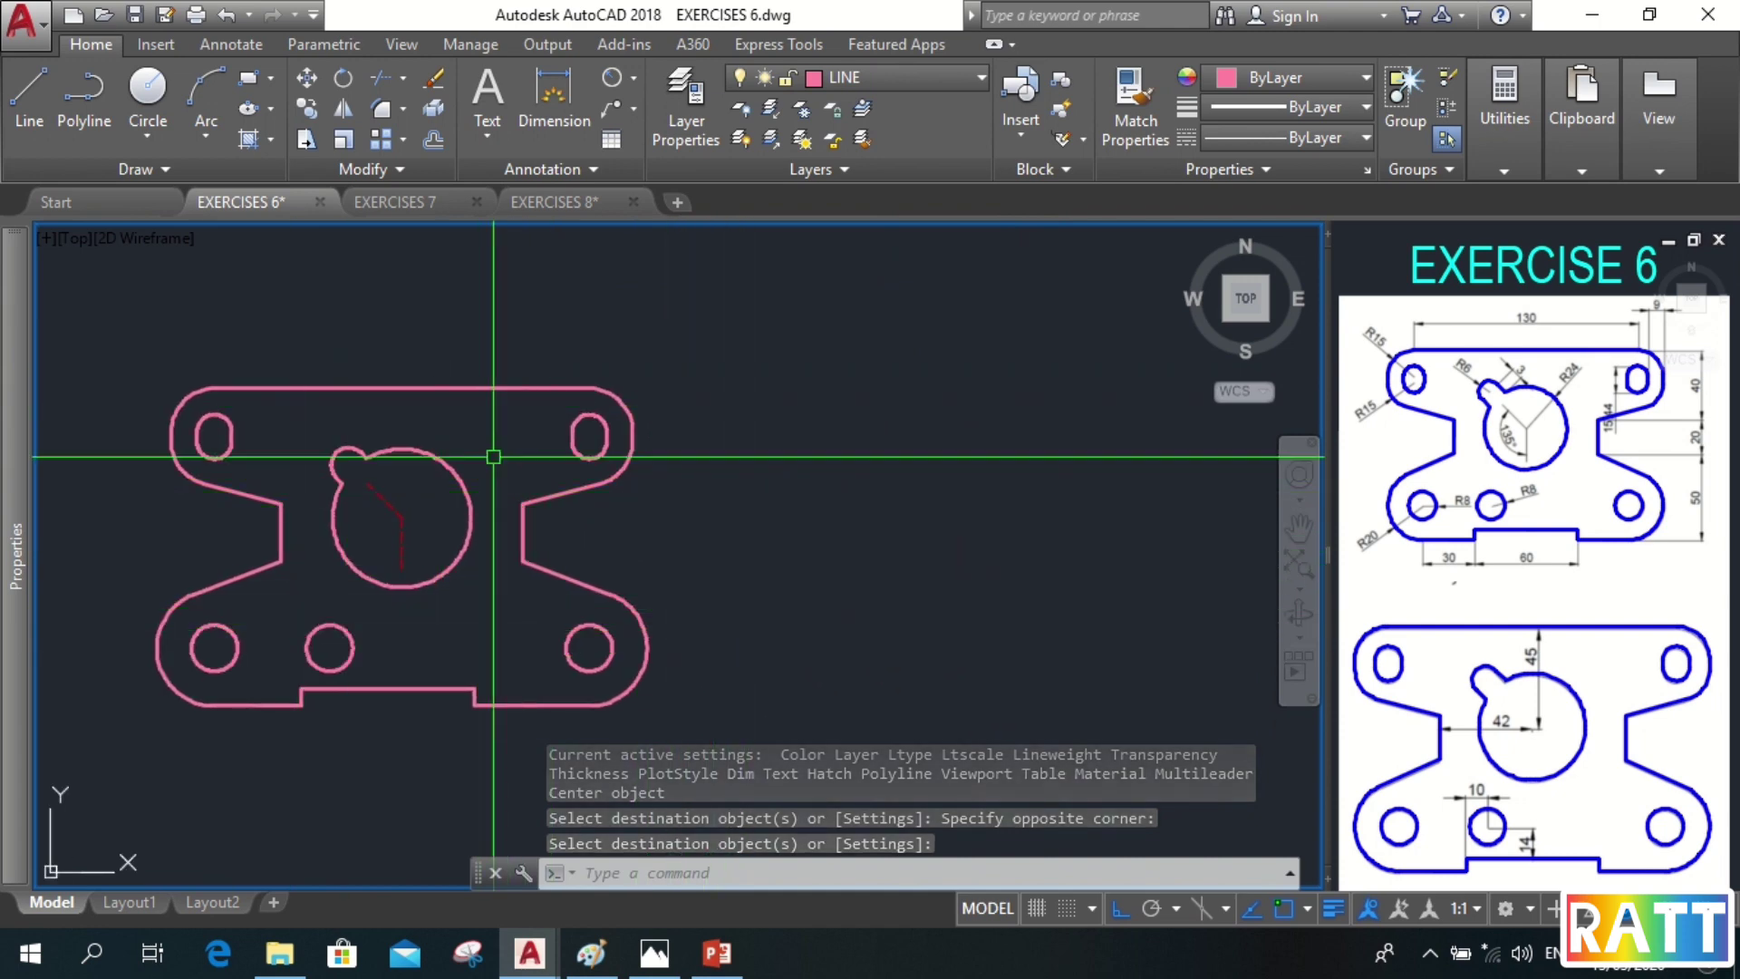
# Copy the whole bracket plate with CO and place the copy to the right of the original
pyautogui.write('ct ')
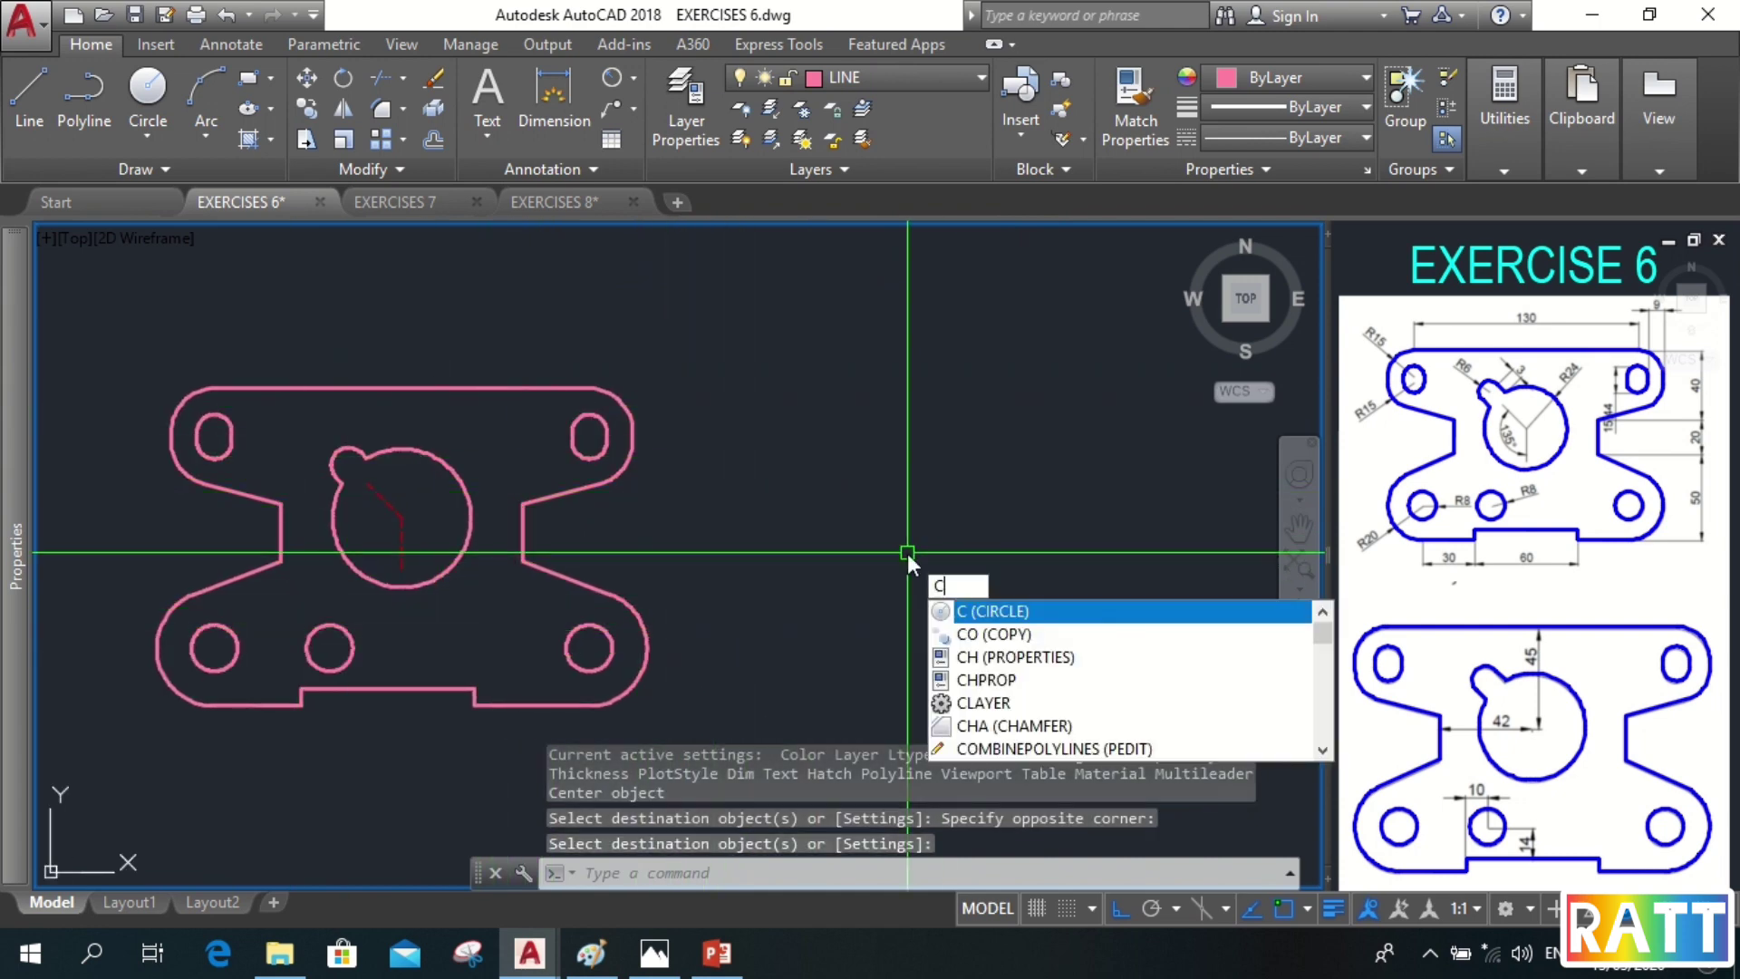
pyautogui.write('o')
pyautogui.press('Return')
pyautogui.click(773, 736)
pyautogui.click(172, 390)
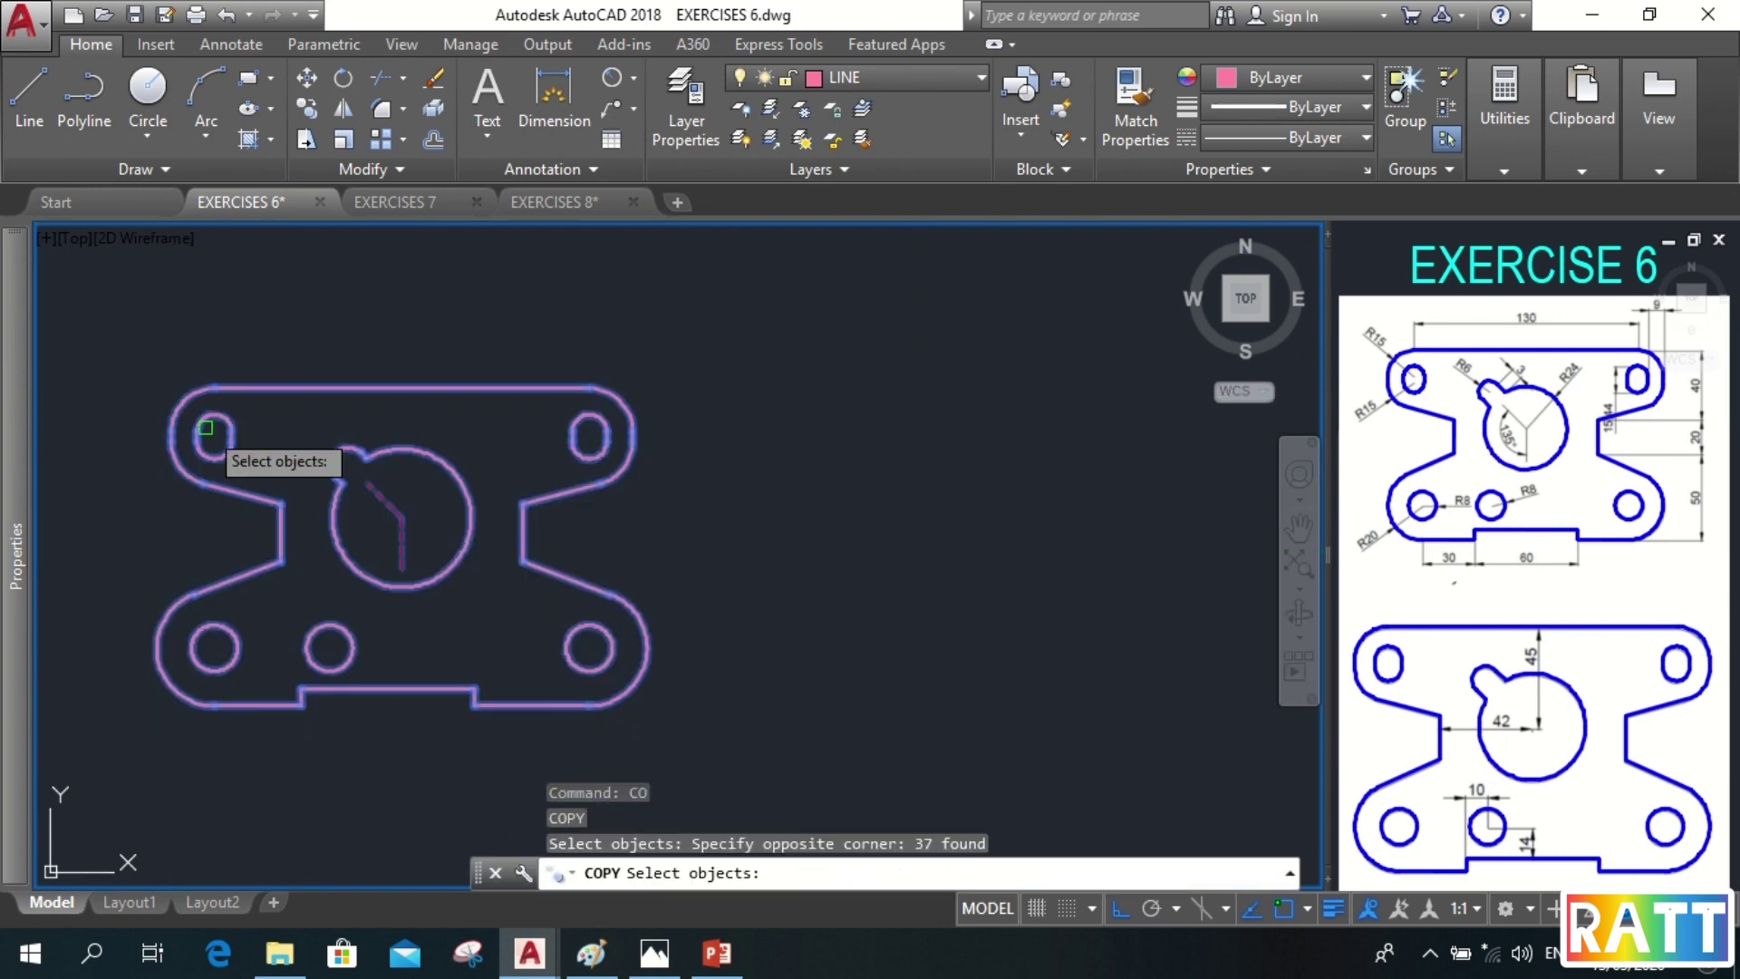
pyautogui.press('Return')
pyautogui.click(343, 754)
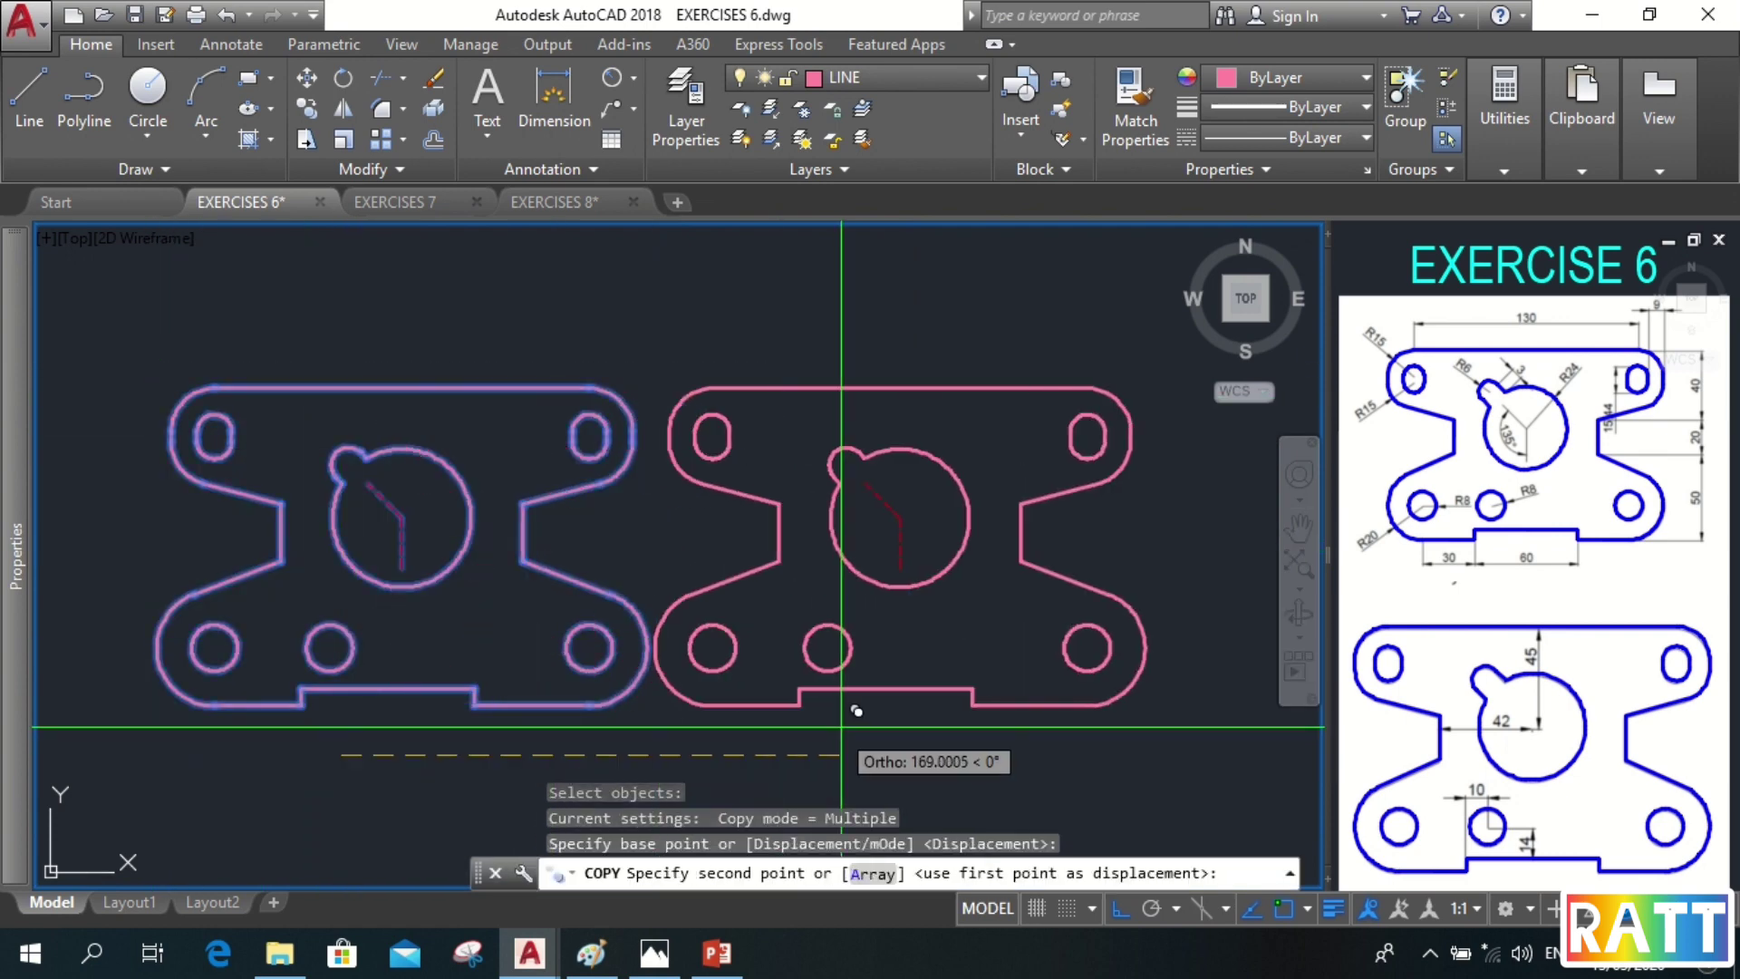
pyautogui.click(937, 722)
pyautogui.press('Return')
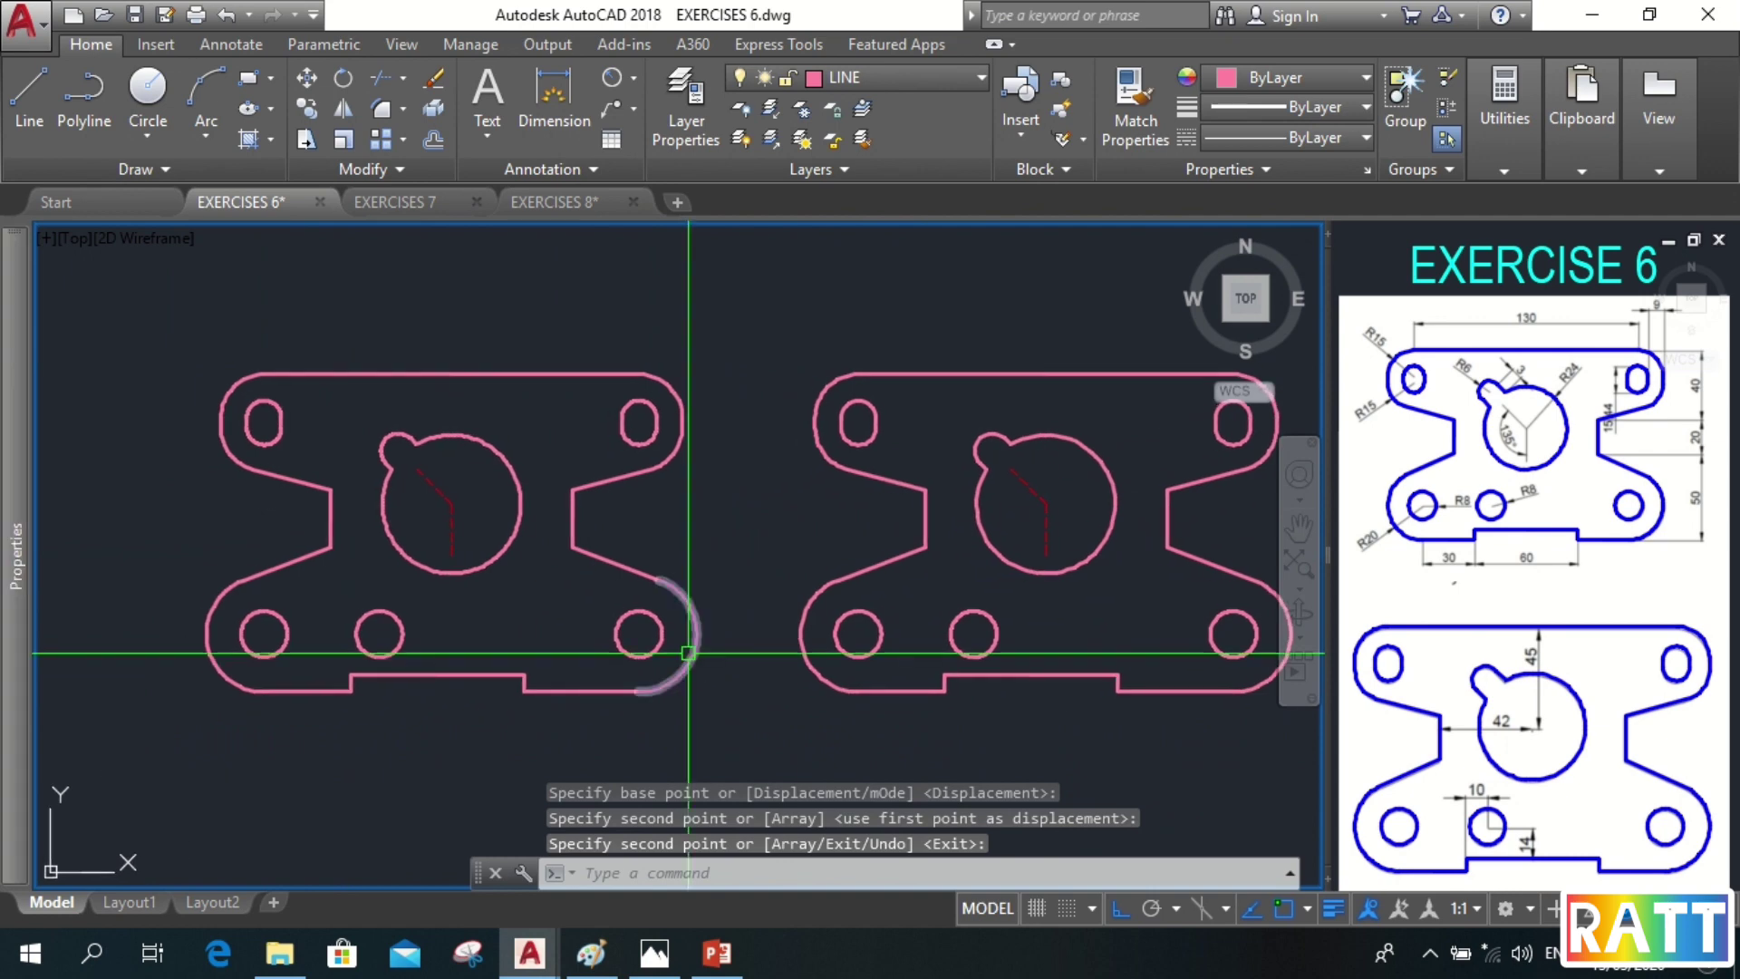
pyautogui.scroll(2, 594, 609)
pyautogui.moveTo(594, 609); pyautogui.dragTo(783, 718, button='middle')
pyautogui.scroll(1, 783, 718)
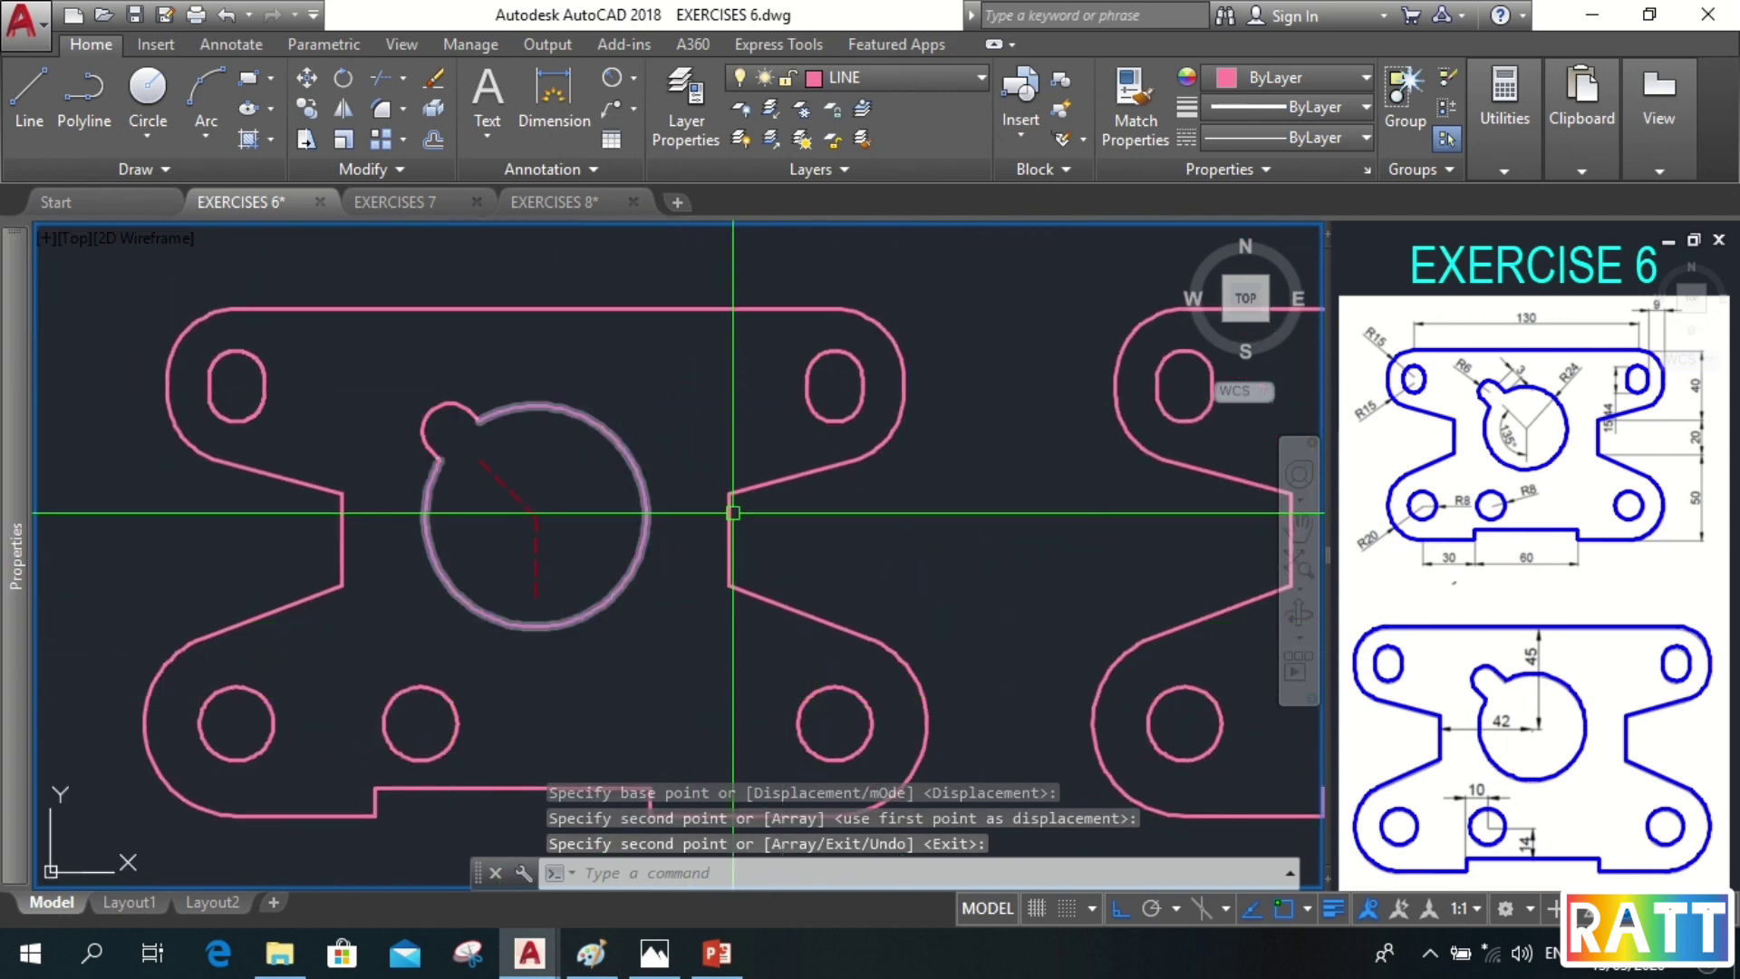
# Make layer 0 current and add a 130 linear dimension between the upper hole centres
pyautogui.click(895, 78)
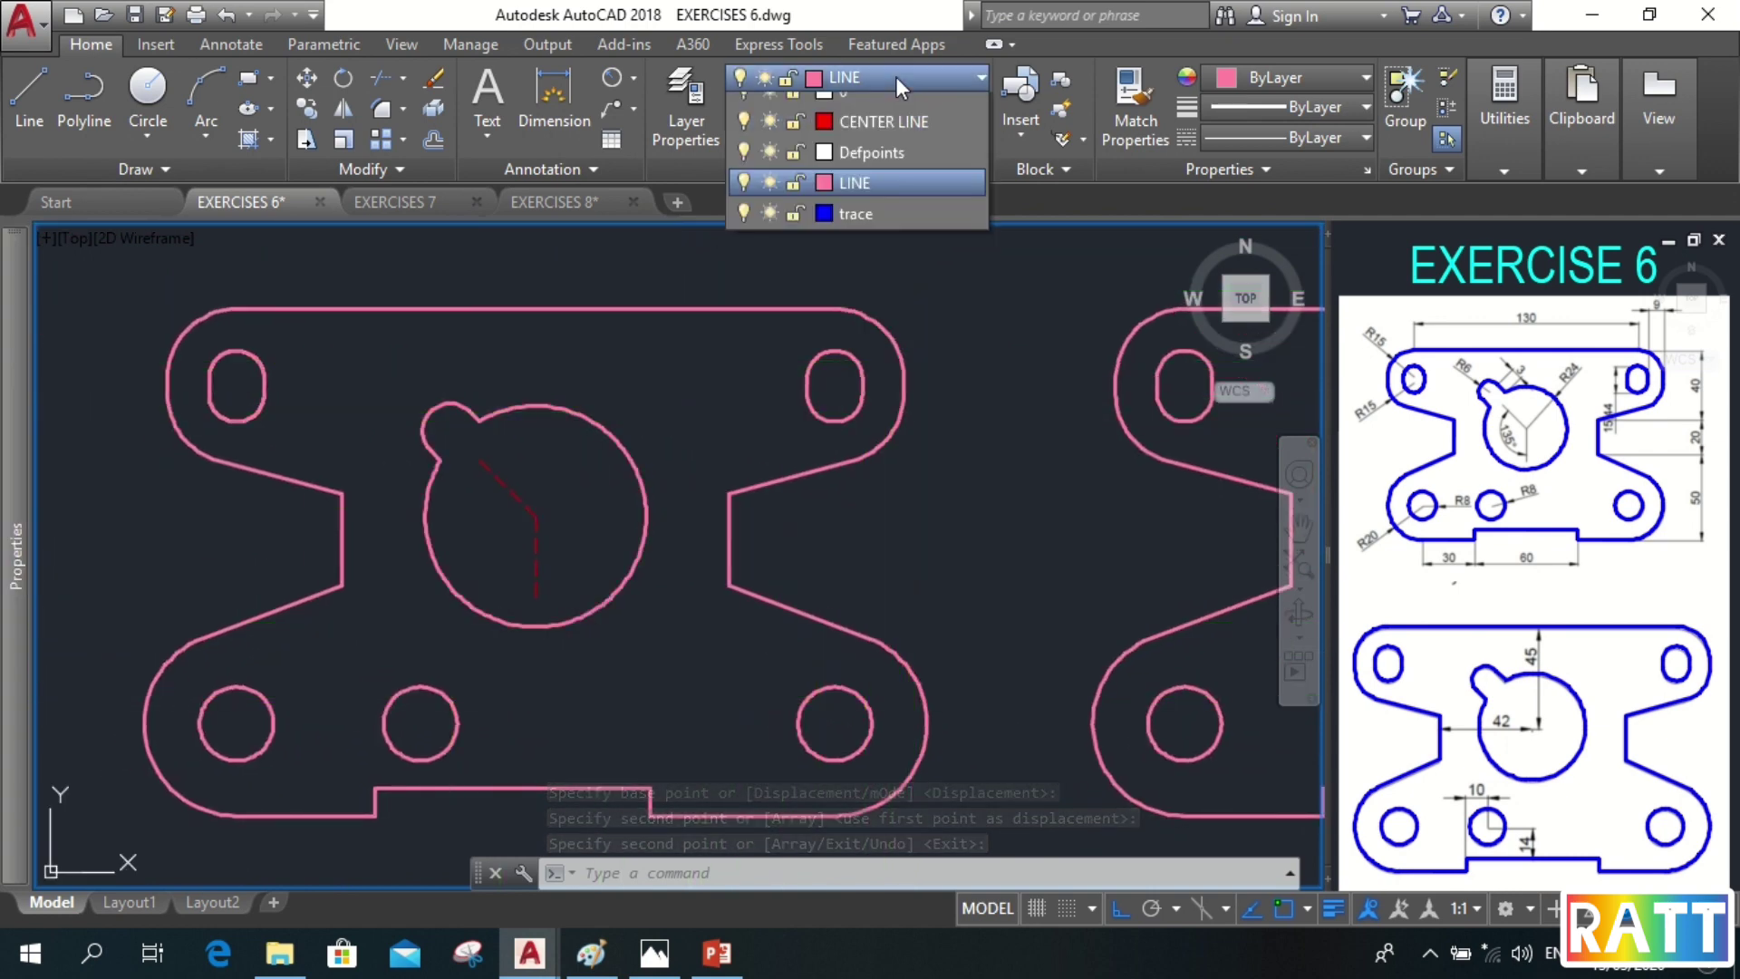
pyautogui.click(878, 111)
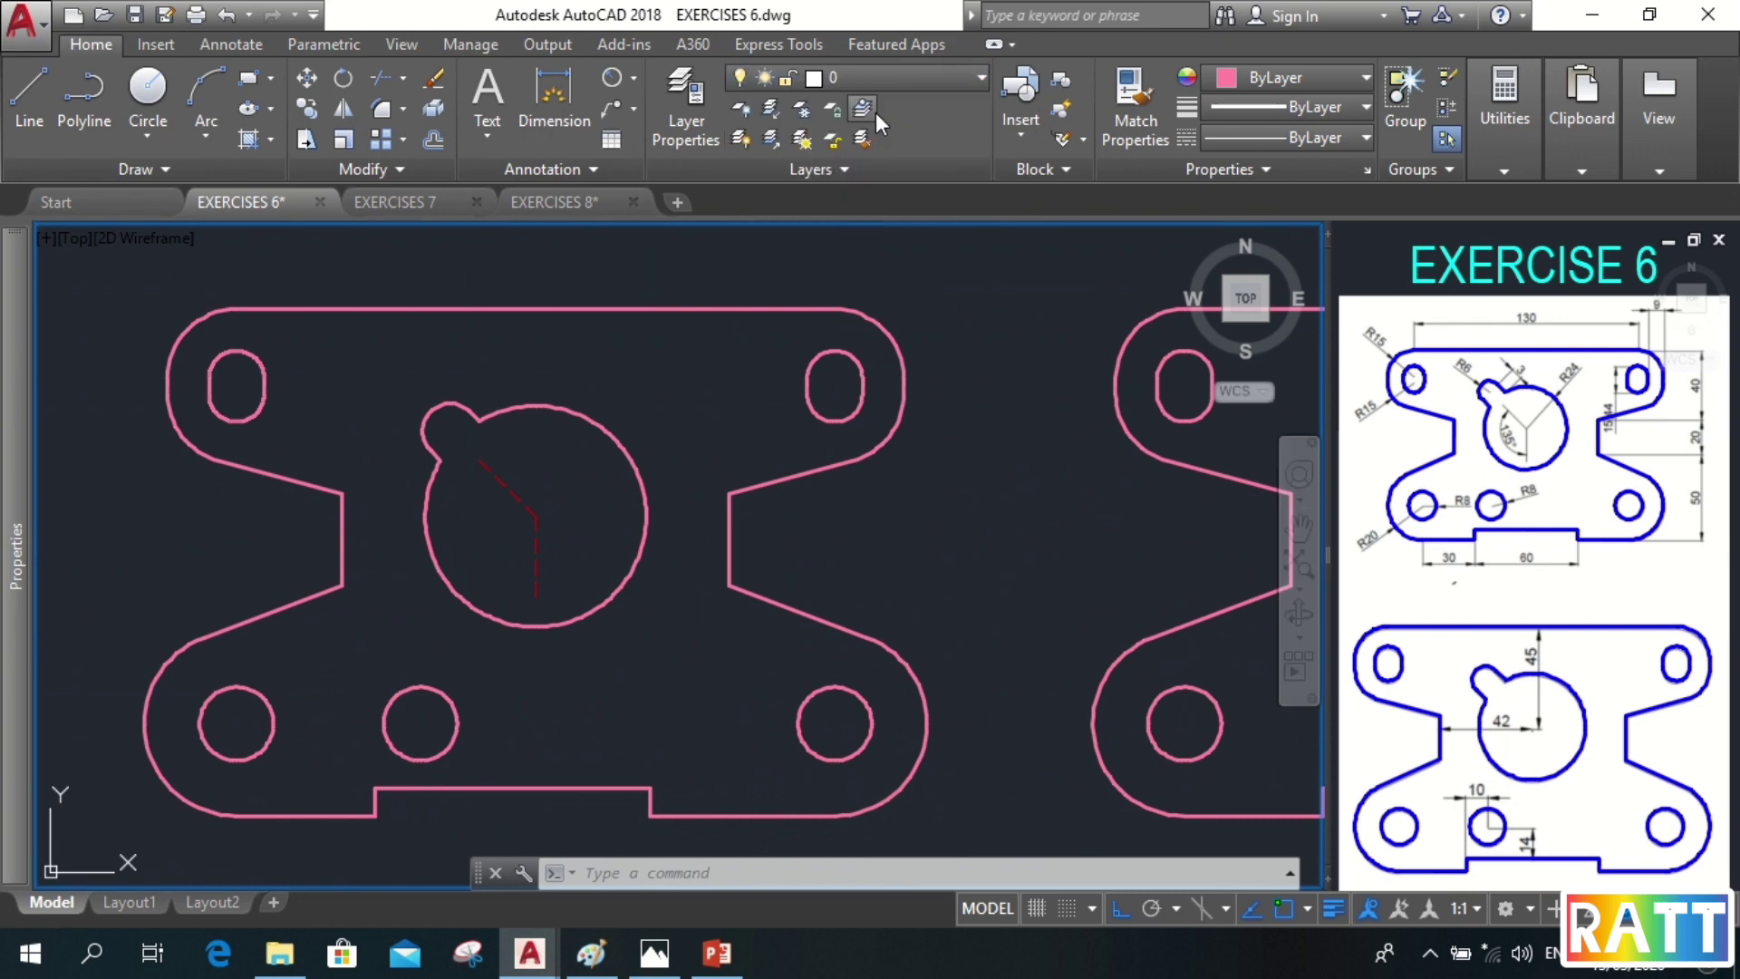
pyautogui.click(634, 78)
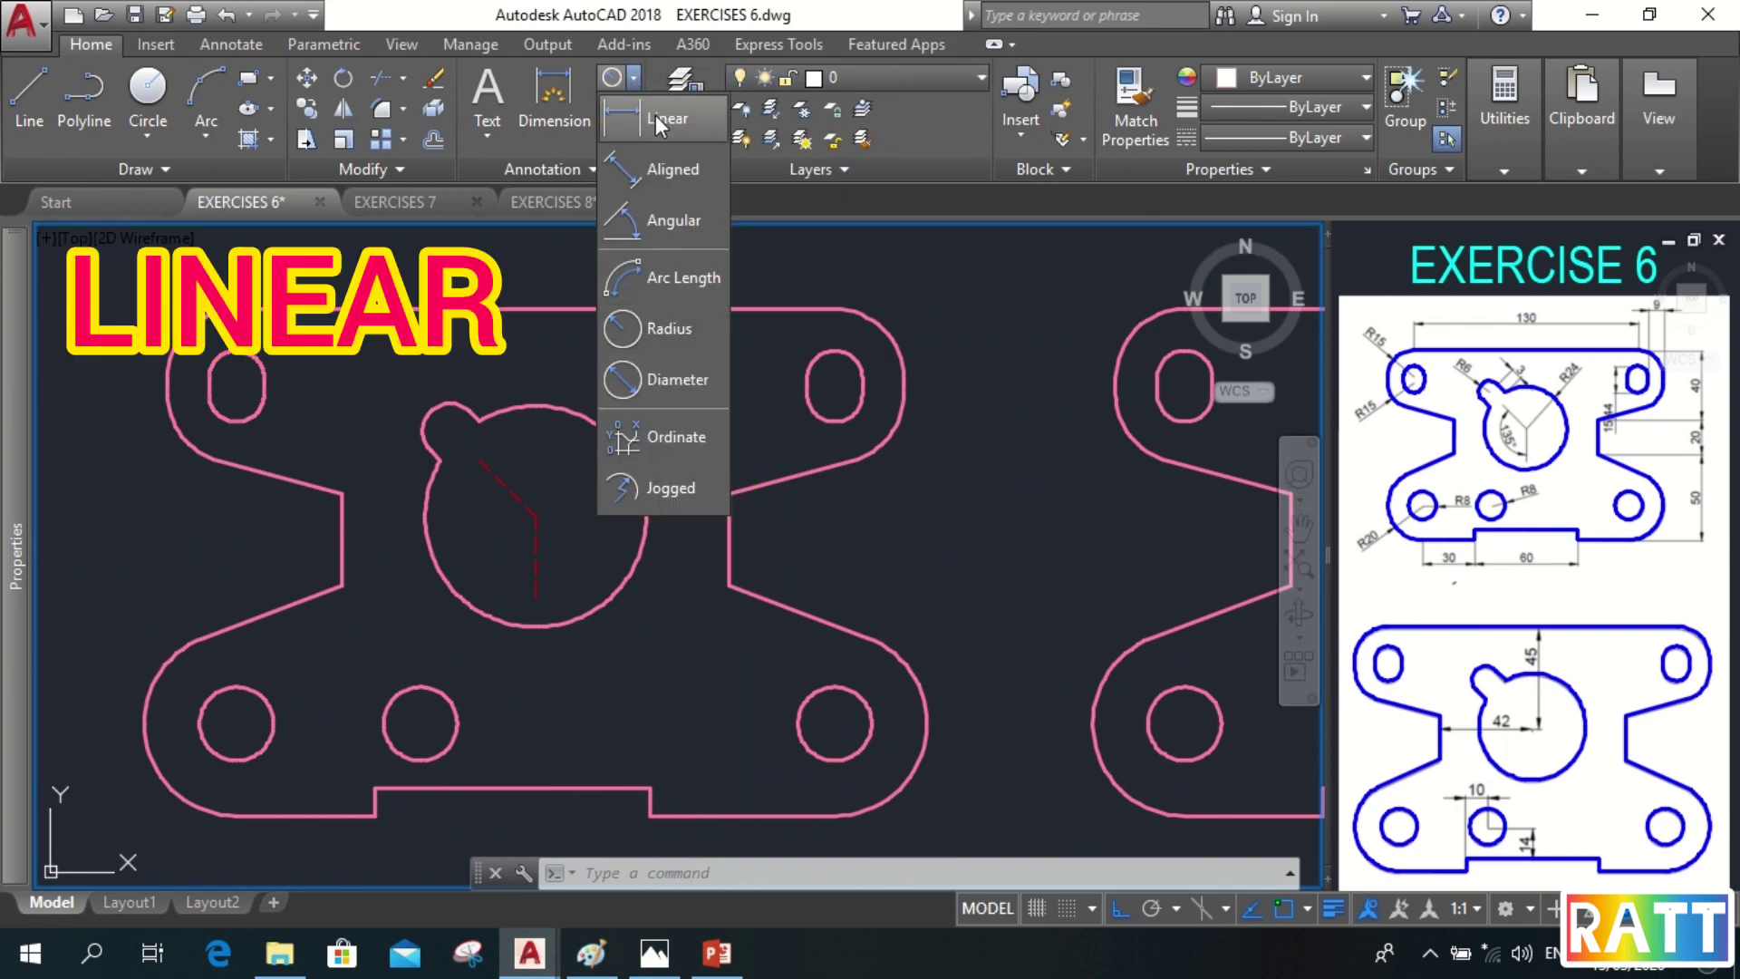
pyautogui.click(658, 120)
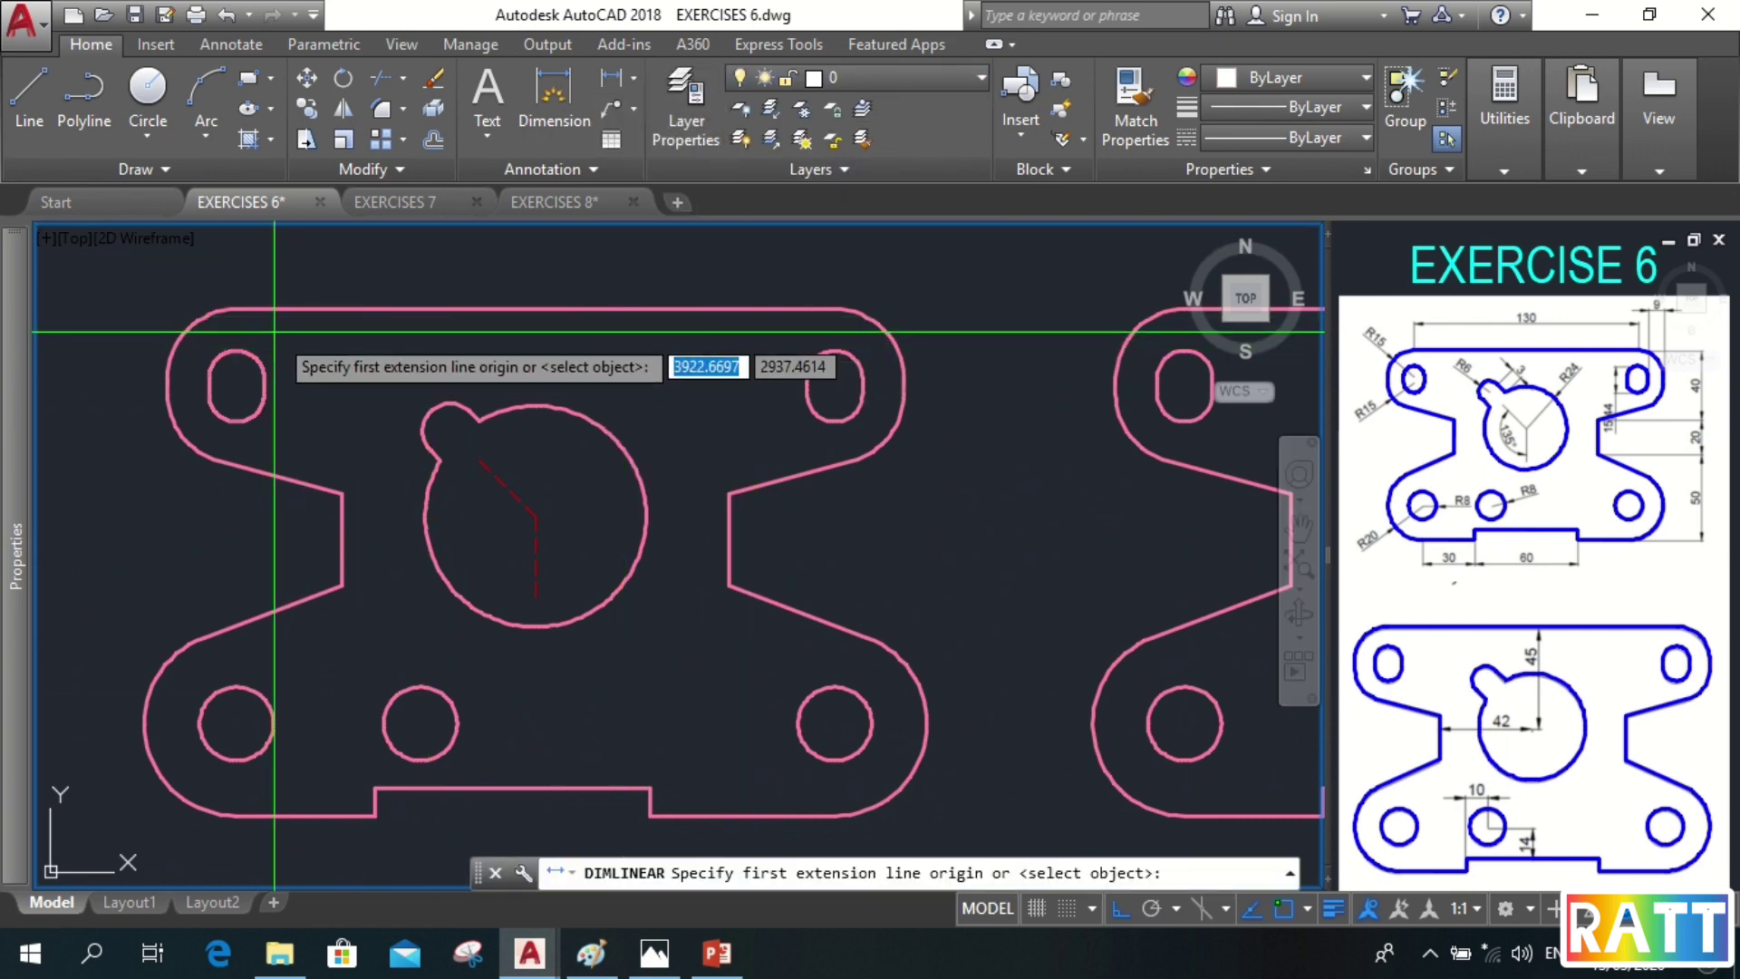
pyautogui.click(235, 309)
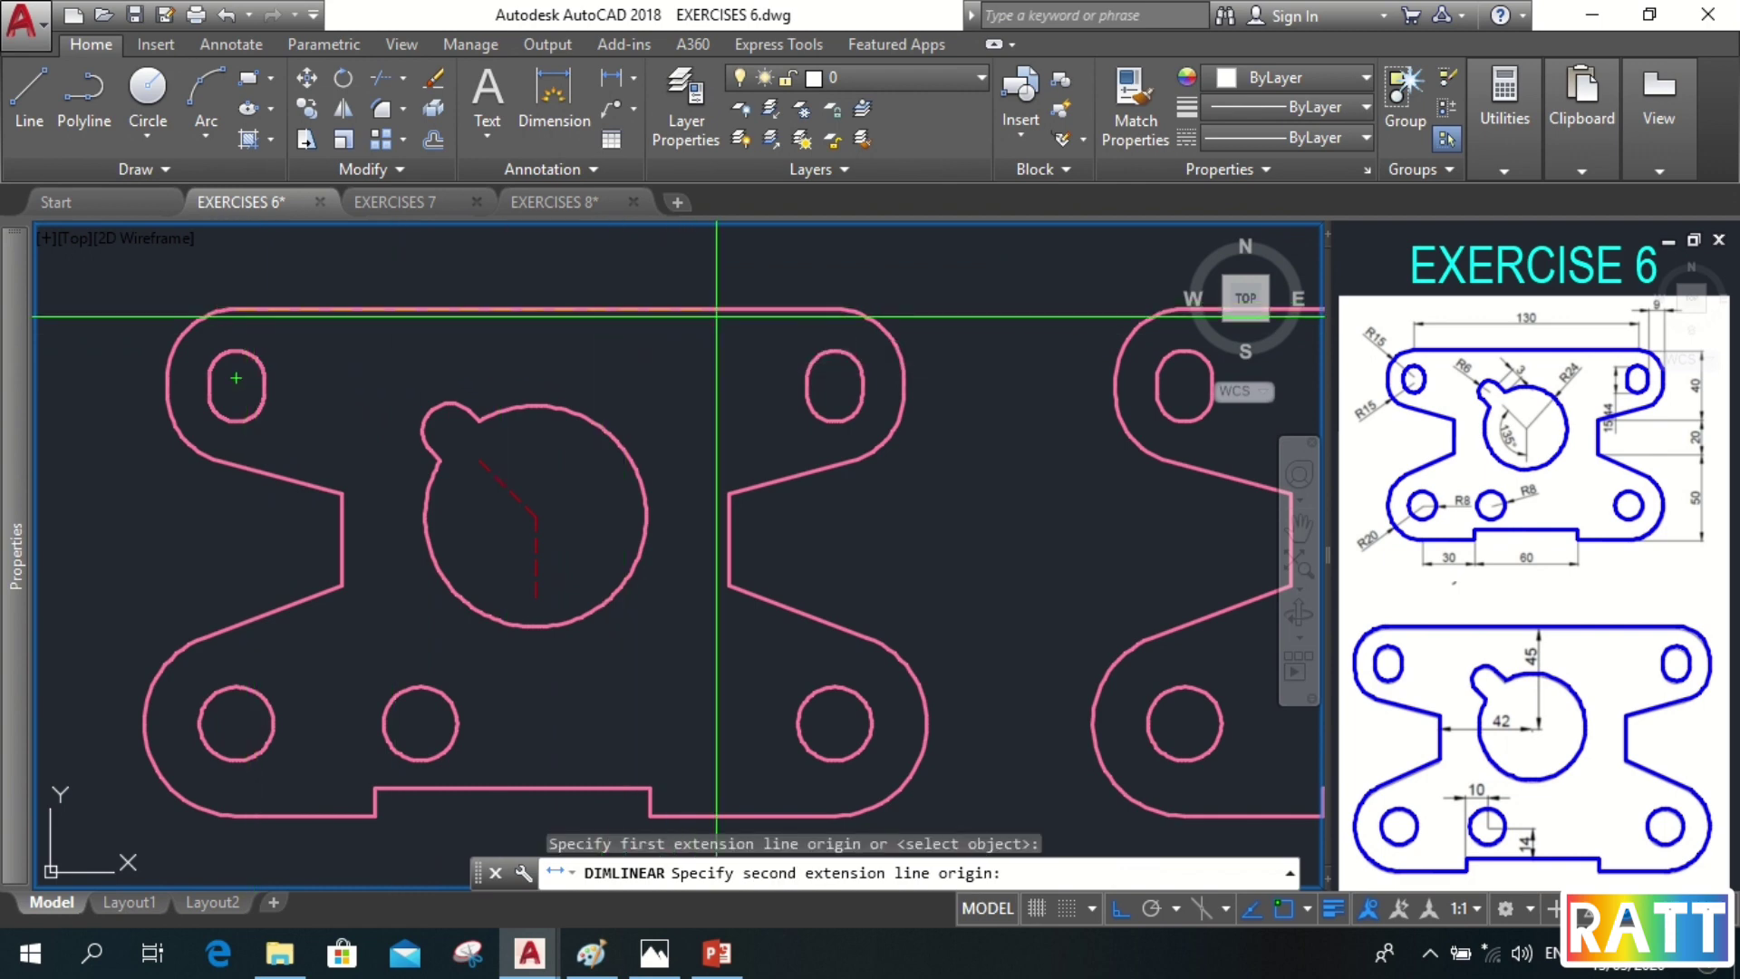
pyautogui.click(833, 309)
pyautogui.scroll(-2, 775, 299)
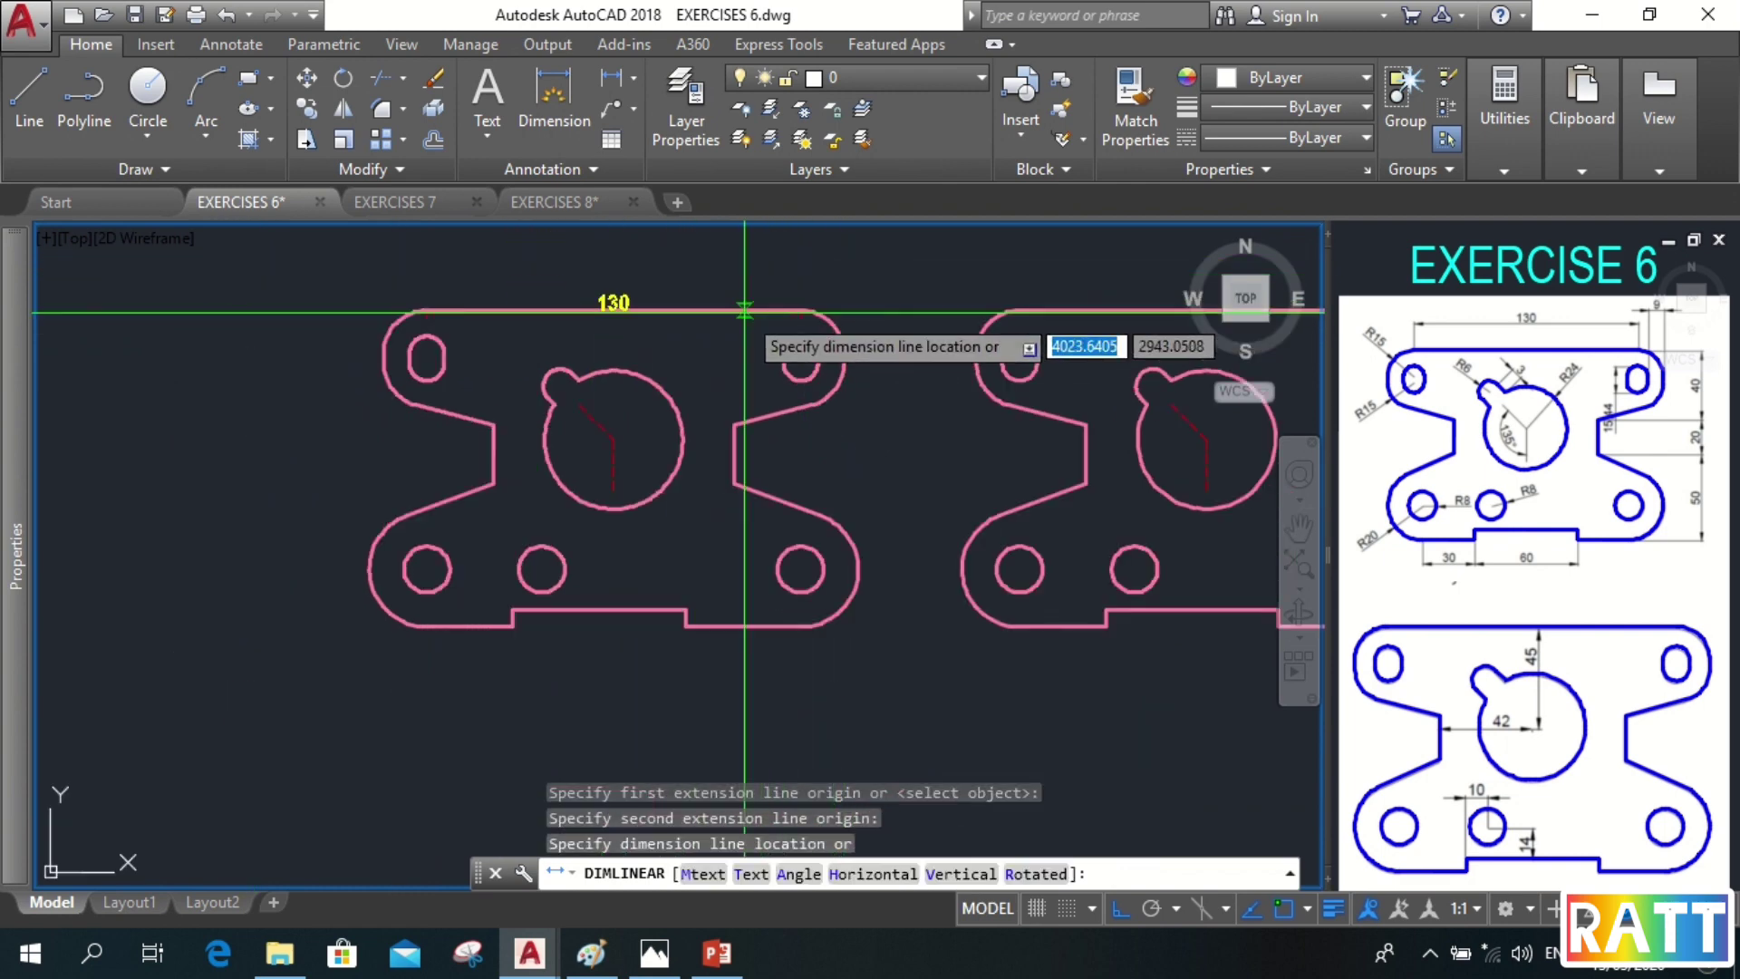
pyautogui.click(734, 274)
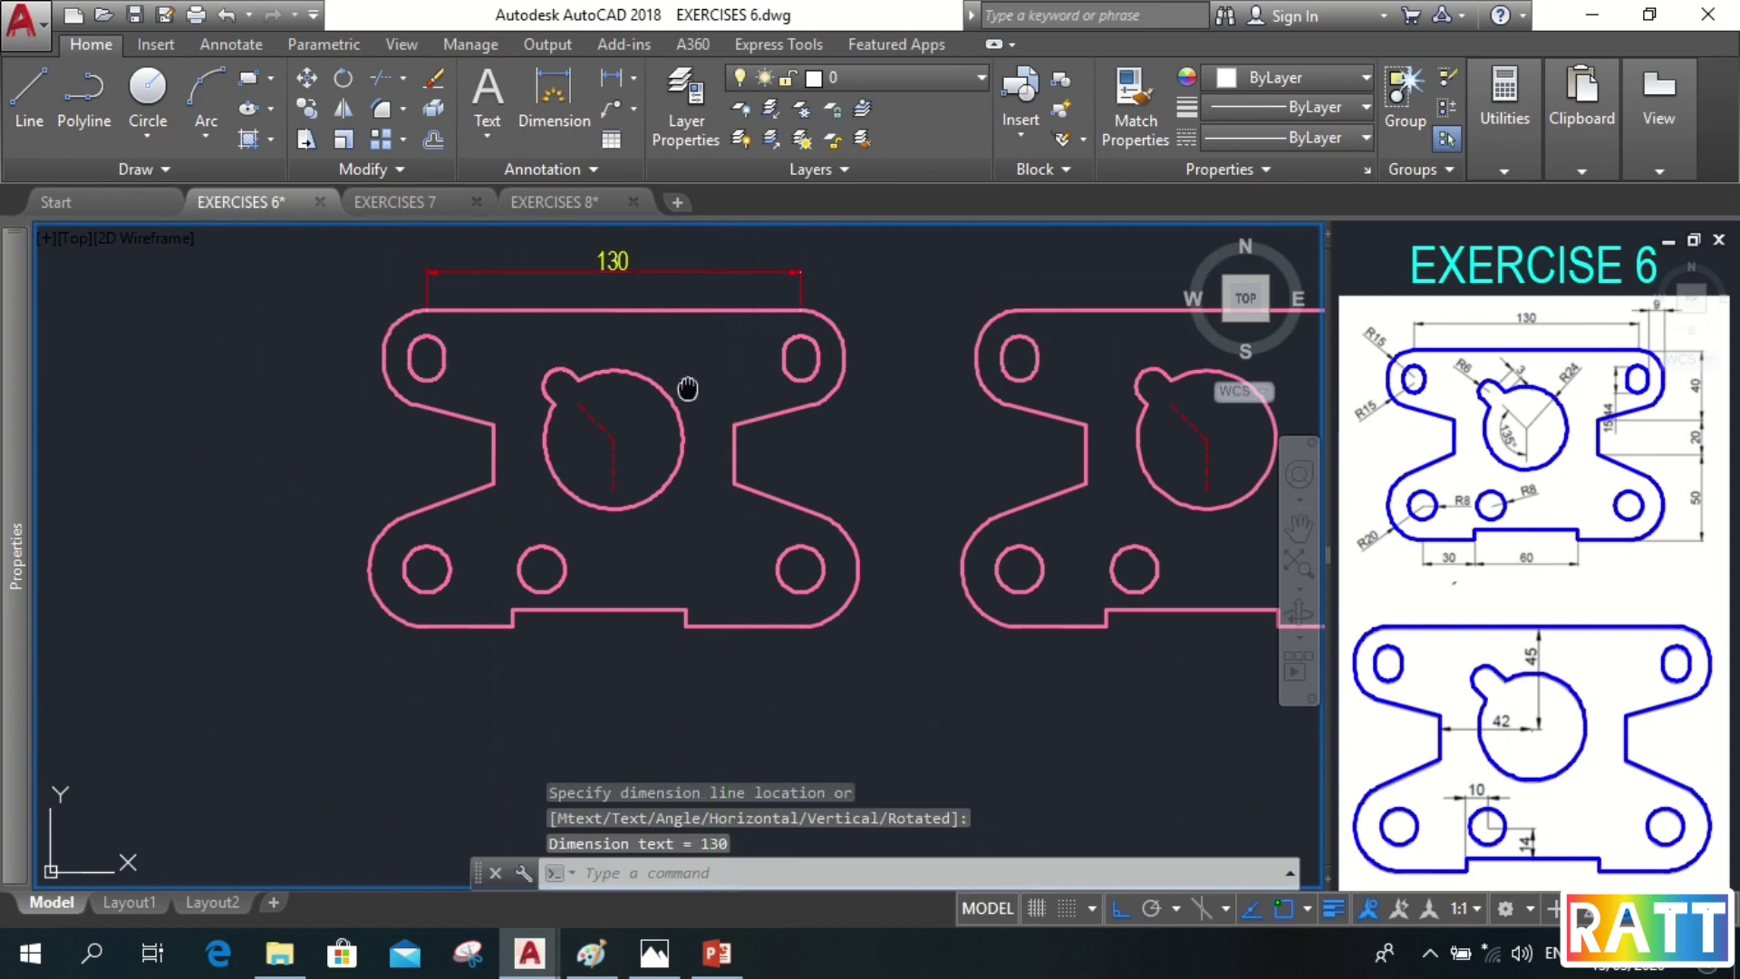
pyautogui.moveTo(686, 390); pyautogui.dragTo(594, 513, button='middle')
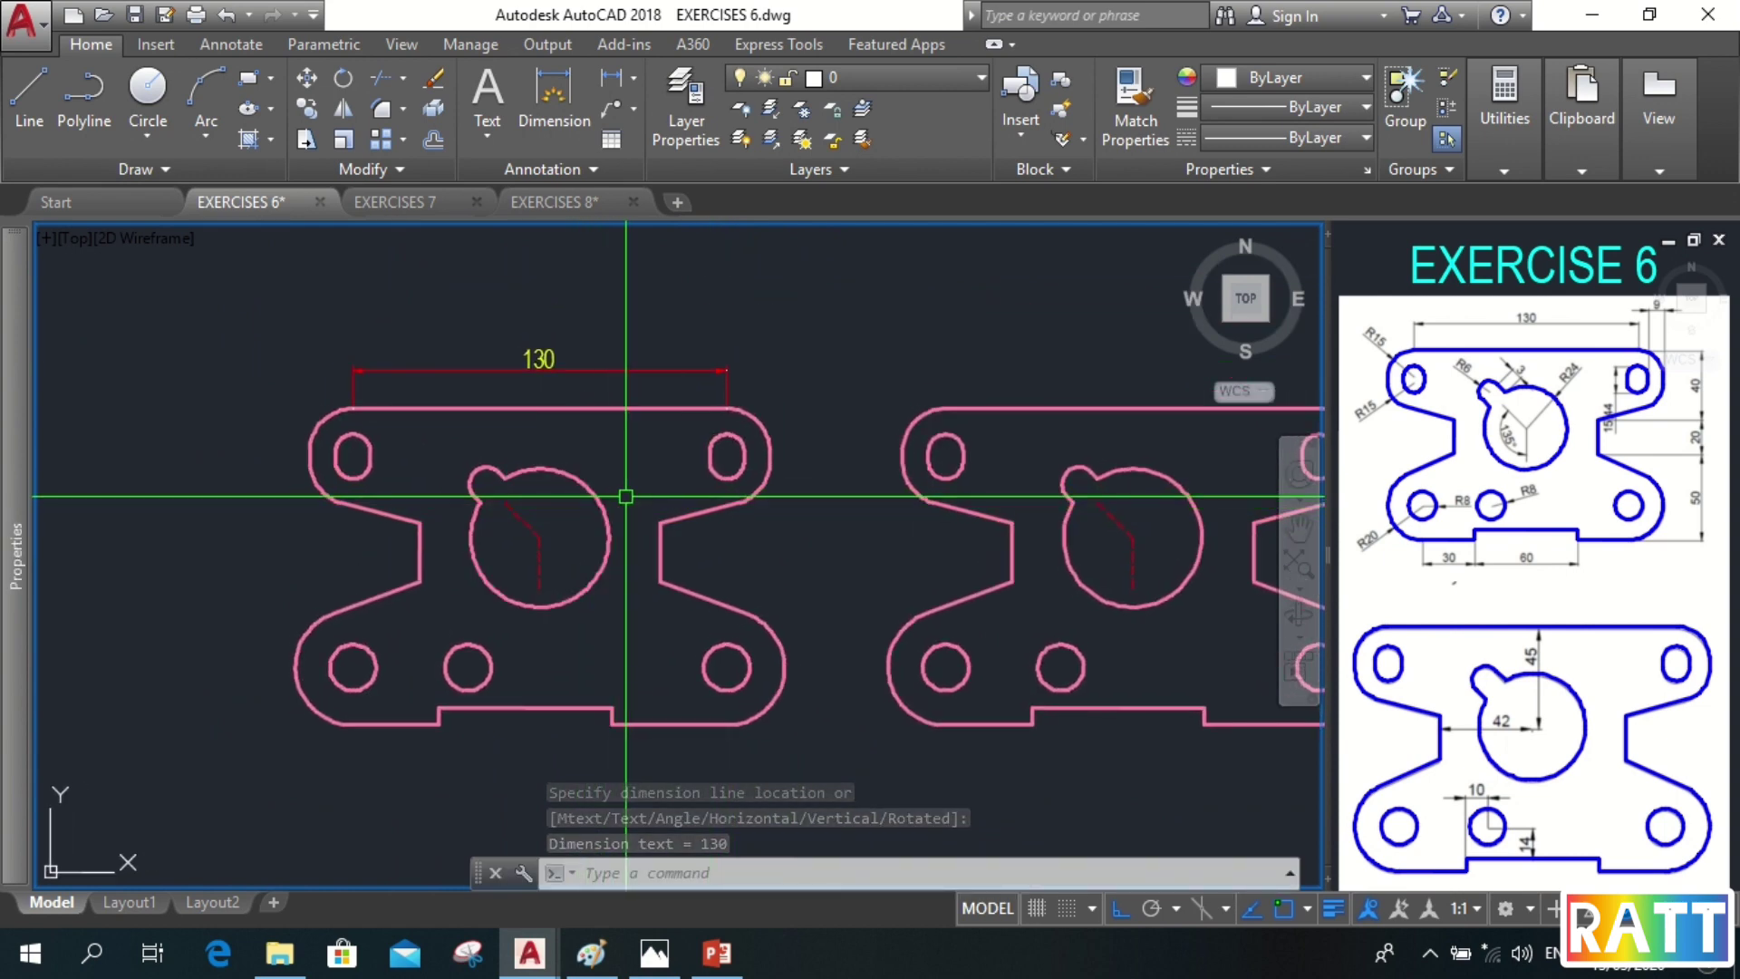
# Add a 9 linear dimension from the upper-right hole centre to the plate's right edge
pyautogui.press('space')
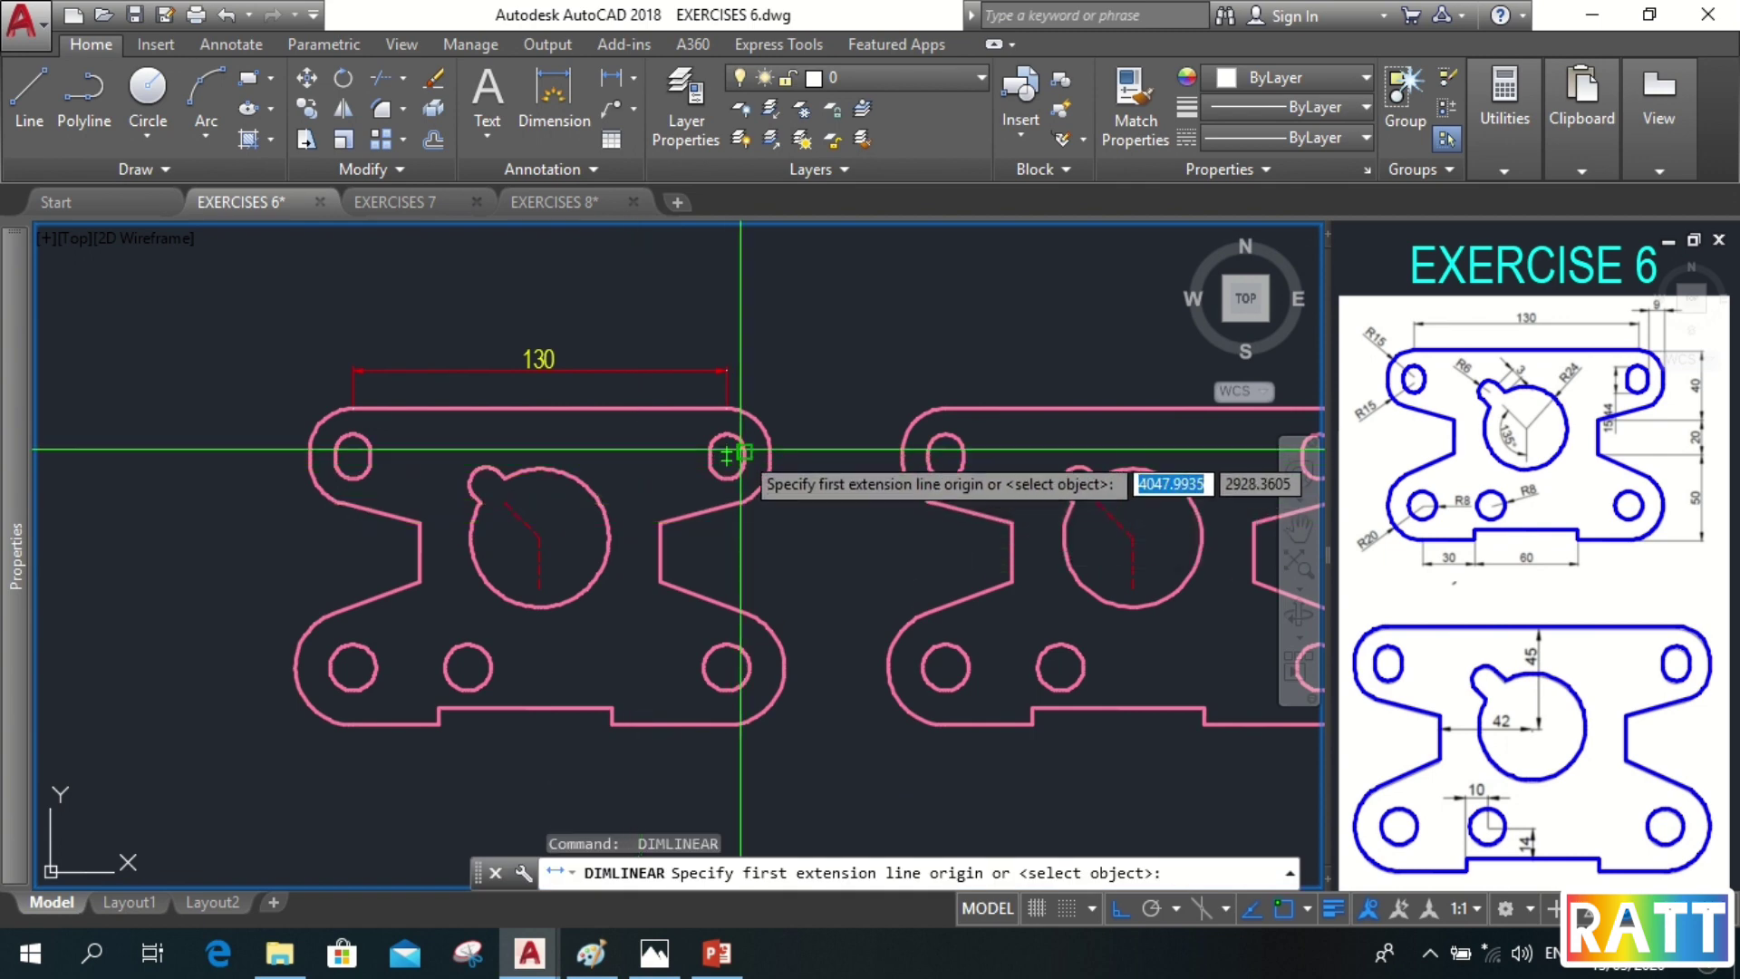
pyautogui.click(744, 450)
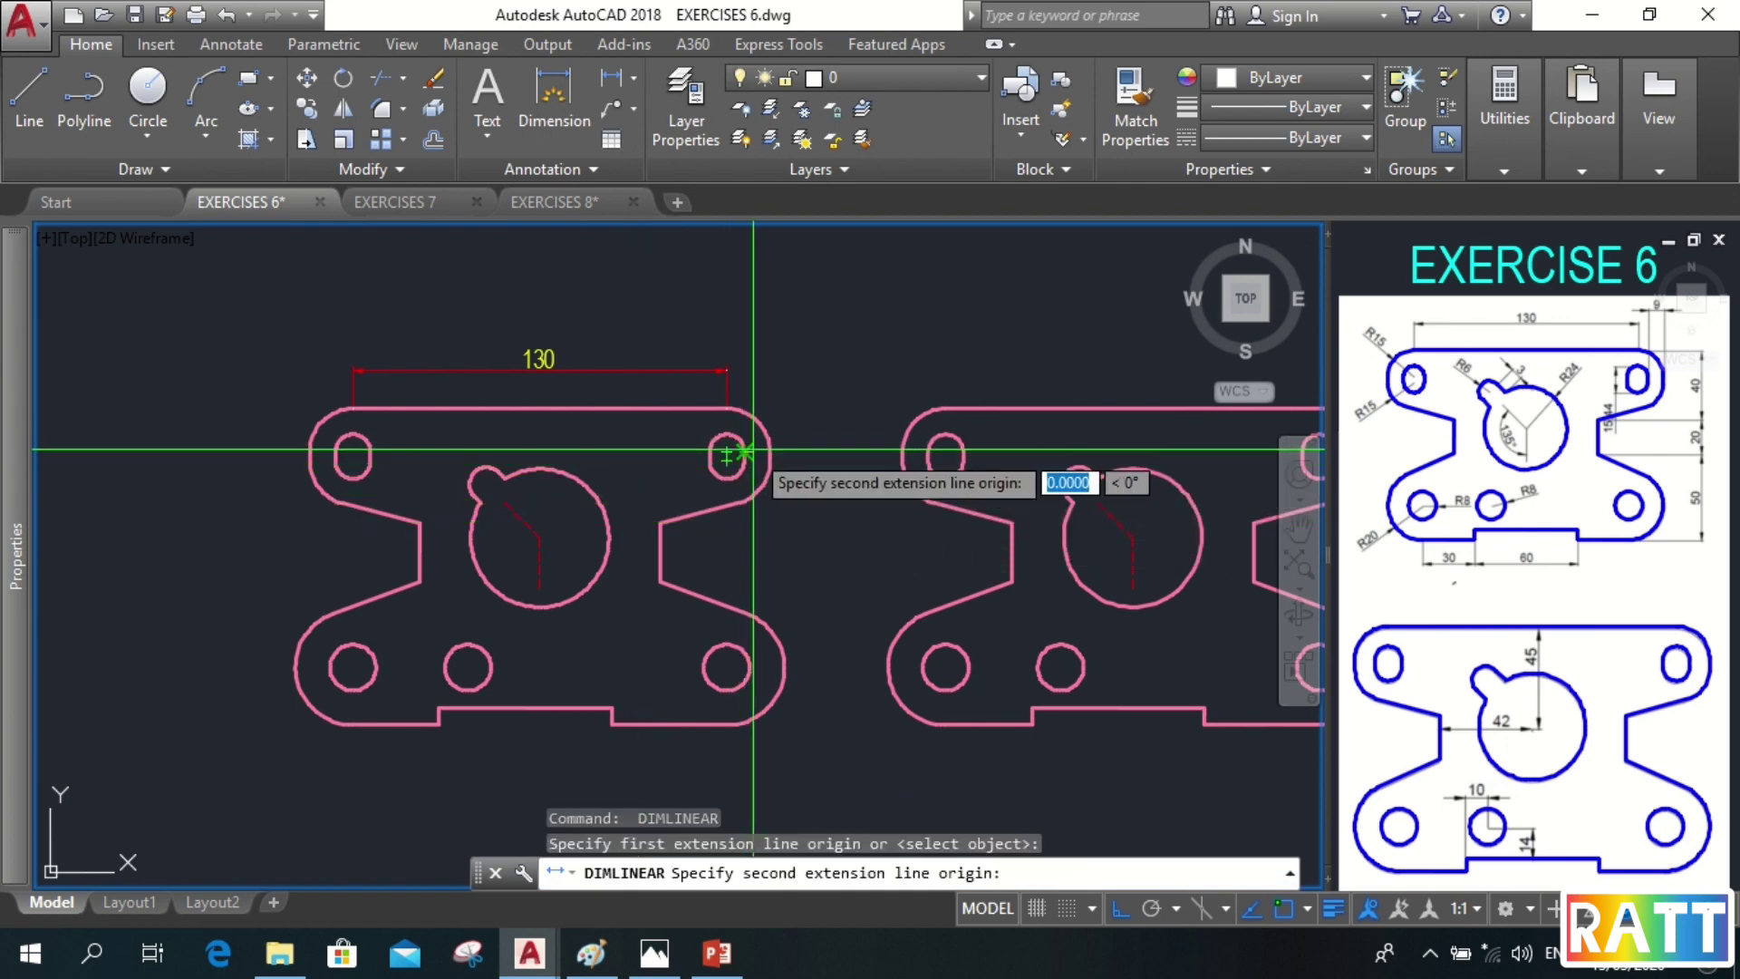
pyautogui.click(760, 450)
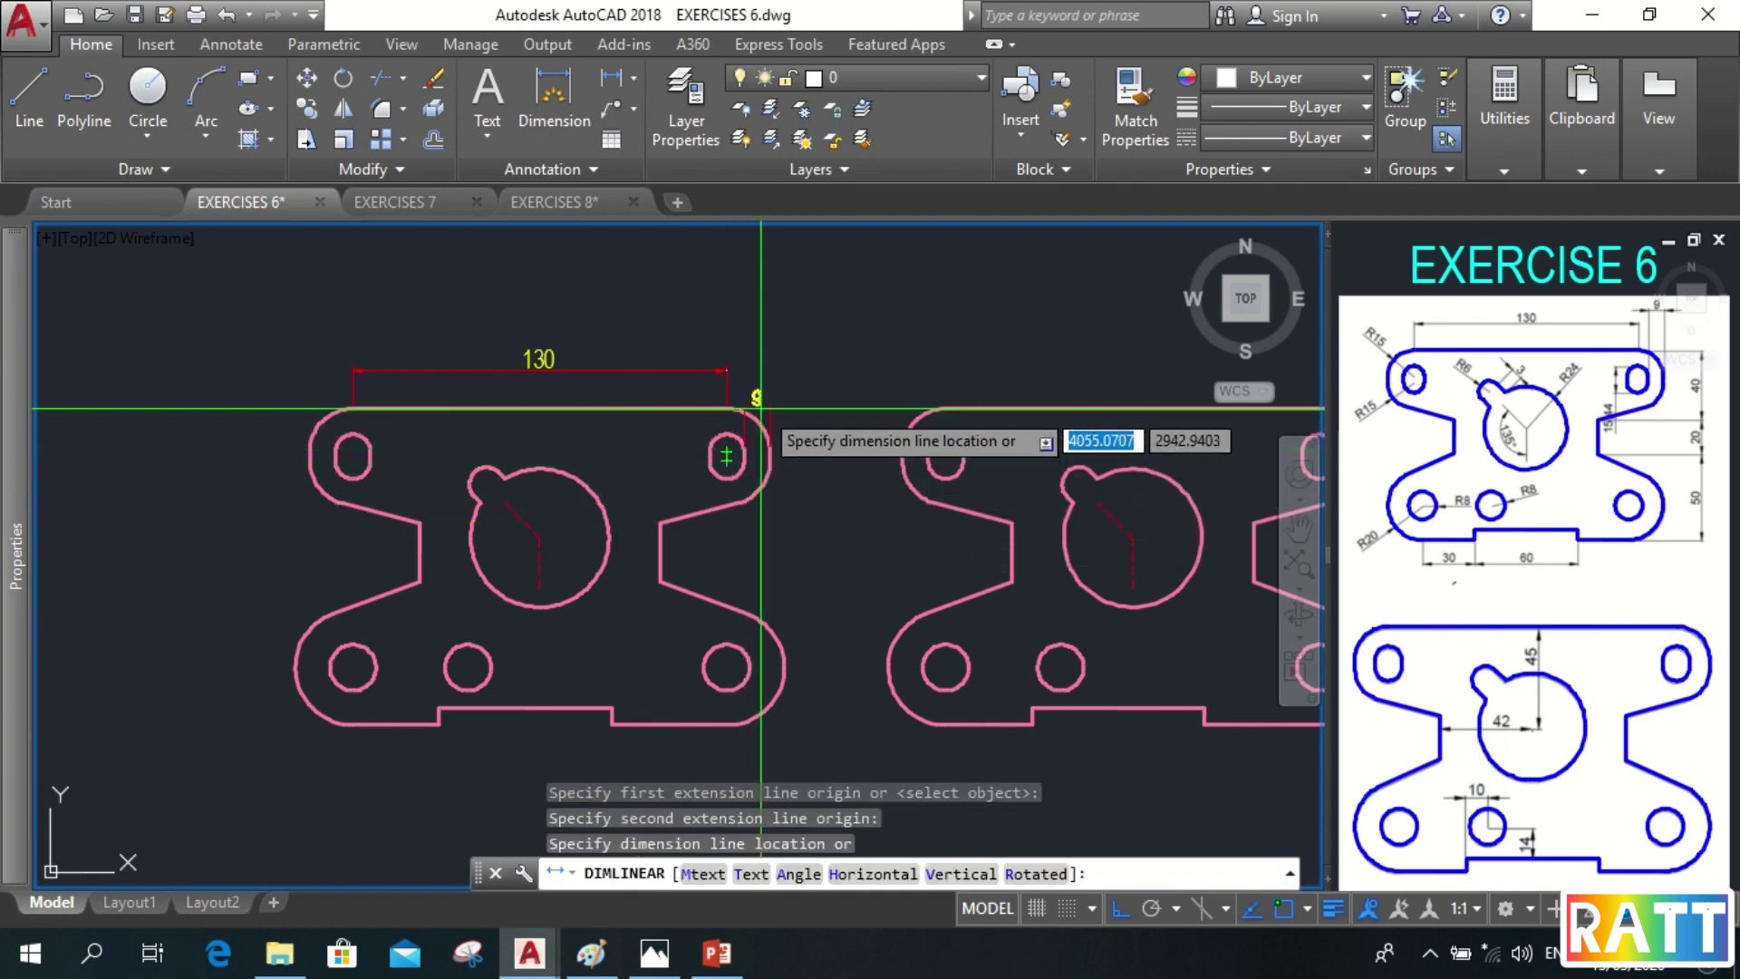
pyautogui.click(761, 342)
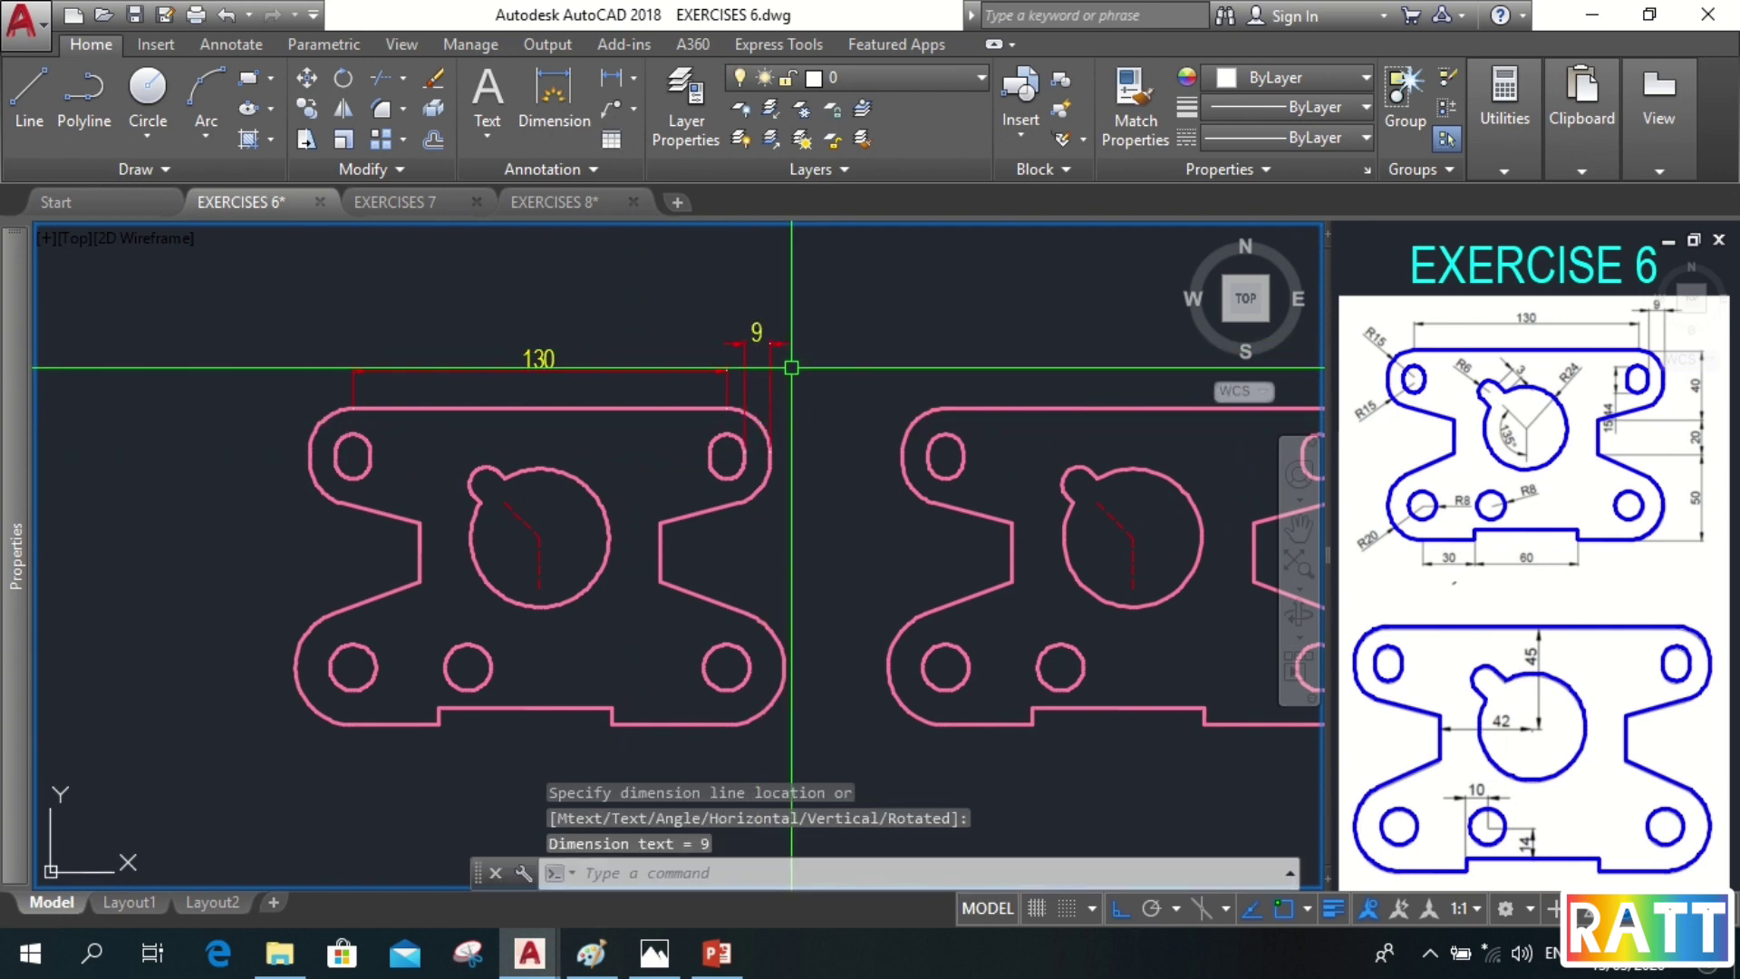
# Set the 9 dimension's Dim line forced property to On in Properties
pyautogui.click(758, 330)
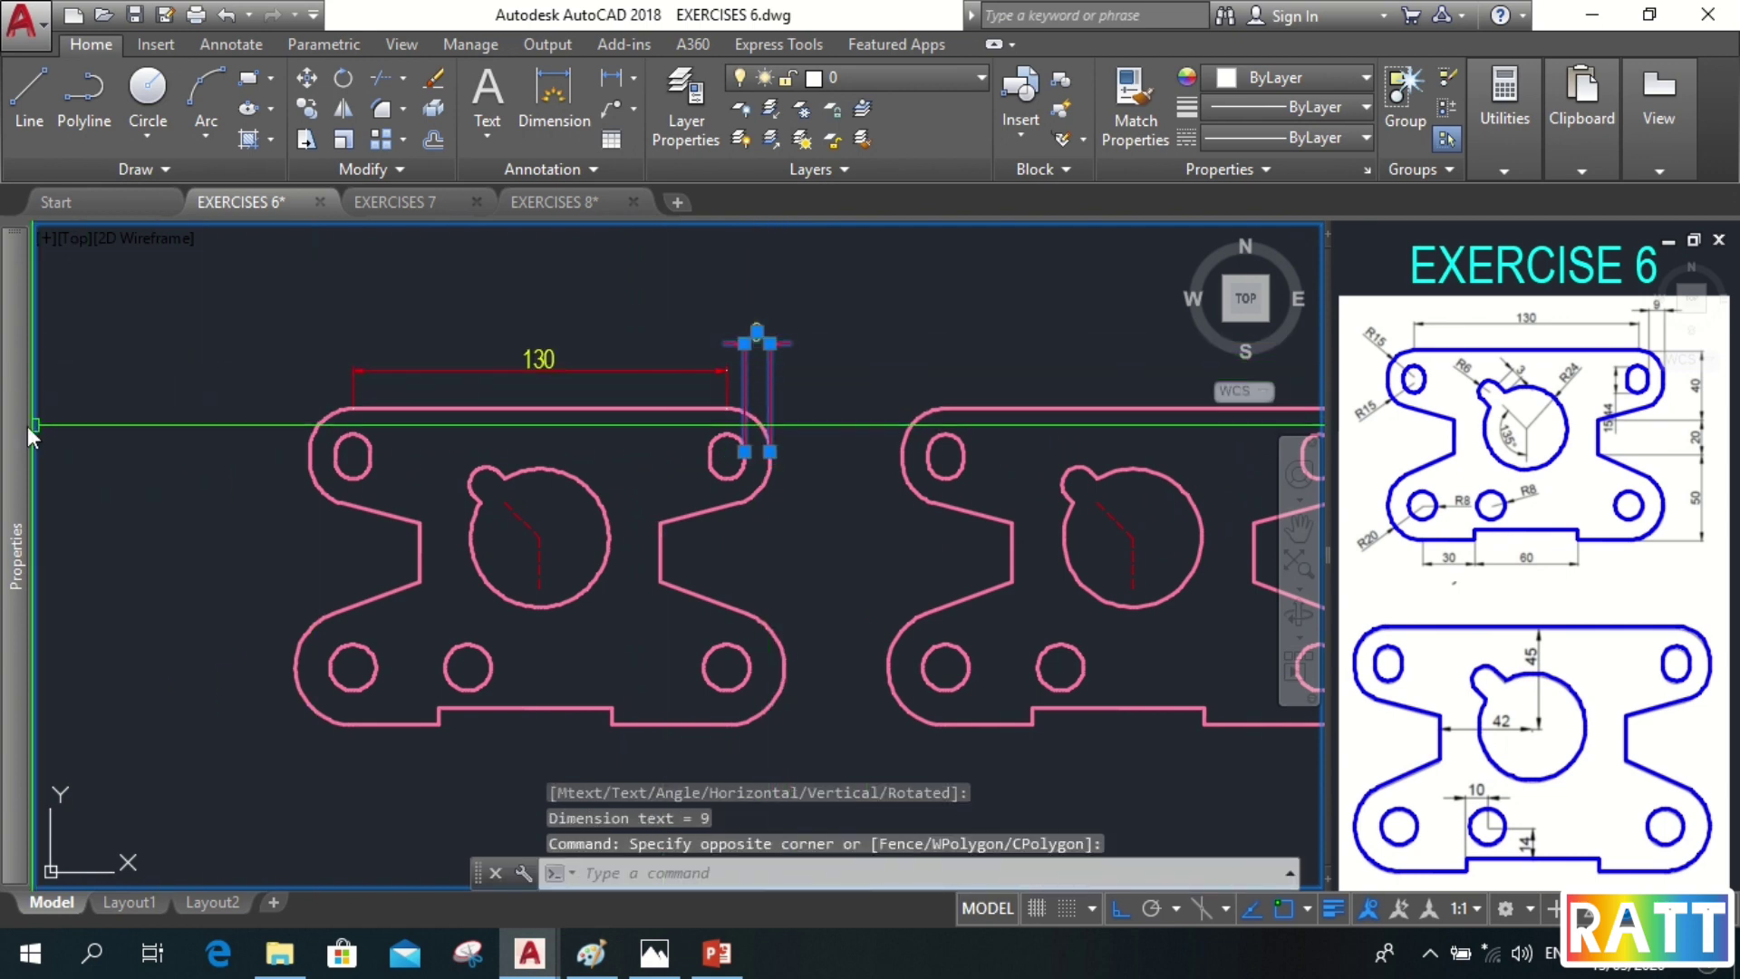
pyautogui.moveTo(72, 410)
pyautogui.mouseDown()
pyautogui.moveTo(84, 764)
pyautogui.moveTo(43, 694)
pyautogui.moveTo(46, 645)
pyautogui.mouseUp()
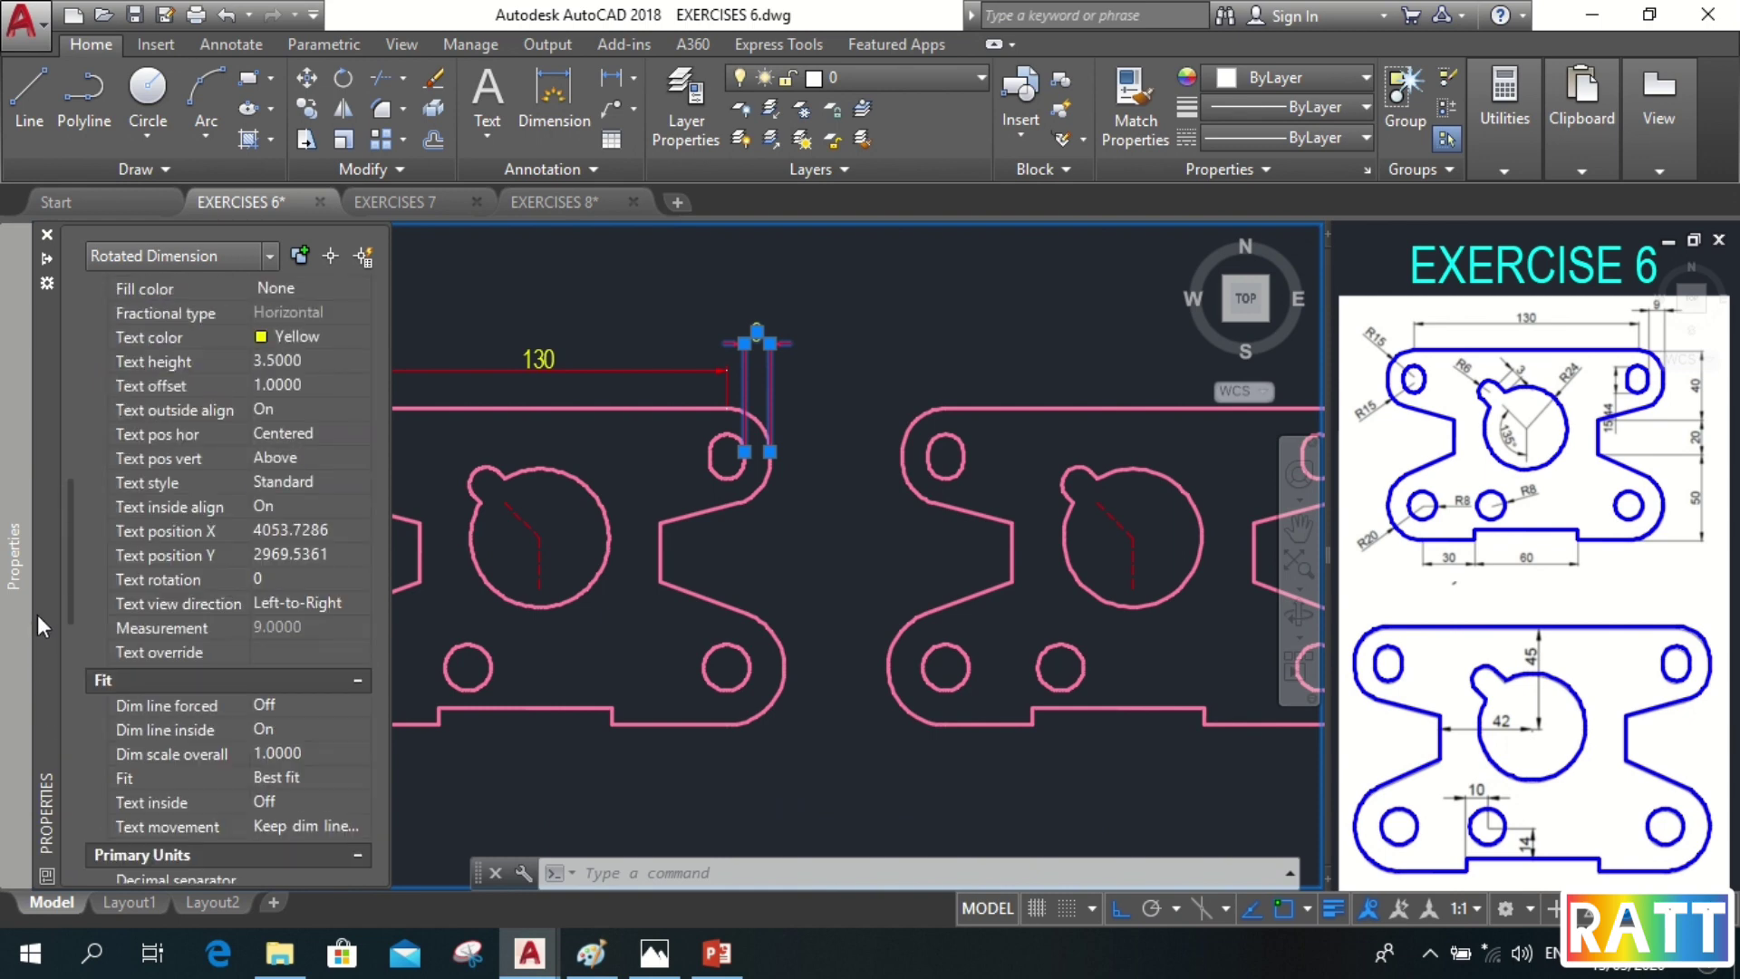
pyautogui.click(281, 606)
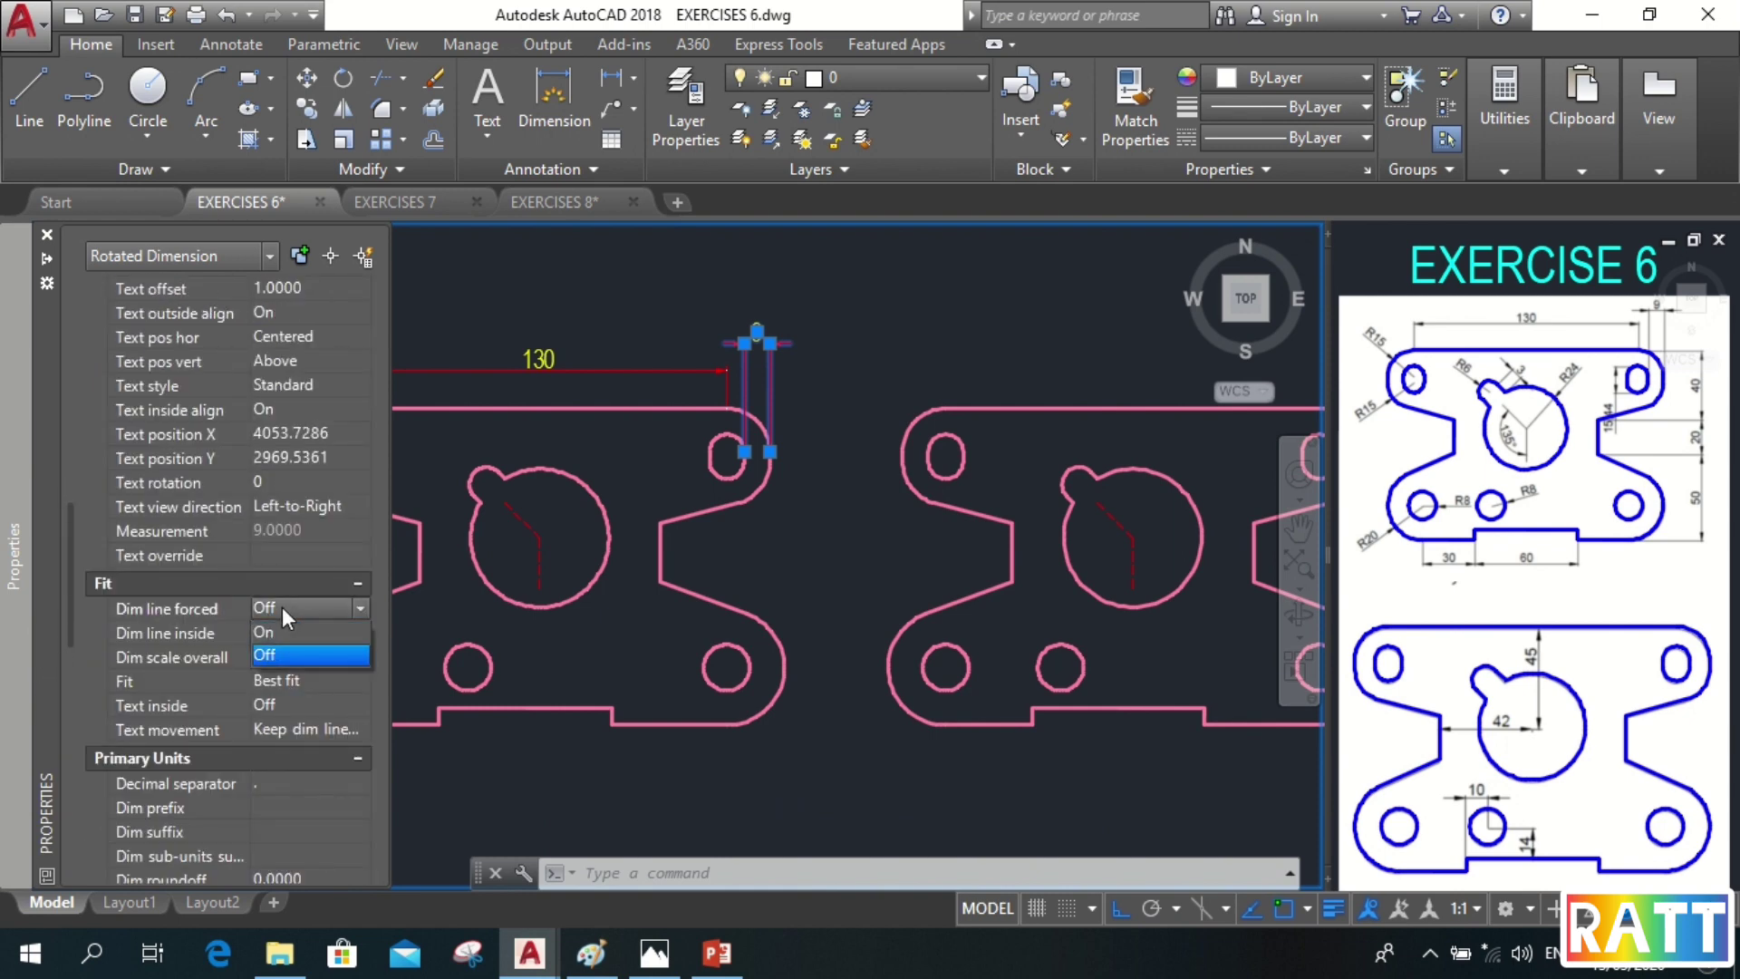
pyautogui.click(282, 633)
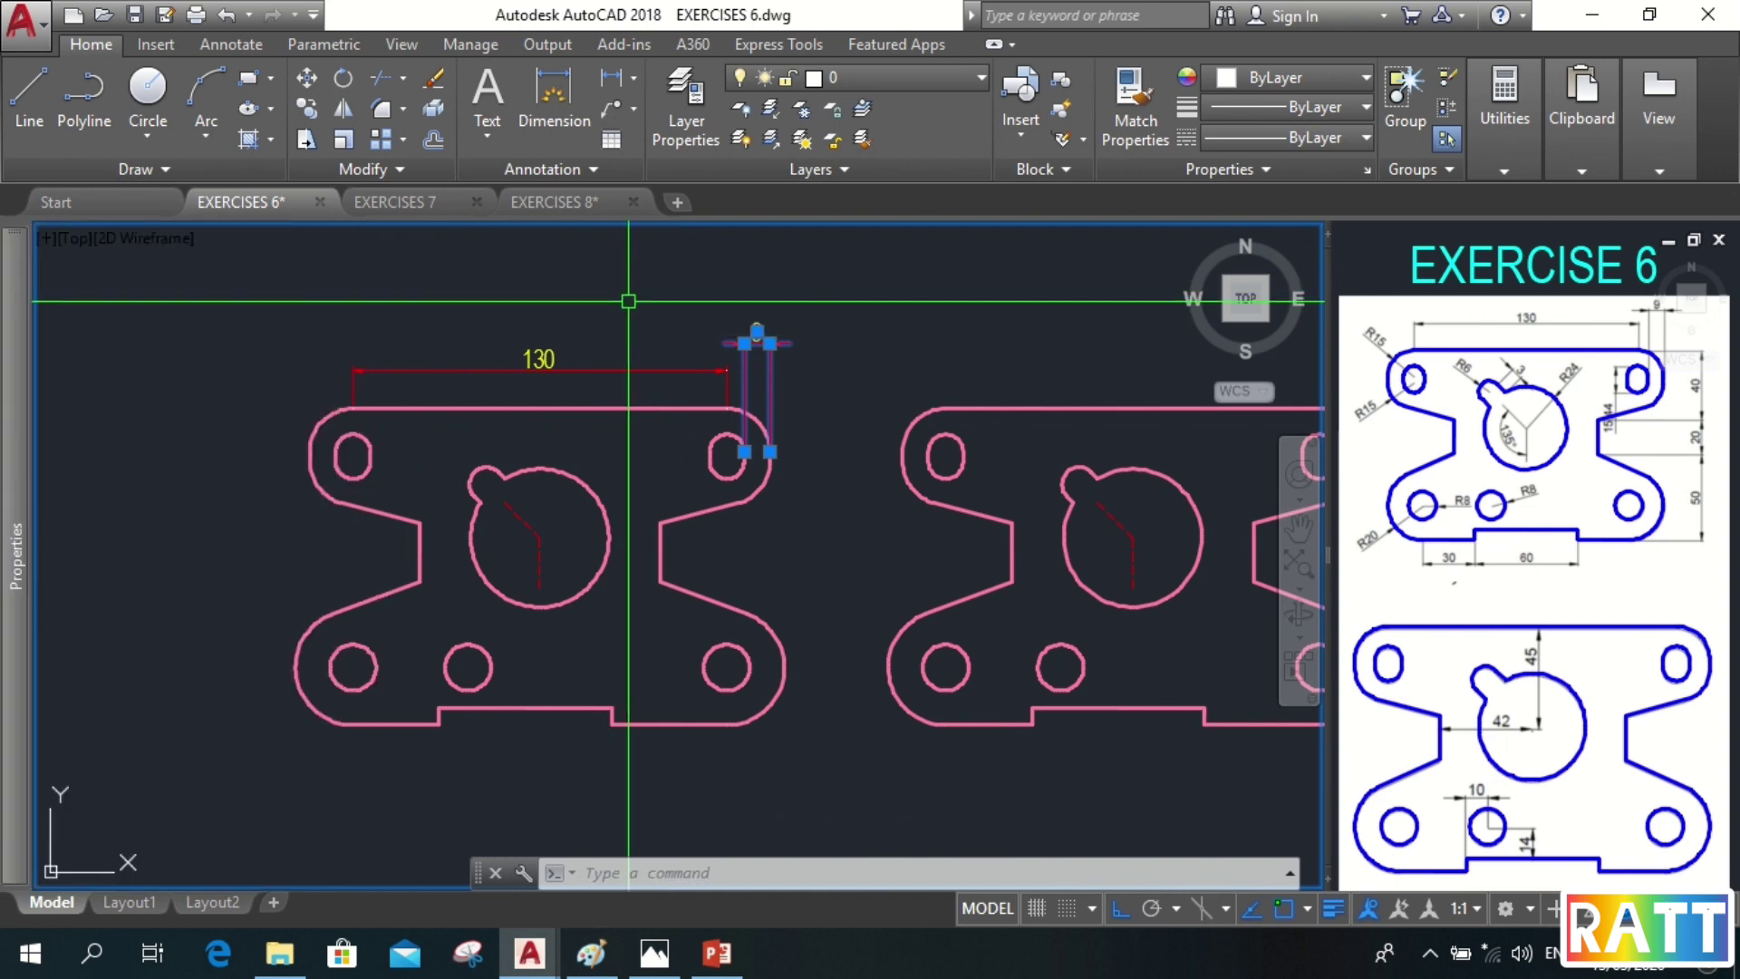
pyautogui.click(609, 76)
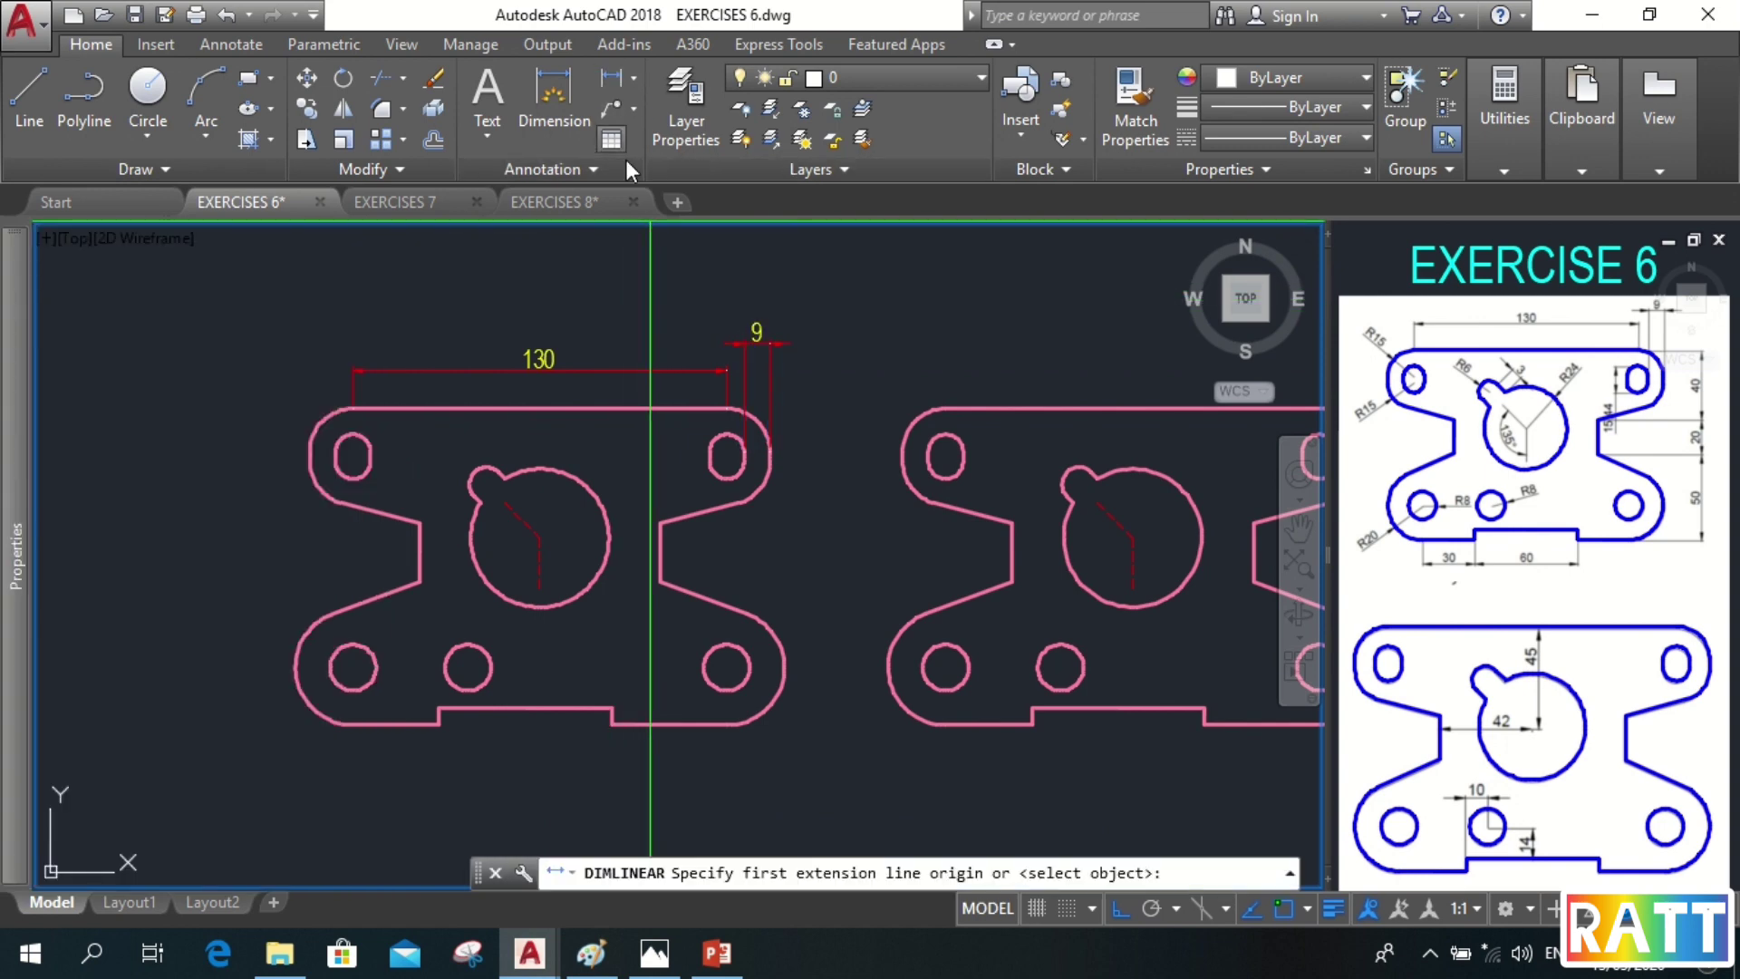
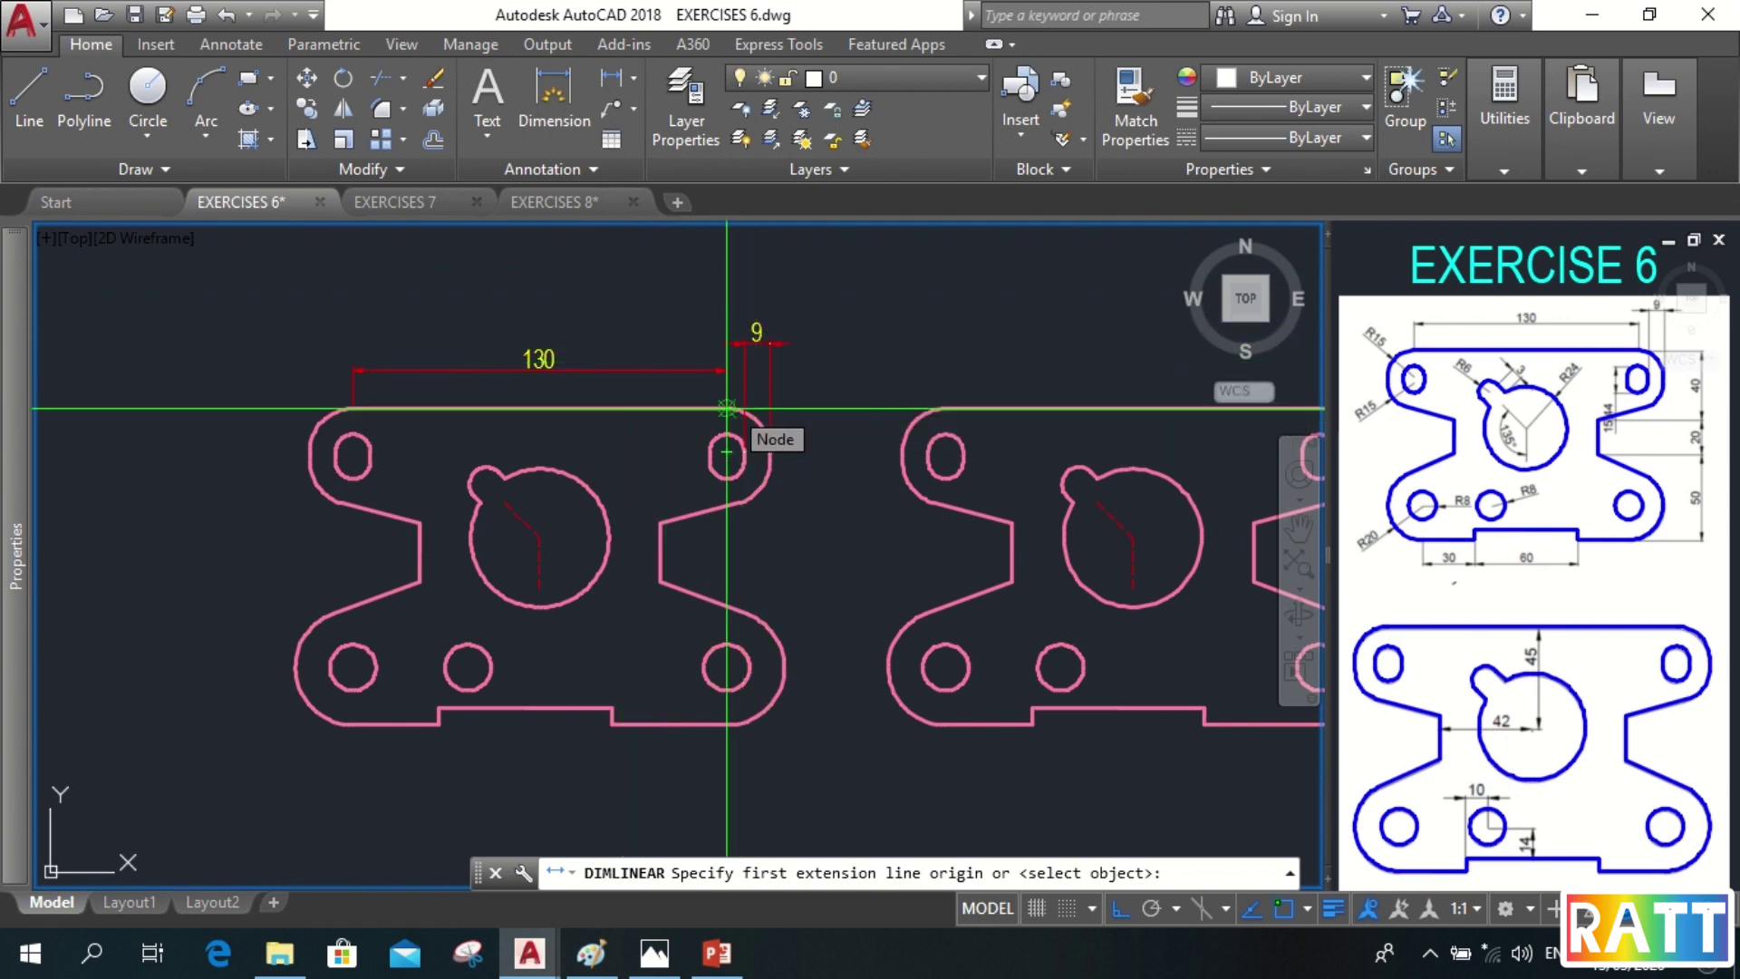
# Stack vertical 40, 20 and 50 linear dimensions down the left bracket's right side
pyautogui.click(727, 407)
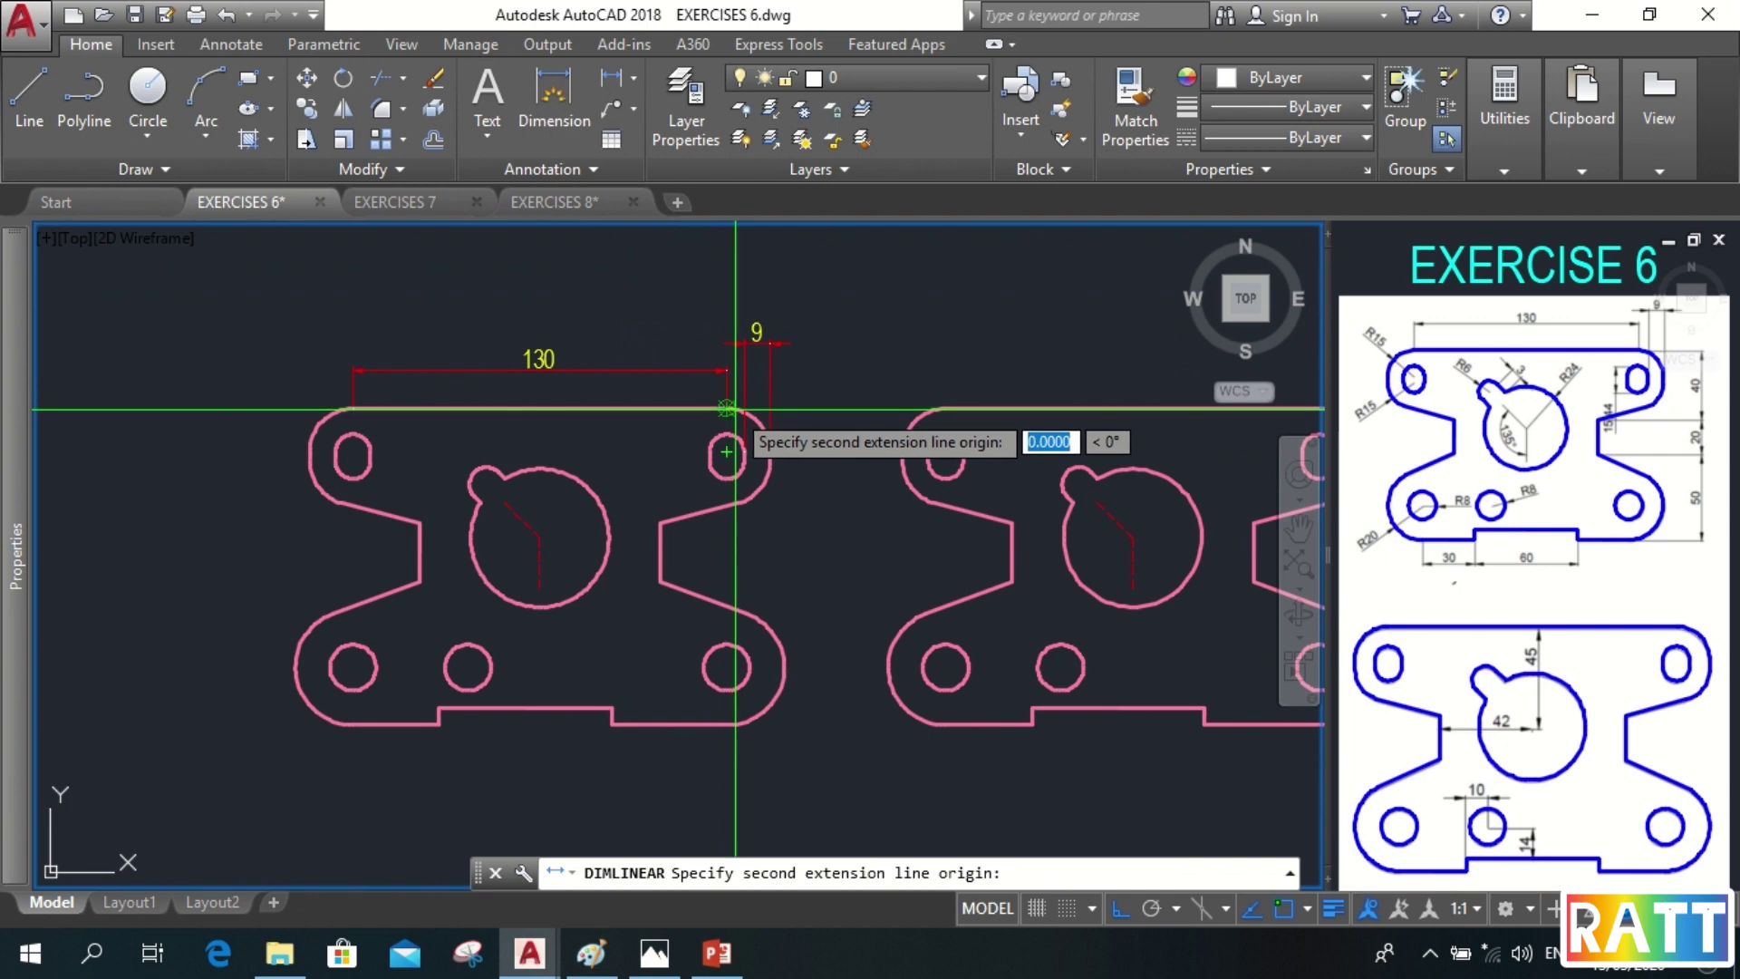
pyautogui.click(661, 523)
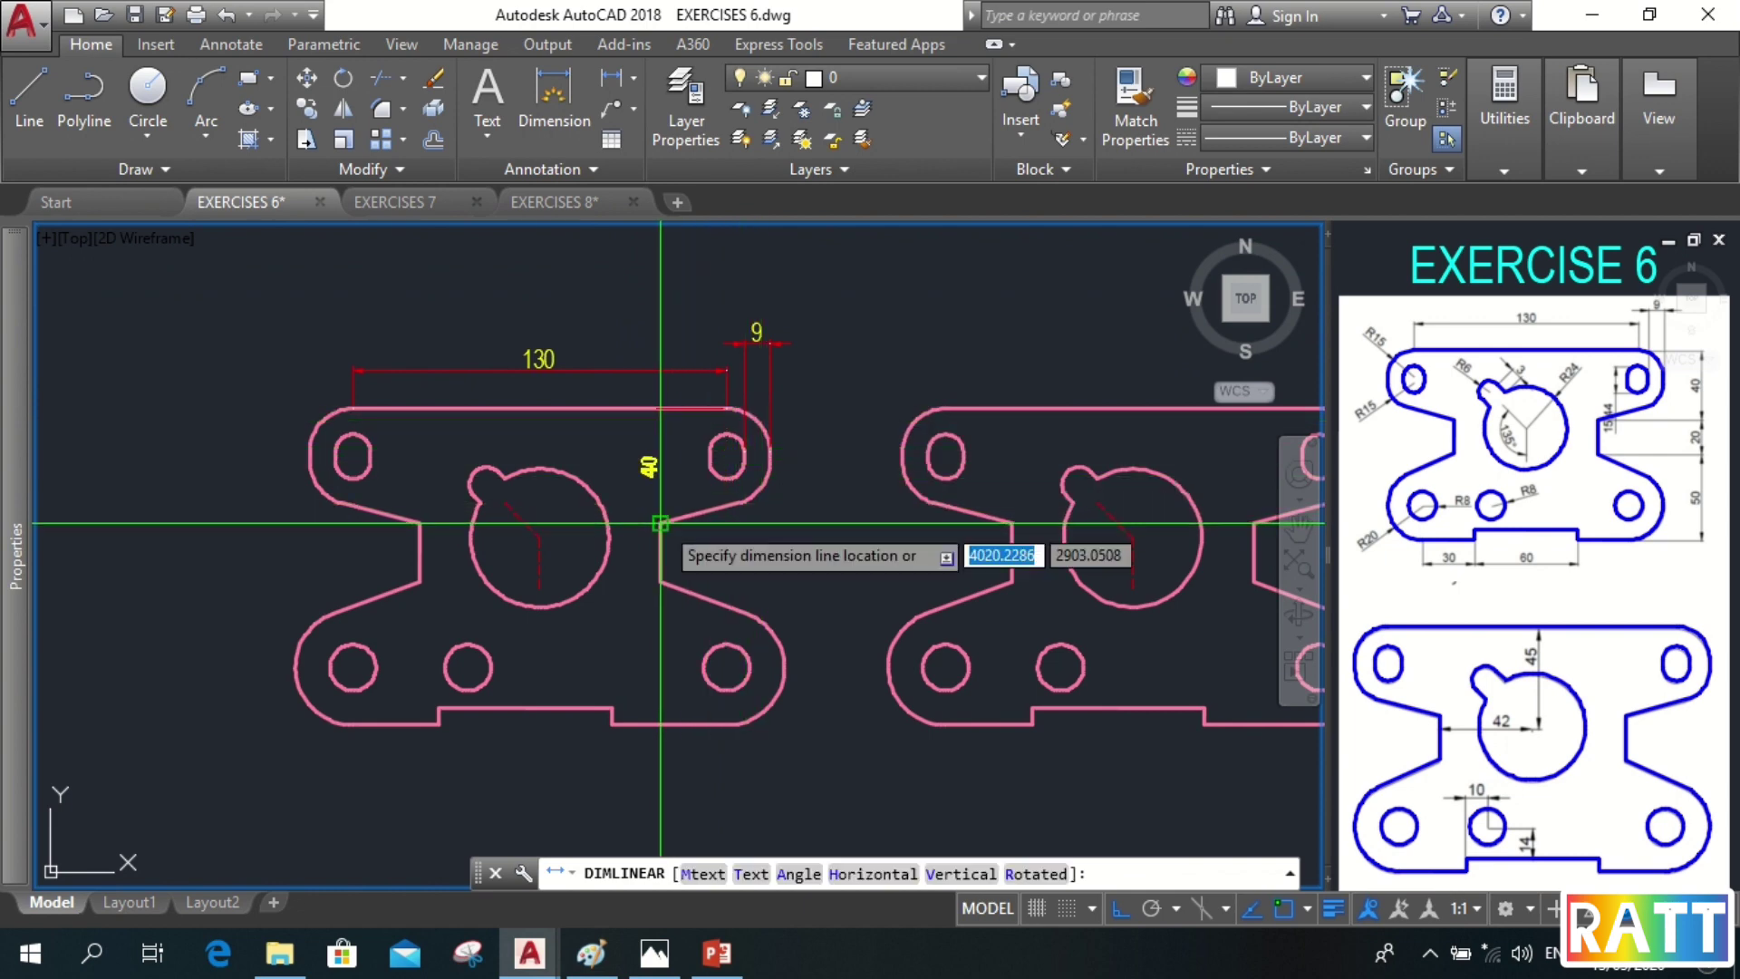
pyautogui.click(826, 510)
pyautogui.press('Return')
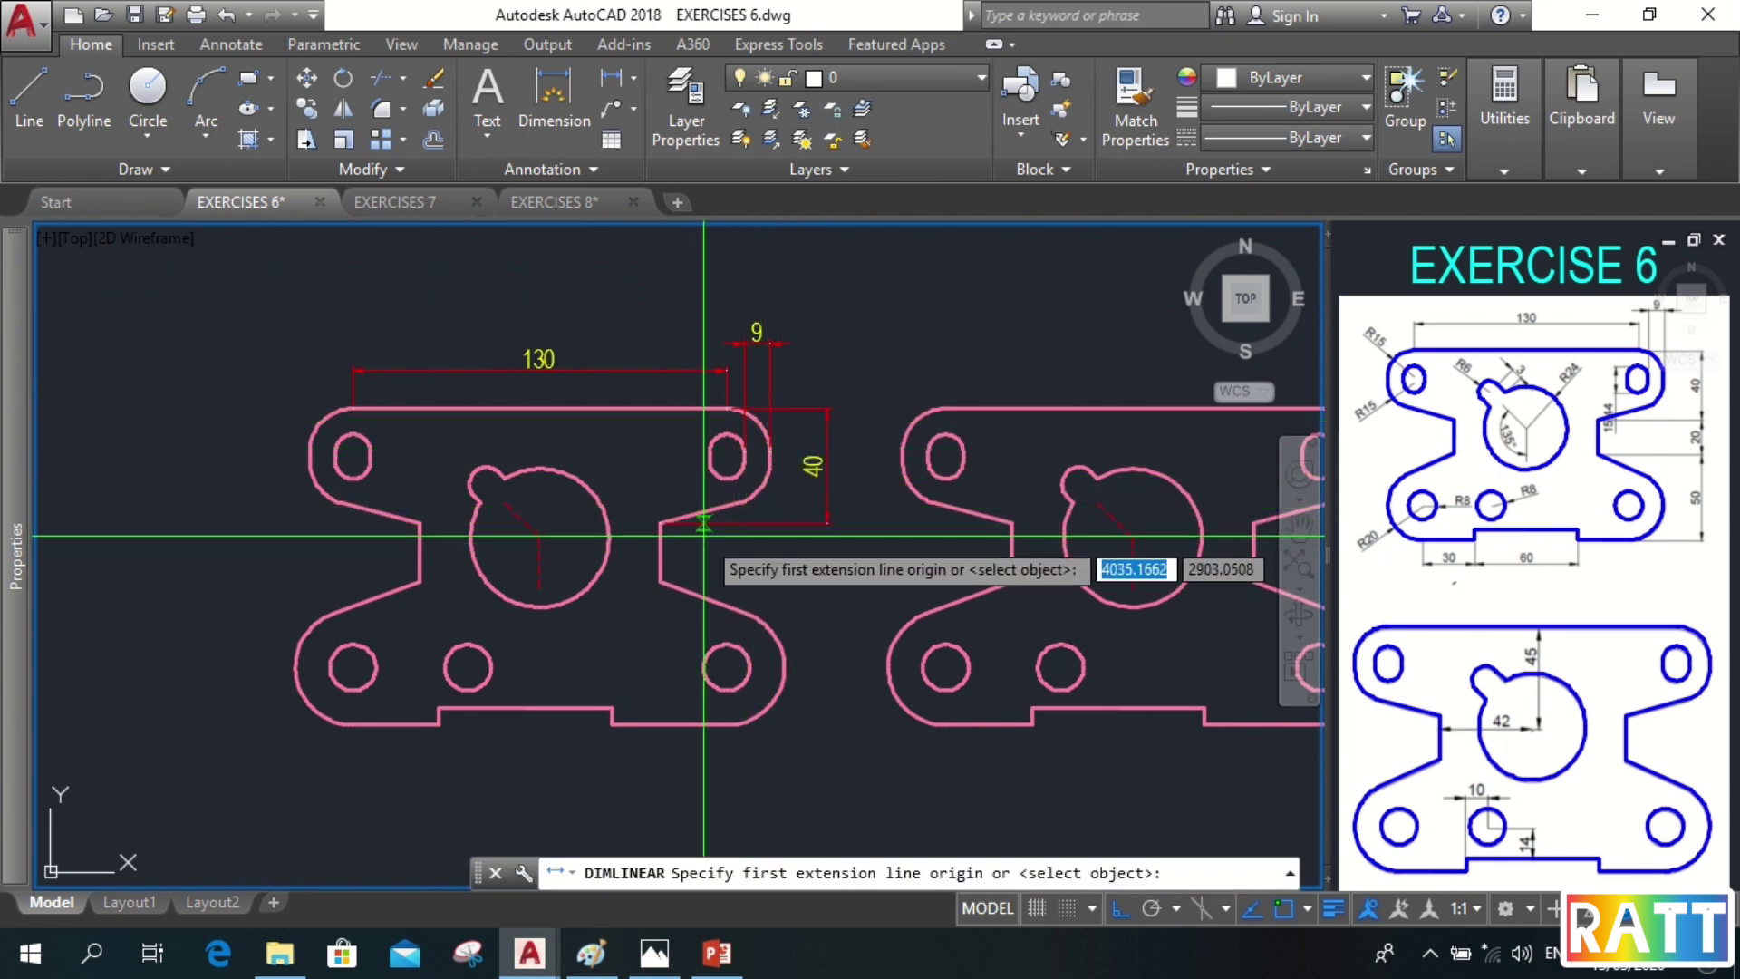
pyautogui.click(661, 523)
pyautogui.click(660, 581)
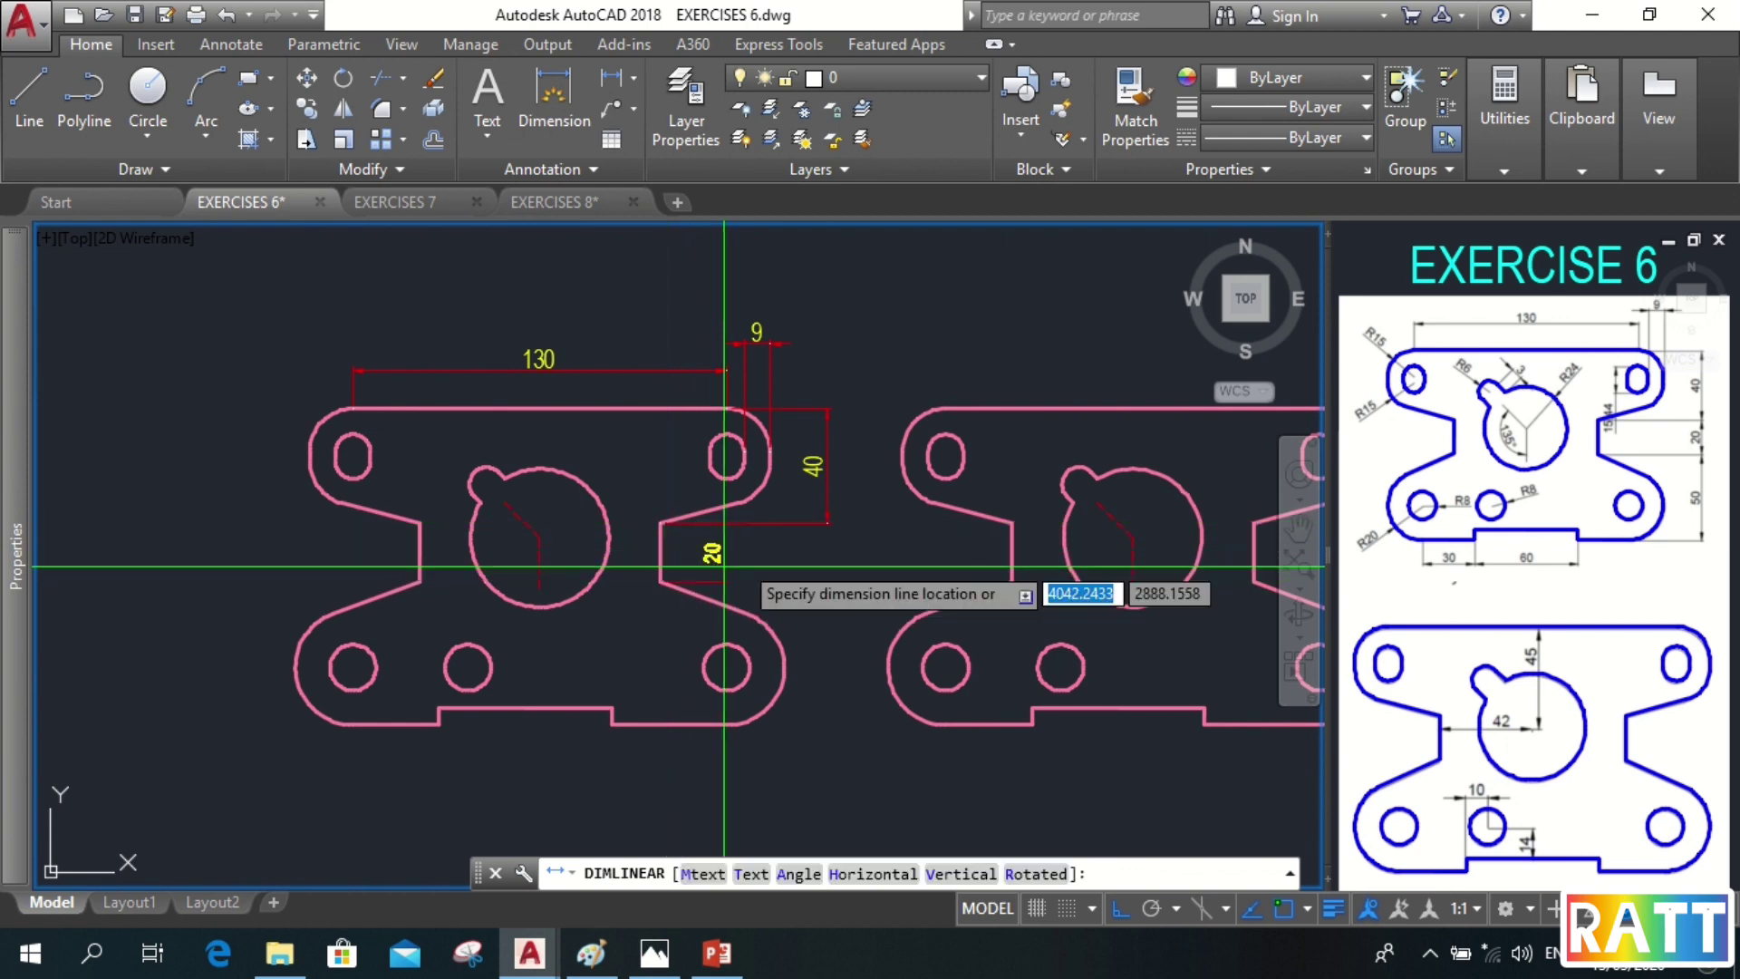
pyautogui.click(825, 467)
pyautogui.press('Return')
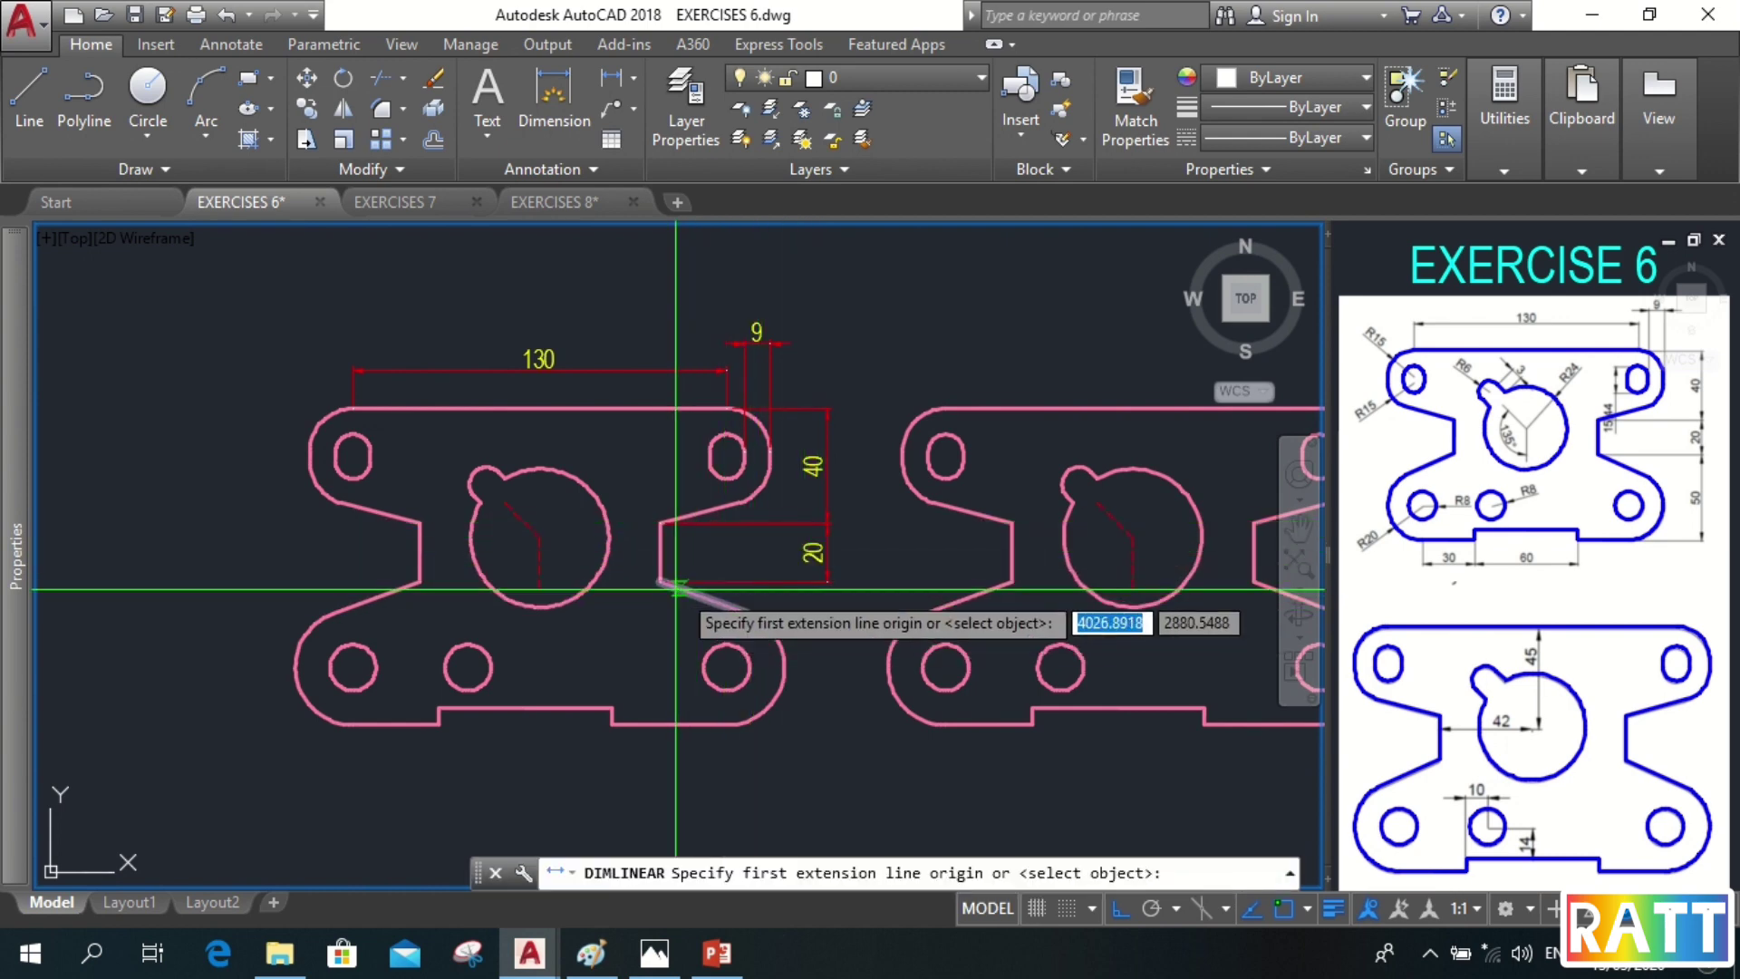
pyautogui.click(660, 581)
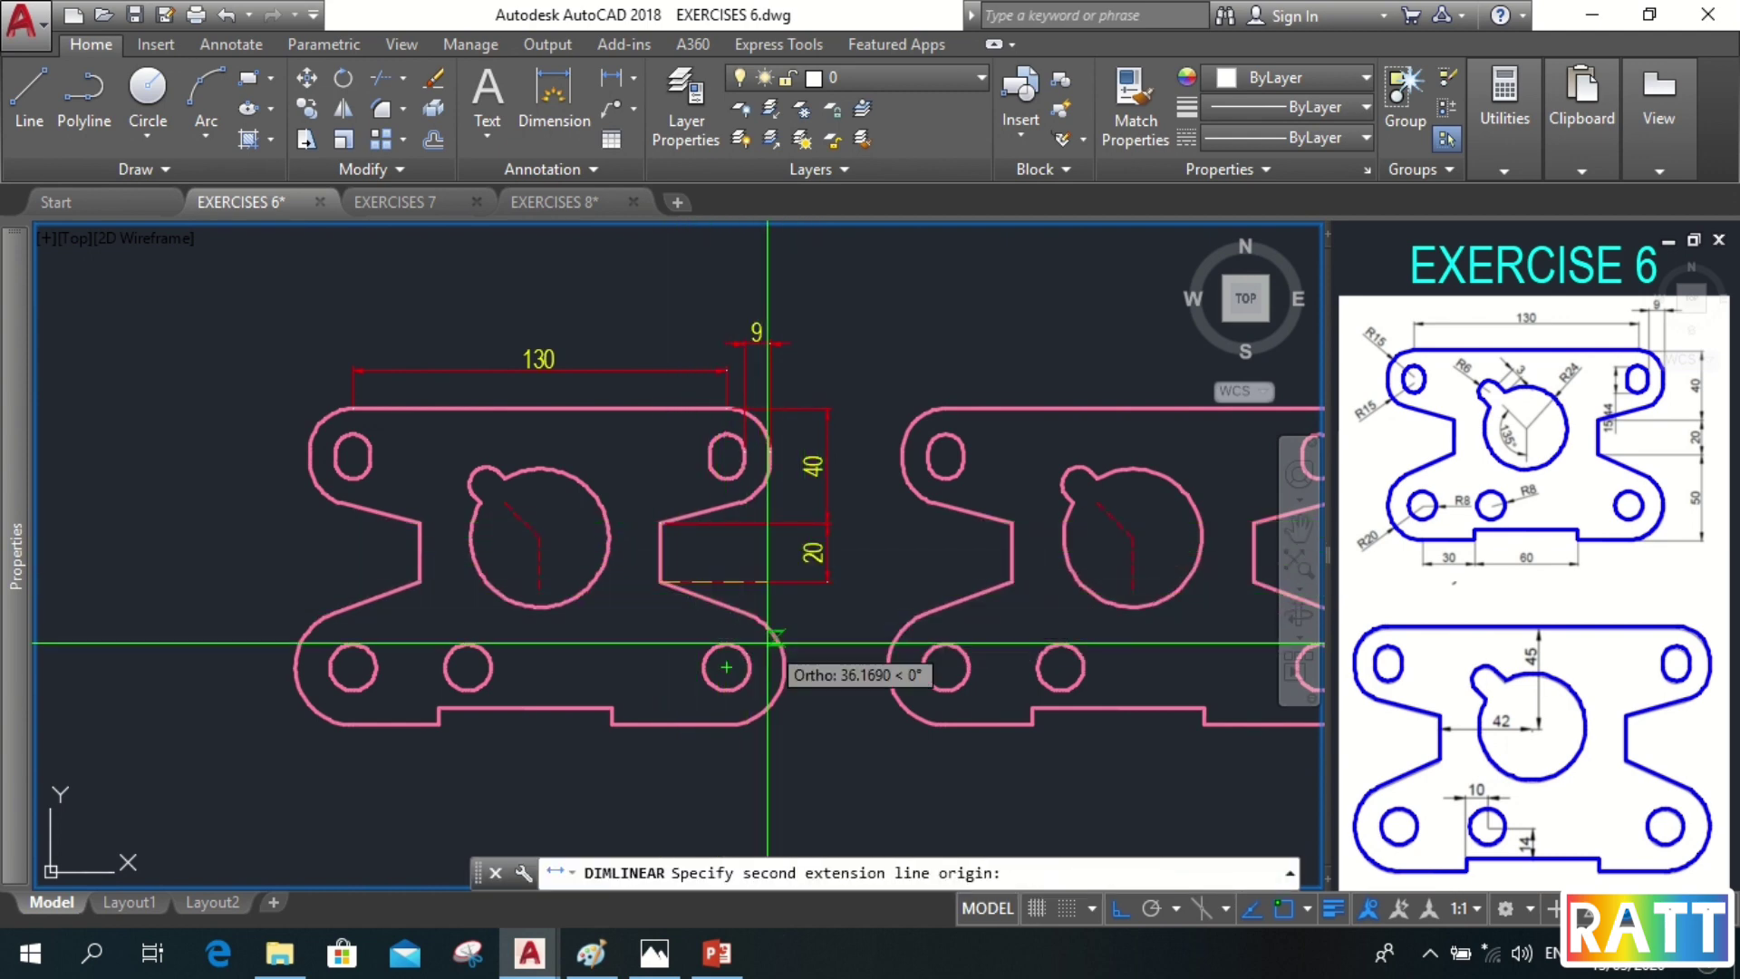
pyautogui.click(734, 725)
pyautogui.click(826, 581)
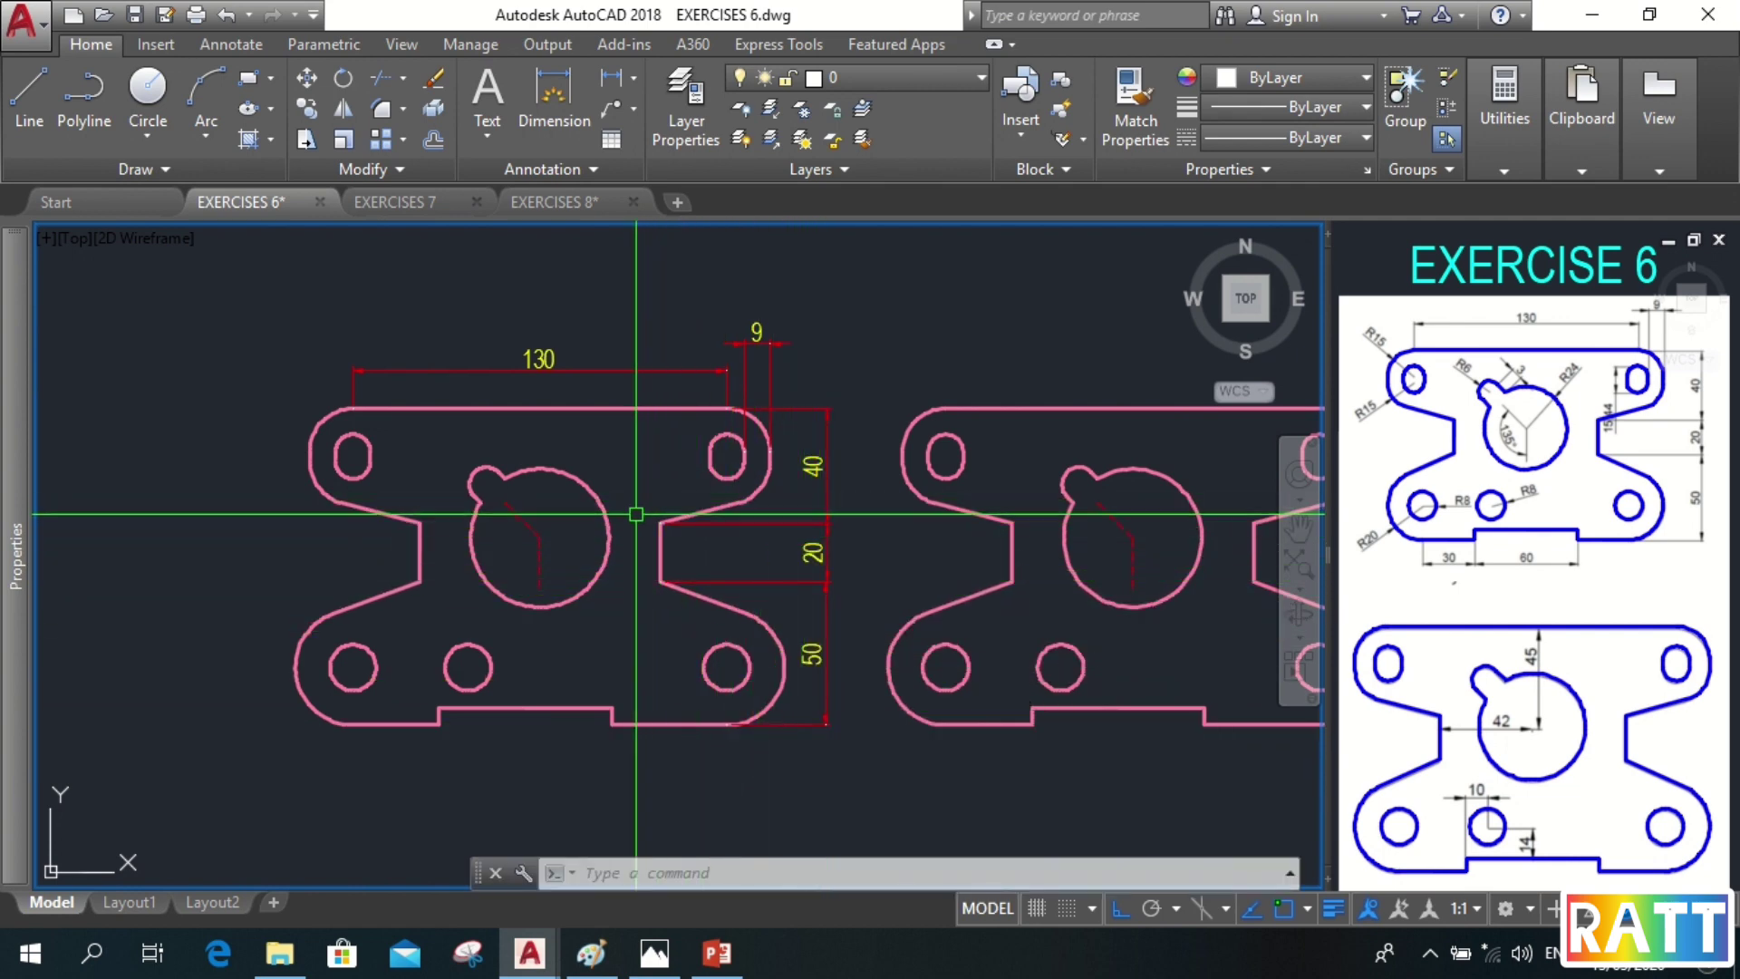
# Add horizontal 30 and 60 linear dimensions along the left bracket's bottom edge
pyautogui.press('Return')
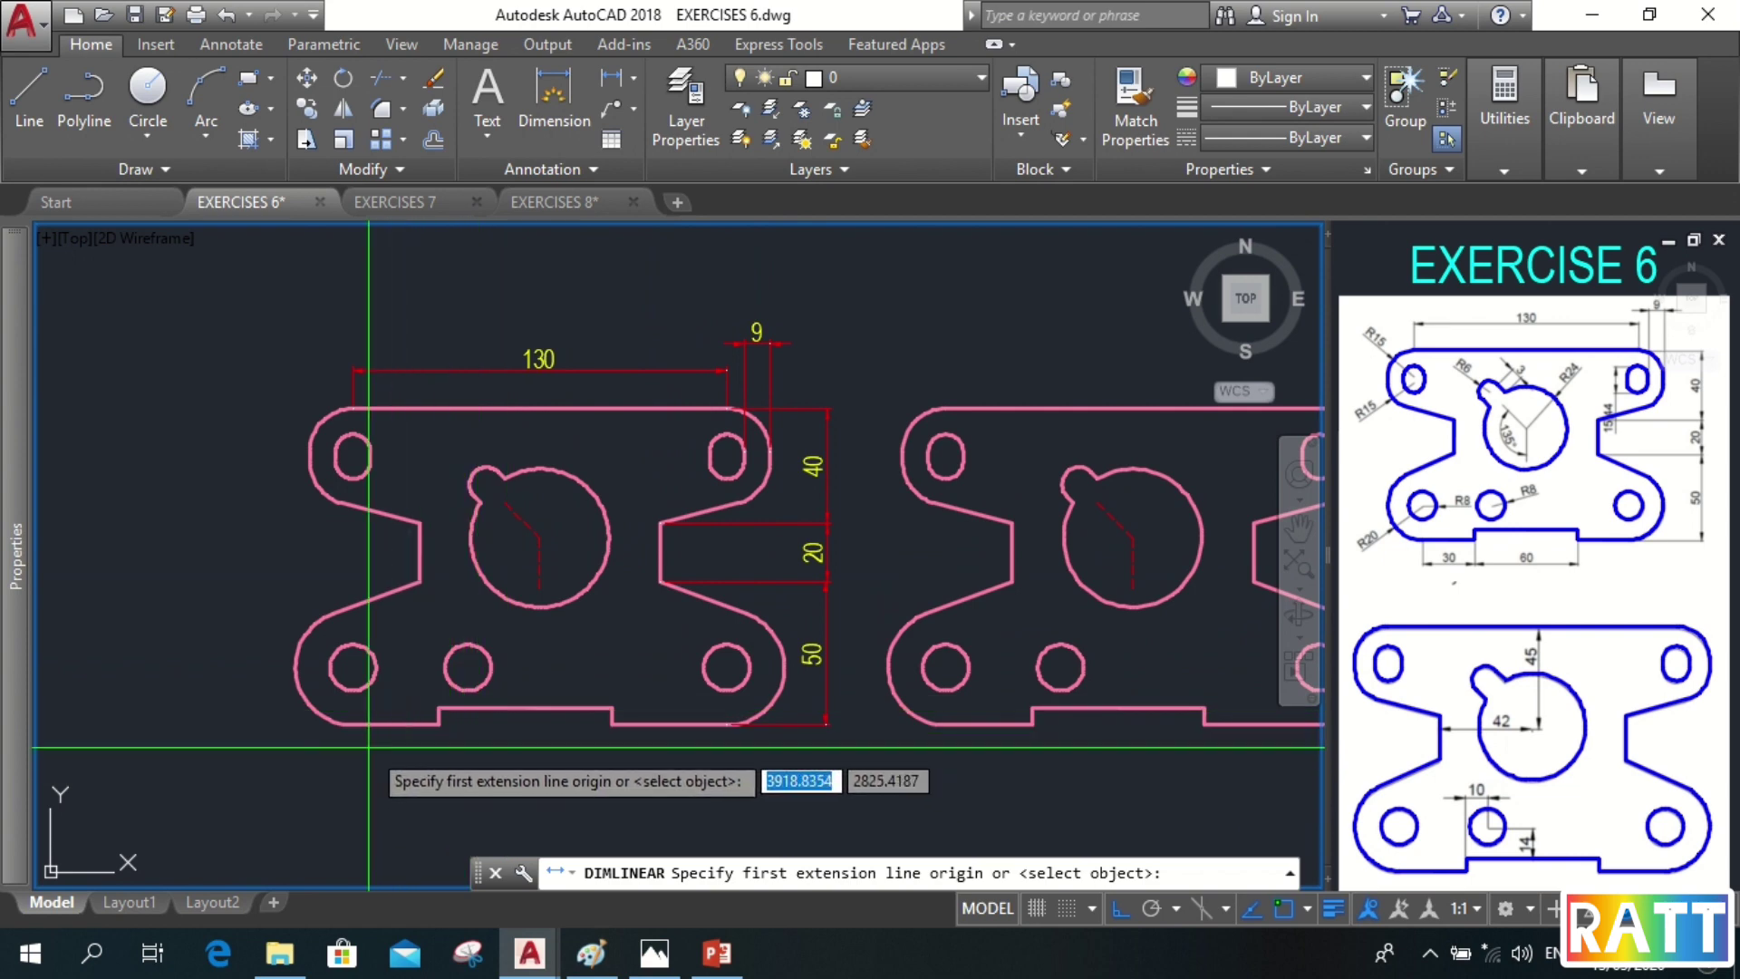
pyautogui.click(352, 725)
pyautogui.click(439, 725)
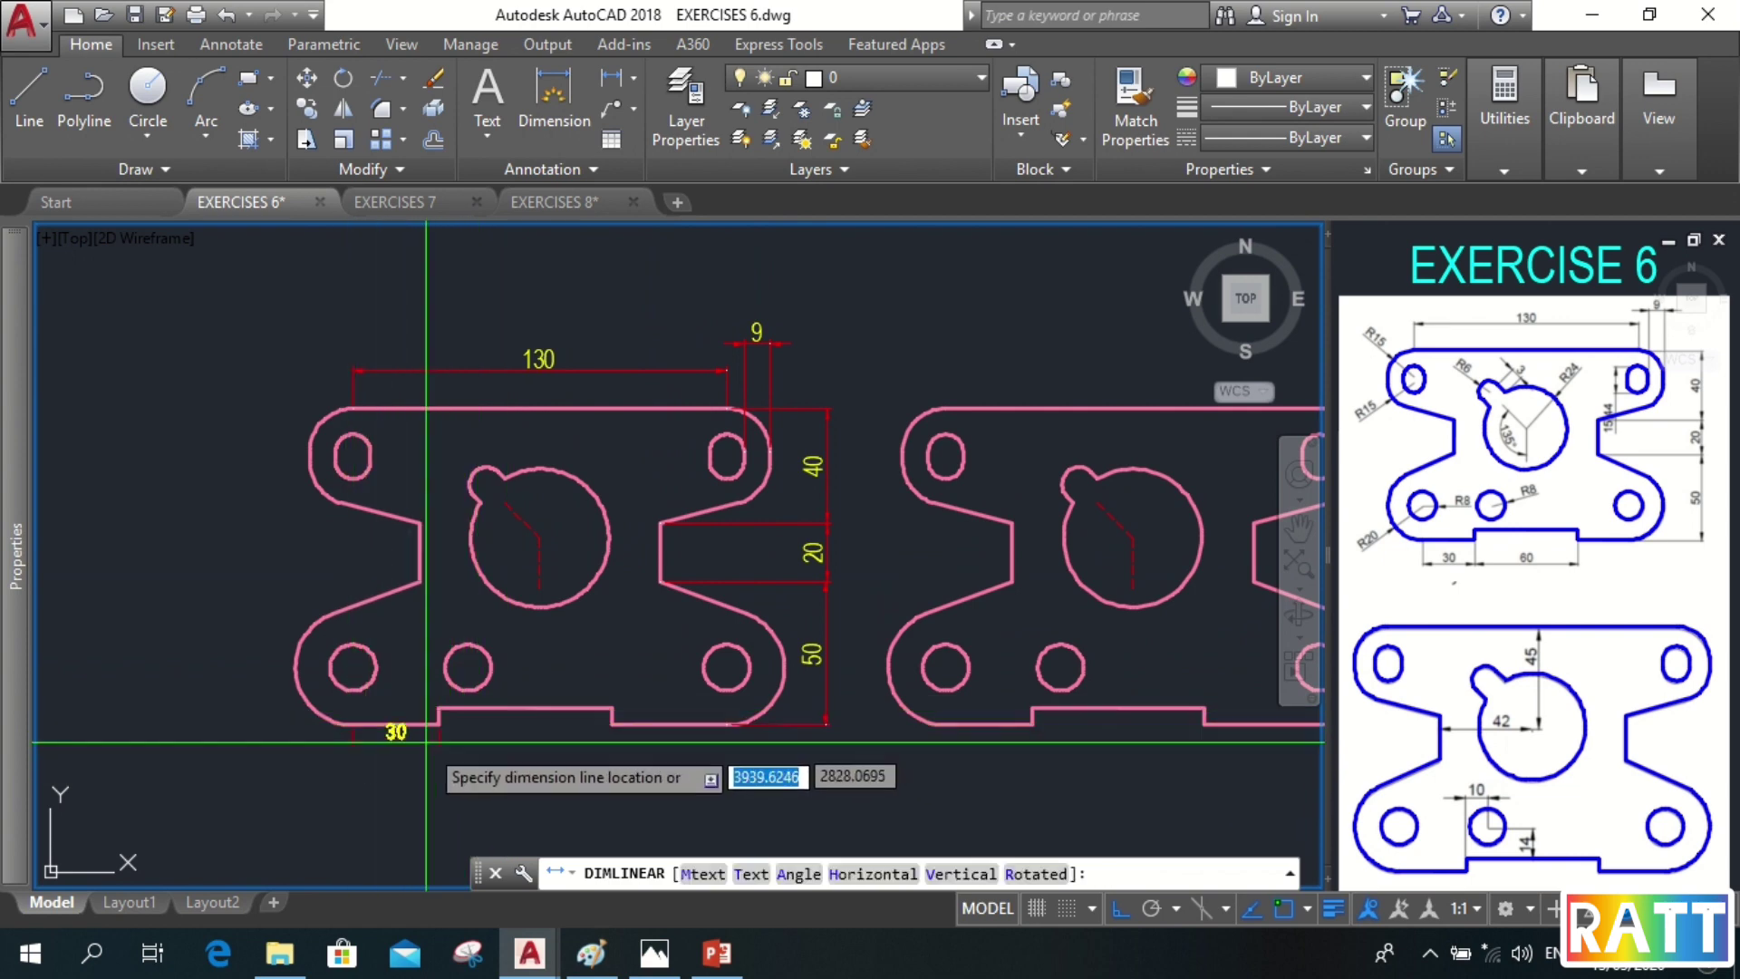
pyautogui.click(410, 766)
pyautogui.press('Return')
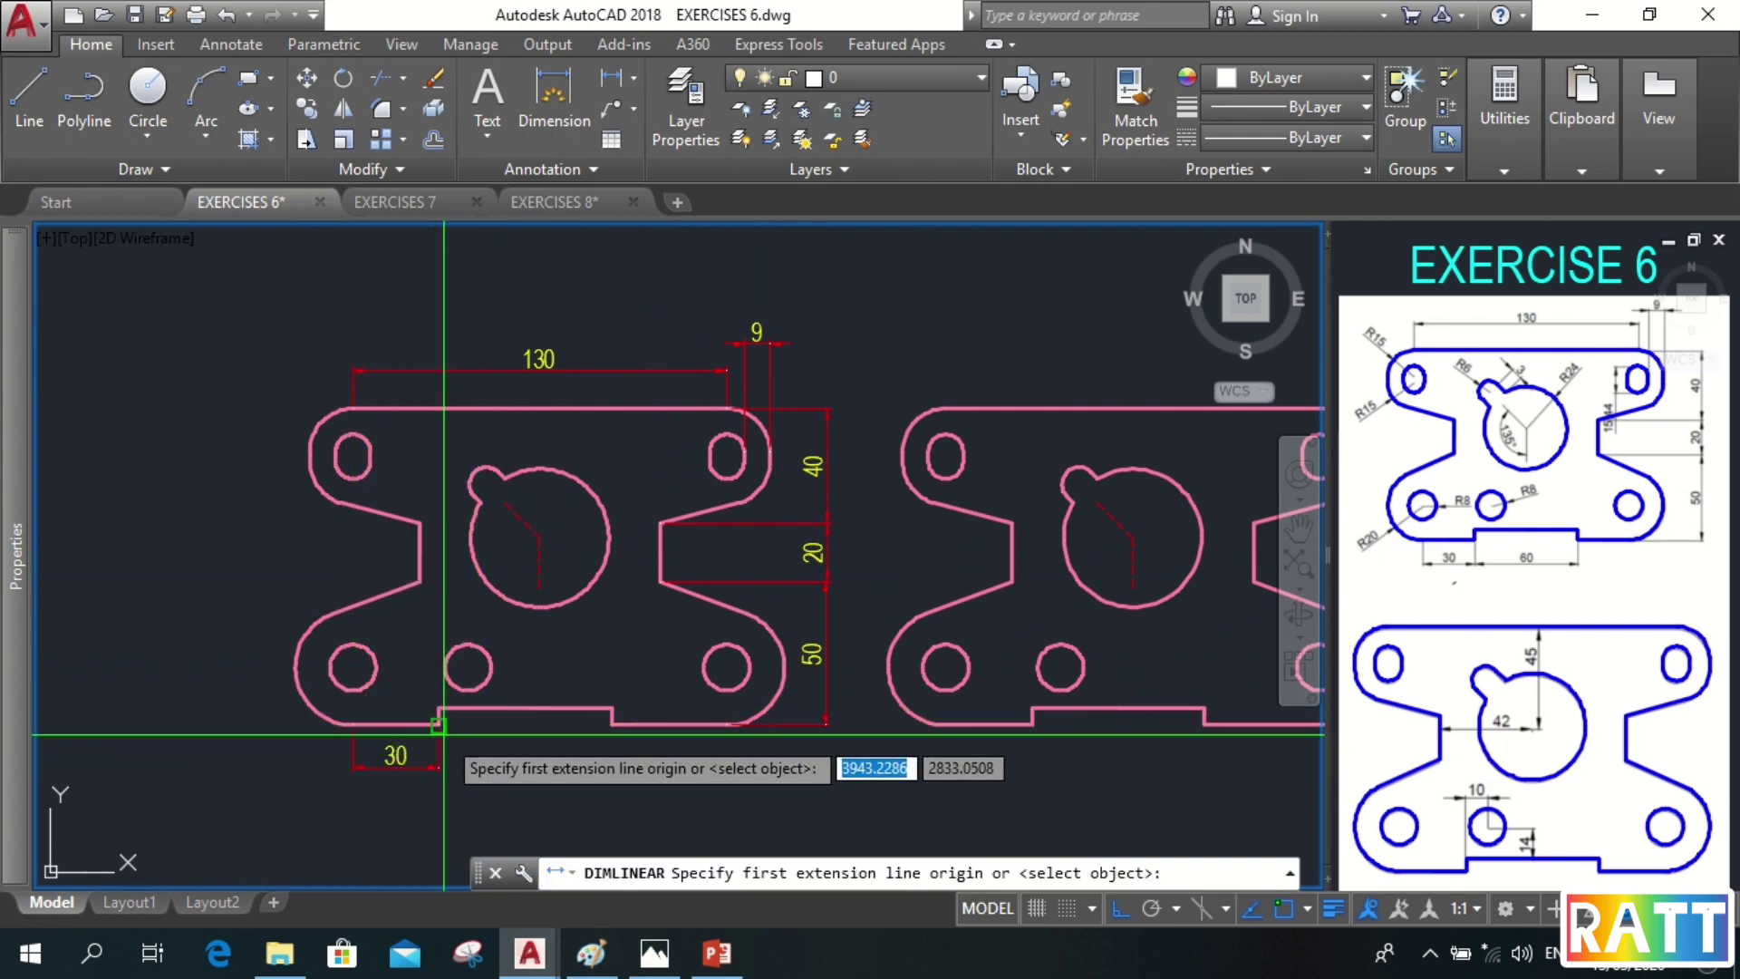
pyautogui.click(439, 725)
pyautogui.click(609, 726)
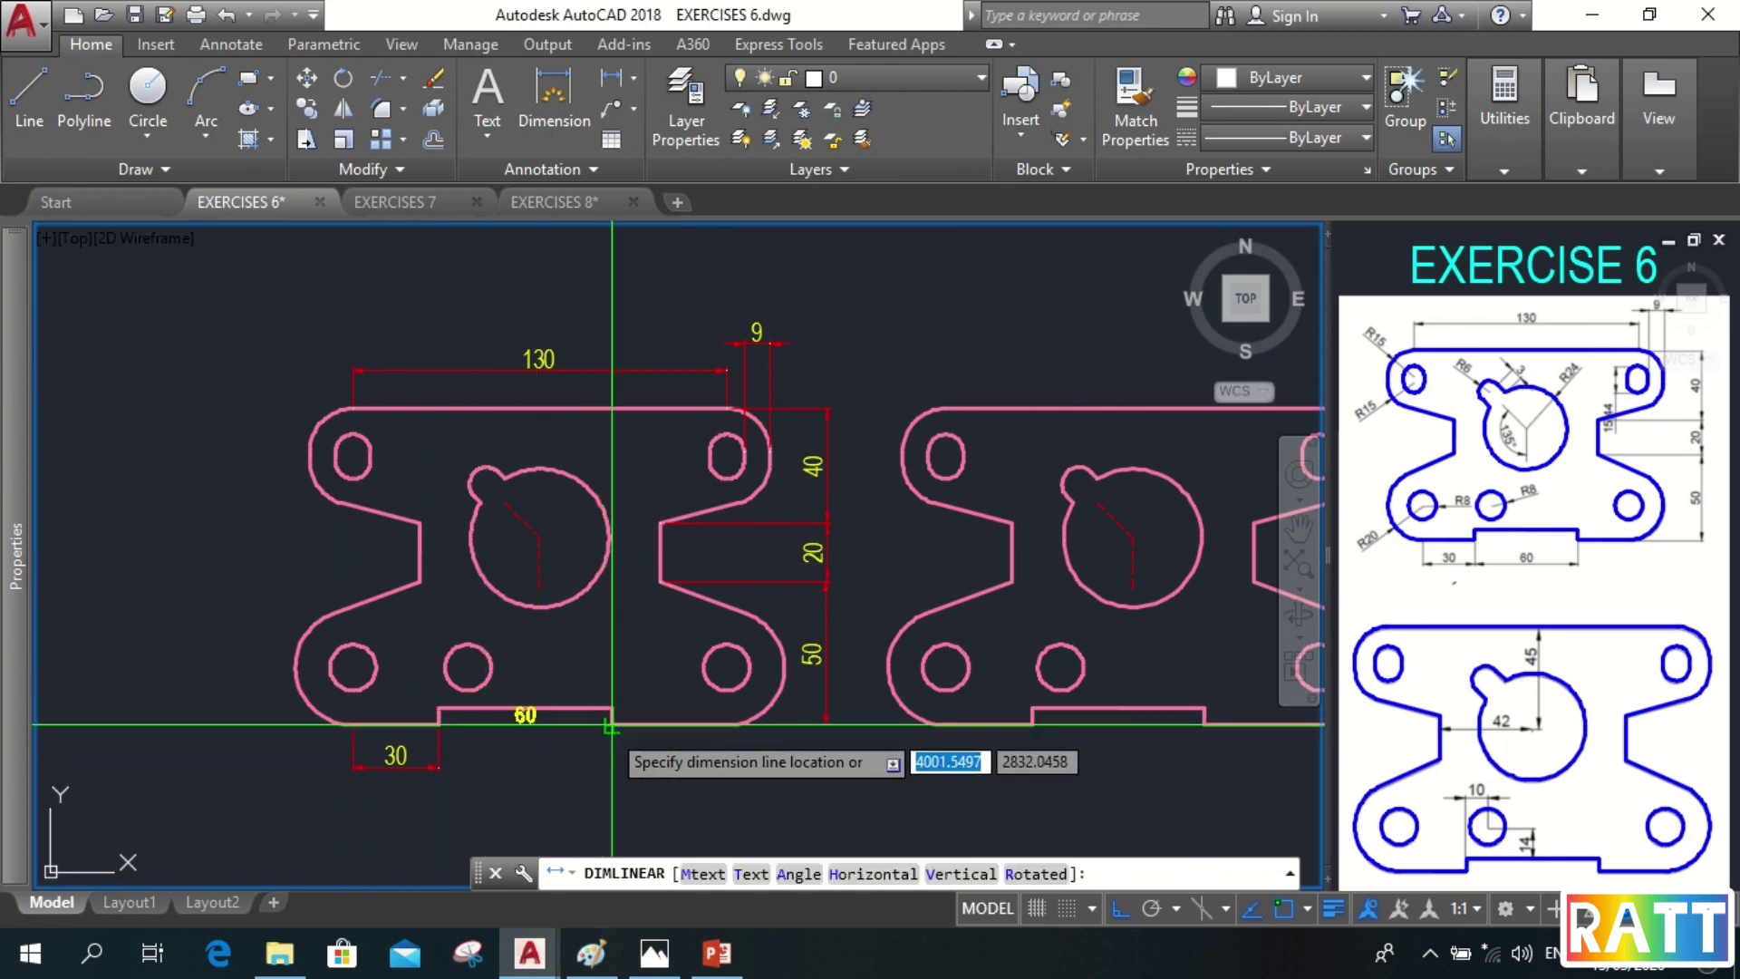
pyautogui.click(430, 766)
# Grip-stretch the 60 dimension line so it sits level with the 30
pyautogui.scroll(2, 486, 773)
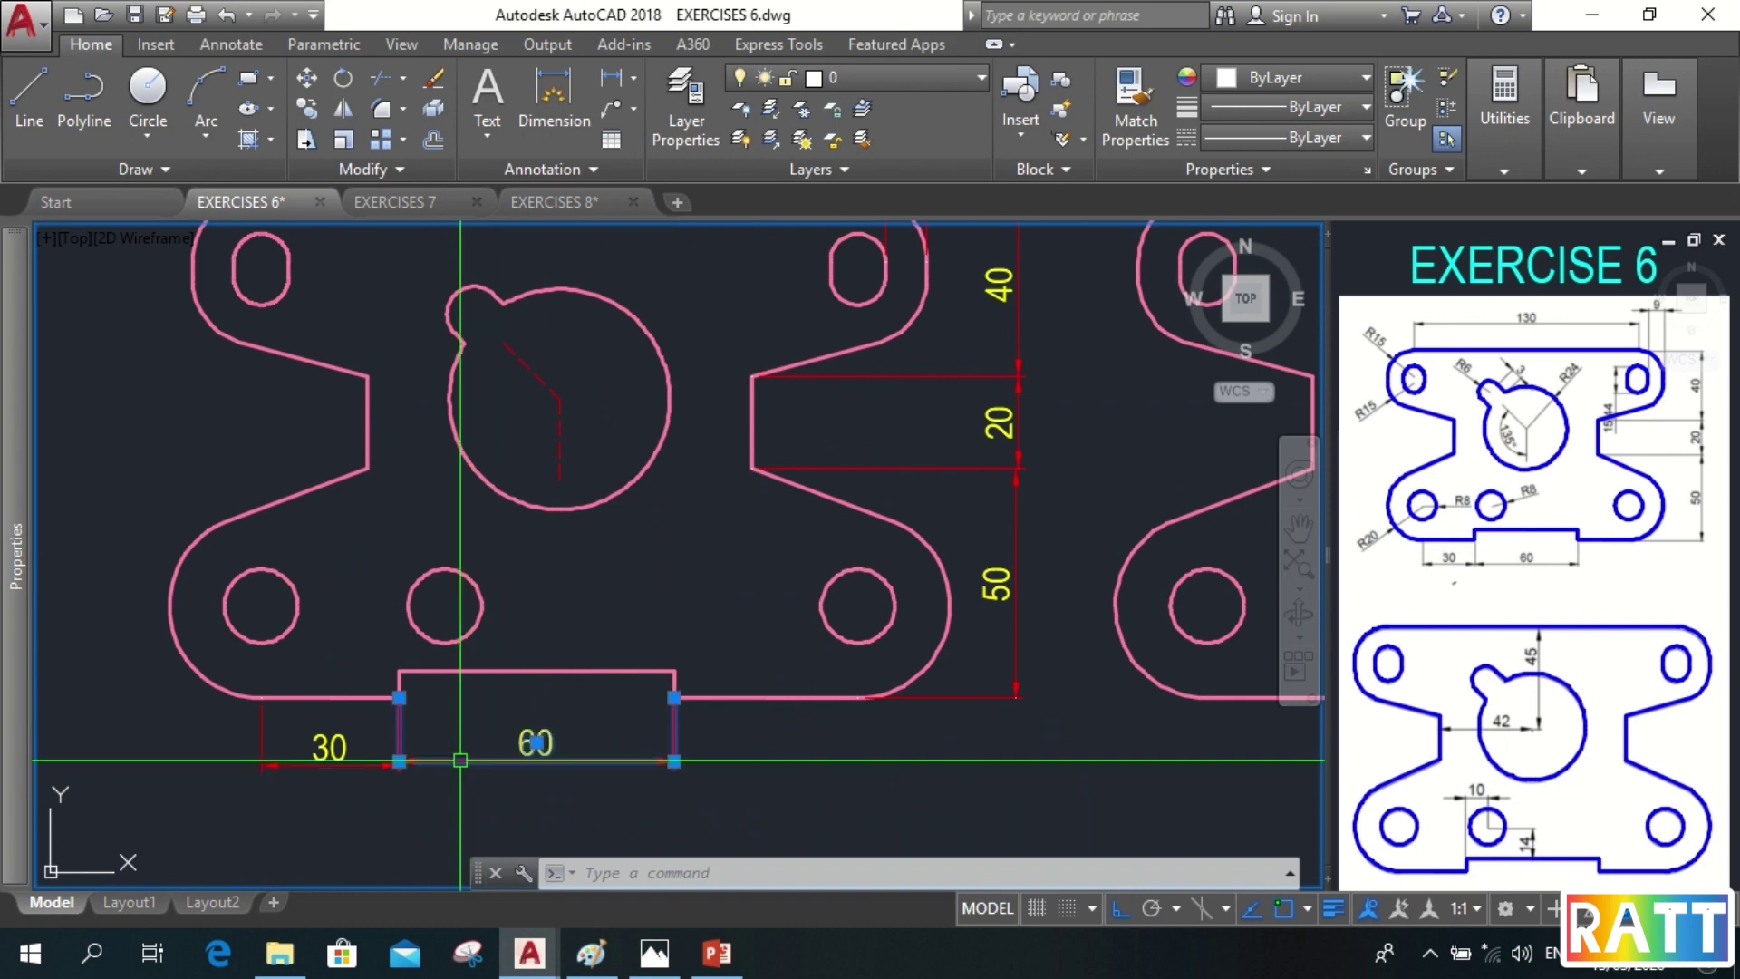
pyautogui.click(399, 761)
pyautogui.scroll(2, 397, 761)
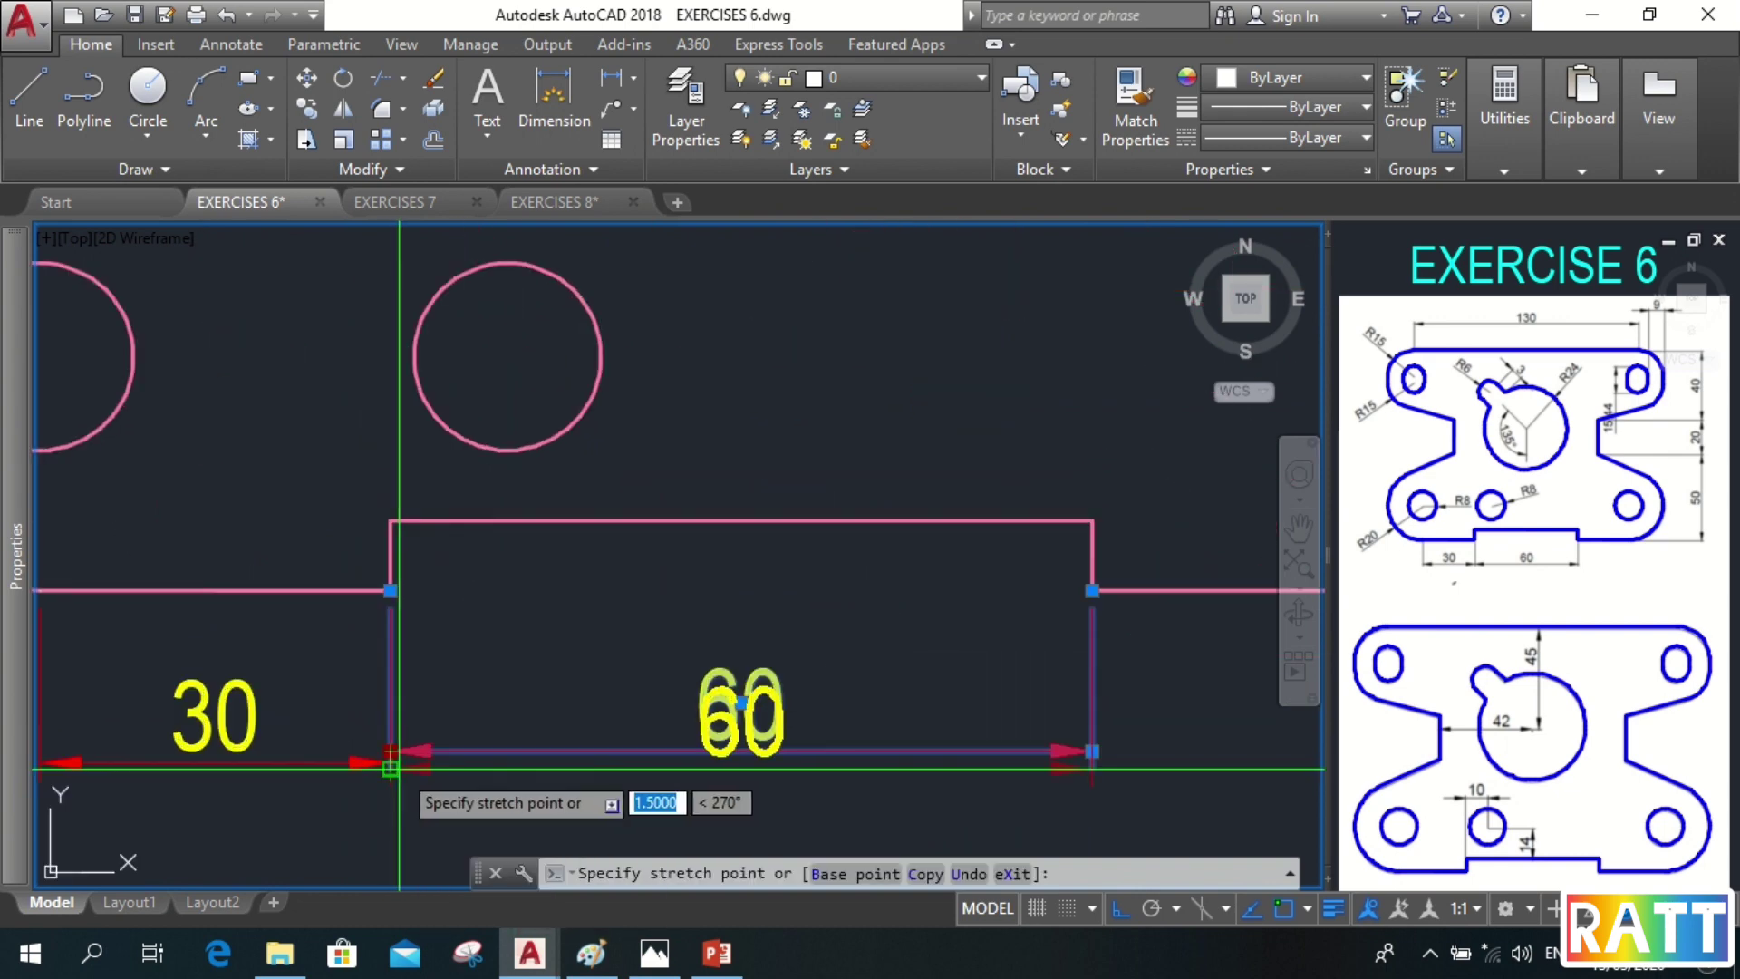
pyautogui.click(486, 740)
pyautogui.scroll(-4, 490, 747)
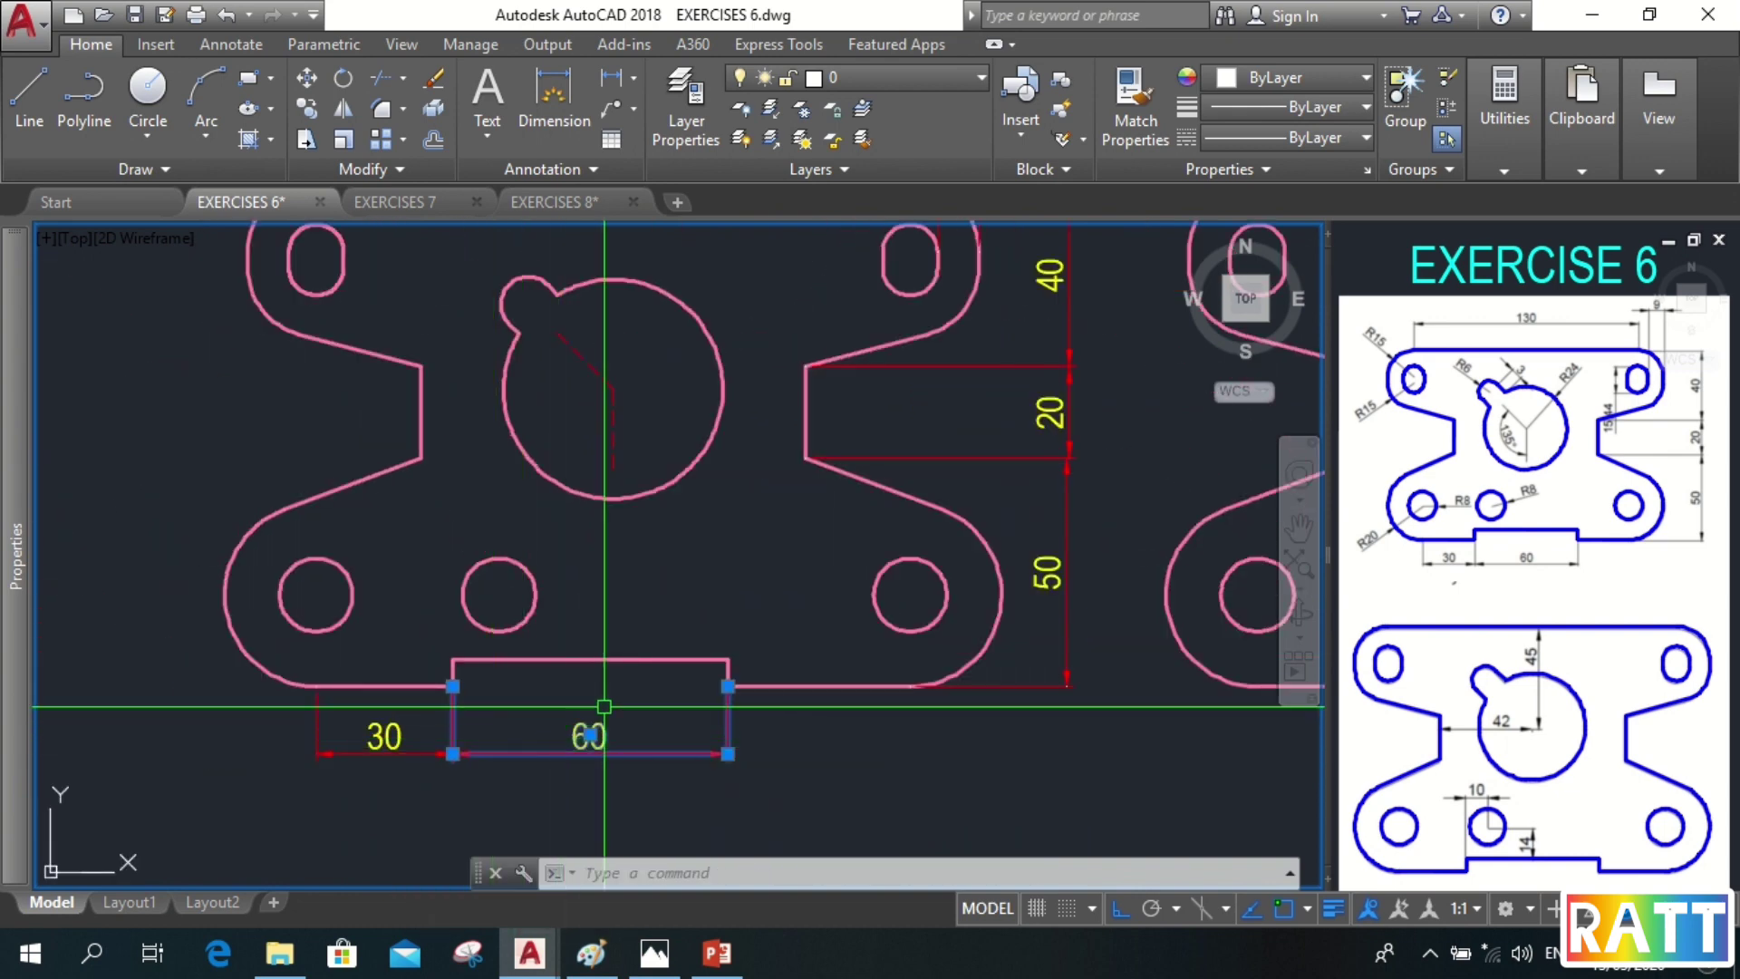
pyautogui.scroll(-5, 796, 706)
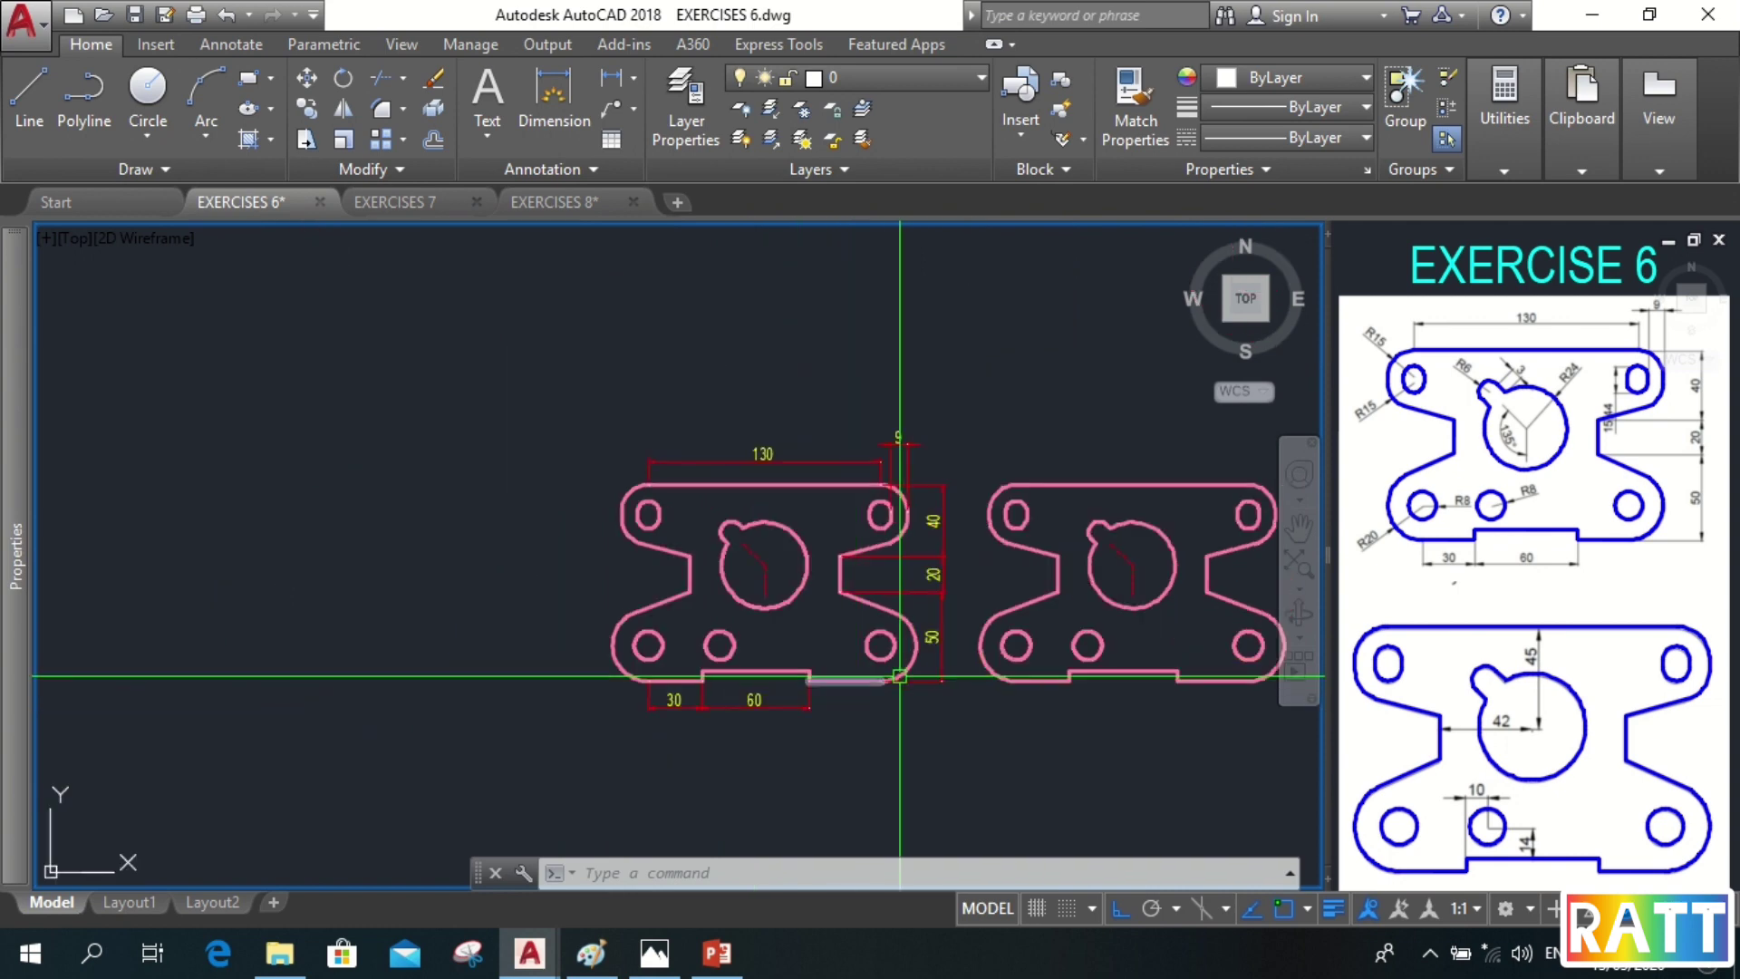
pyautogui.scroll(3, 894, 707)
# Pan to the second bracket and erase the dashed centre line inside its circle
pyautogui.moveTo(894, 706); pyautogui.dragTo(705, 676, button='middle')
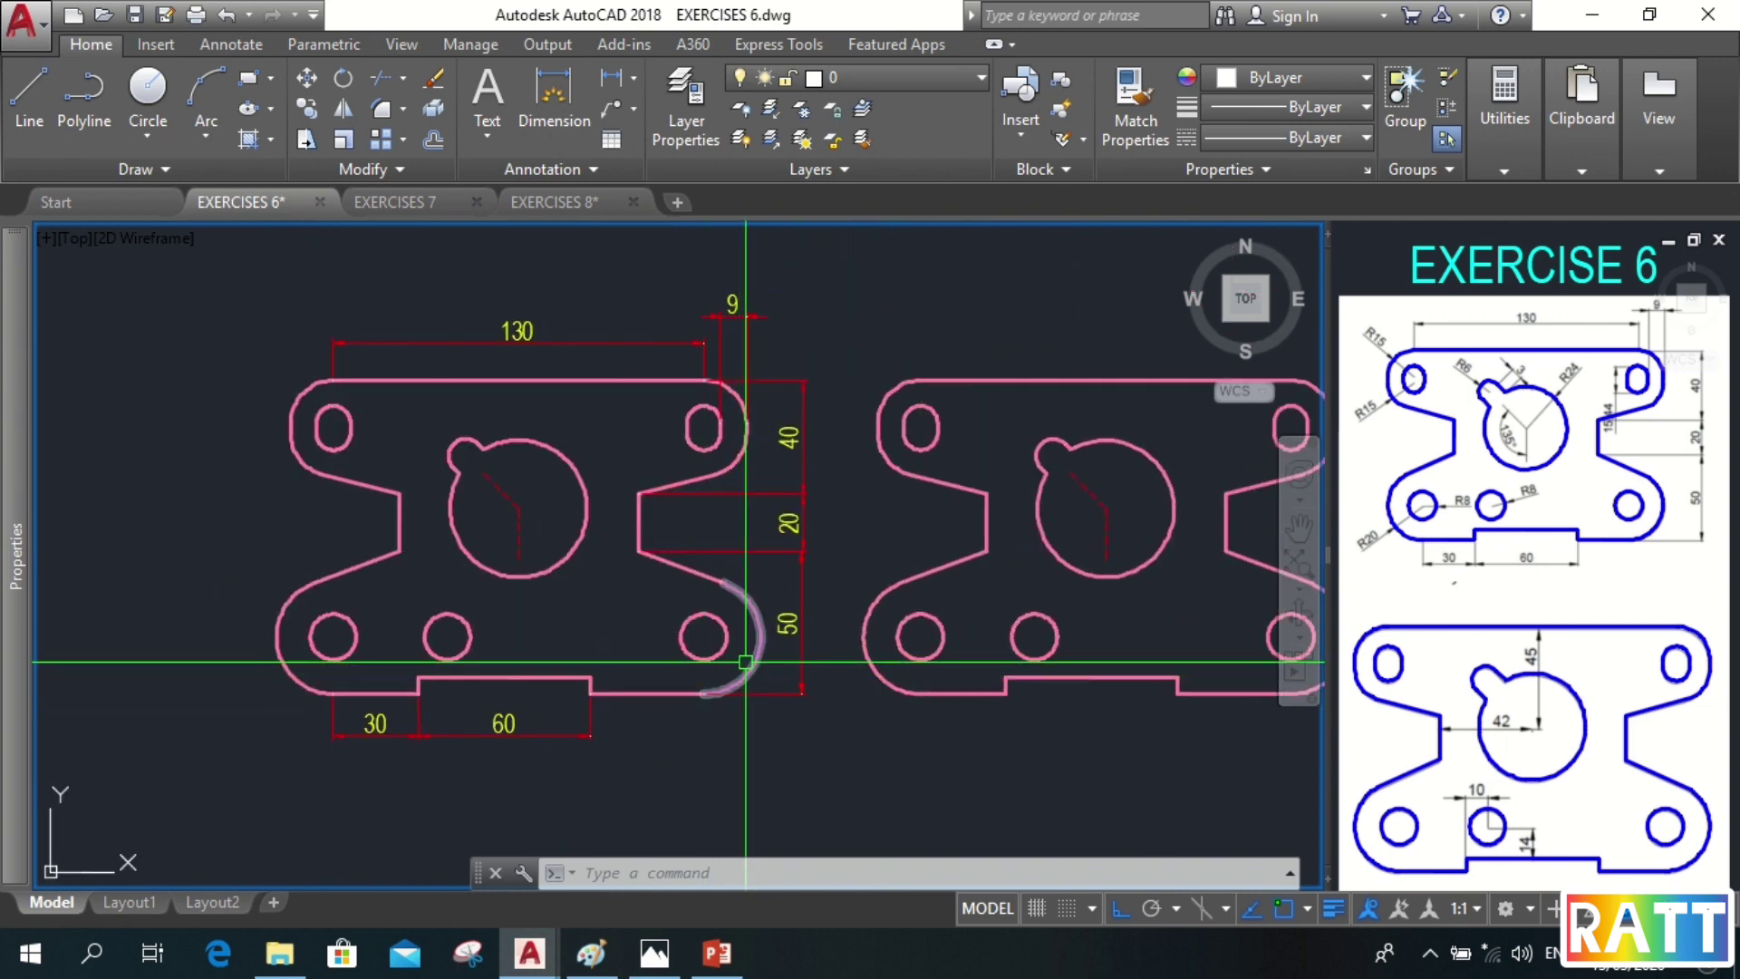
pyautogui.moveTo(878, 815)
pyautogui.mouseDown(button='middle')
pyautogui.moveTo(751, 715)
pyautogui.moveTo(715, 640)
pyautogui.mouseUp(button='middle')
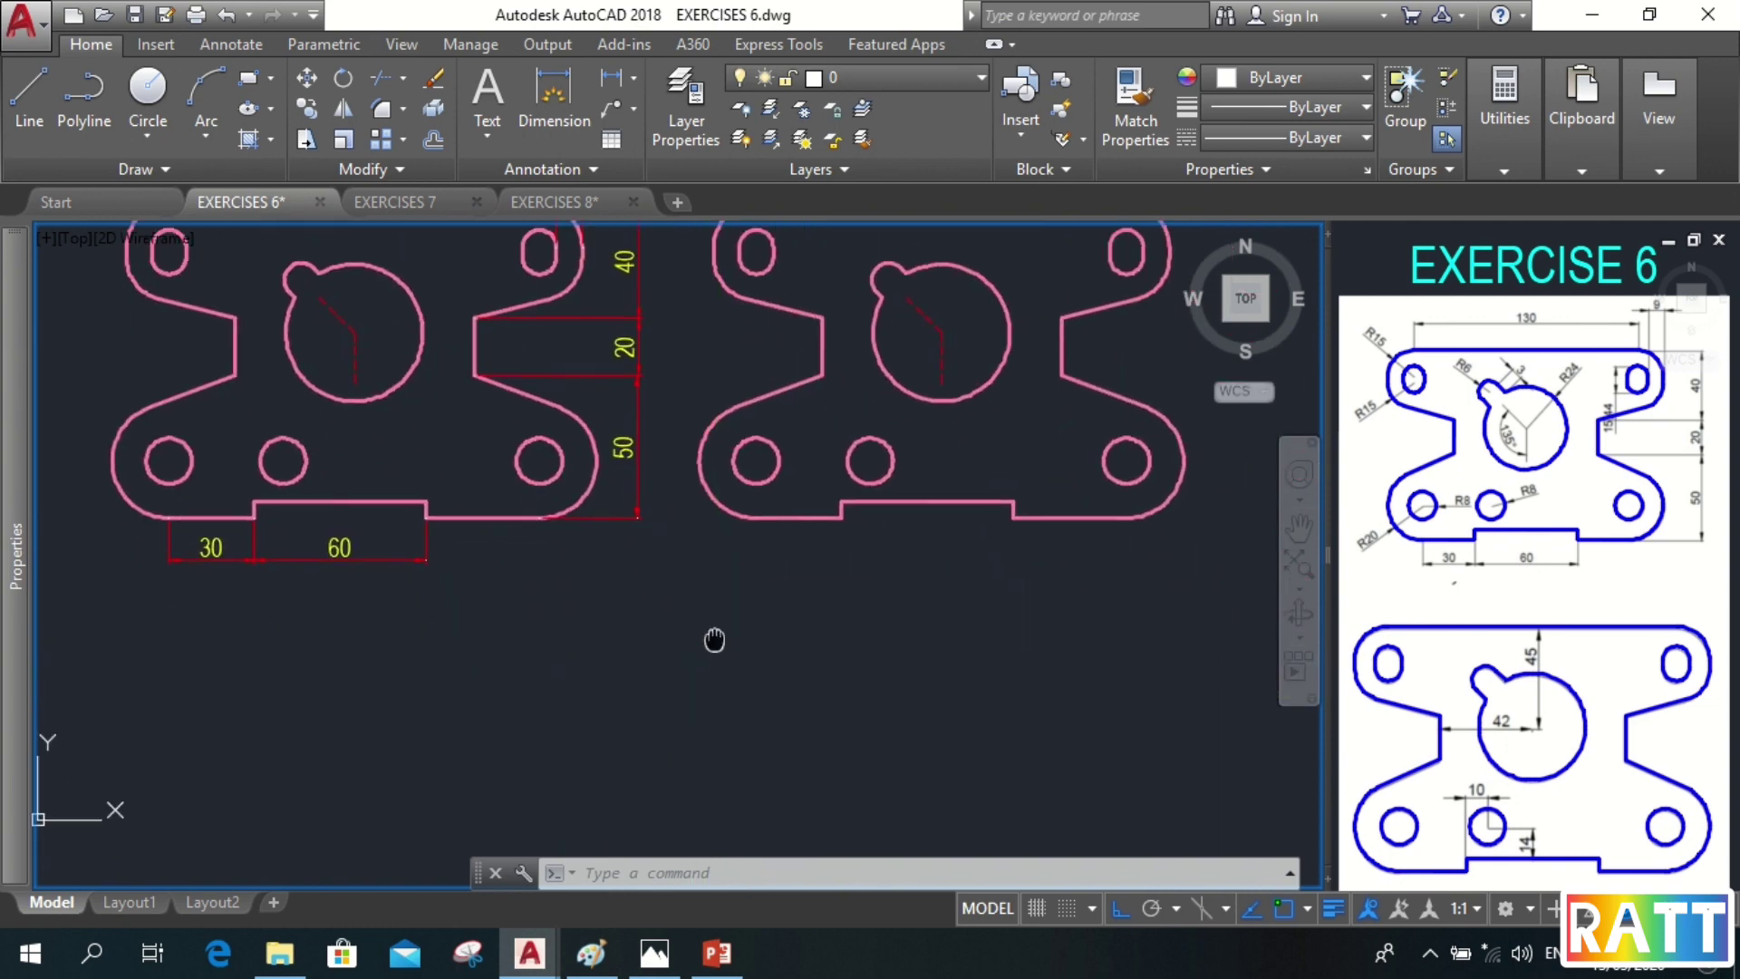
pyautogui.scroll(2, 661, 734)
pyautogui.write('dli')
pyautogui.press('Return')
pyautogui.scroll(2, 684, 463)
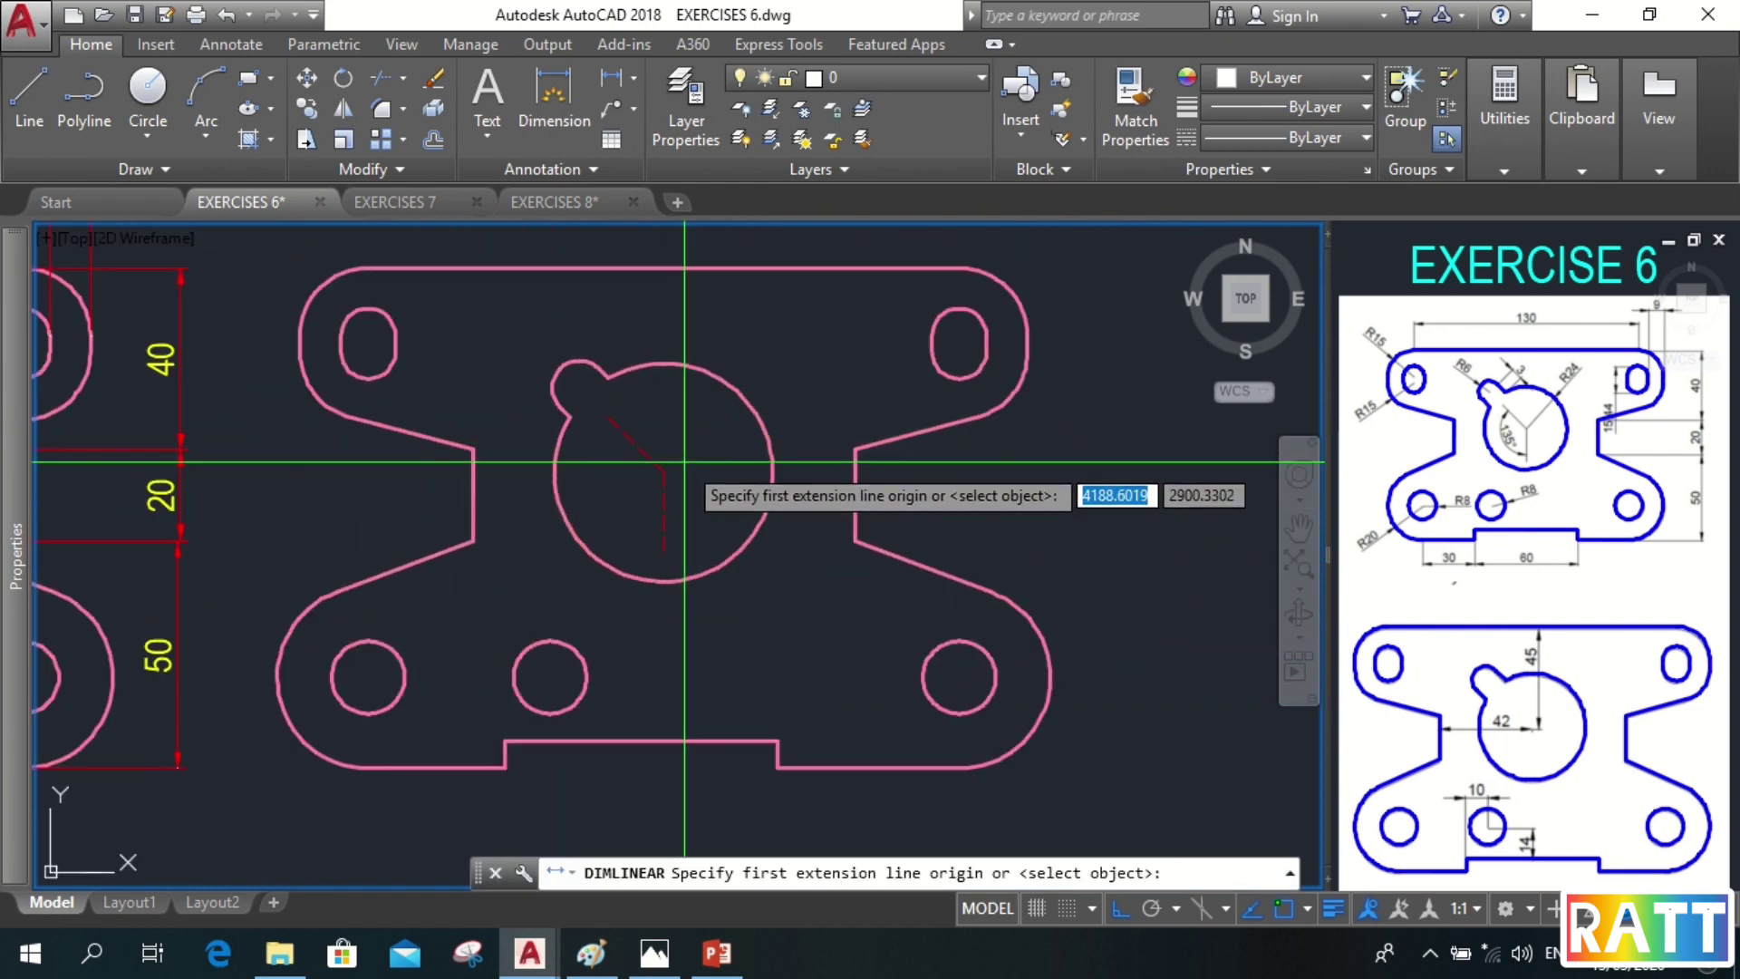
pyautogui.press('Escape')
pyautogui.click(669, 497)
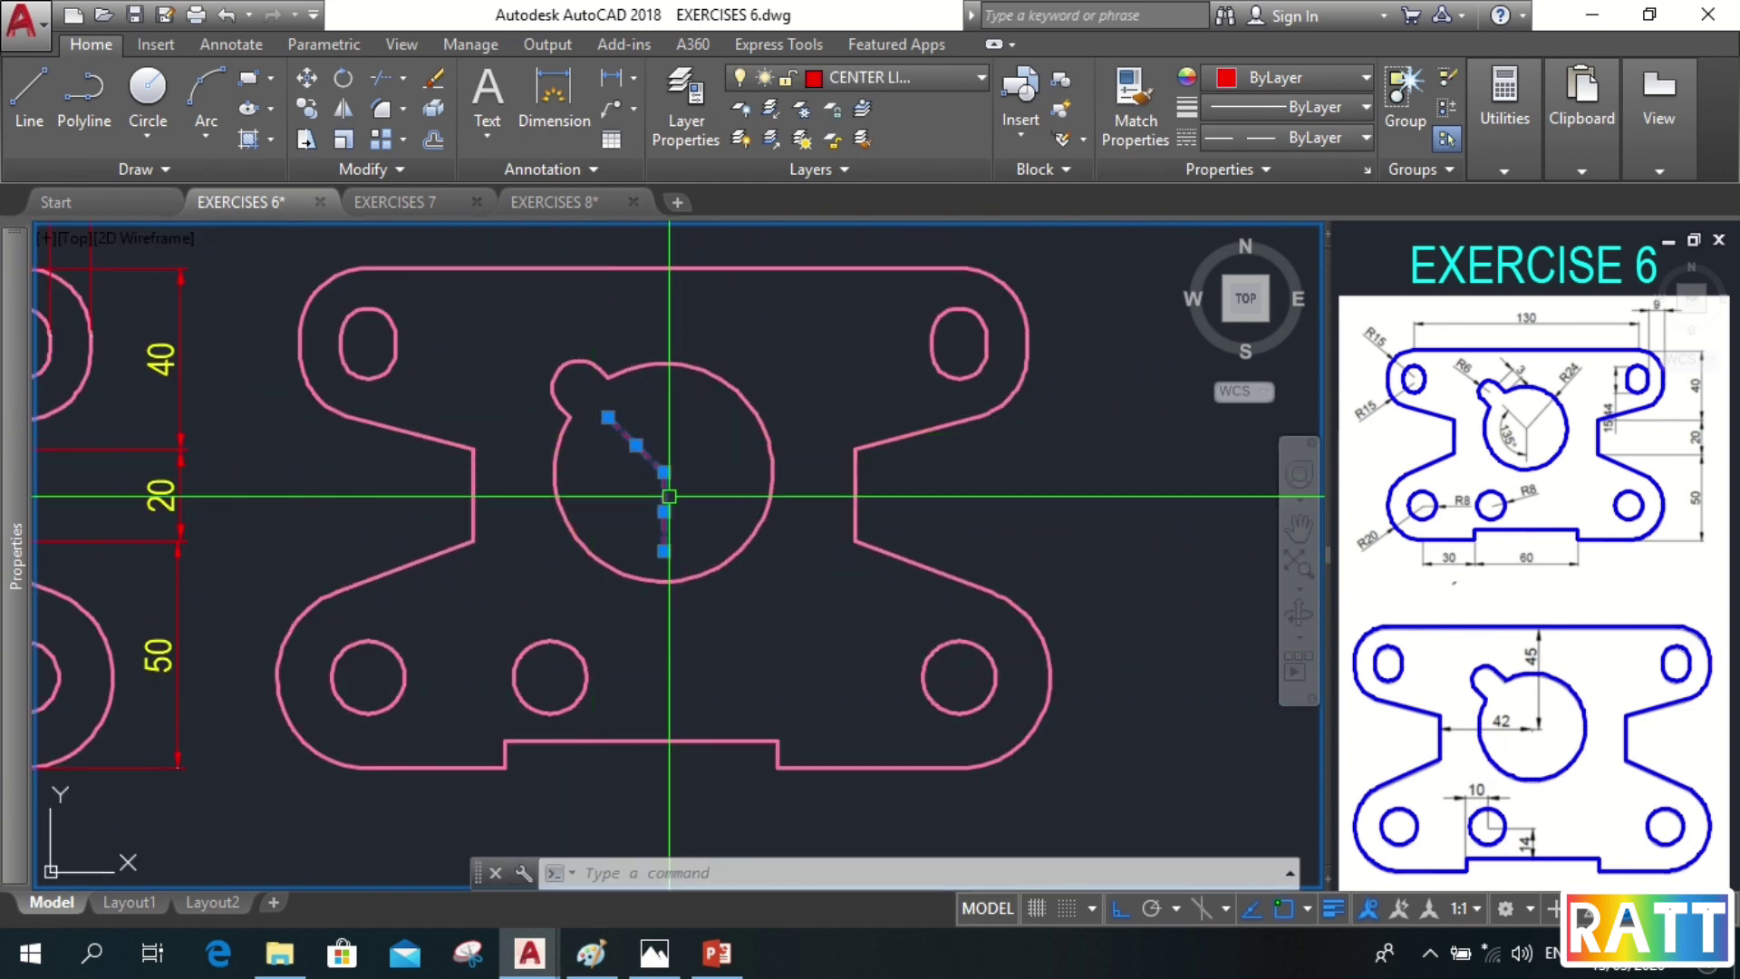
pyautogui.write('E')
pyautogui.press('Return')
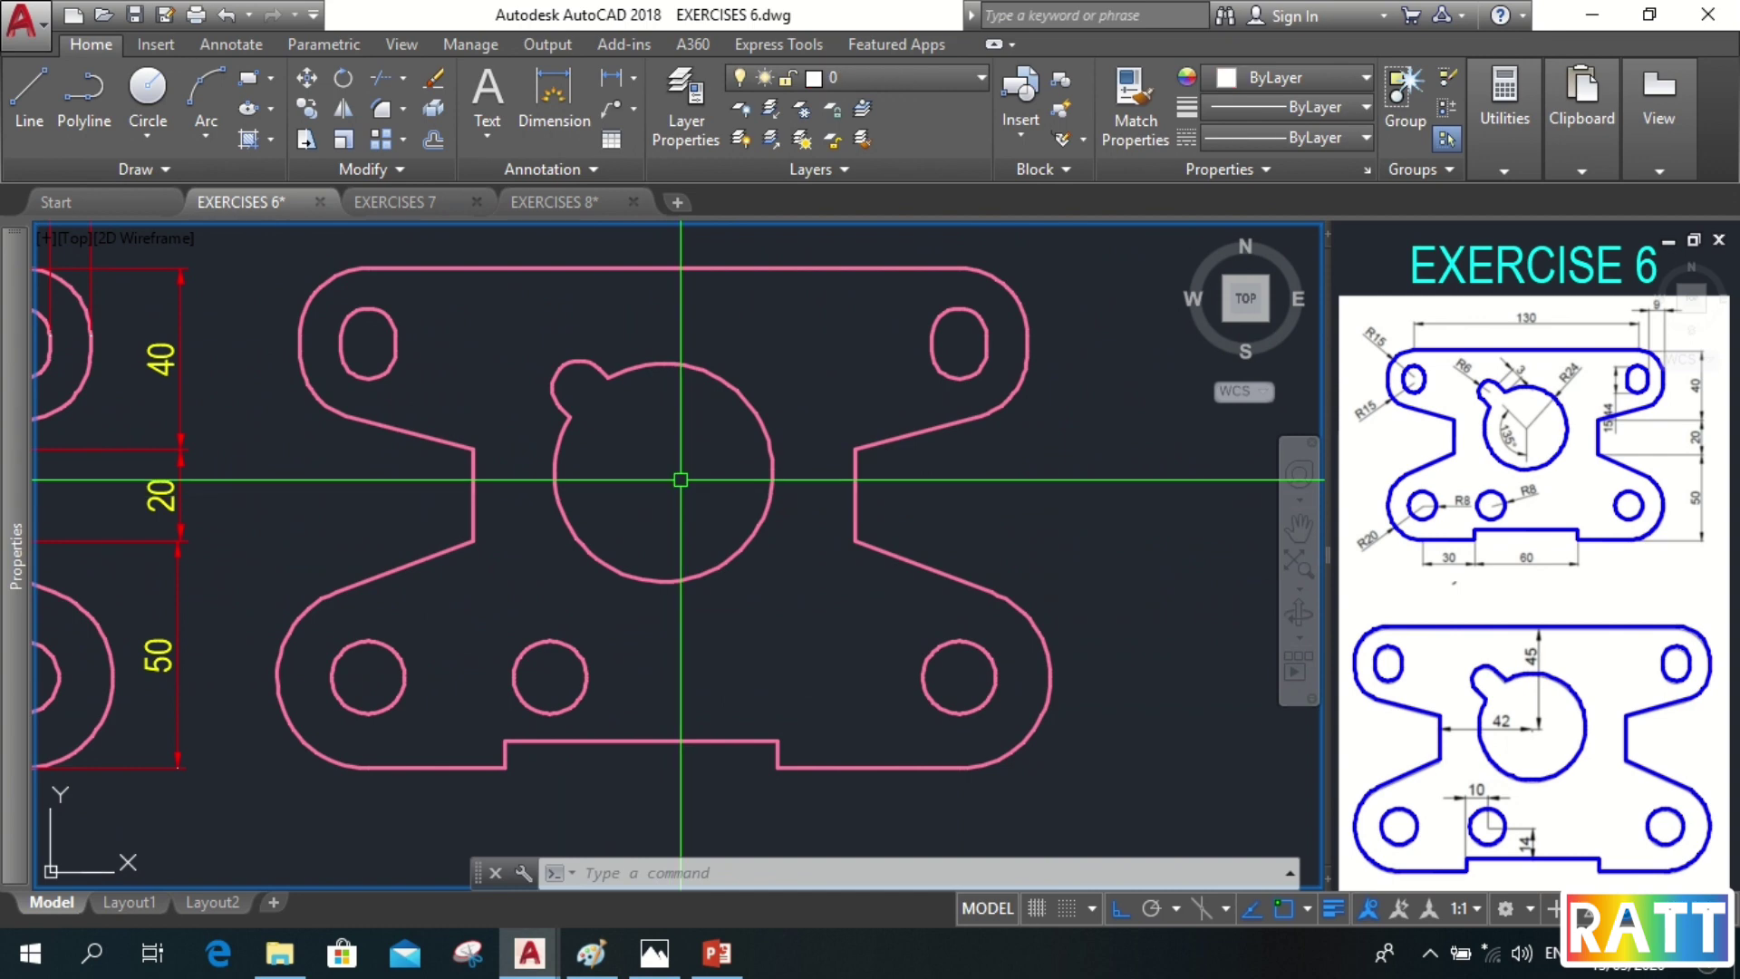
# Dimension 45 vertically from the top edge to the circle centre and reposition its text
pyautogui.write('dli')
pyautogui.press('Return')
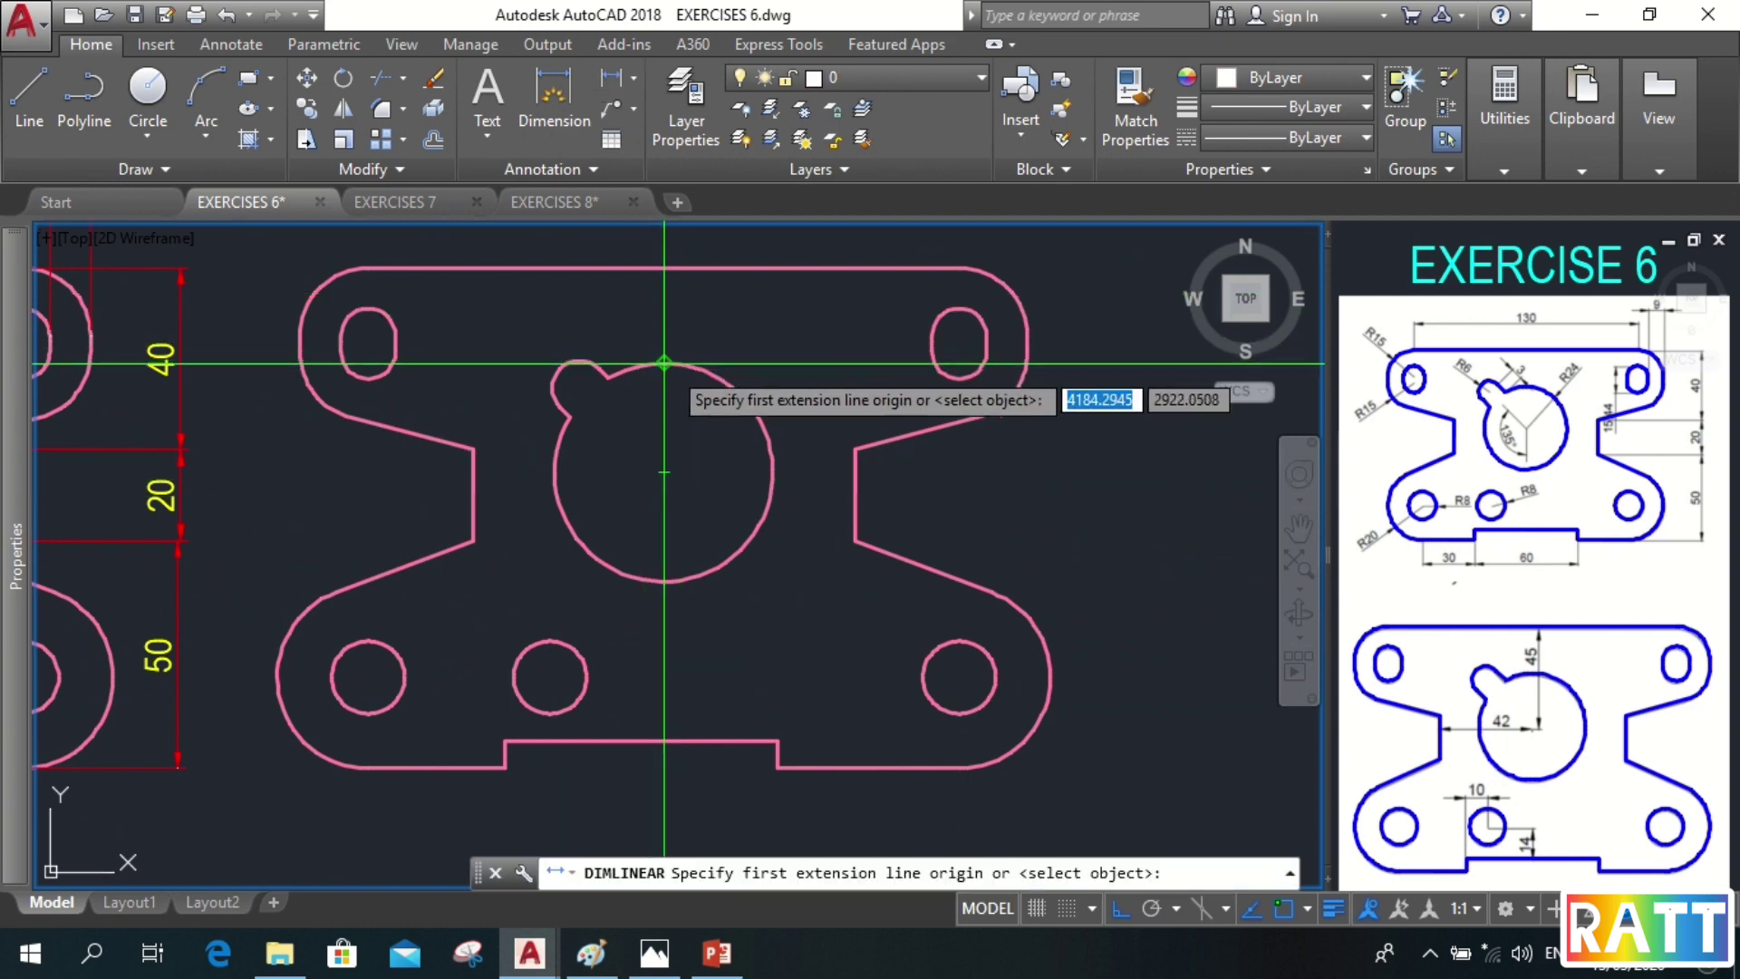
pyautogui.click(671, 370)
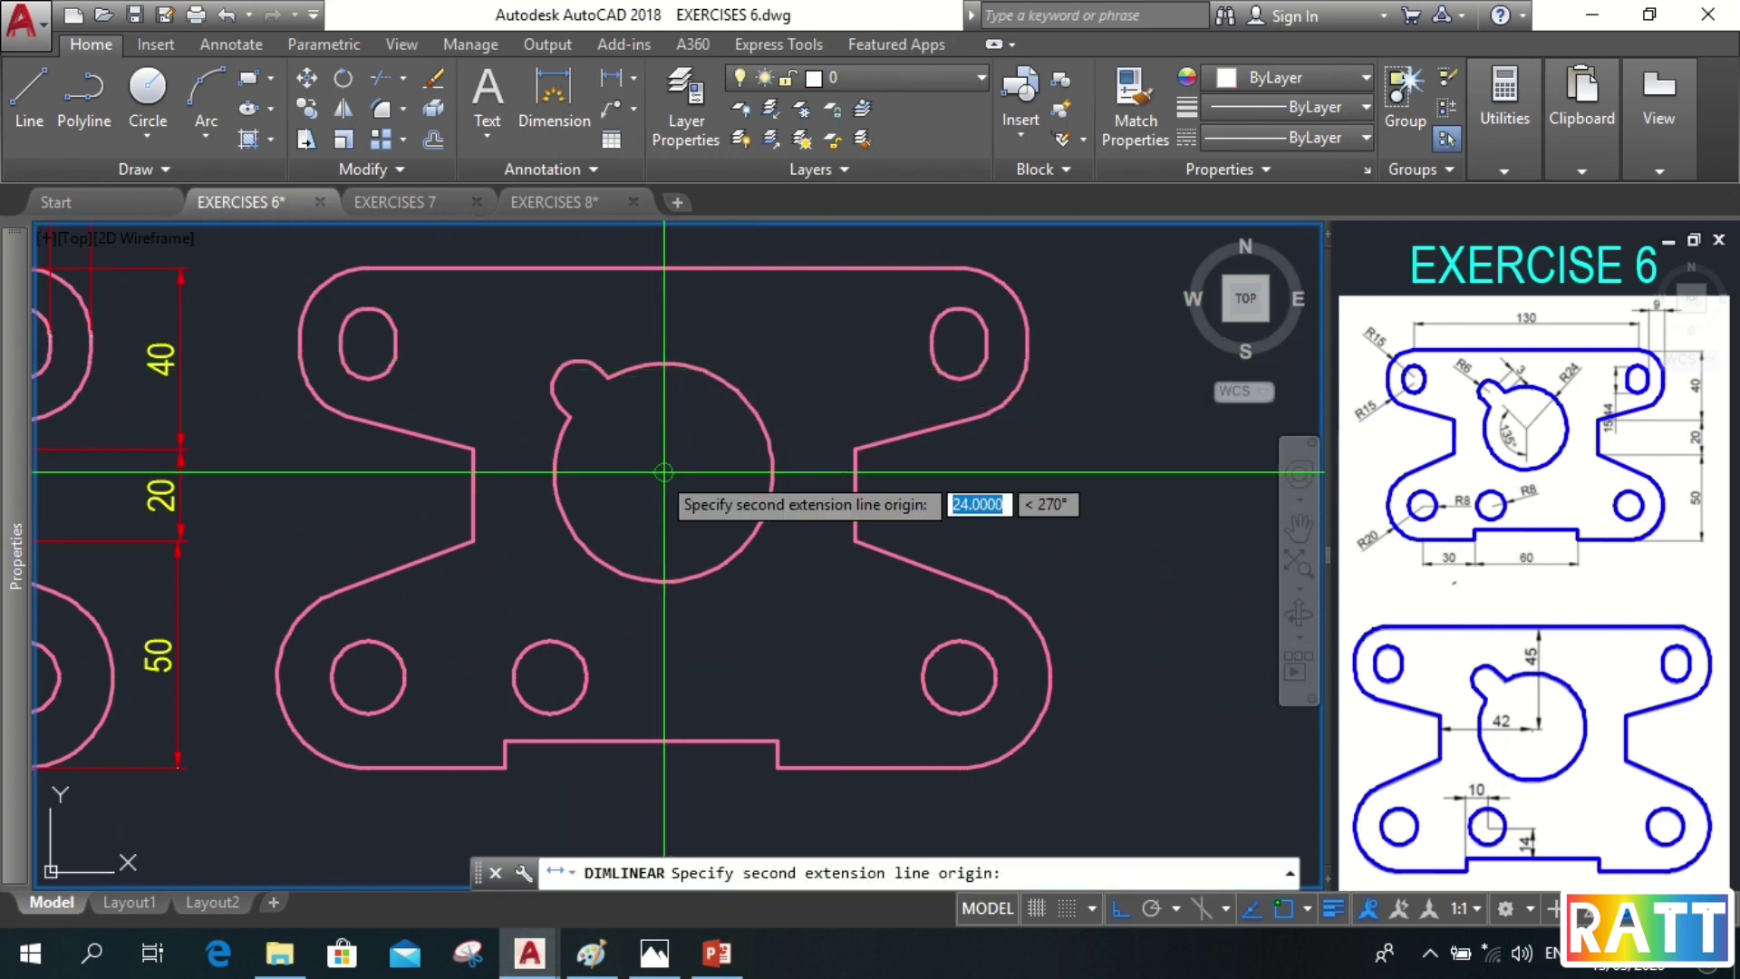
pyautogui.click(669, 471)
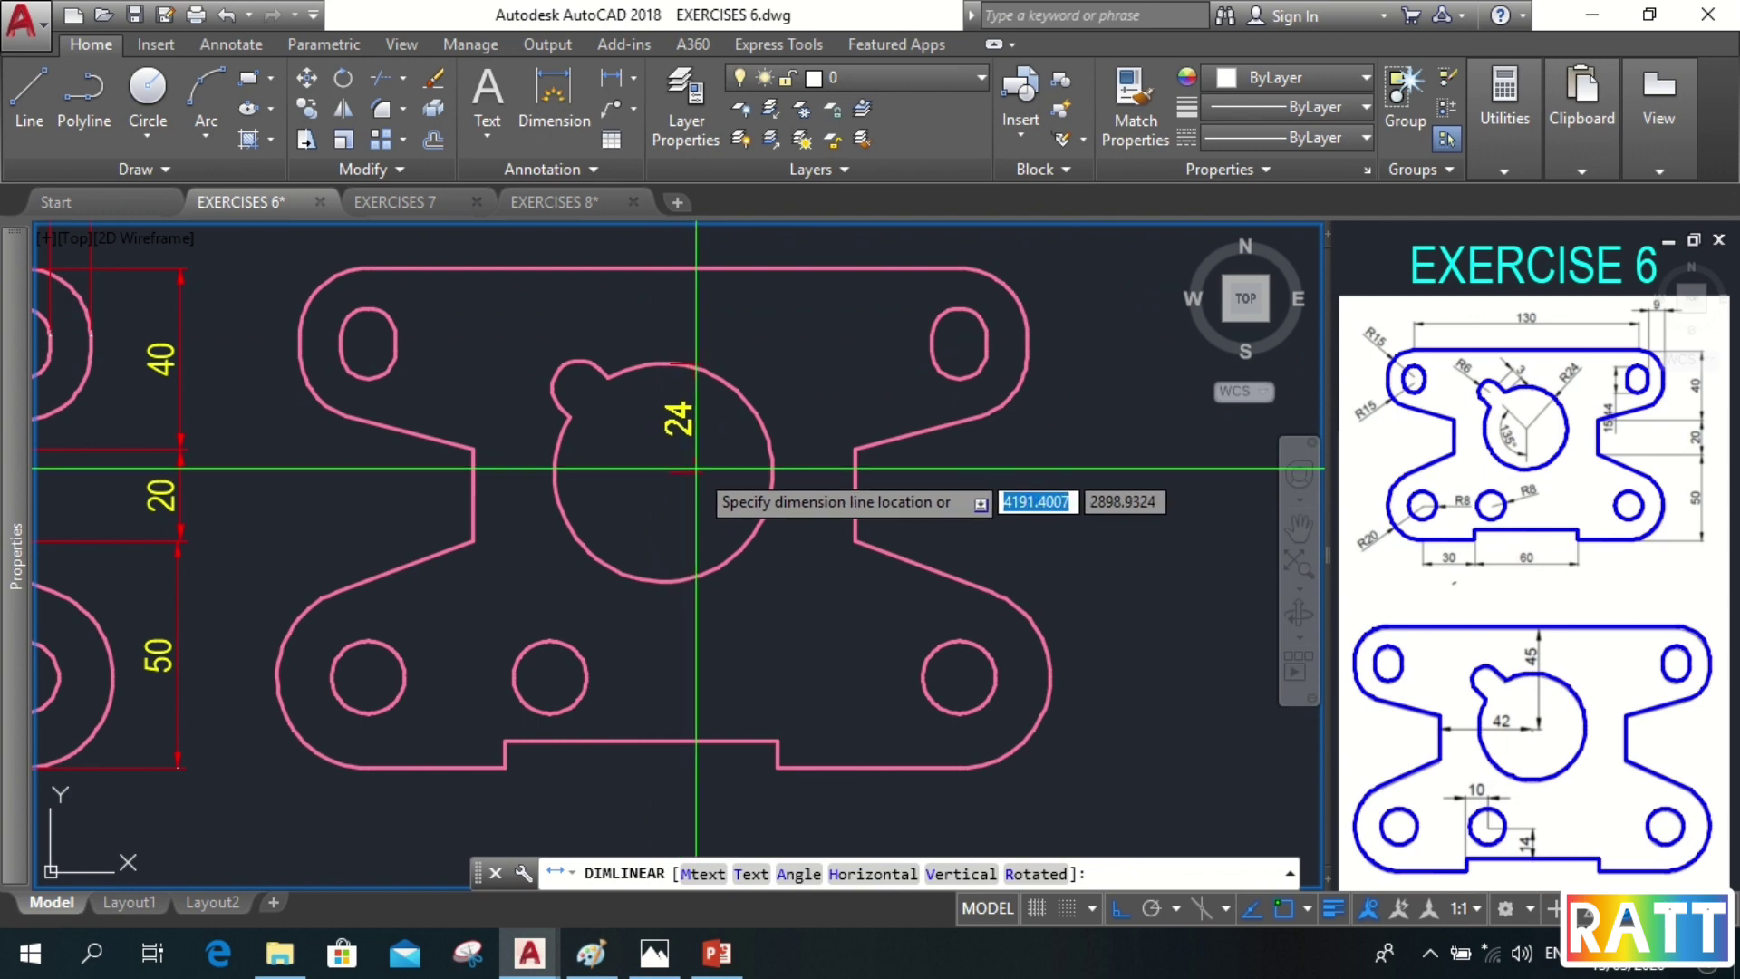
pyautogui.press('Escape')
pyautogui.press('Return')
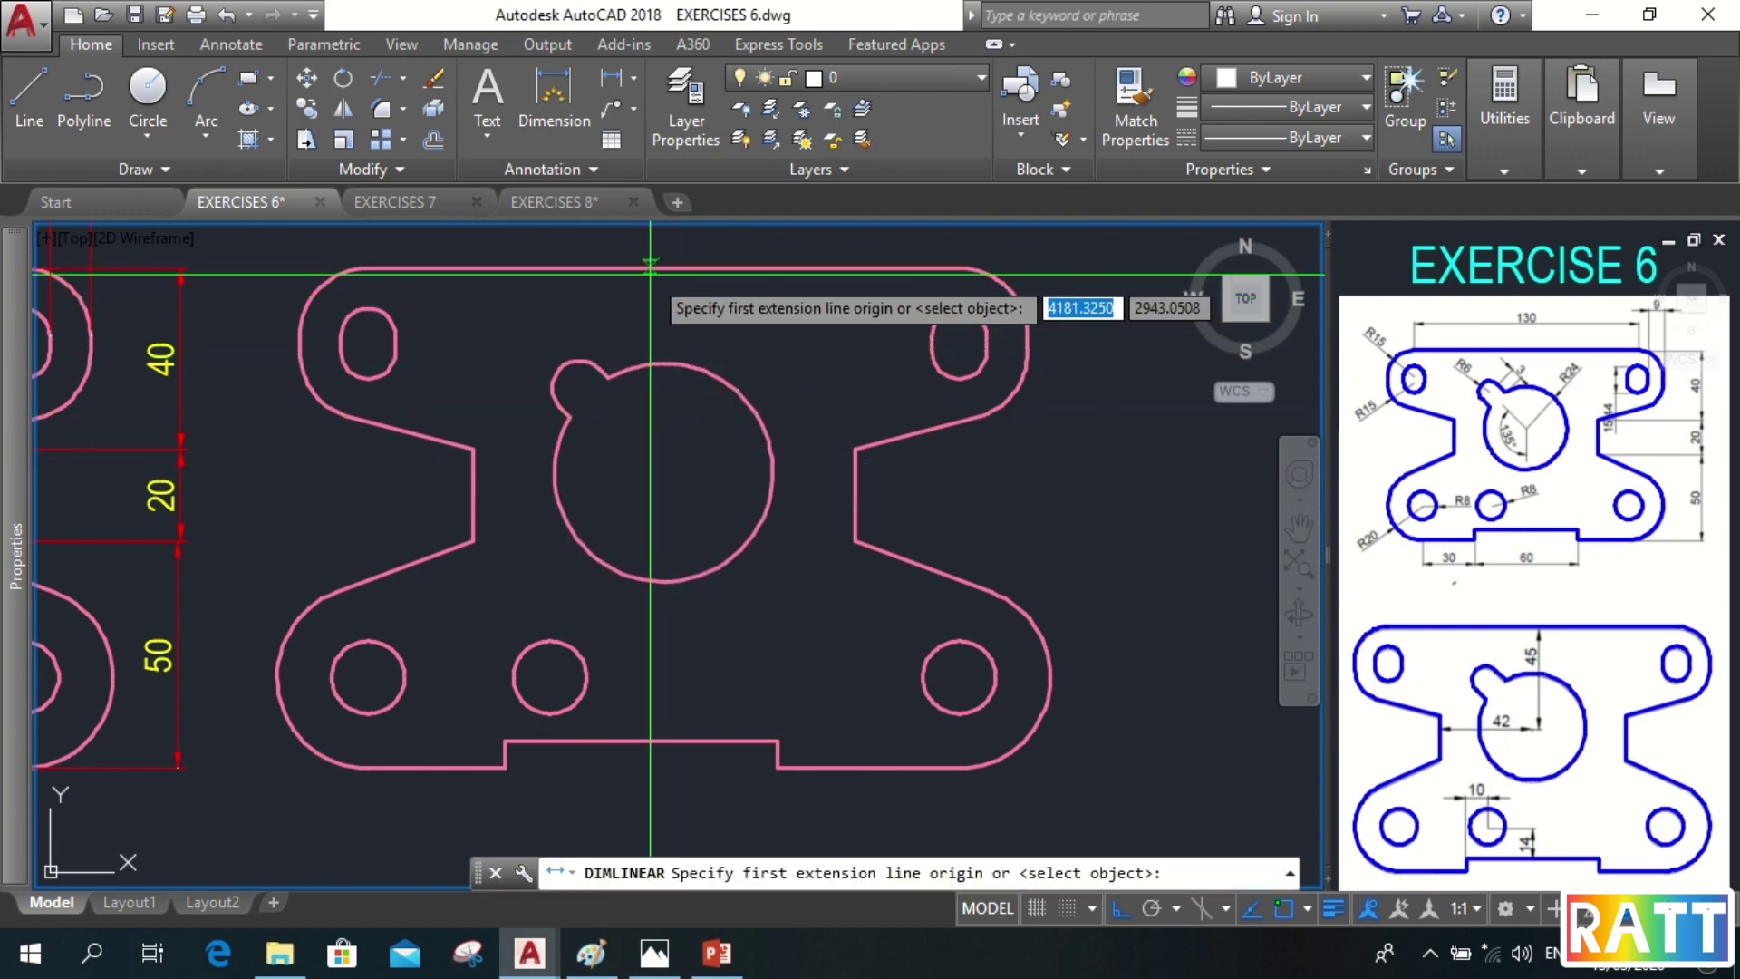
pyautogui.click(655, 267)
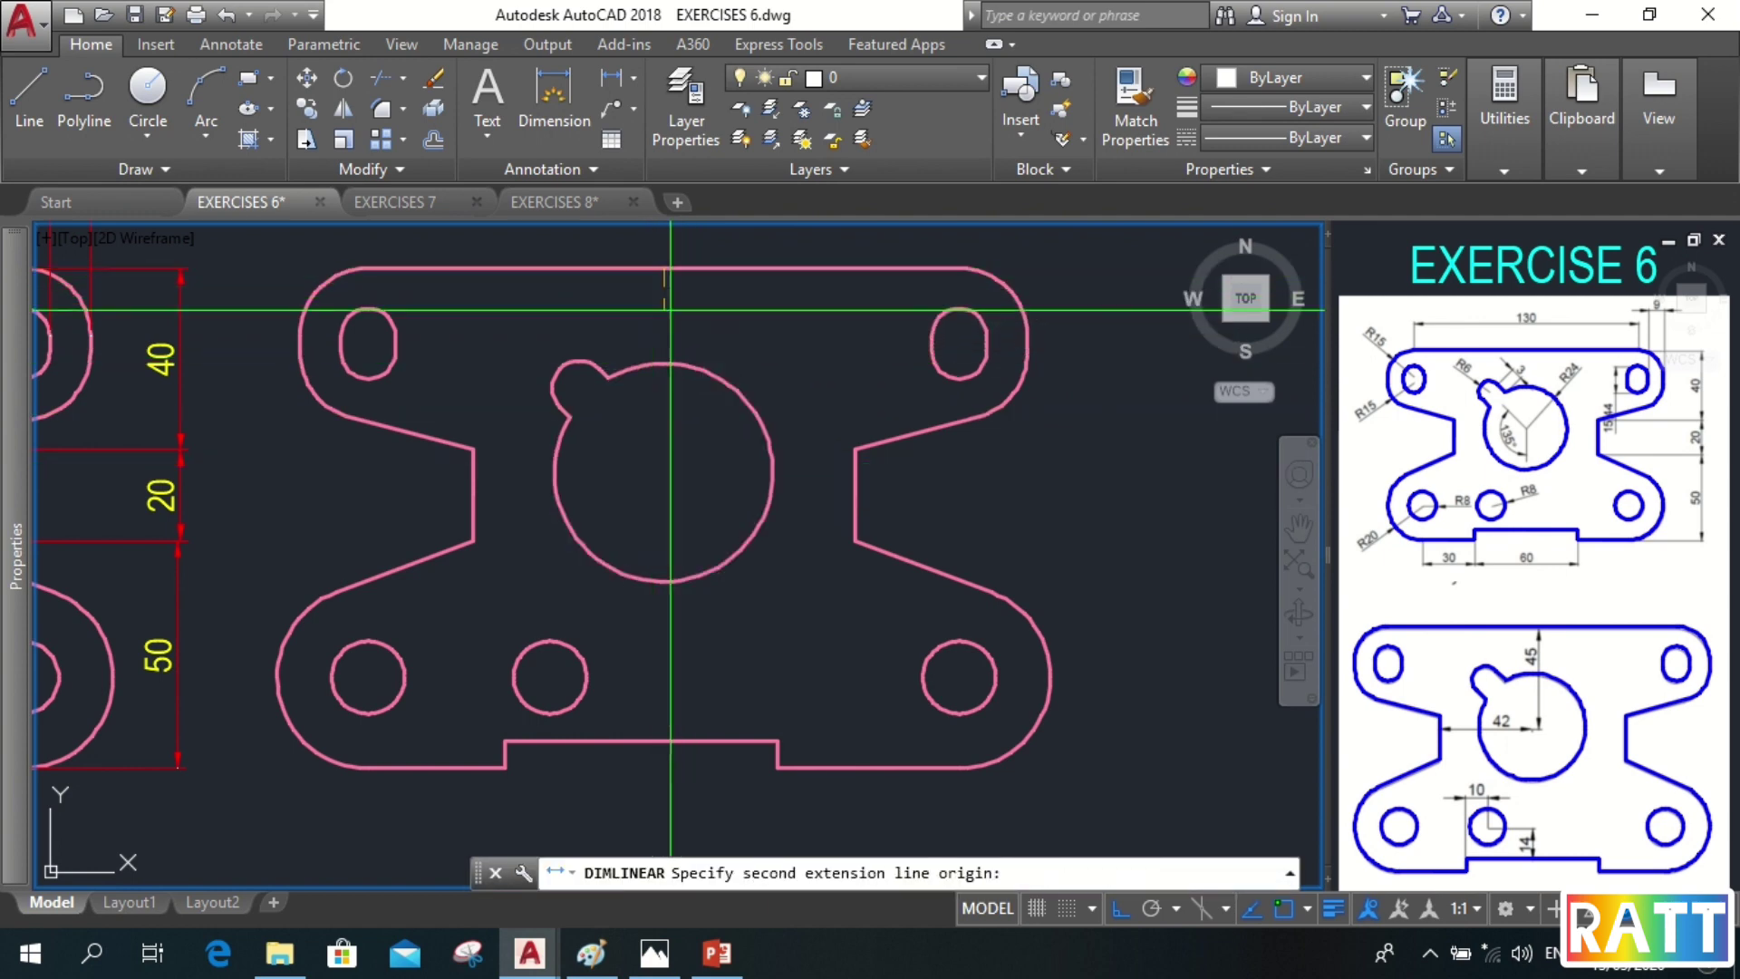
pyautogui.click(666, 471)
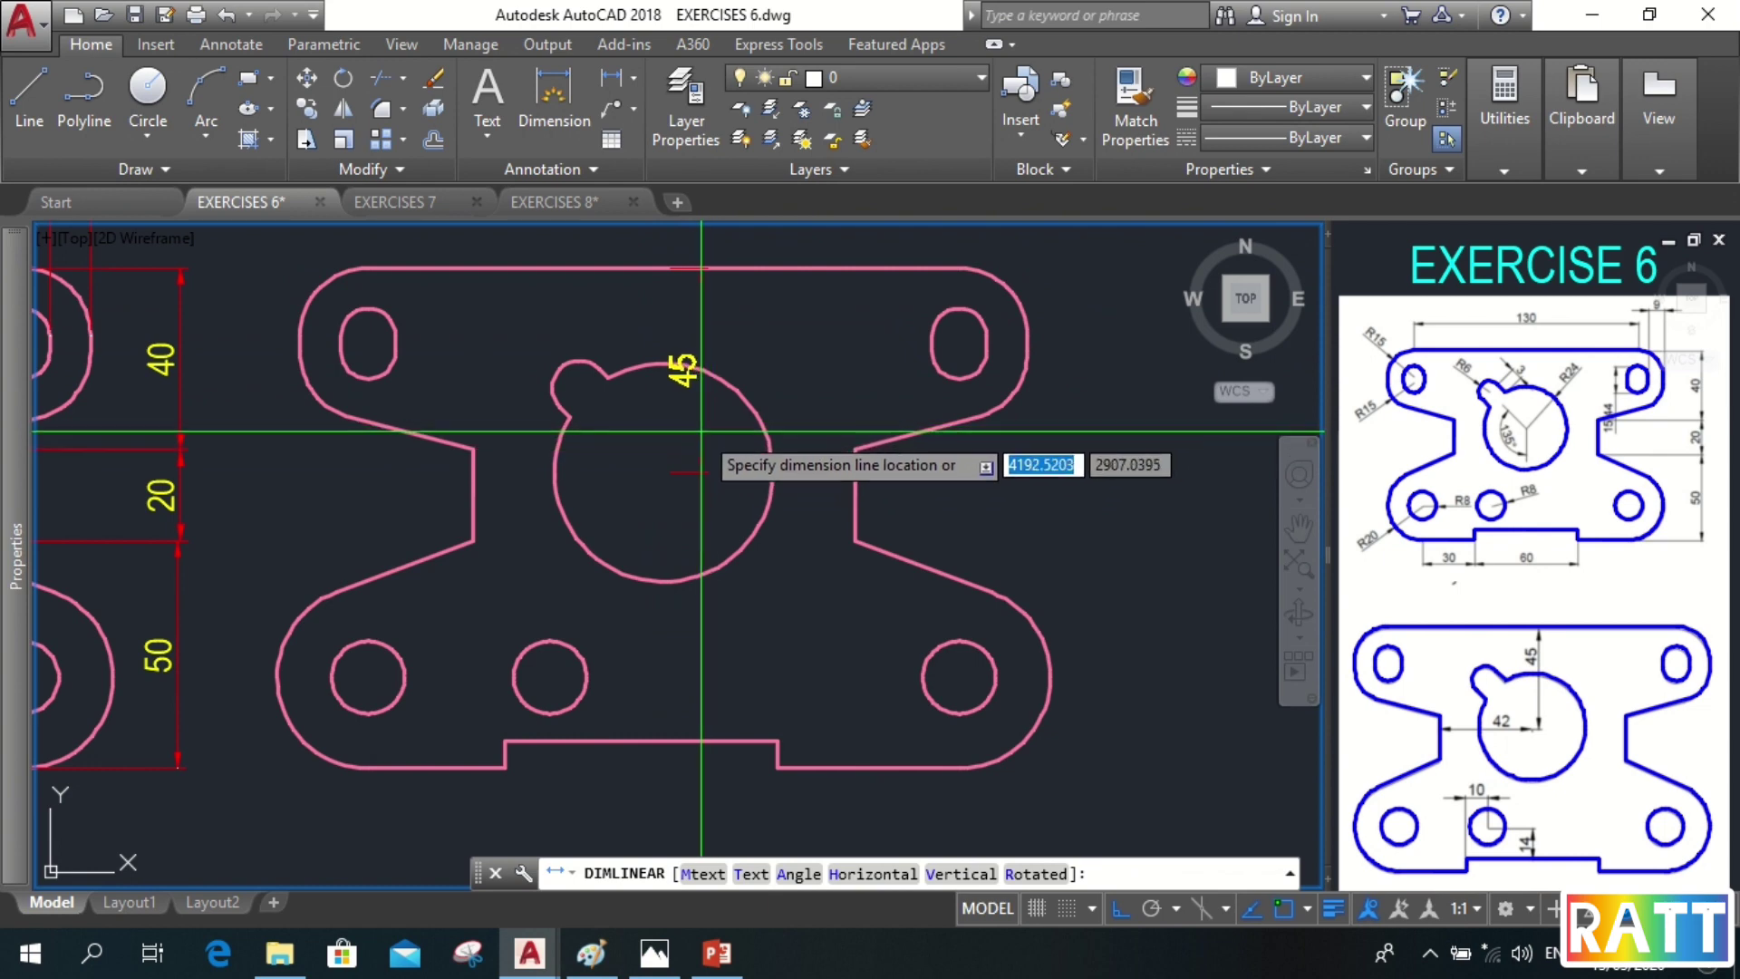
pyautogui.click(697, 424)
pyautogui.click(683, 384)
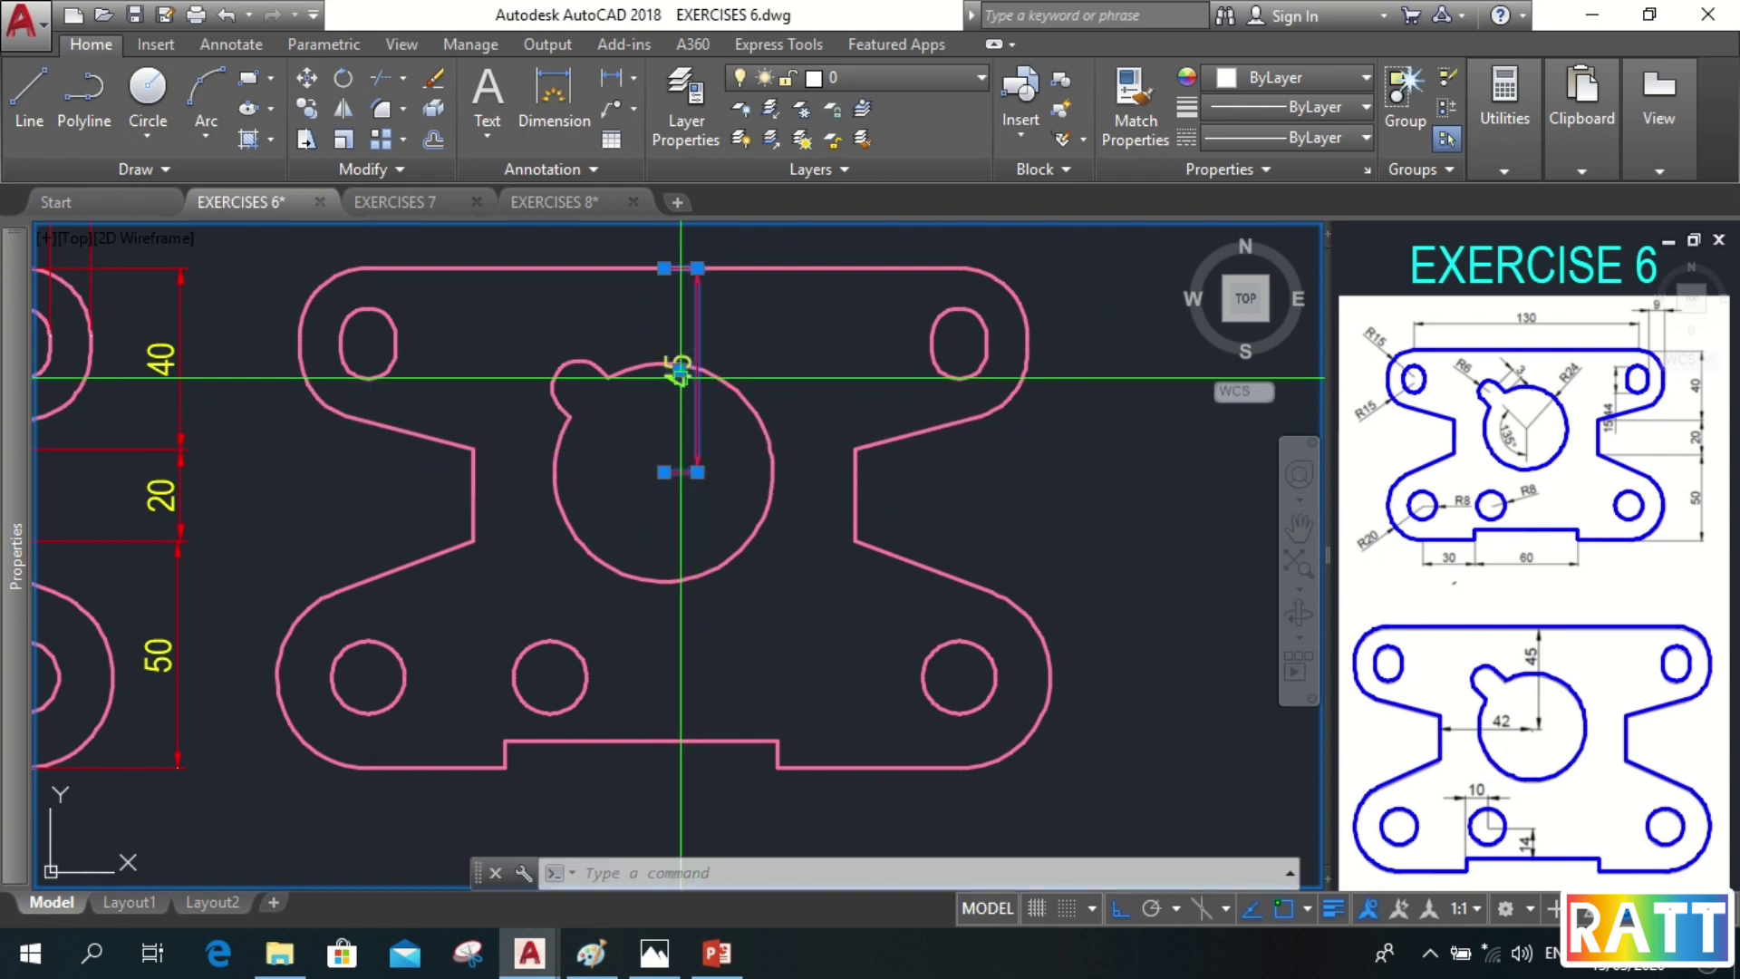
pyautogui.moveTo(679, 368)
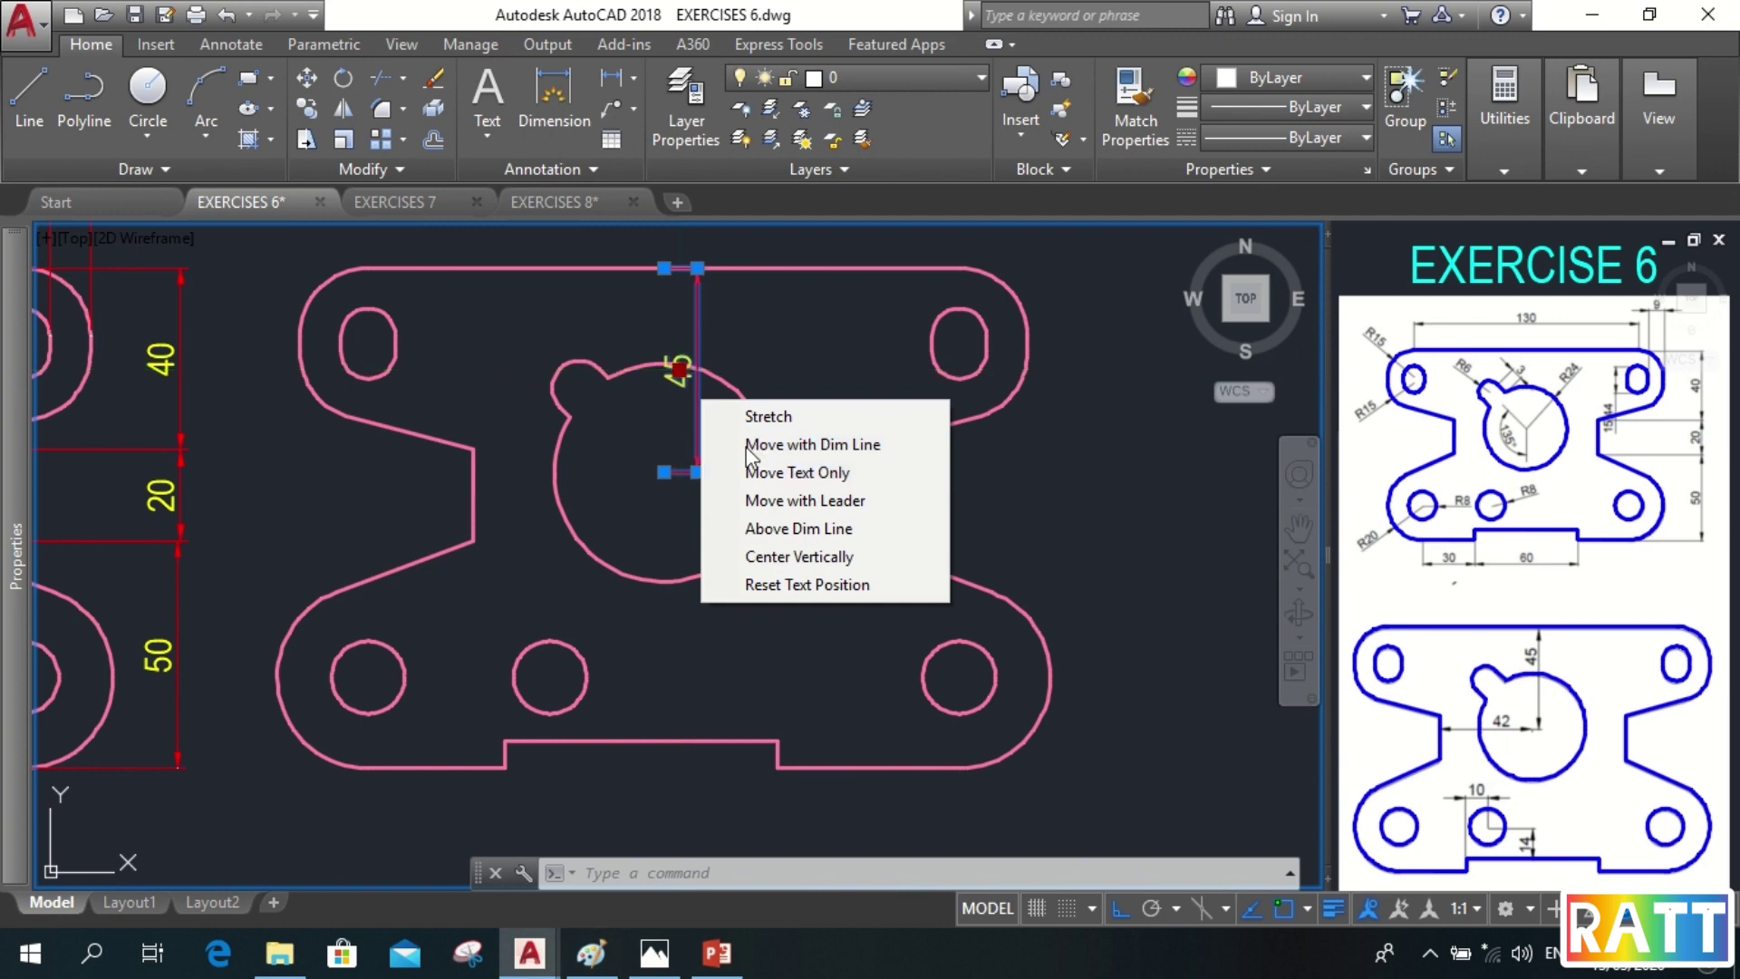
pyautogui.click(749, 445)
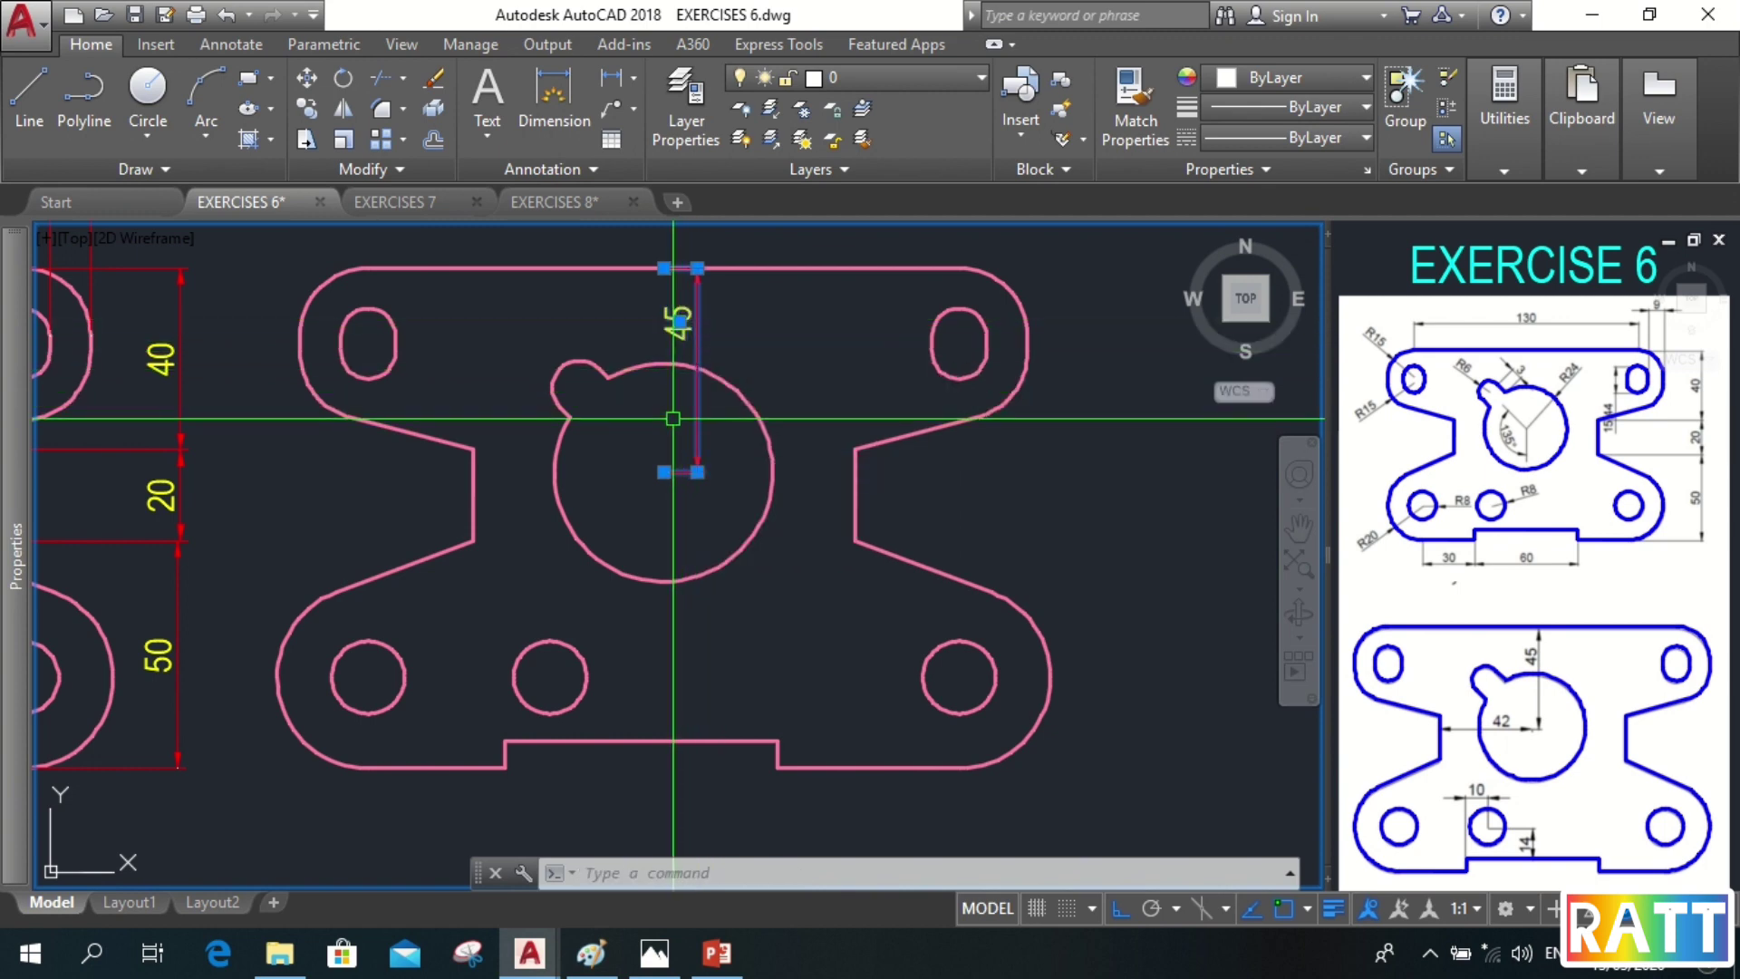
# Add a horizontal 42 dimension to the circle centre, moving only its text into place
pyautogui.click(622, 91)
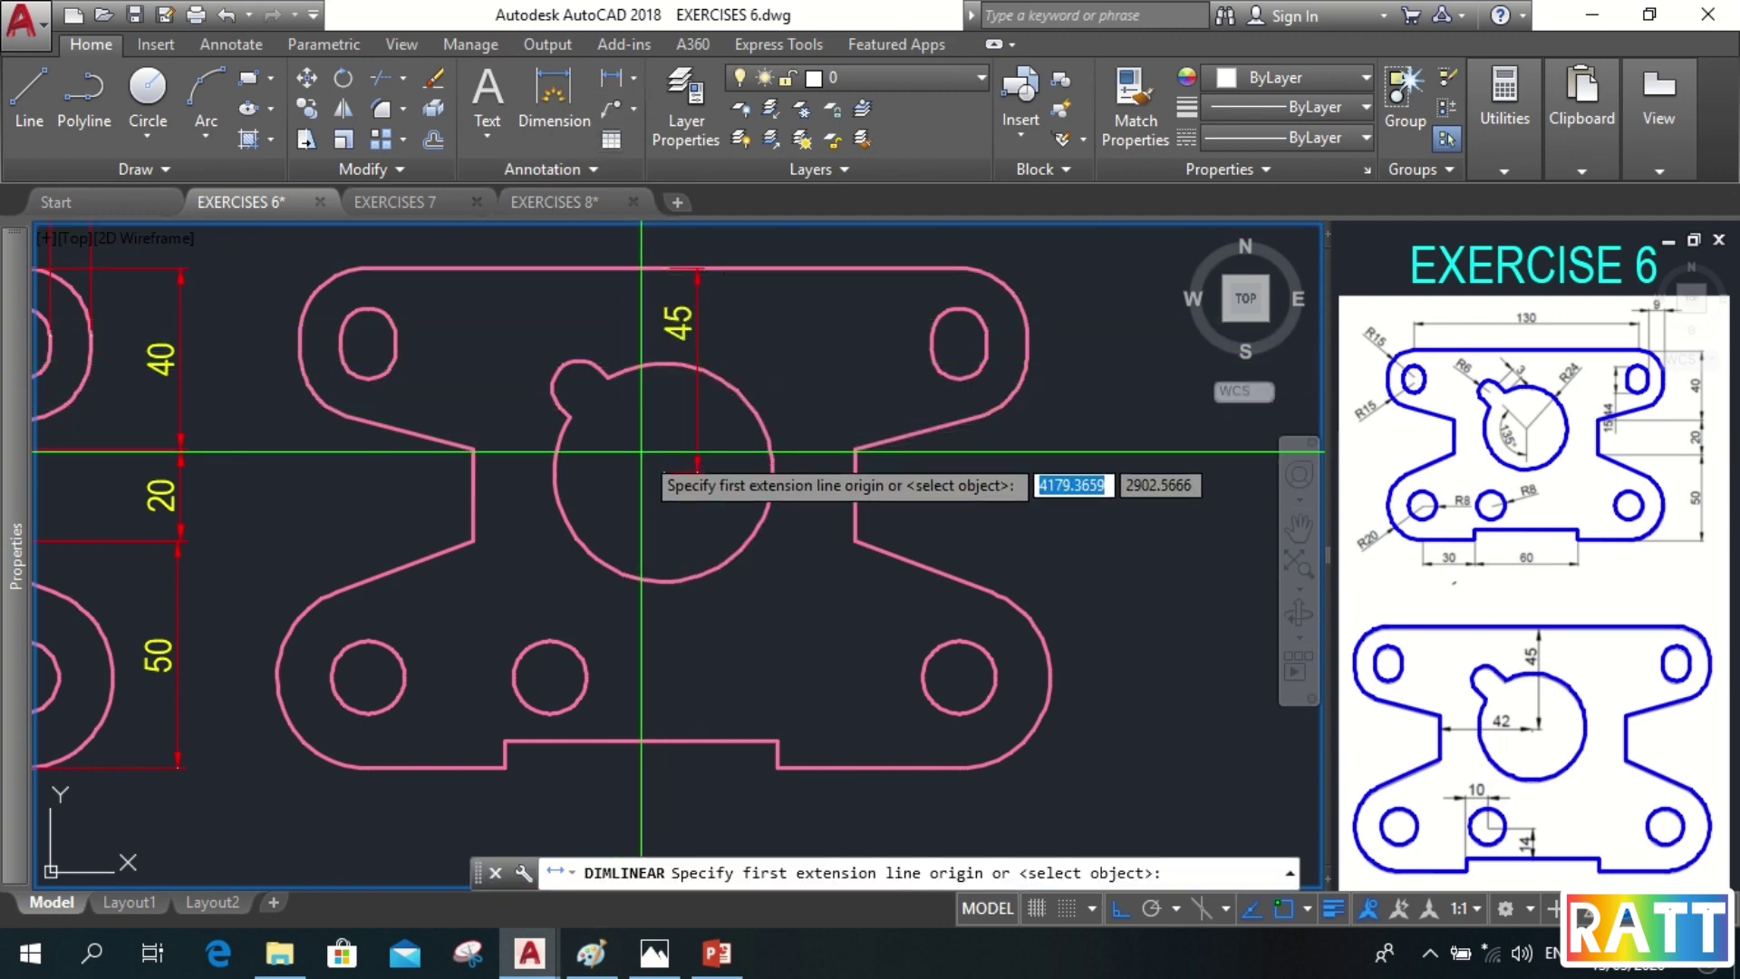
pyautogui.click(664, 472)
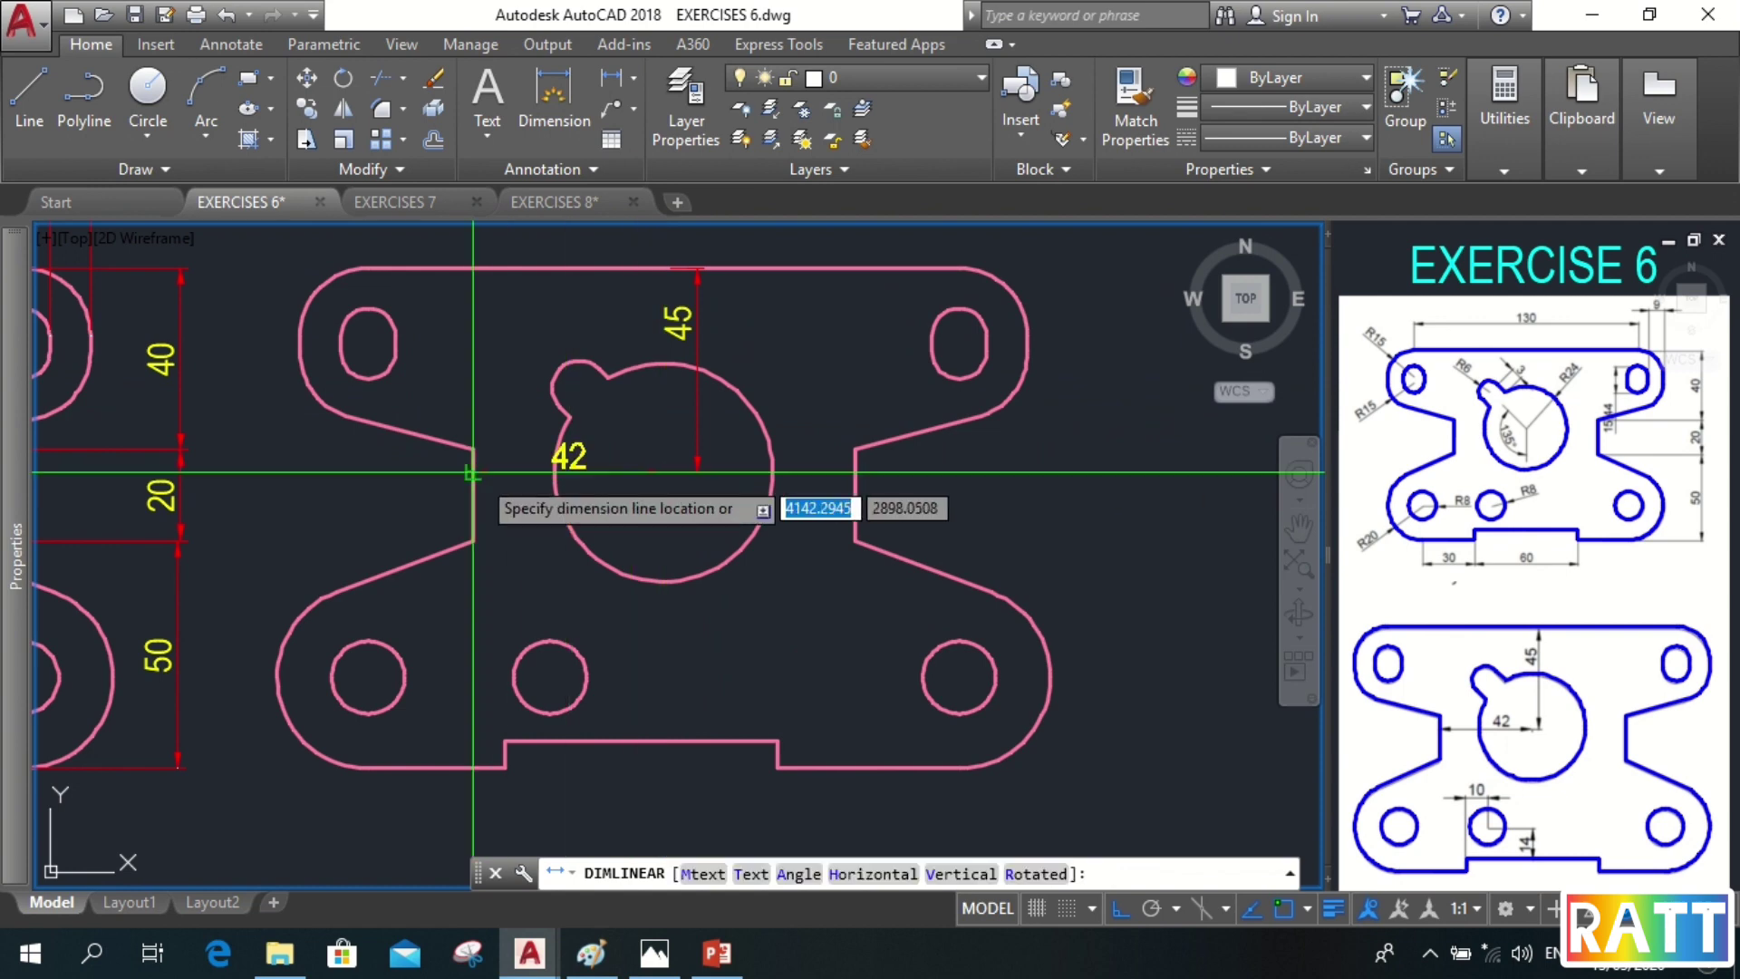
pyautogui.click(665, 472)
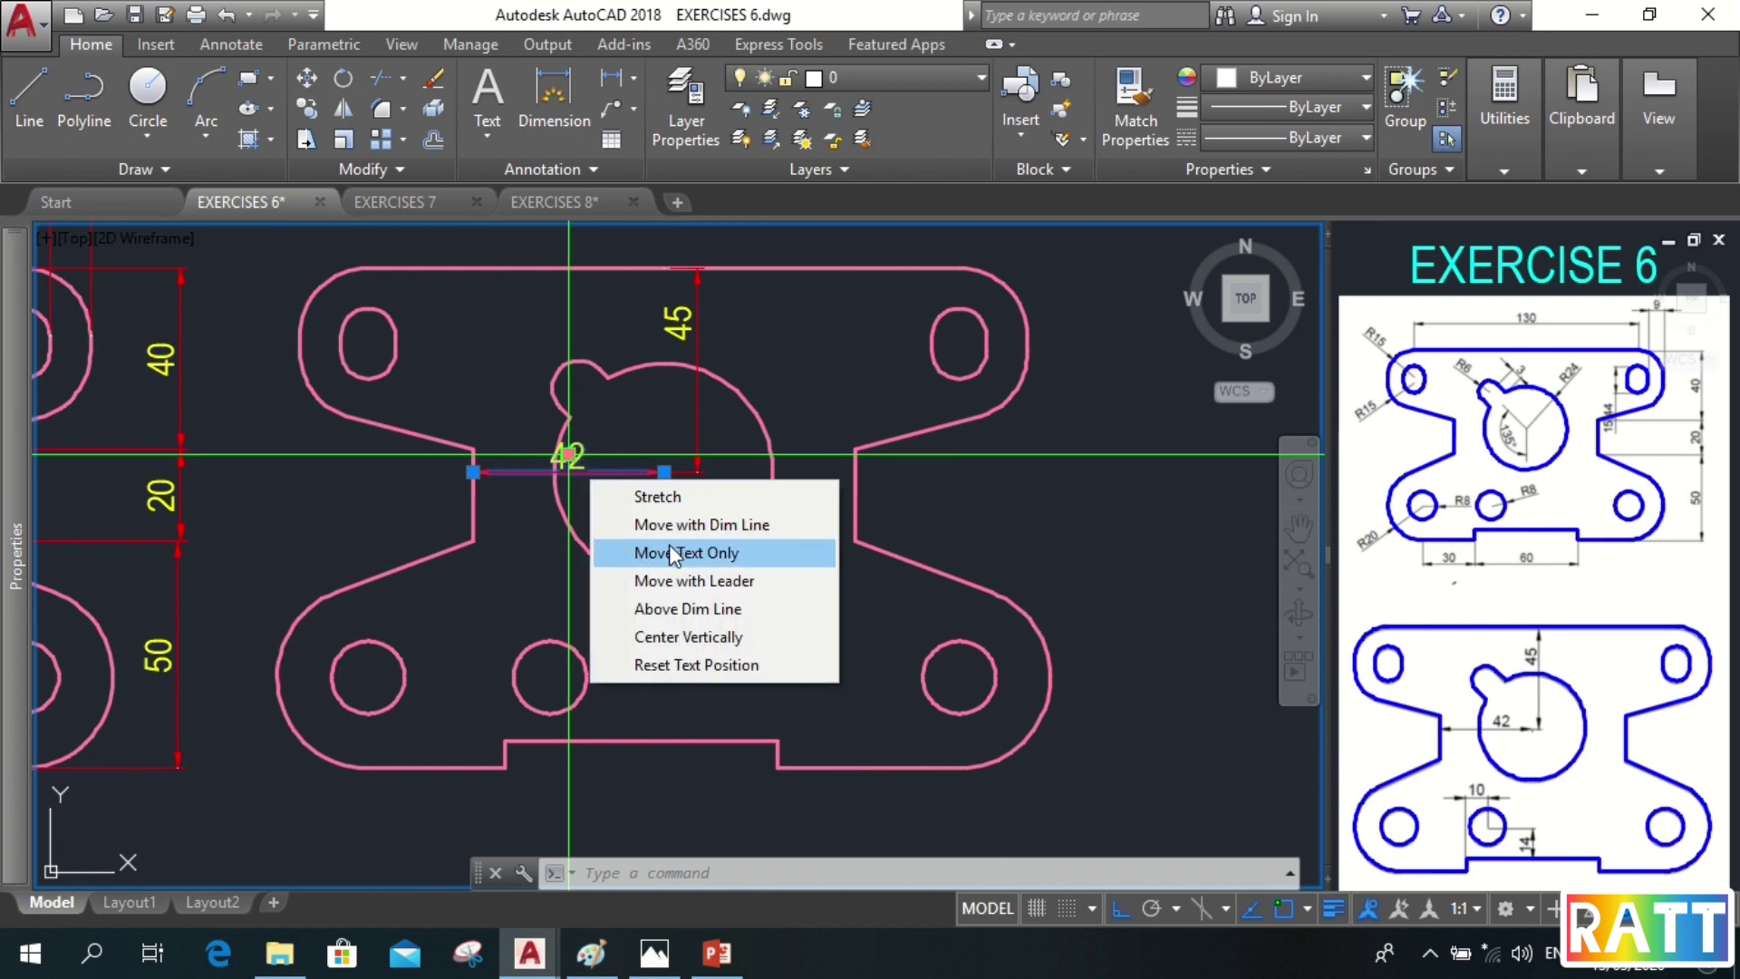
pyautogui.click(671, 554)
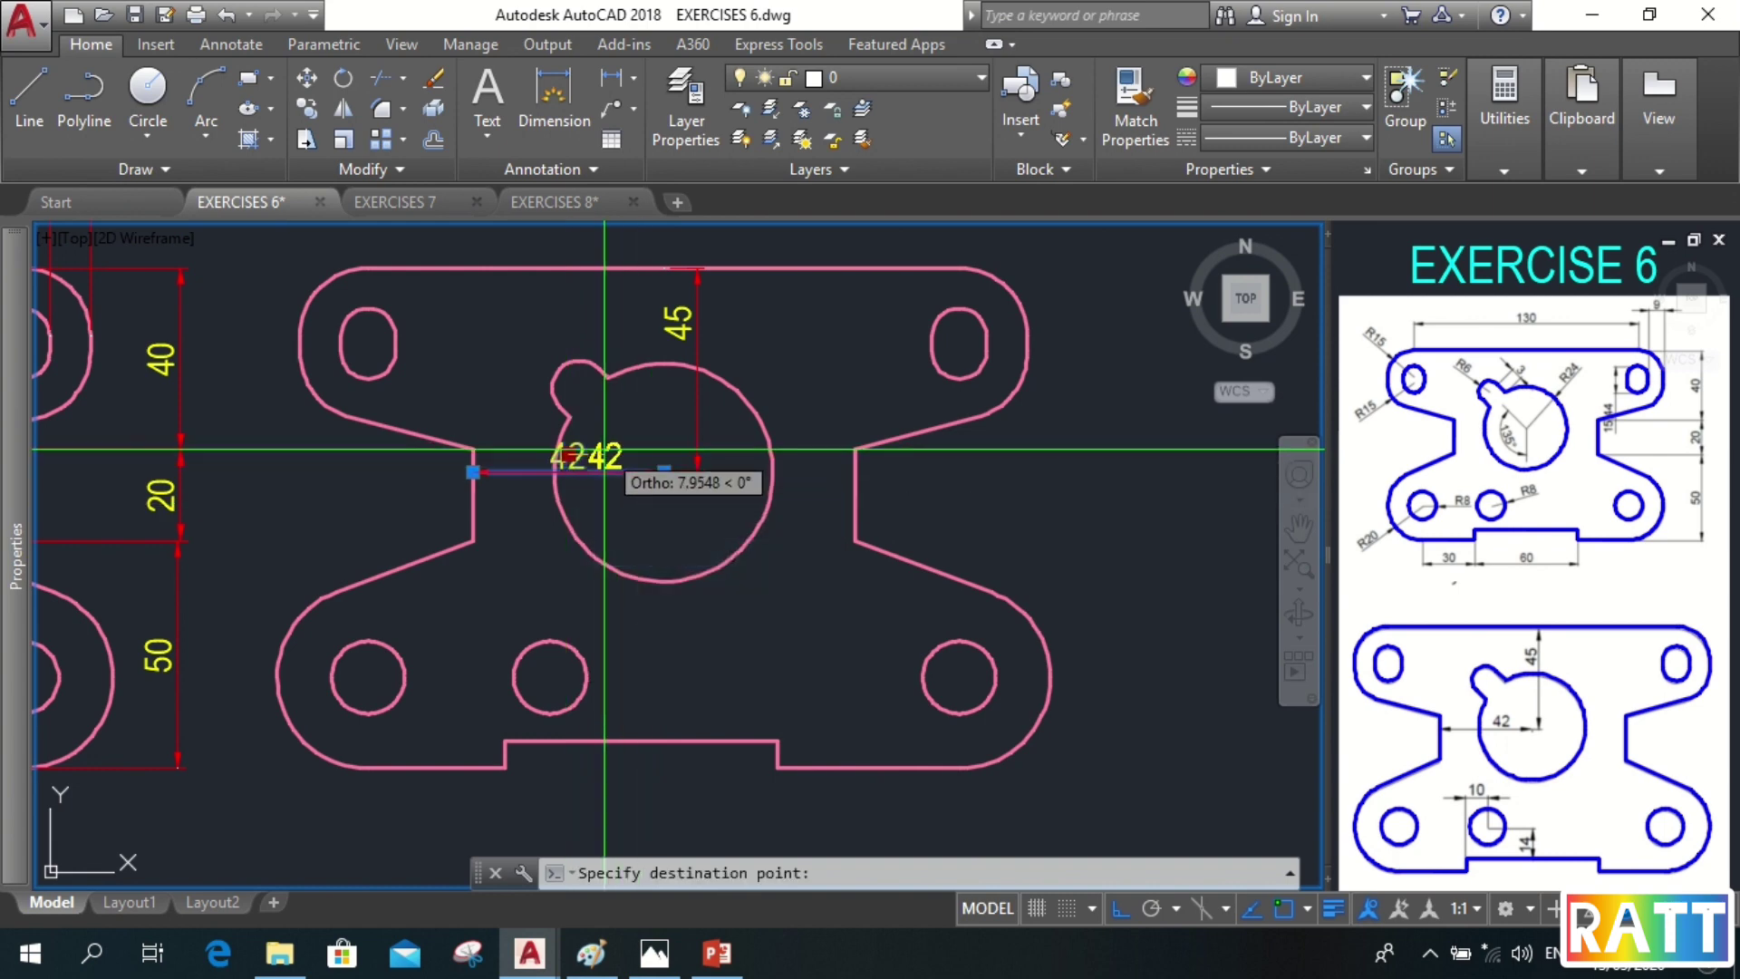
pyautogui.click(602, 469)
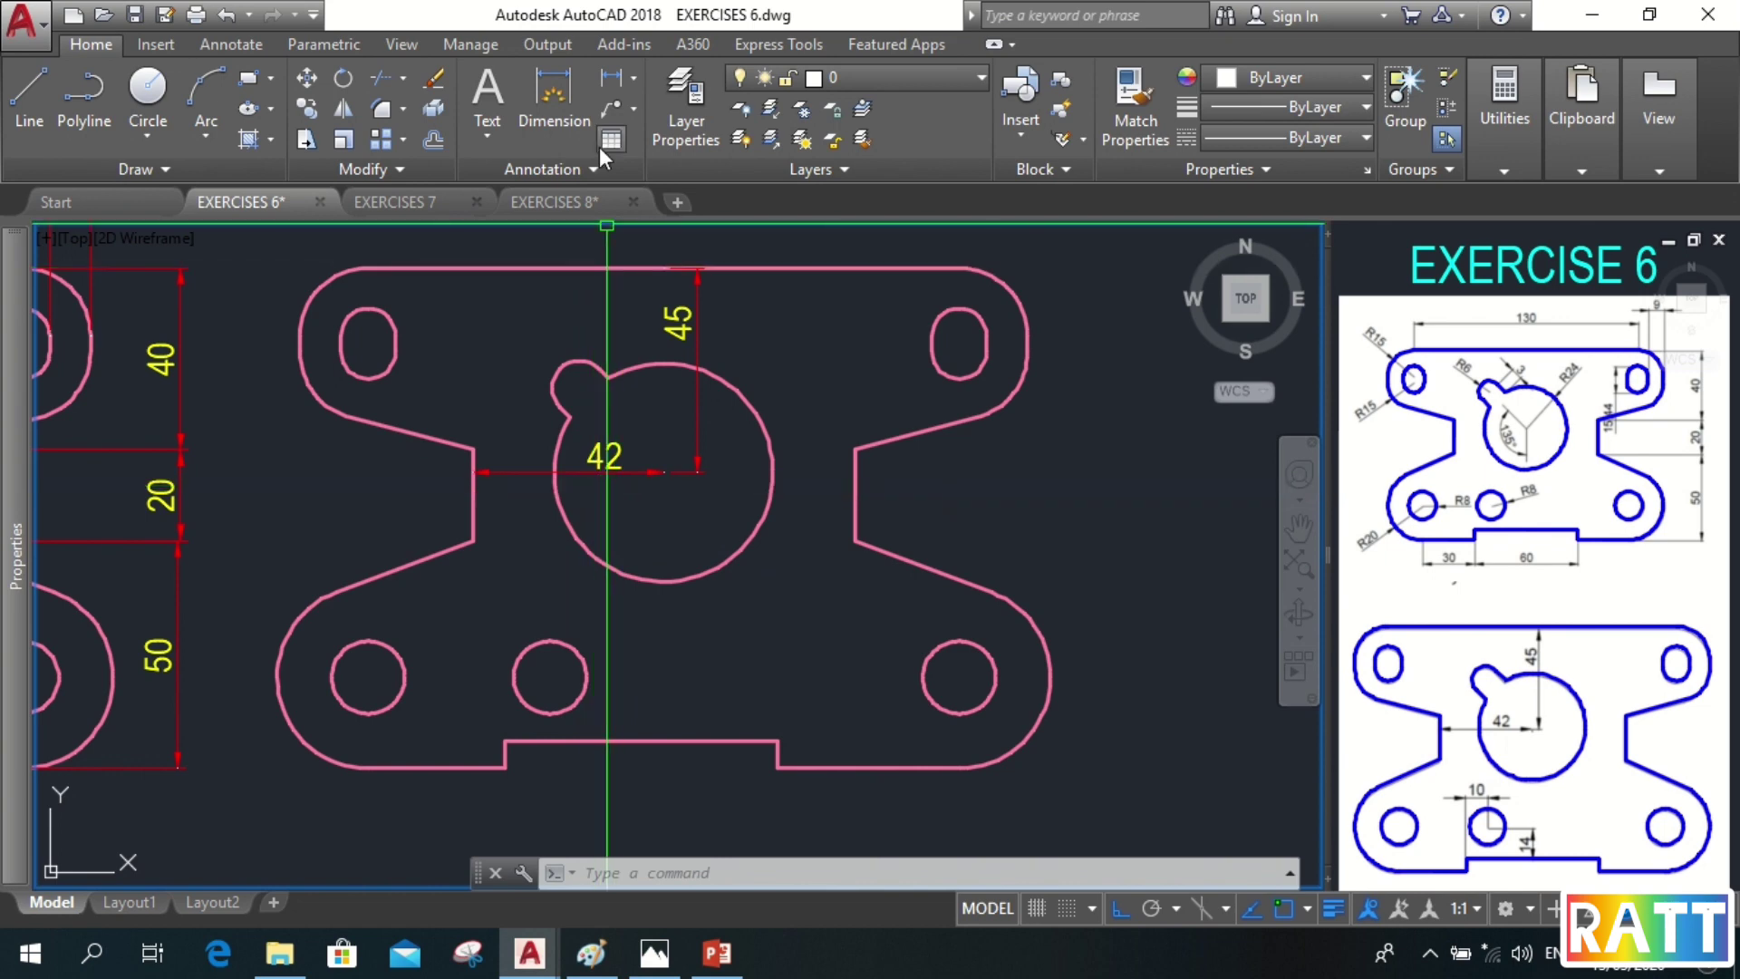
# Add a horizontal 10 and vertical 14 dimension from the slot to the small hole centre
pyautogui.click(616, 87)
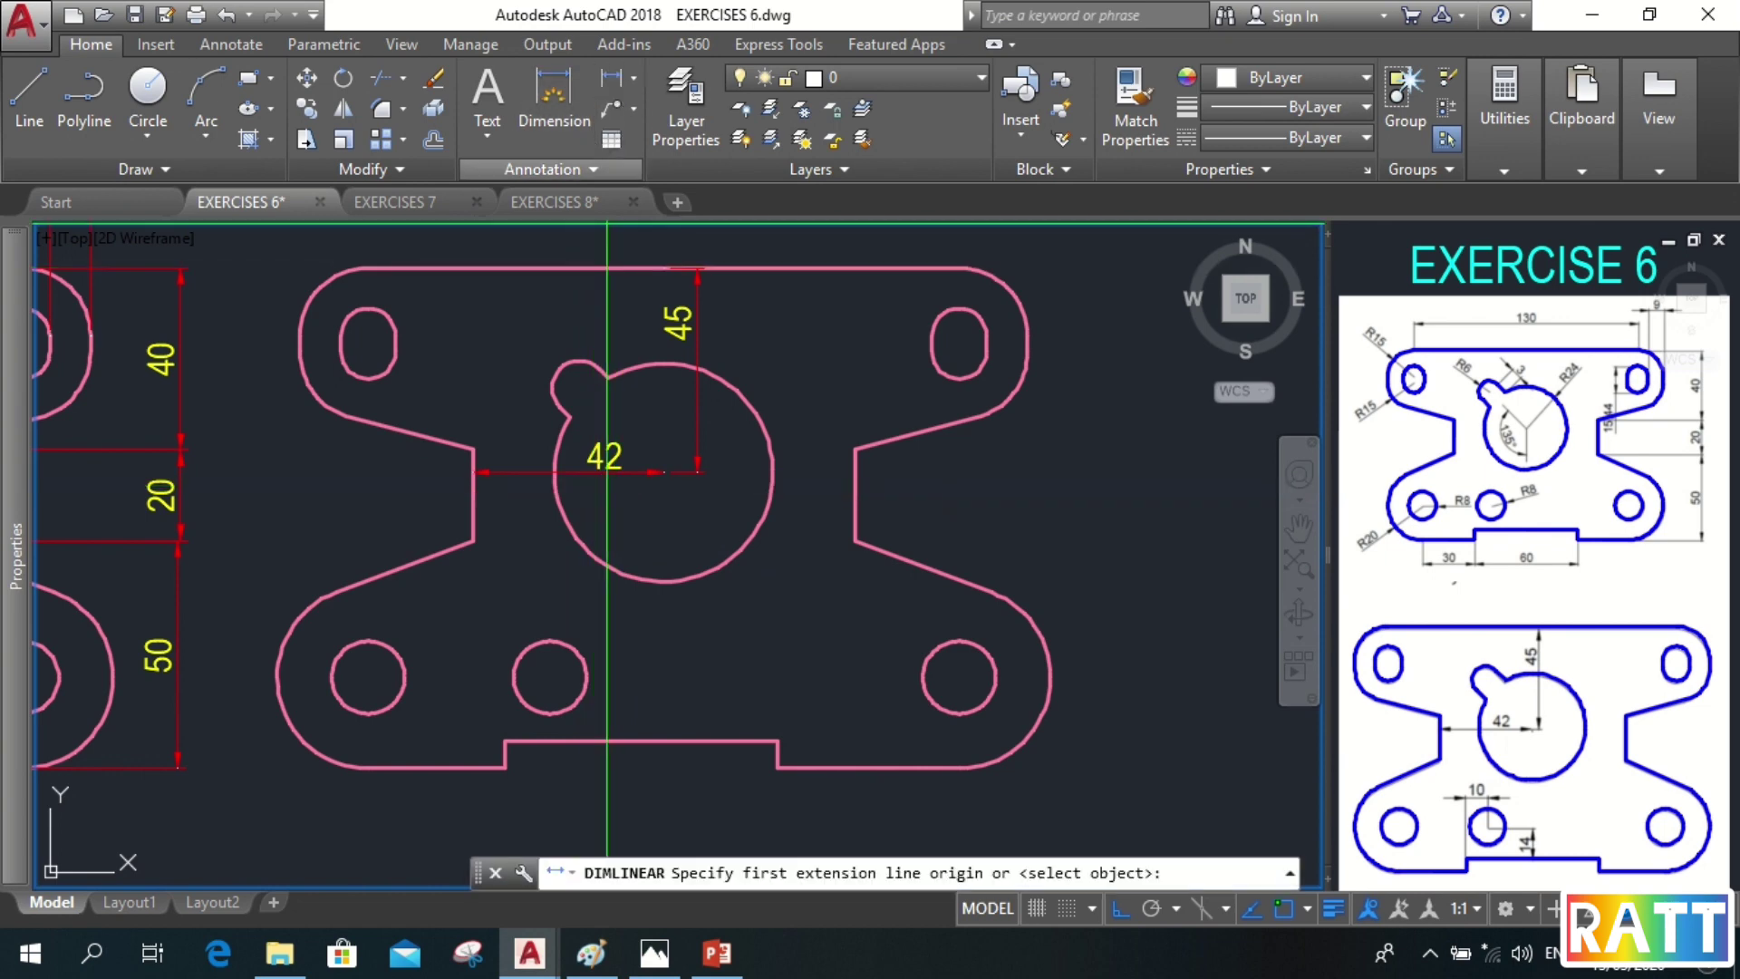
pyautogui.click(504, 741)
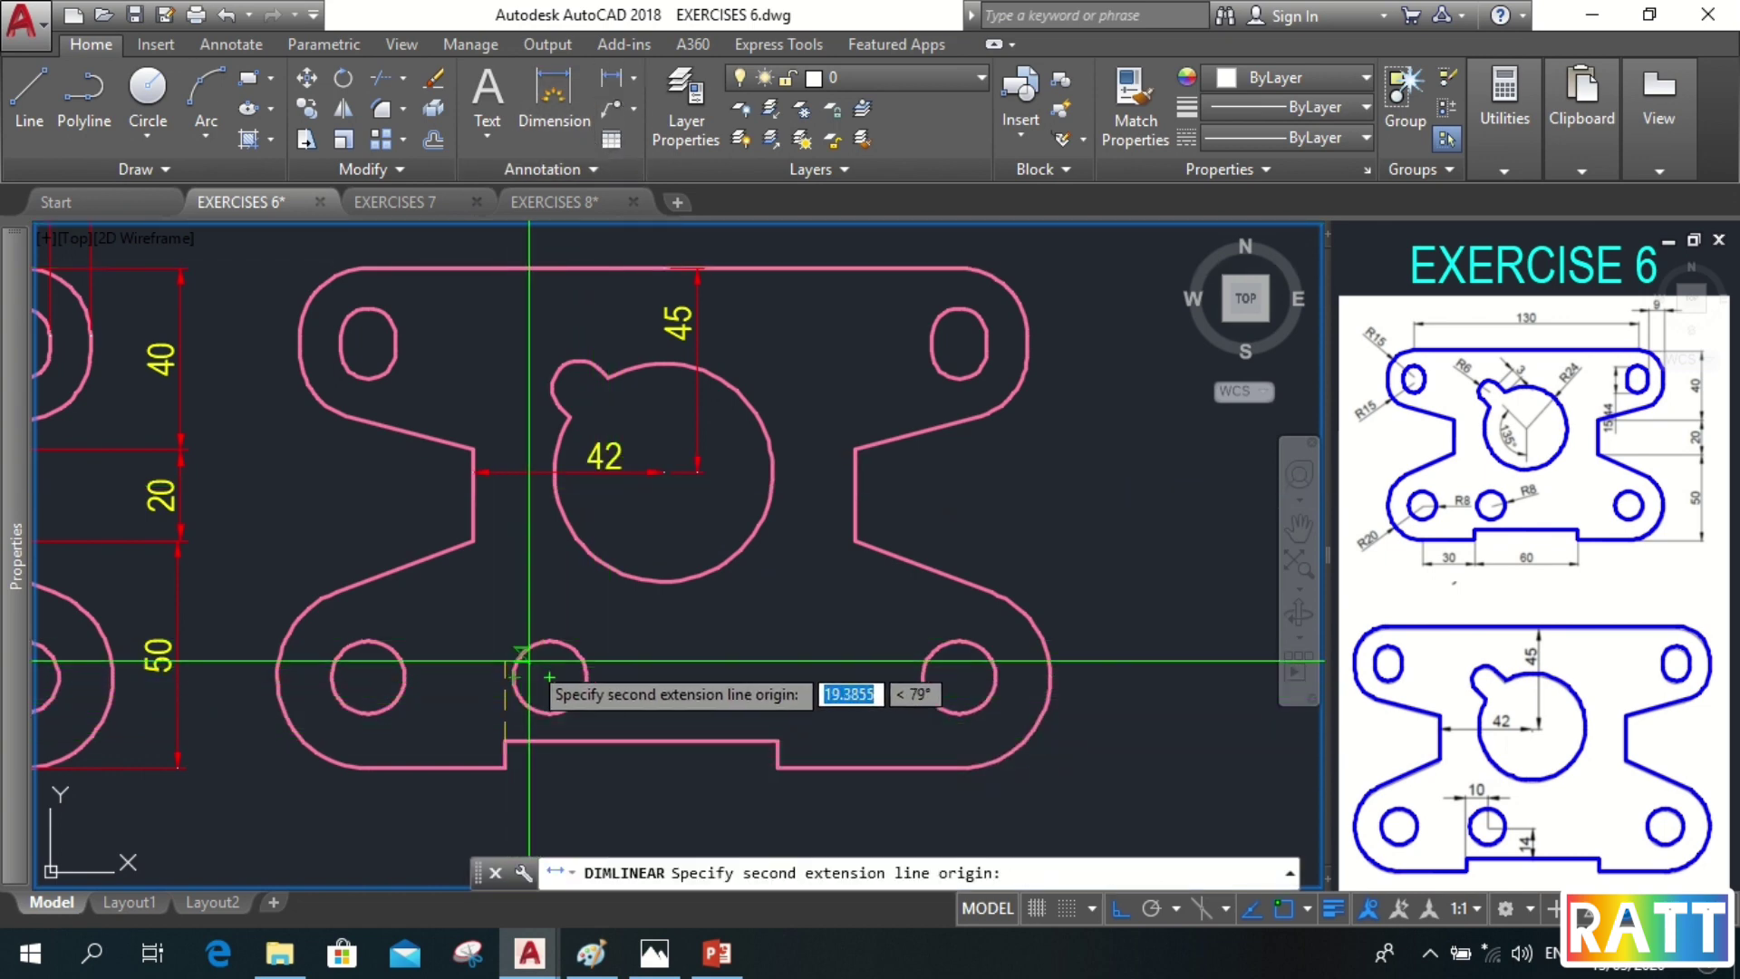
pyautogui.click(550, 676)
pyautogui.click(549, 609)
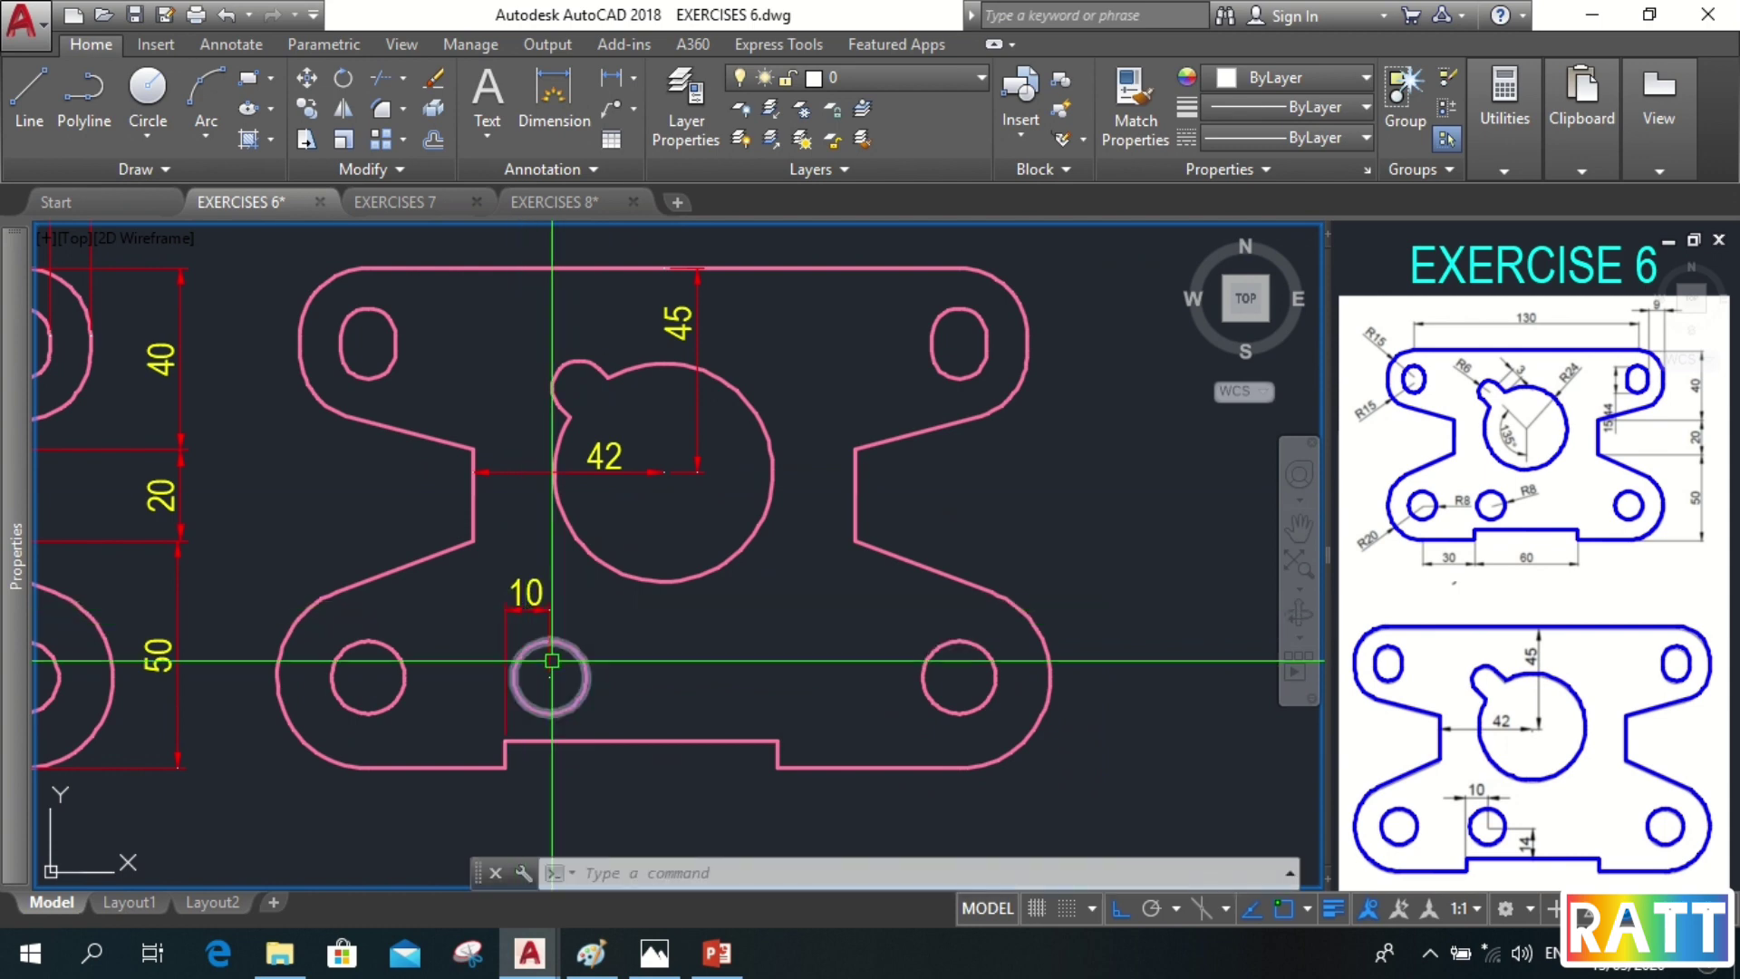
pyautogui.press('Return')
pyautogui.click(550, 676)
pyautogui.click(614, 741)
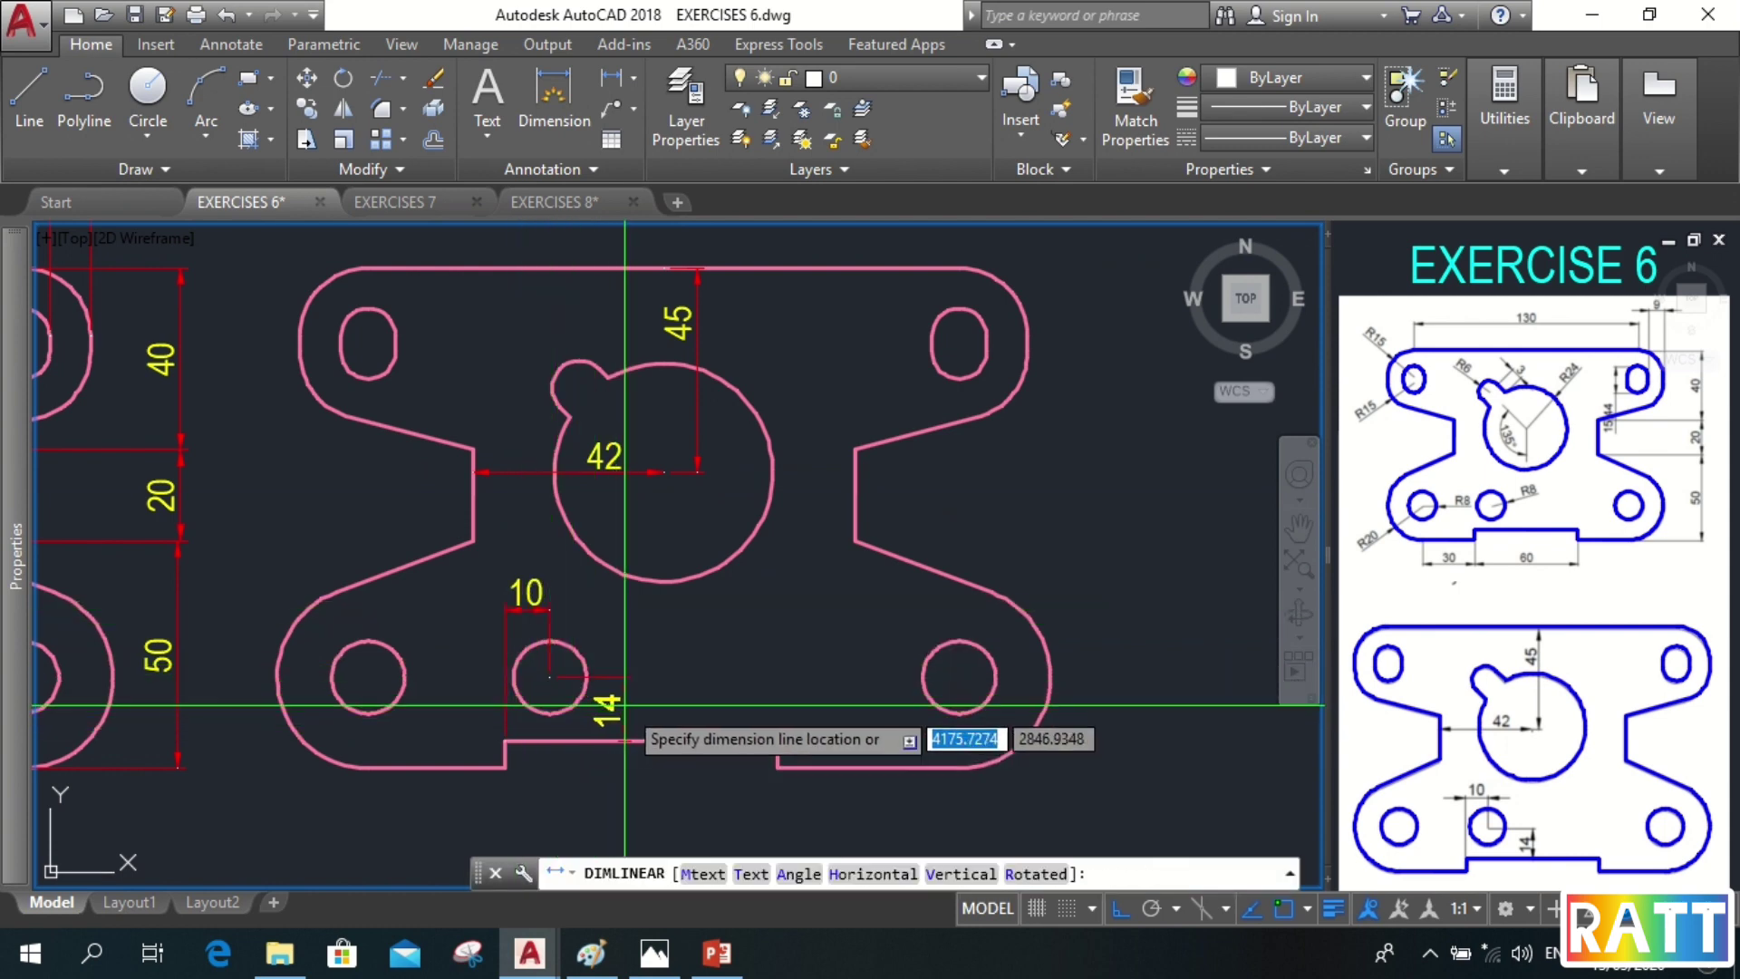
pyautogui.click(649, 702)
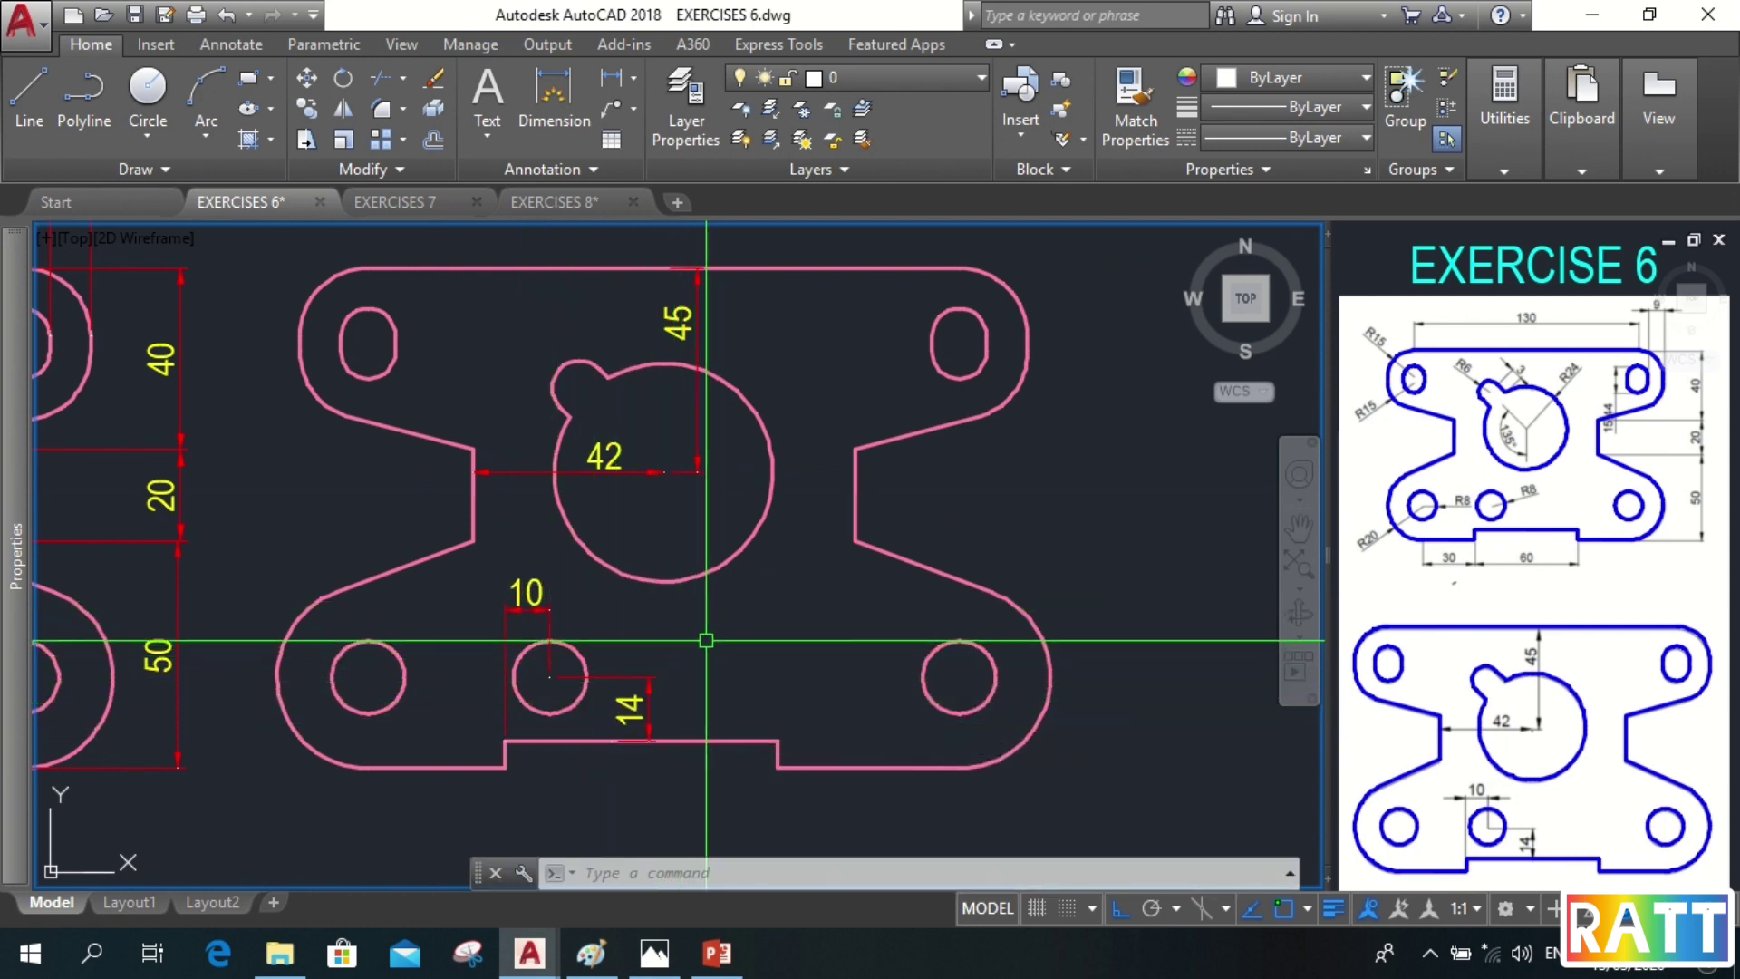
pyautogui.scroll(-2, 711, 633)
pyautogui.moveTo(712, 633); pyautogui.dragTo(847, 633, button='middle')
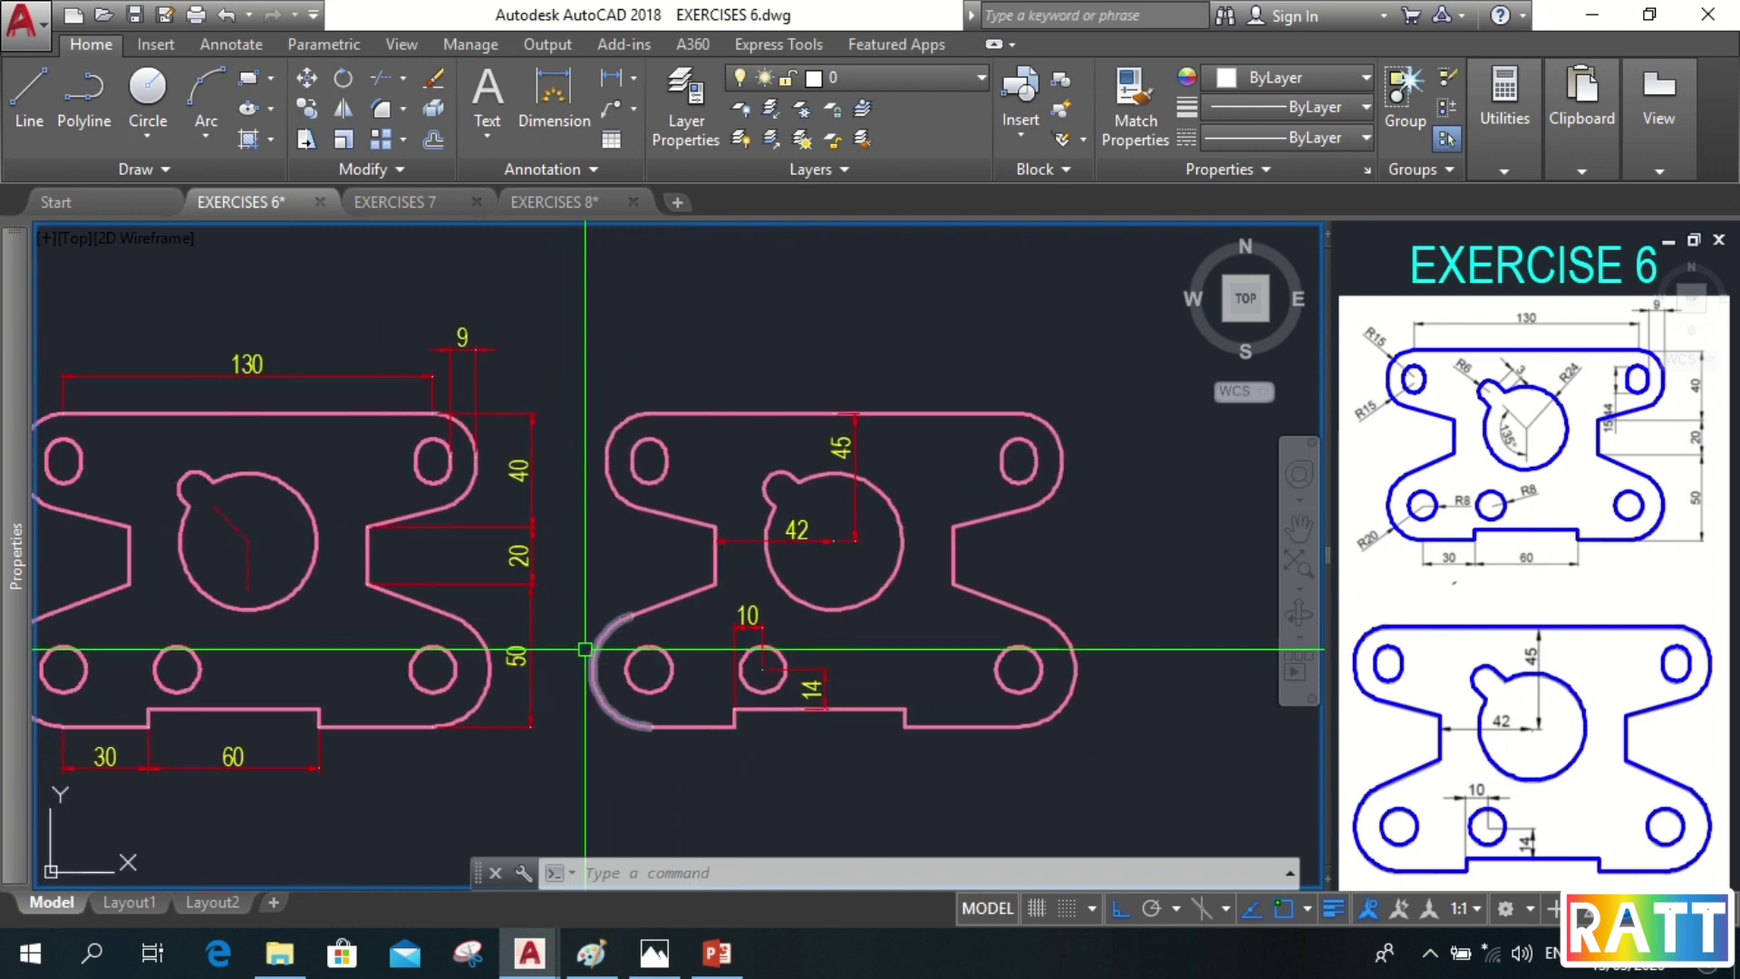
pyautogui.moveTo(583, 627); pyautogui.dragTo(720, 619, button='middle')
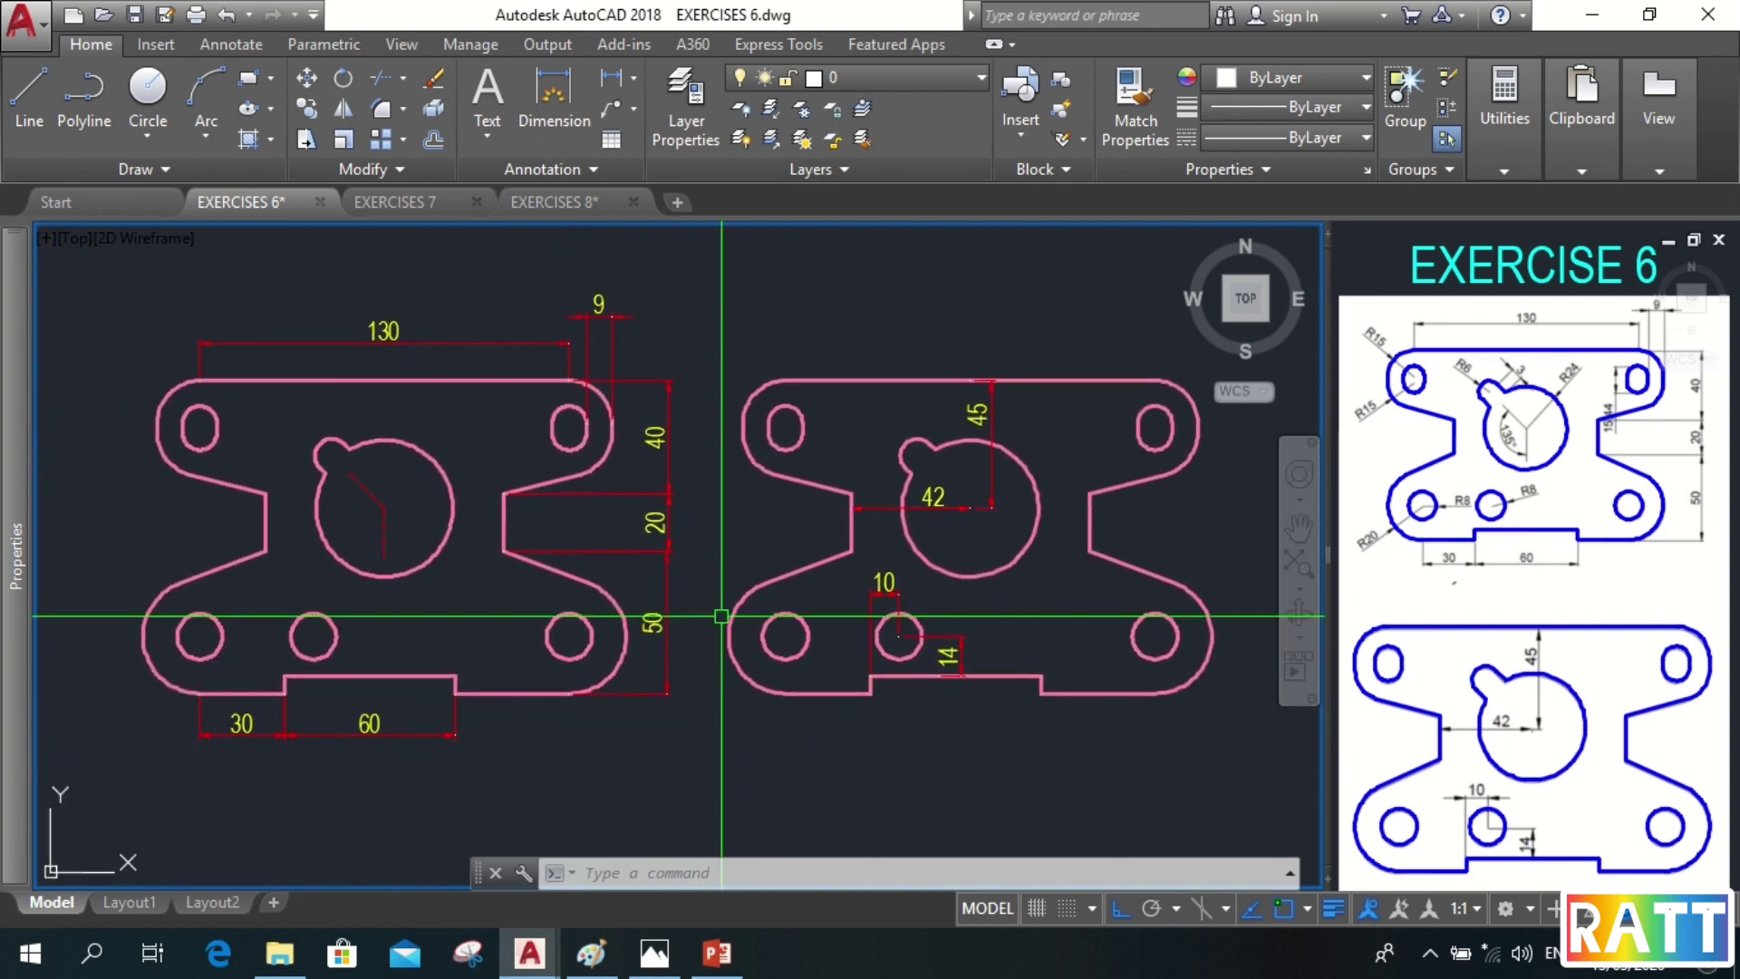
# Add R15 radius dimensions to the first bracket's top-left and lower-left arcs
pyautogui.click(634, 78)
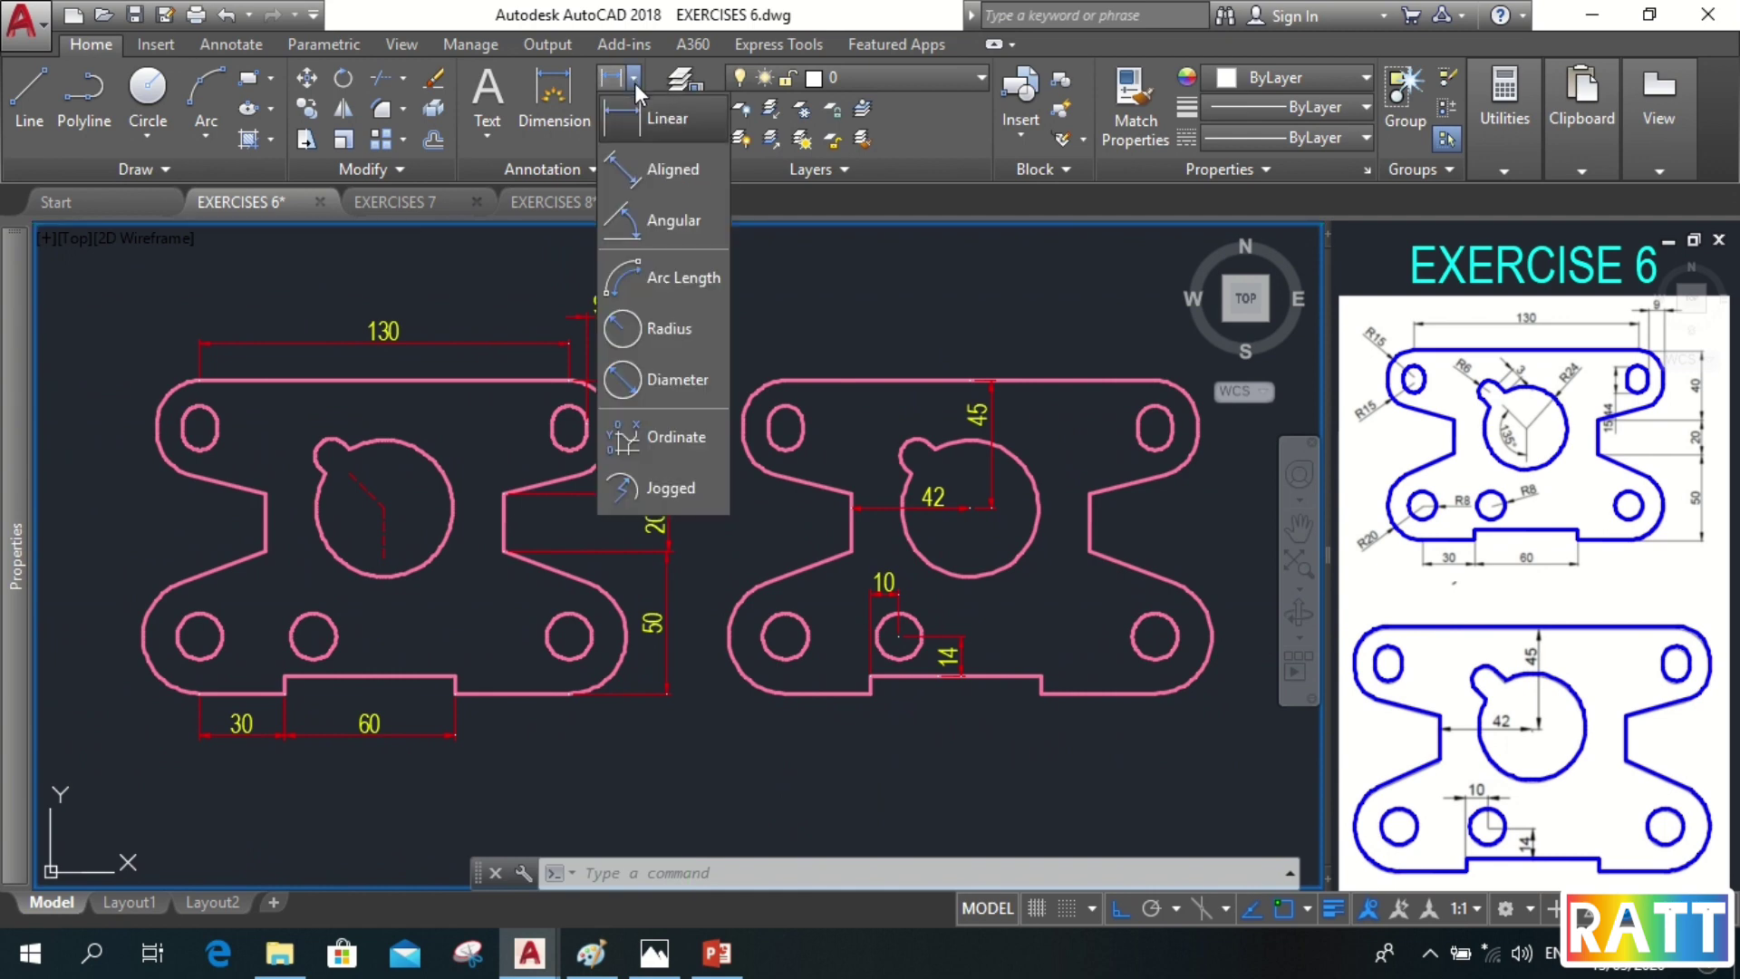
pyautogui.click(677, 332)
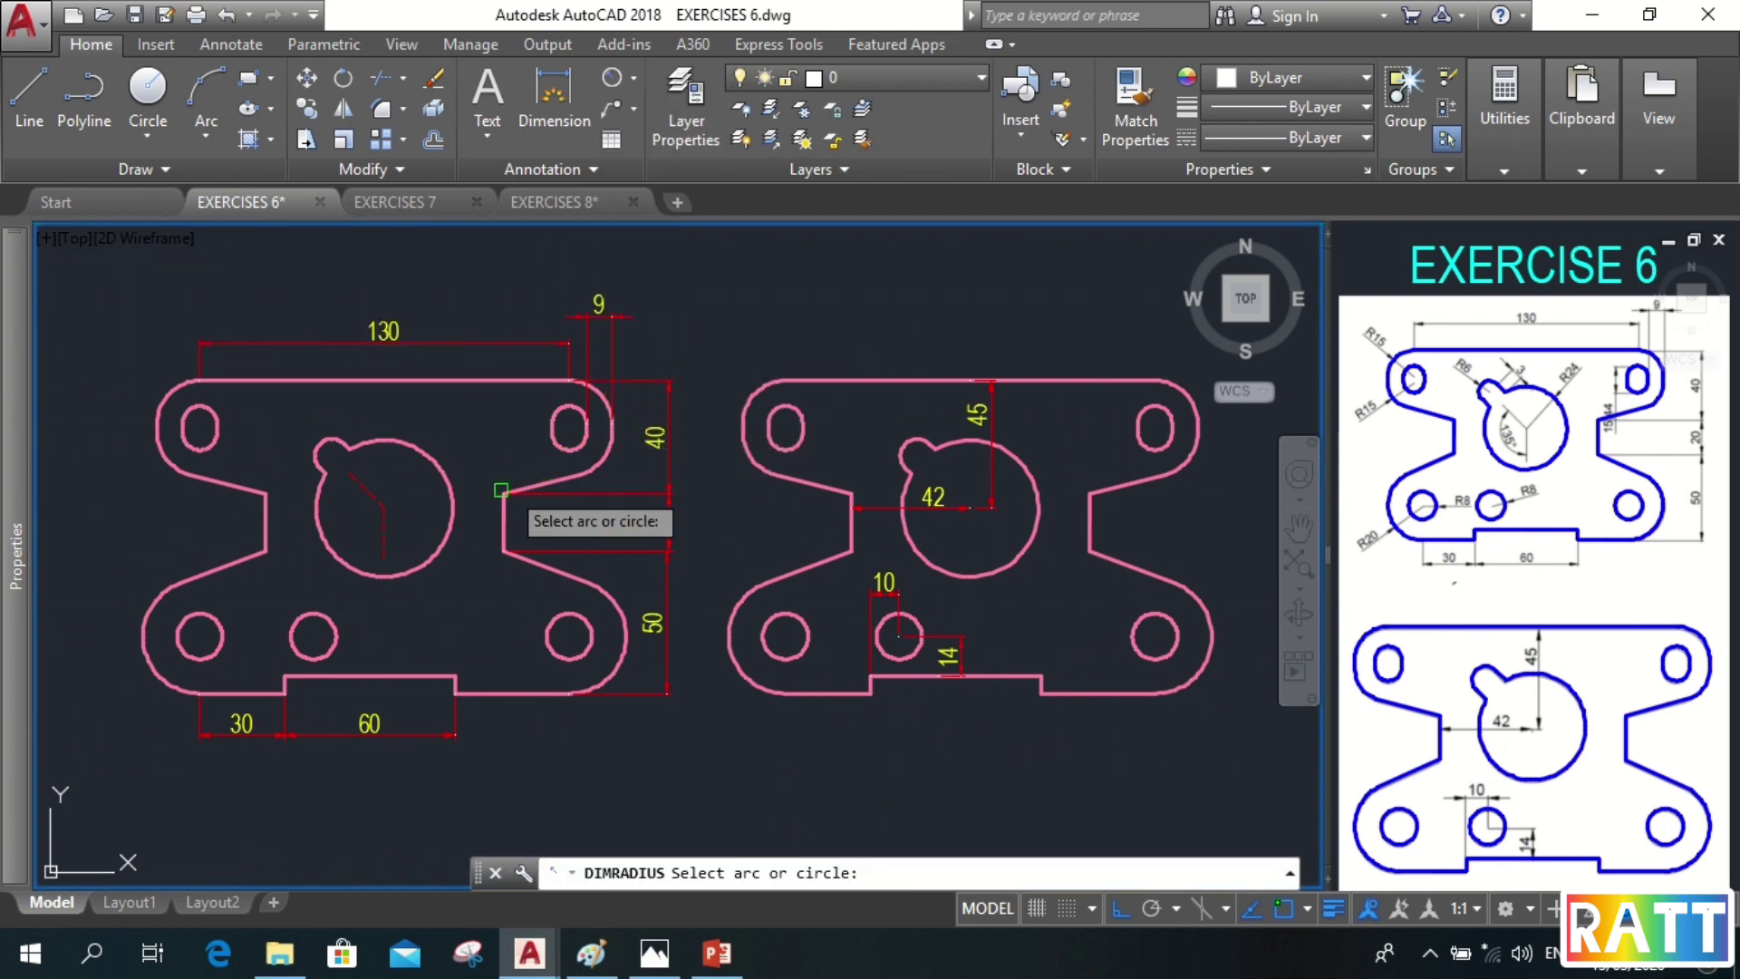
pyautogui.moveTo(218, 419); pyautogui.dragTo(426, 424, button='middle')
pyautogui.scroll(2, 360, 453)
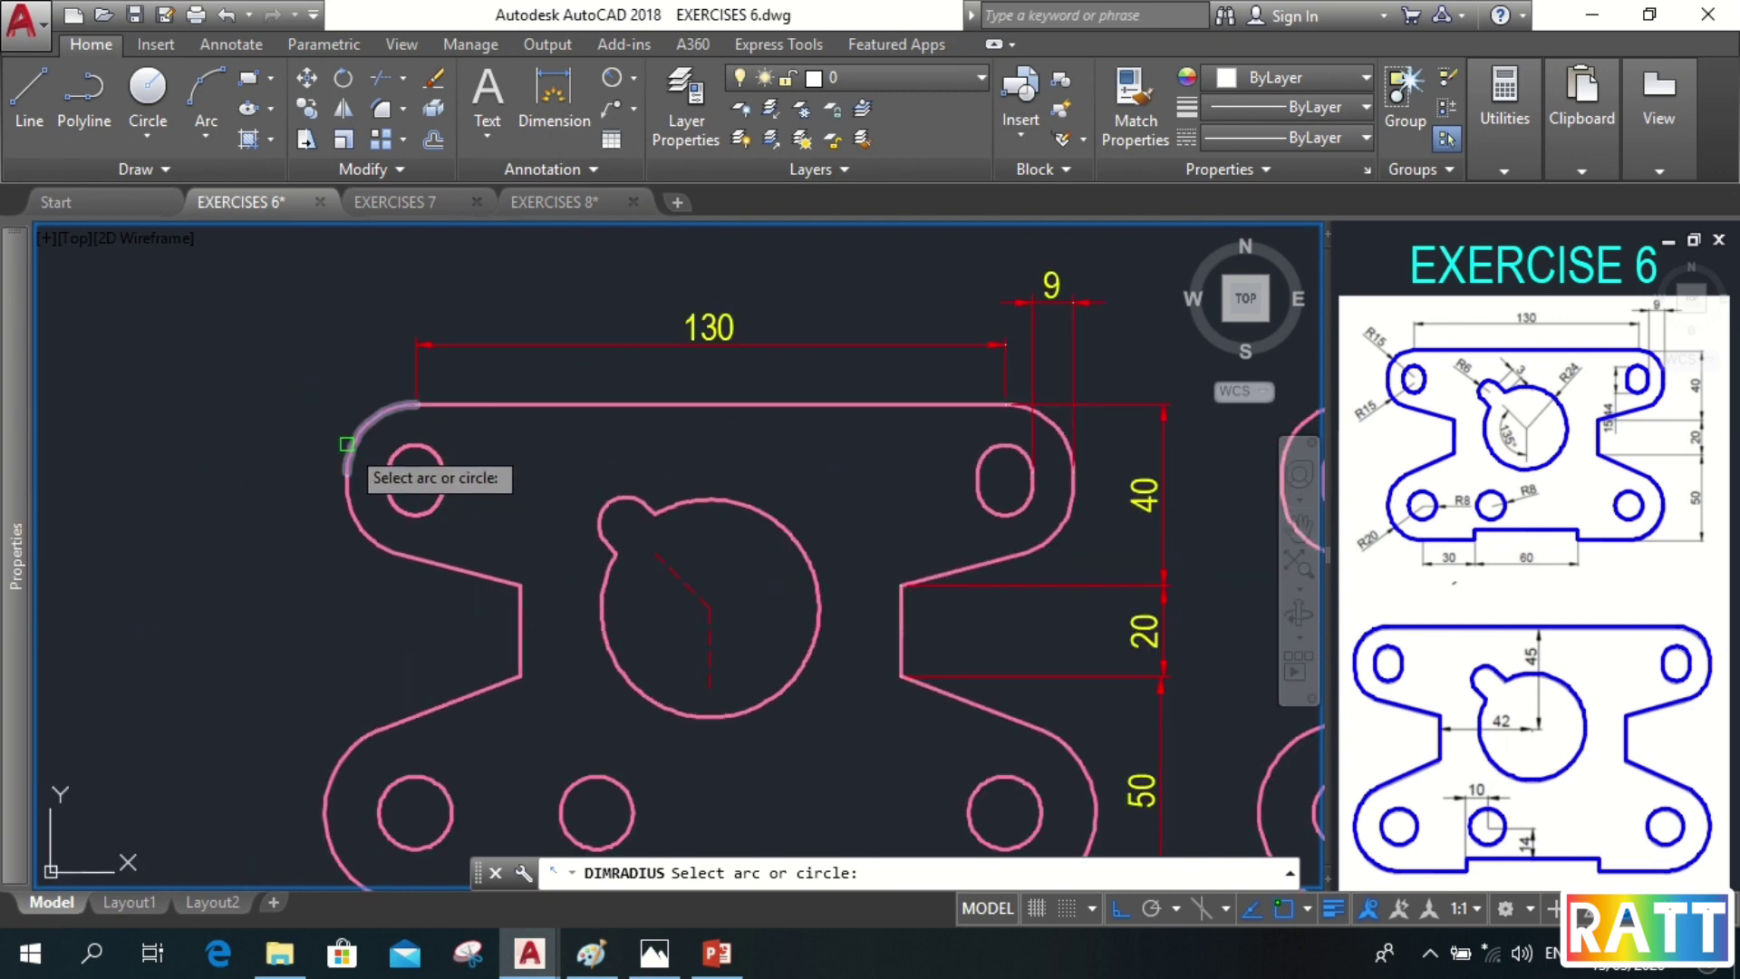
pyautogui.click(347, 444)
pyautogui.click(308, 390)
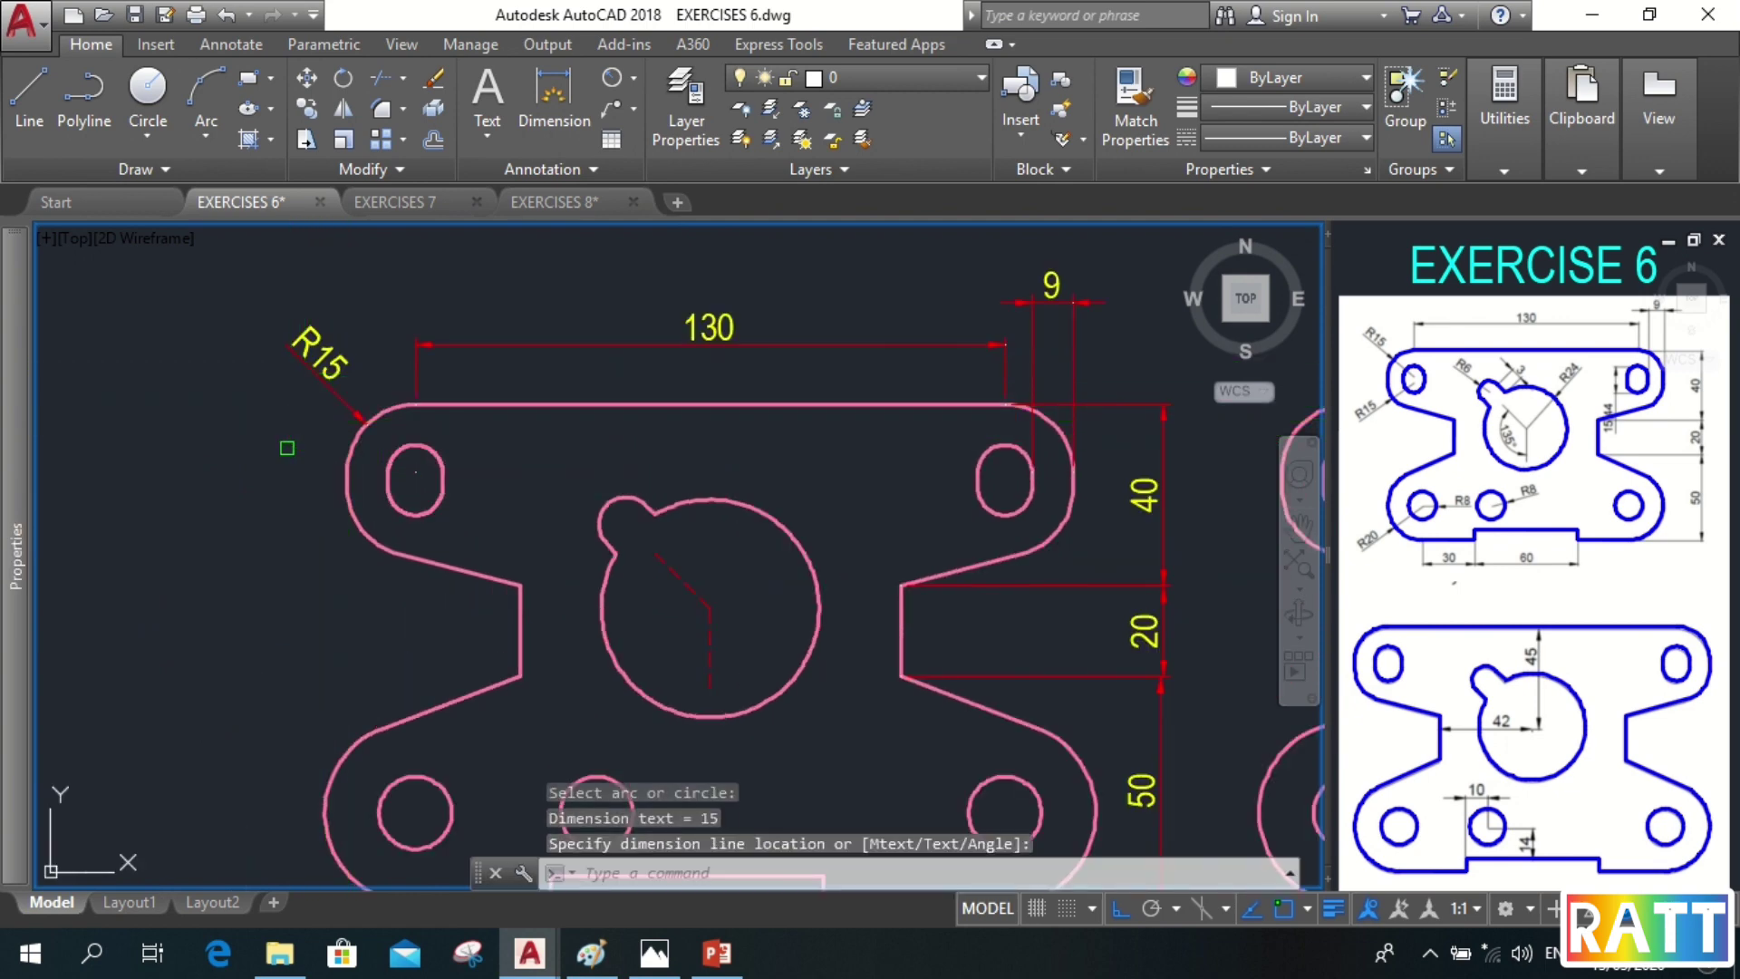
pyautogui.press('Return')
pyautogui.click(355, 536)
pyautogui.click(308, 566)
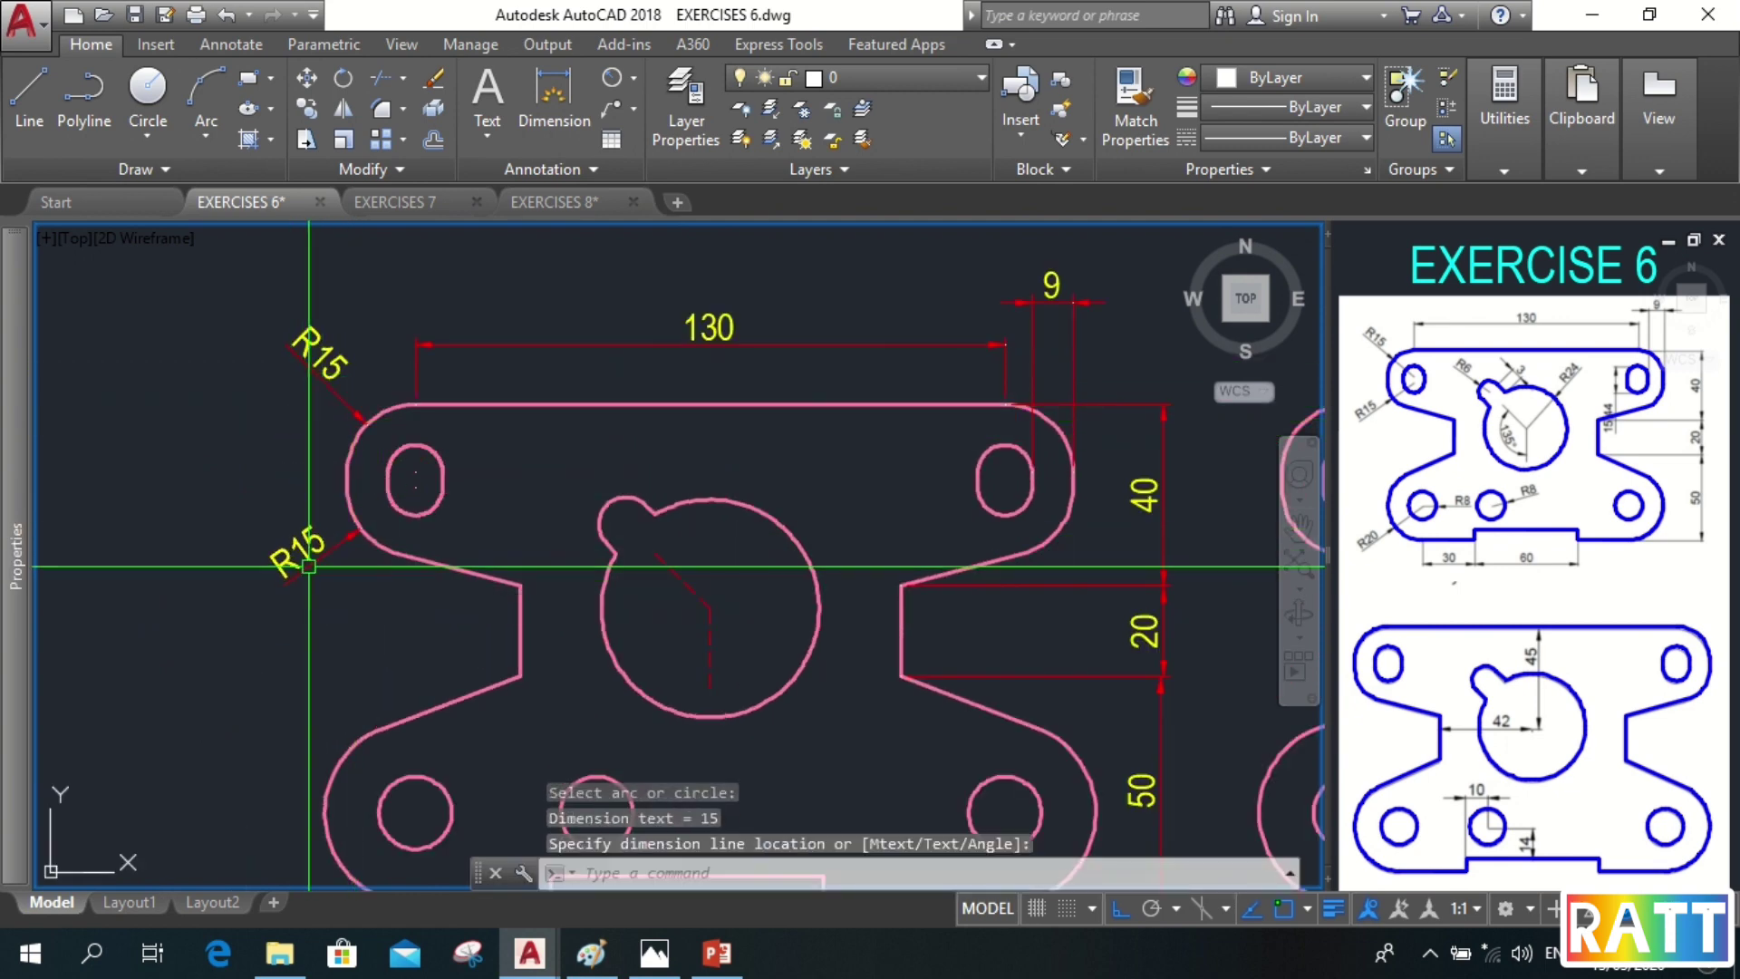
# Dimension both lower small holes as R8
pyautogui.moveTo(308, 566); pyautogui.dragTo(213, 430, button='middle')
pyautogui.press('Return')
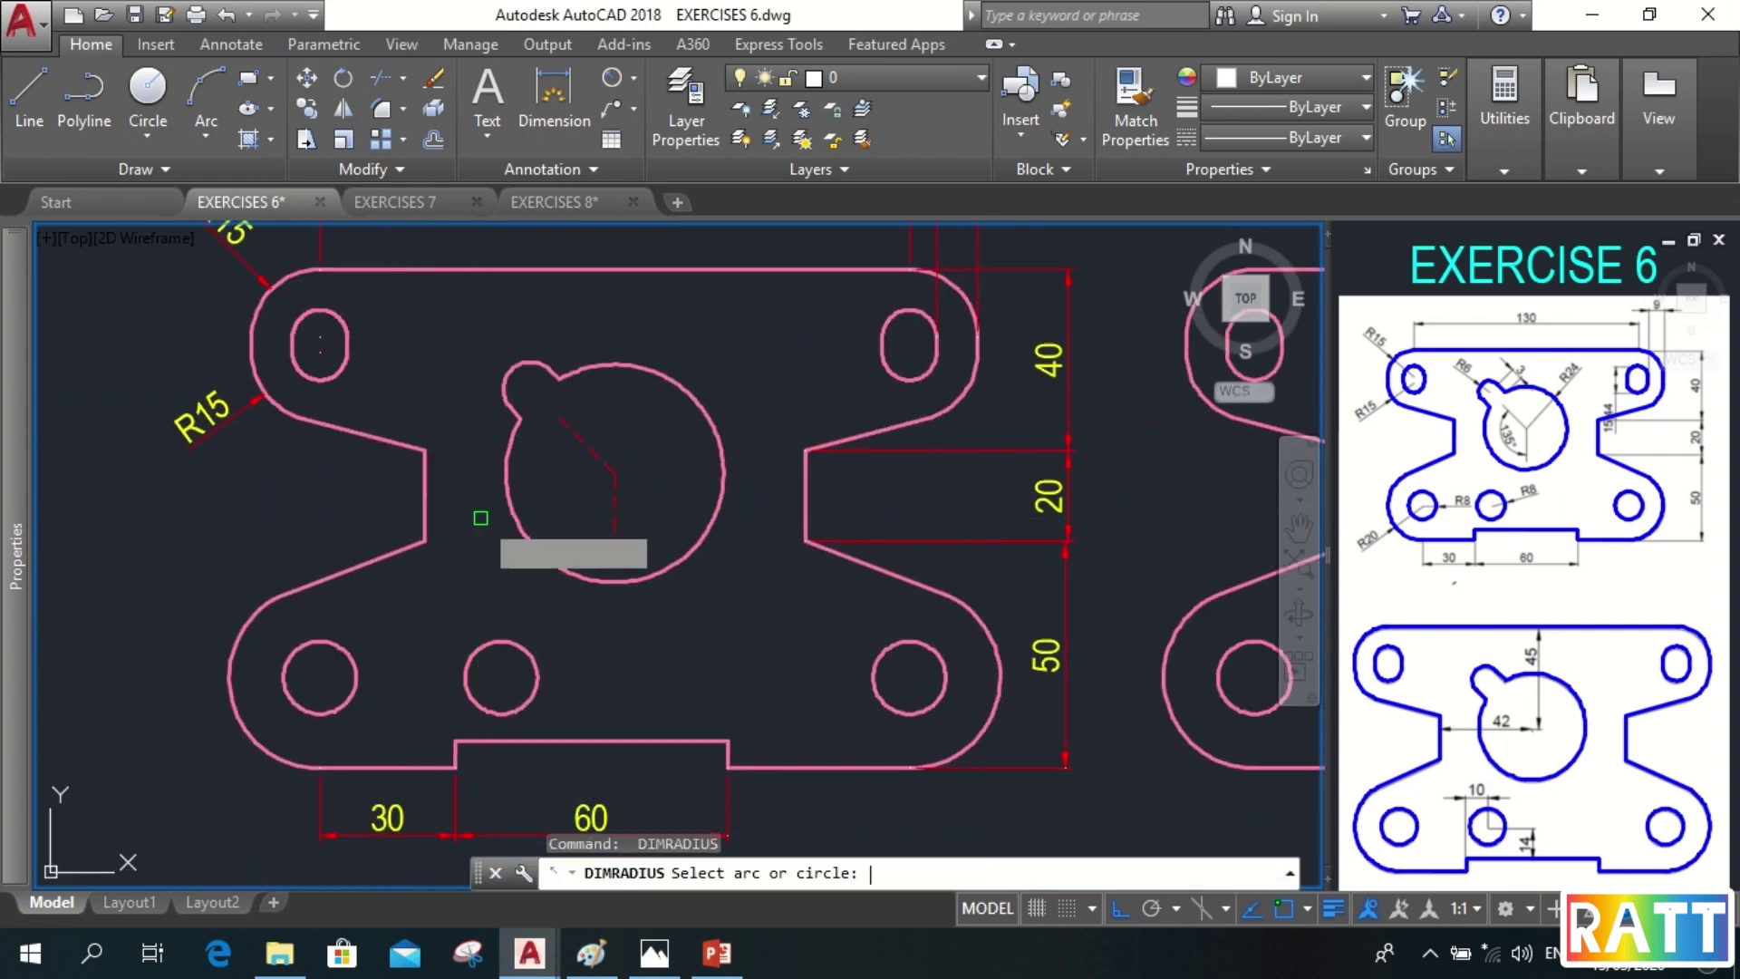
pyautogui.moveTo(507, 616); pyautogui.dragTo(521, 534, button='middle')
pyautogui.click(417, 583)
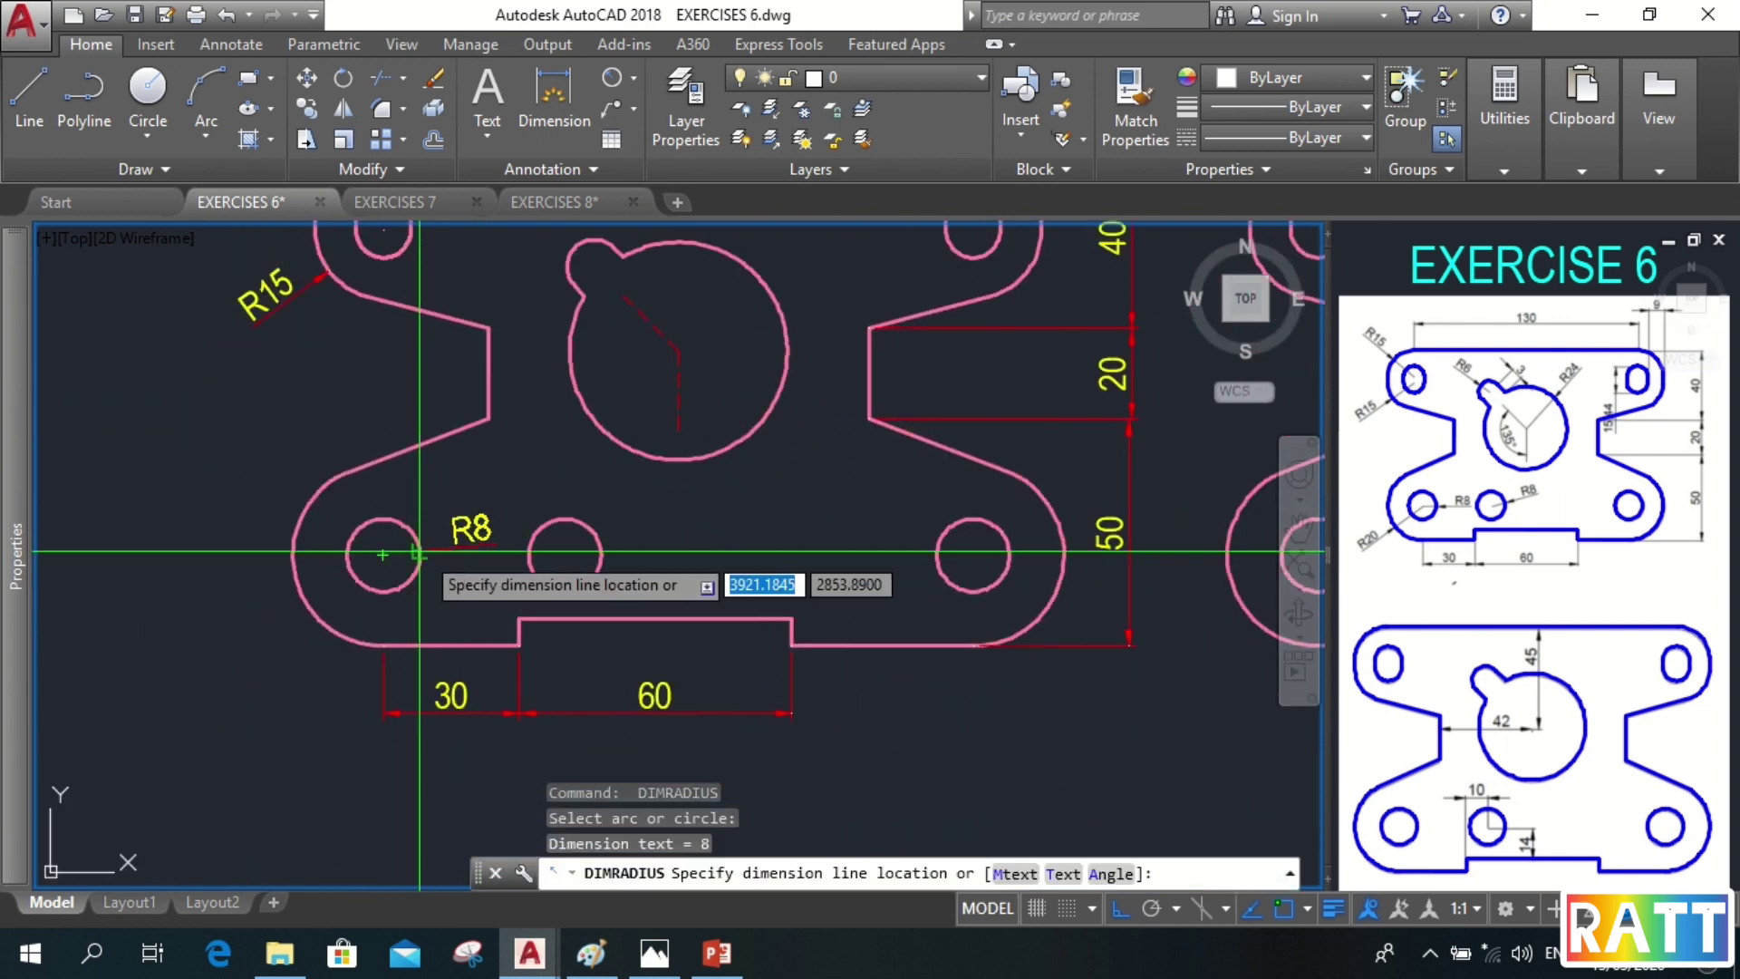
pyautogui.click(457, 551)
pyautogui.press('Return')
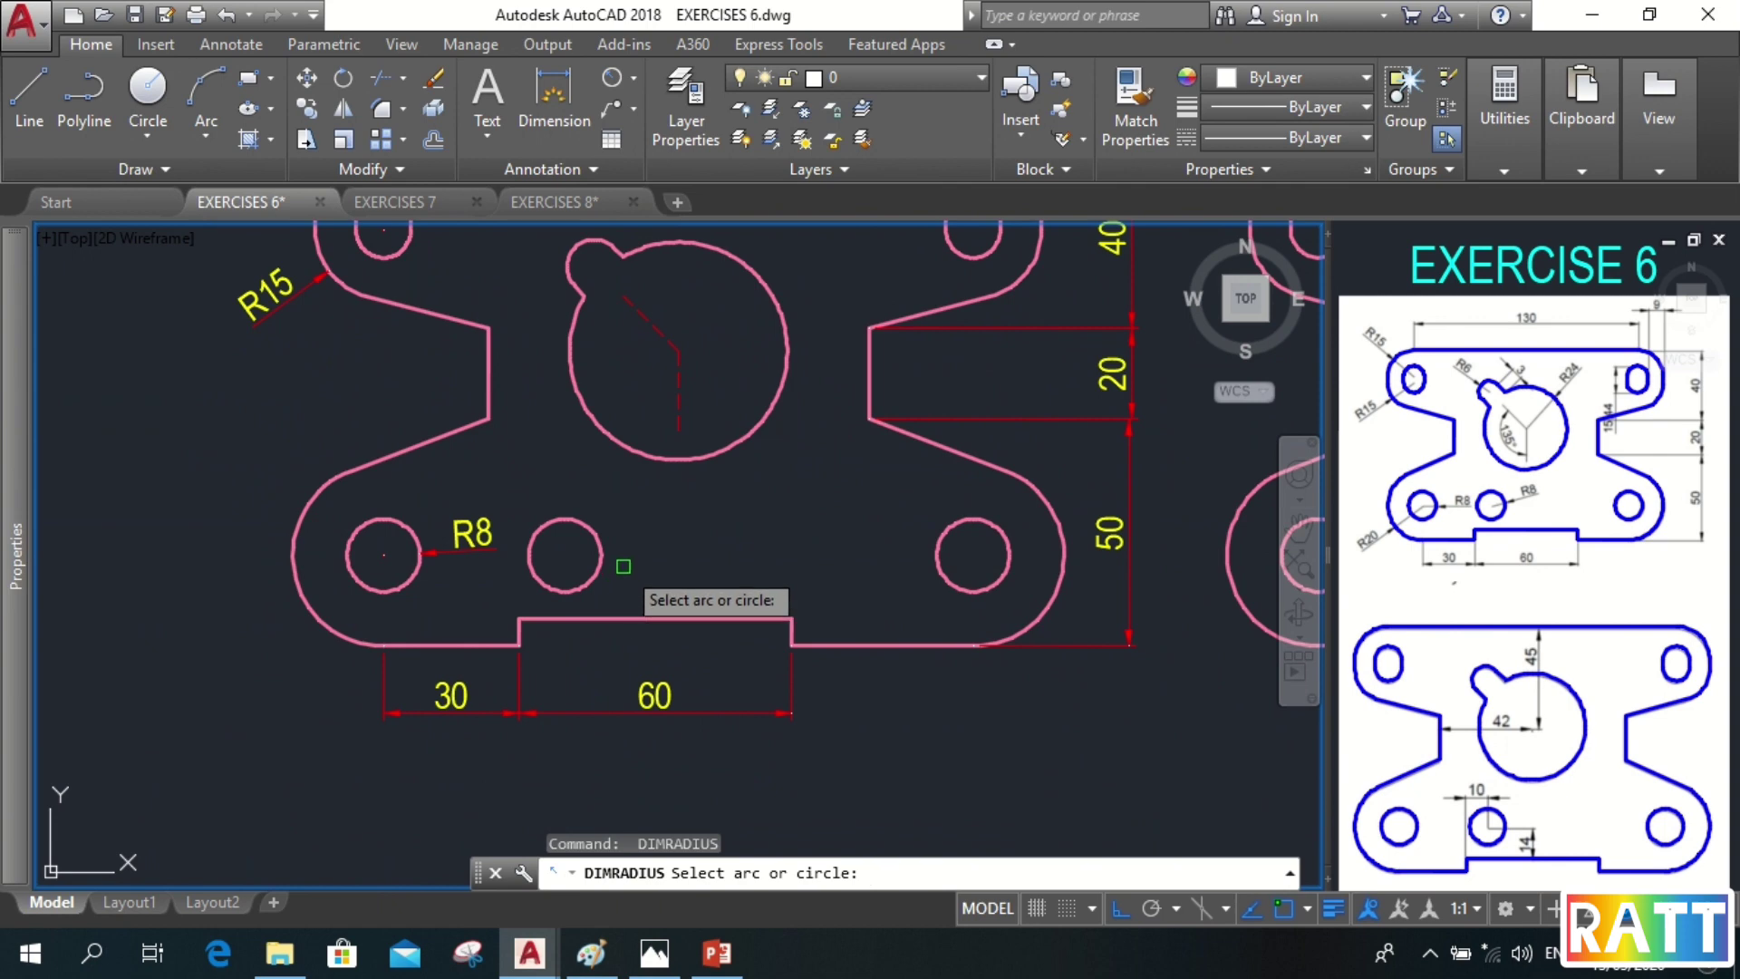
pyautogui.click(603, 554)
# Add an R24 radius dimension to the large central circle, placed up-right
pyautogui.moveTo(806, 576); pyautogui.dragTo(678, 625, button='middle')
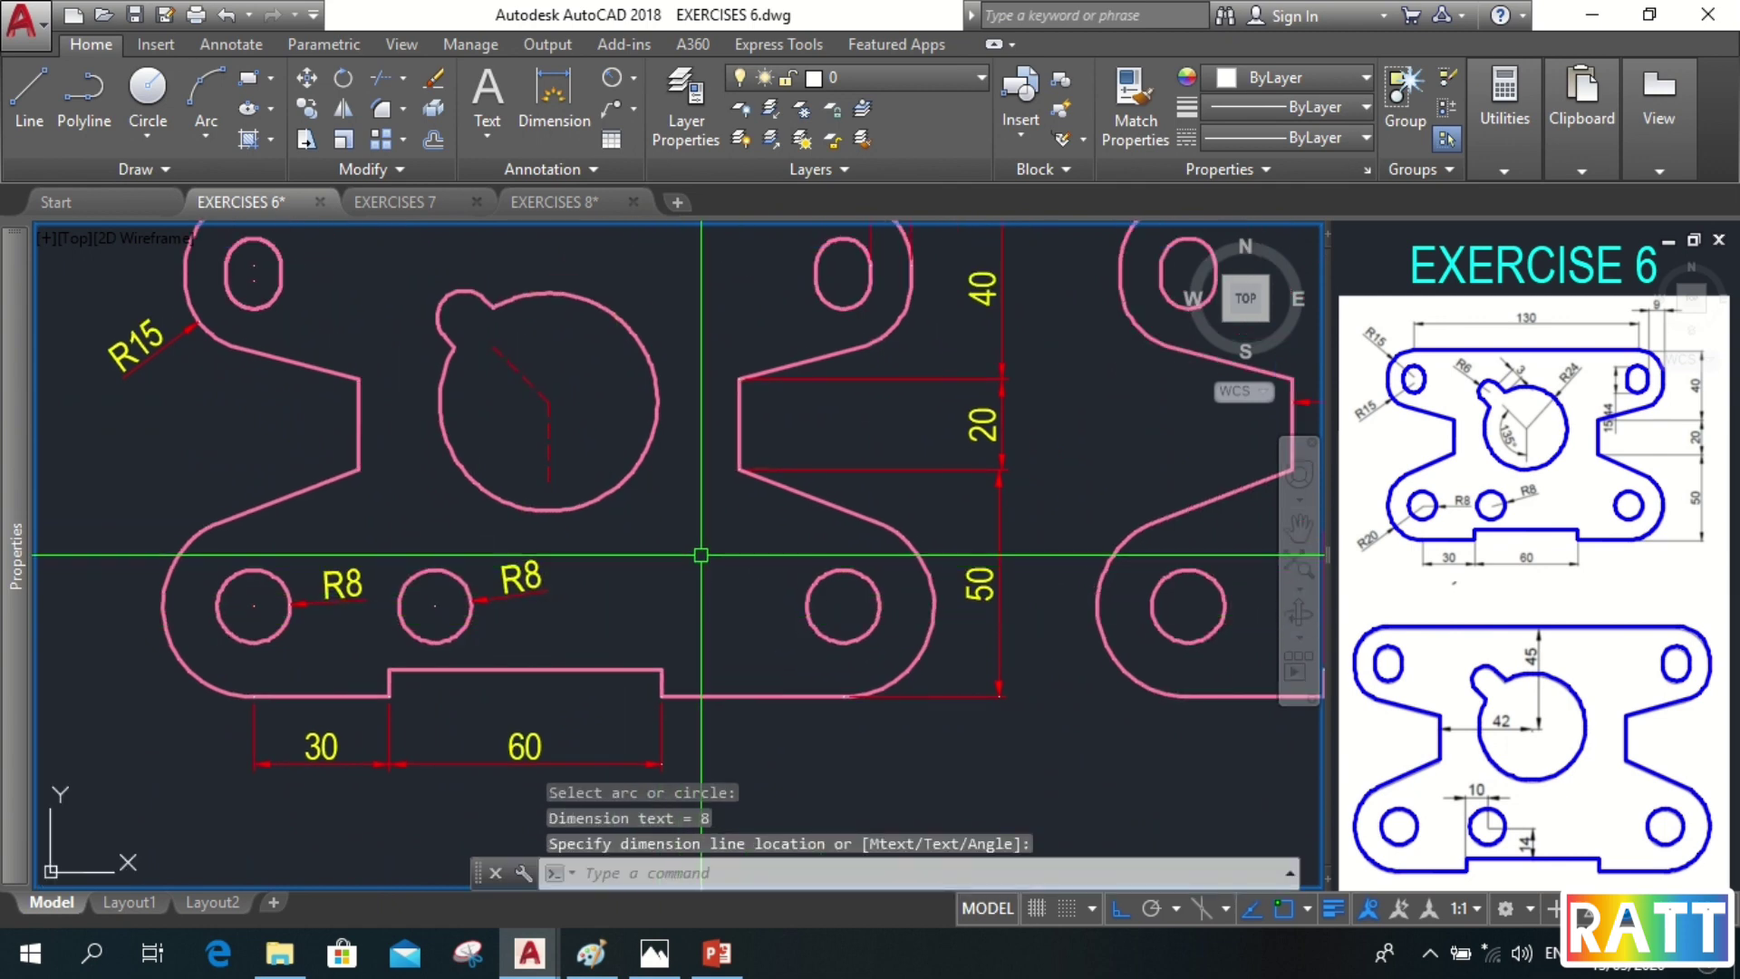
pyautogui.moveTo(676, 486); pyautogui.dragTo(676, 667, button='middle')
pyautogui.press('Return')
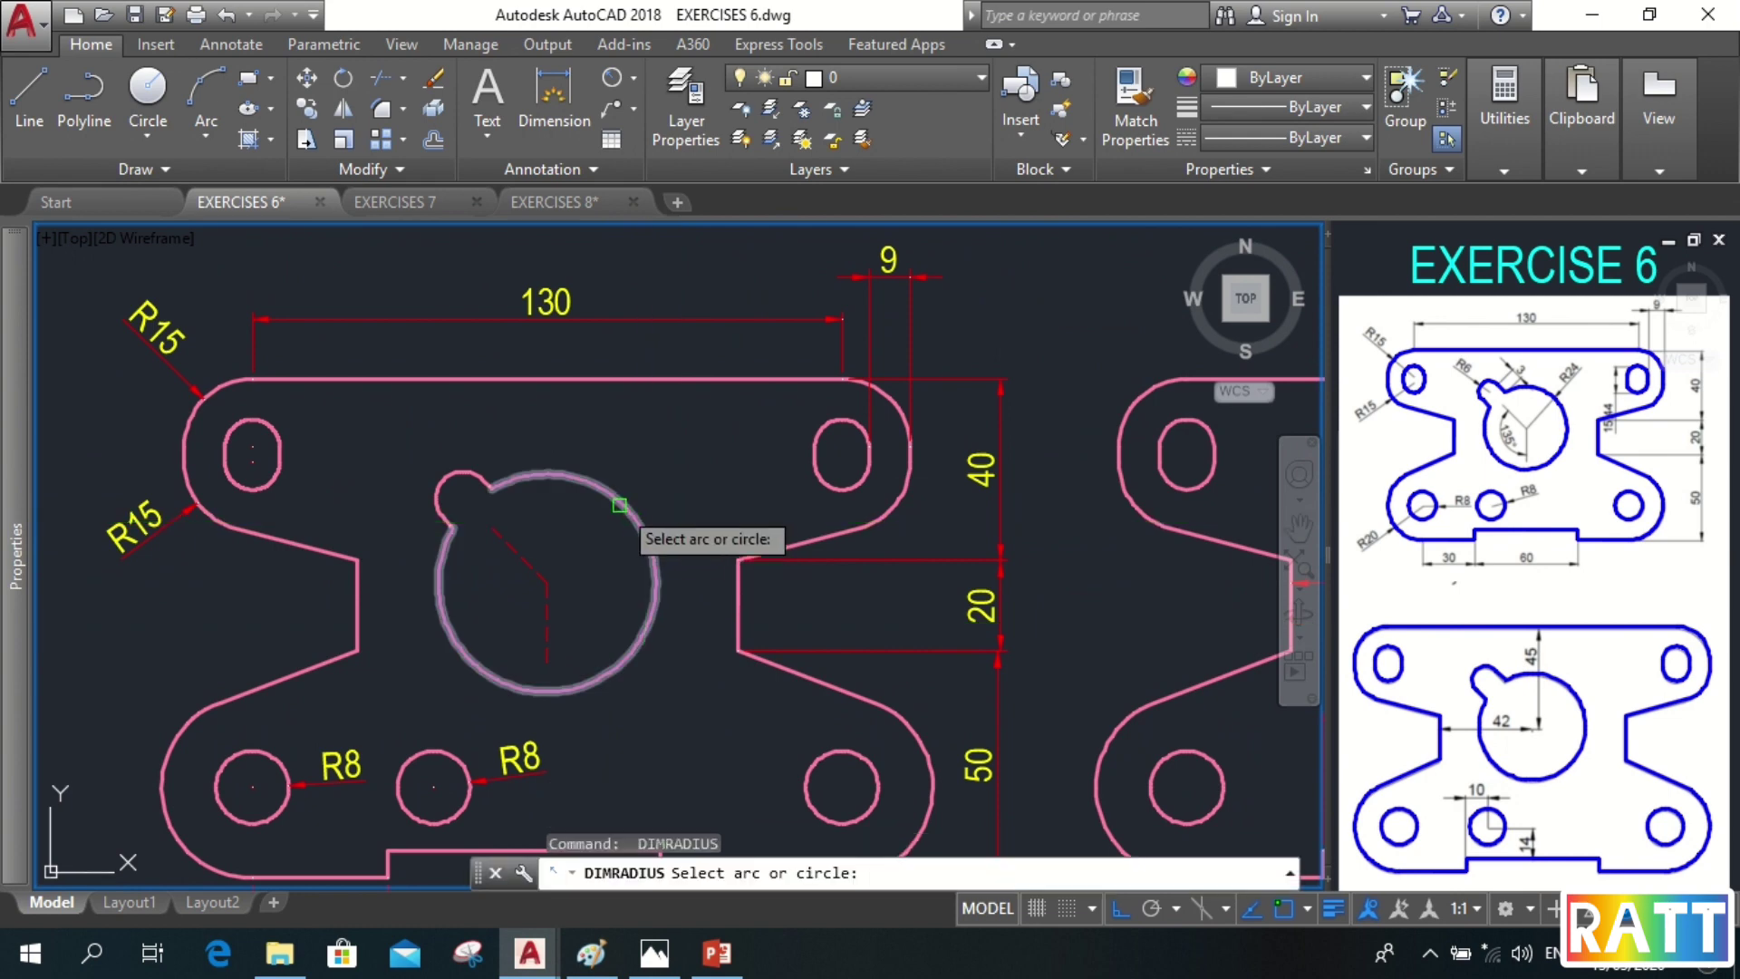
pyautogui.click(620, 505)
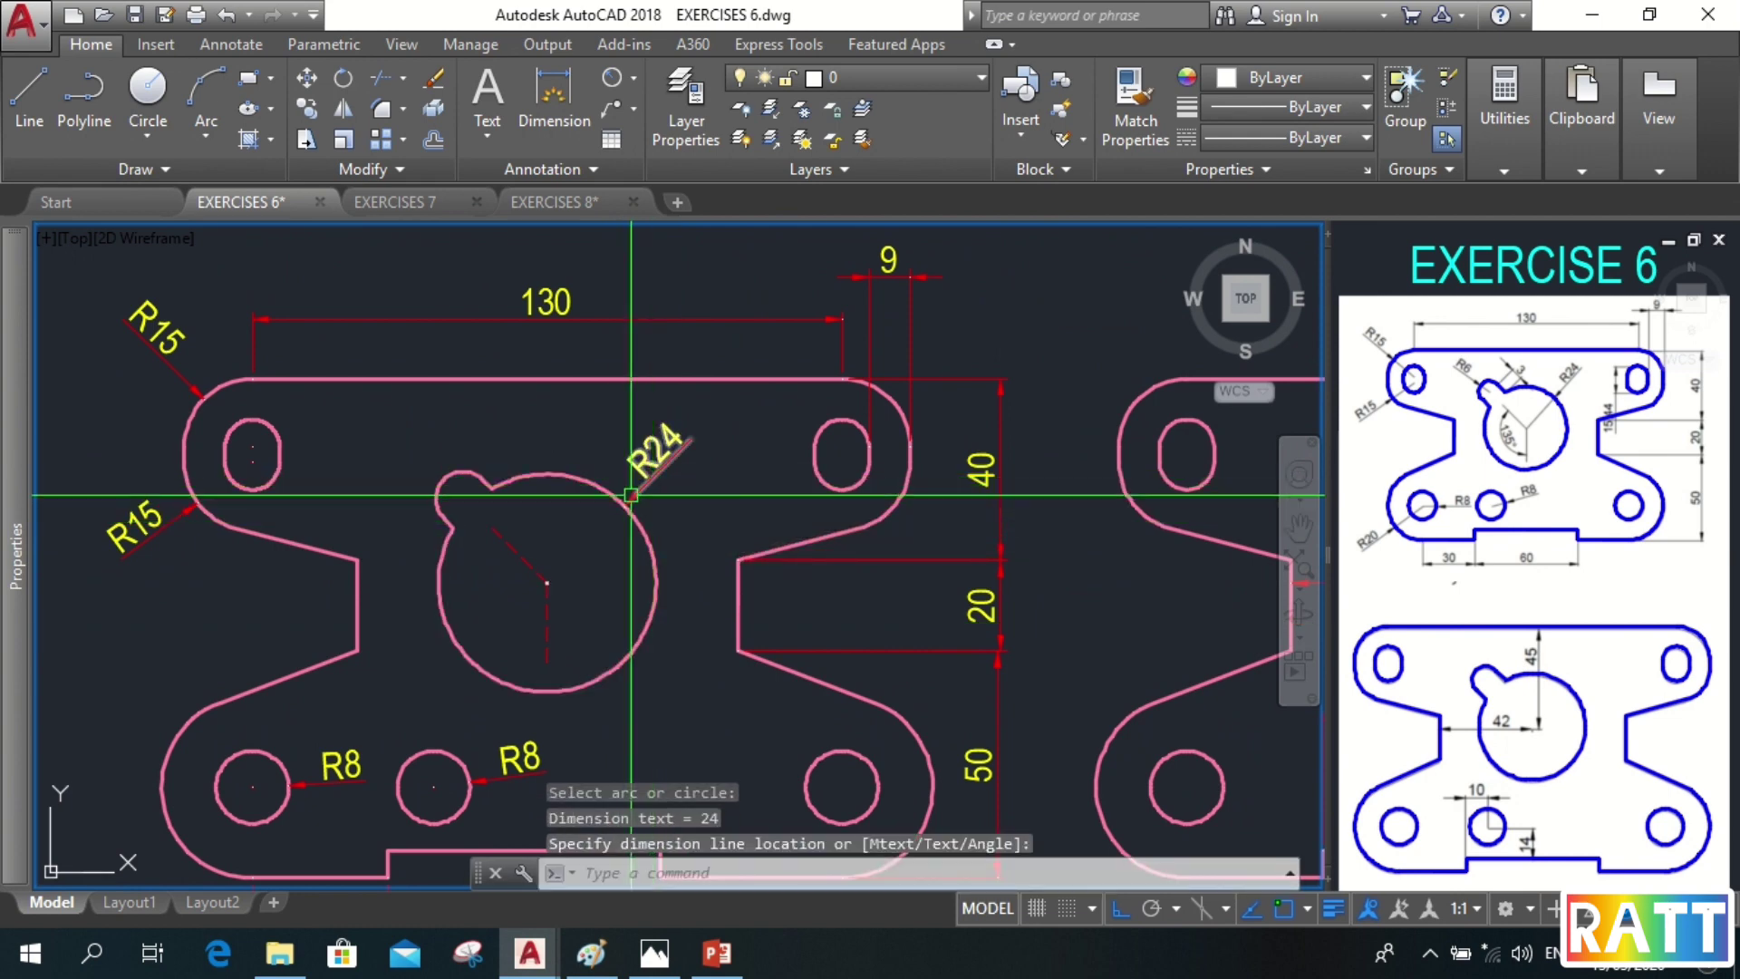
pyautogui.click(654, 475)
# Add an R6 radius dimension to the small lobe arc, then zoom out
pyautogui.press('Return')
pyautogui.click(435, 484)
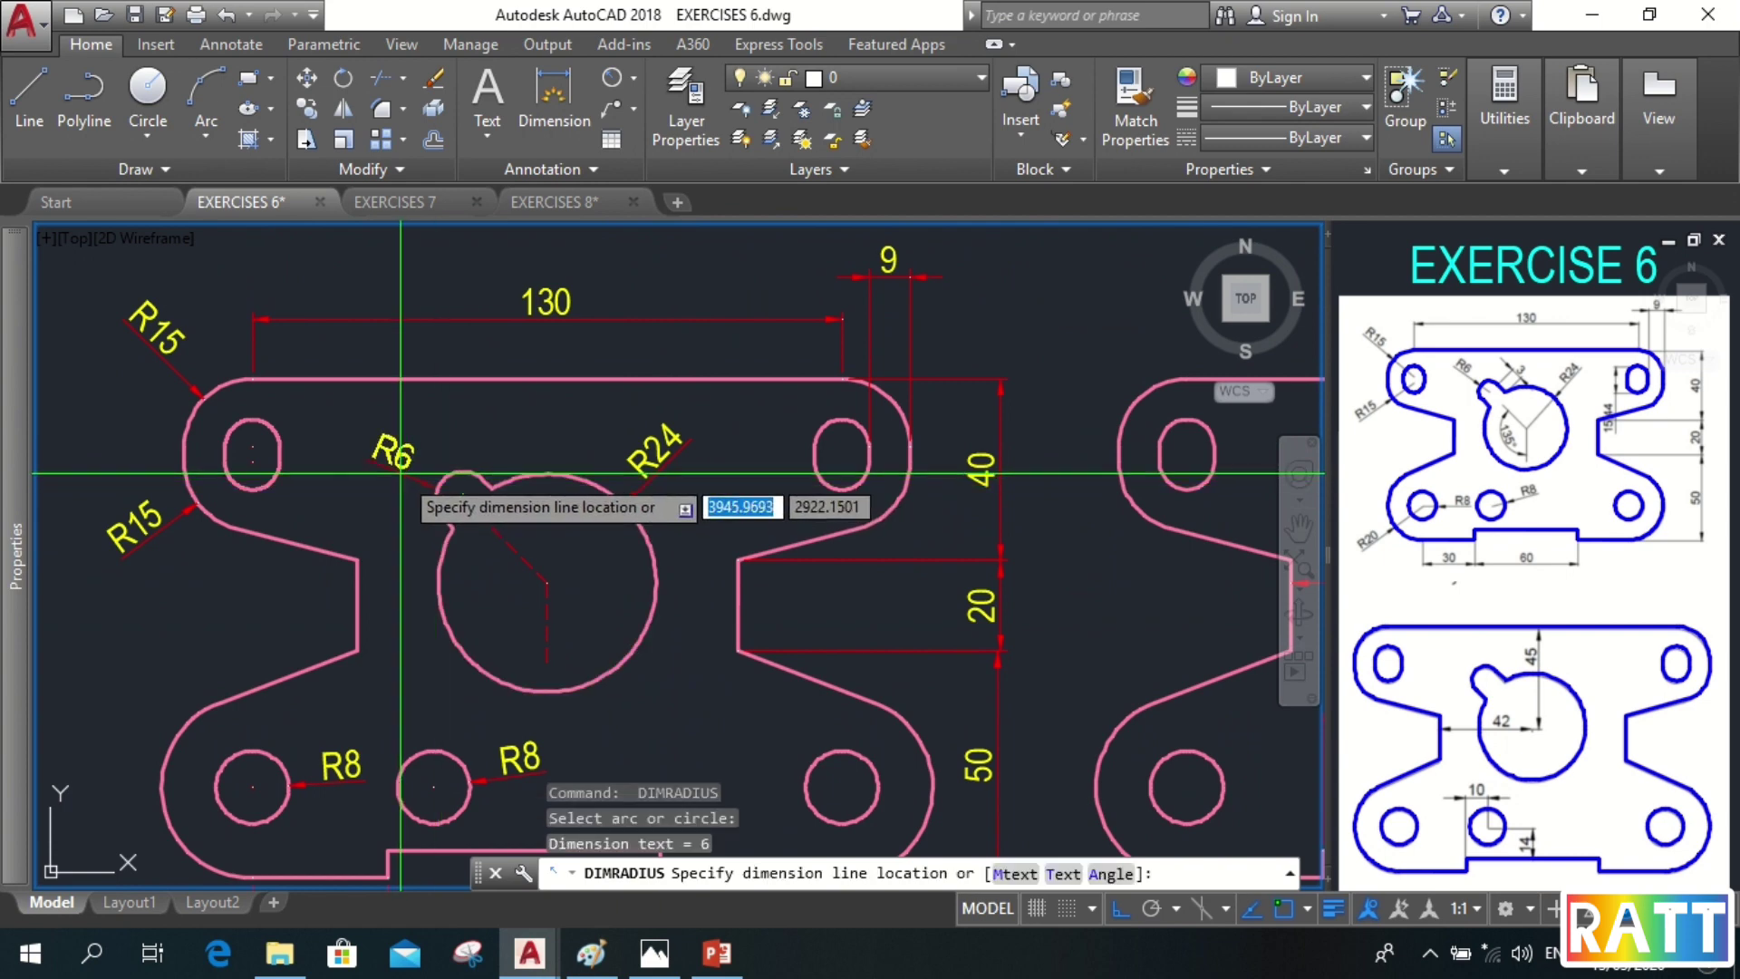
pyautogui.click(401, 473)
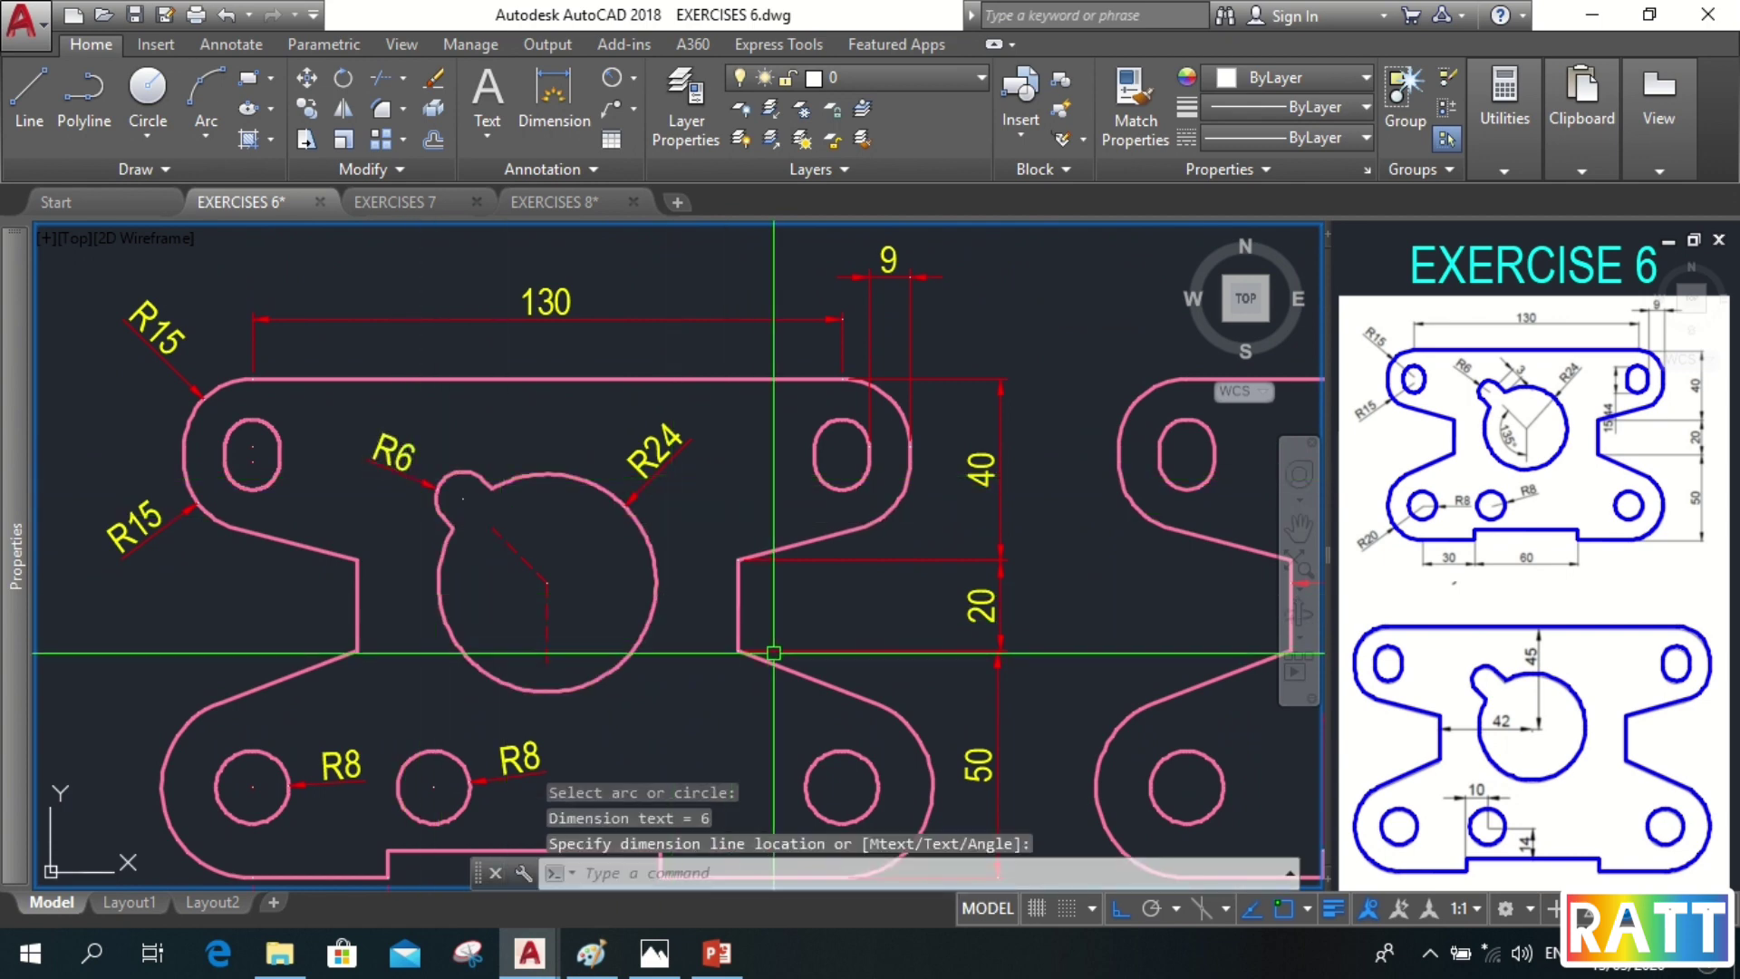
pyautogui.moveTo(789, 697)
pyautogui.mouseDown(button='middle')
pyautogui.moveTo(765, 516)
pyautogui.moveTo(780, 595)
pyautogui.moveTo(661, 636)
pyautogui.mouseUp(button='middle')
pyautogui.scroll(-2, 776, 610)
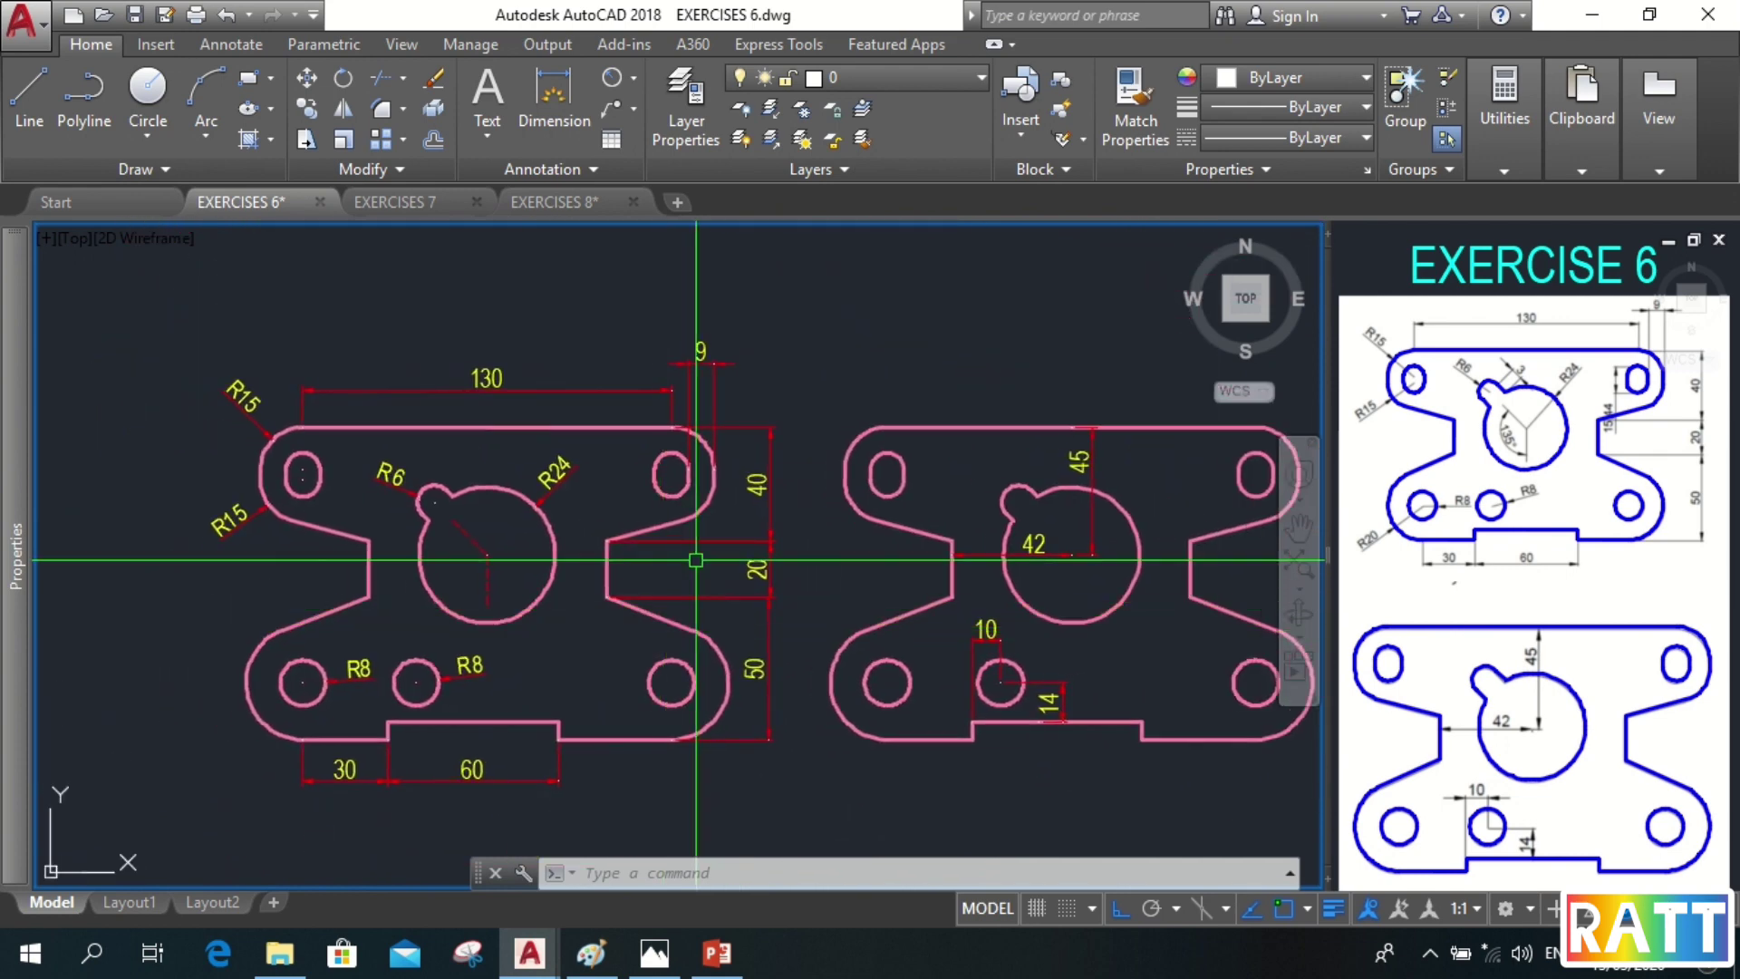
pyautogui.click(633, 82)
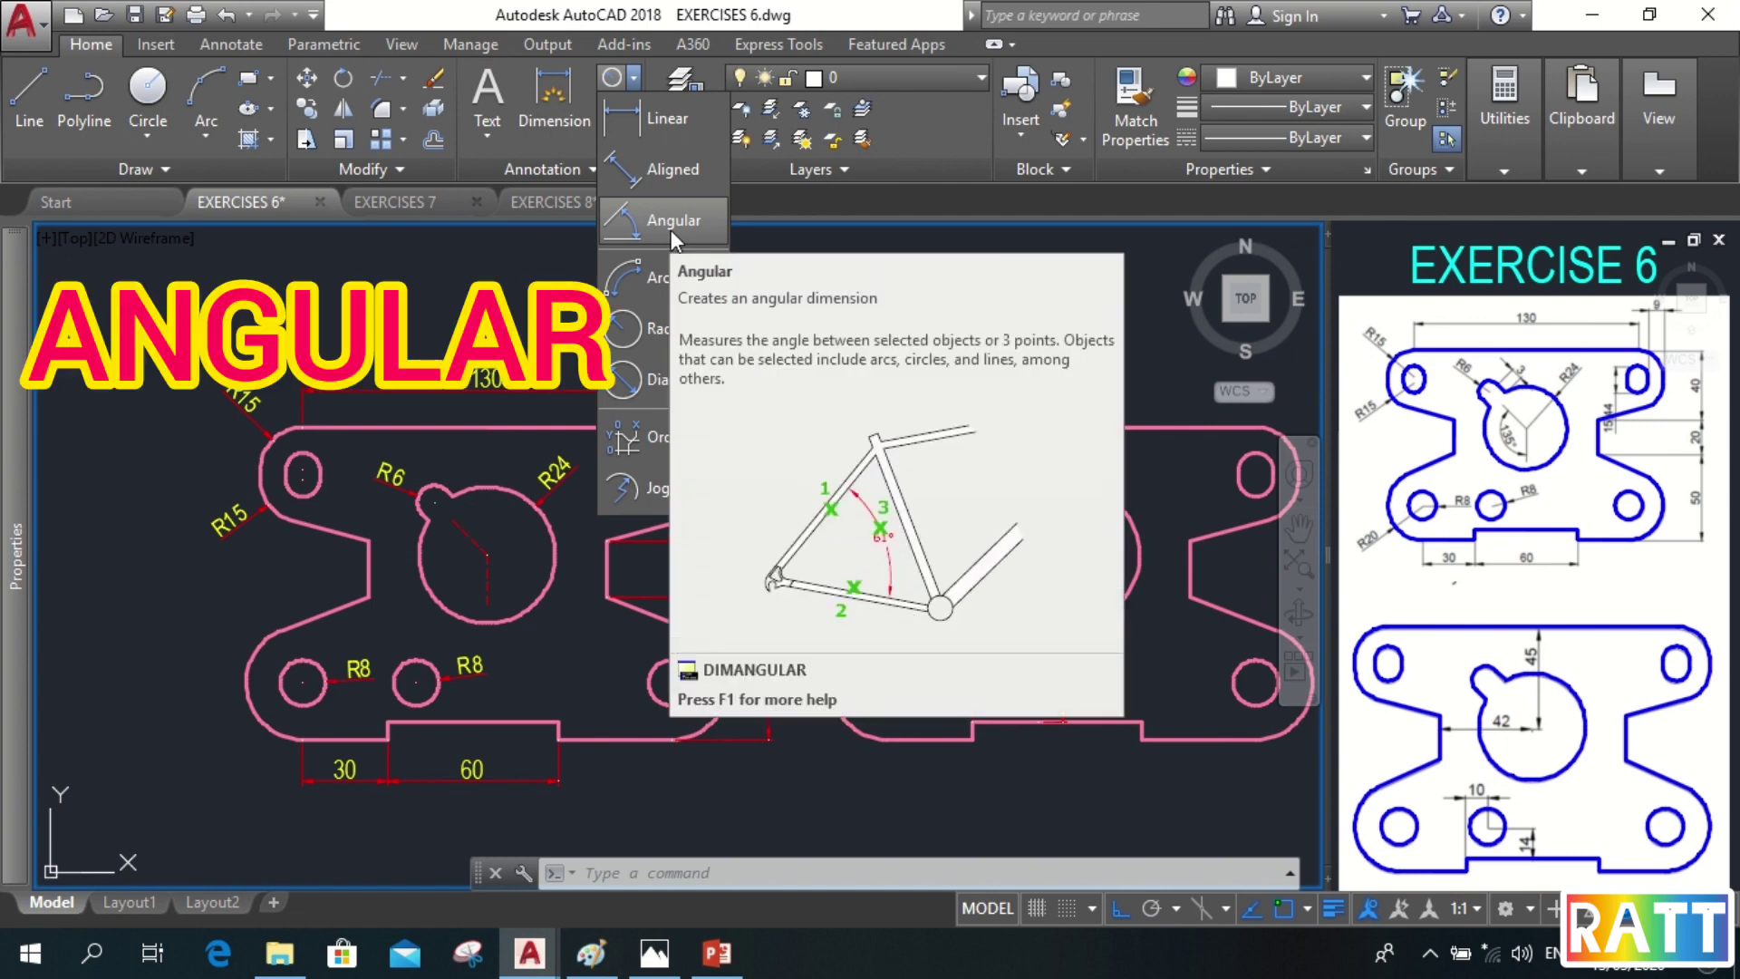
# Place a 135° angular dimension between the two lines in the large circle
pyautogui.click(671, 222)
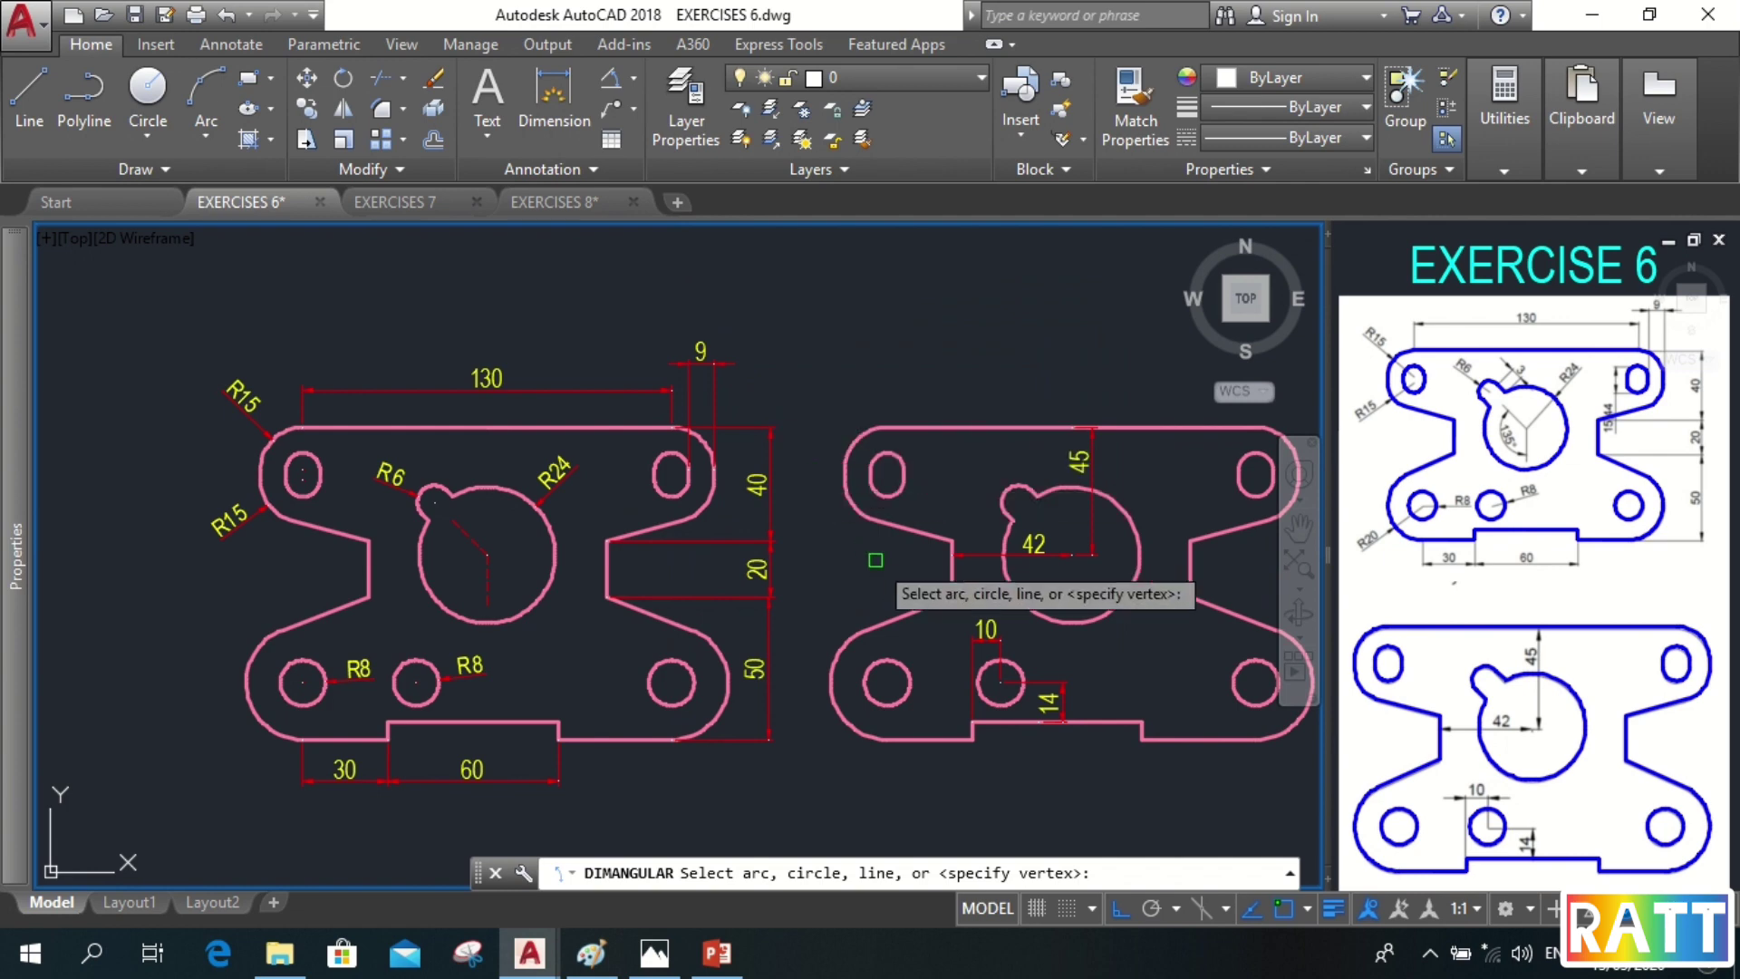
pyautogui.click(457, 538)
pyautogui.click(486, 580)
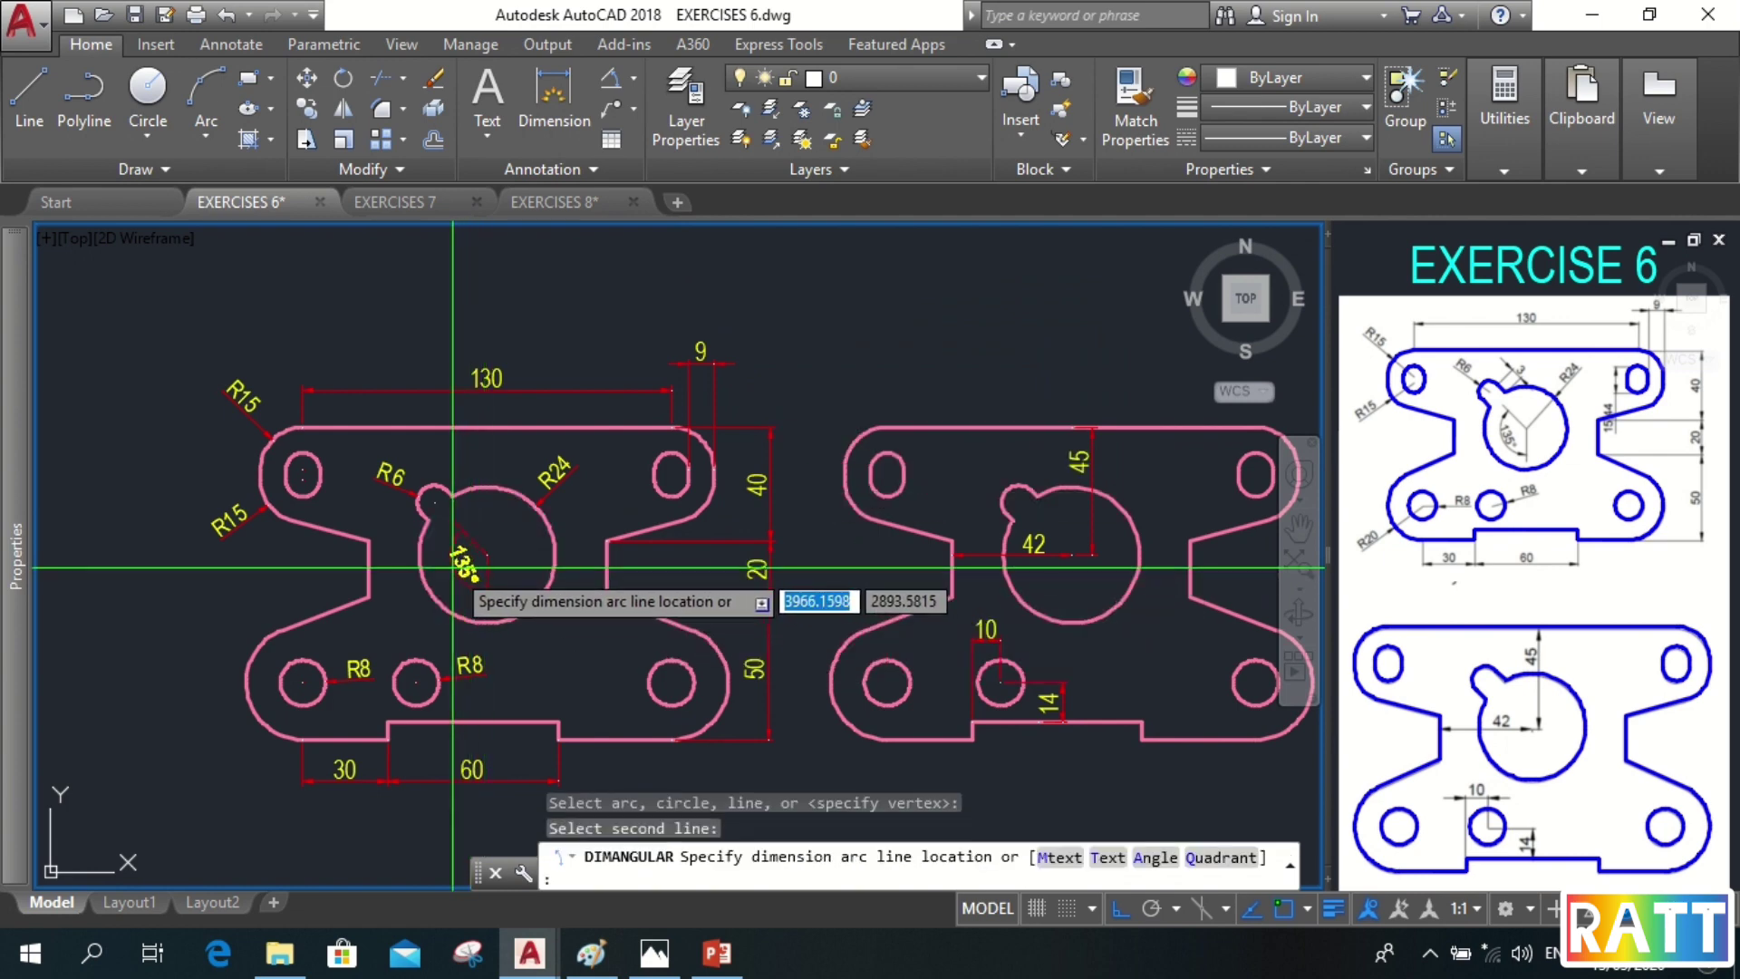
pyautogui.click(453, 568)
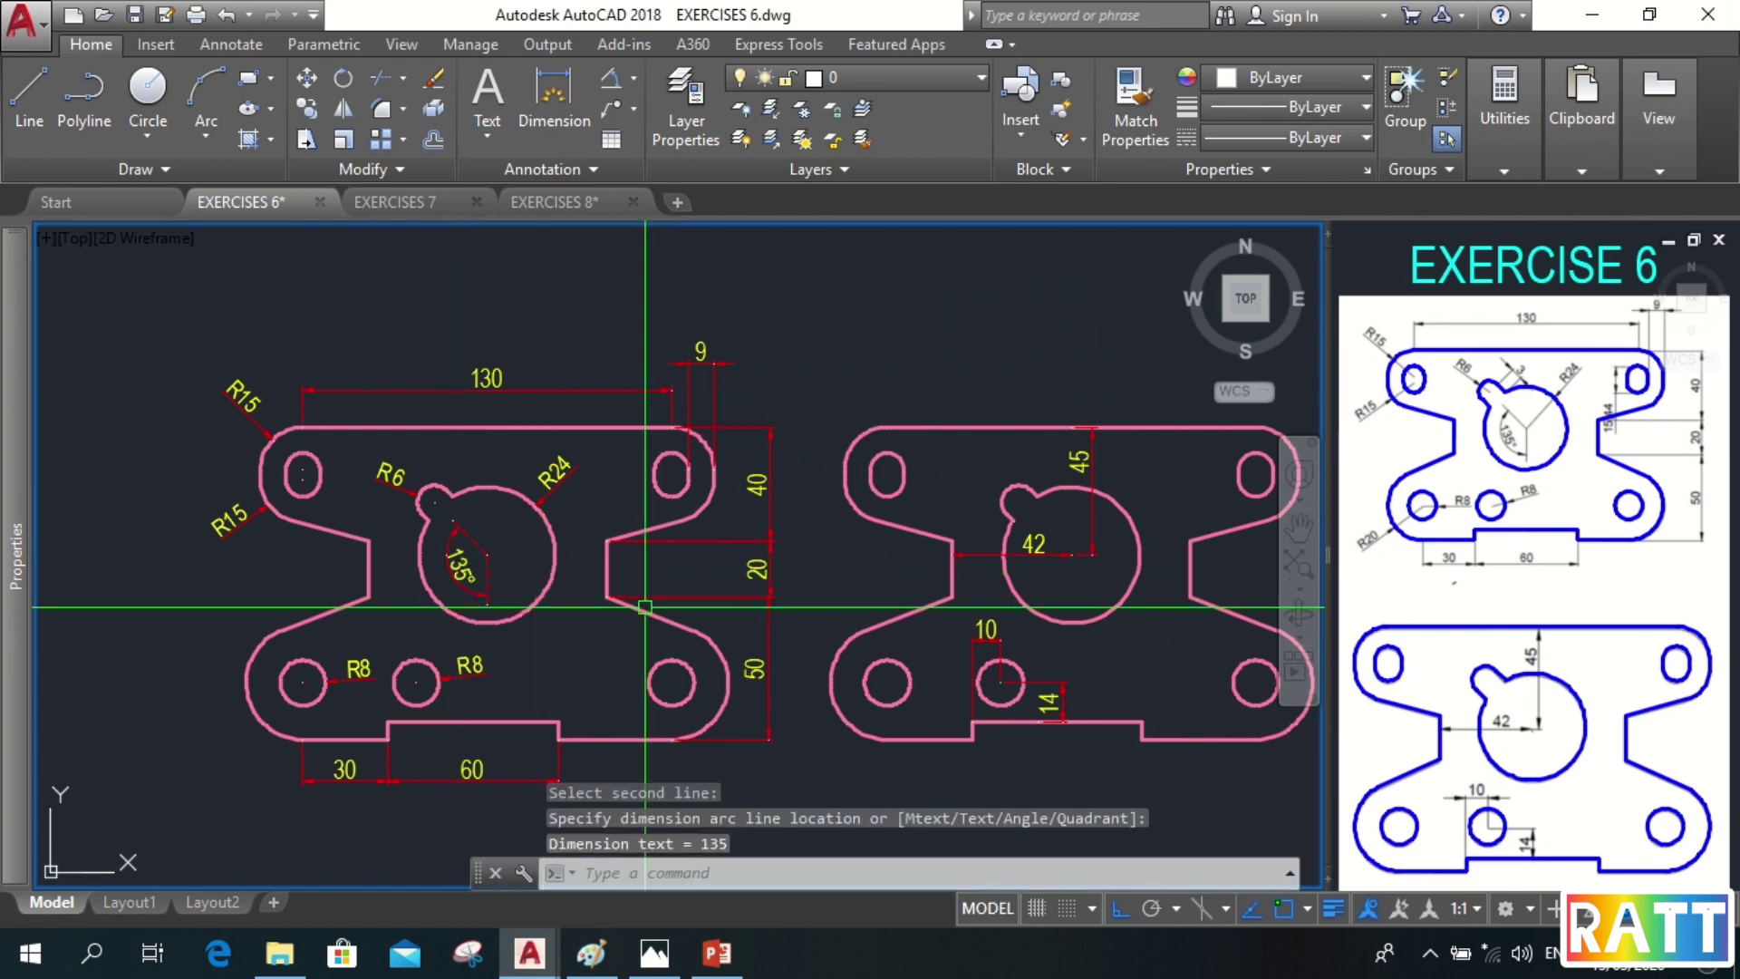
pyautogui.moveTo(644, 607); pyautogui.dragTo(711, 581, button='middle')
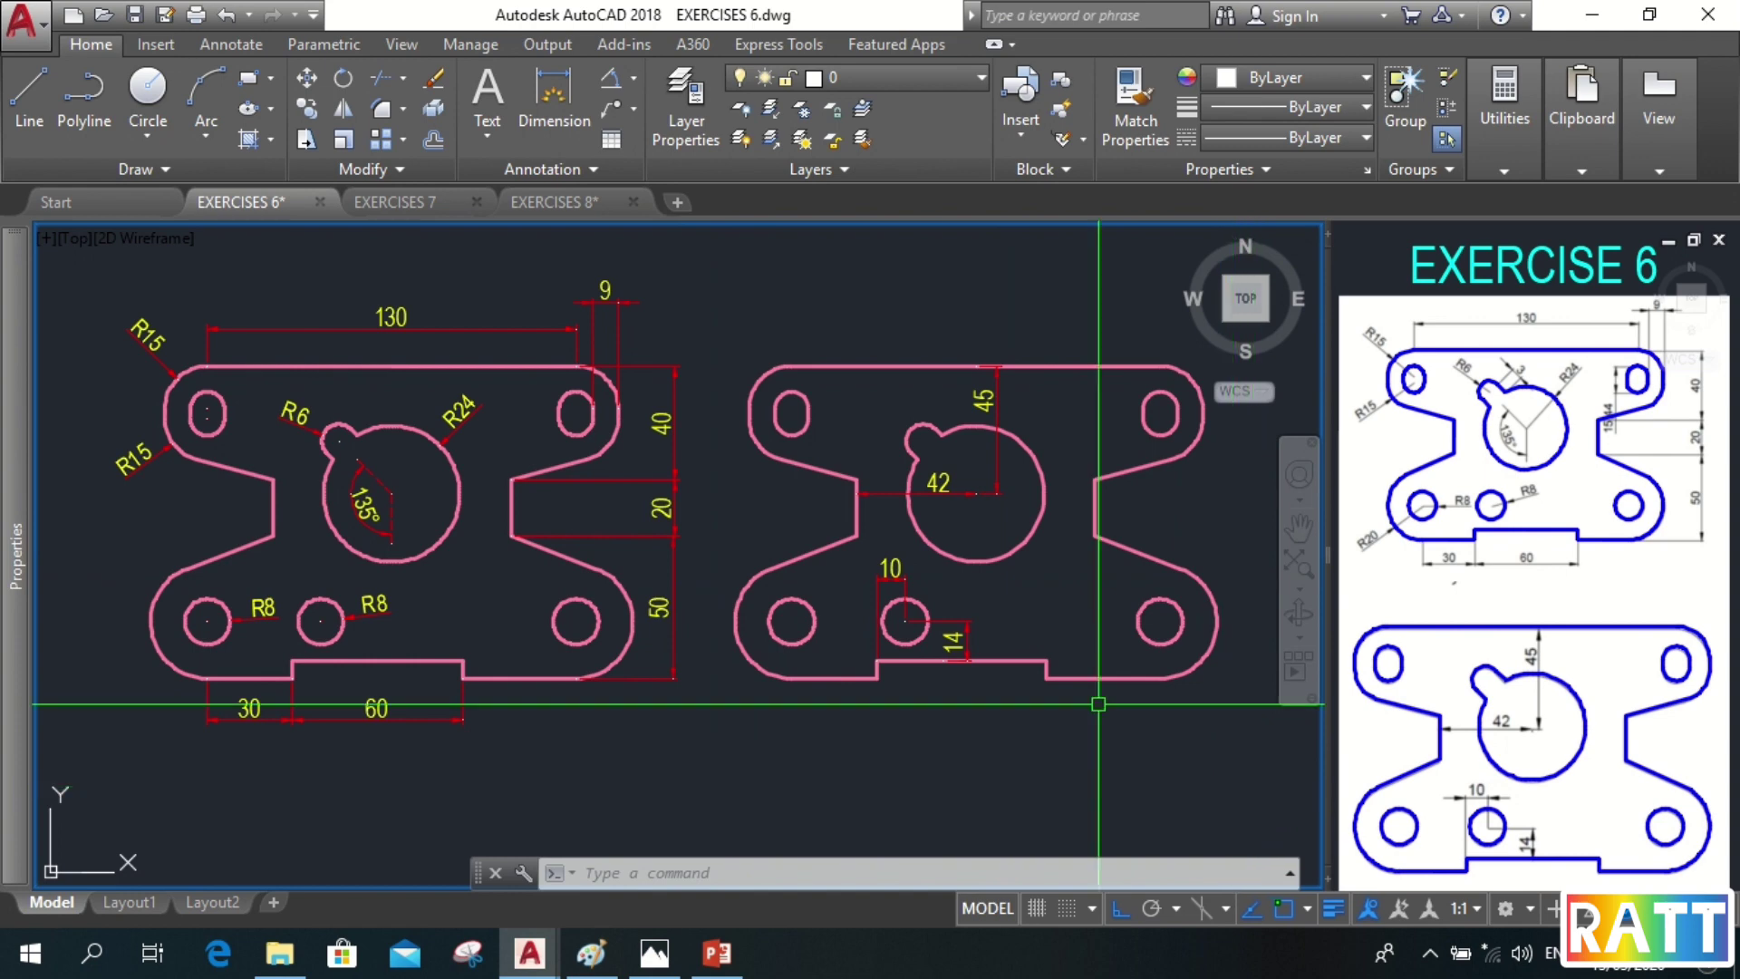
# Add a vertical 15 linear dimension across the first bracket's upper-right slot
pyautogui.click(637, 78)
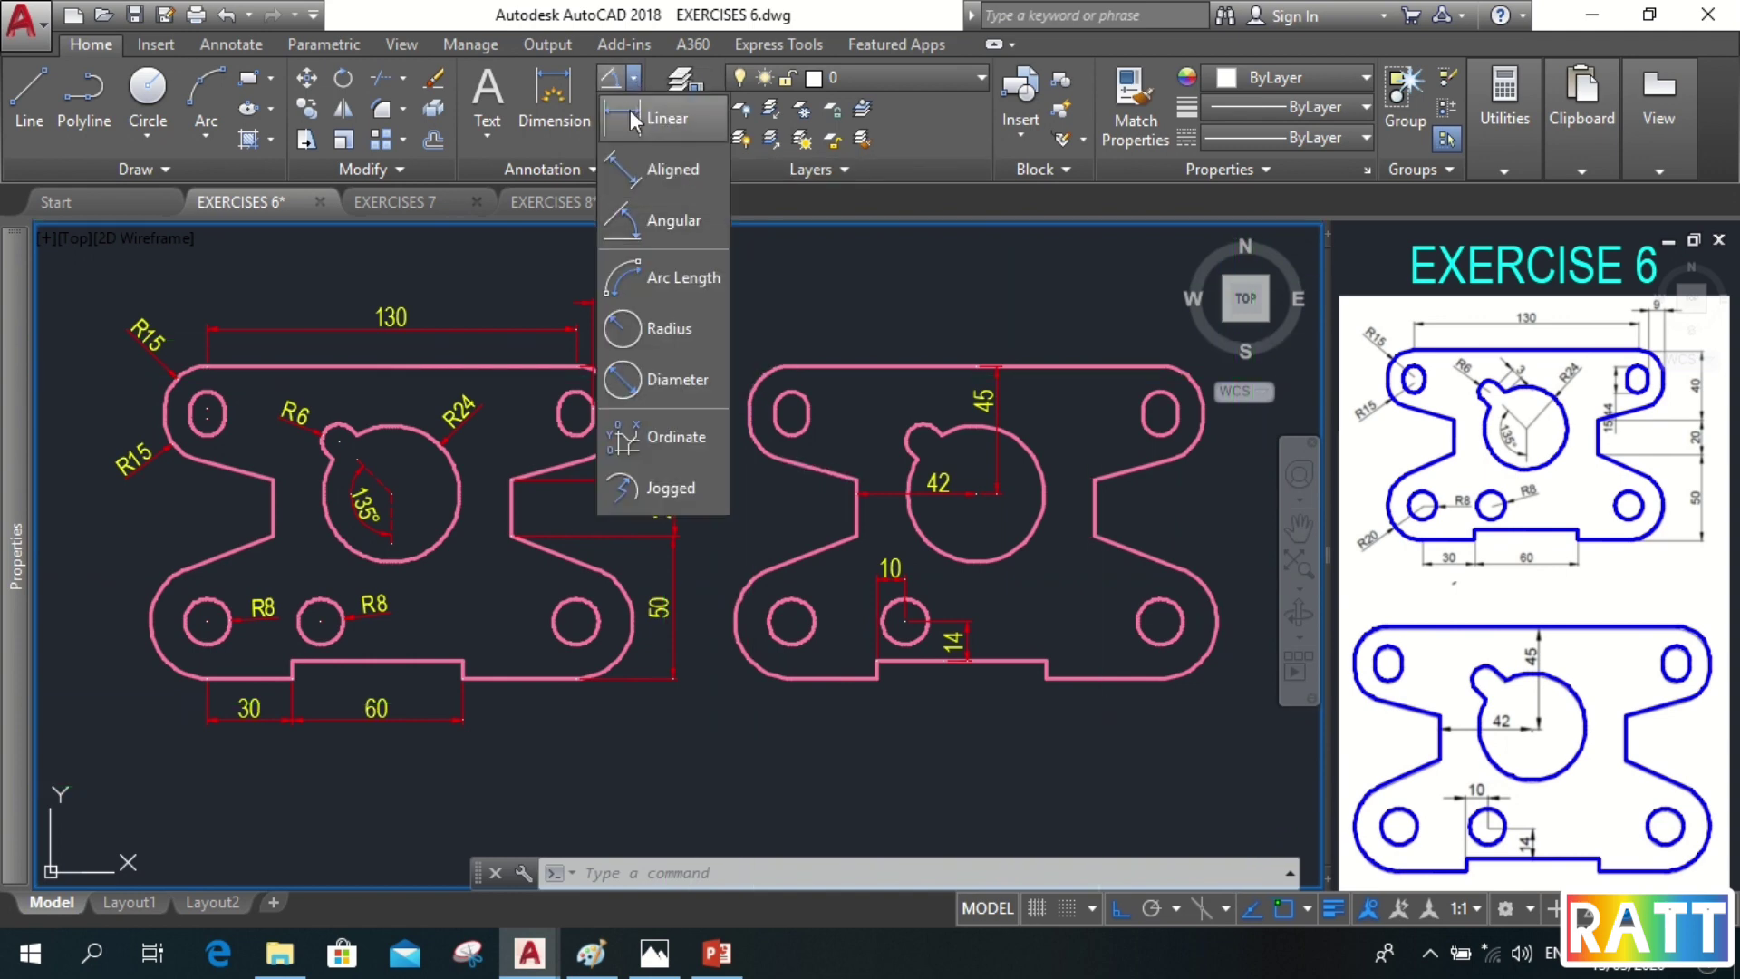
pyautogui.click(628, 111)
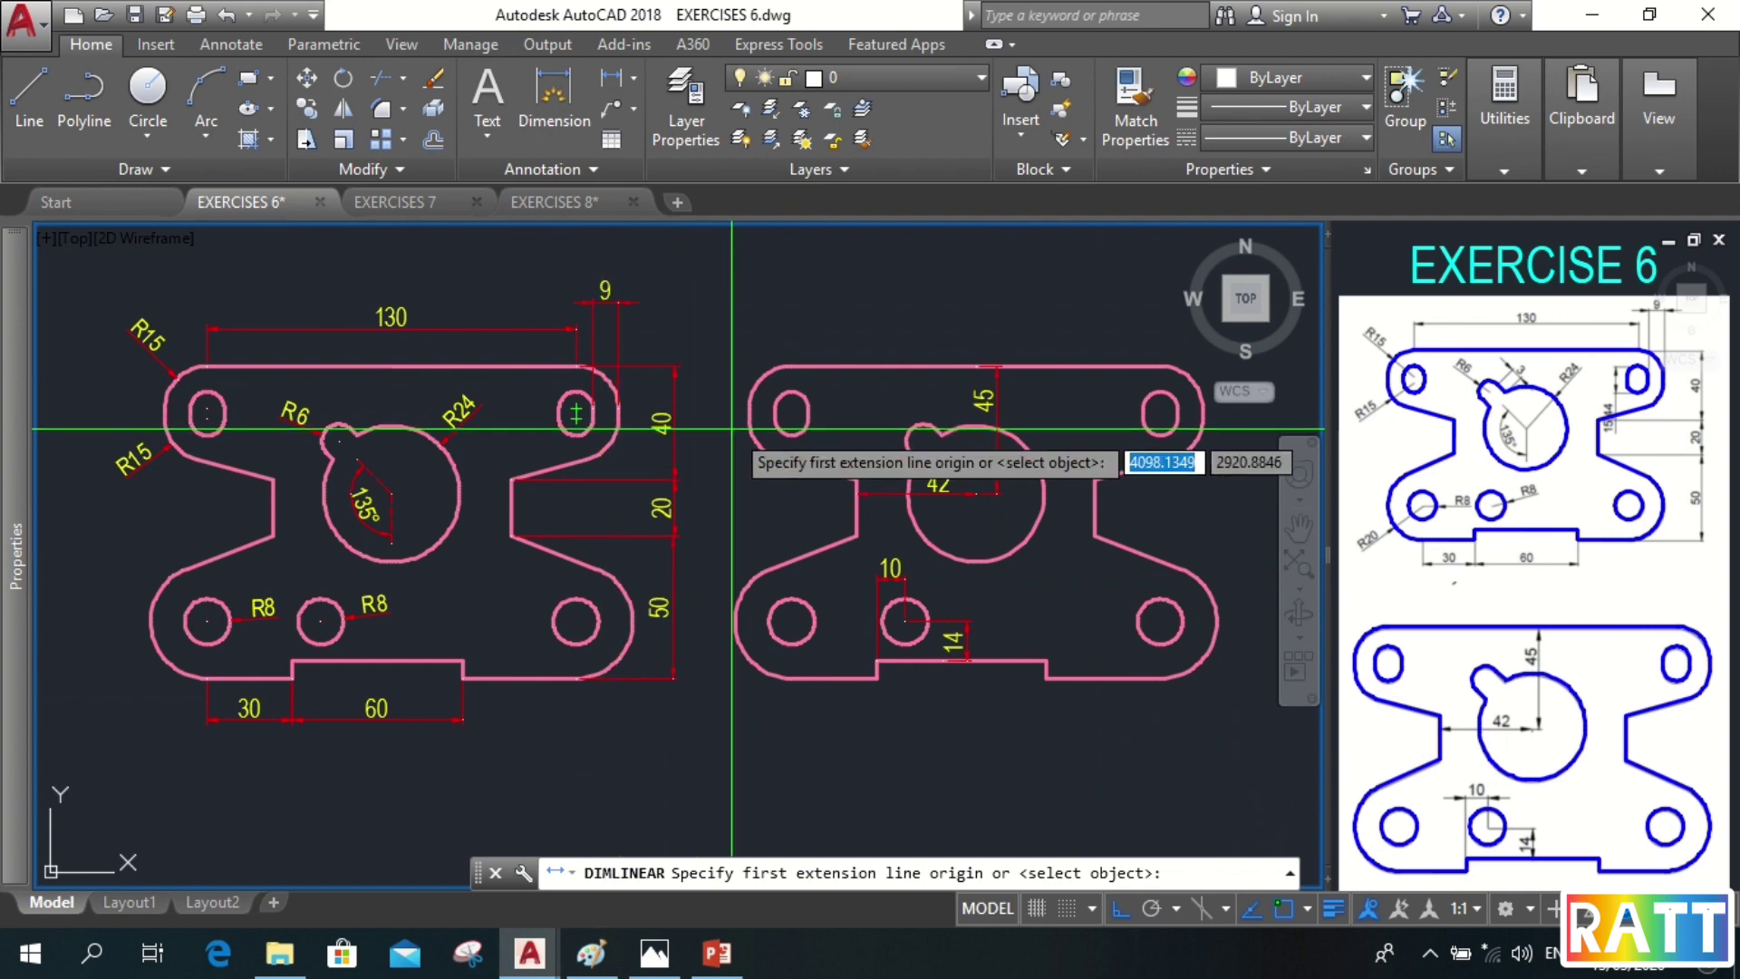
pyautogui.scroll(2, 570, 401)
pyautogui.click(575, 409)
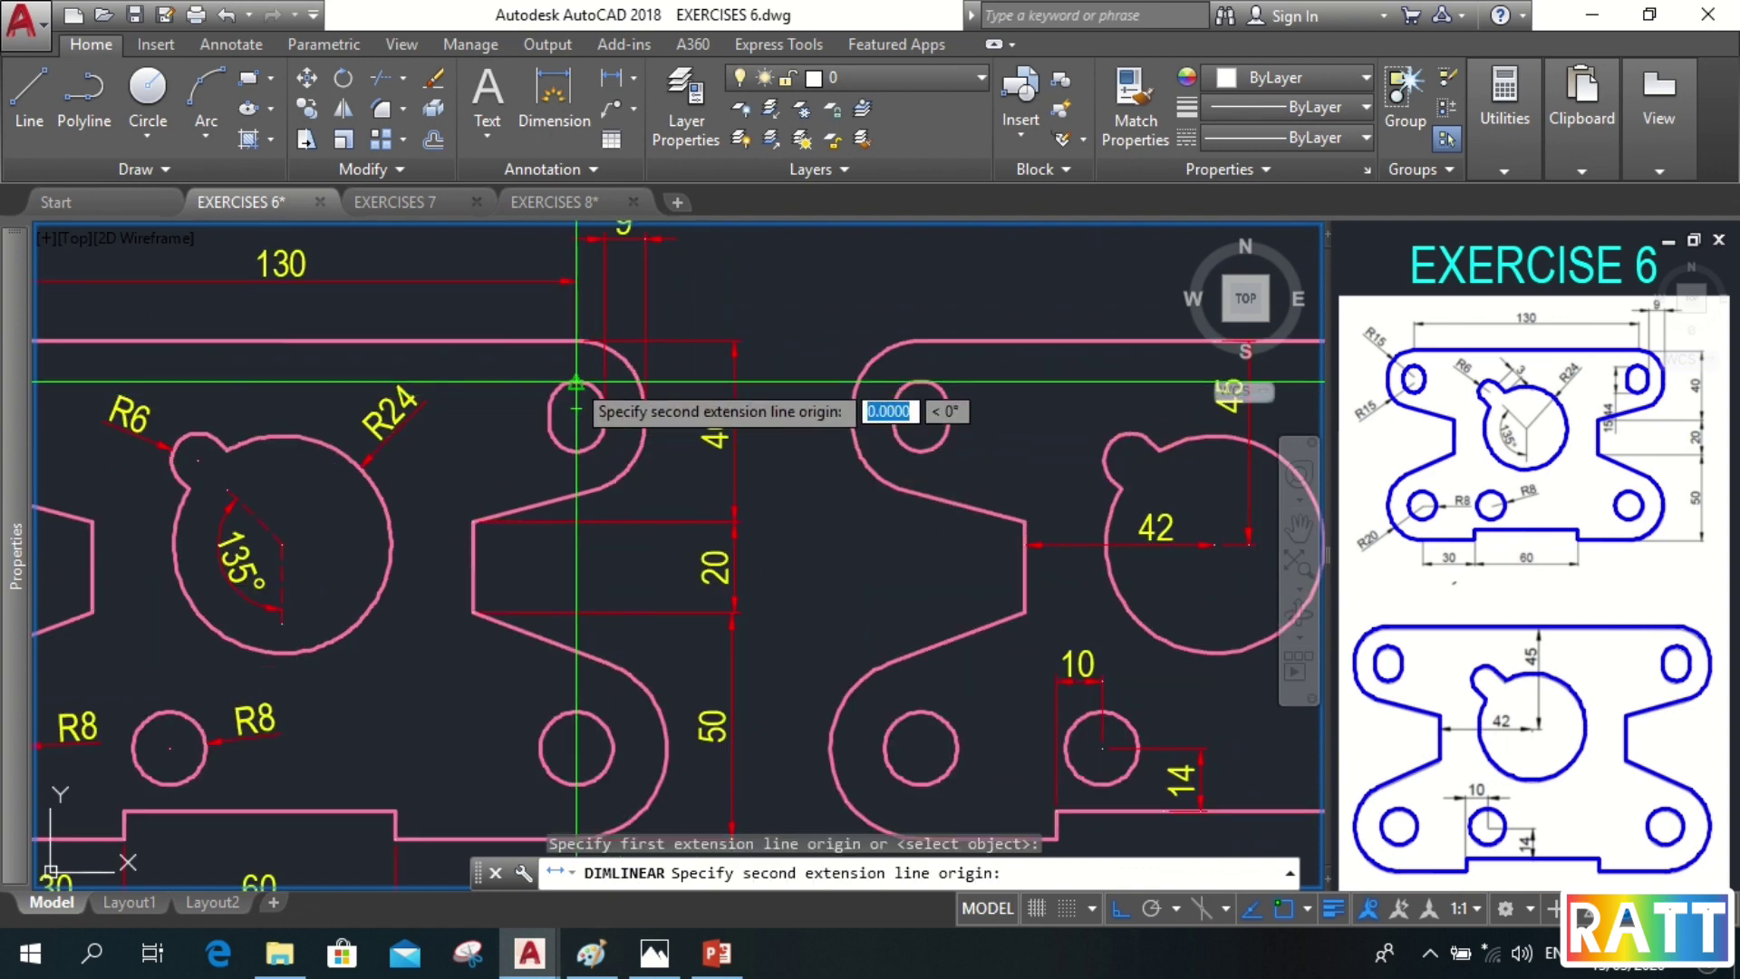
pyautogui.click(580, 341)
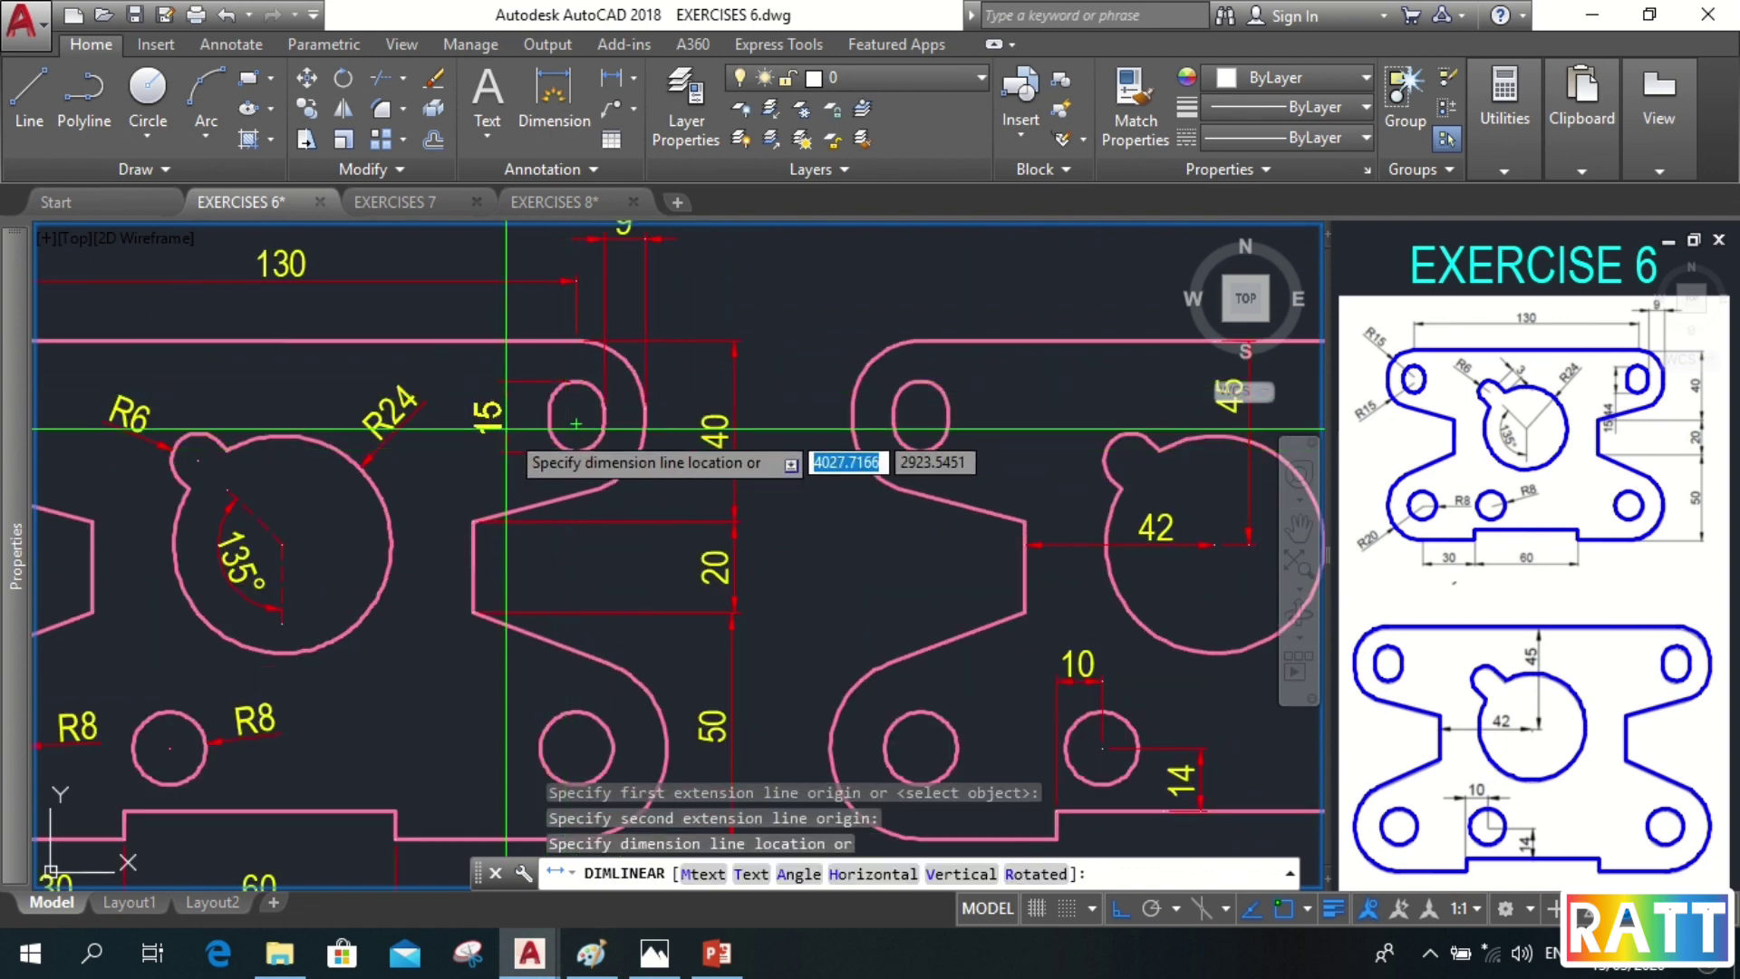
pyautogui.click(506, 428)
pyautogui.press('space')
pyautogui.press('Escape')
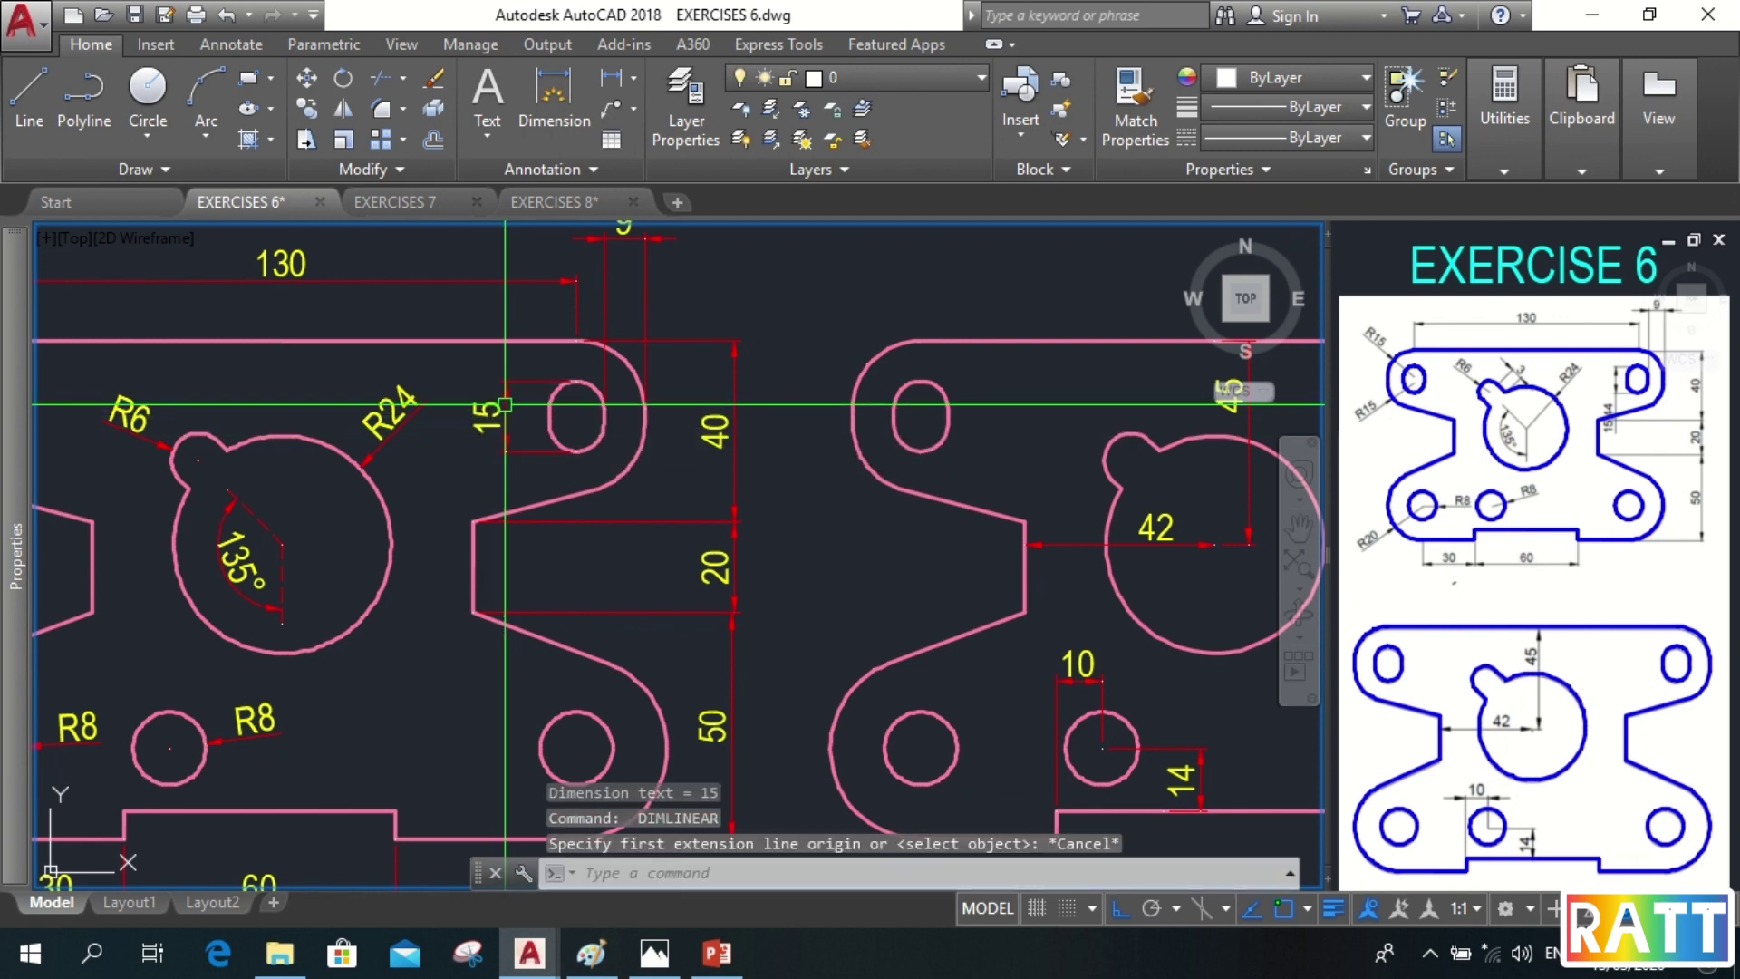
pyautogui.click(505, 405)
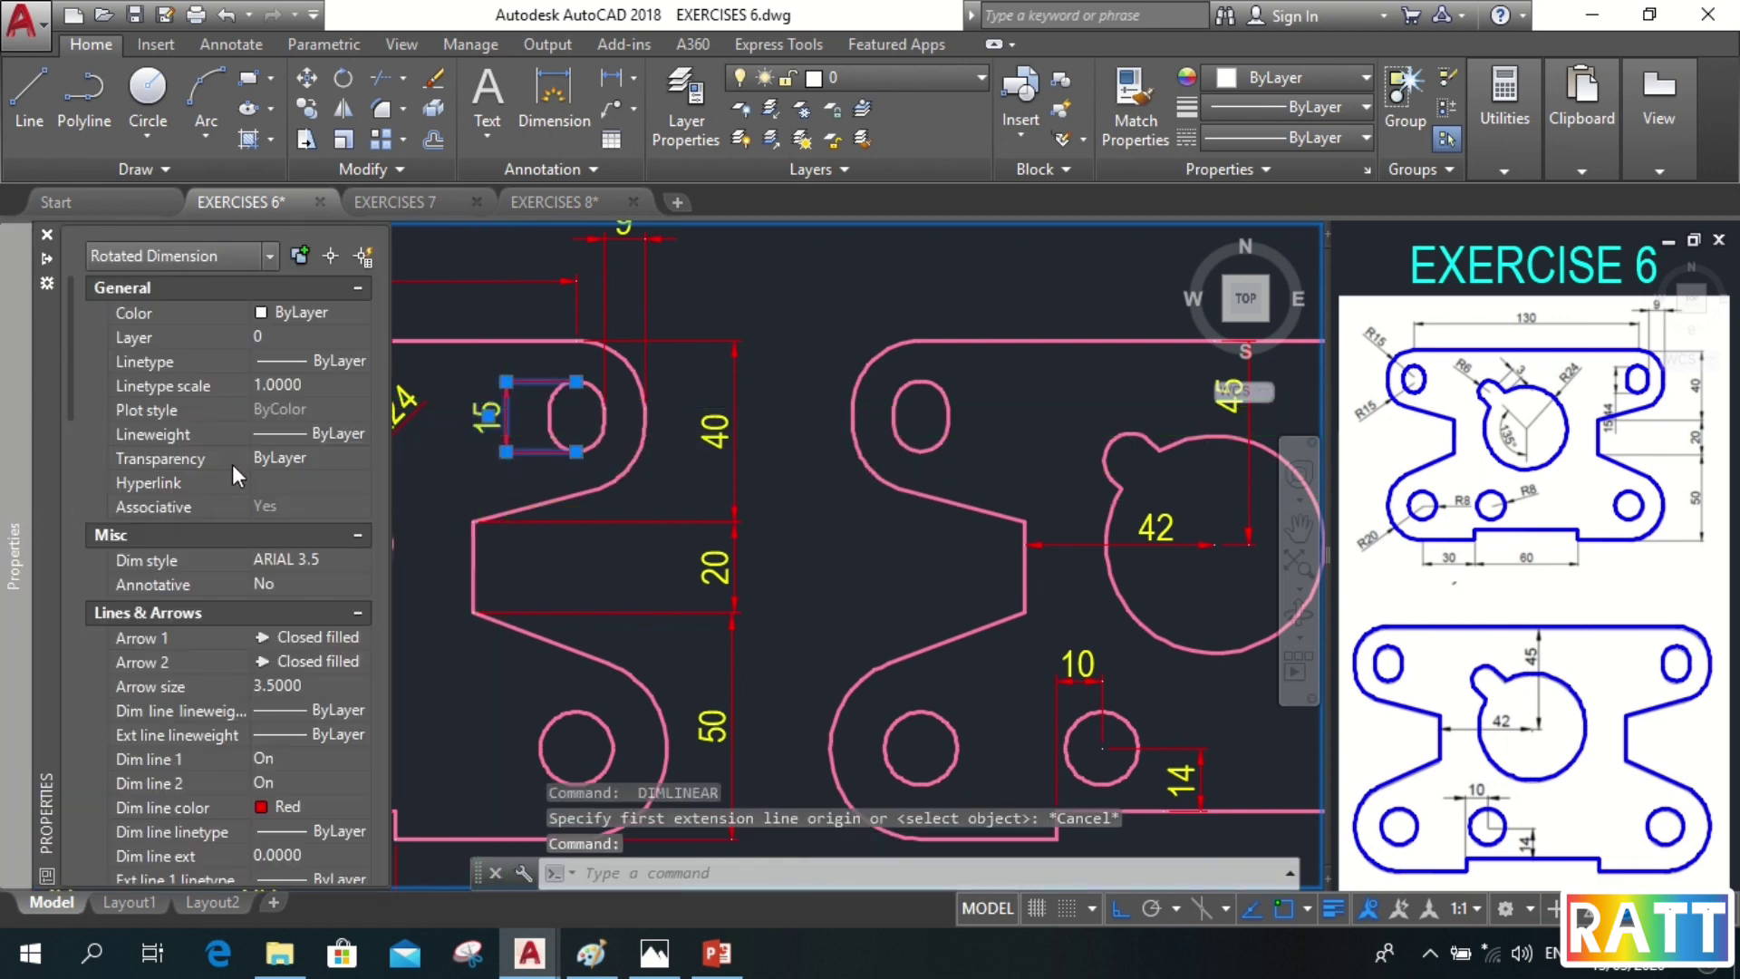
# Set the 15 dimension's precision to 0.00 in Properties, making it read 15.44
pyautogui.moveTo(75, 395); pyautogui.dragTo(100, 569)
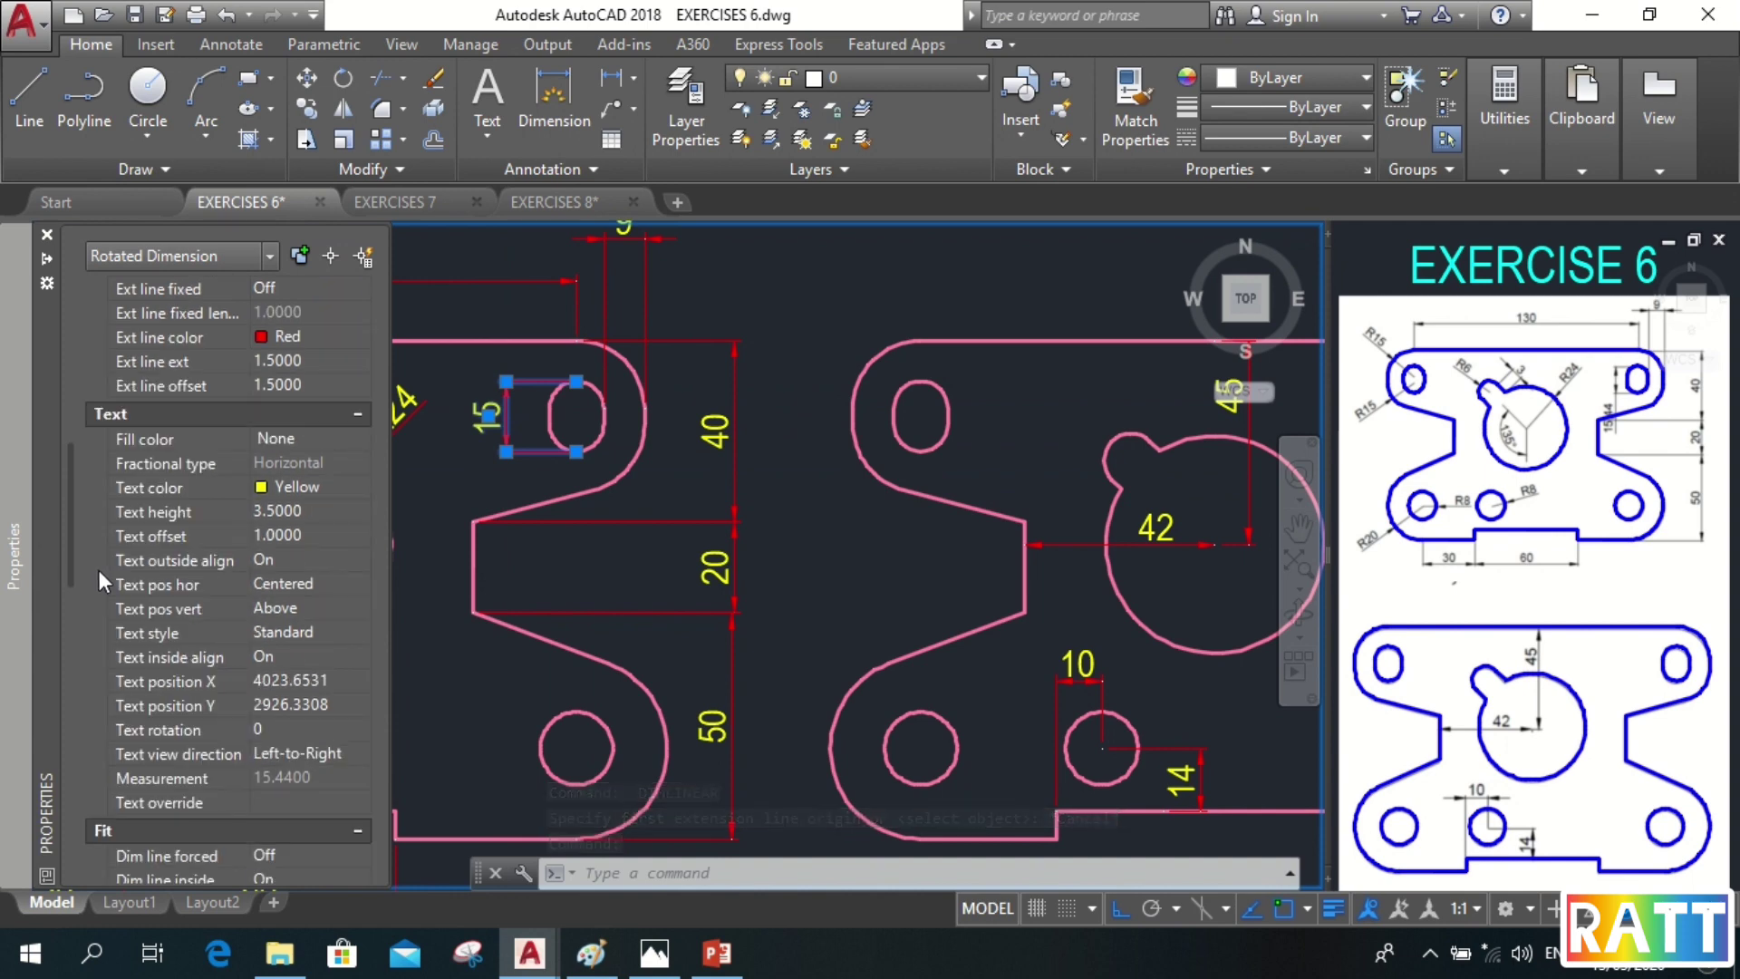
pyautogui.moveTo(100, 569)
pyautogui.mouseDown()
pyautogui.moveTo(116, 671)
pyautogui.moveTo(281, 759)
pyautogui.mouseUp()
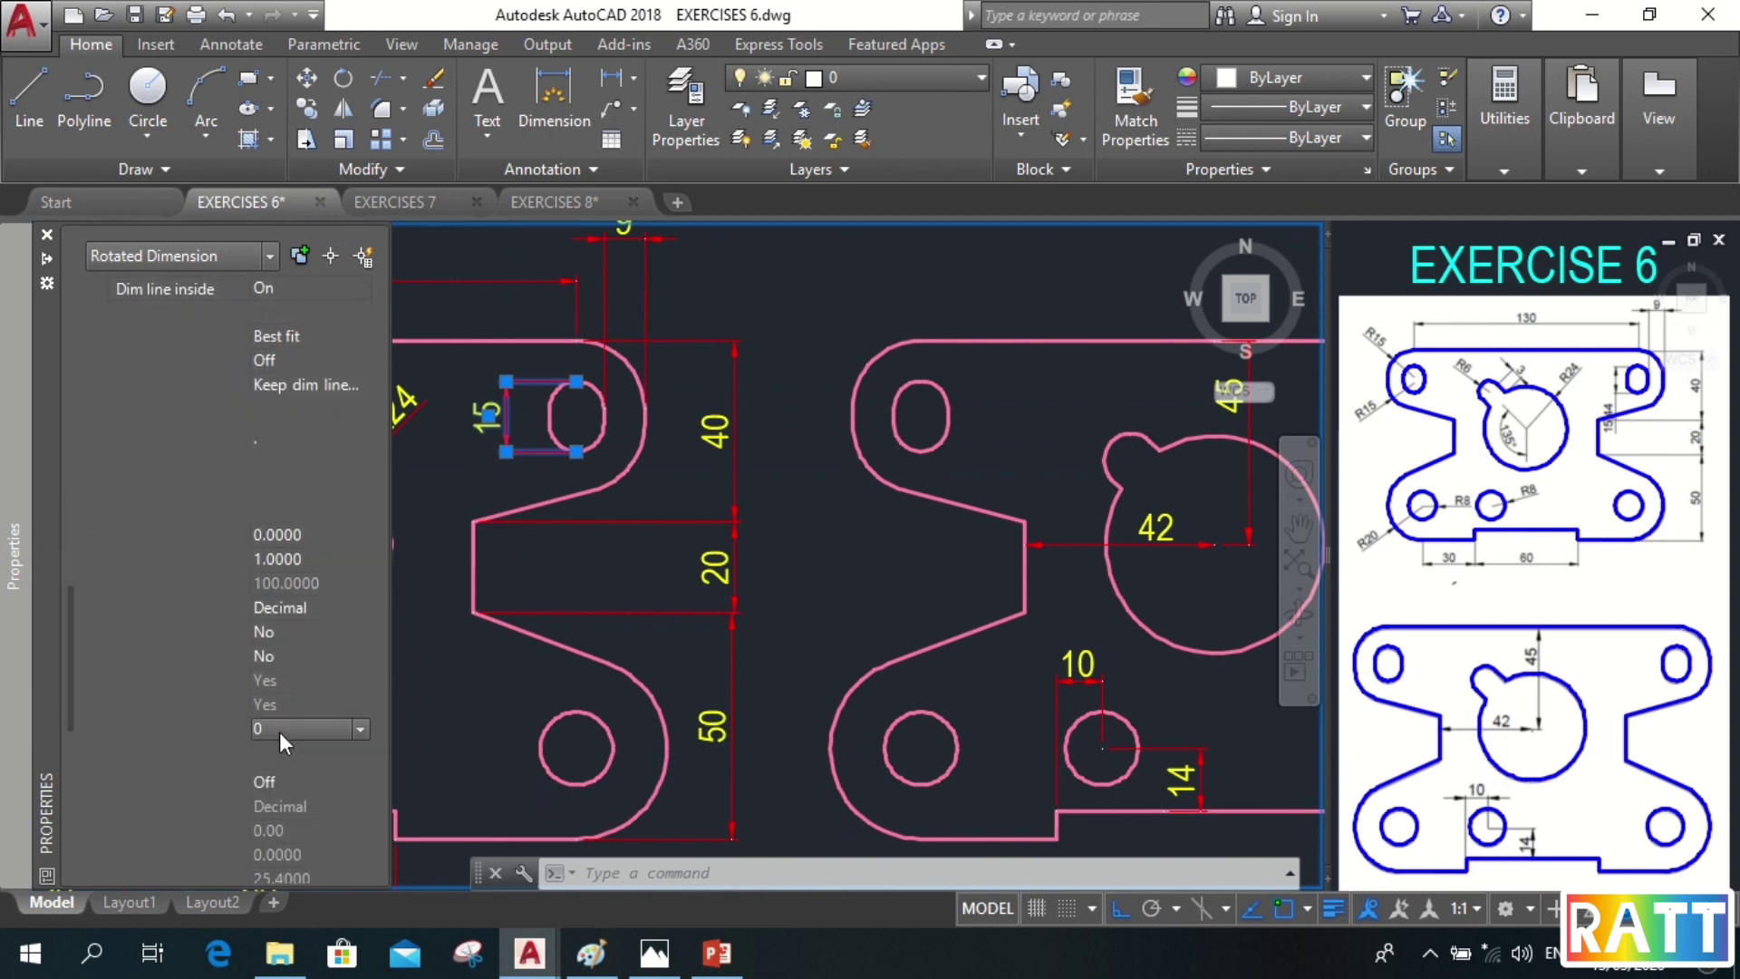
pyautogui.click(279, 731)
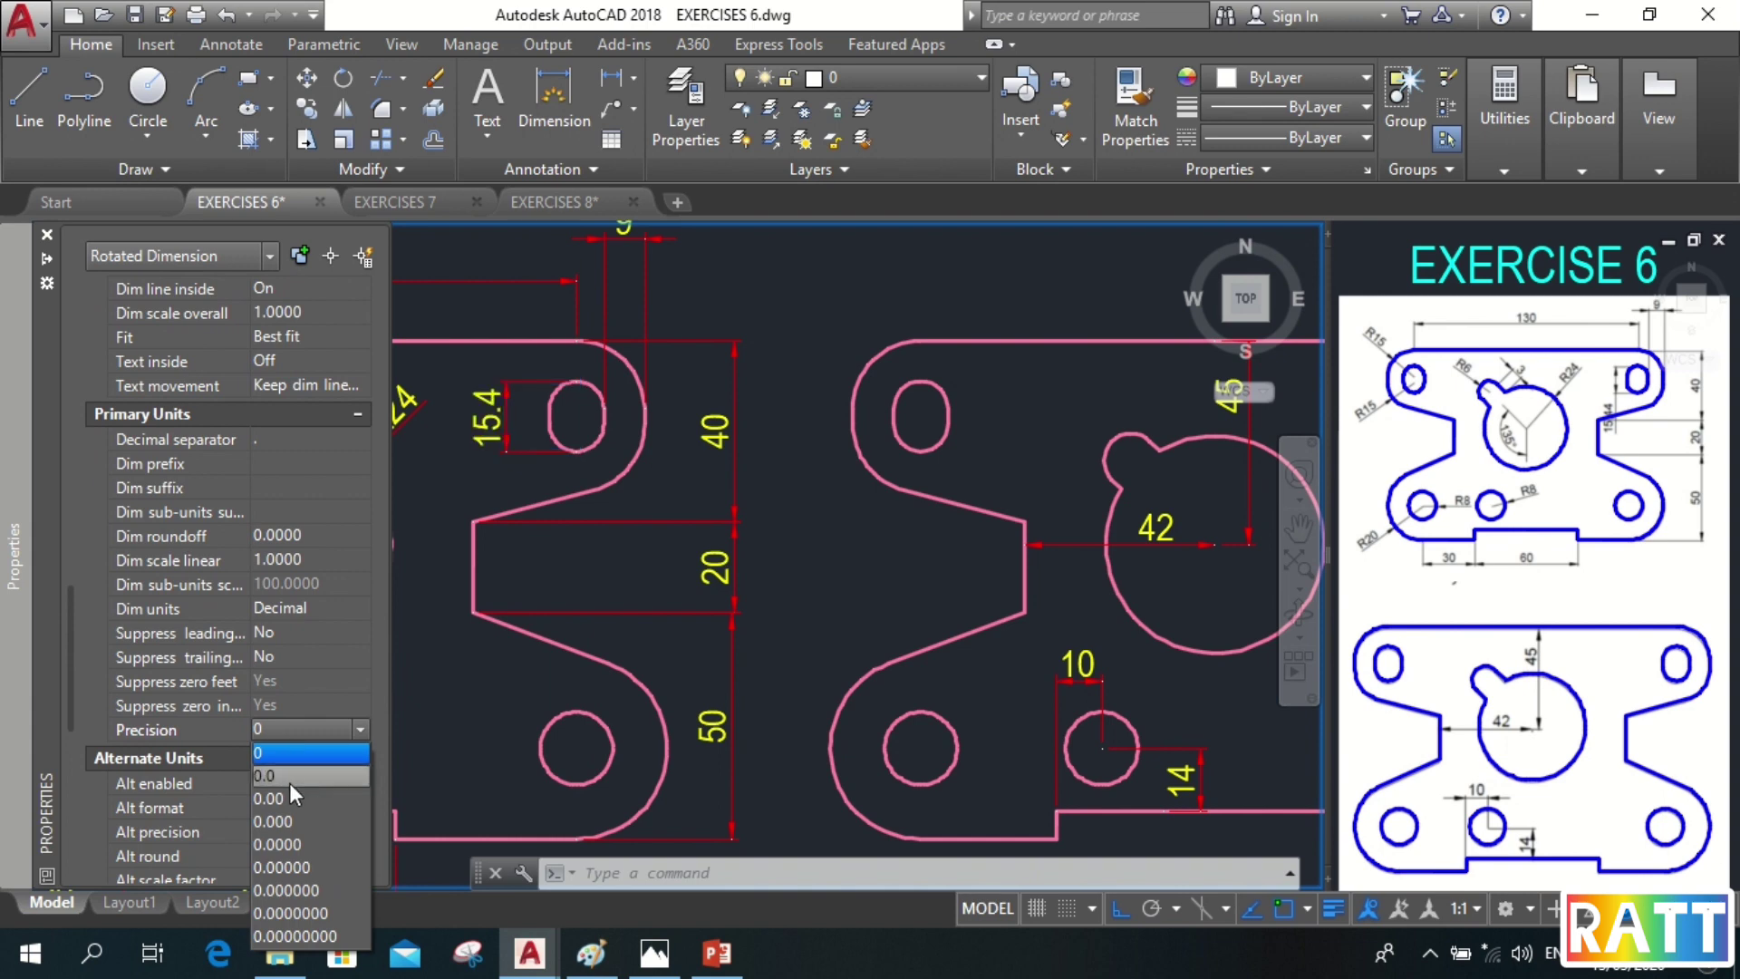
pyautogui.click(290, 796)
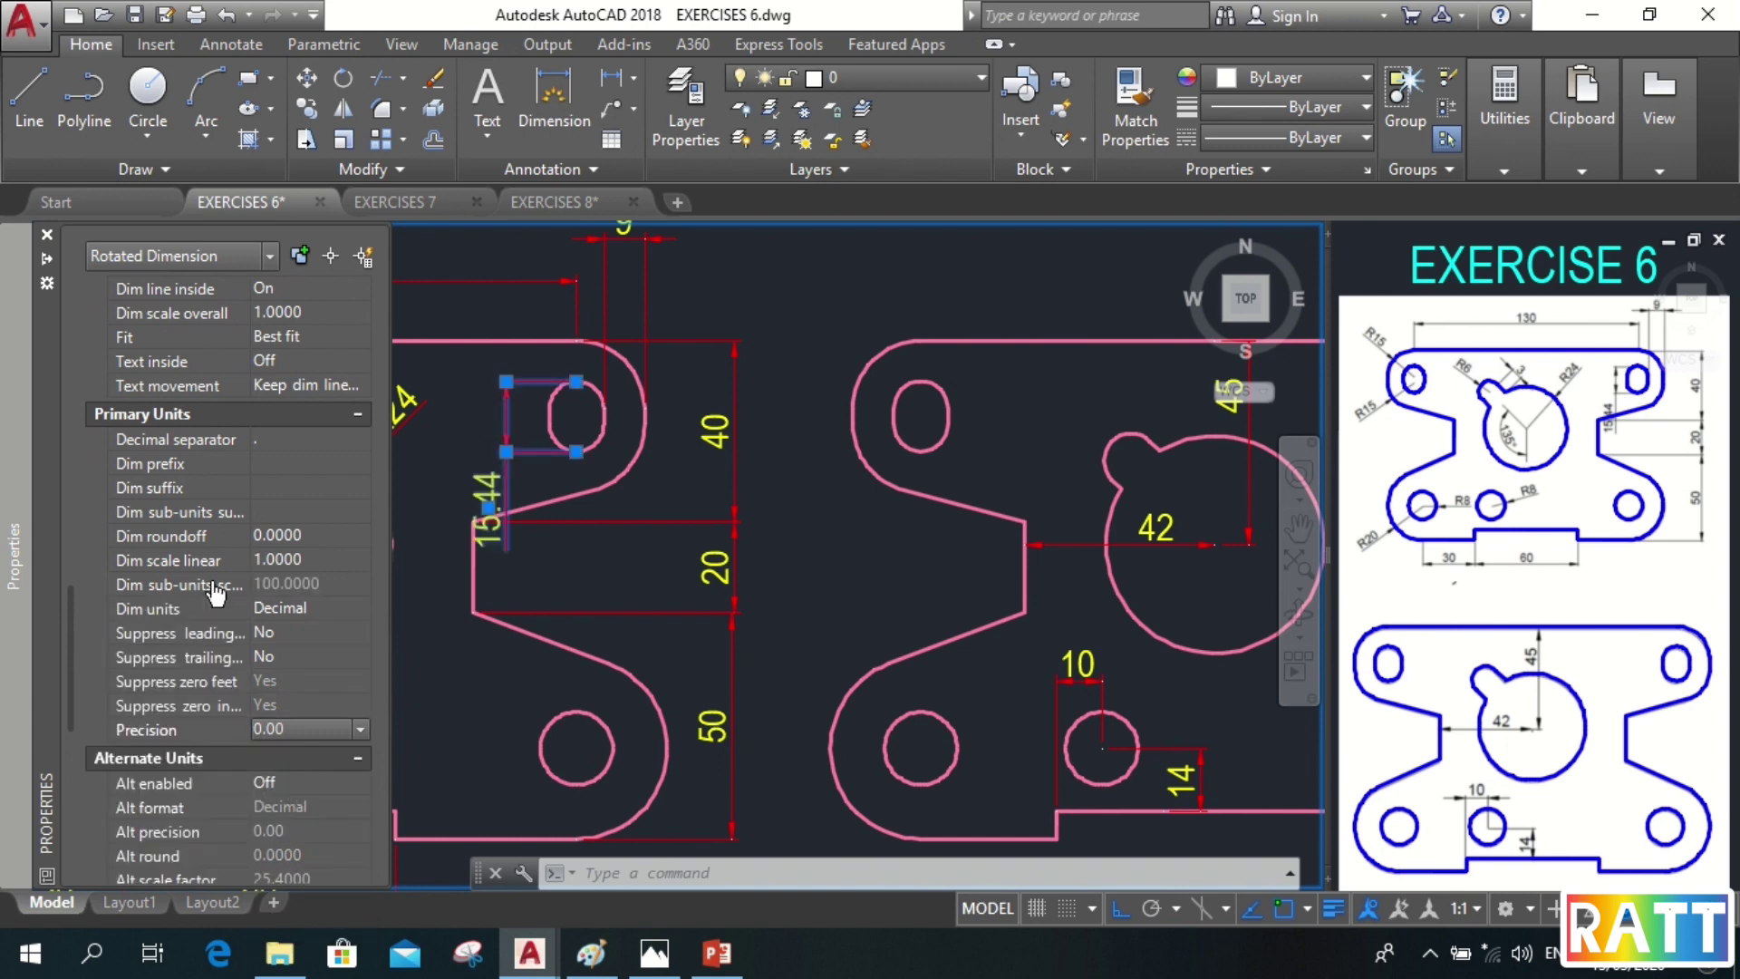
pyautogui.click(455, 691)
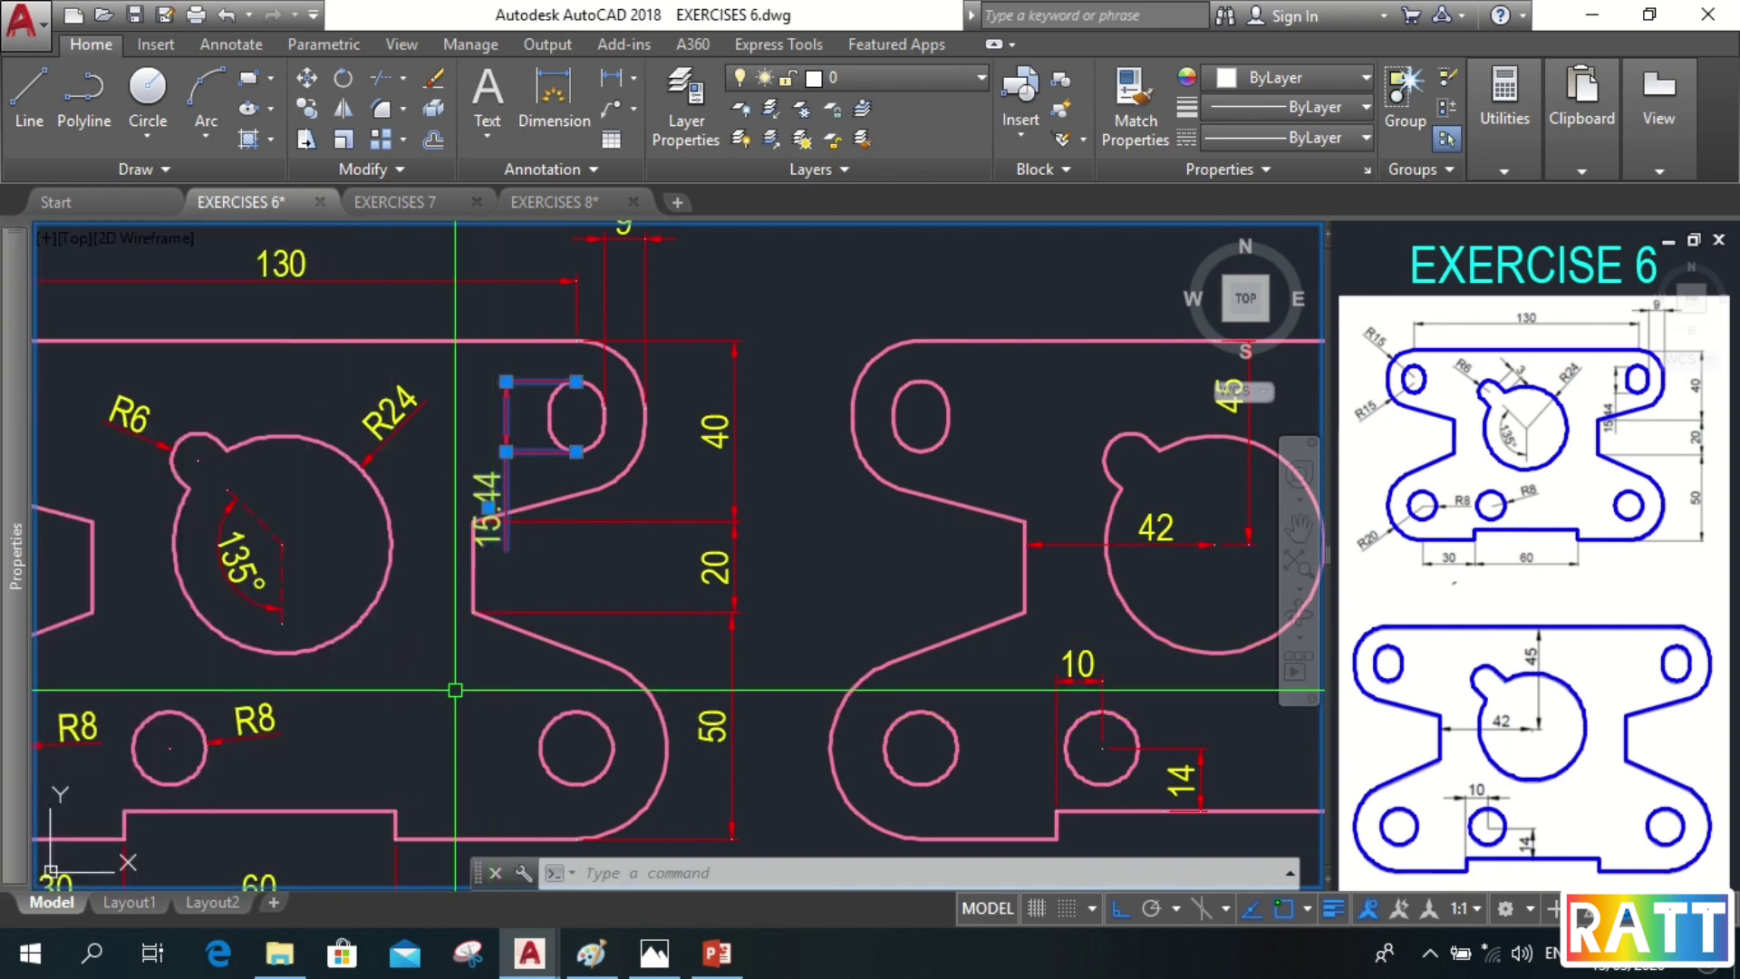
# Move only the 15.44 text beside its dimension line, then zoom out to both brackets
pyautogui.scroll(3, 526, 653)
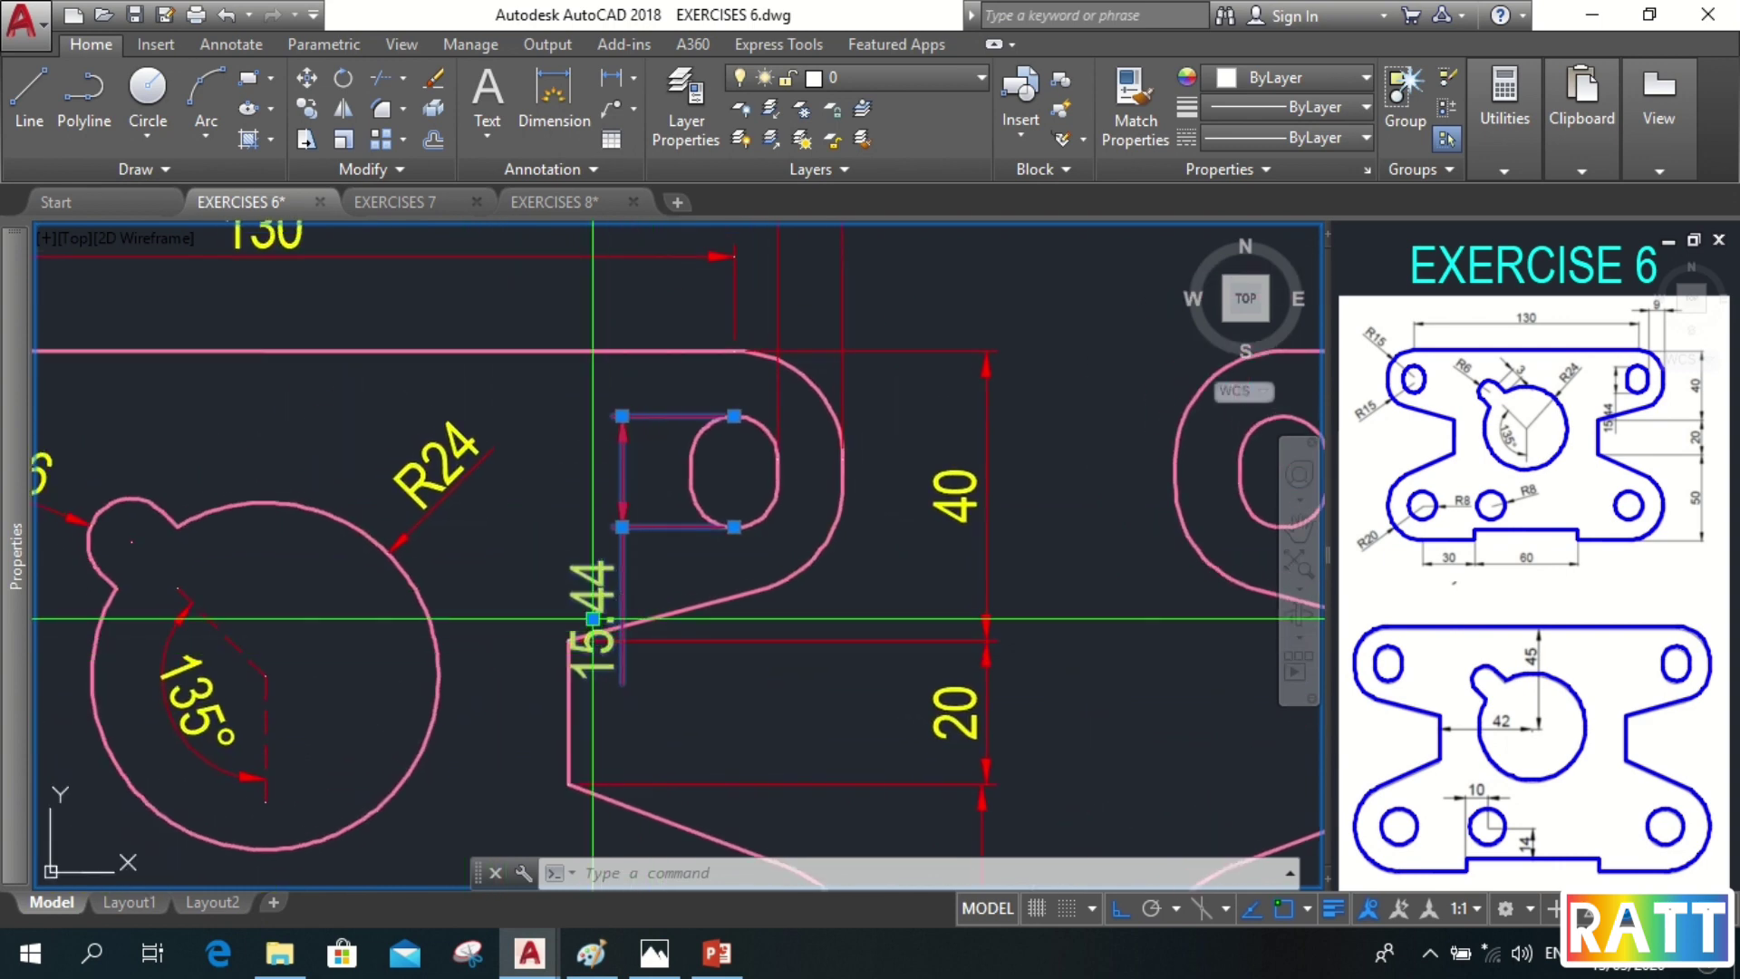
pyautogui.click(682, 718)
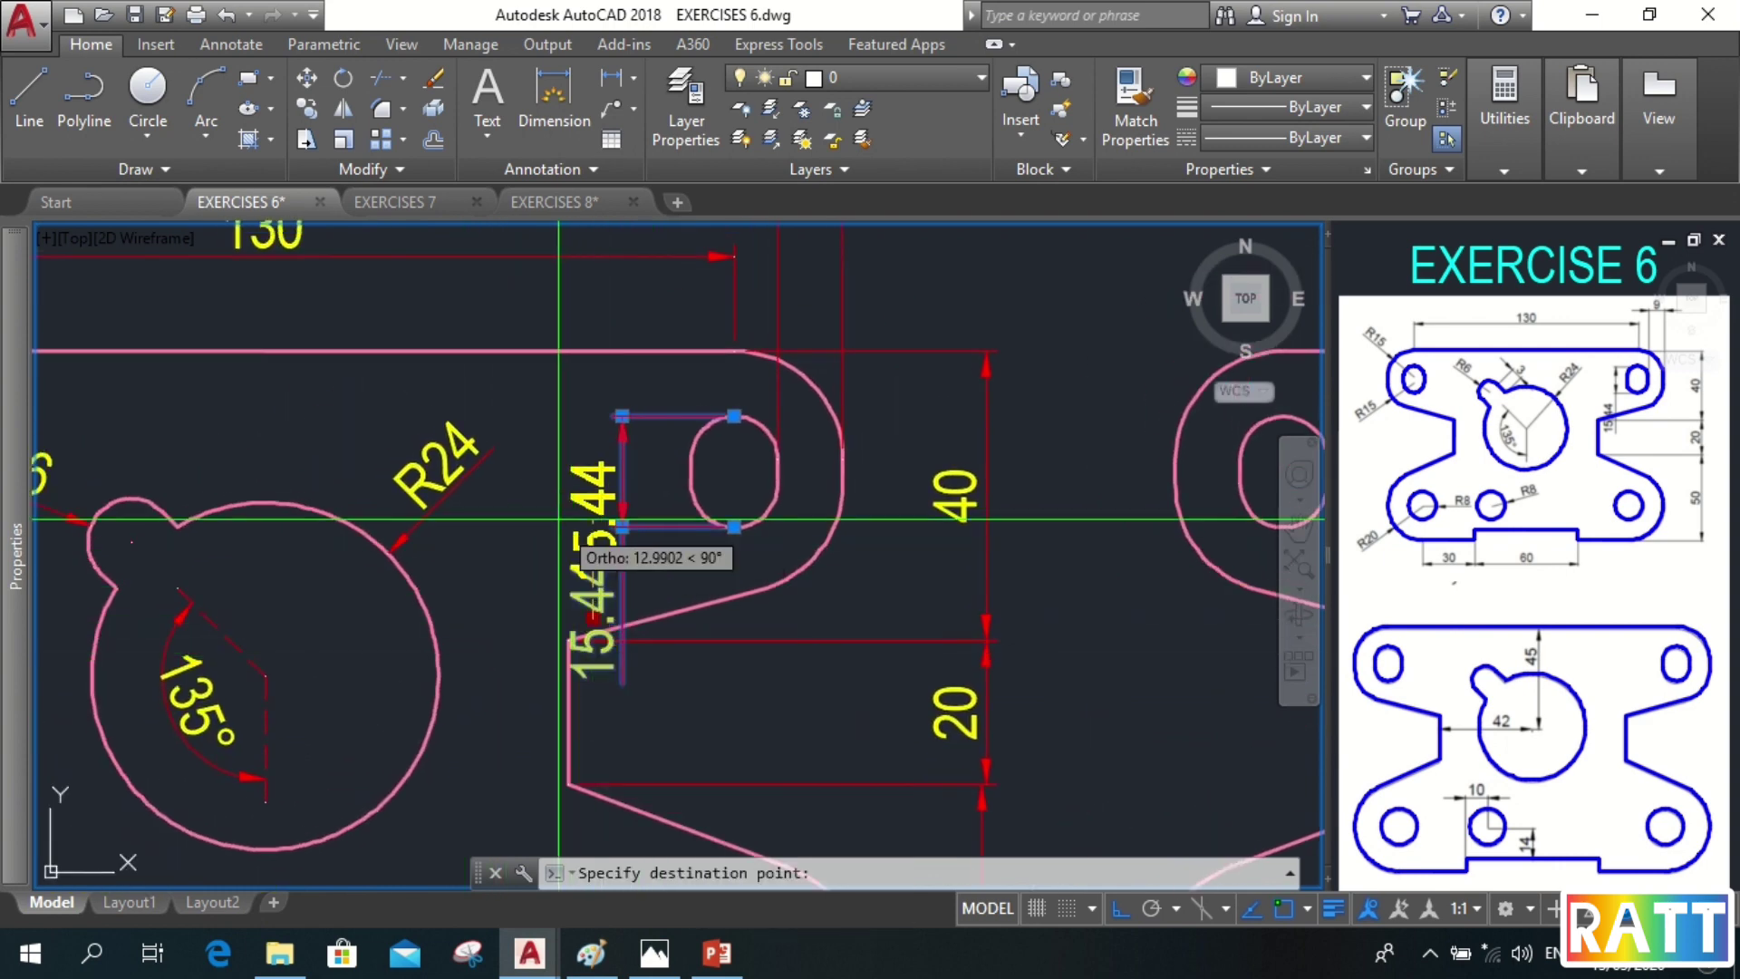
pyautogui.click(558, 461)
pyautogui.scroll(2, 653, 550)
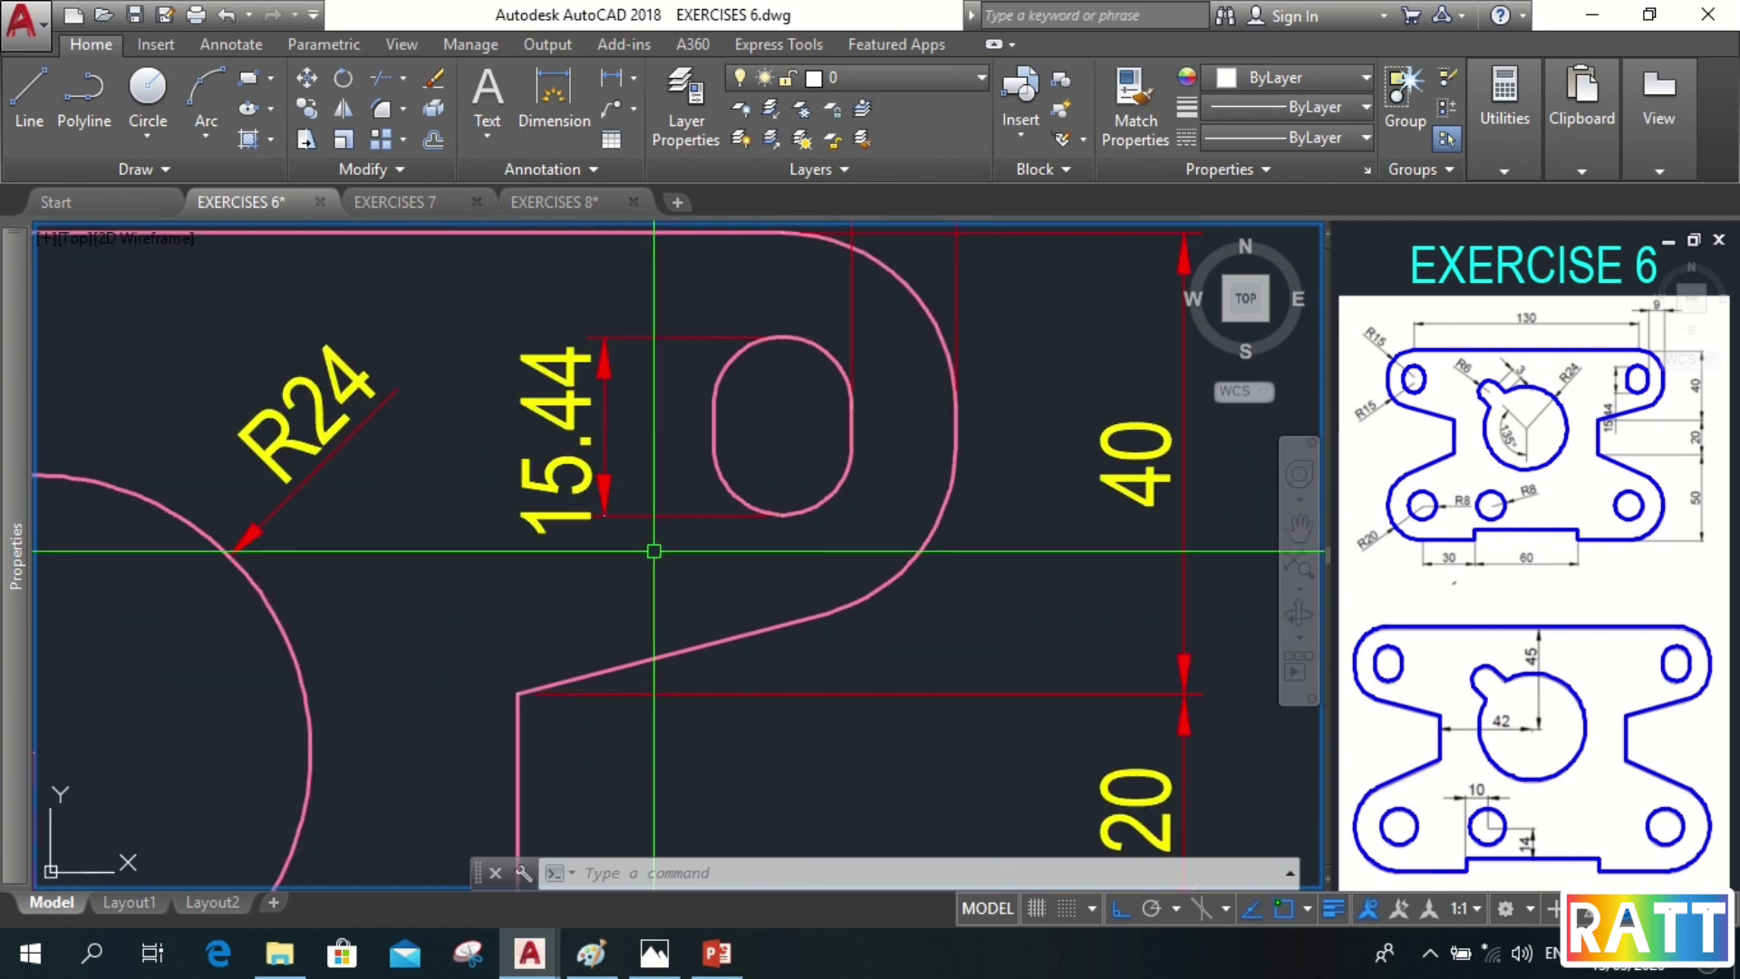
pyautogui.scroll(-5, 655, 550)
pyautogui.scroll(-2, 648, 558)
pyautogui.scroll(3, 664, 575)
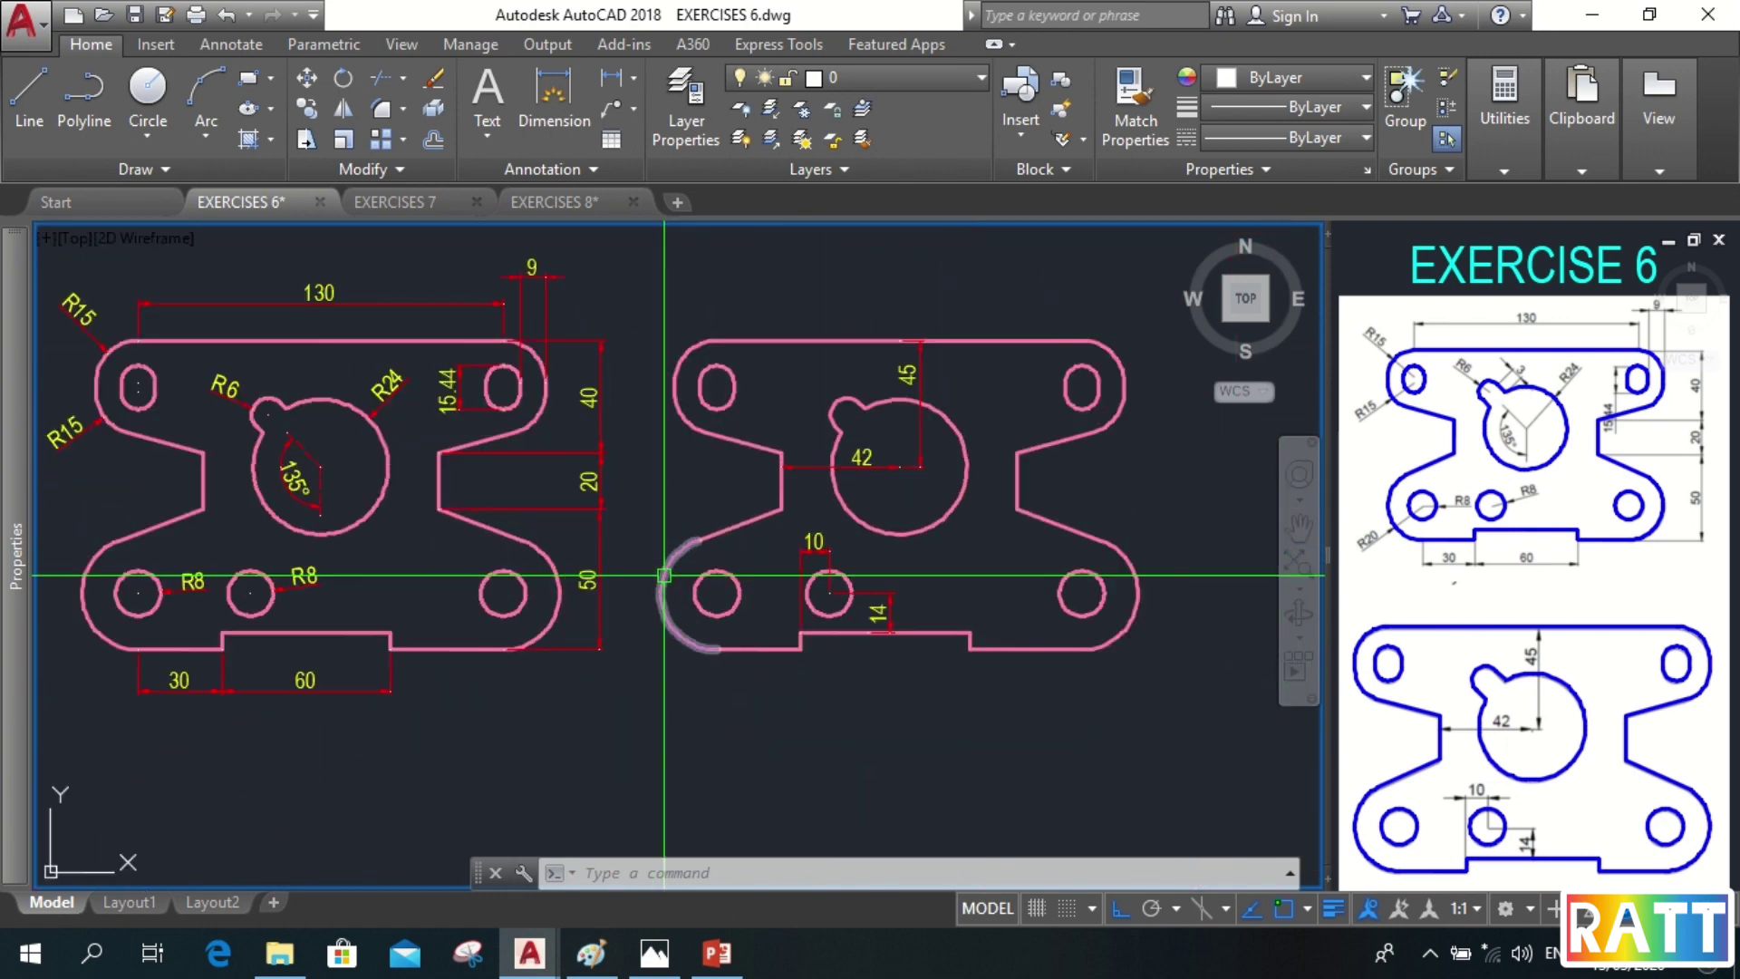
pyautogui.moveTo(665, 575); pyautogui.dragTo(741, 621, button='middle')
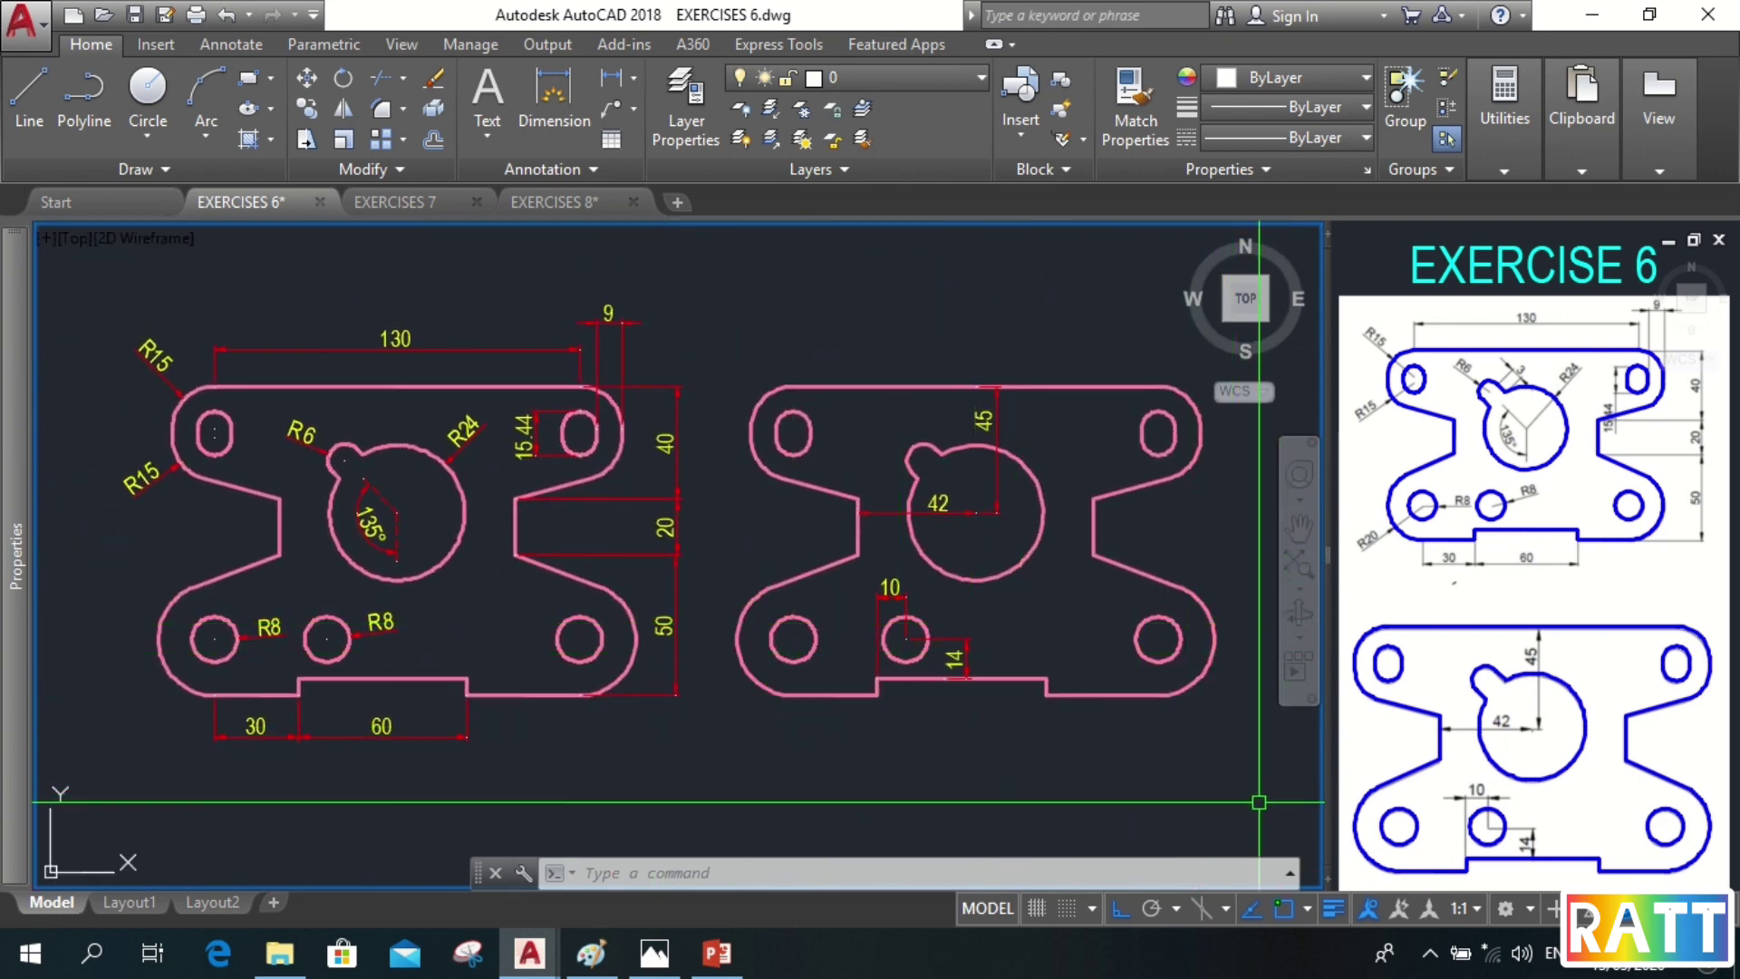